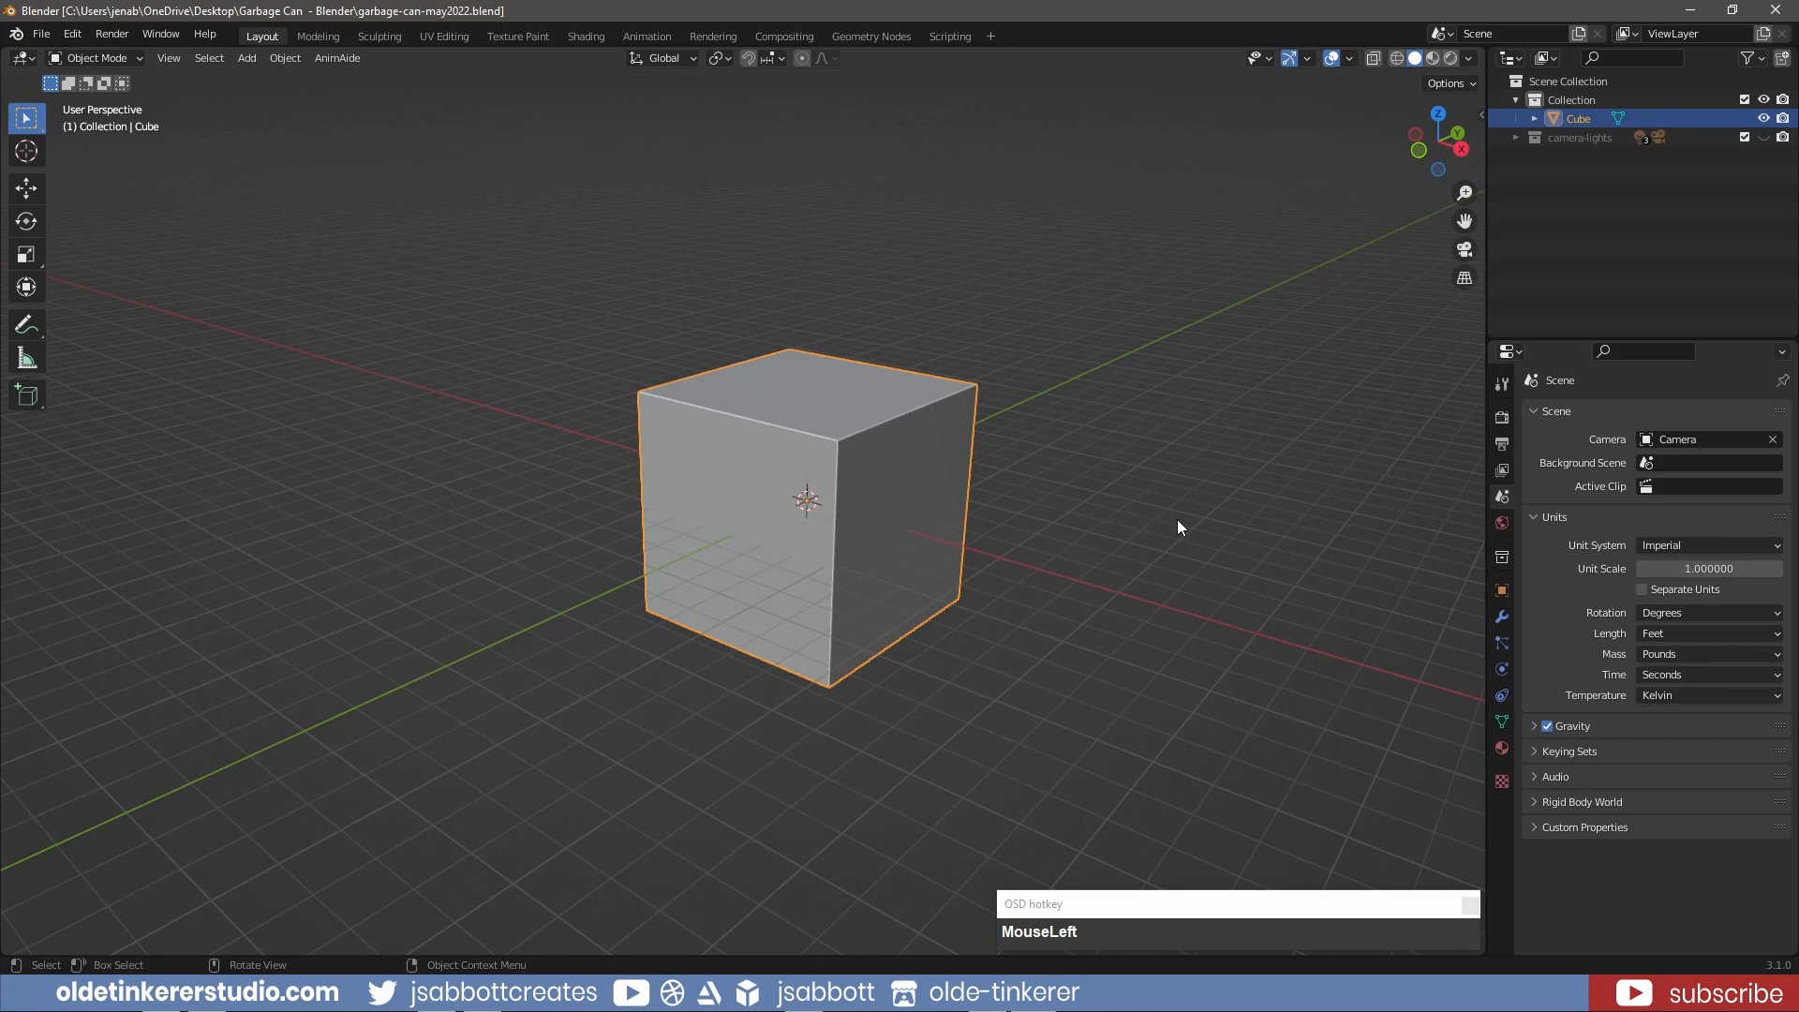
- Delete the default cube and add an image empty at the origin in the front view
key(x)
click(940, 544)
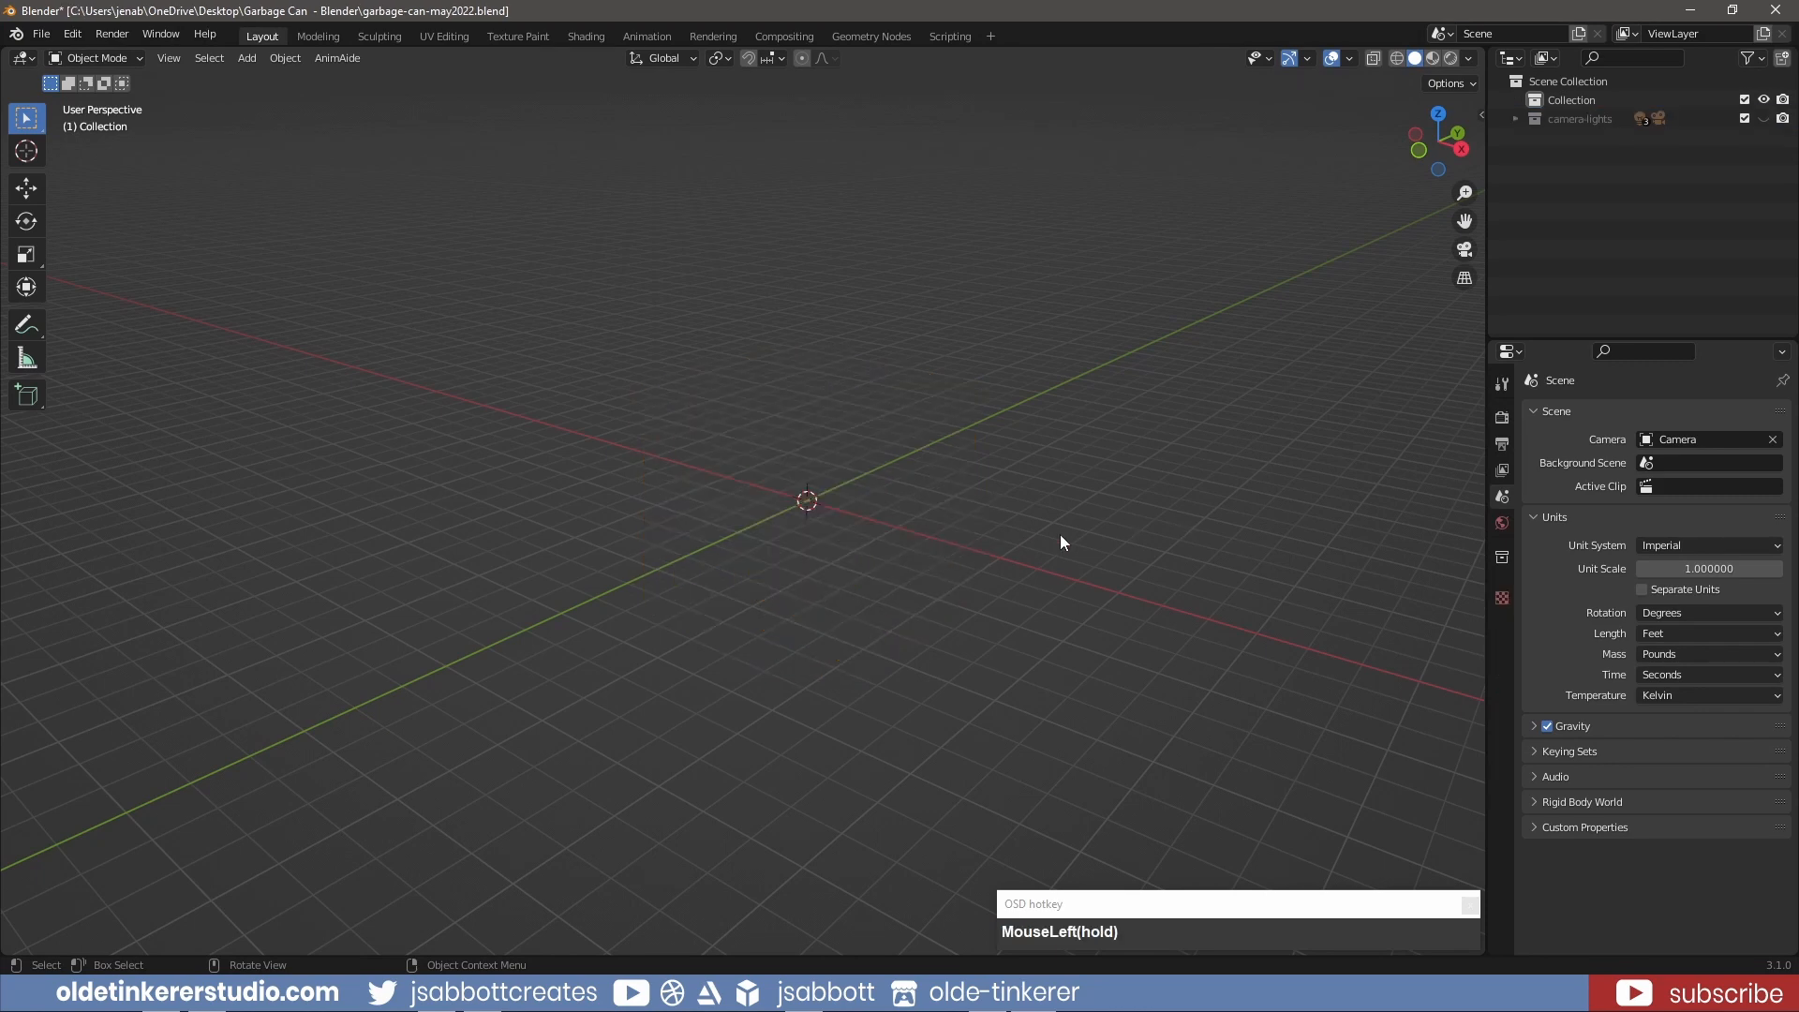
key(KP_1)
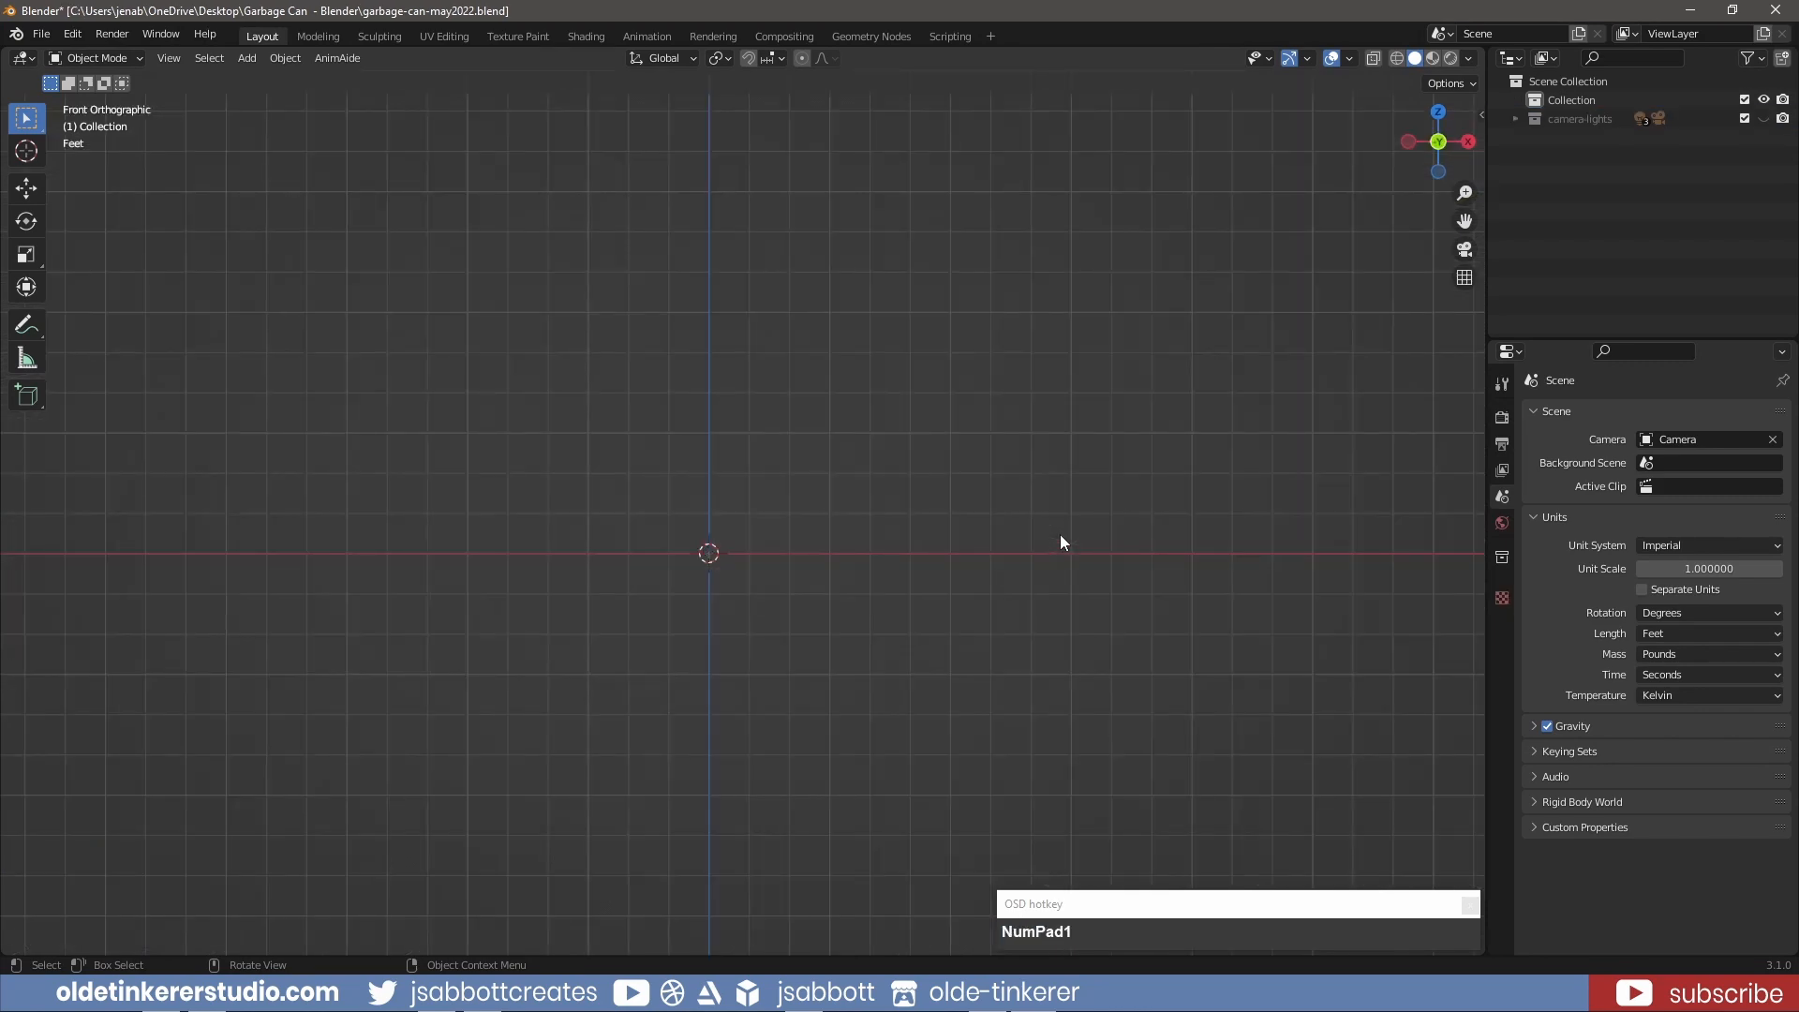
key(shift+a)
mouse_move(1060, 536)
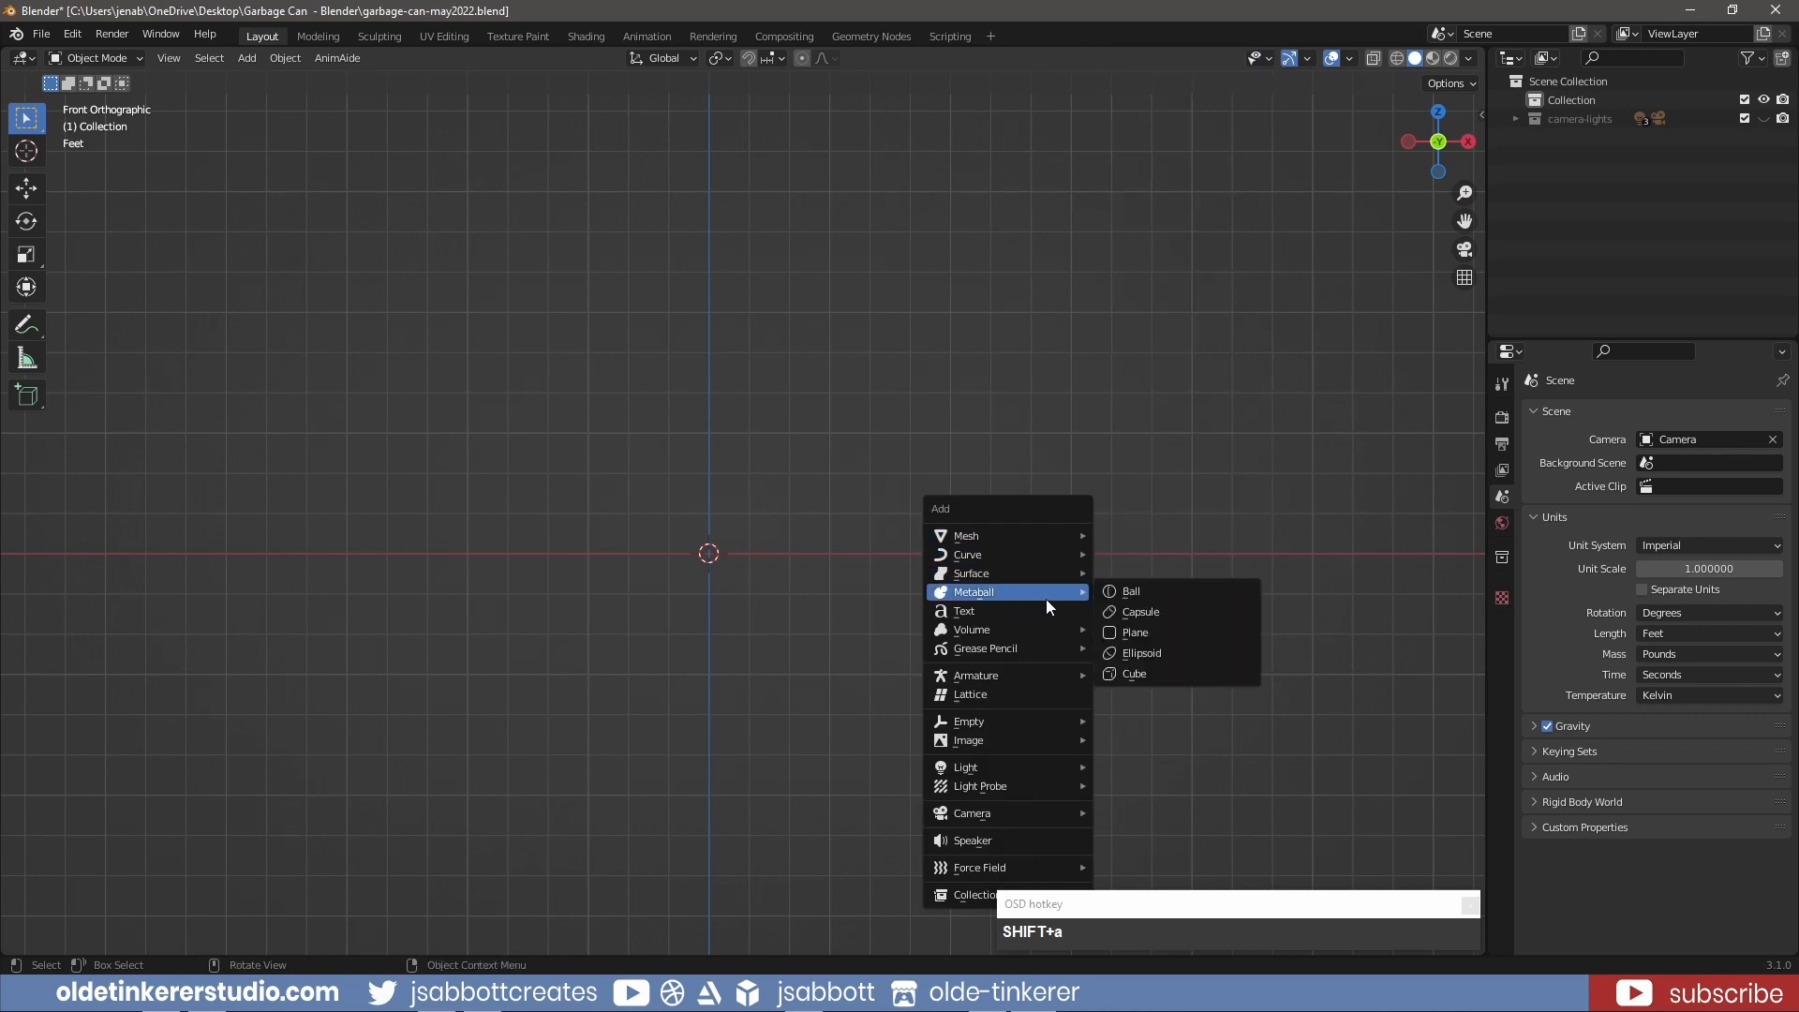
mouse_move(1026, 721)
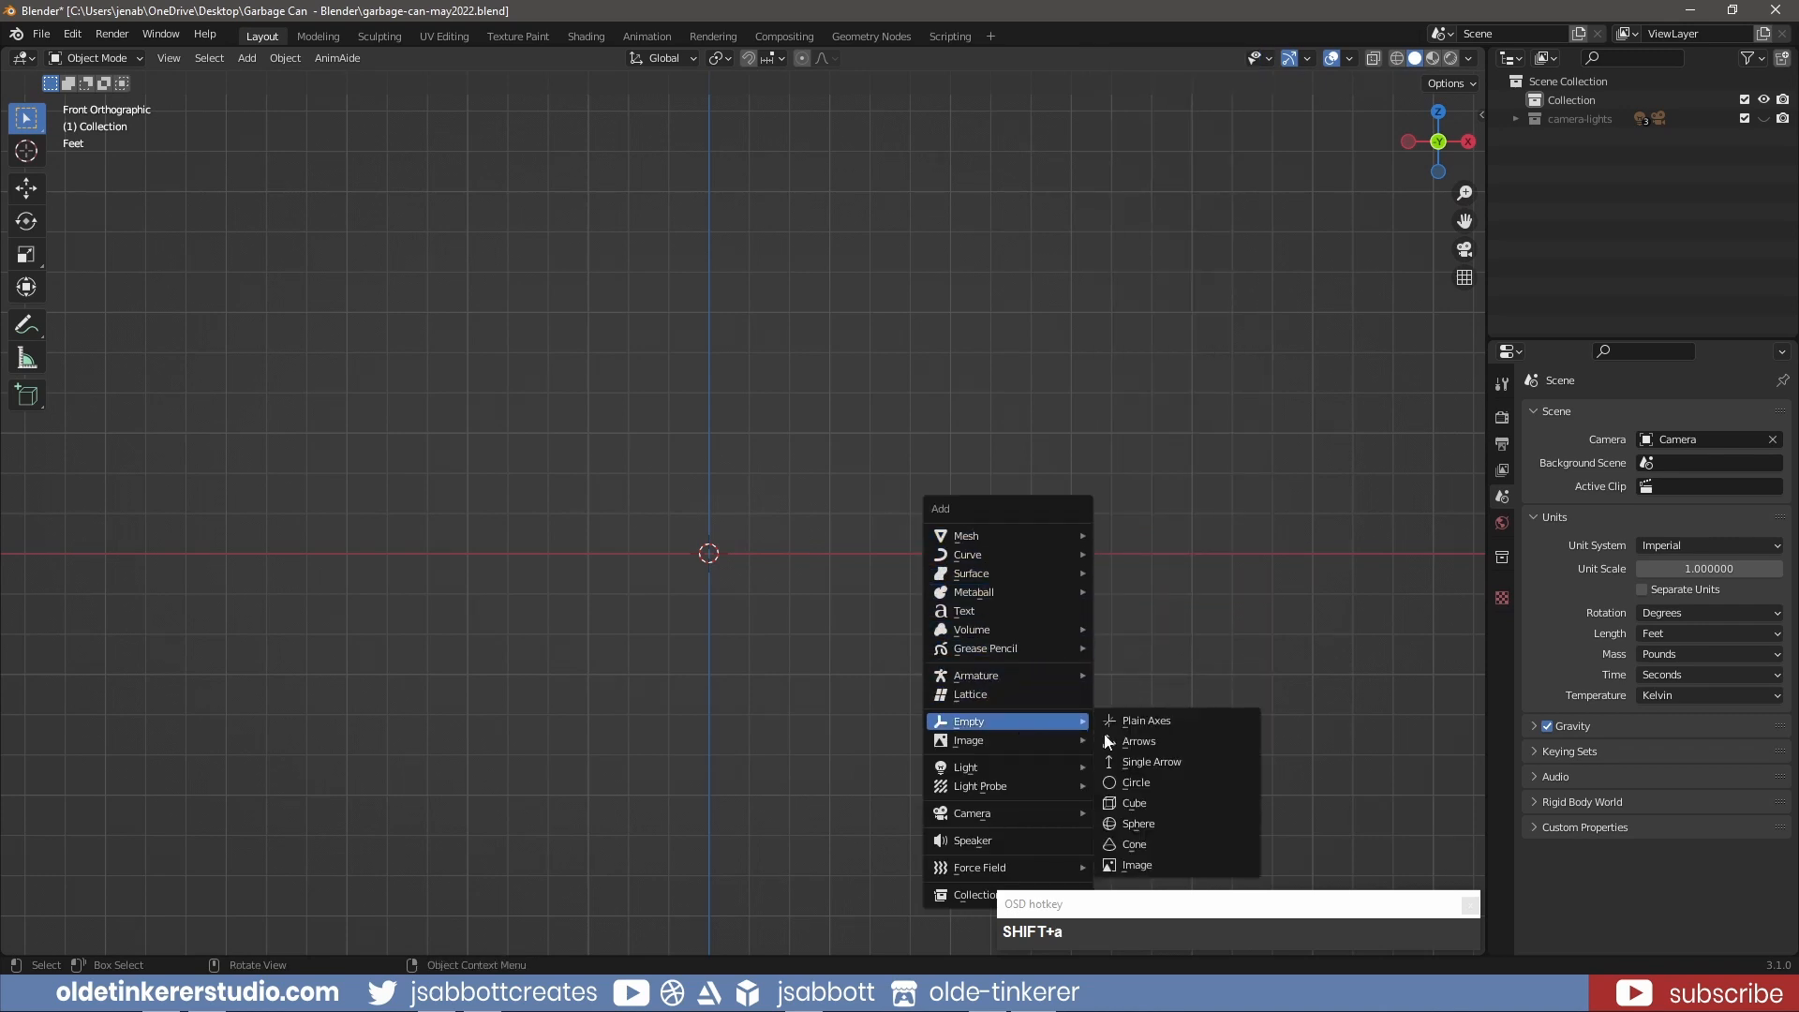
click(1157, 861)
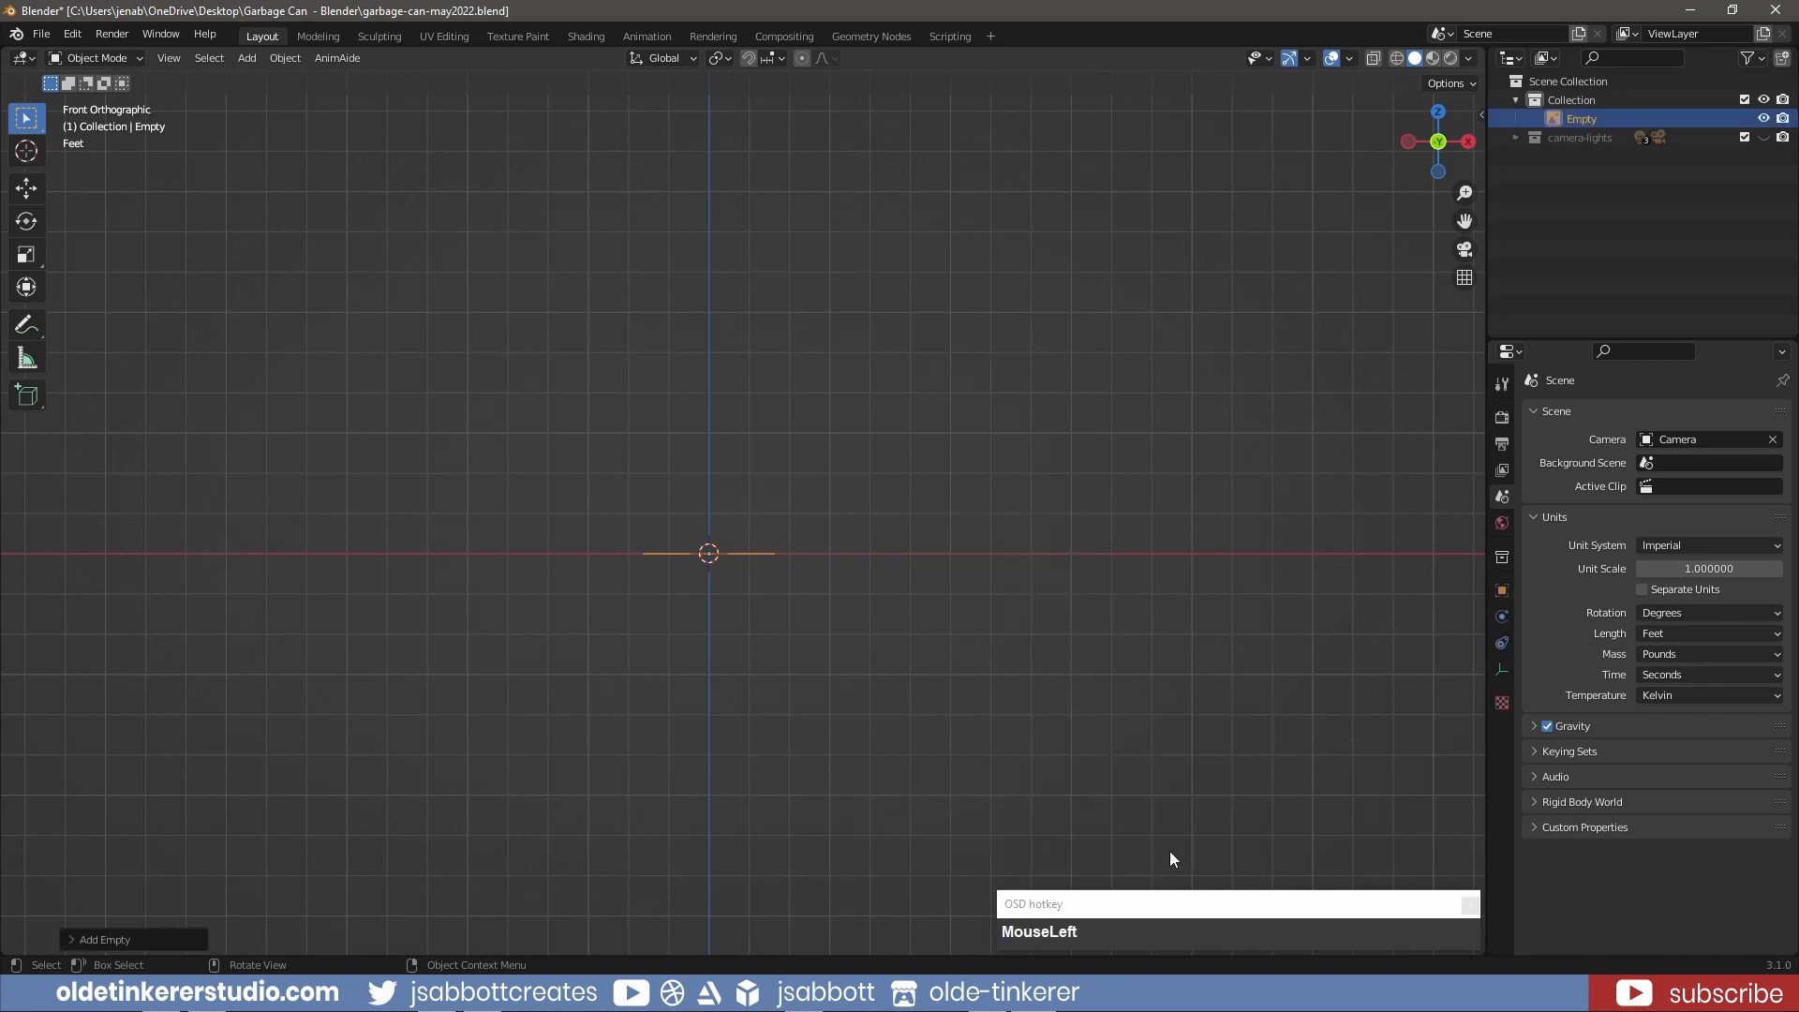
- Load garbage-can-ref.jpg into the image empty and rotate it 90° about the X axis
click(1499, 671)
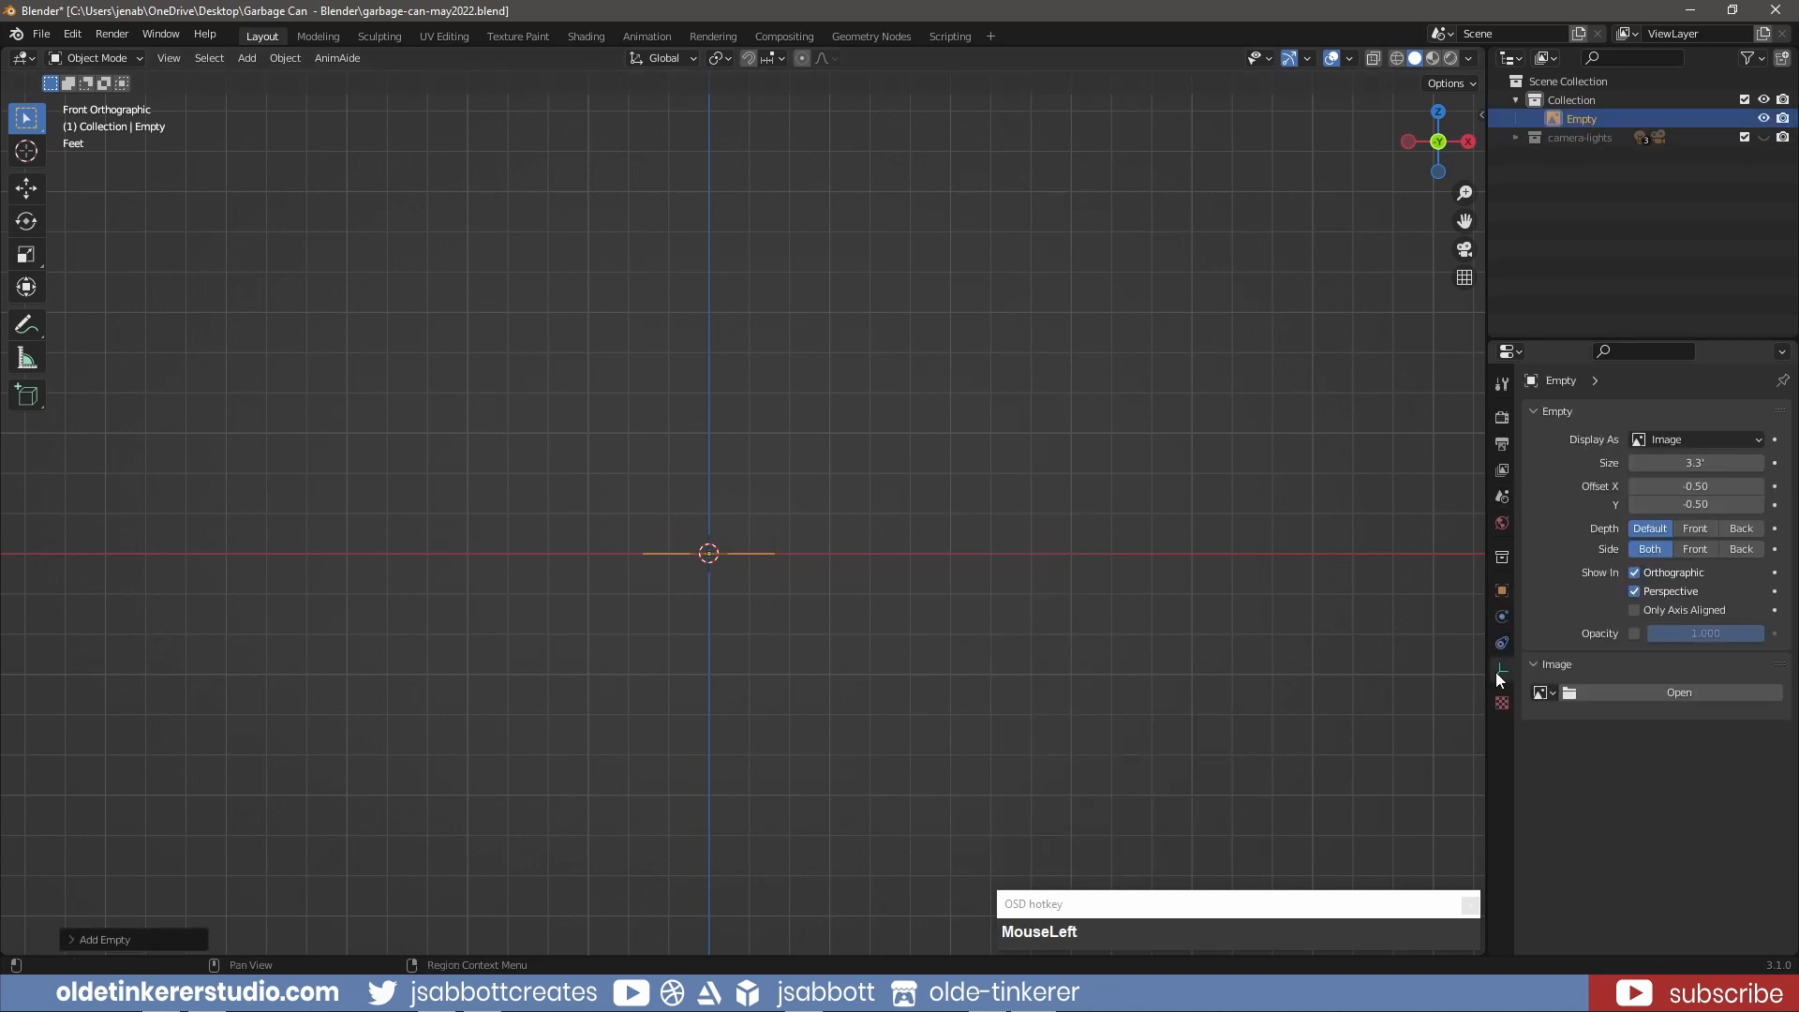
click(1696, 694)
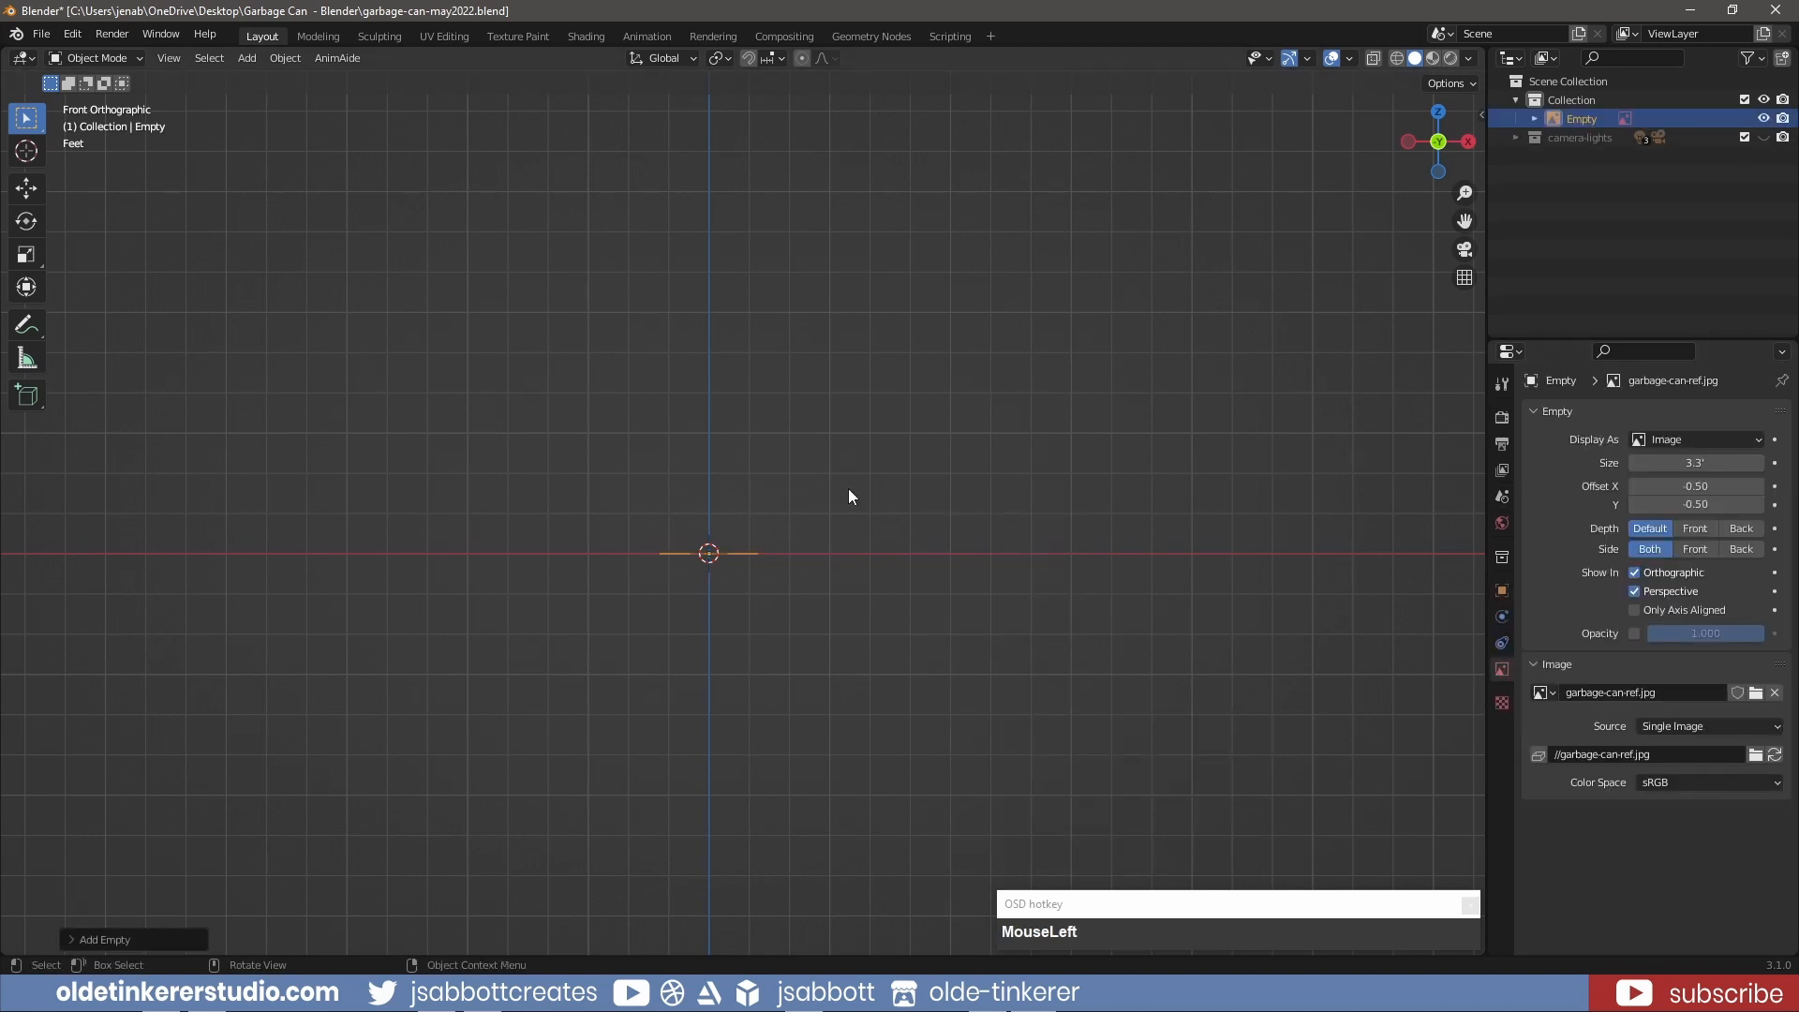
key(r)
key(x)
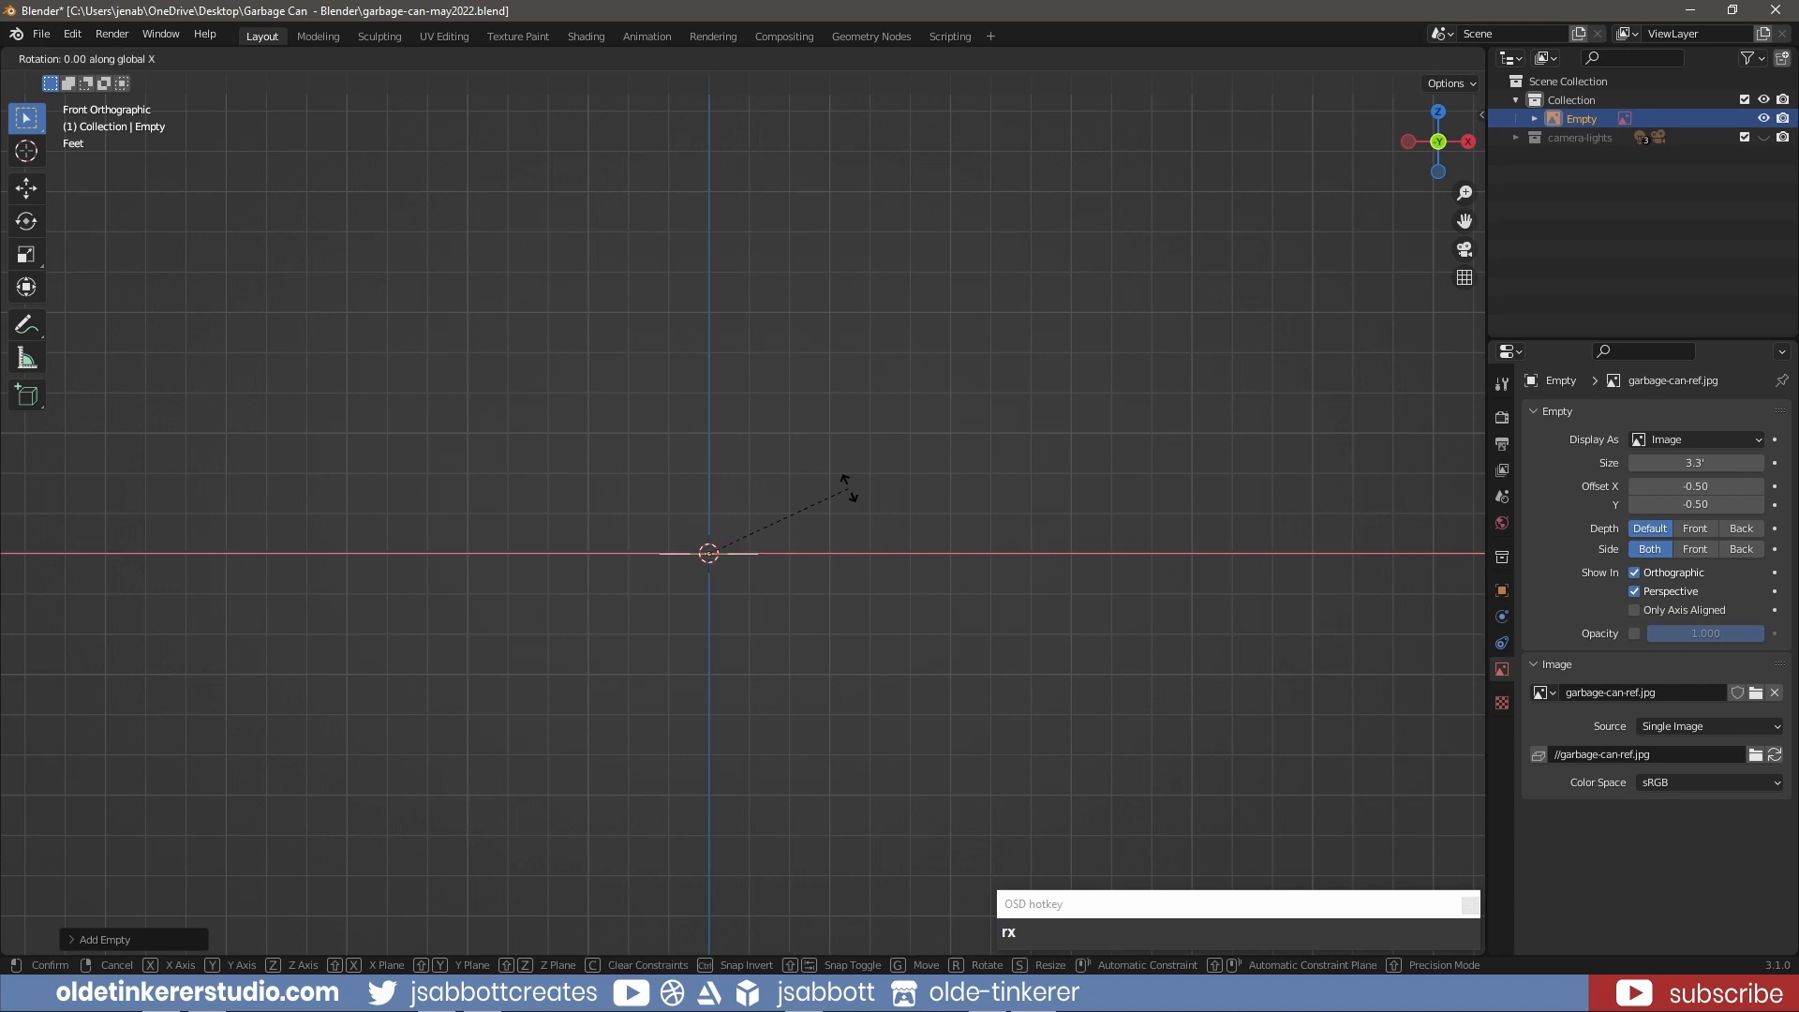
key(KP_9)
key(KP_0)
click(848, 489)
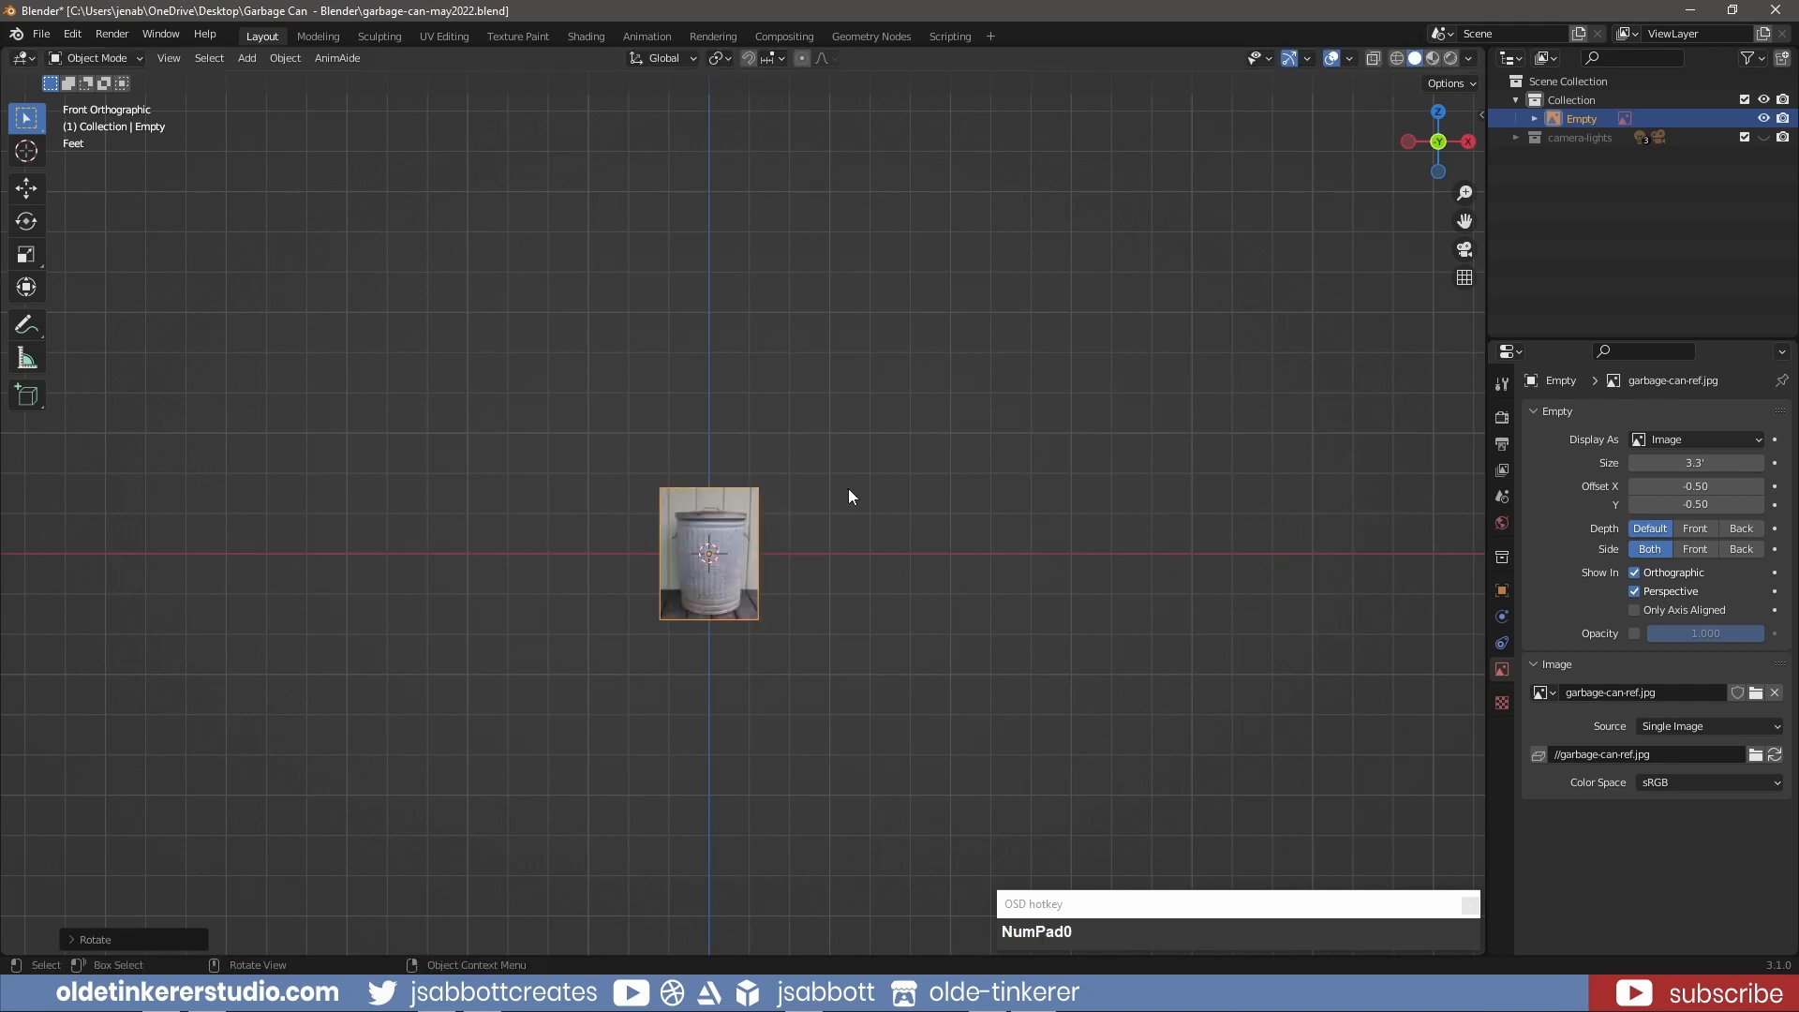
- Move the reference image up along Z until the base of the garbage can sits at the ground line
scroll(848, 488, up, 6)
shift+middle_drag(838, 594, 1048, 517)
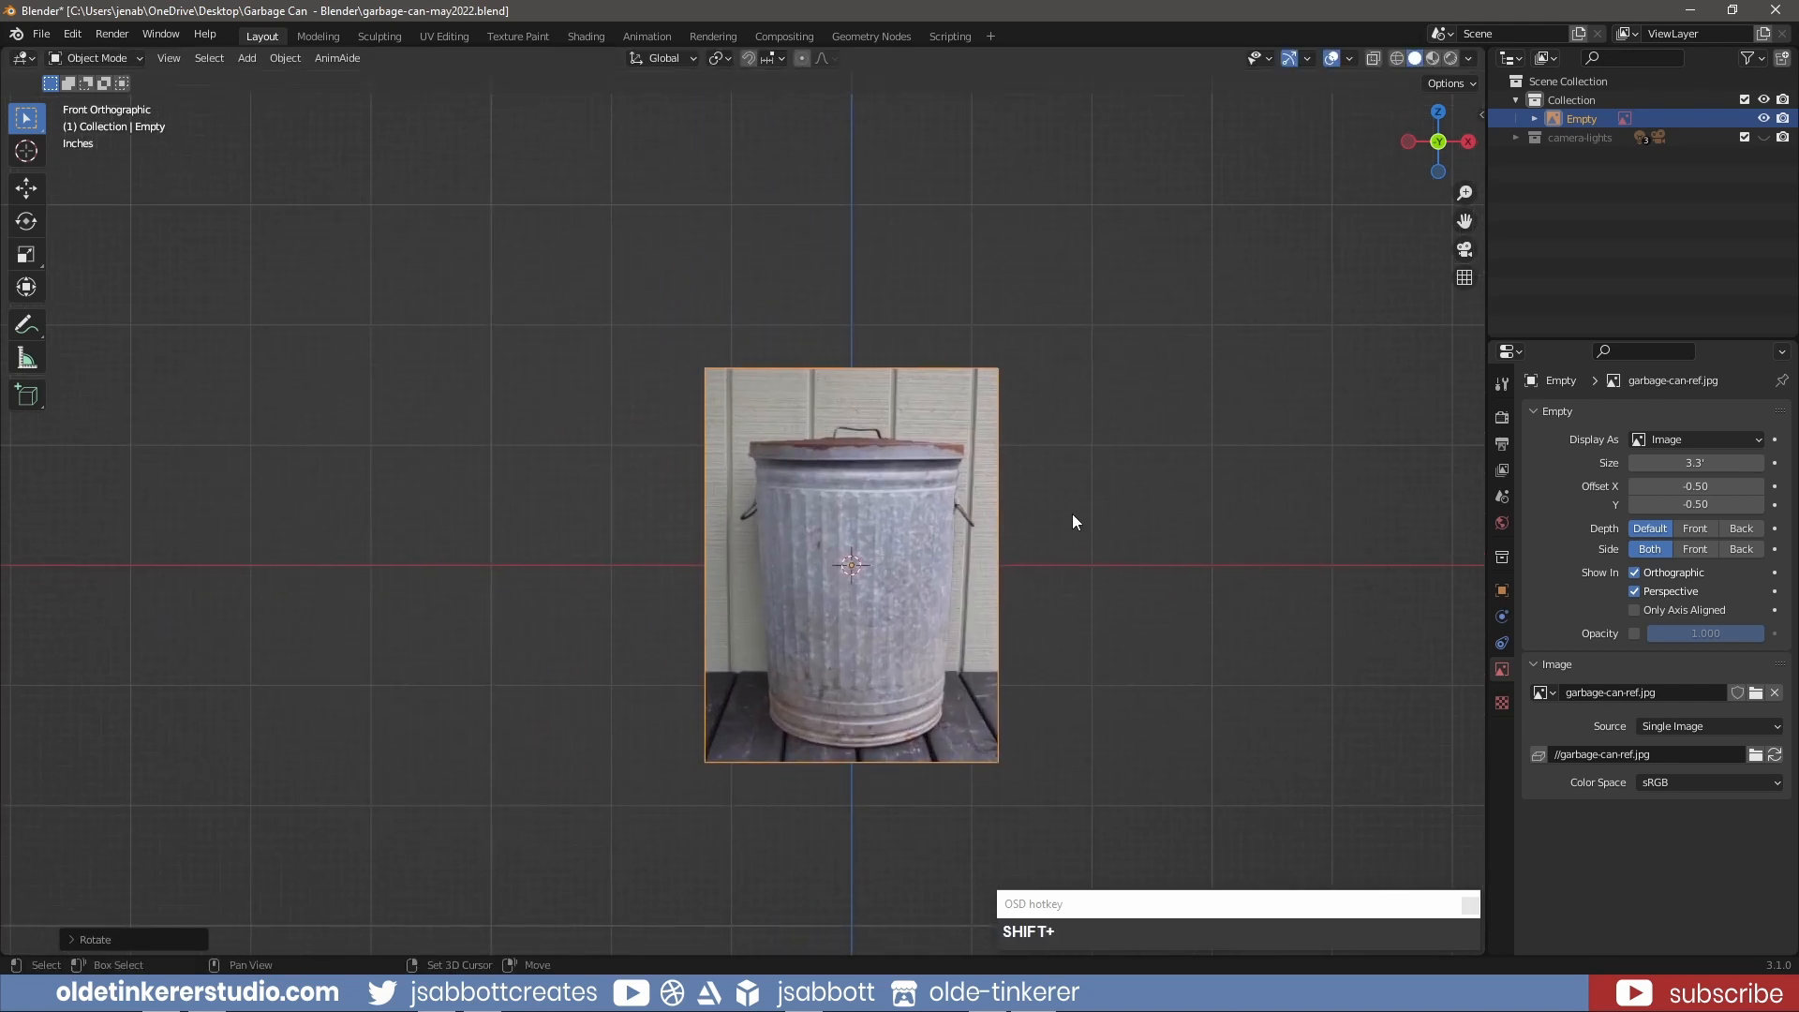
key(g)
key(z)
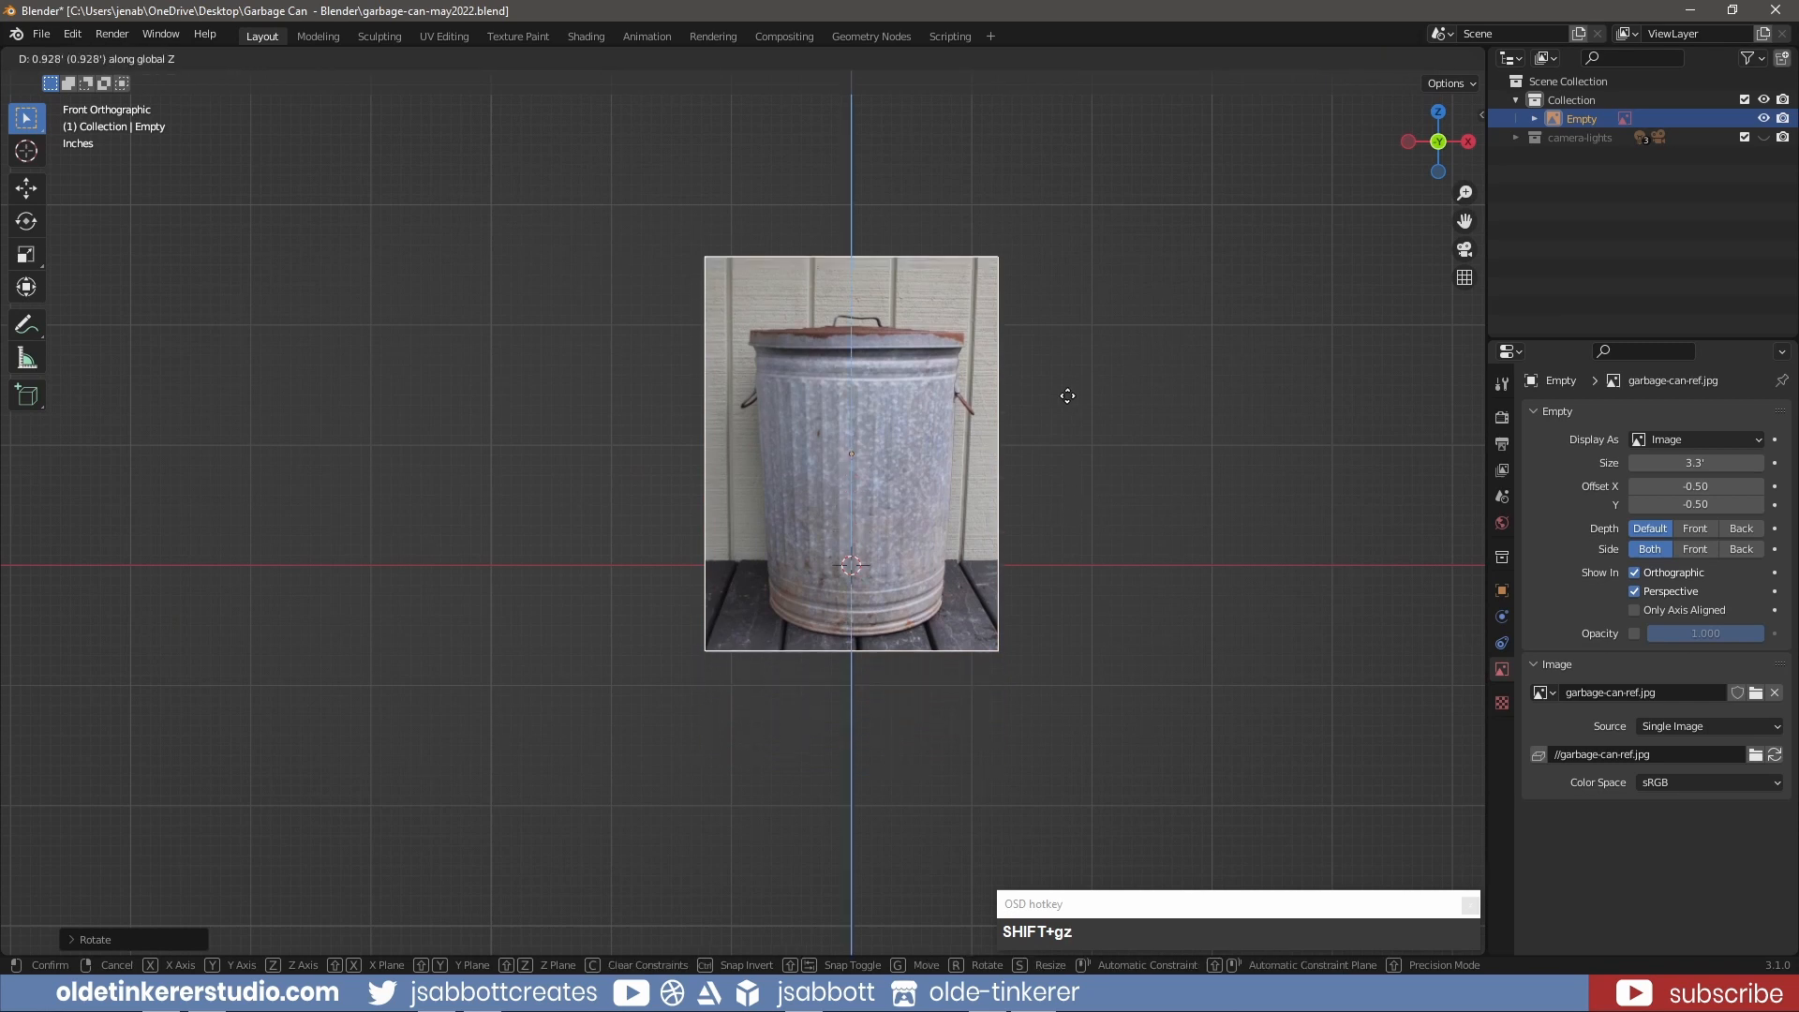
click(1054, 329)
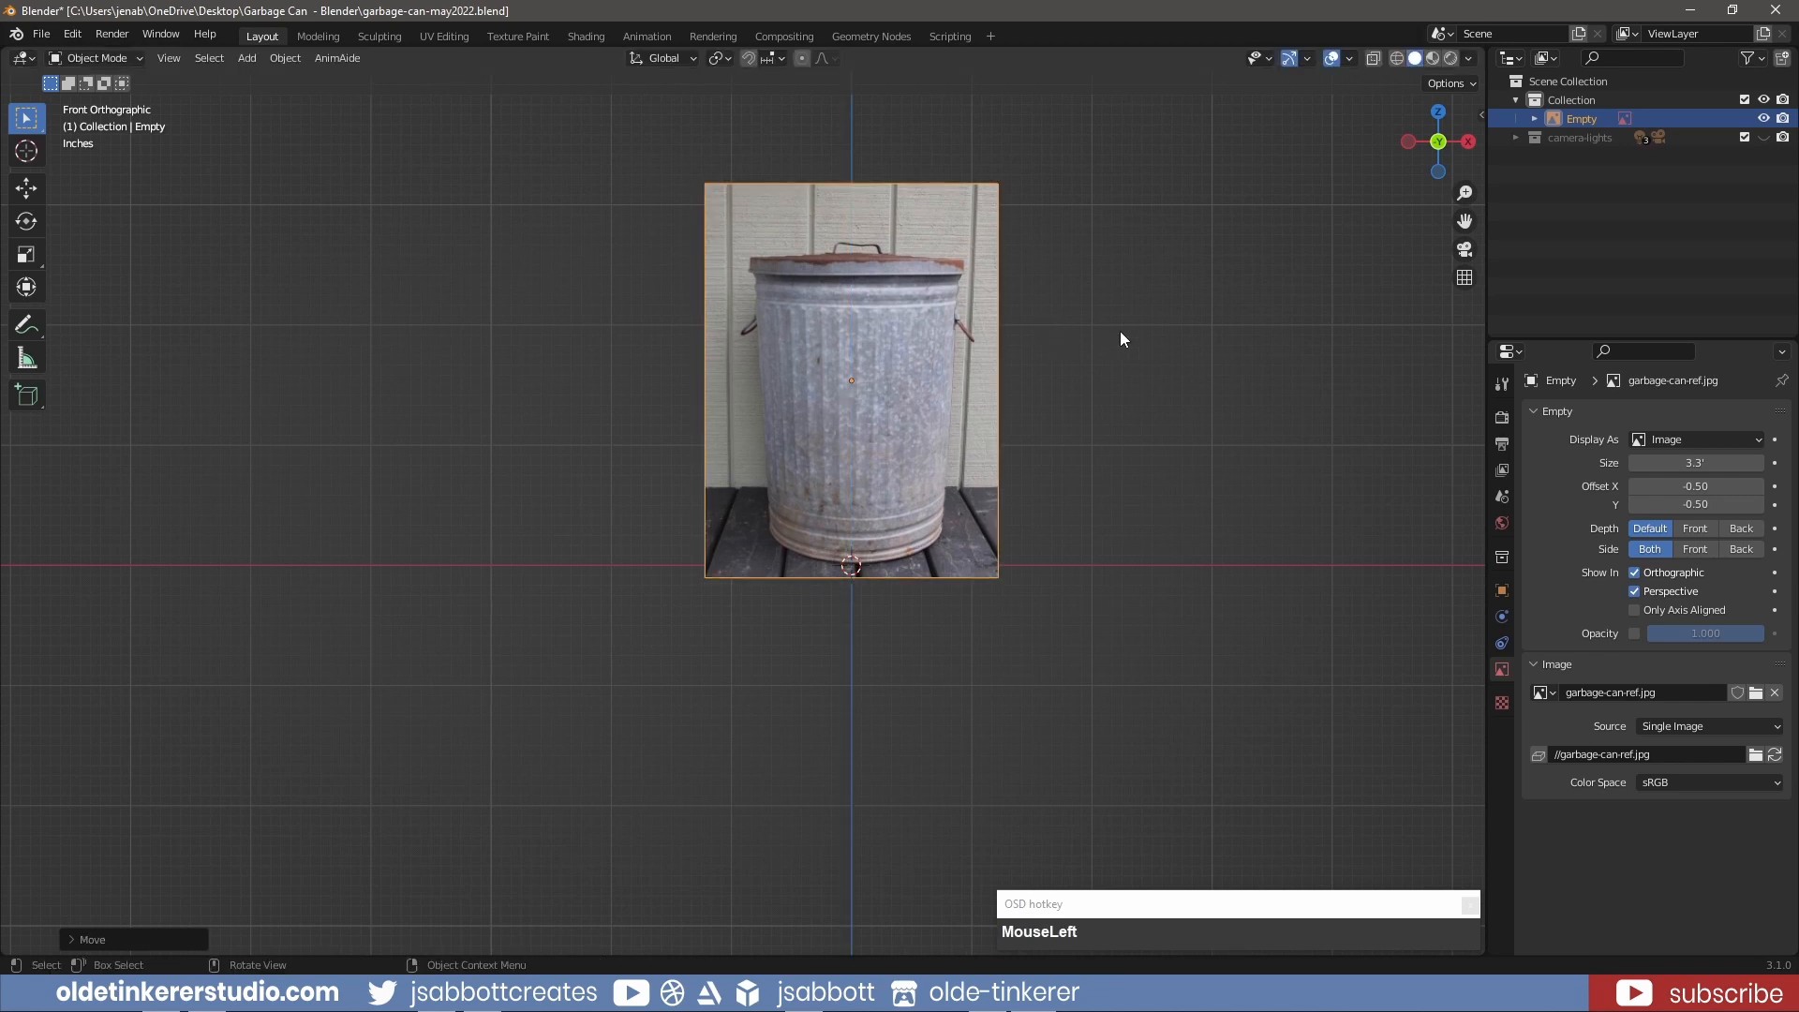
- Add a cylinder mesh and move it up 1 foot along Z so its base rests on the ground line
shift+middle_drag(1109, 380, 1056, 516)
key(shift+a)
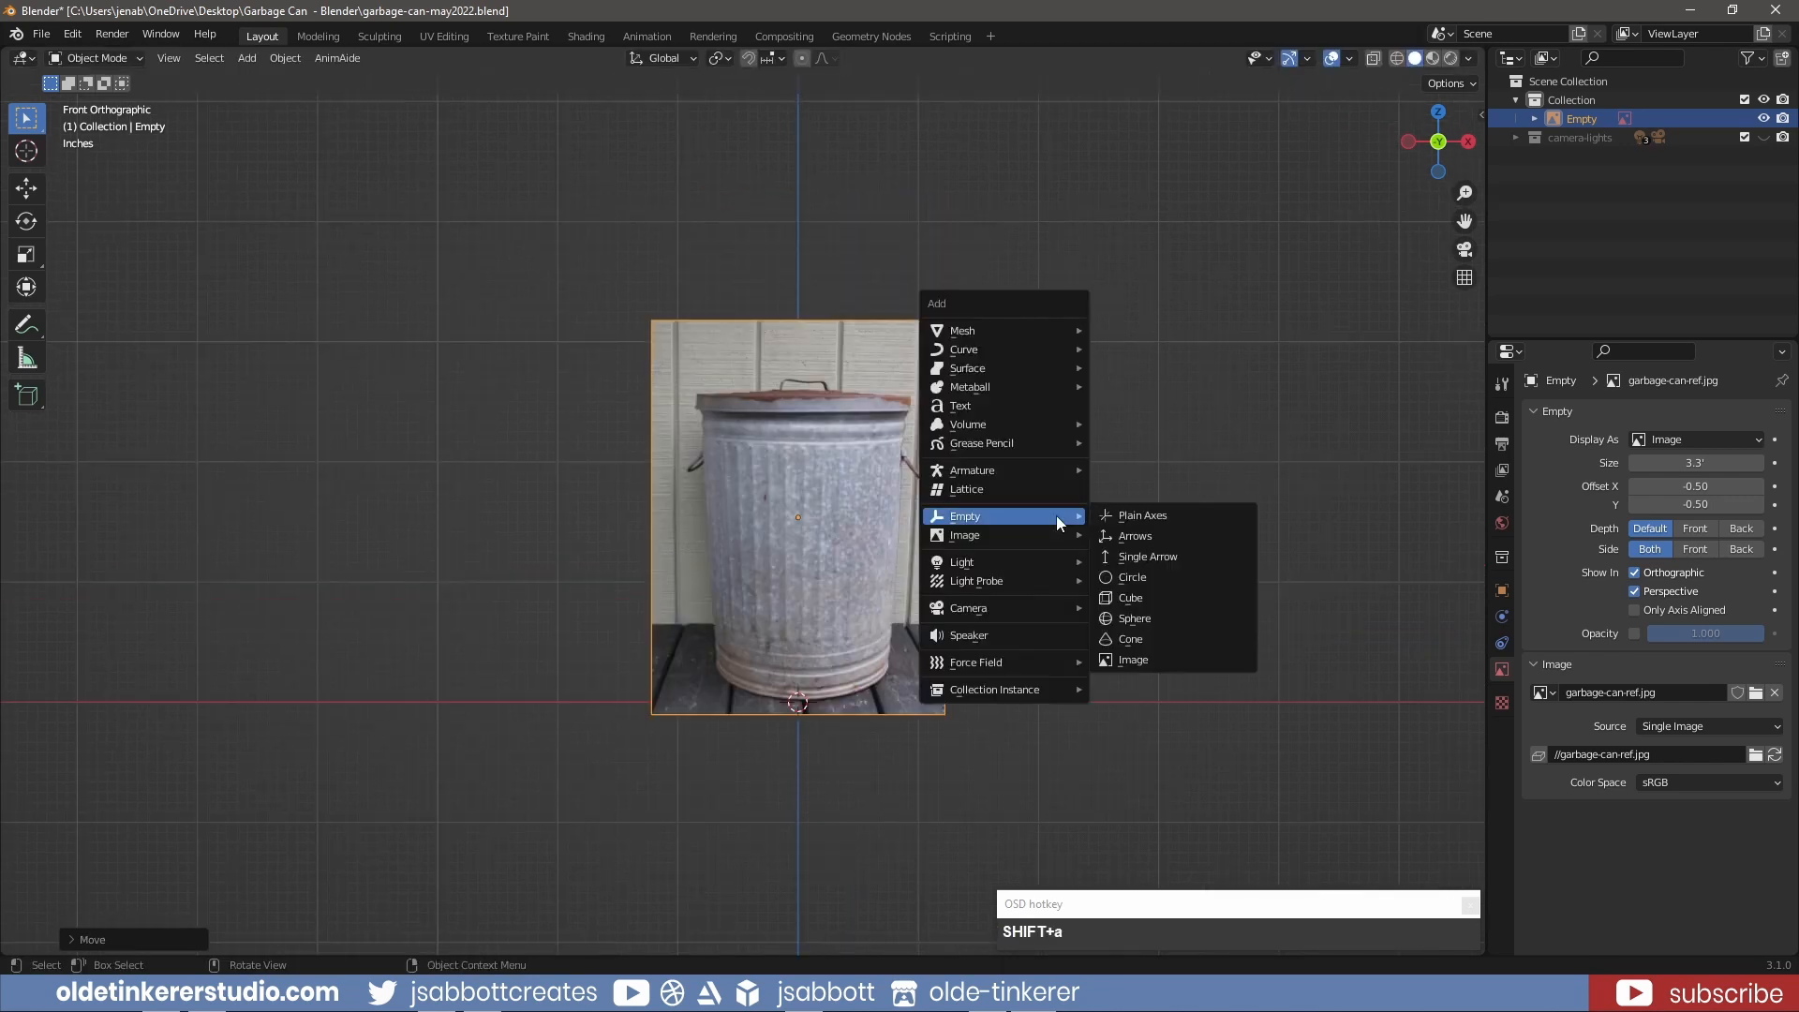
mouse_move(1050, 334)
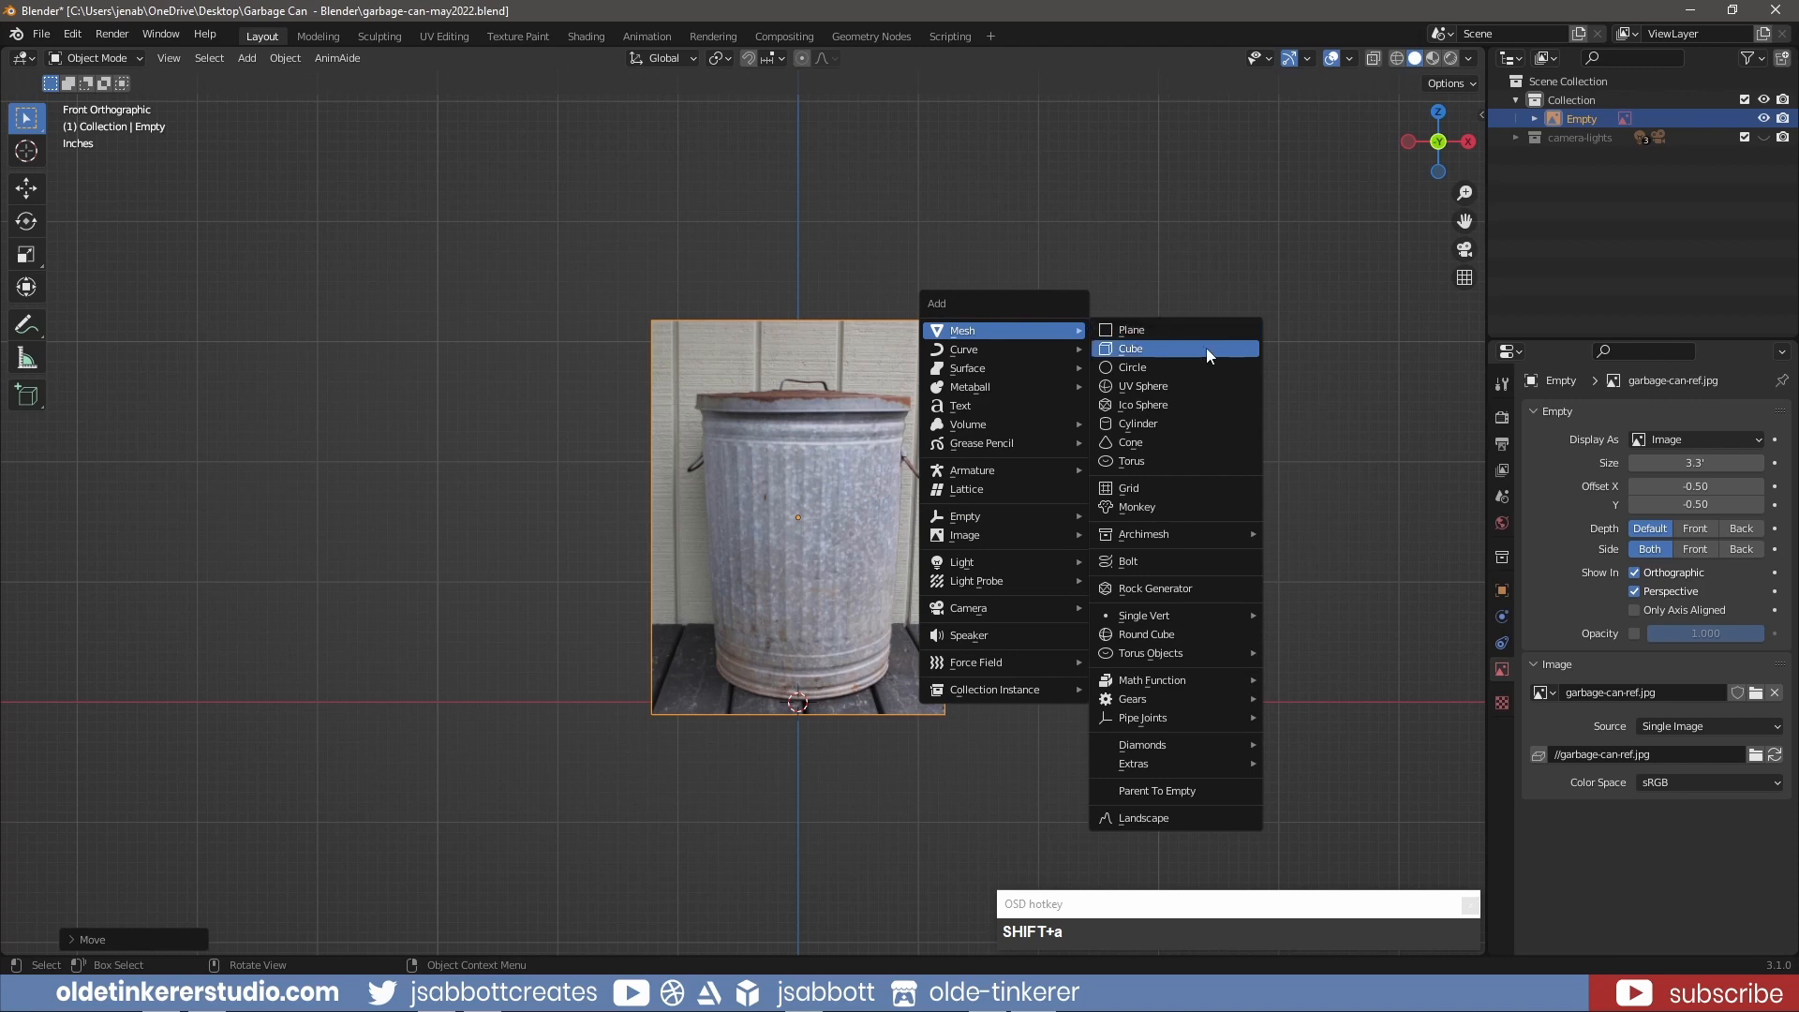
click(1200, 426)
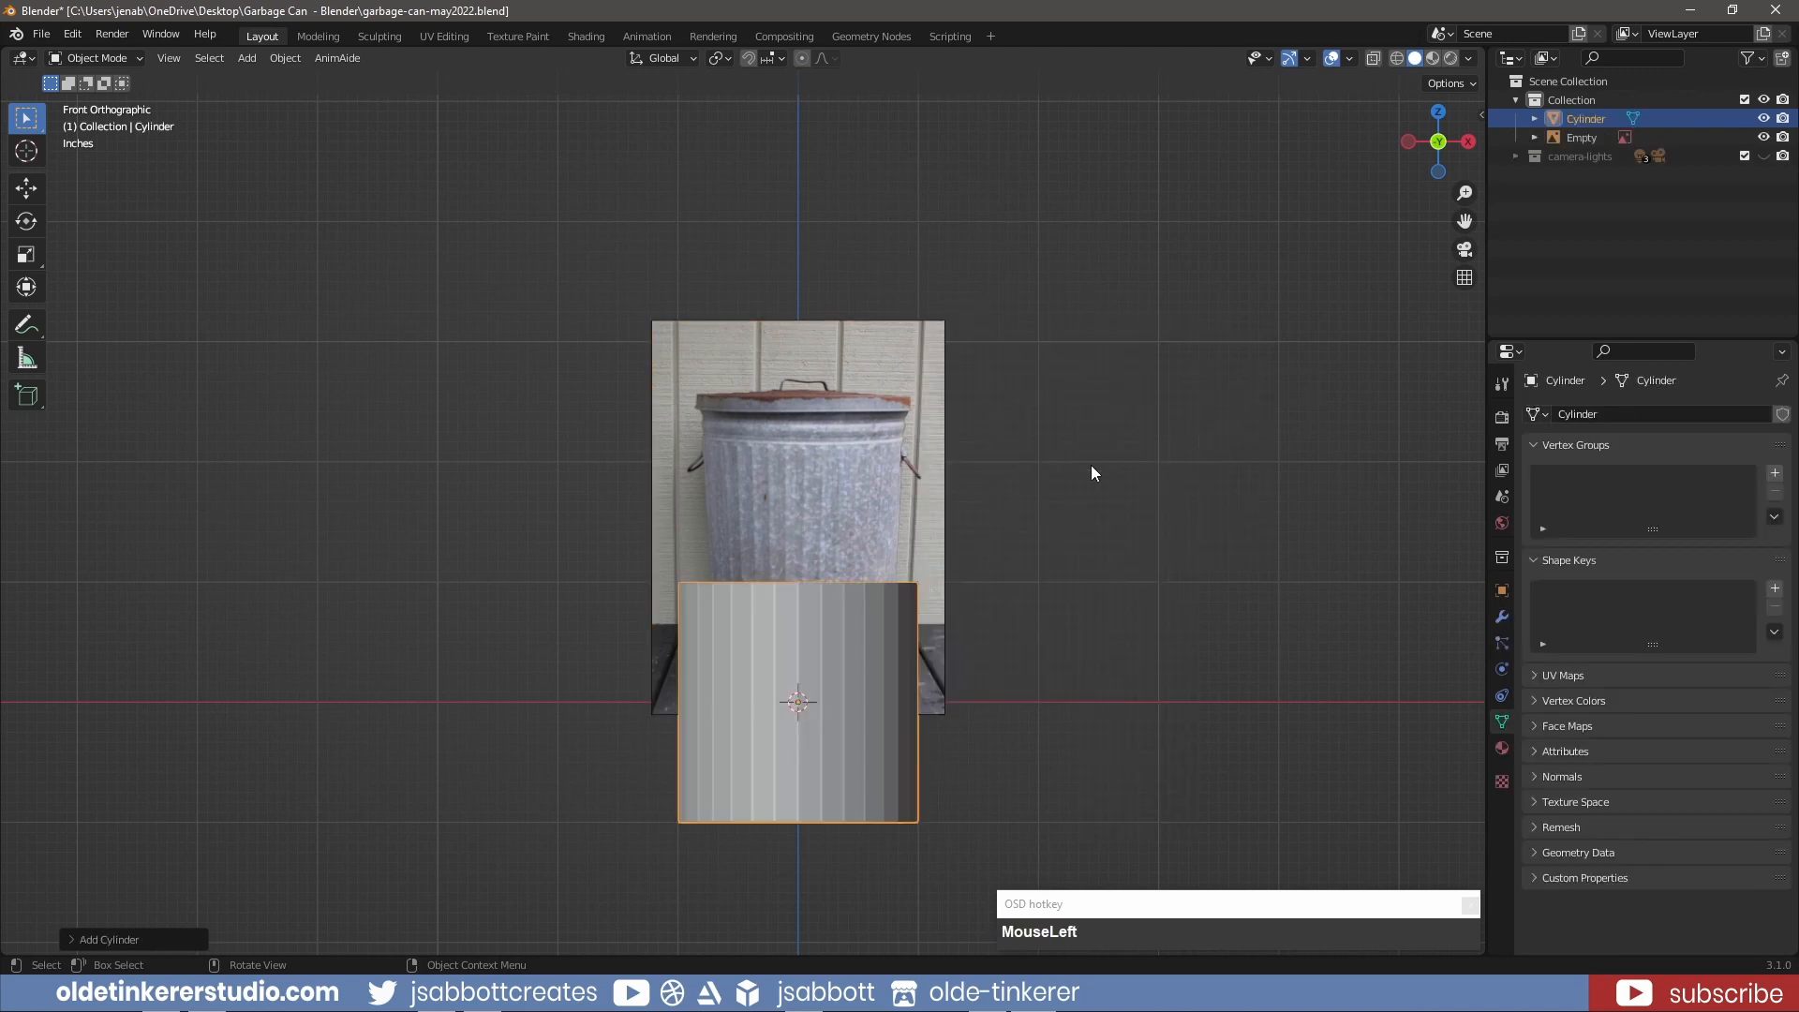
key(g)
key(z)
key(KP_1)
key(Return)
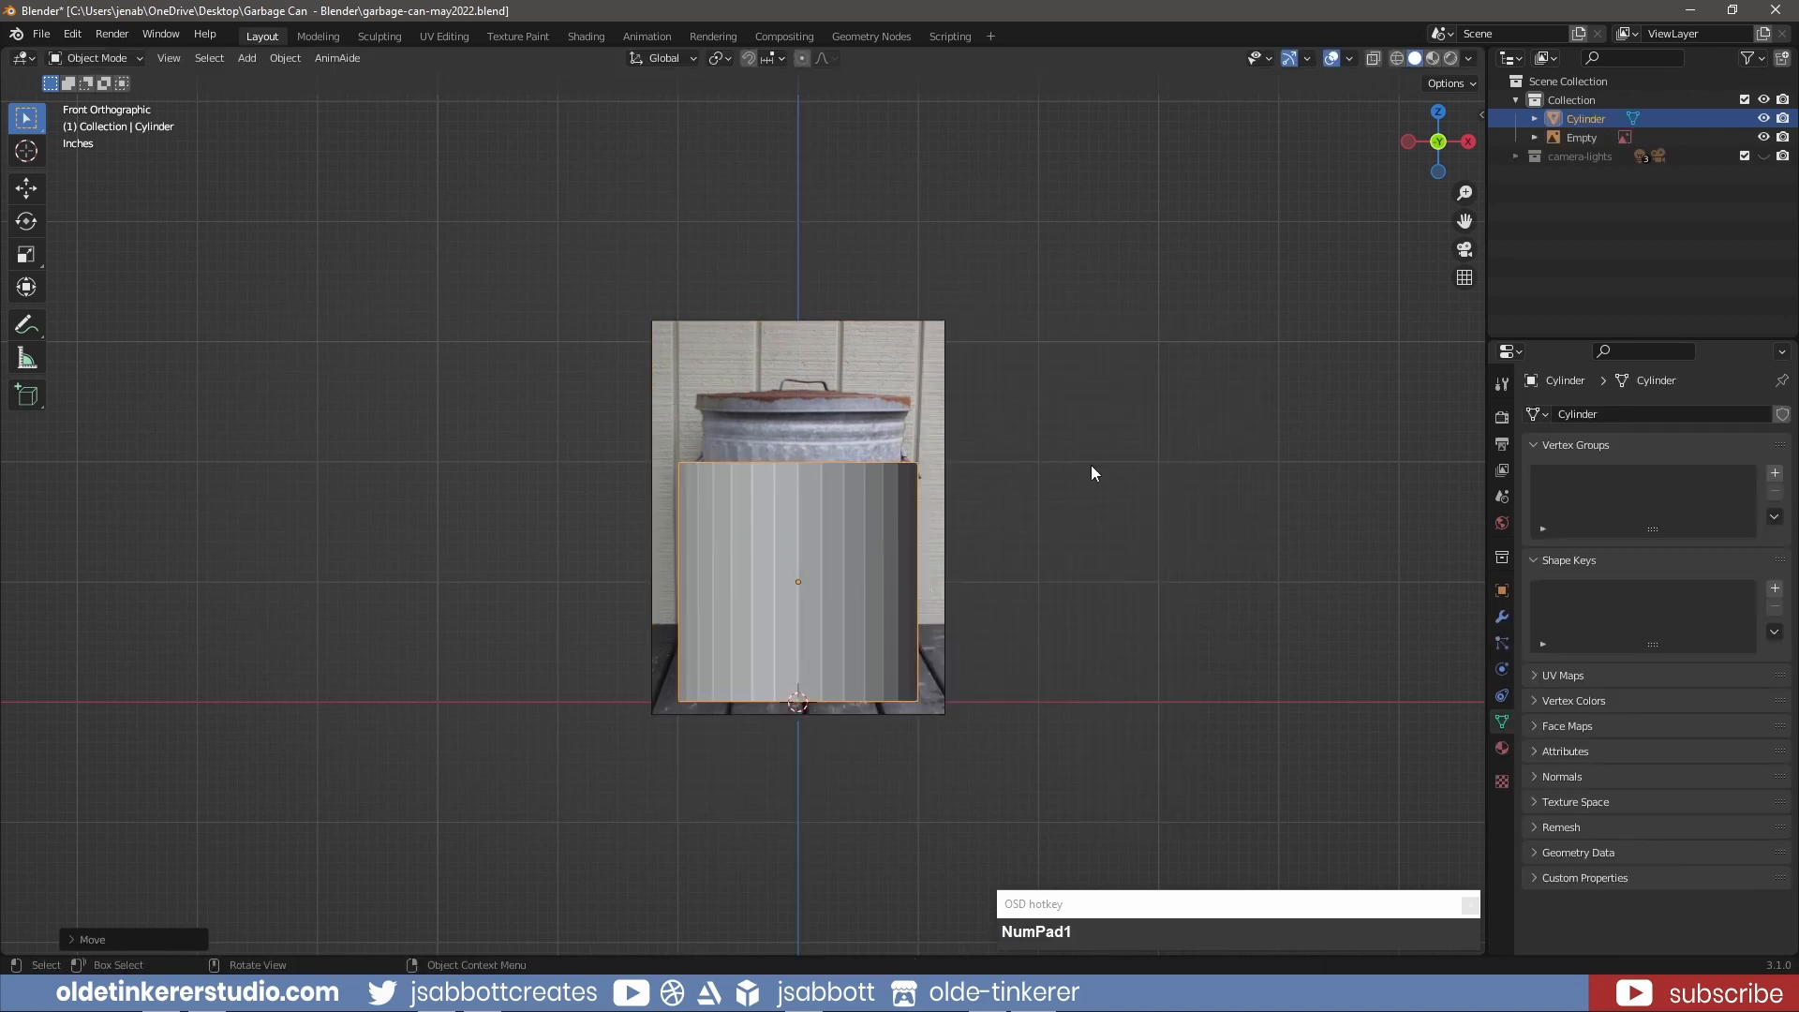
- Set the cylinder's origin to the 3D cursor
right_click(786, 543)
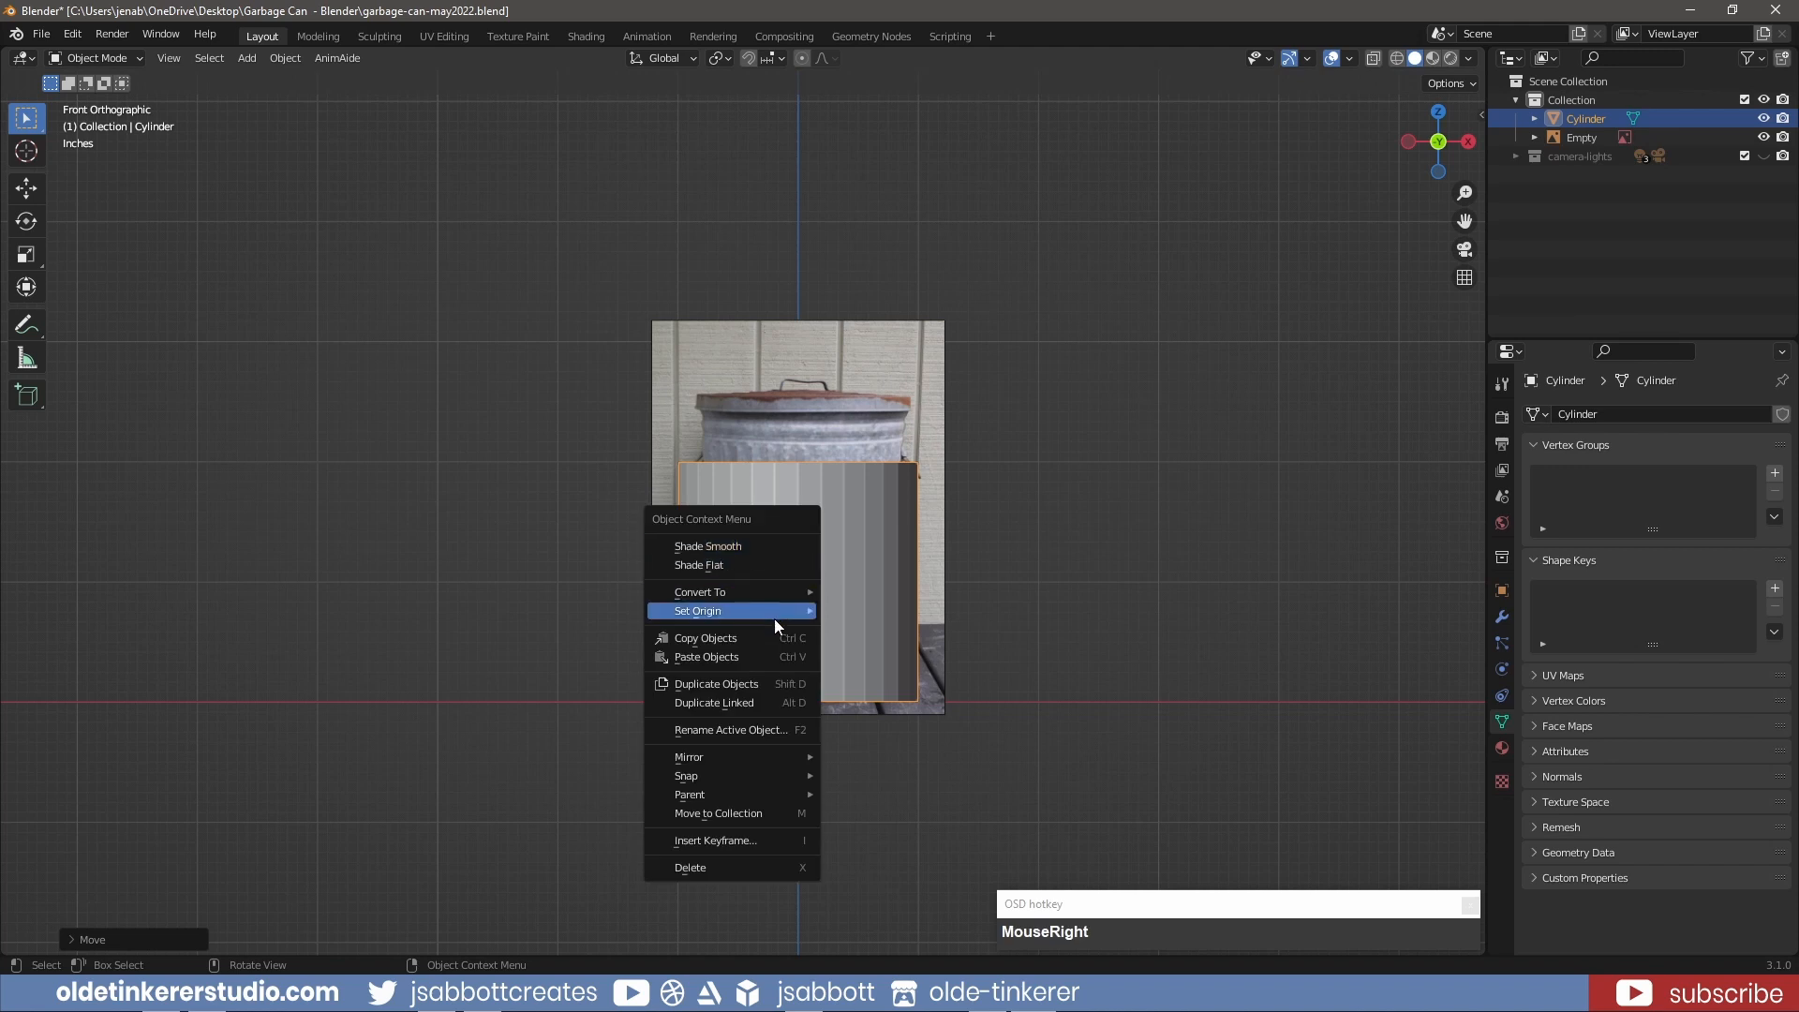
mouse_move(787, 614)
click(928, 651)
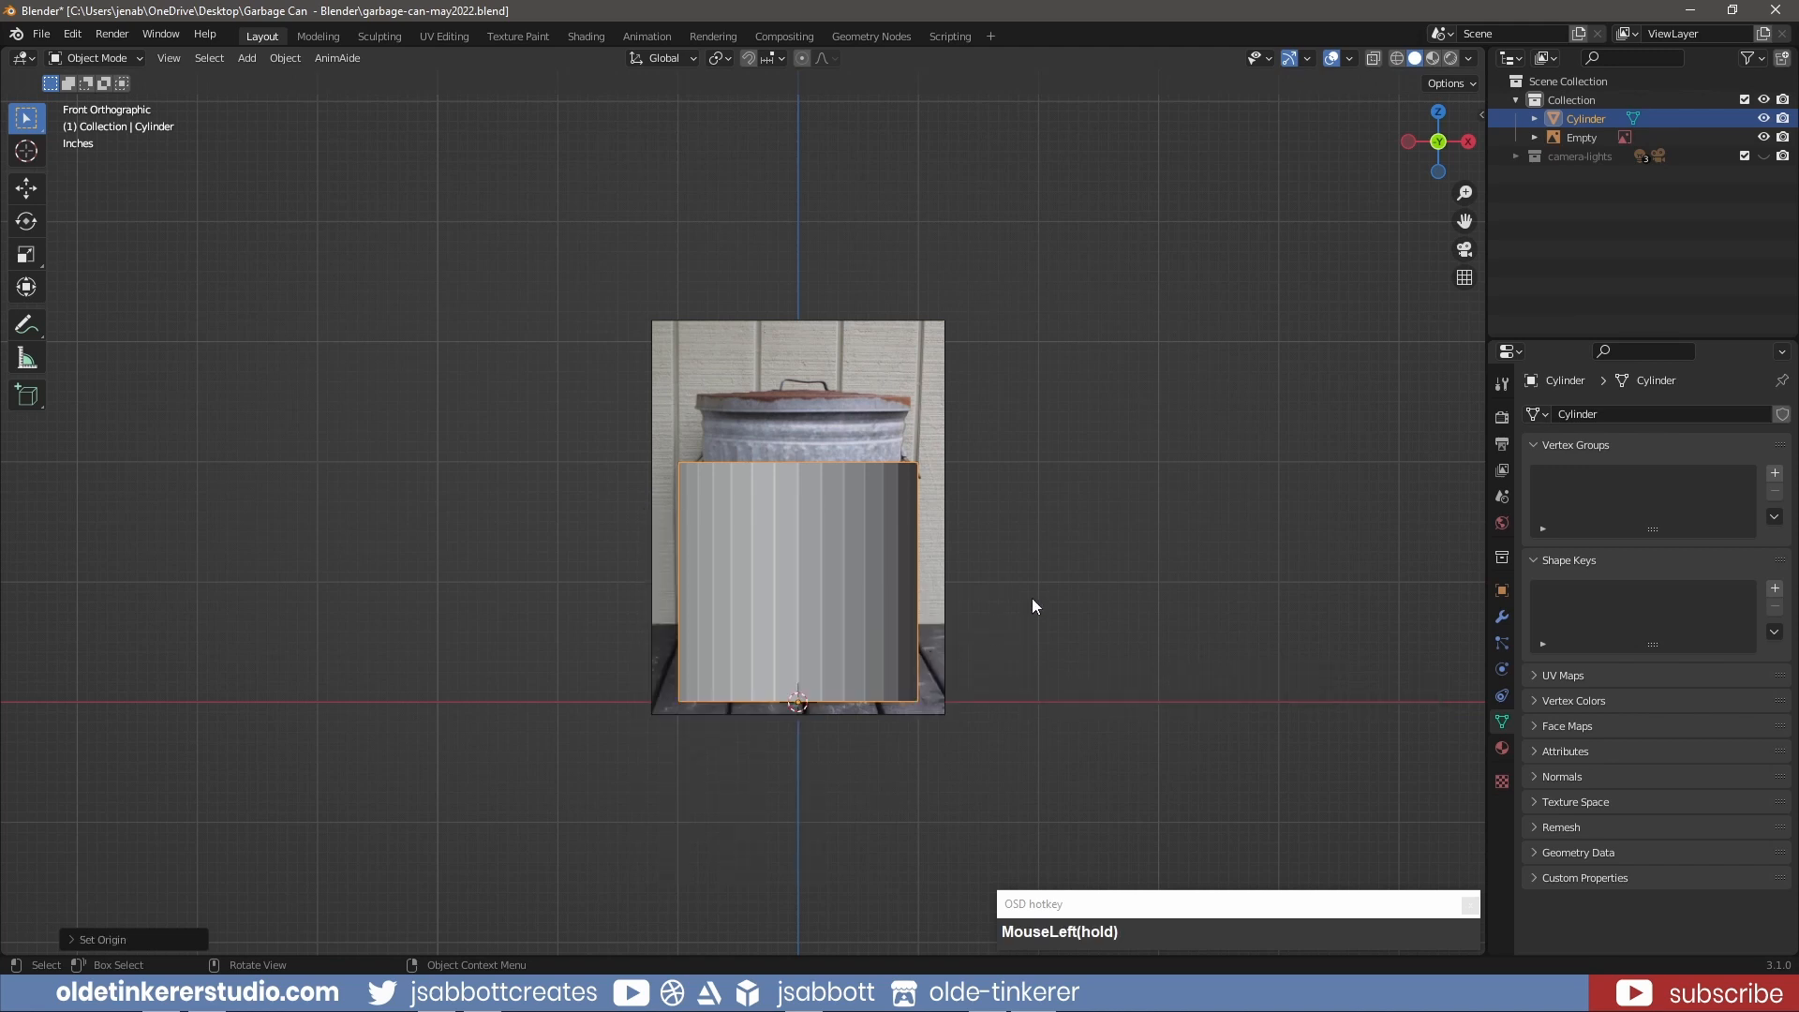
- Set the cylinder's Z dimension to 27 in
key(n)
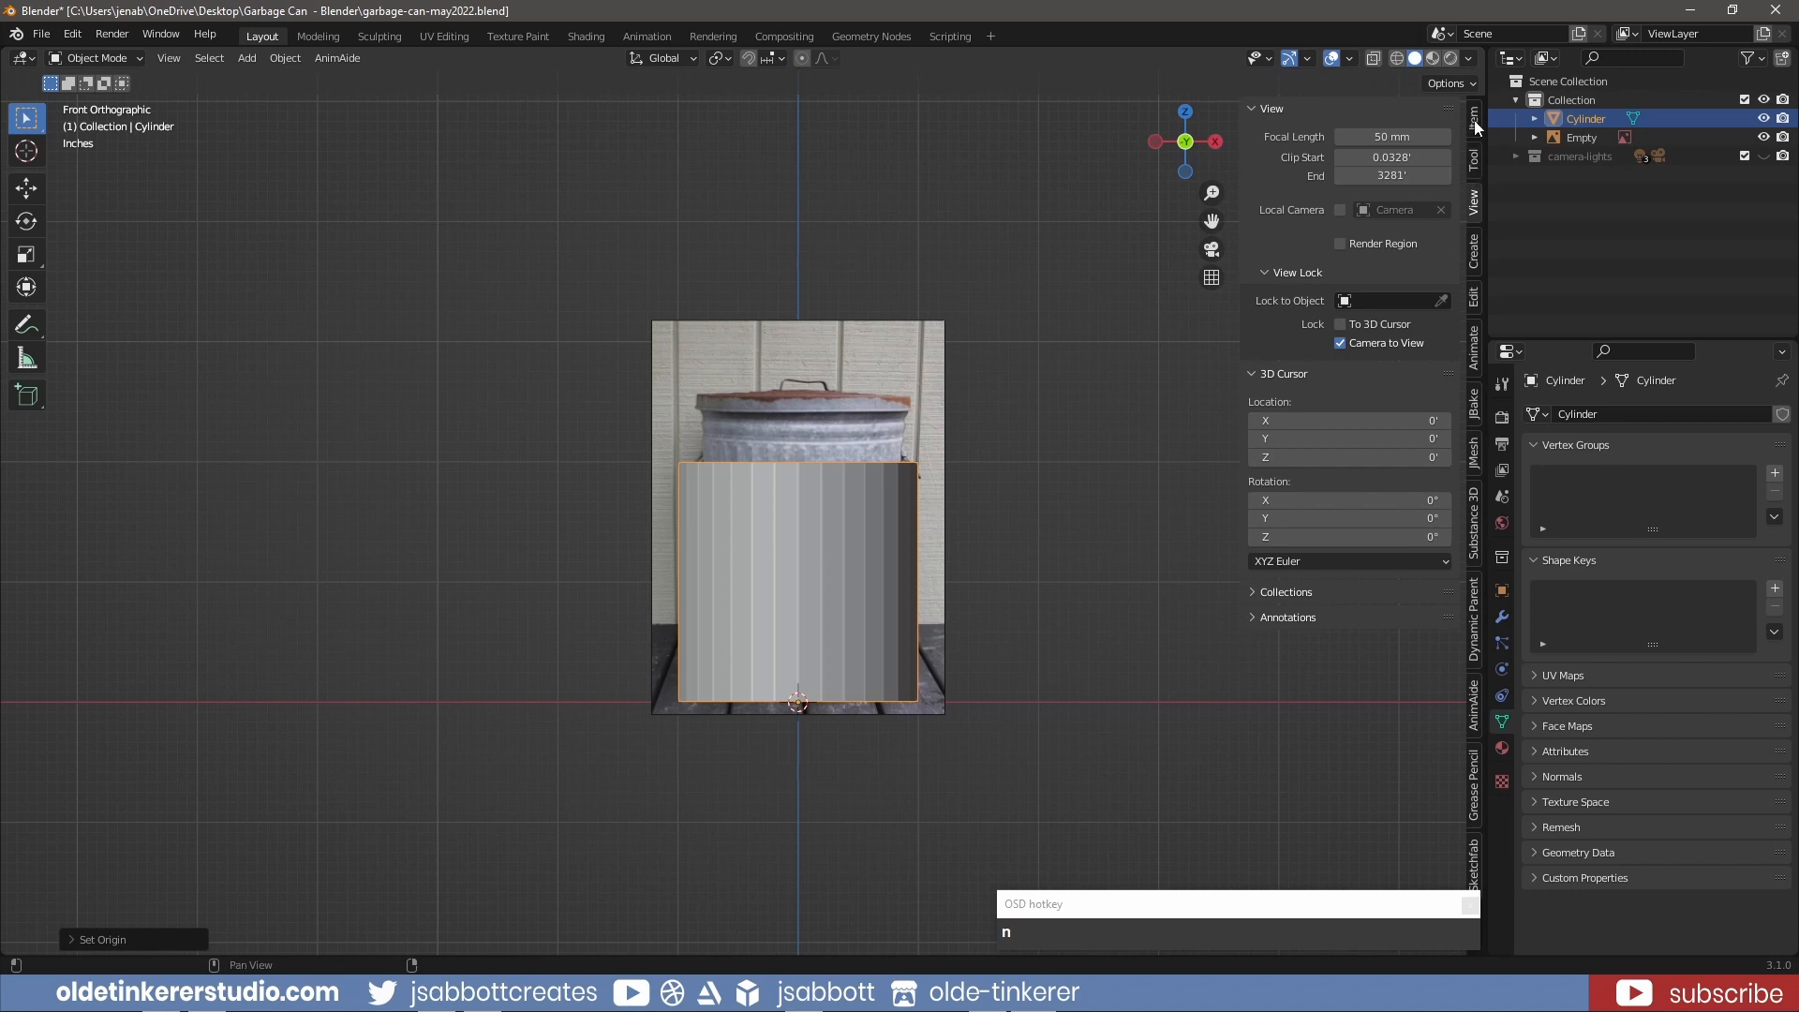
click(1475, 122)
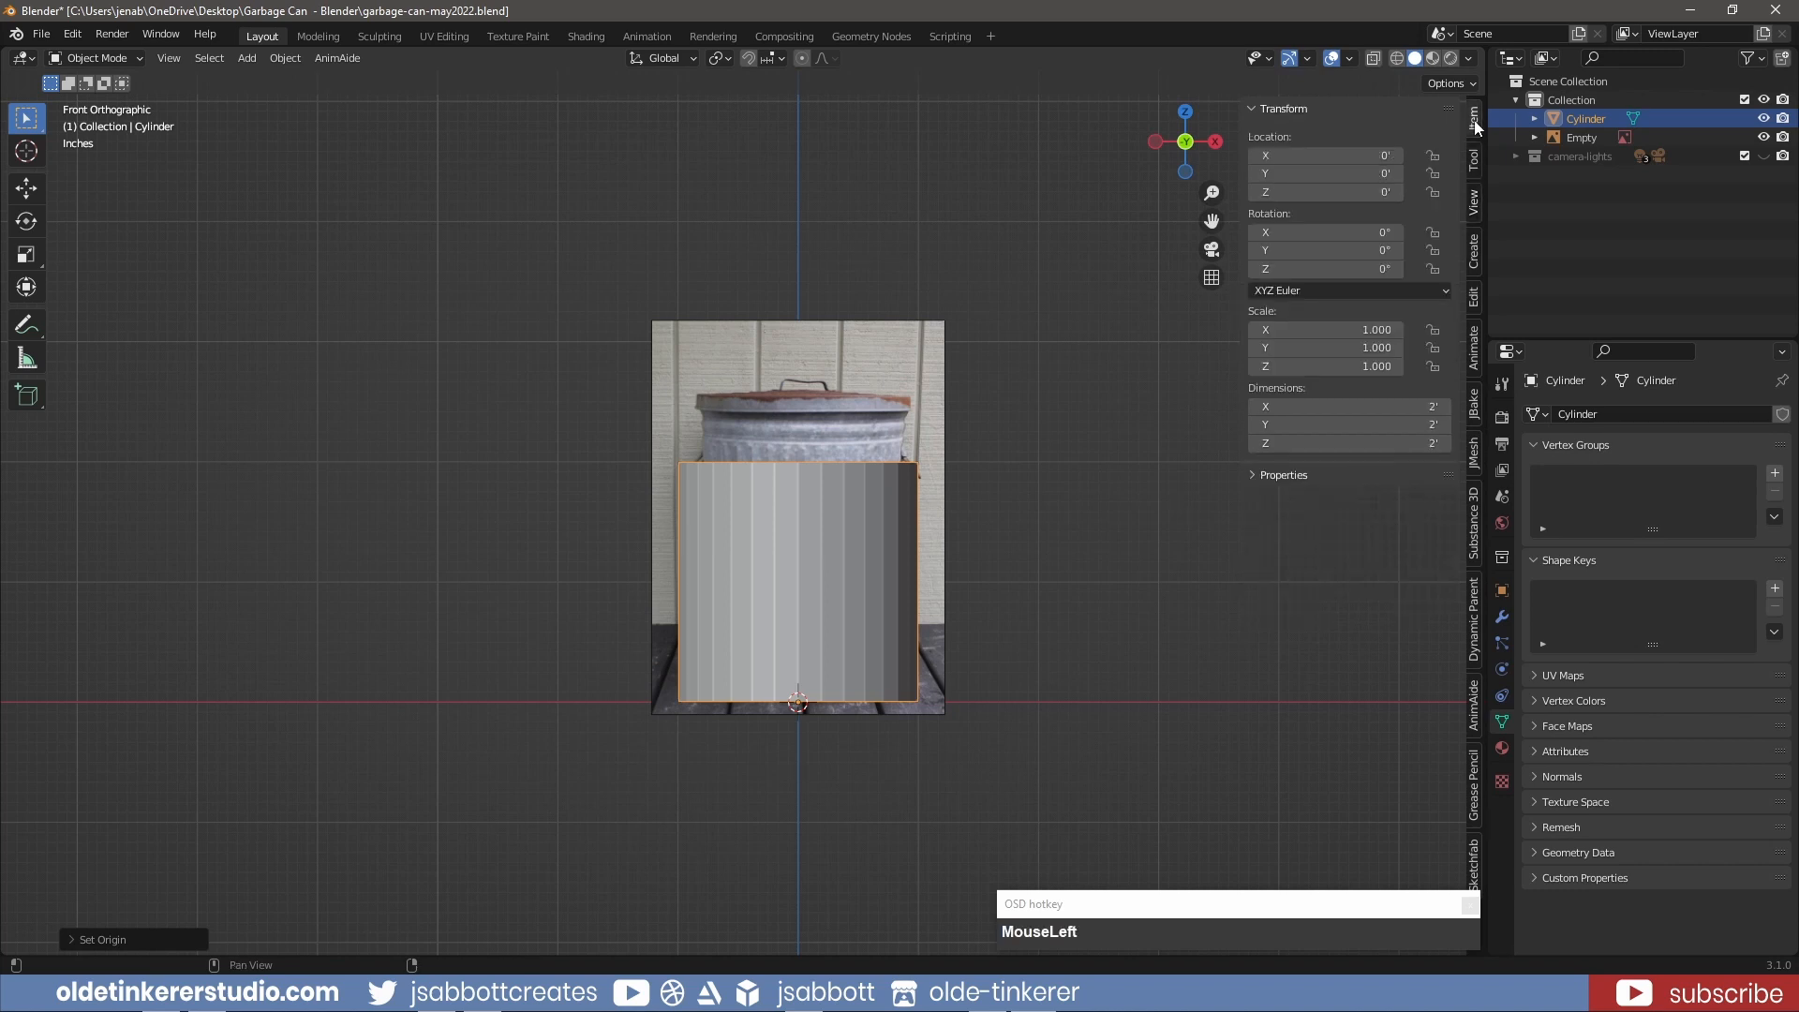
click(1356, 443)
text(27in)
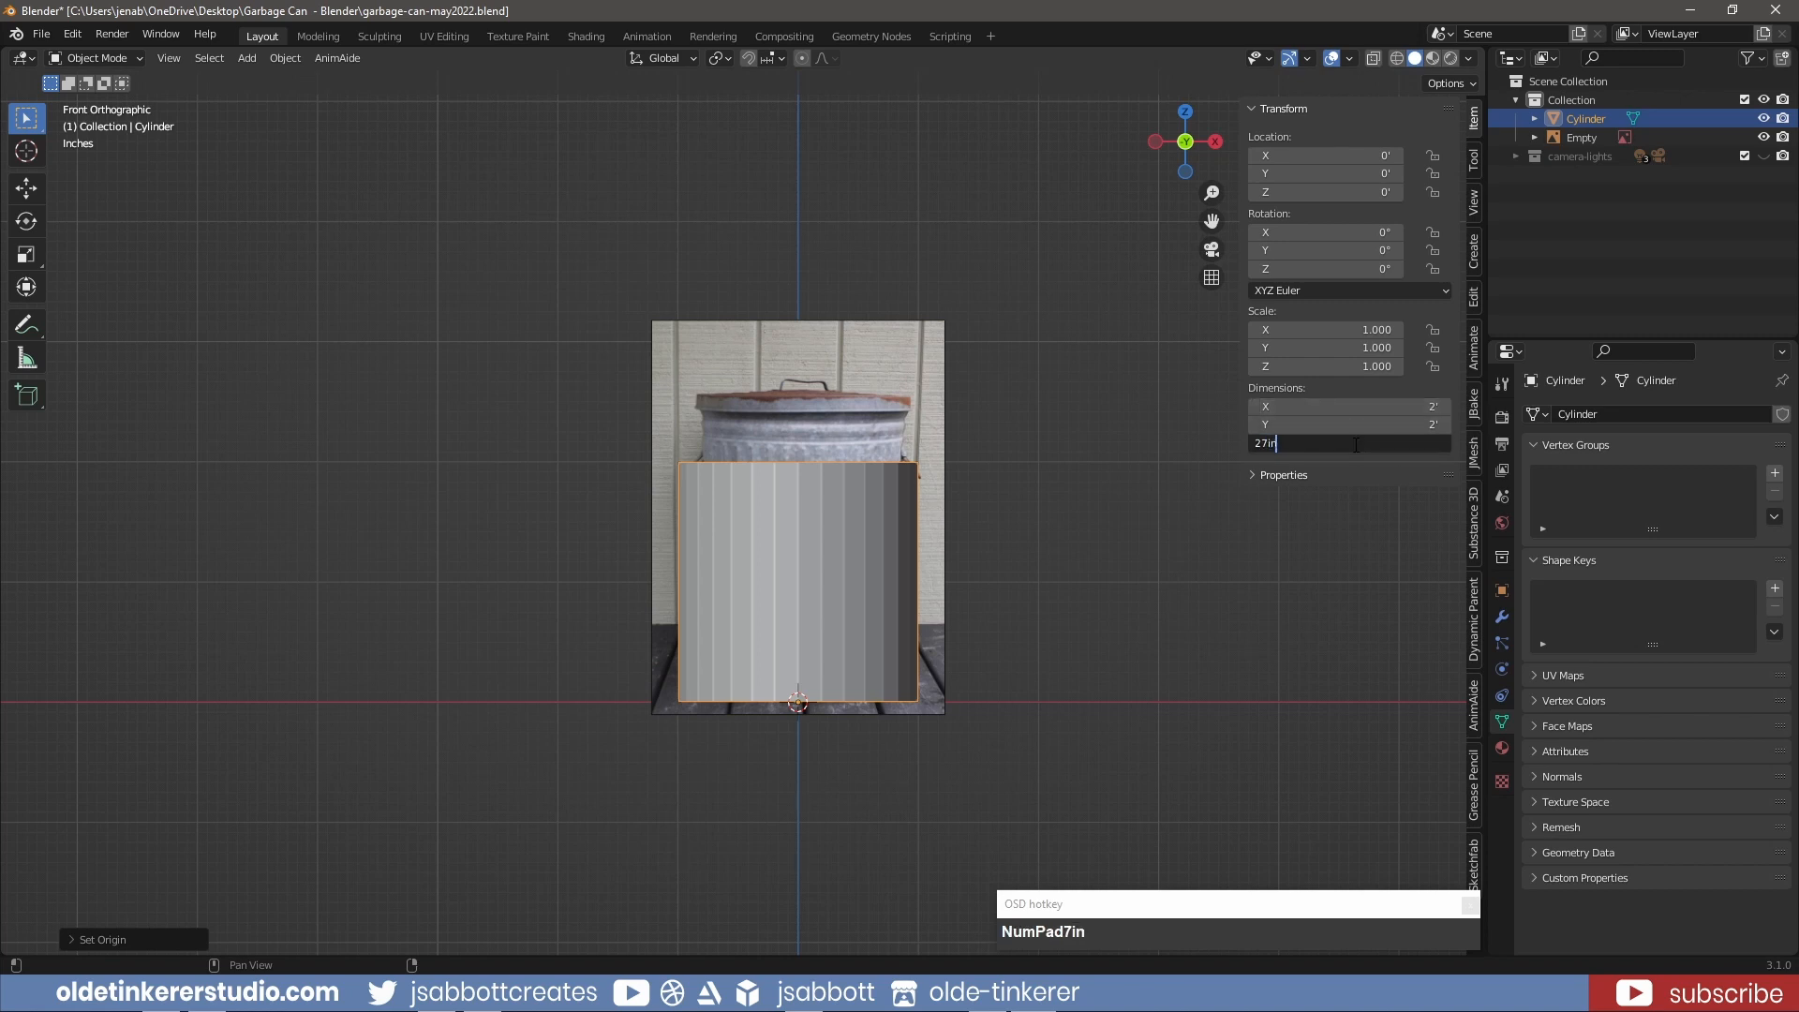
key(Return)
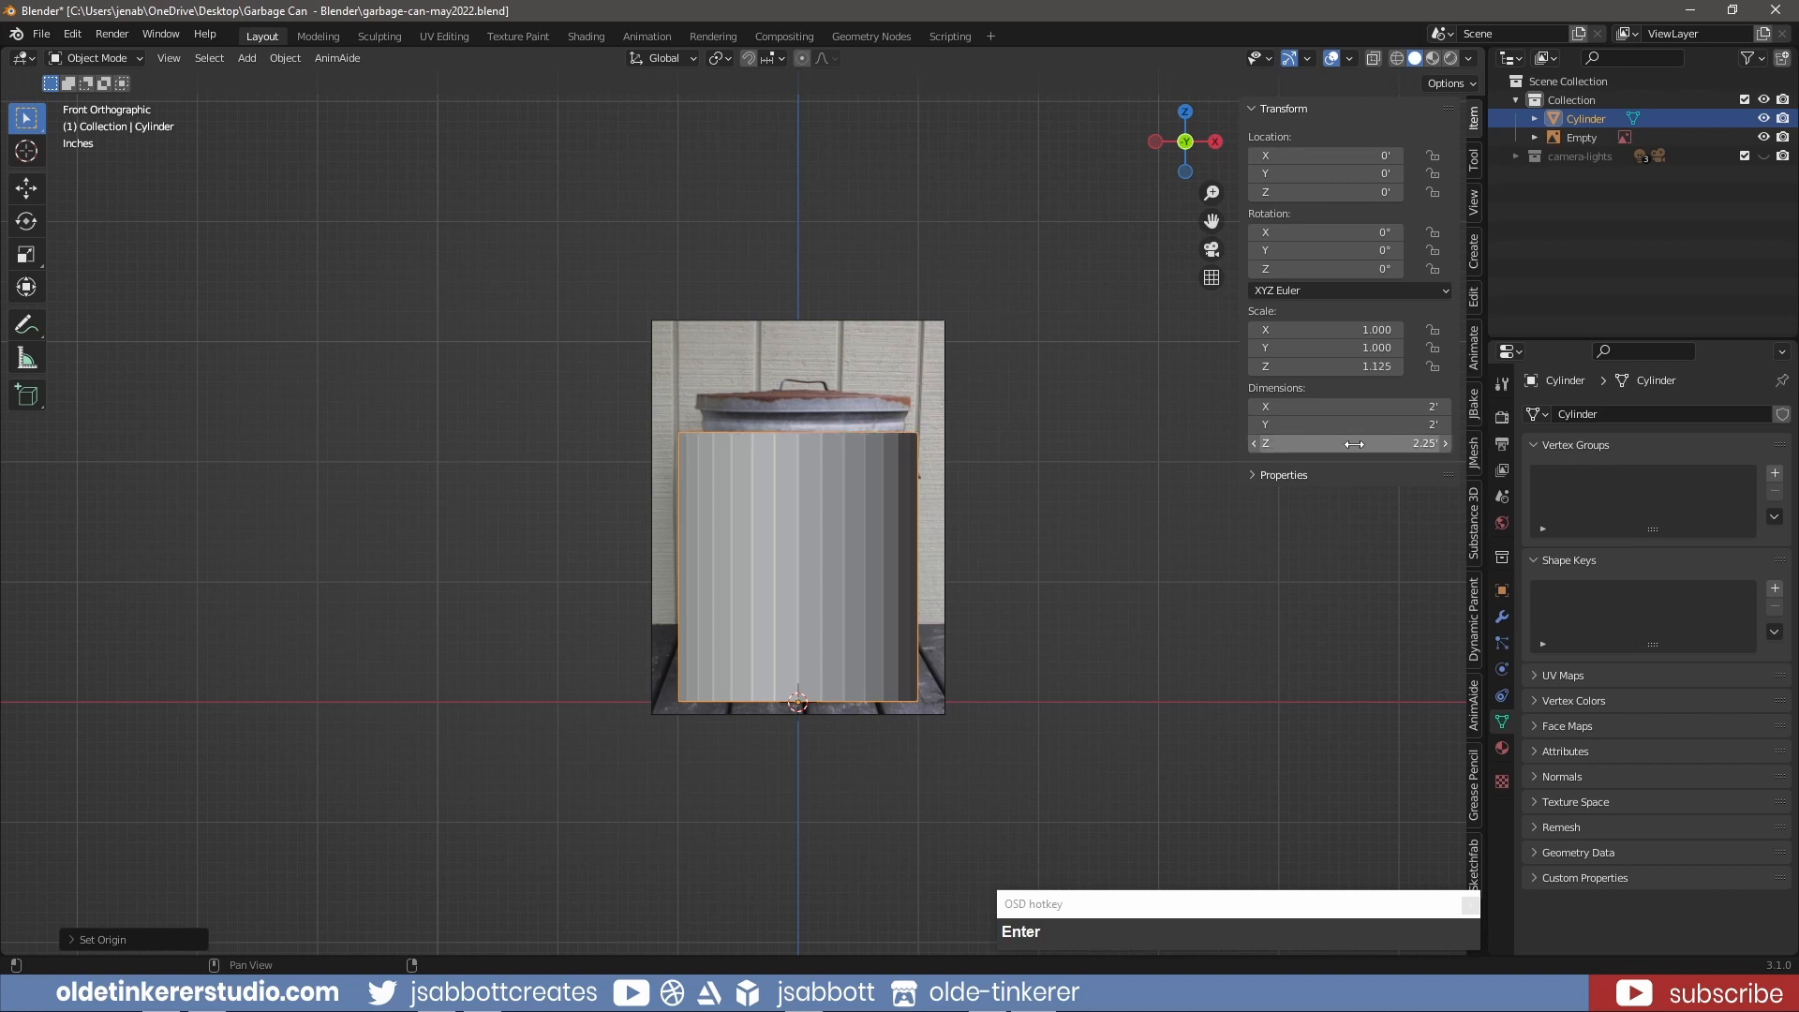
- Set the cylinder's X and Y dimensions together to 20.5 in
drag(1356, 407, 1356, 426)
text(20.)
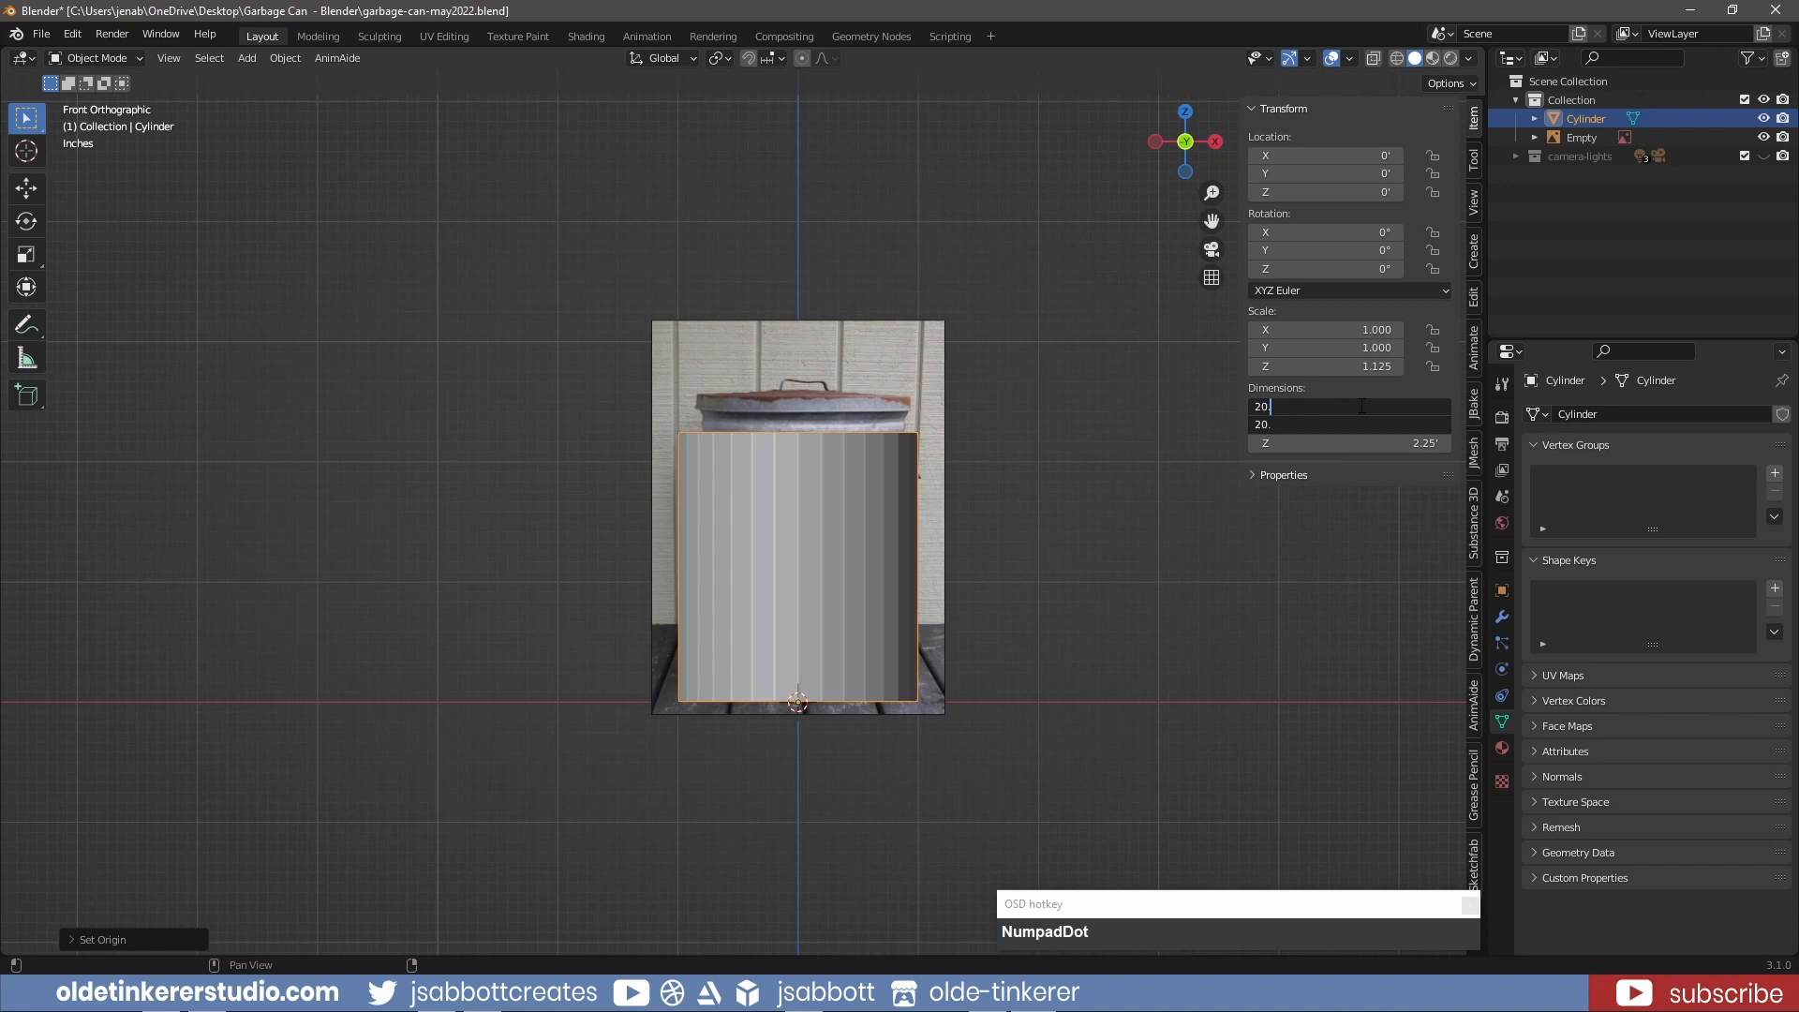
text(5in)
key(Return)
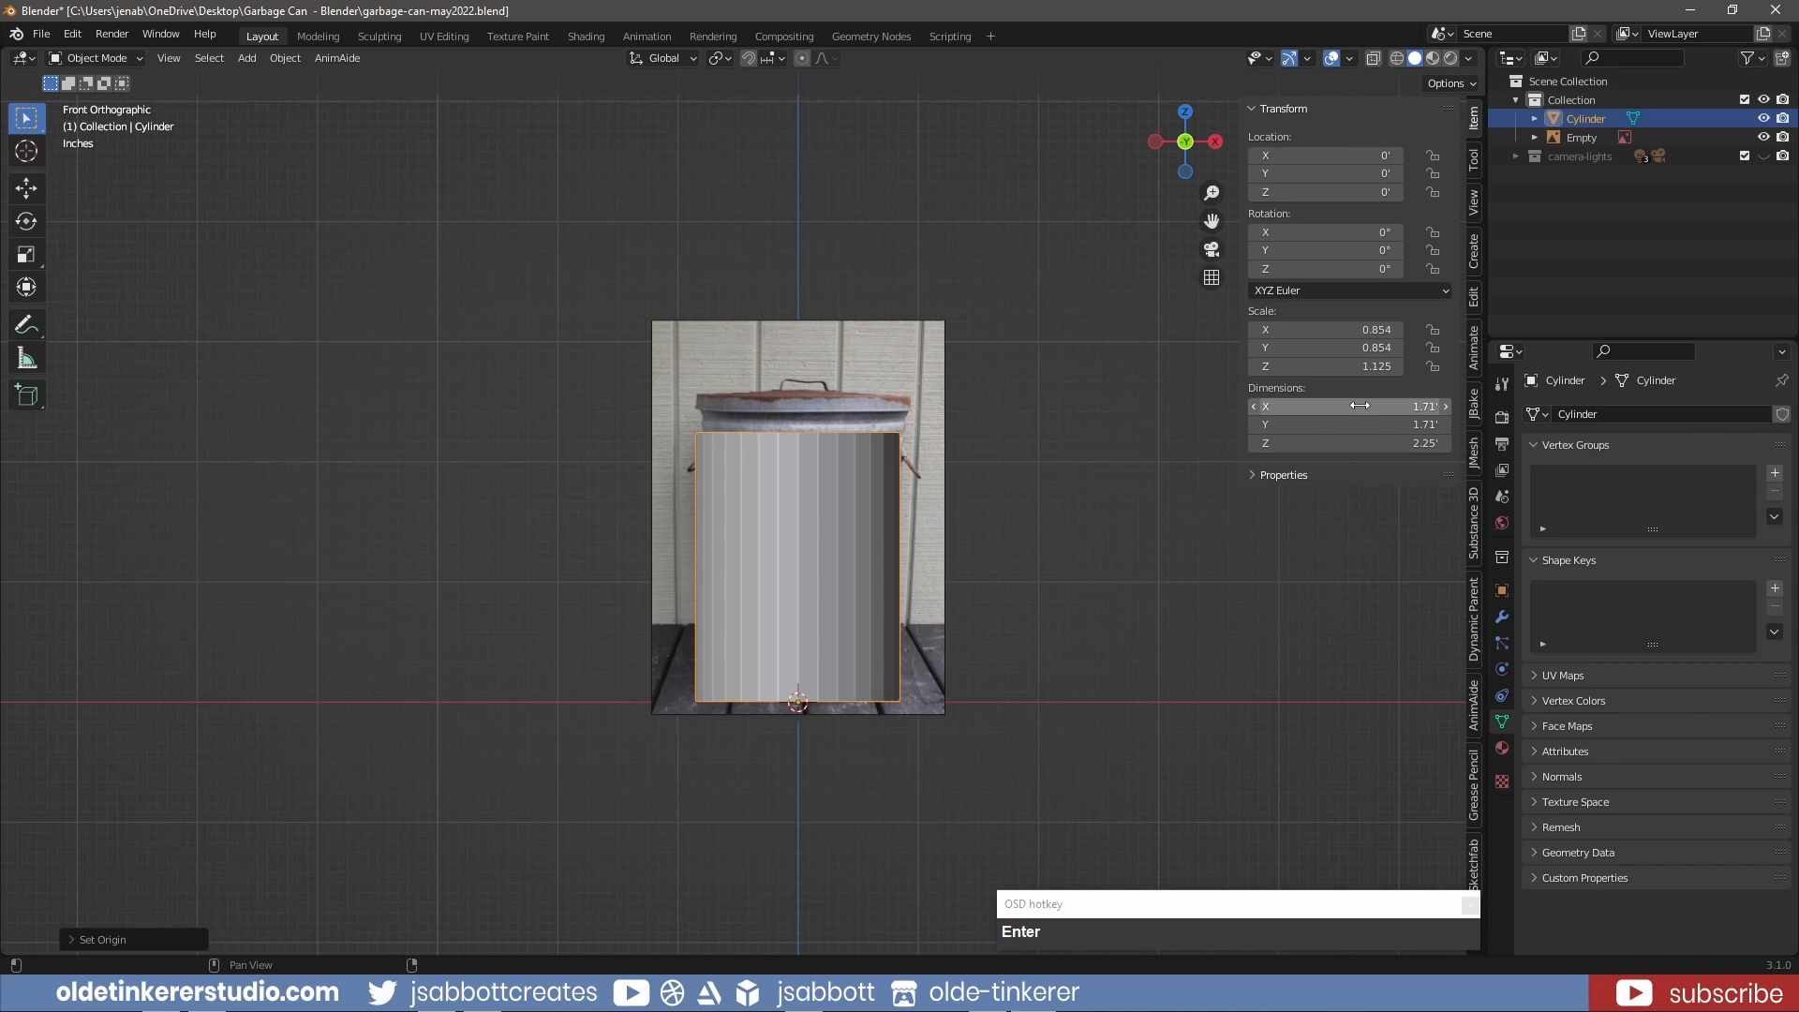
key(n)
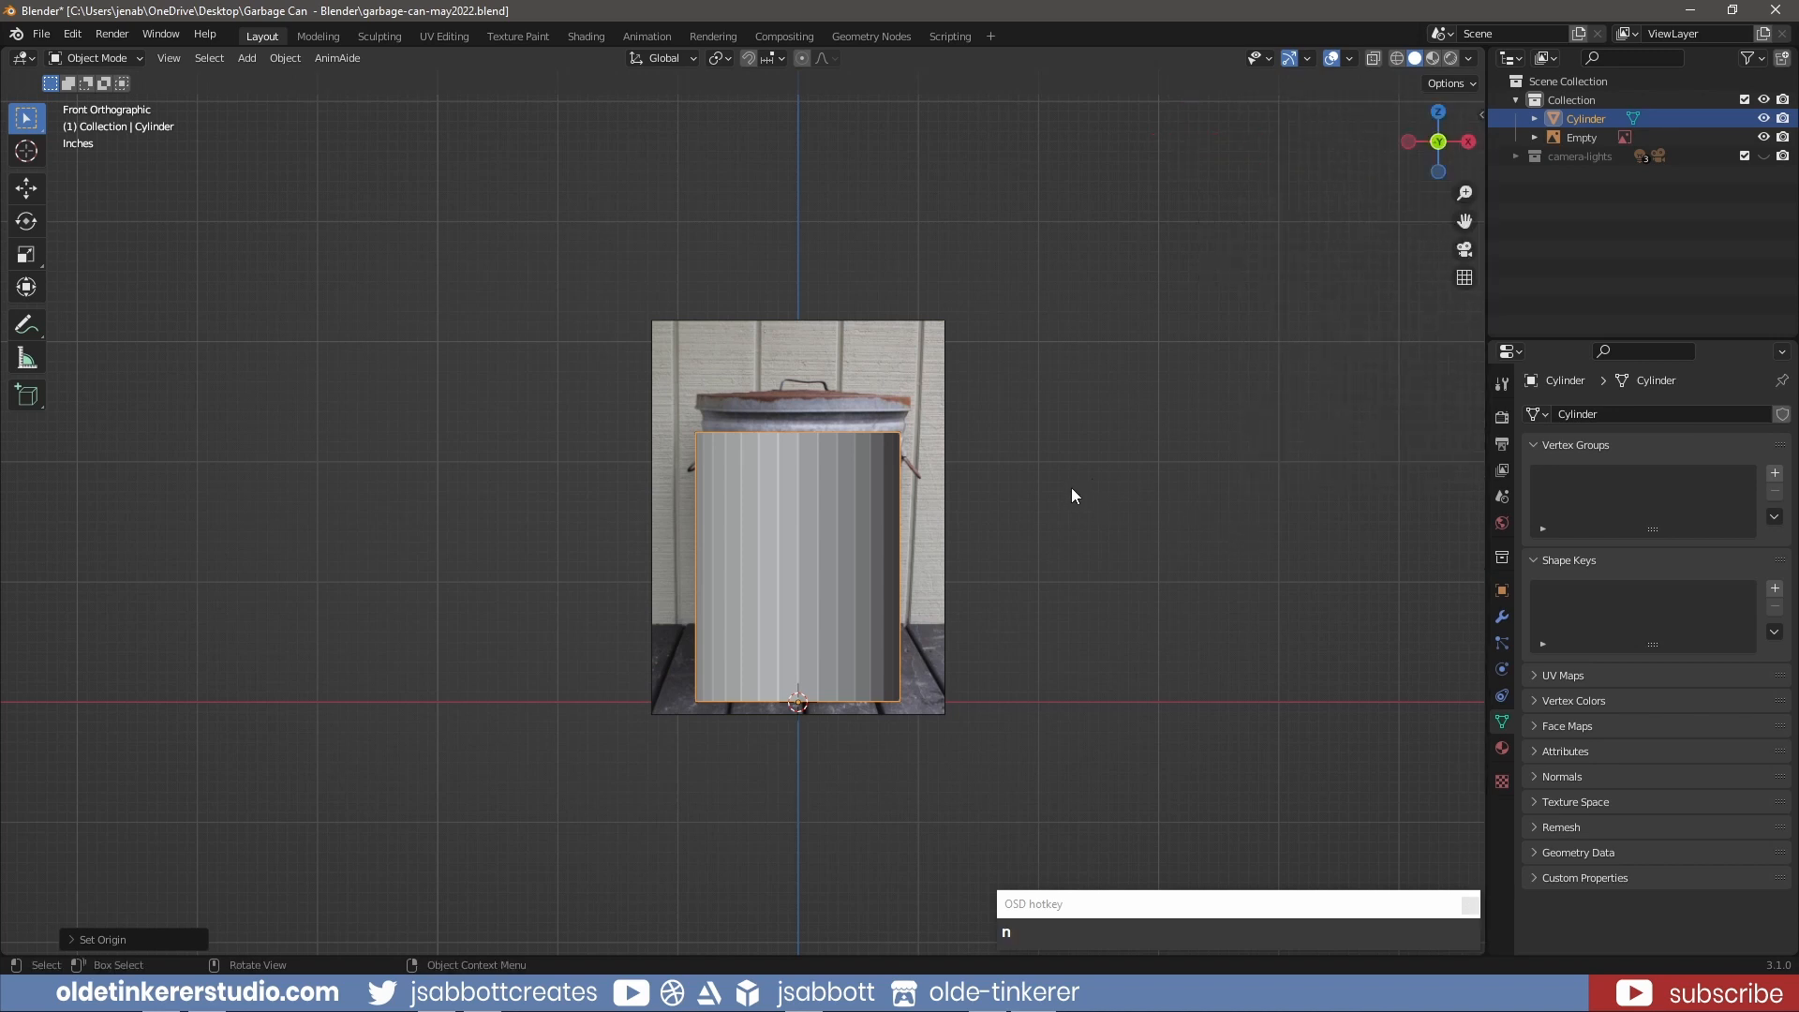
- Apply the cylinder's scale
key(ctrl)
key(ctrl+a)
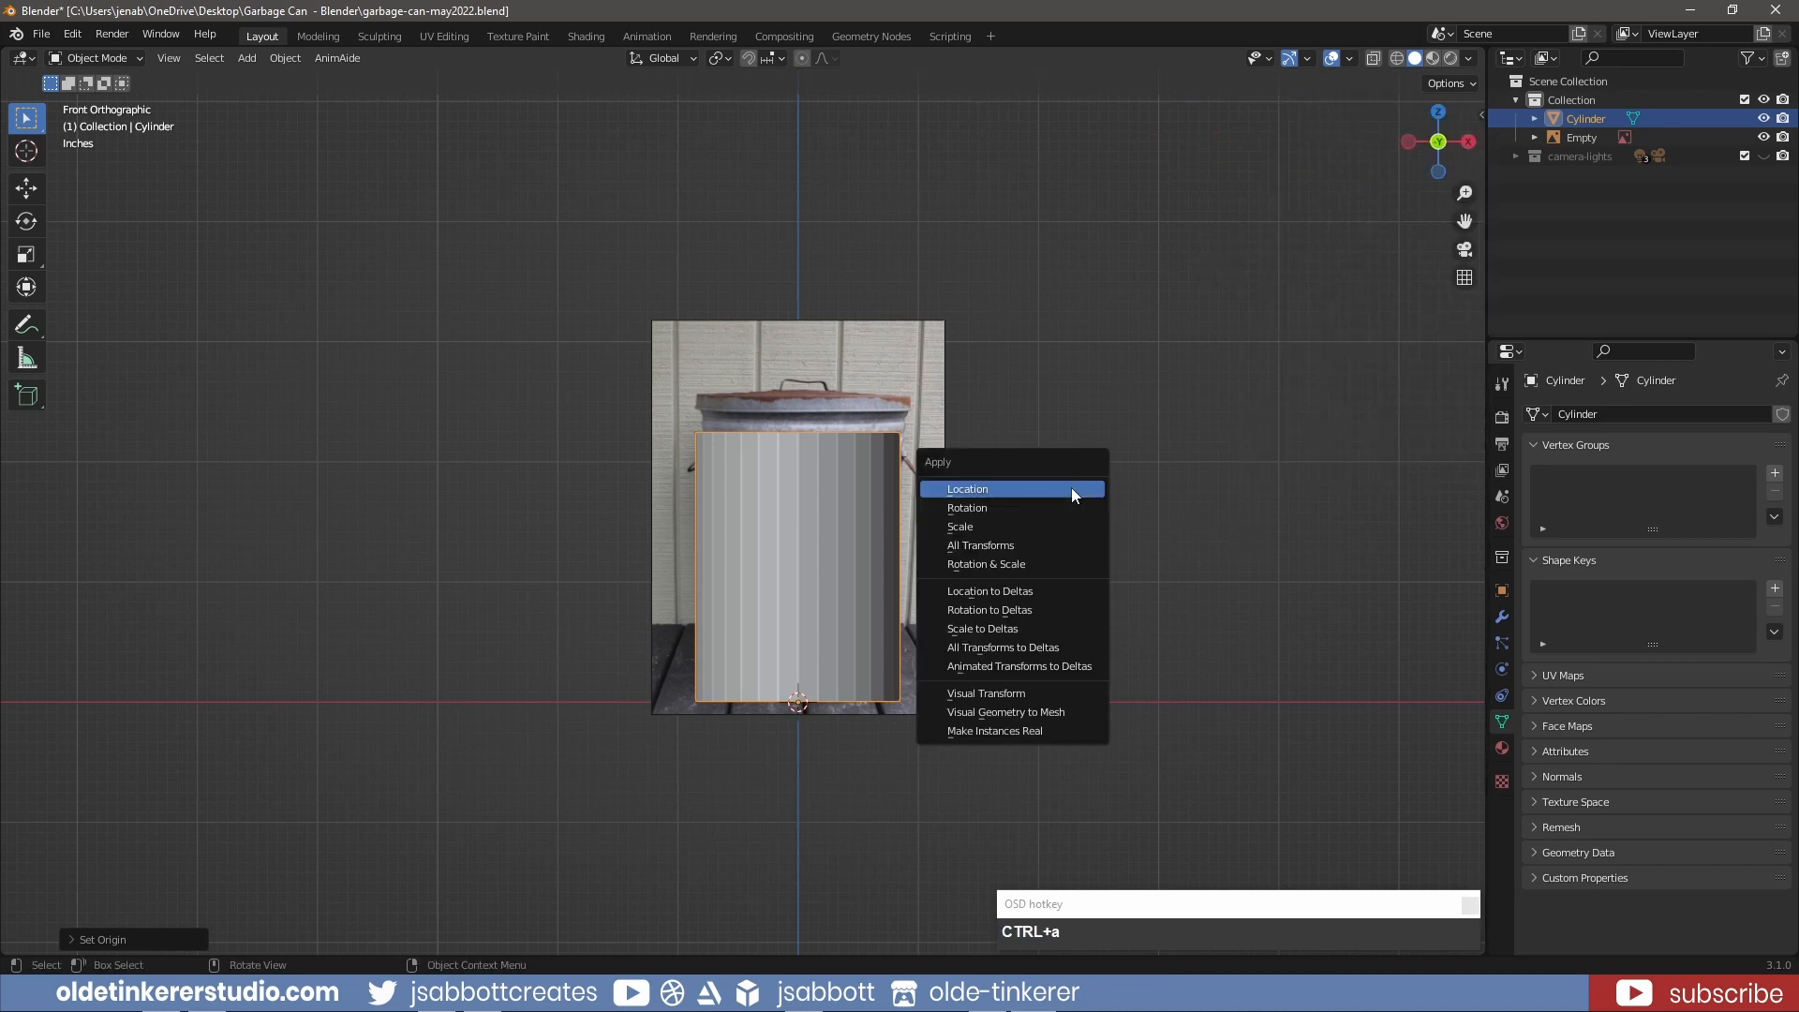
click(1062, 526)
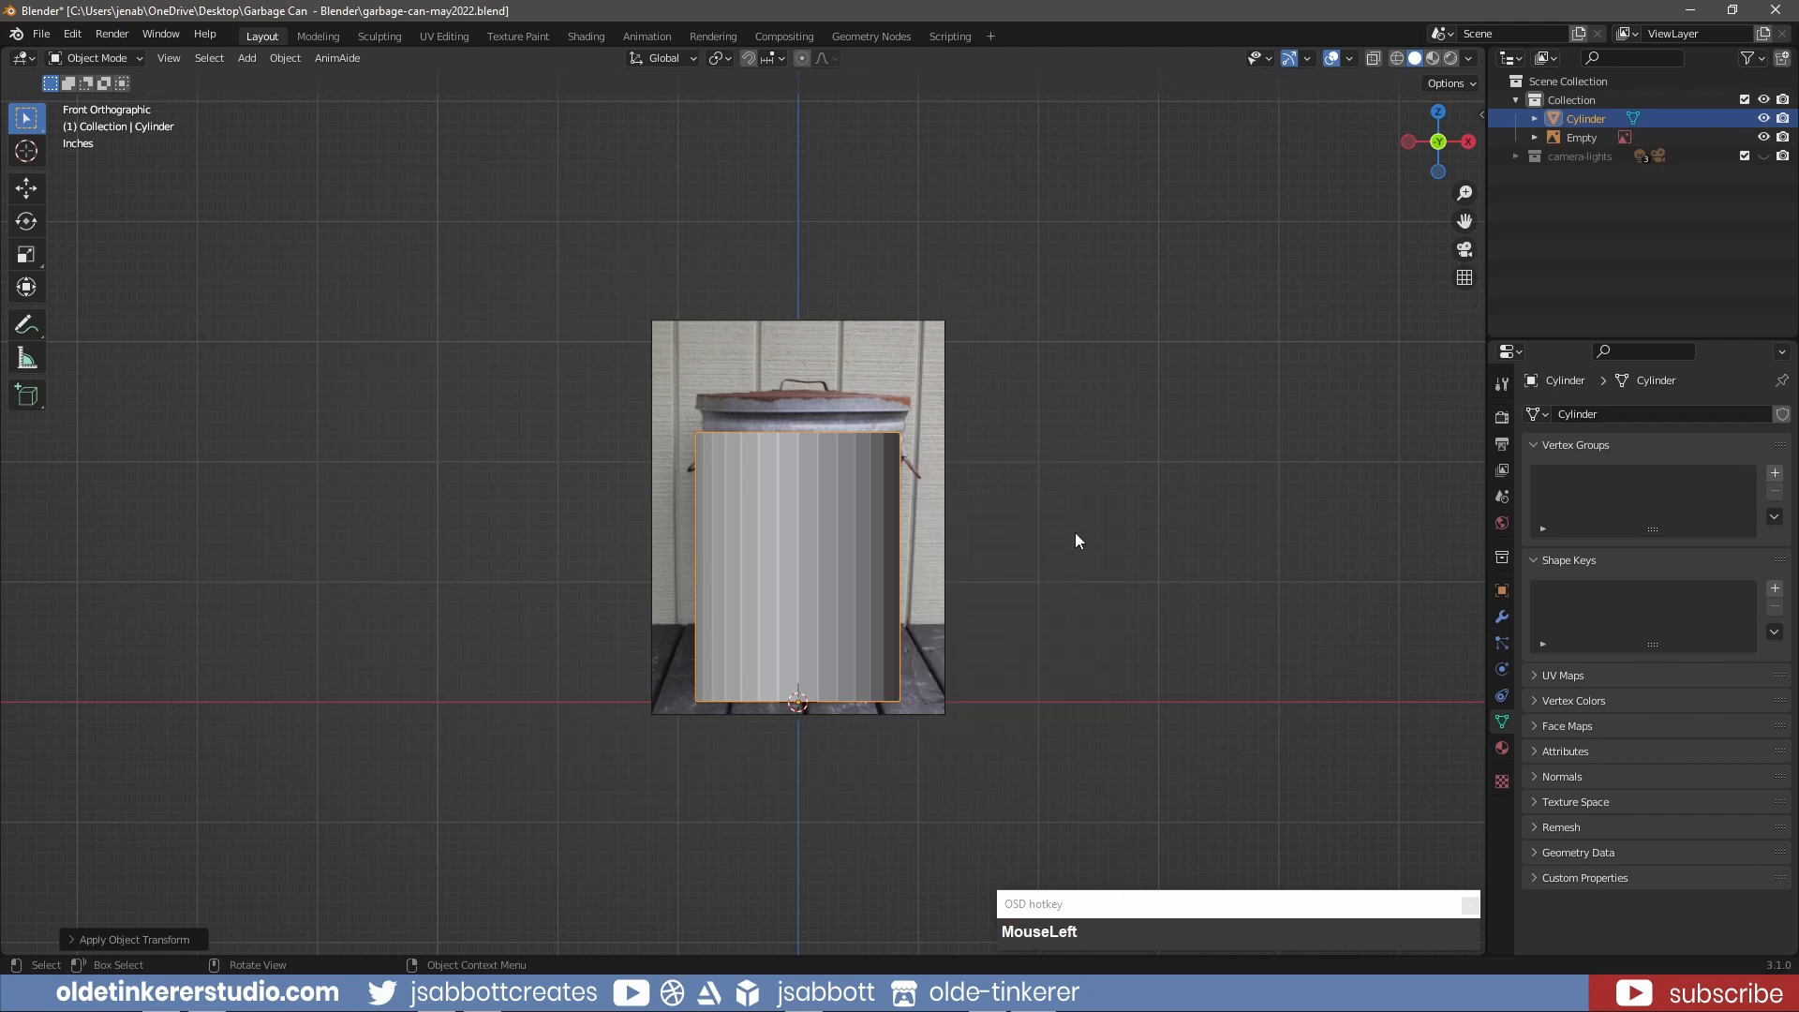
- Delete the cylinder's bottom face in Edit Mode
scroll(1077, 534, down, 1)
key(Tab)
key(3)
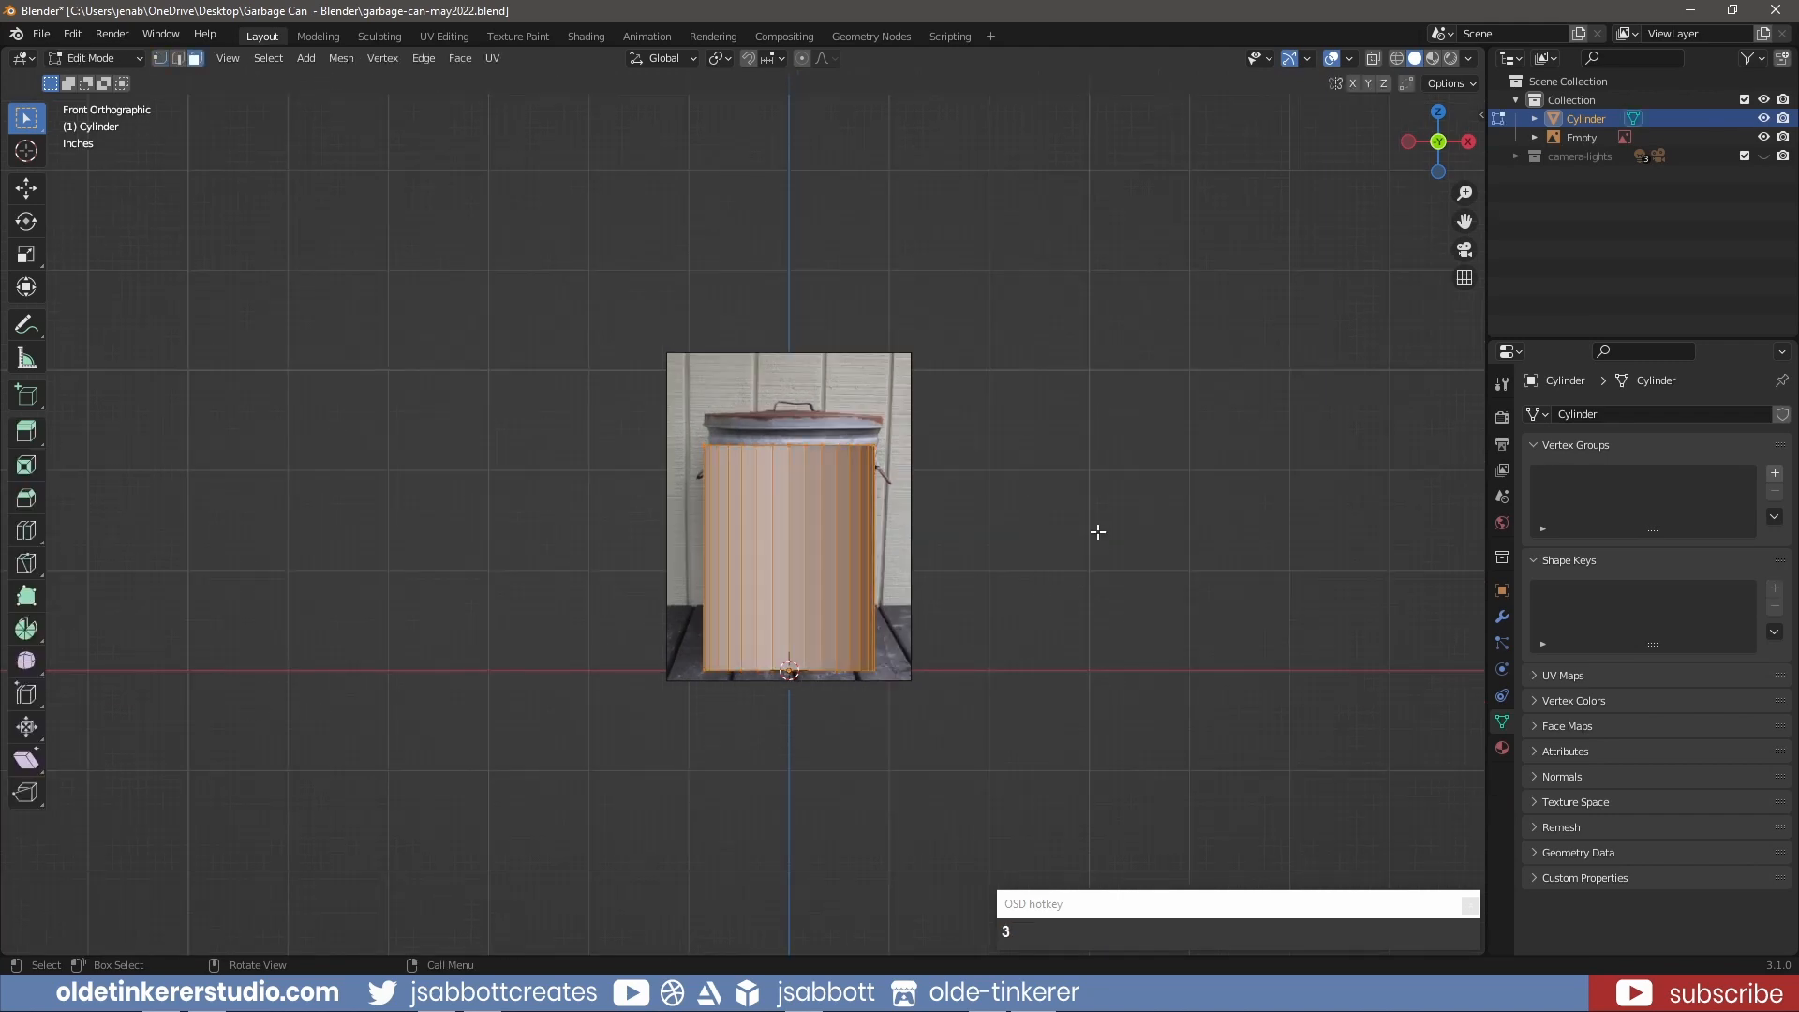
middle_drag(1074, 374, 909, 560)
click(829, 611)
key(x)
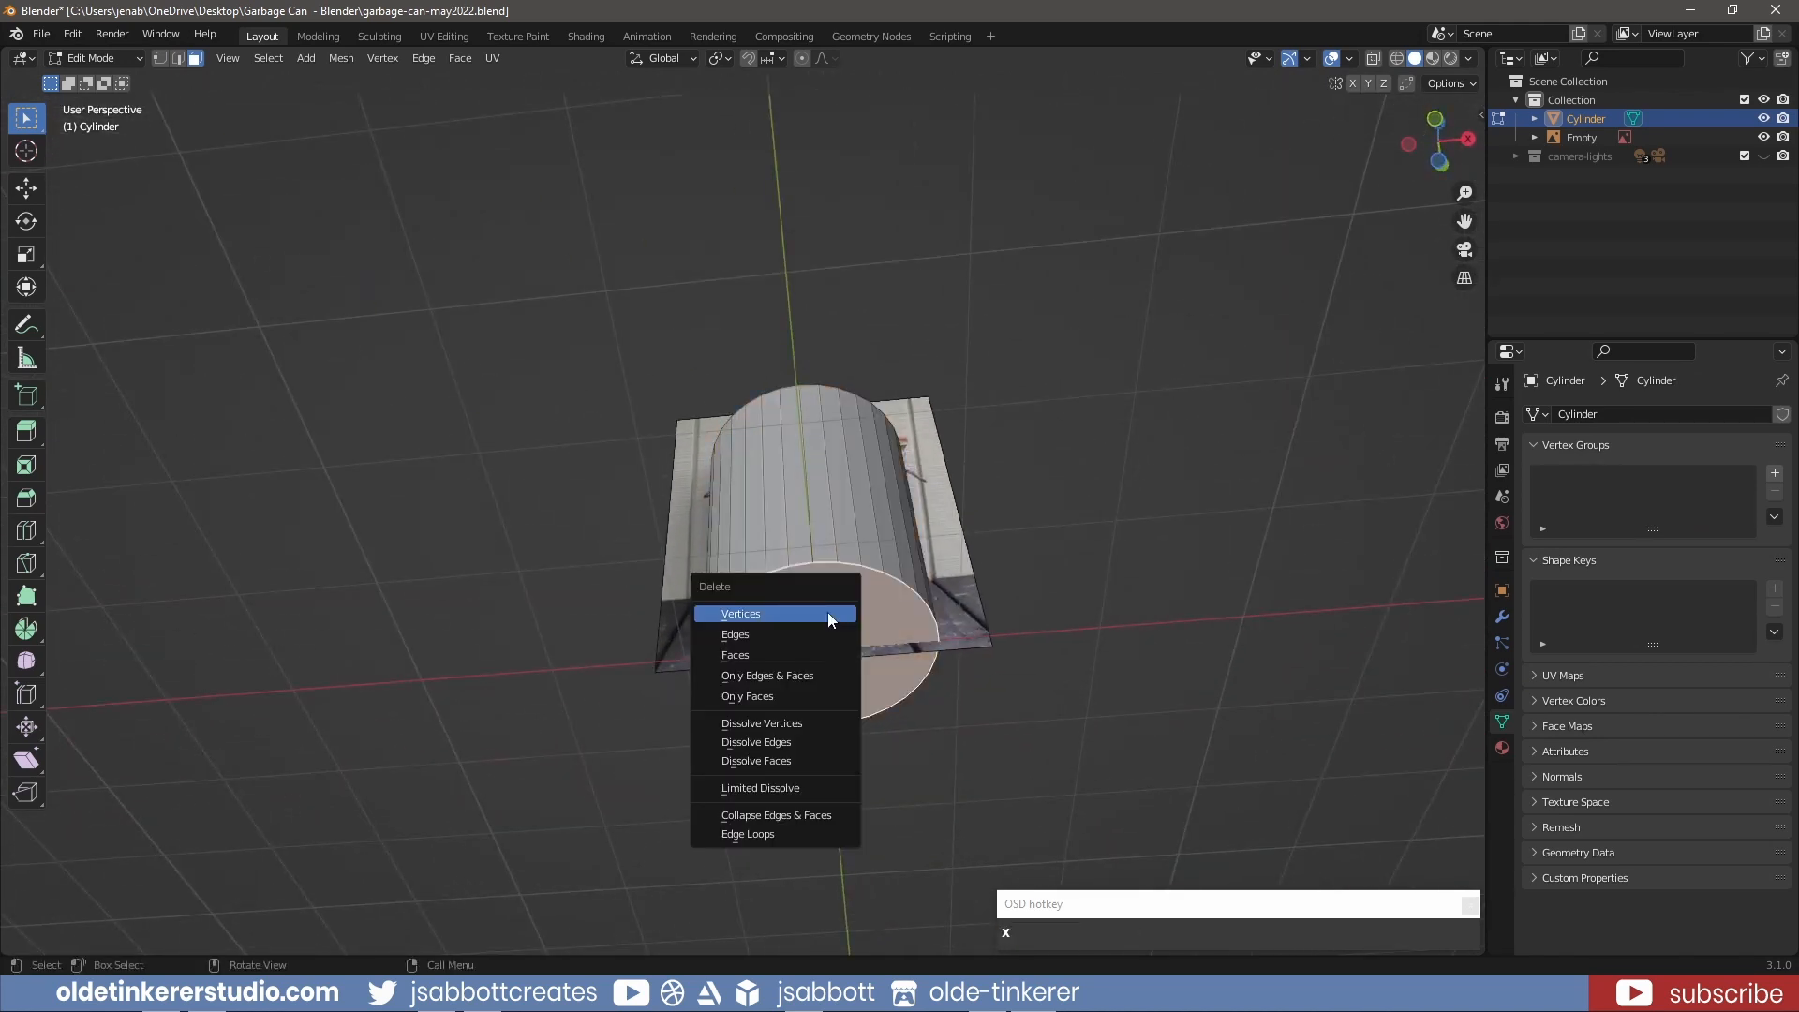
click(796, 652)
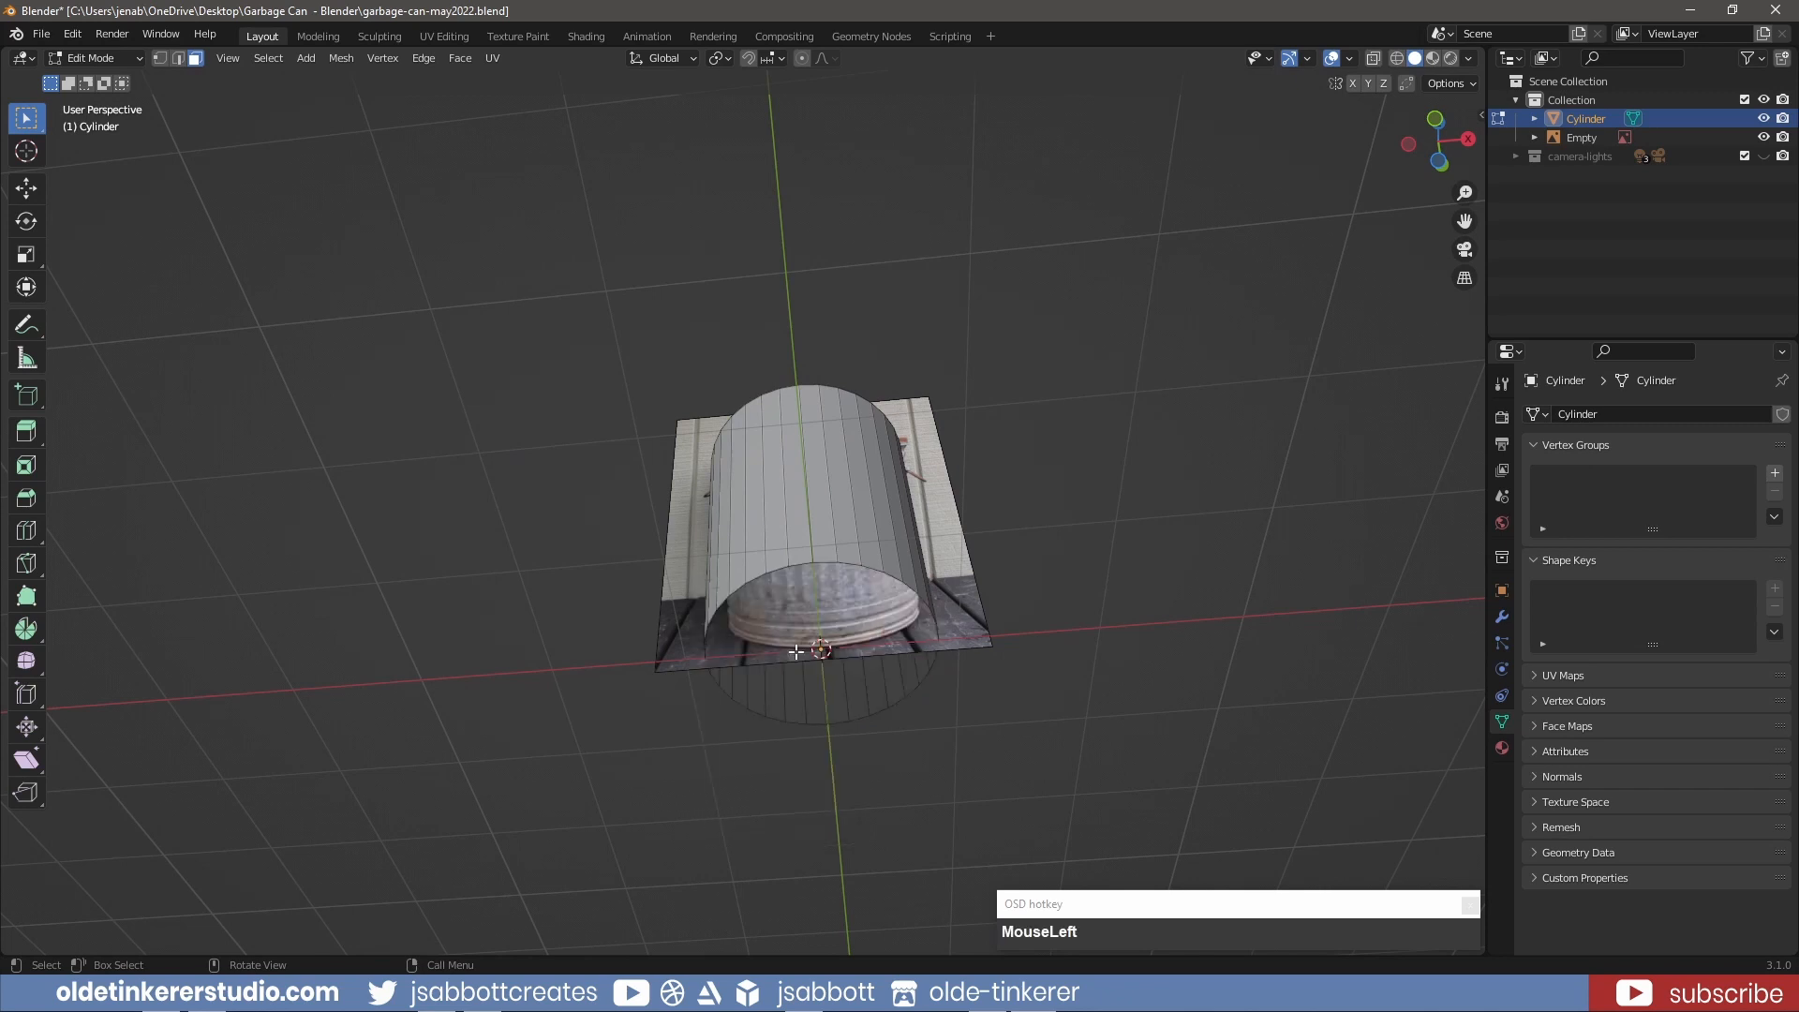
- Fill a narrow face across the middle of the cylinder's open bottom, between two opposing rim edges
middle_drag(795, 652, 863, 382)
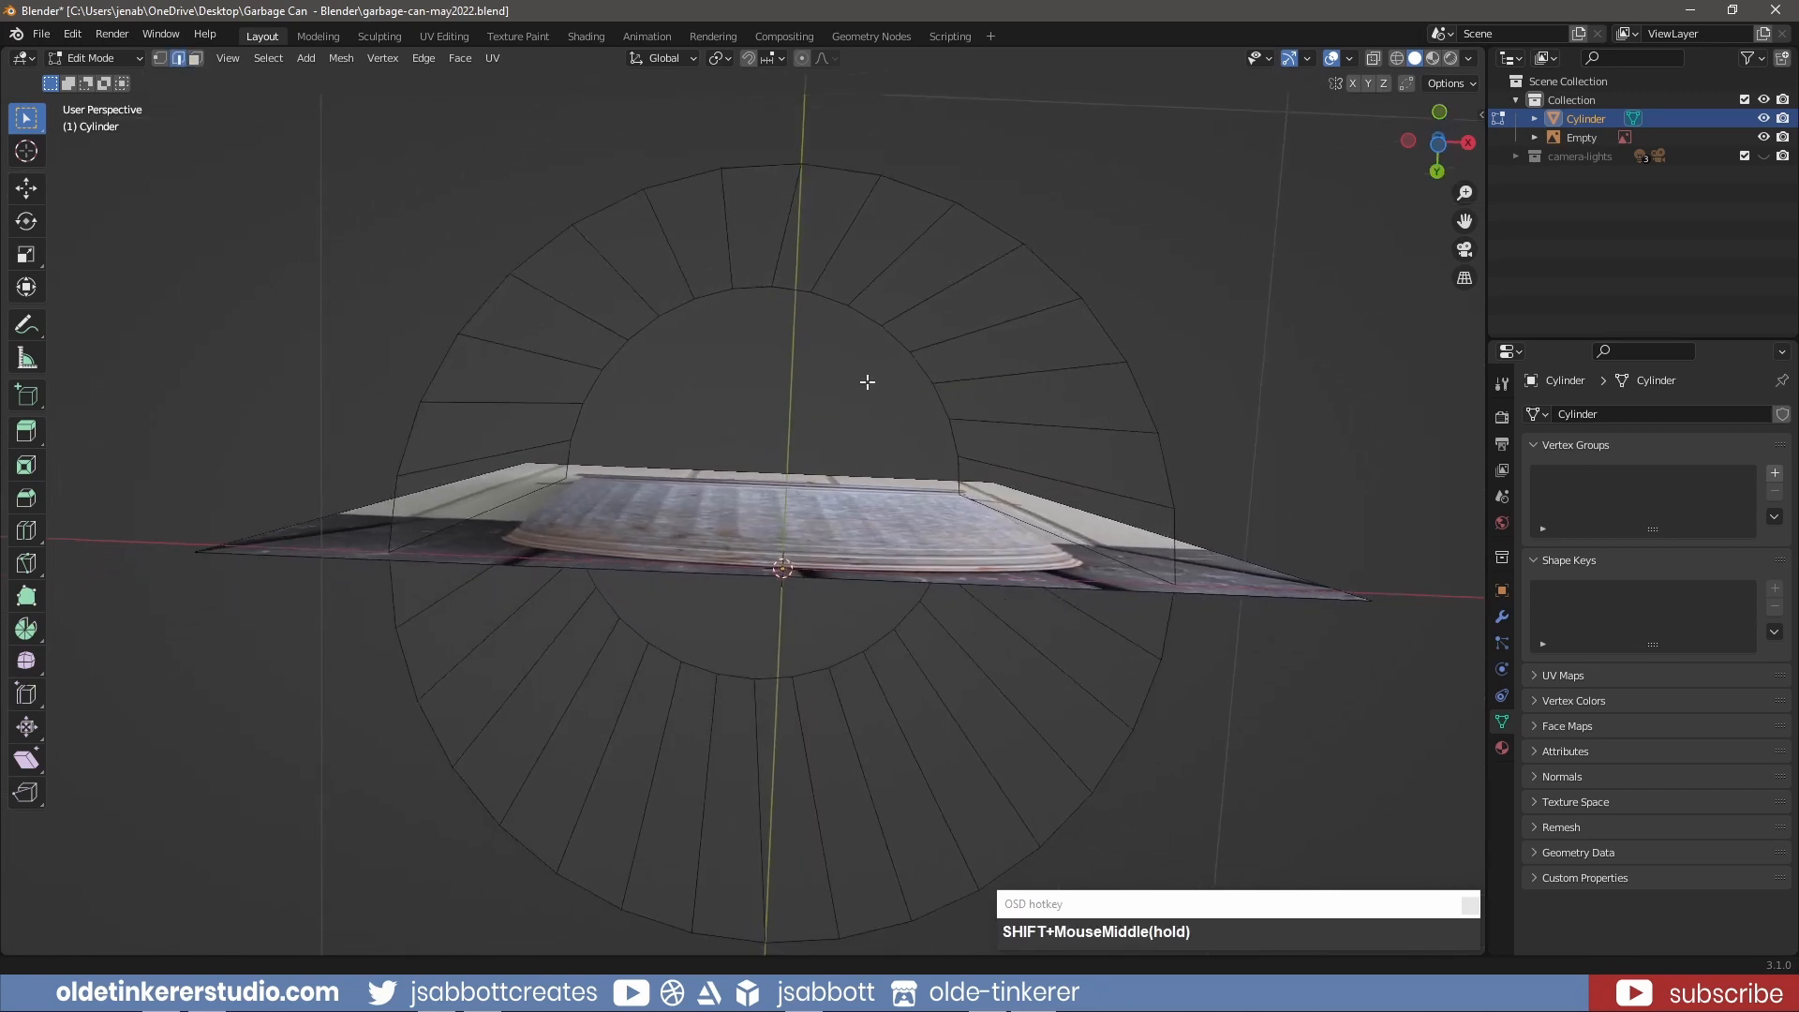
click(831, 172)
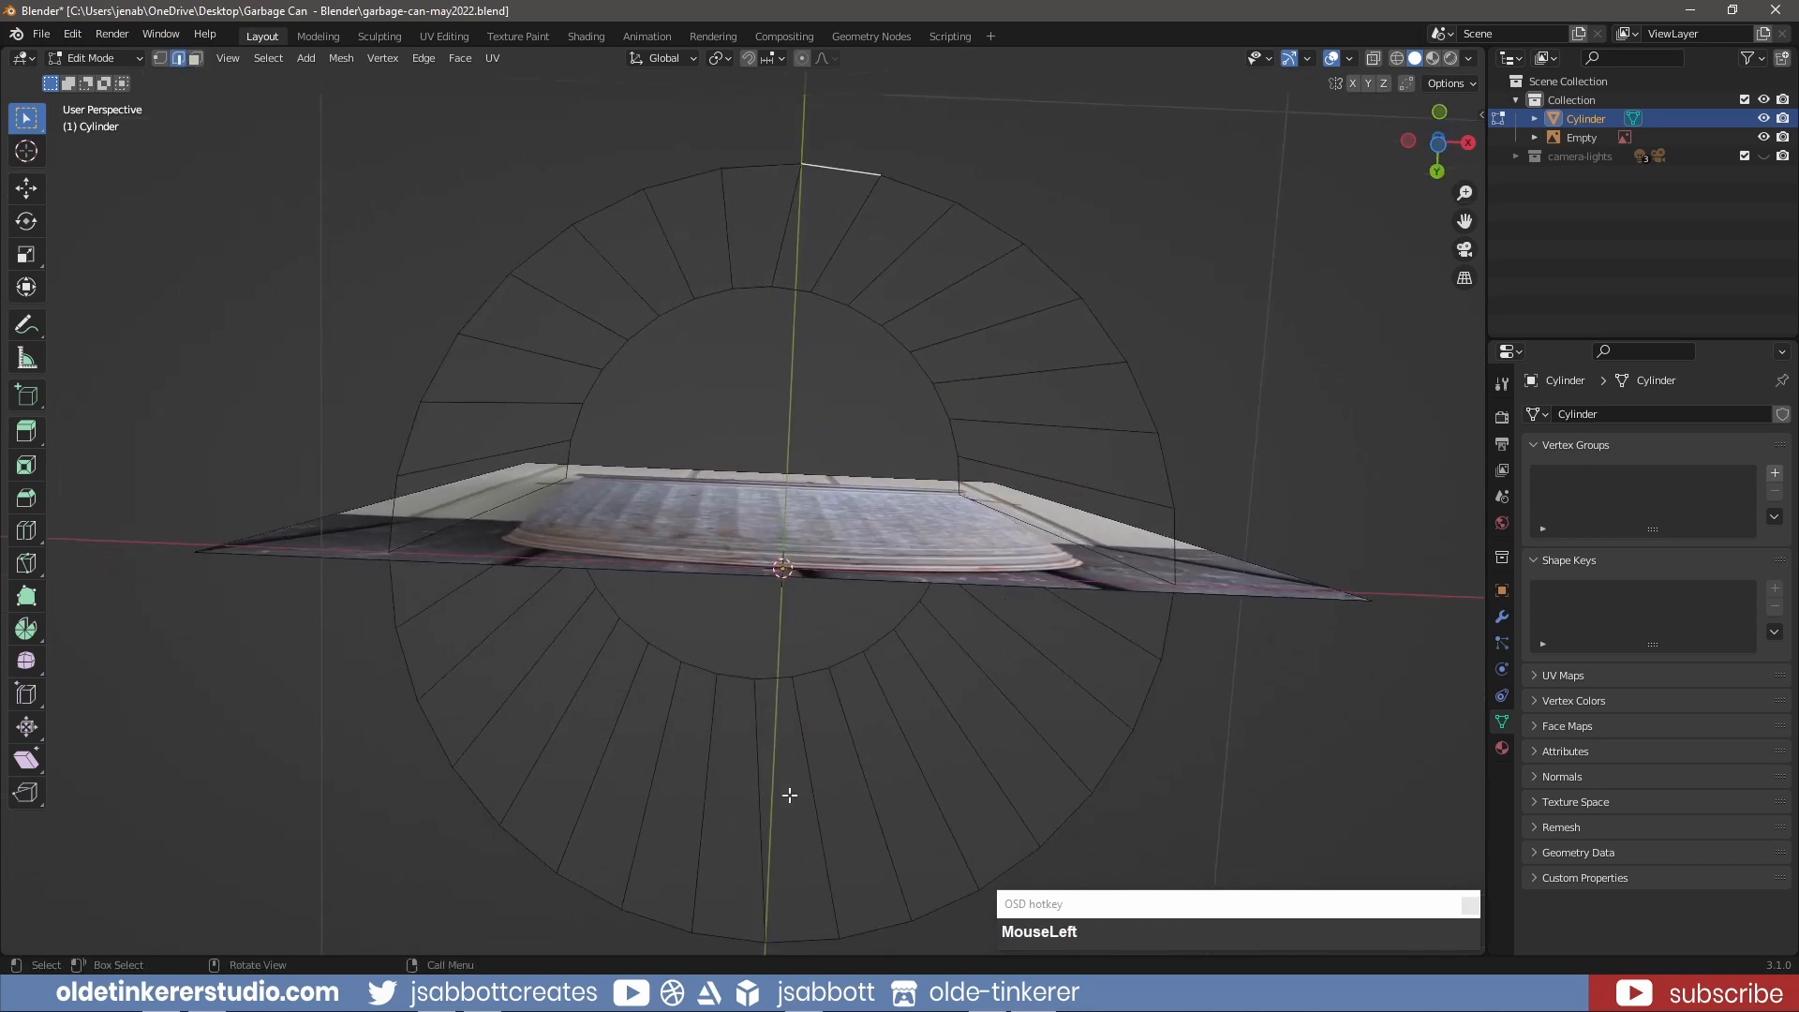
shift+click(796, 939)
key(f)
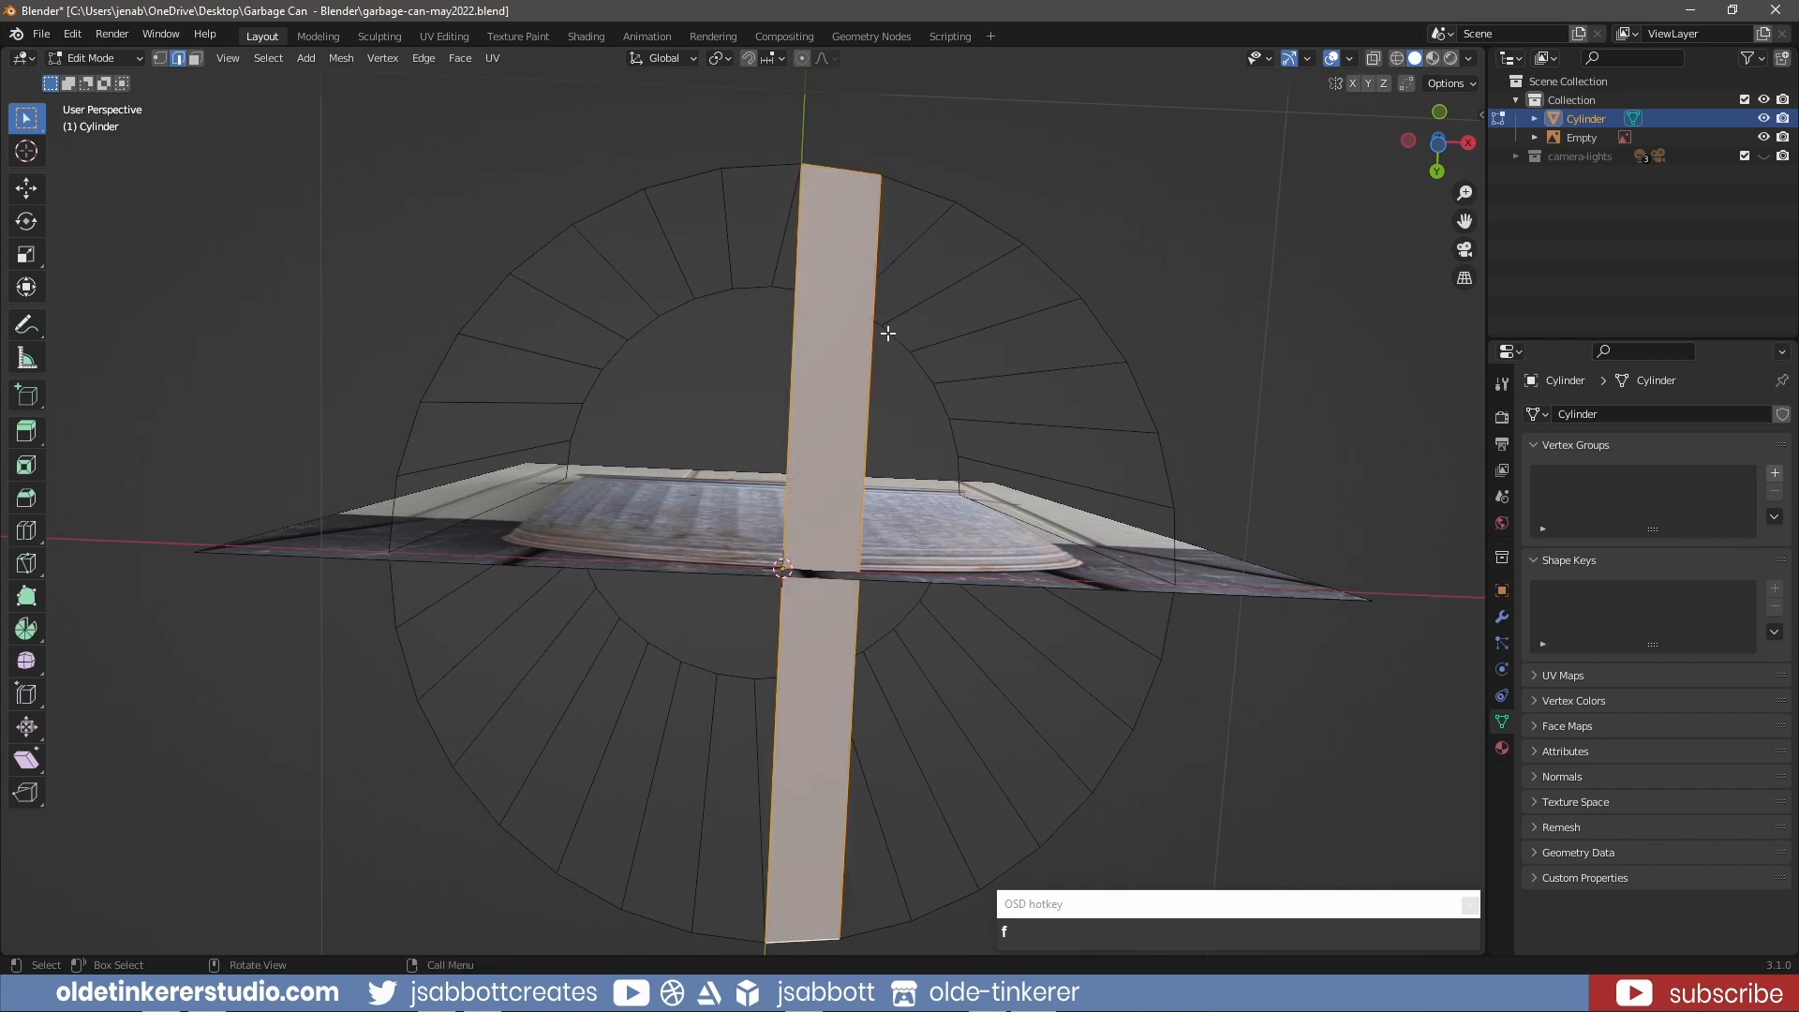
- Fill the +X half of the open bottom with six parallel strips, bridging each pair of opposing rim edges outward from the middle
click(922, 217)
shift+click(891, 930)
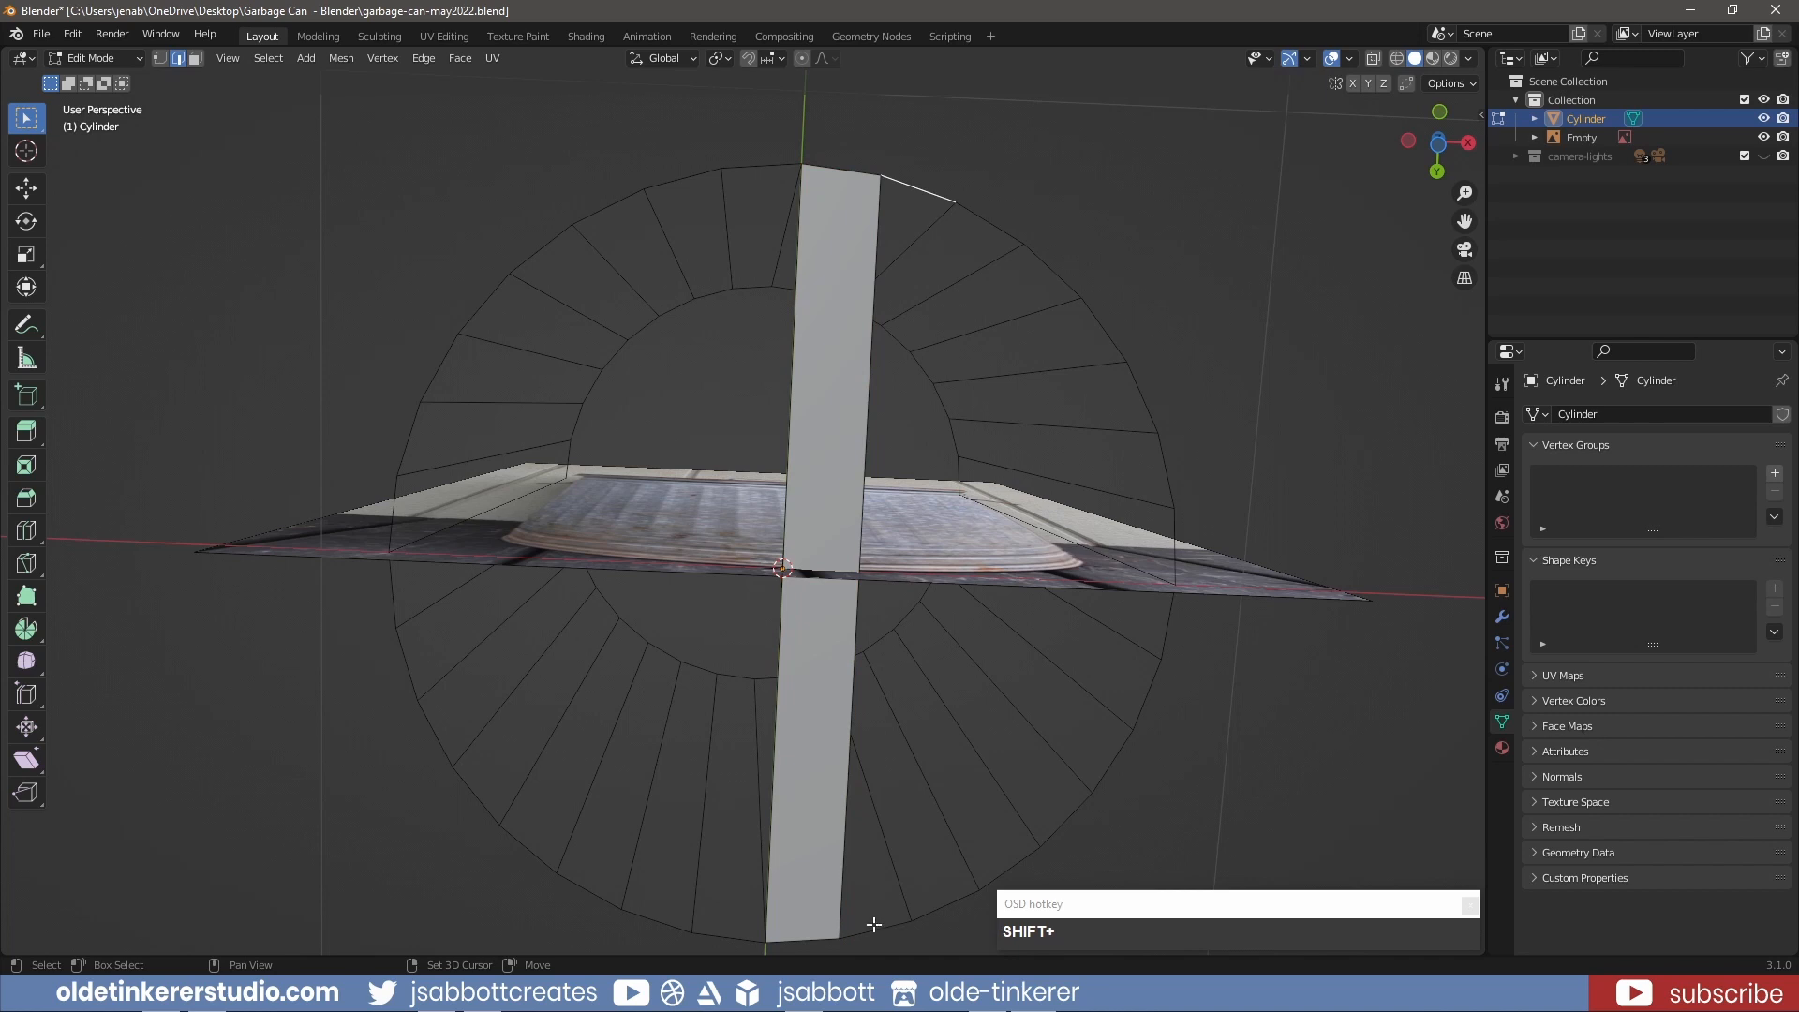
key(shift+f)
click(990, 226)
shift+click(948, 906)
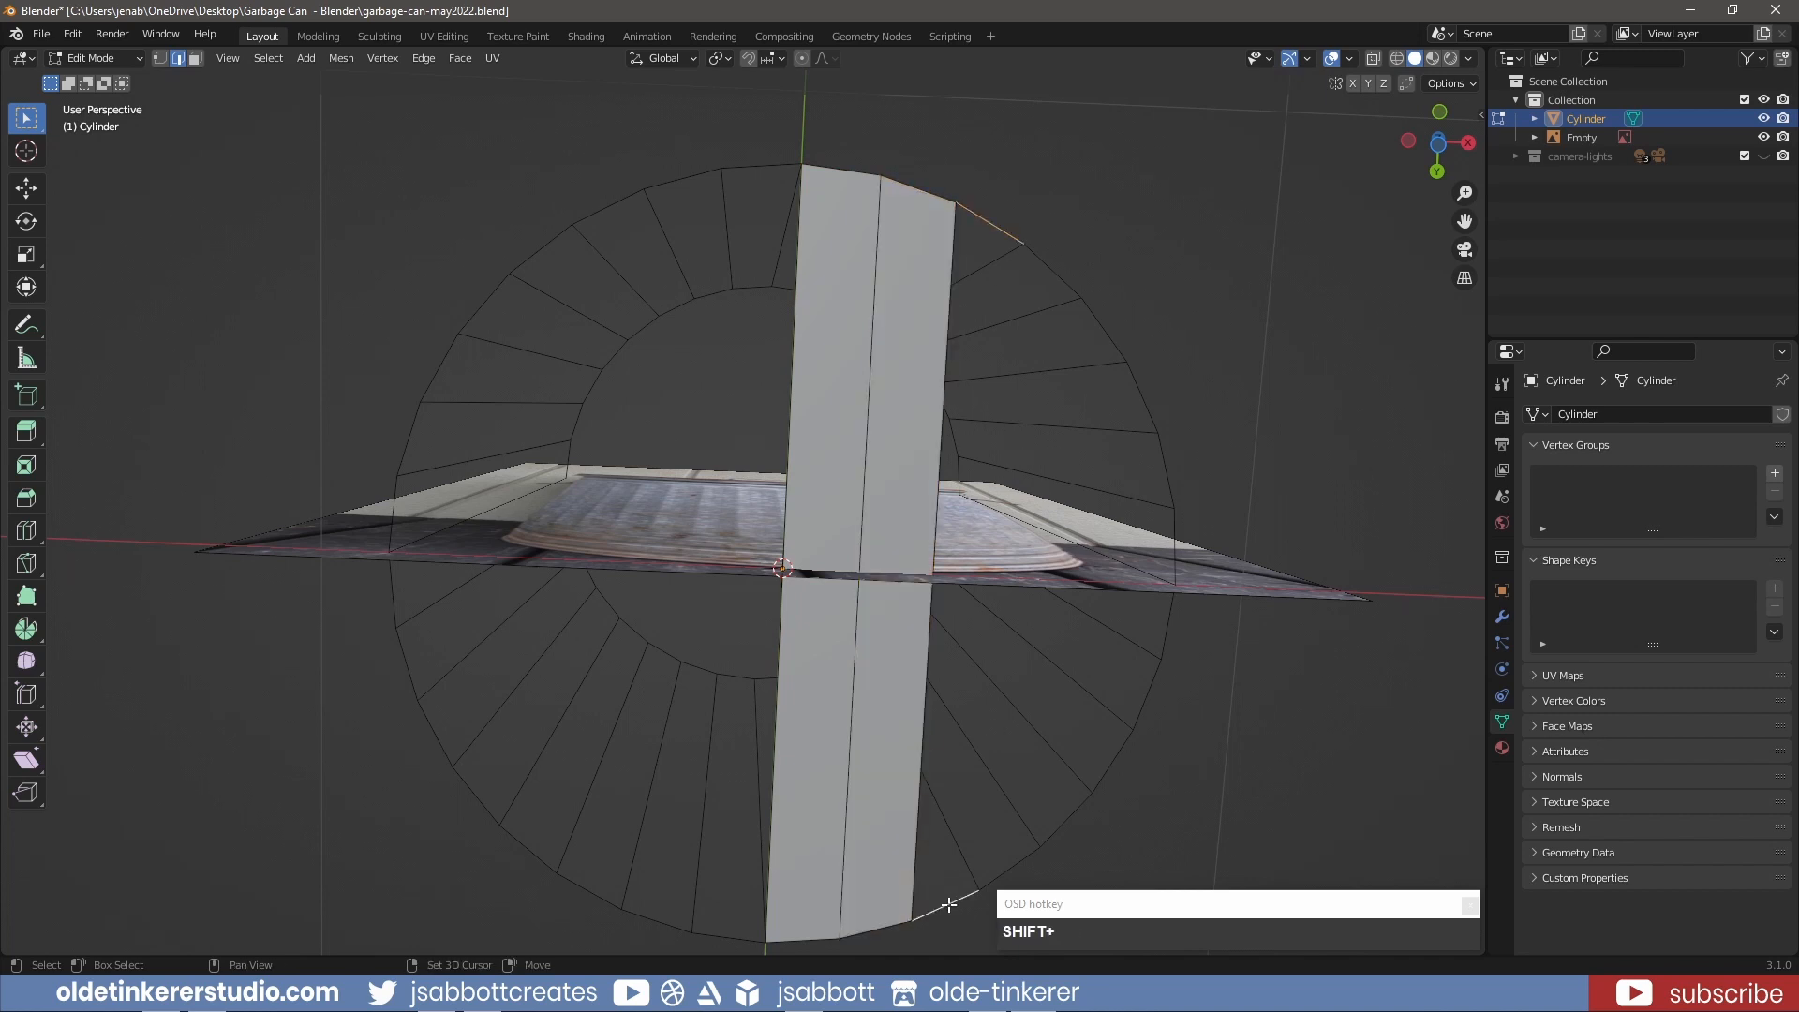
key(shift+f)
click(1052, 271)
shift+click(1015, 868)
key(shift+f)
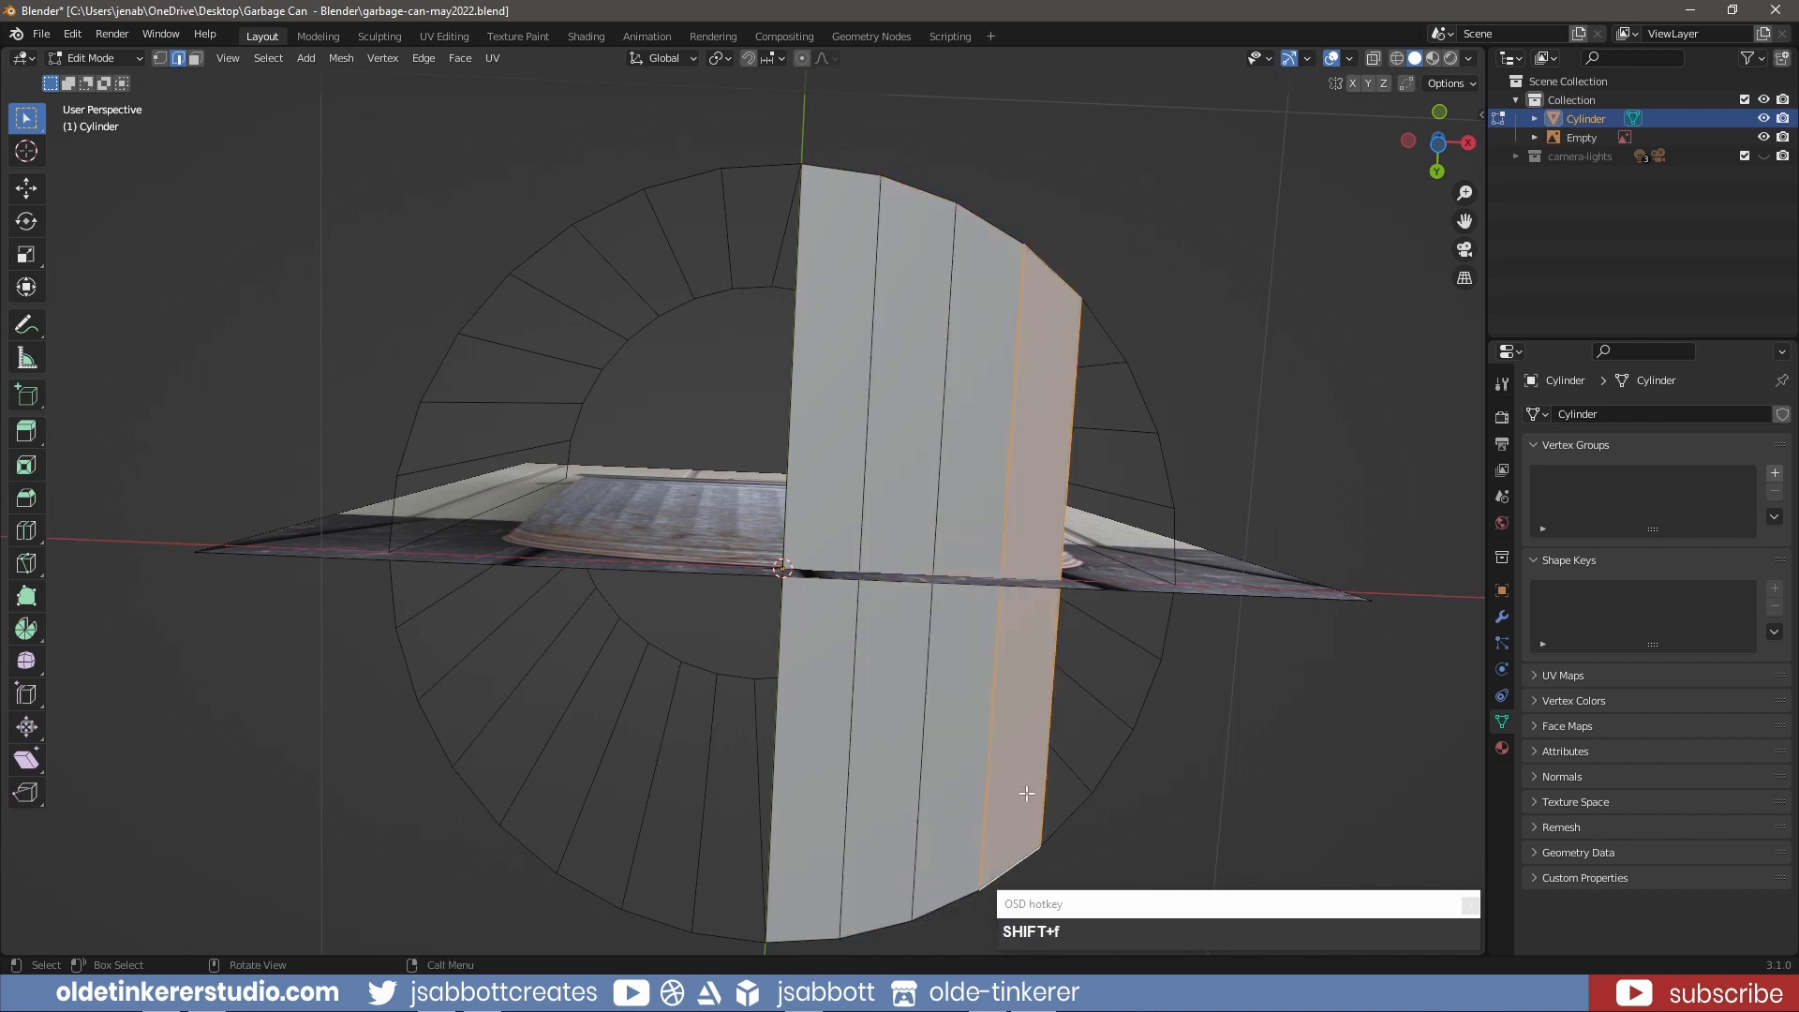
click(1104, 345)
shift+click(1068, 821)
key(shift+f)
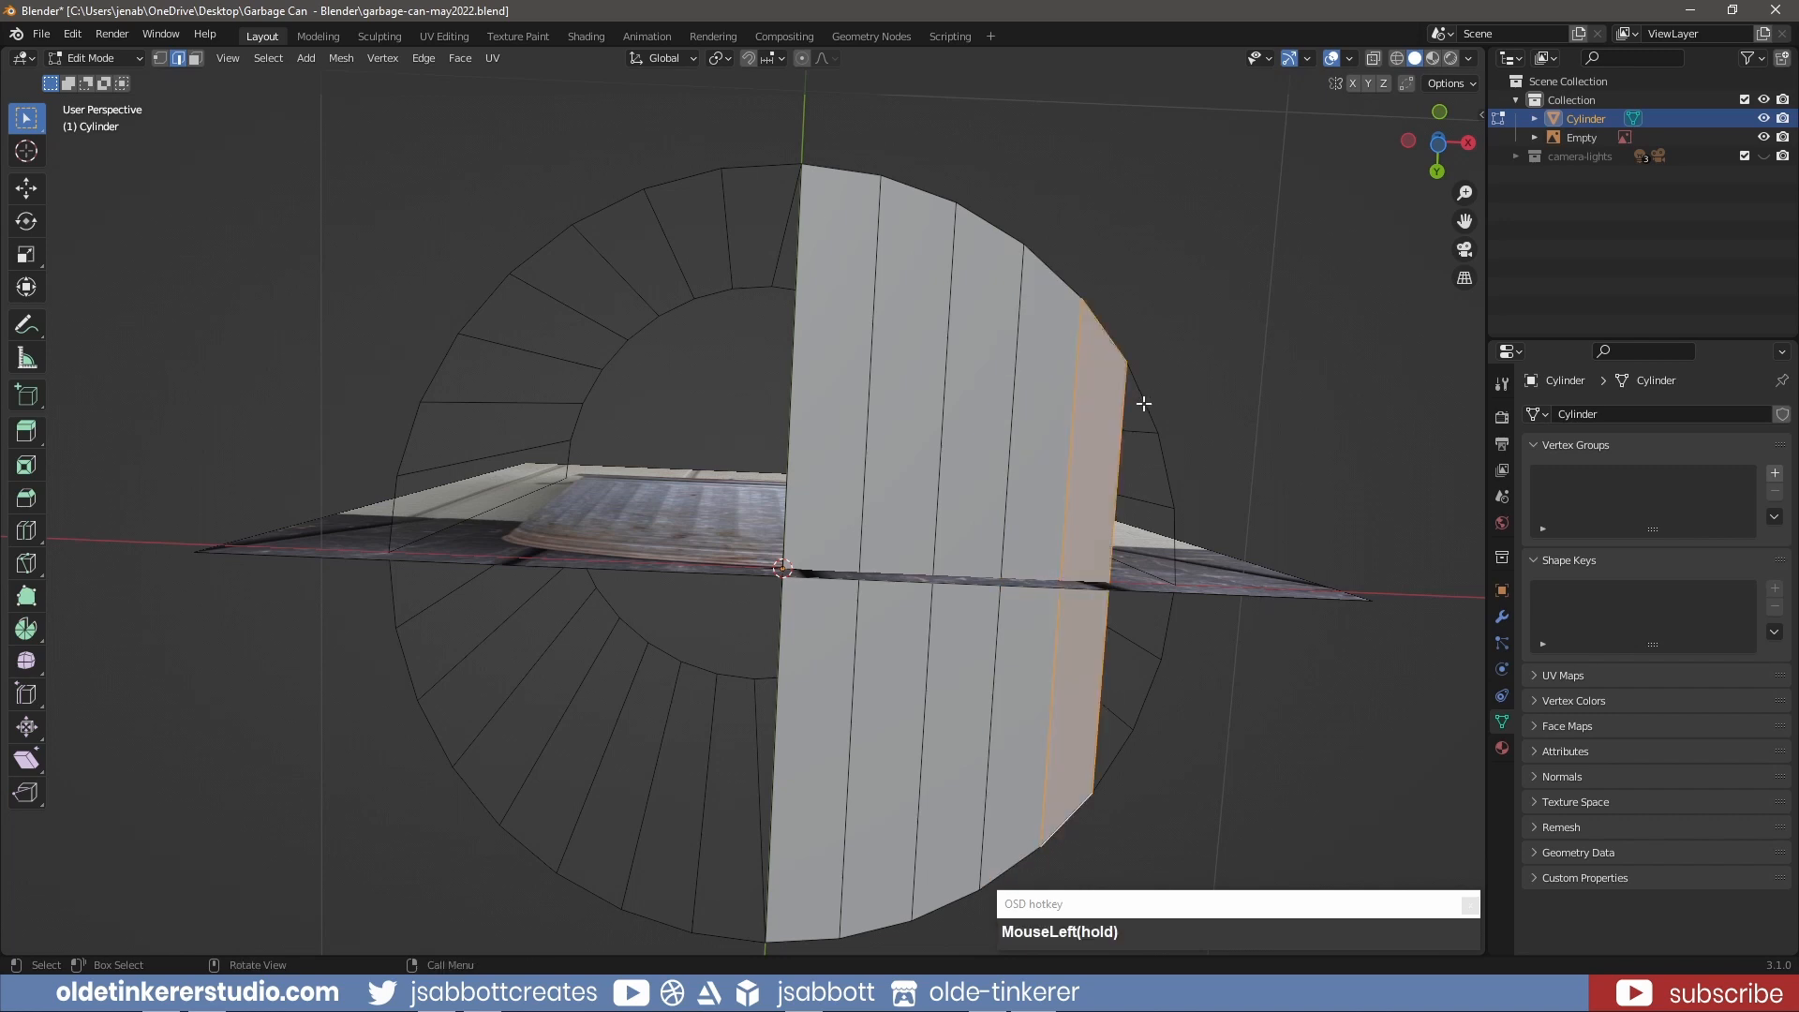
click(1143, 398)
shift+click(1113, 759)
key(shift+f)
click(1169, 476)
shift+click(1151, 679)
key(shift+f)
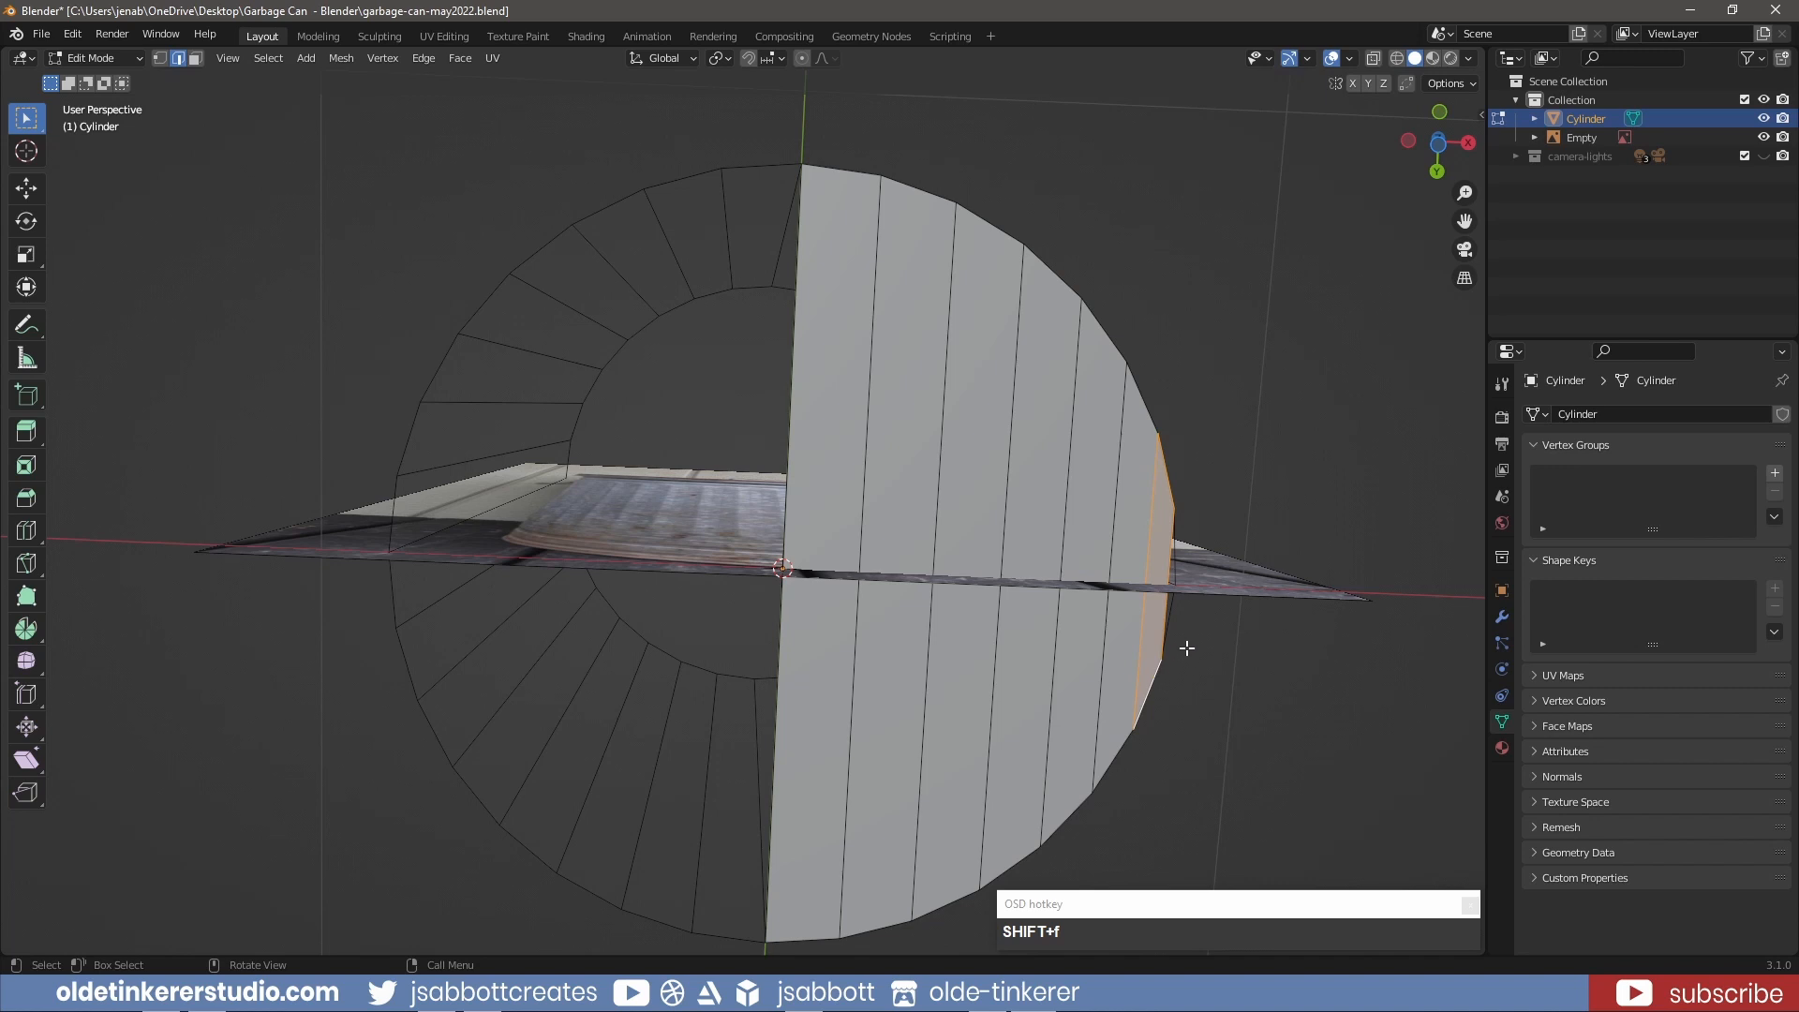
- Subdivide the outermost rim edge on the bottom's +X side and fill the remaining gap there
click(1166, 568)
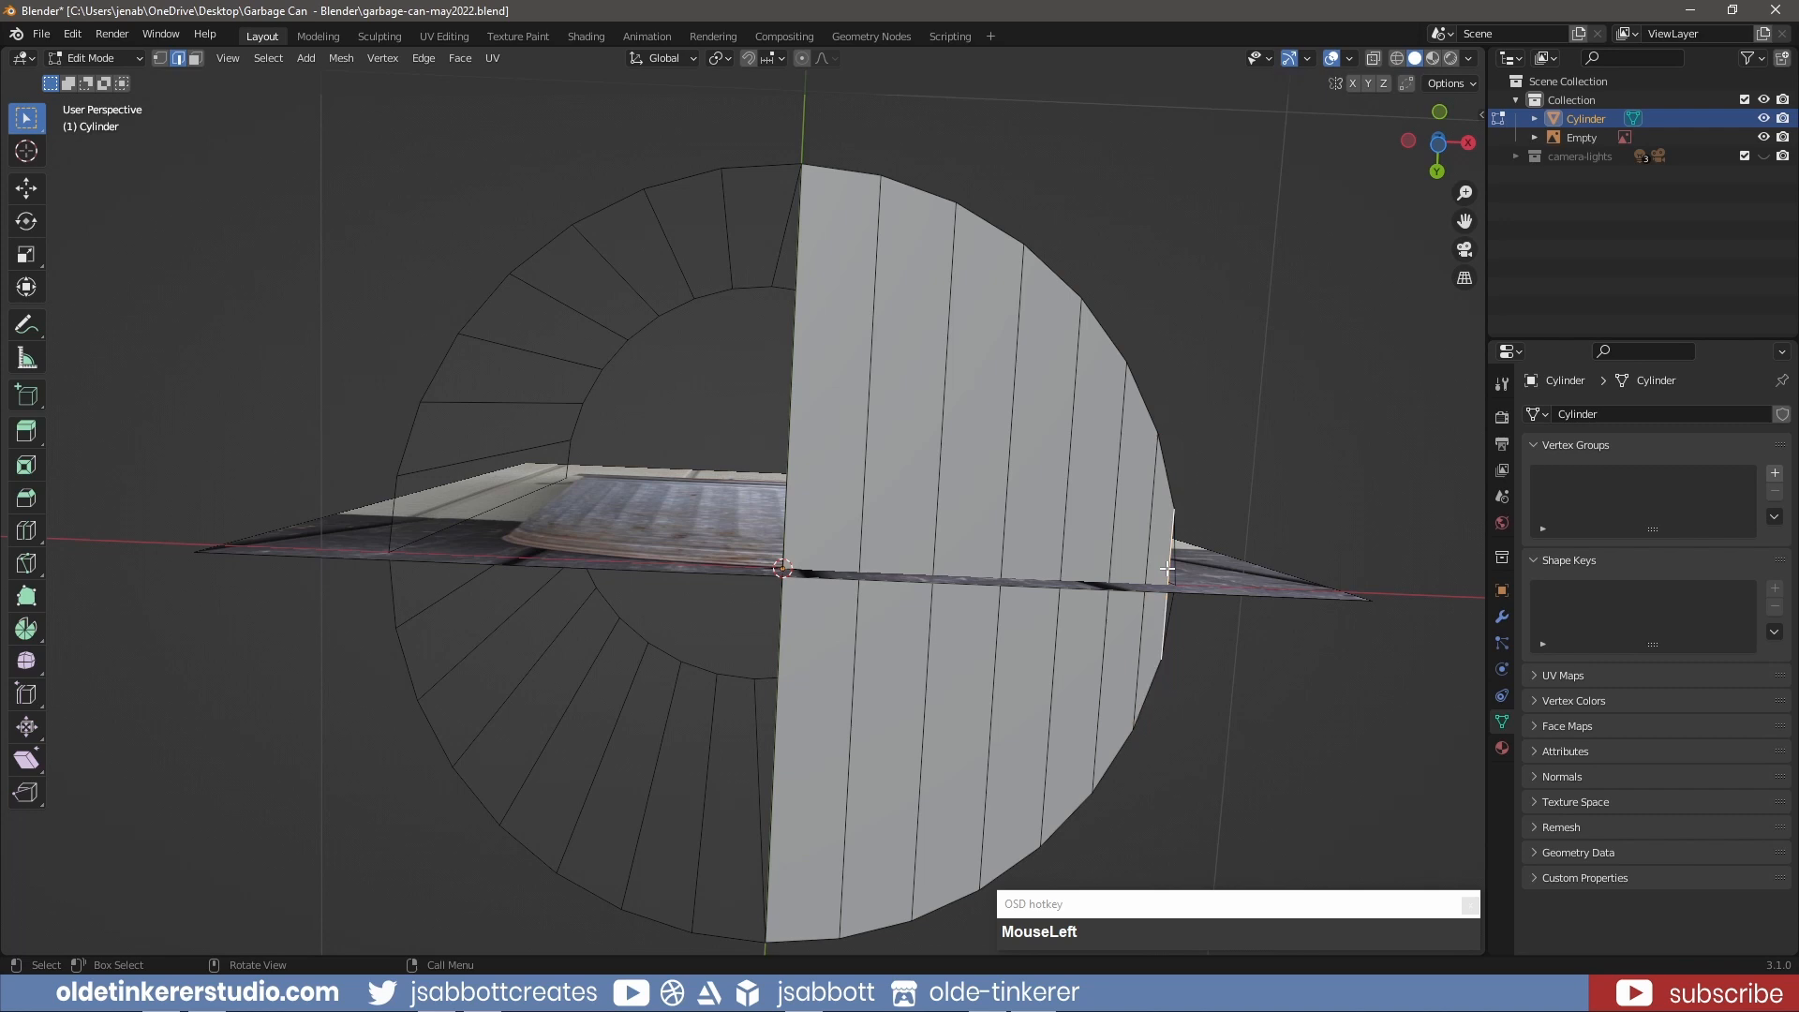
right_click(1167, 574)
click(1142, 446)
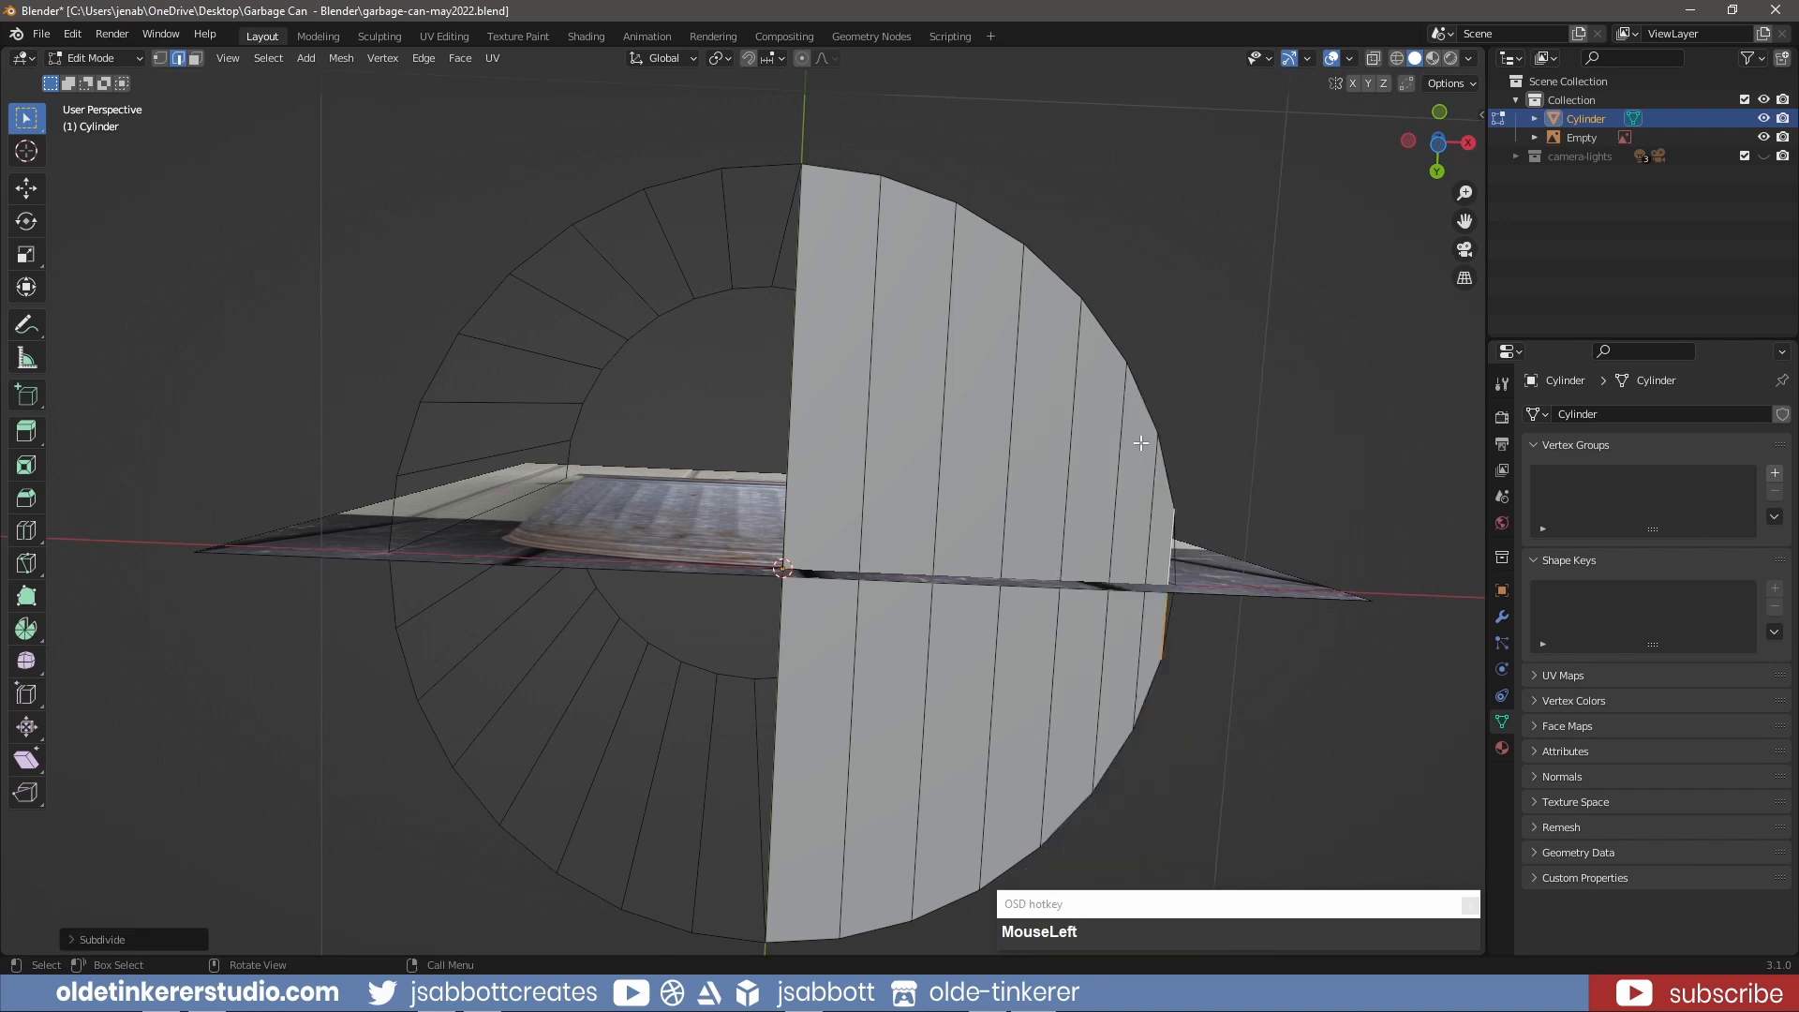
click(1170, 546)
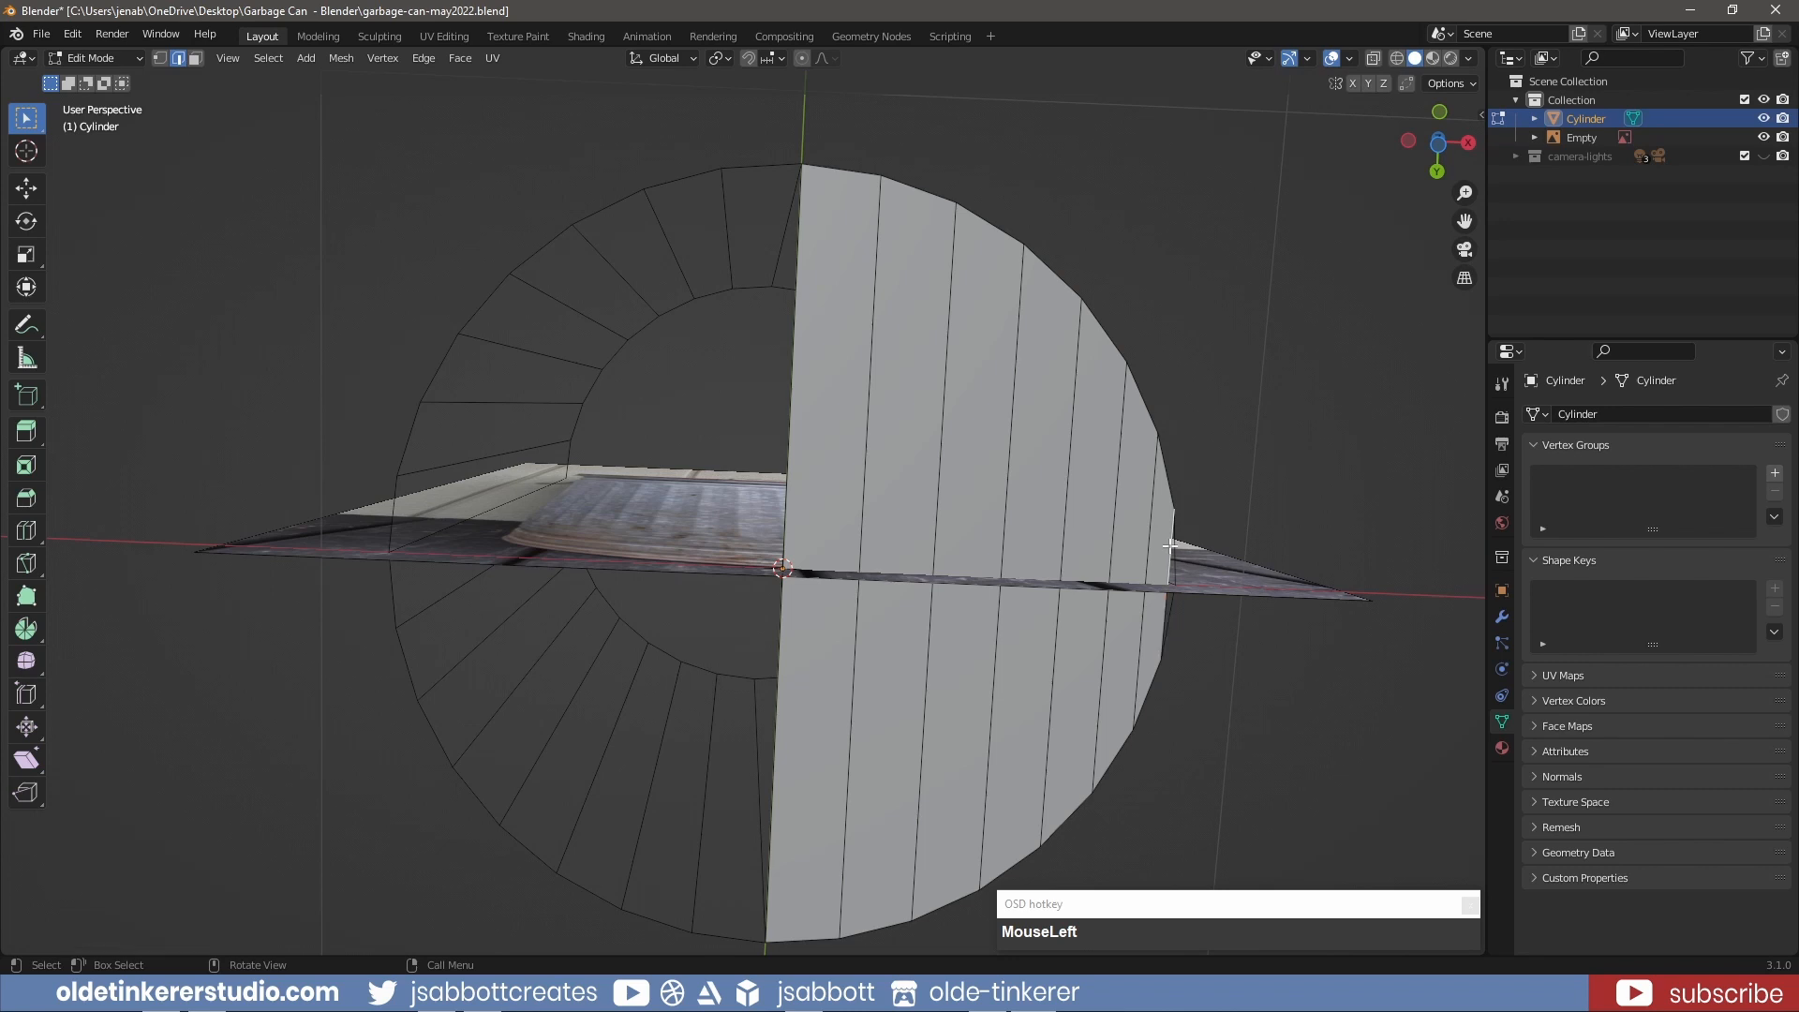
shift+click(1175, 559)
click(1167, 611)
key(shift+f)
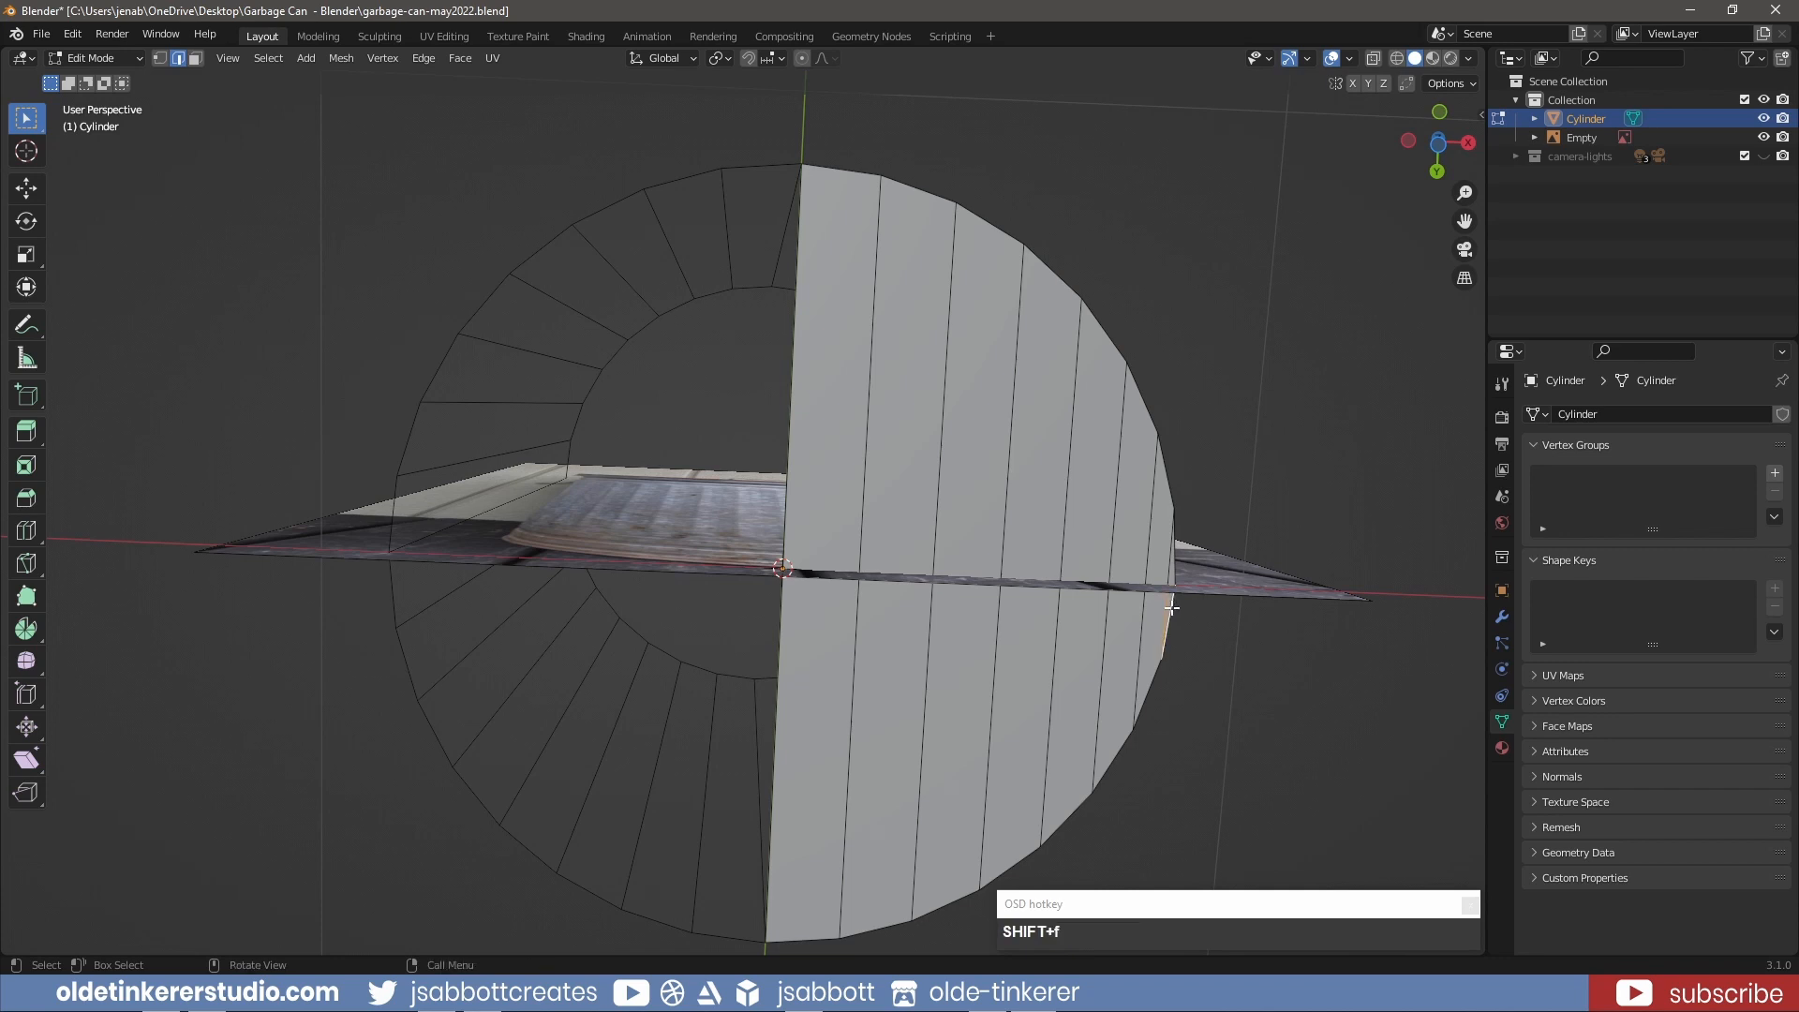
- Fill the -X half of the open bottom with parallel strips between opposing rim edges
key(shift+f)
key(shift+f)
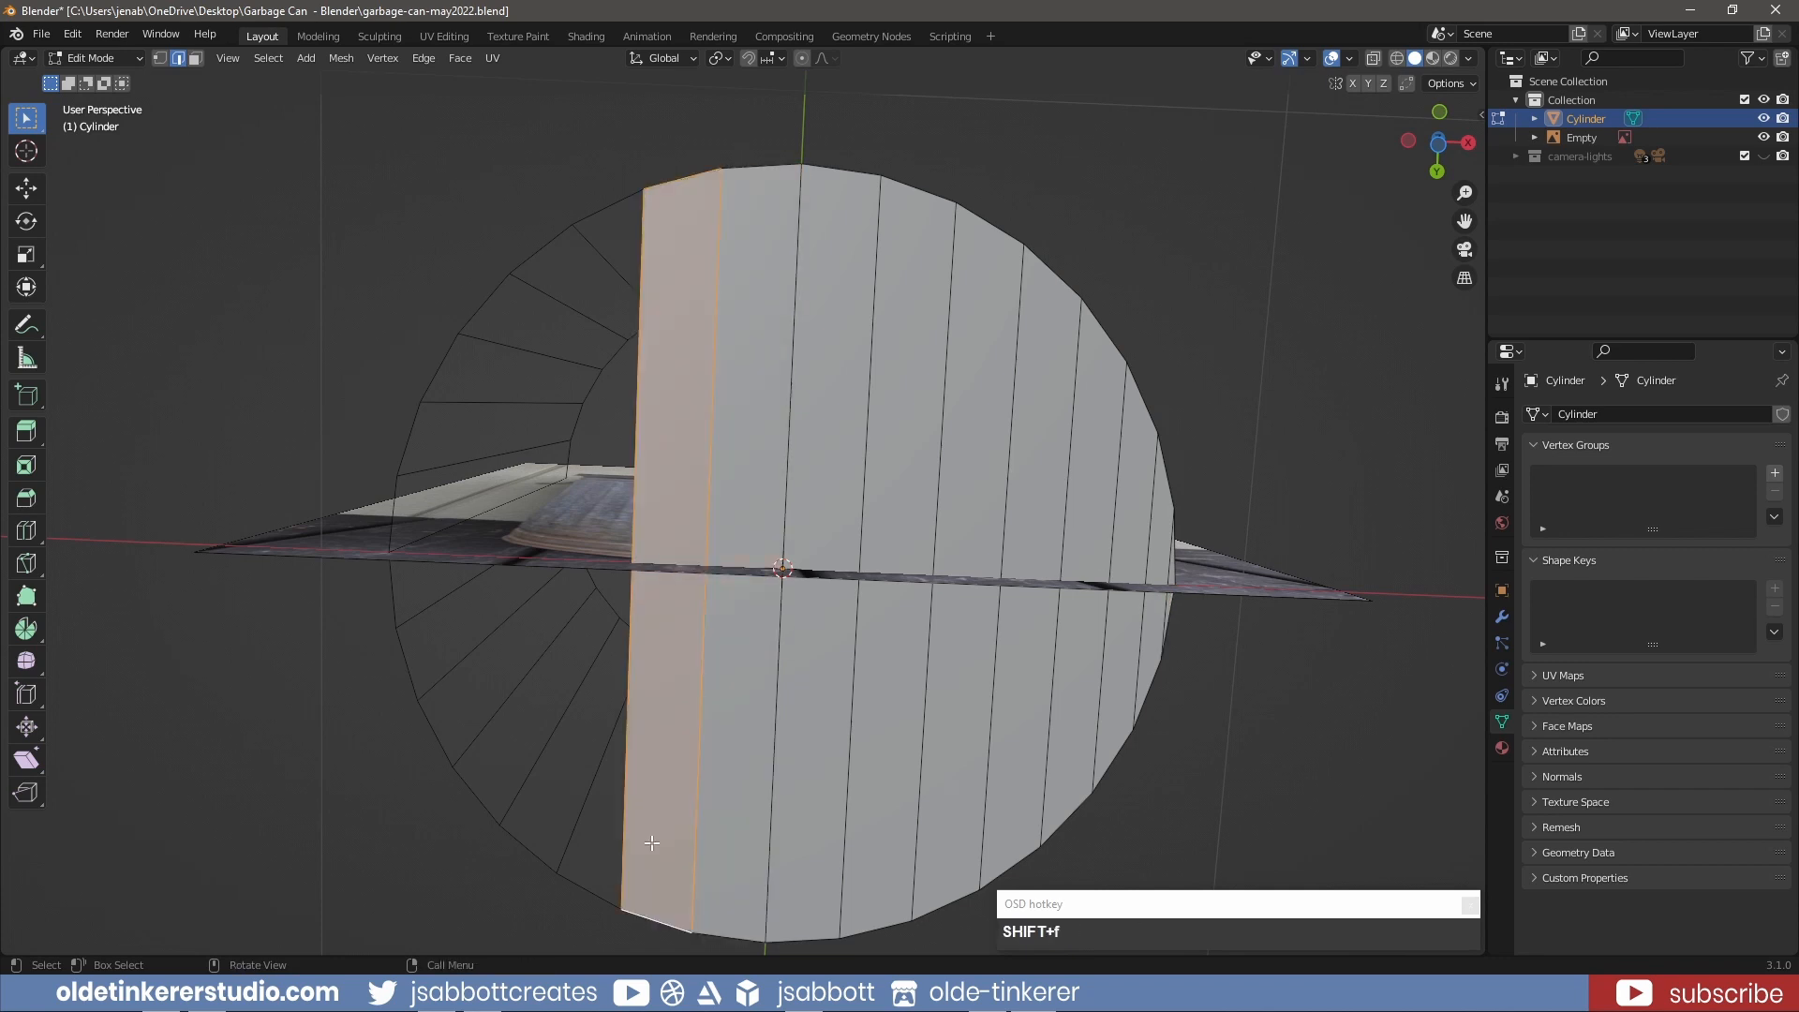
key(shift+f)
key(shift+f)
key(shift+f)
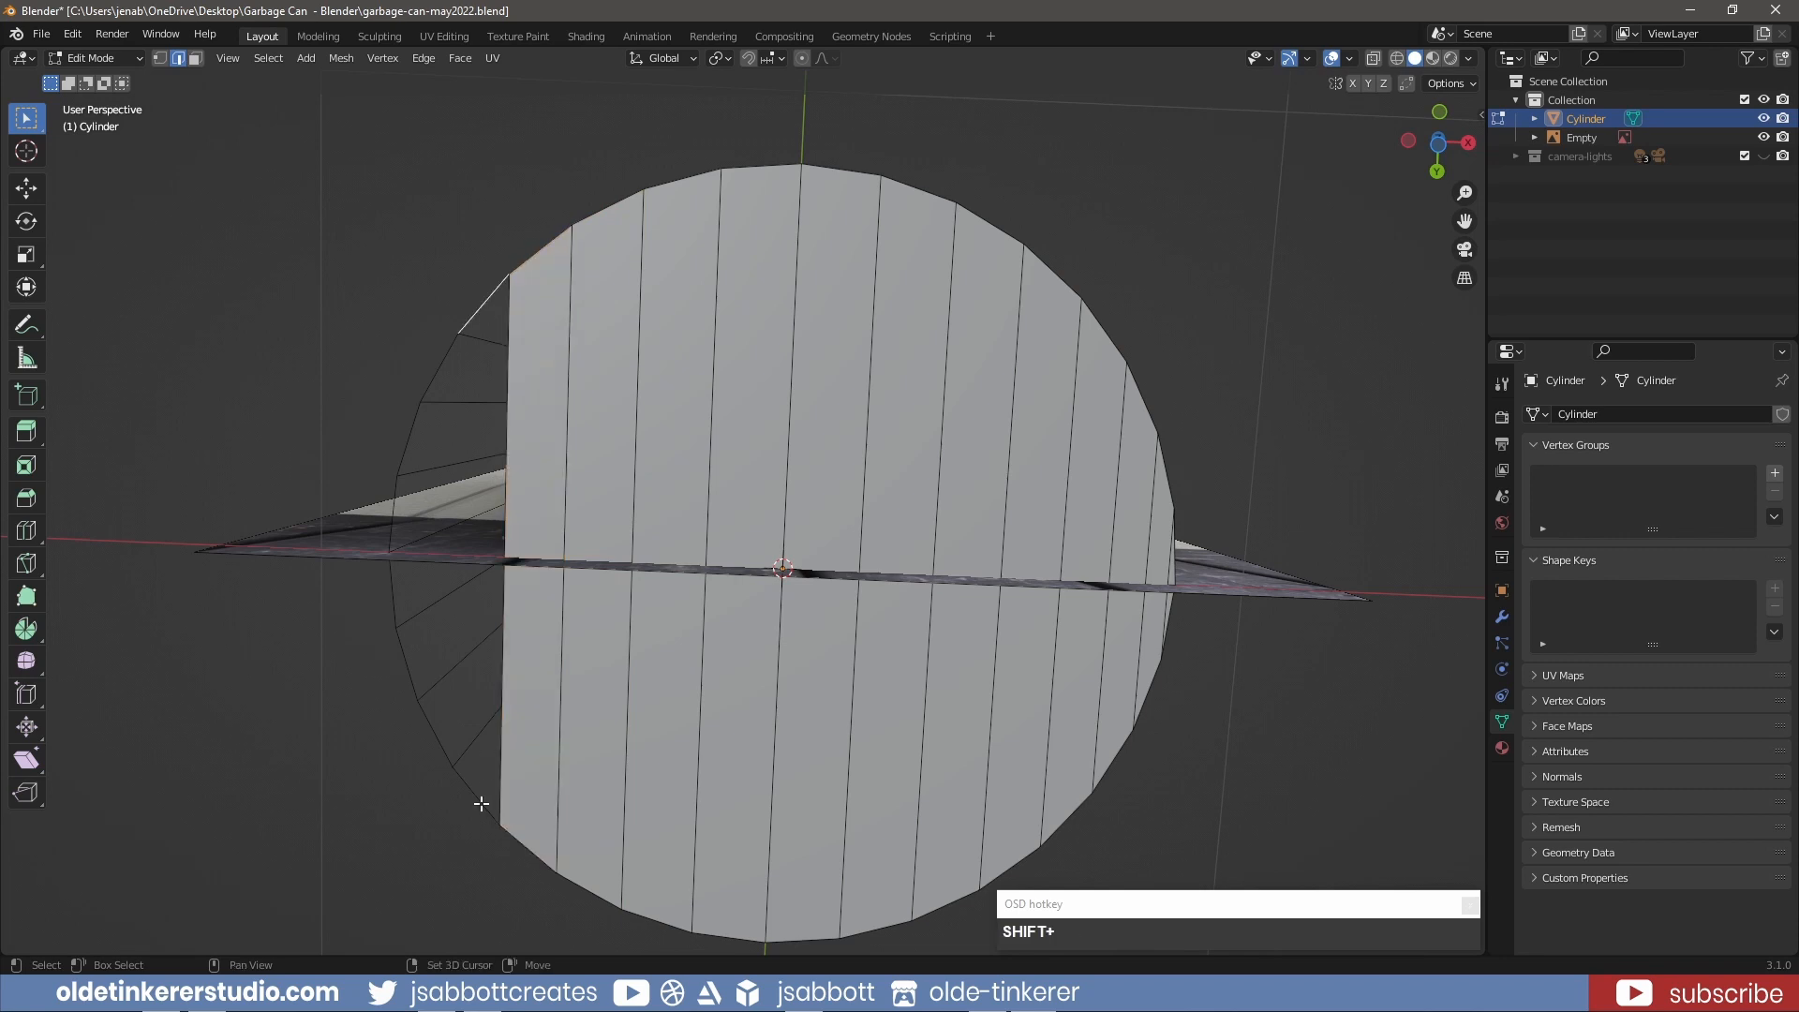
key(shift+f)
key(shift+f)
- Subdivide the outermost rim edge on the bottom's -X side and close the last gap with faces
right_click(396, 531)
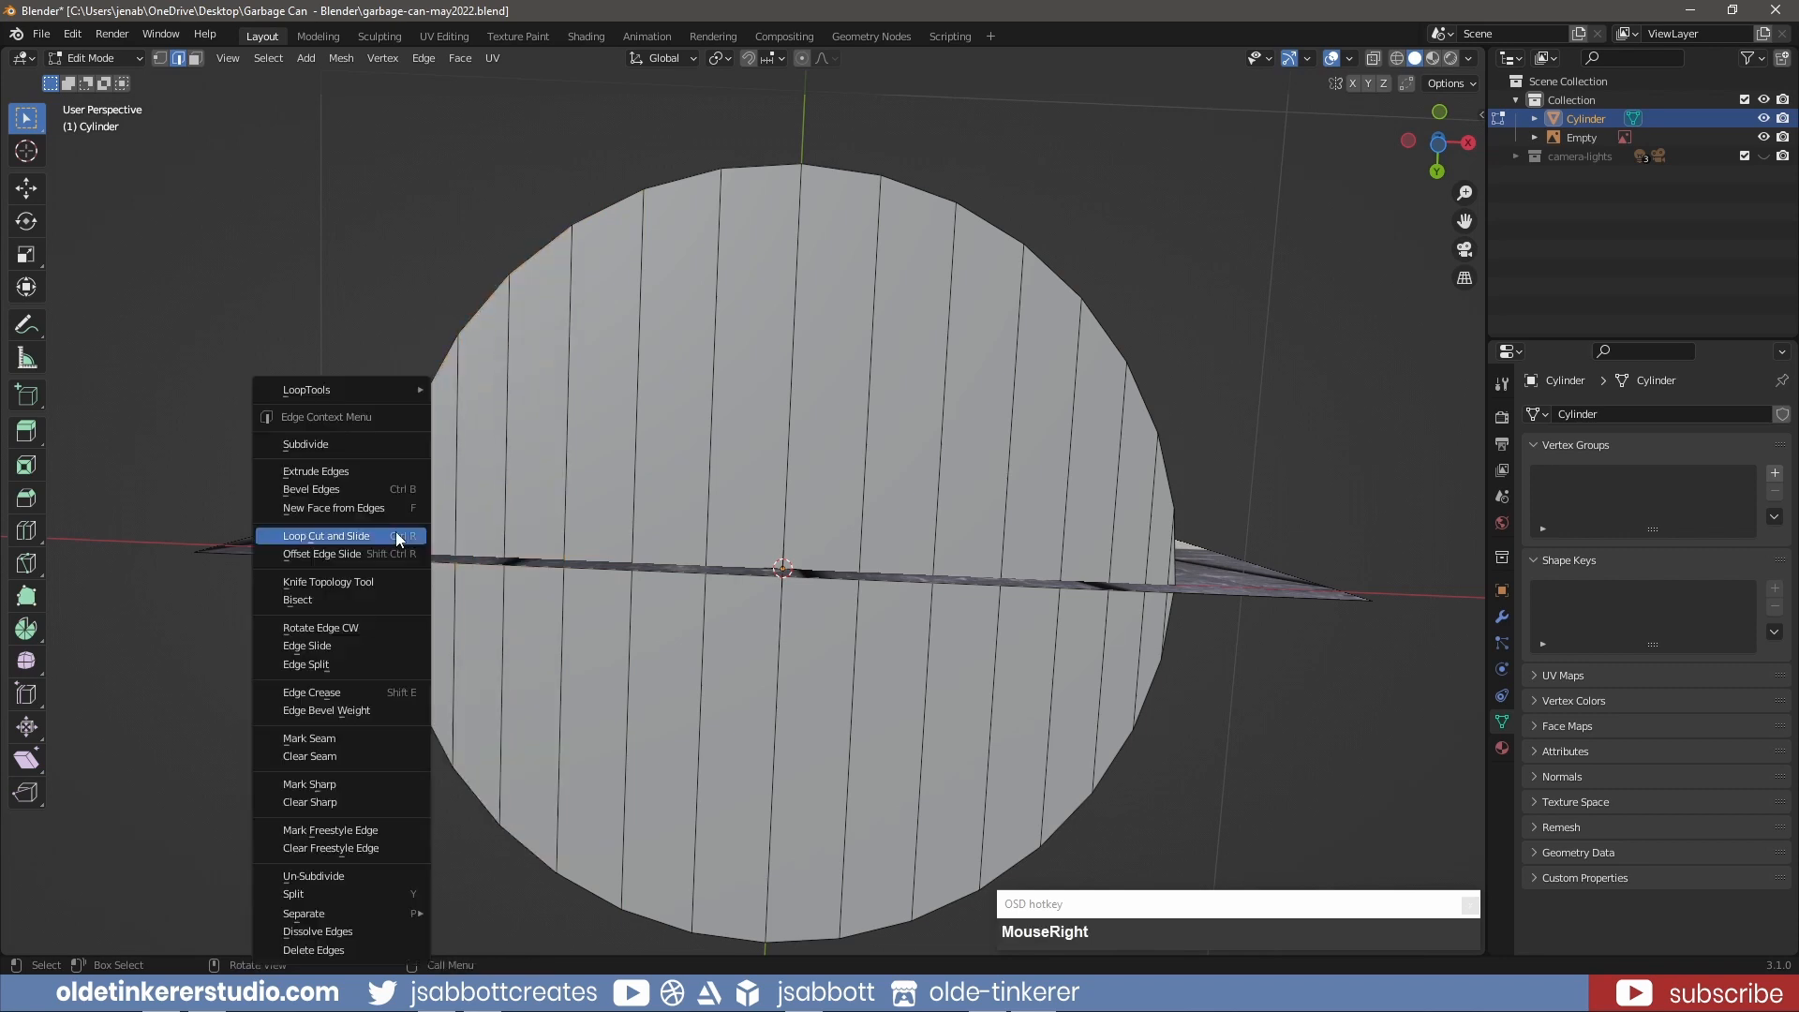
click(396, 518)
key(shift+f)
key(shift+f)
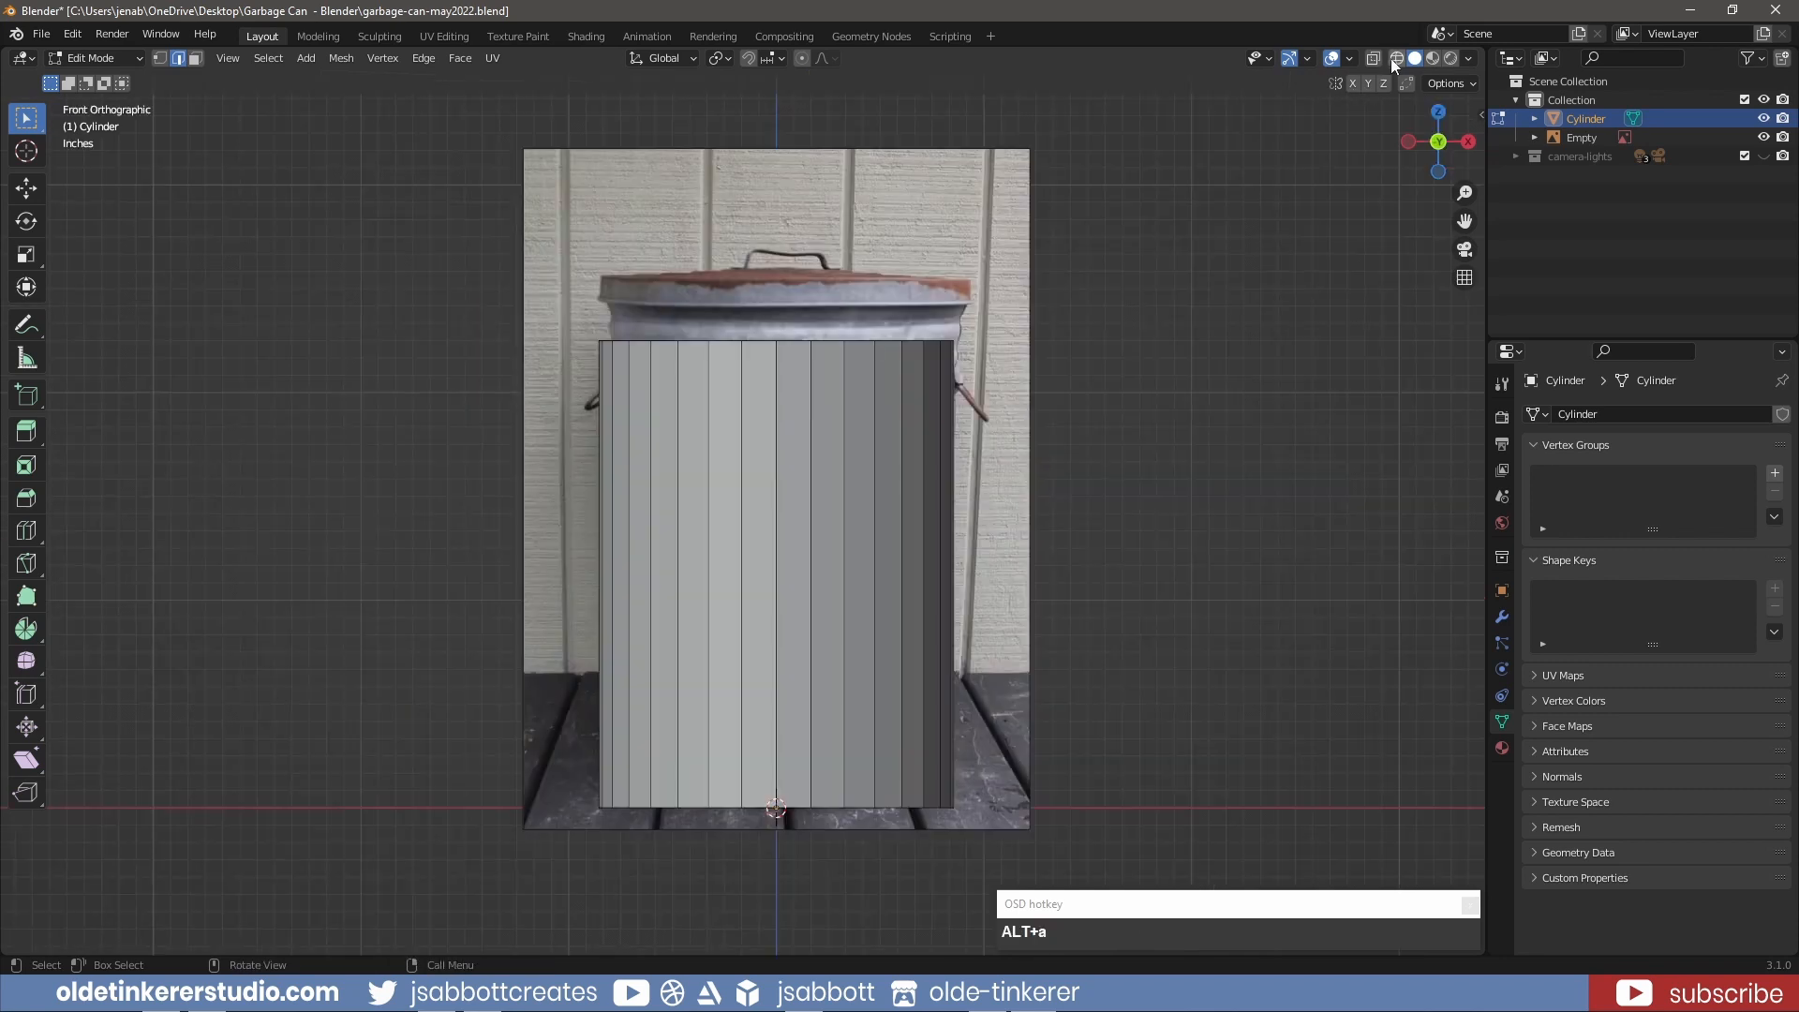
- In wireframe front view, add a horizontal loop cut near the cylinder's base, at the lower rib in the reference photo
click(1395, 58)
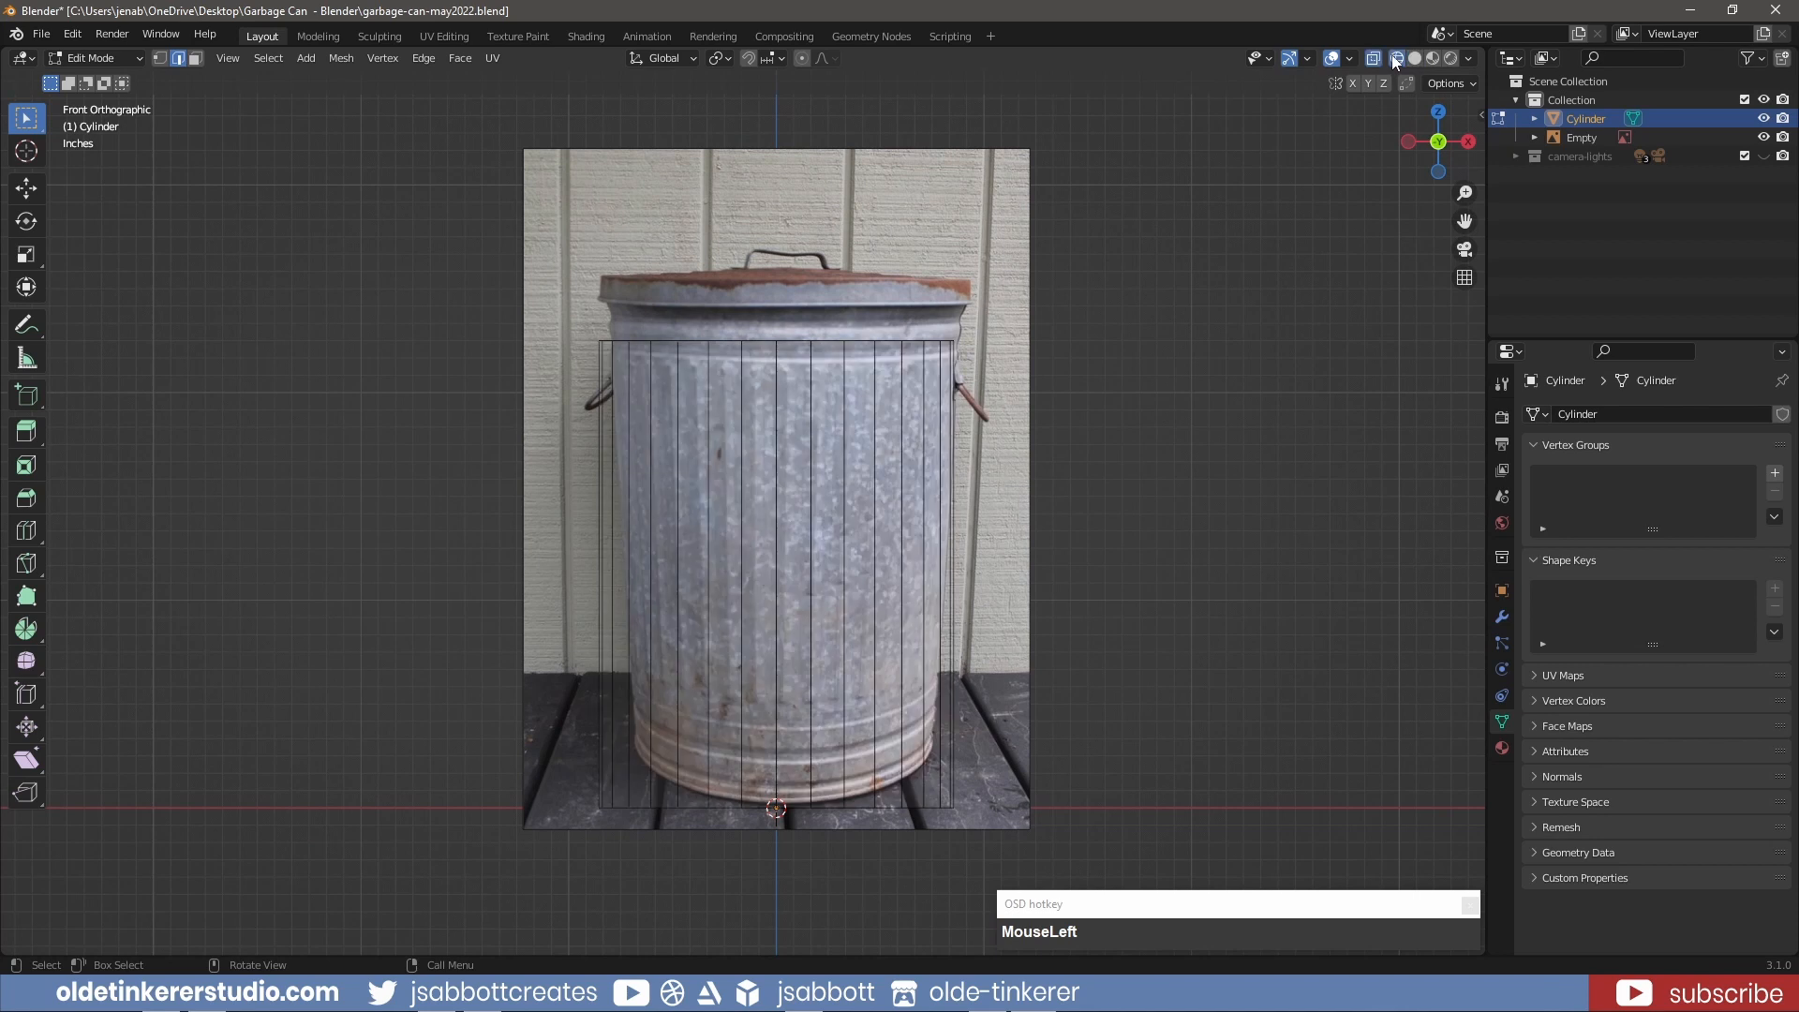
key(ctrl+r)
click(921, 600)
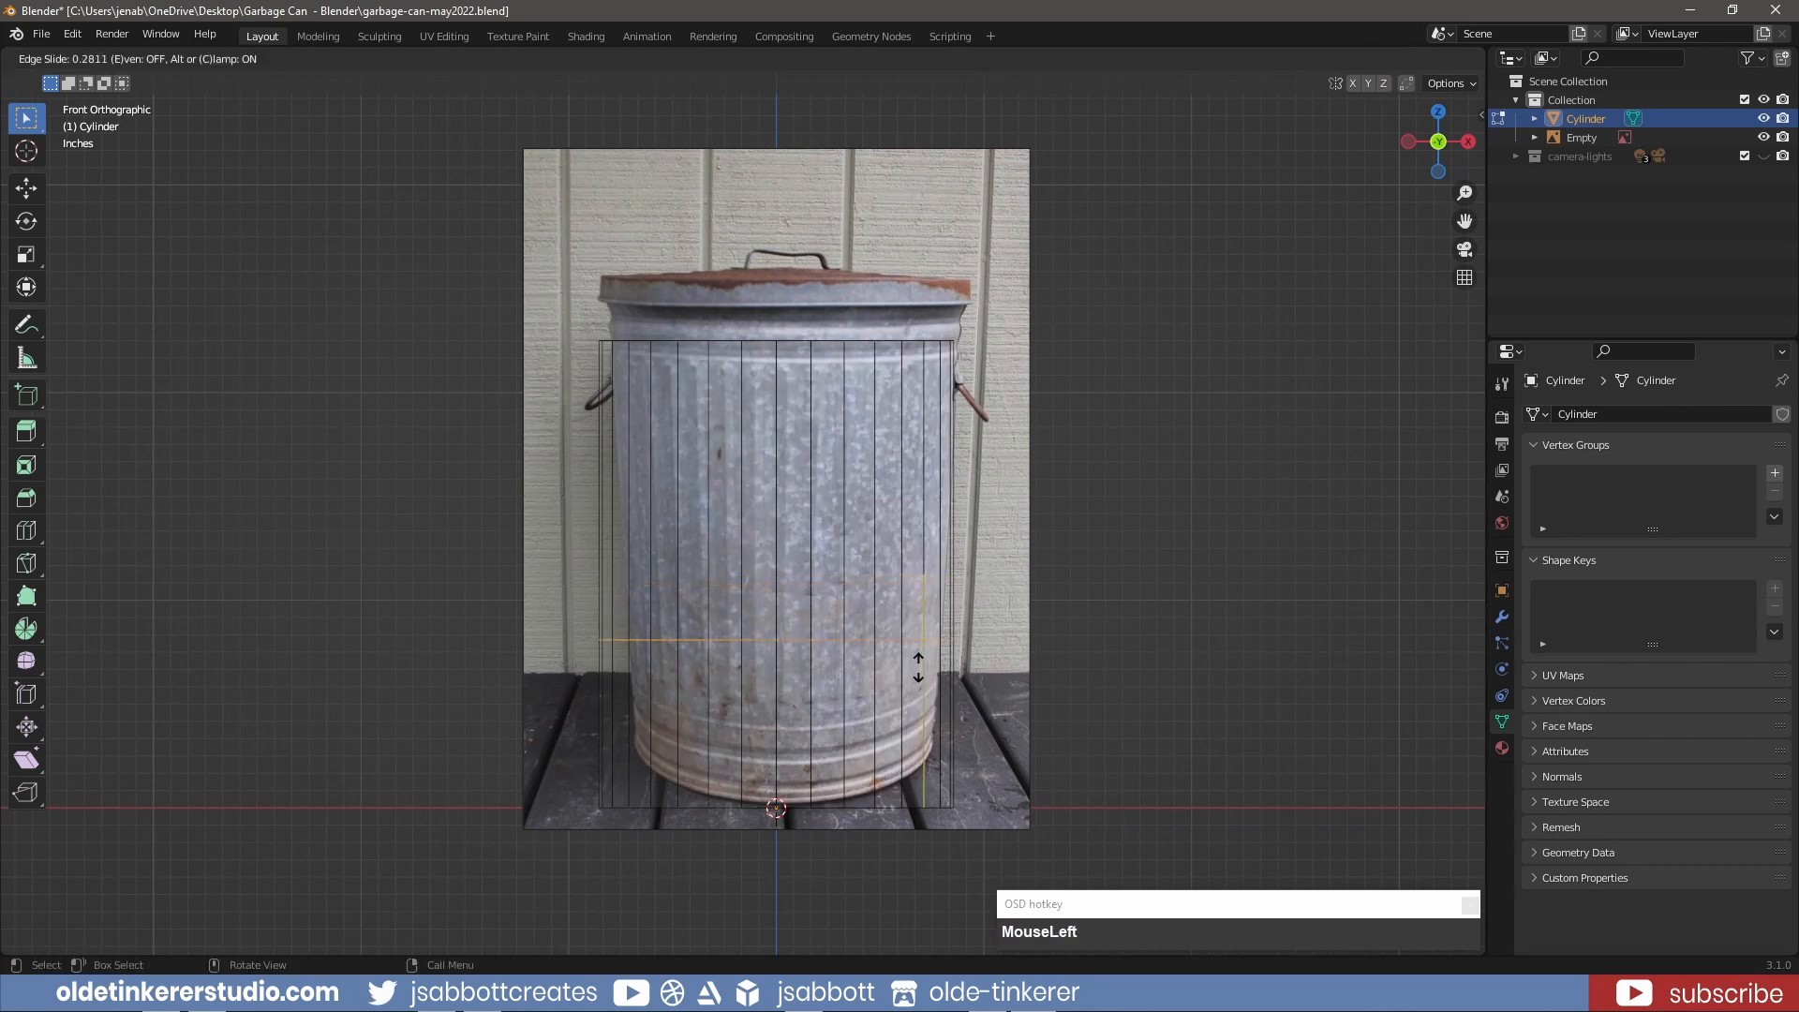
drag(918, 757, 918, 802)
drag(918, 803, 918, 797)
click(919, 802)
- Add a second horizontal loop cut just above the first and a third one close to the cylinder's top rim
key(ctrl+r)
click(935, 610)
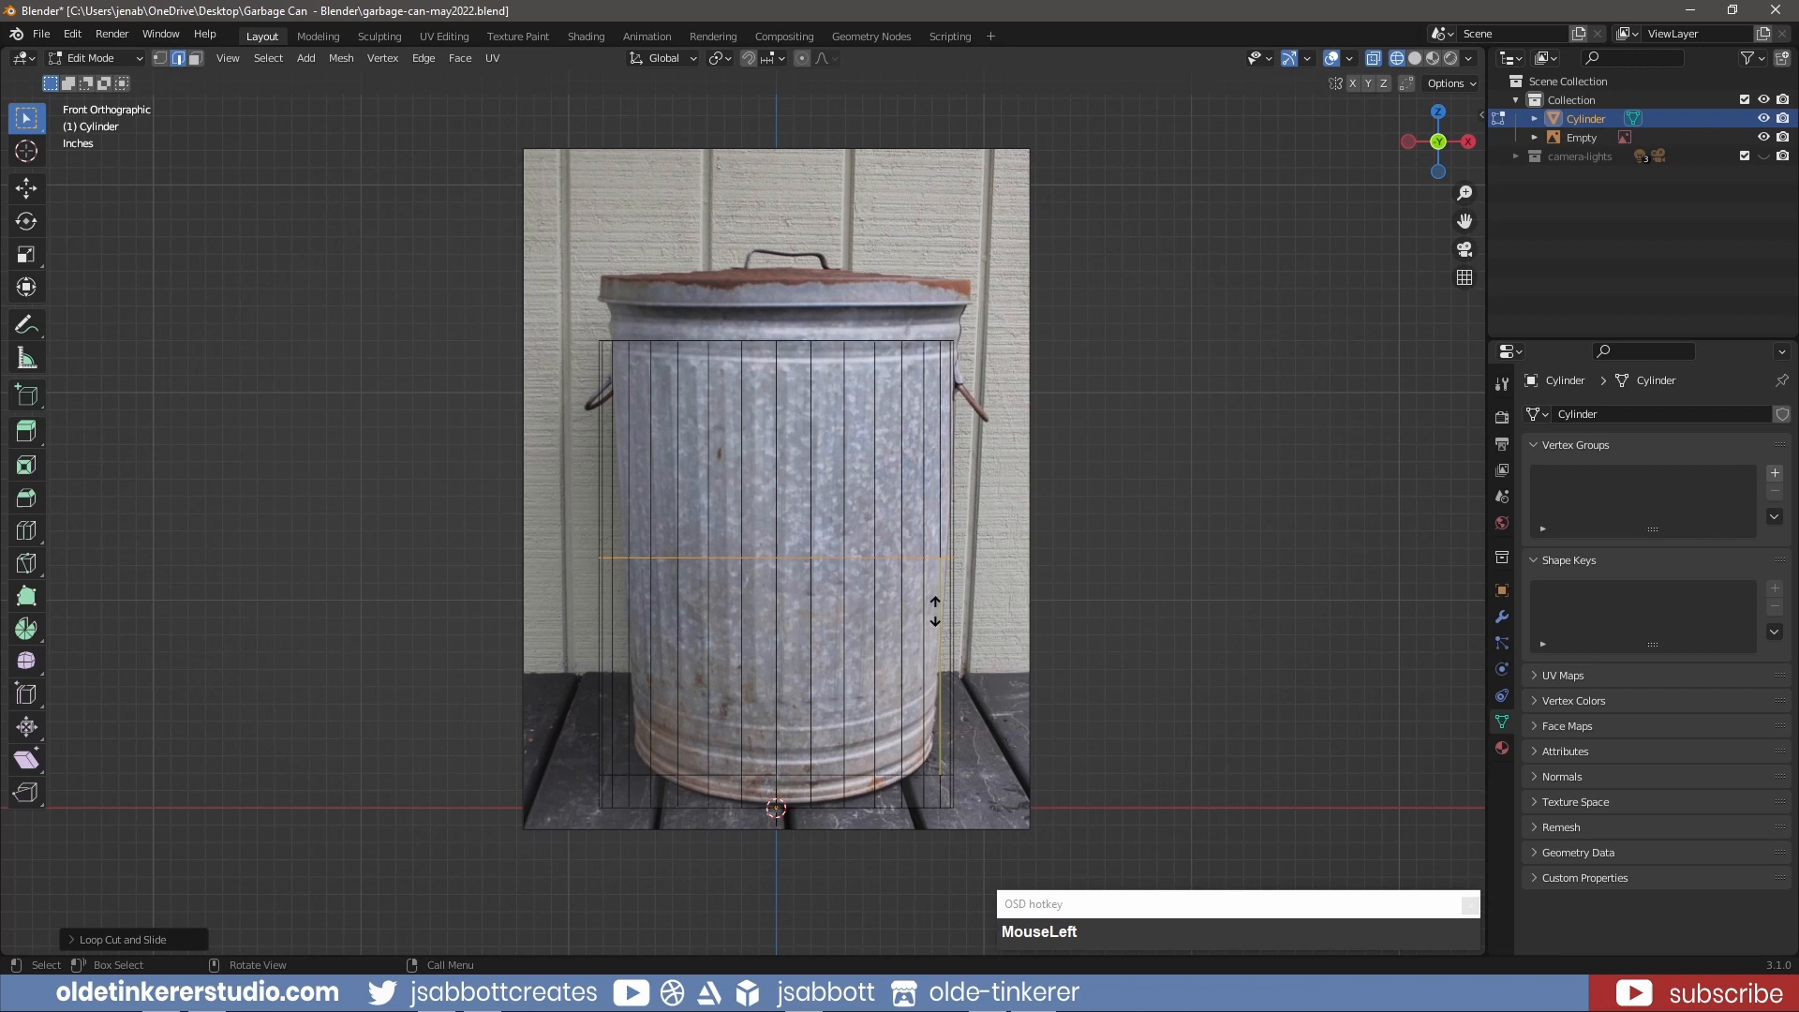
click(936, 789)
key(ctrl+r)
click(951, 482)
click(951, 292)
- Slide the two lower edge loops slightly downward to line up with the reference can's lower ribs
alt+click(933, 774)
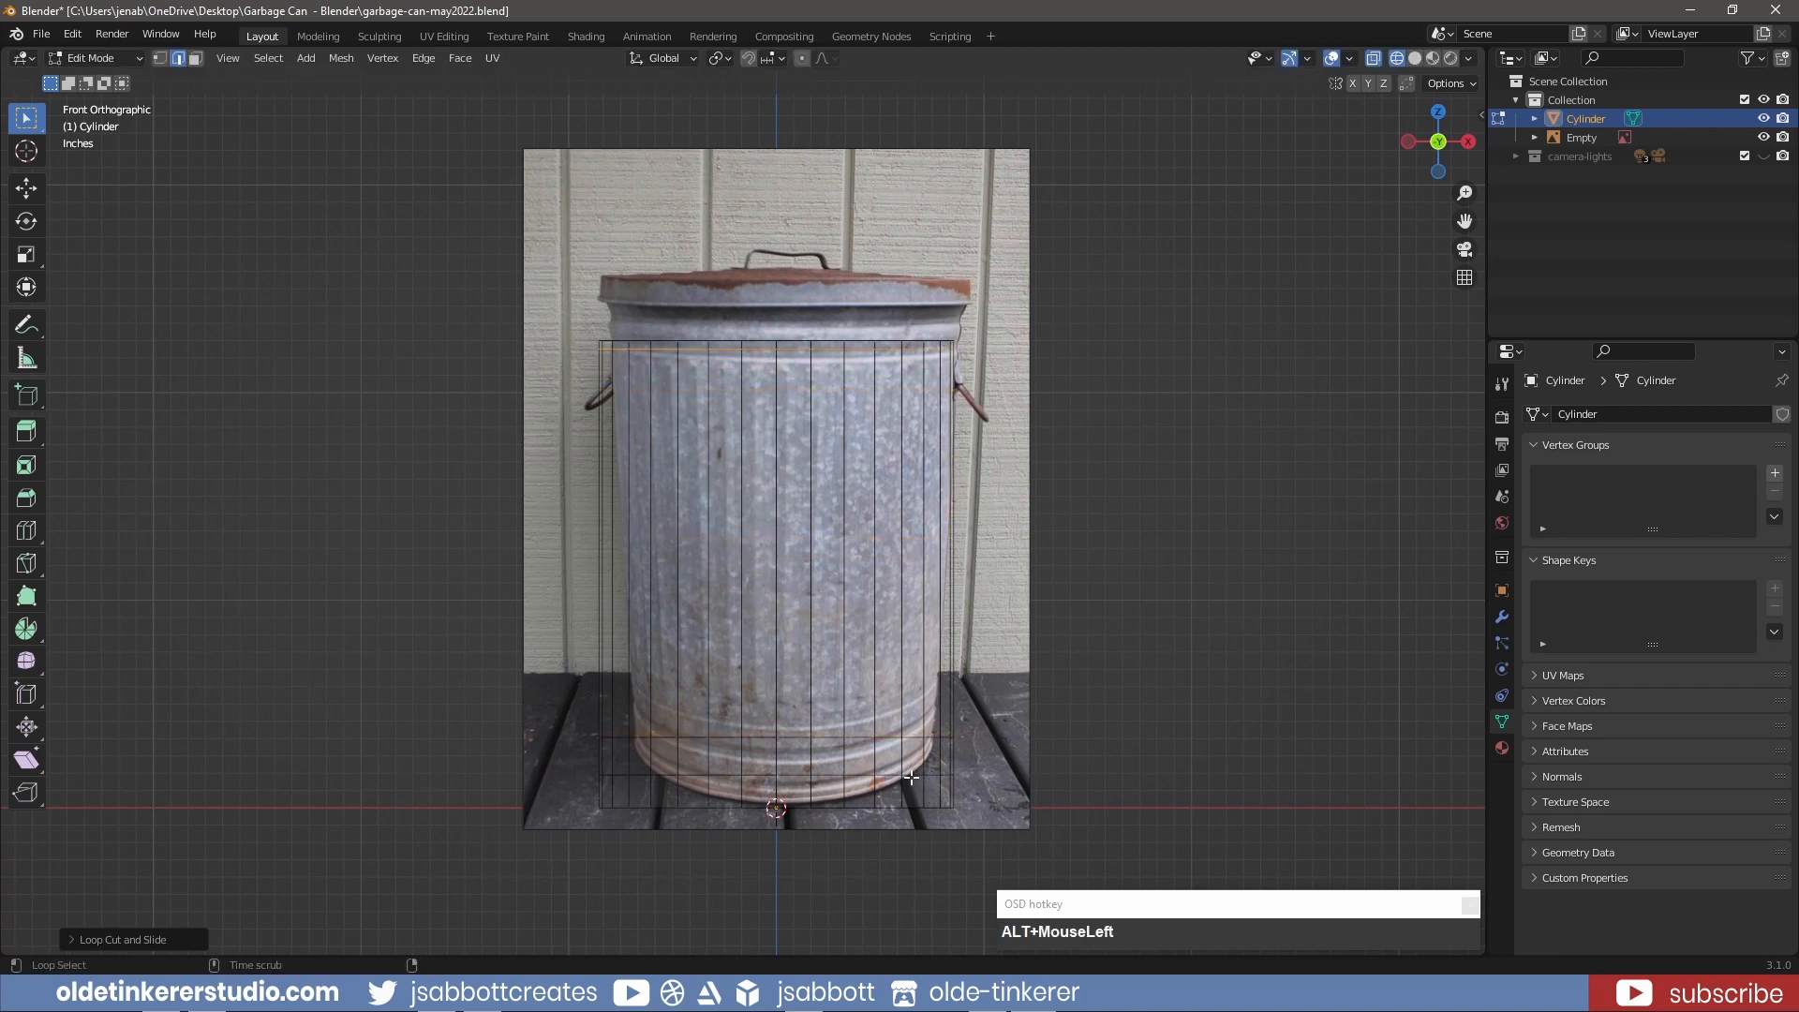
key(g)
key(g)
click(980, 732)
alt+click(944, 737)
key(g)
key(g)
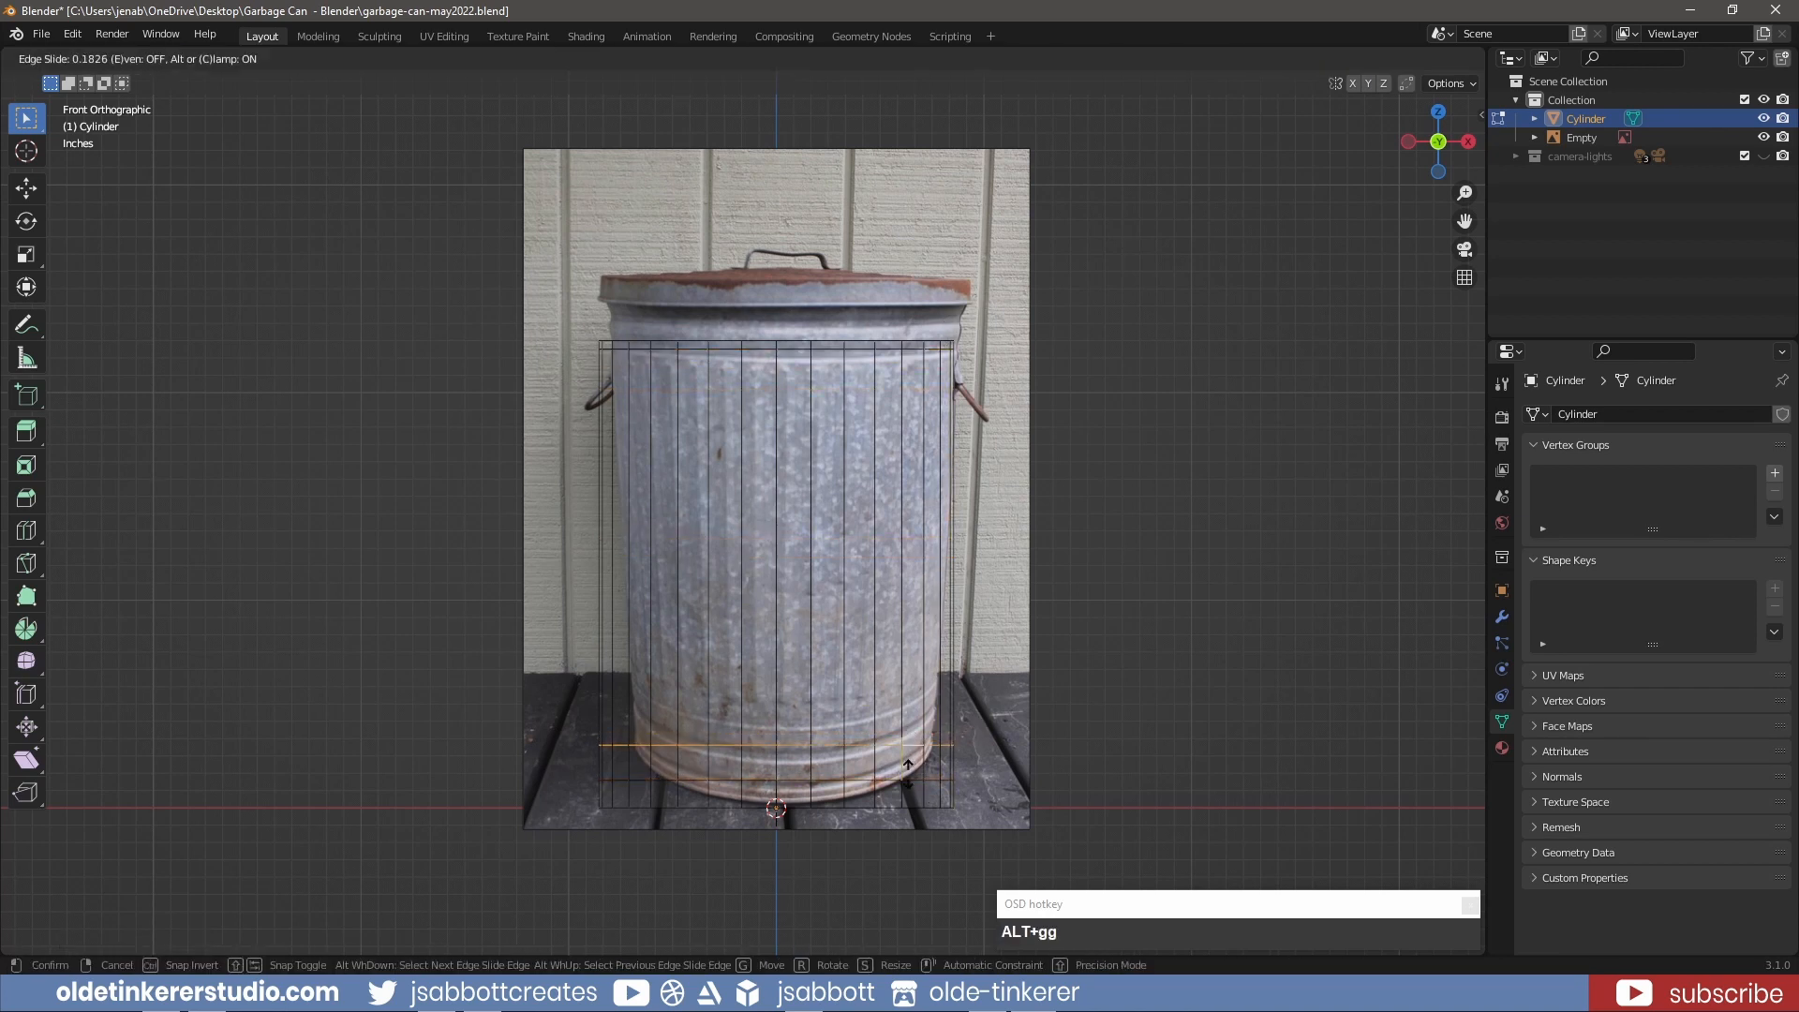
click(1067, 657)
- Slide the top edge loop slightly downward to line up with the upper rib in the reference photo
click(1373, 58)
alt+shift+click(860, 780)
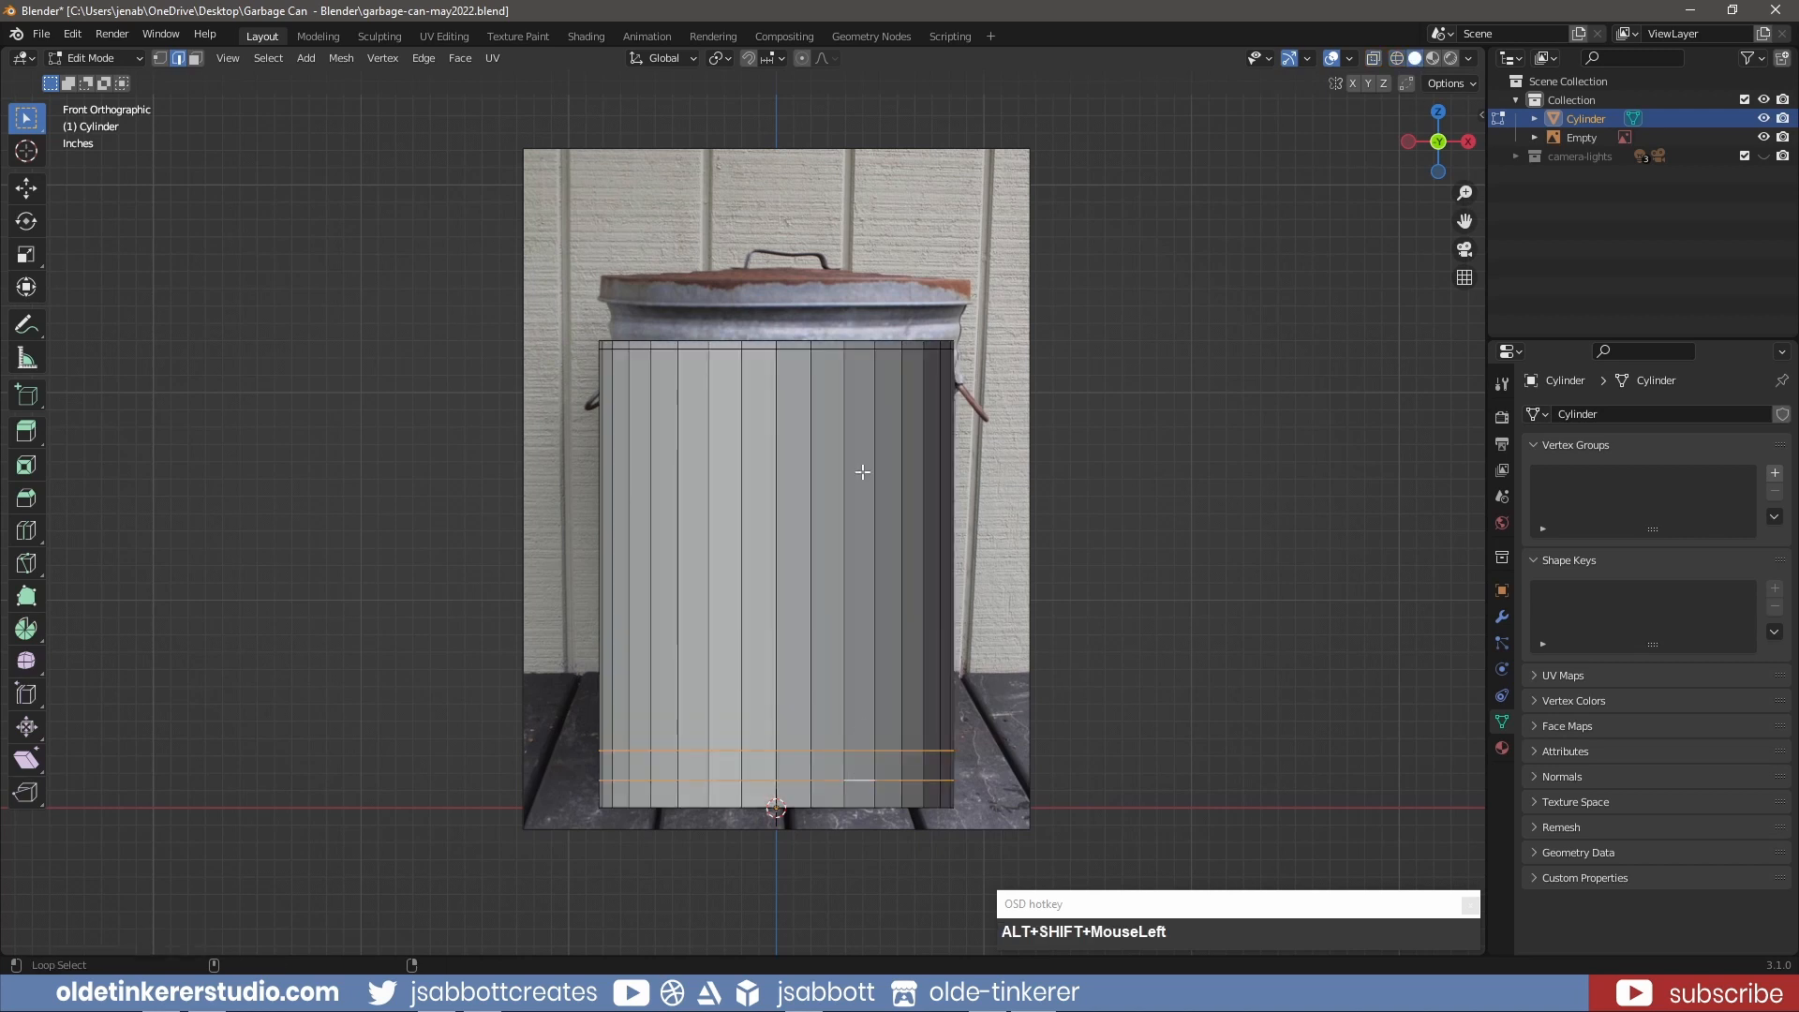
click(1397, 59)
alt+click(805, 351)
key(g)
key(g)
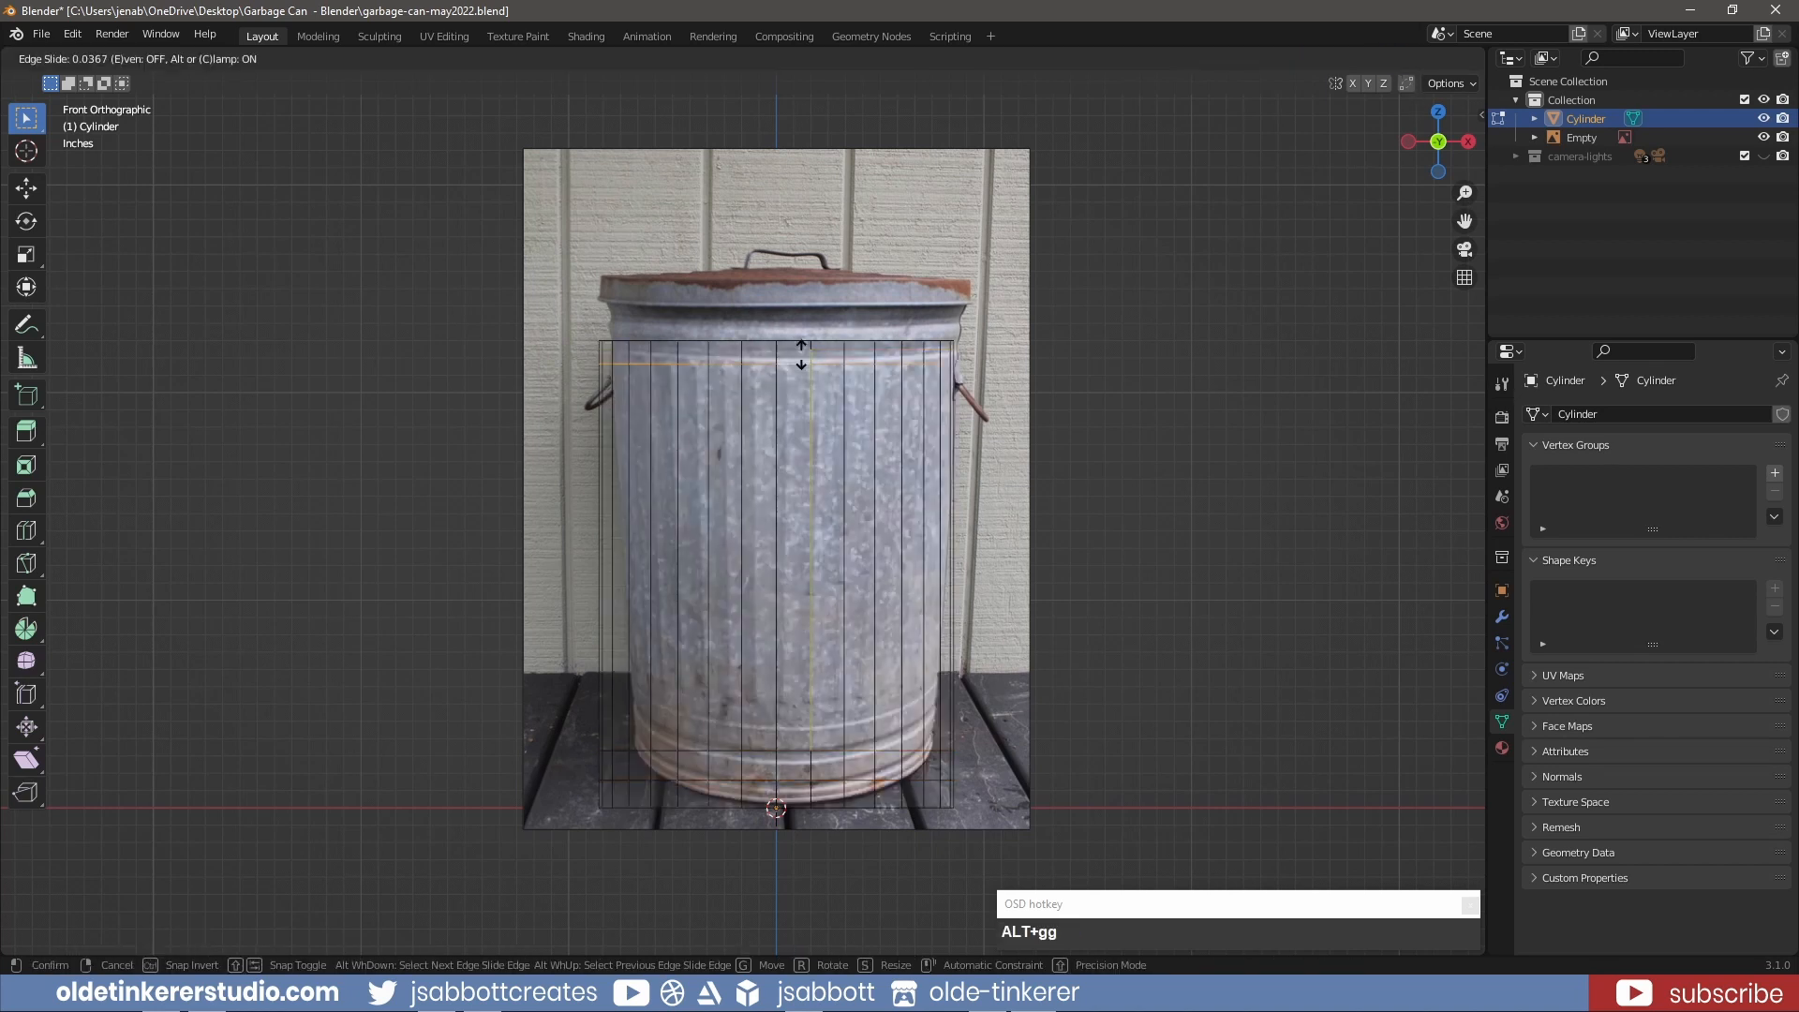
click(797, 362)
- Bevel the top loop and both lower loops together into narrow bands, with a width of about 0.032 ft
click(1415, 58)
alt+shift+click(843, 751)
alt+shift+click(792, 780)
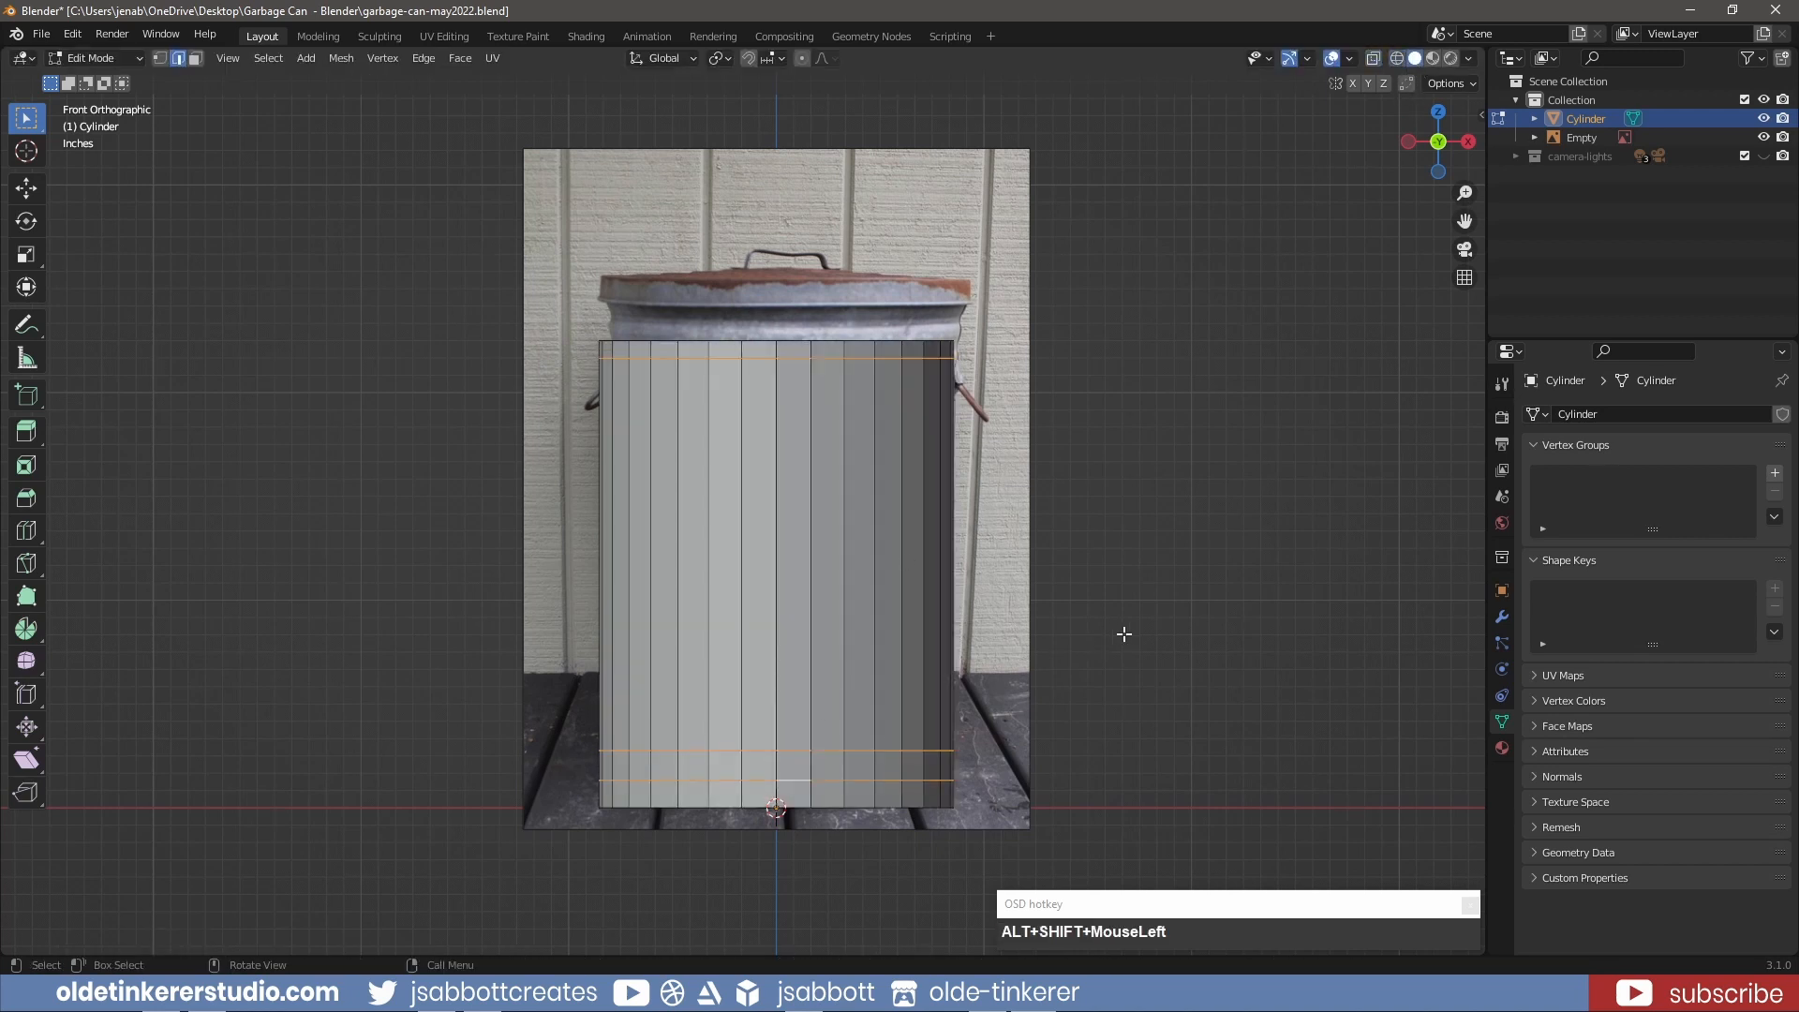
key(ctrl+b)
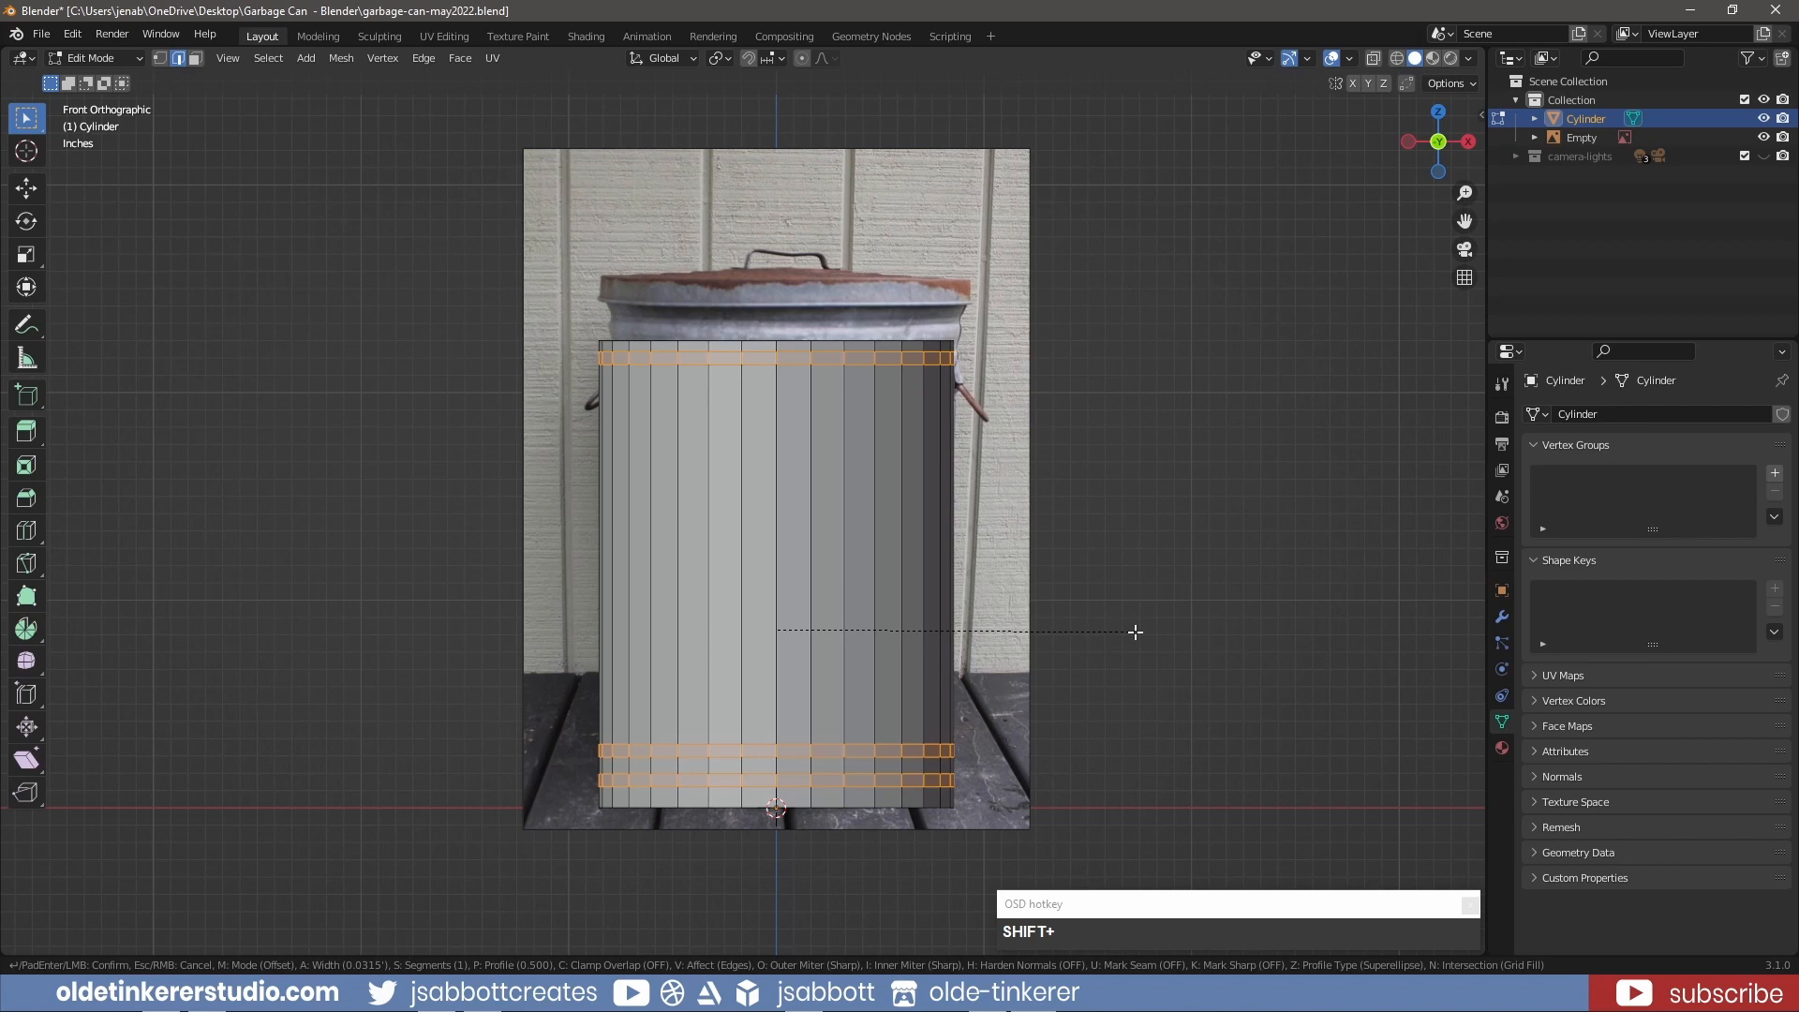
click(1135, 632)
- Extrude the three beveled bands inward along their normals by about 0.036 ft
middle_drag(1189, 610, 1225, 635)
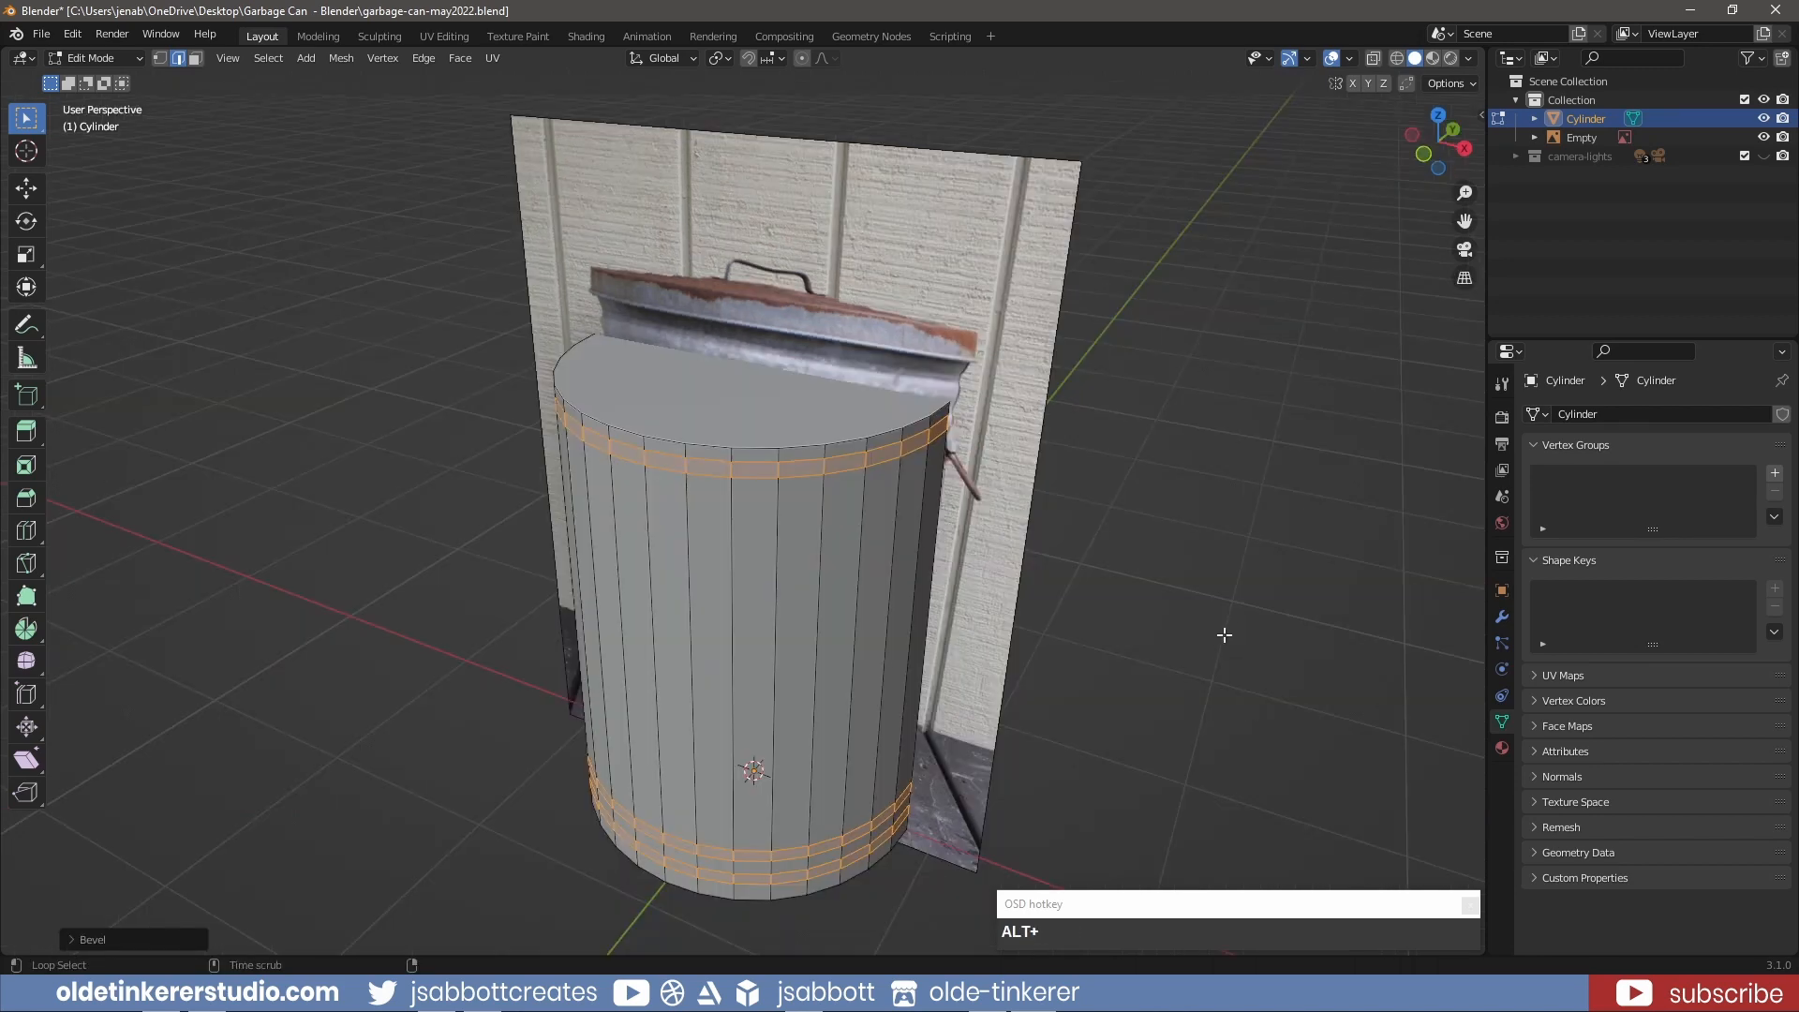
key(alt+e)
click(1219, 650)
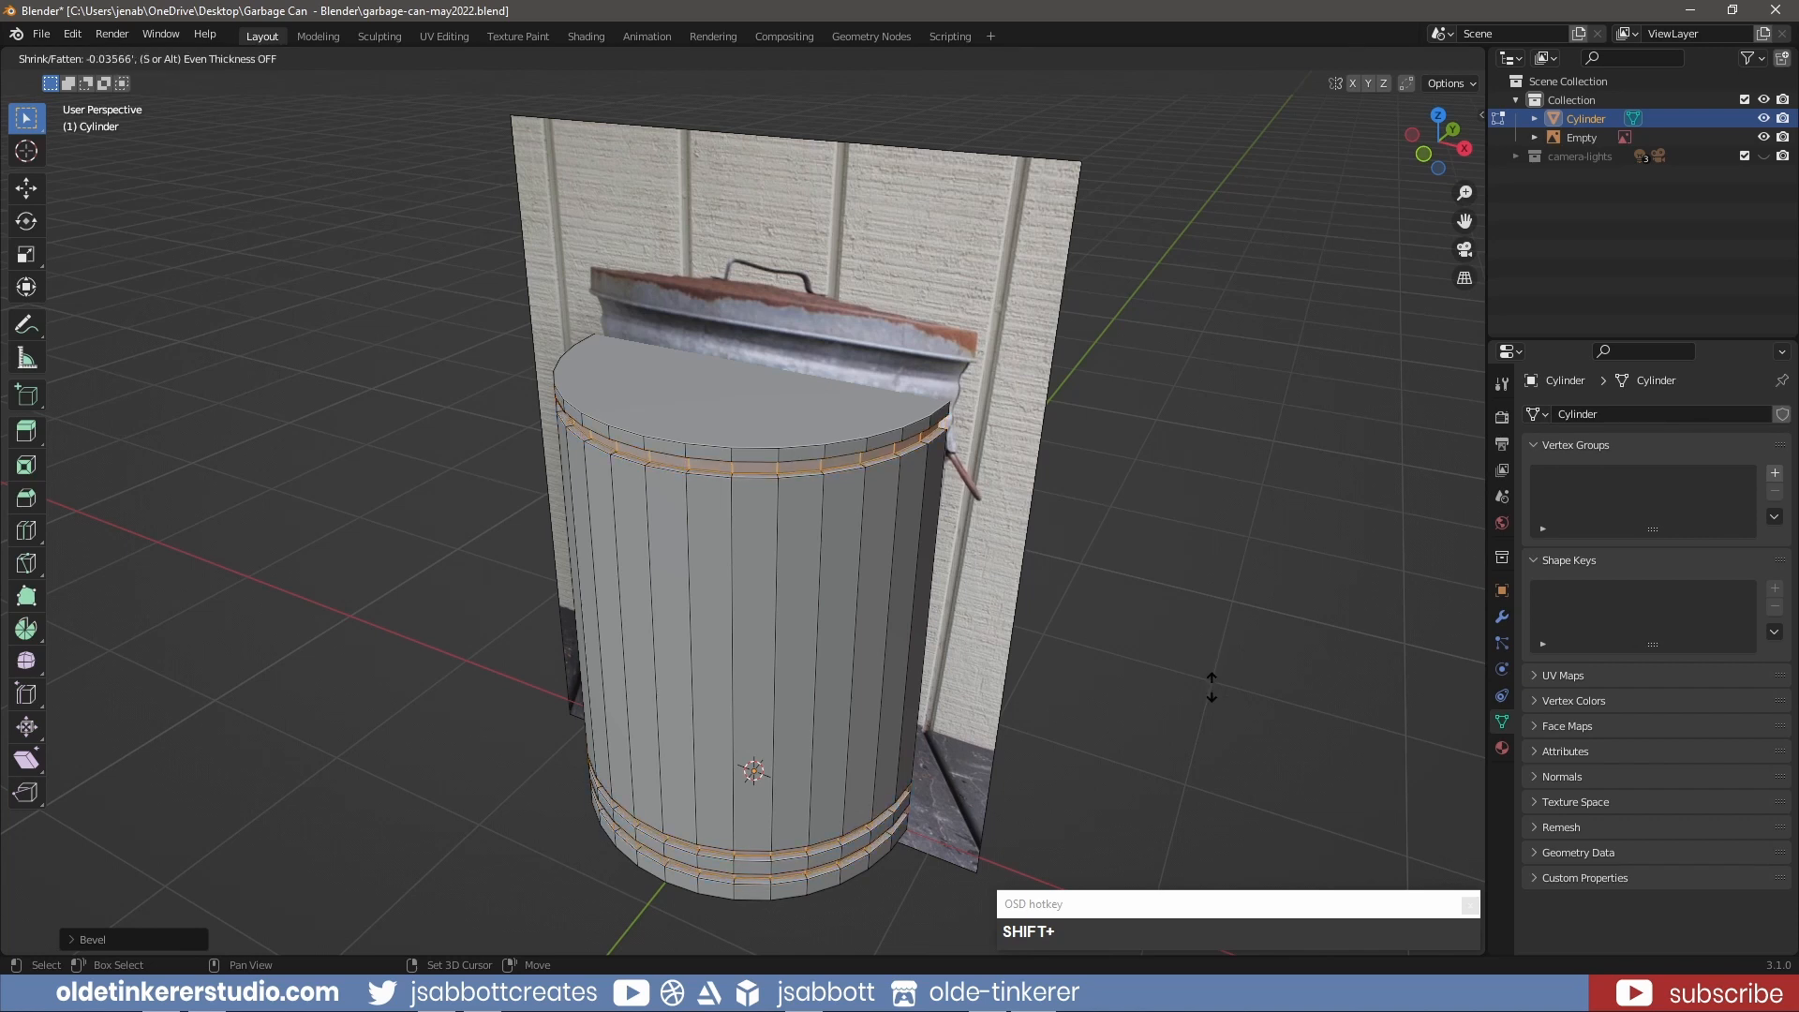
shift+click(1212, 689)
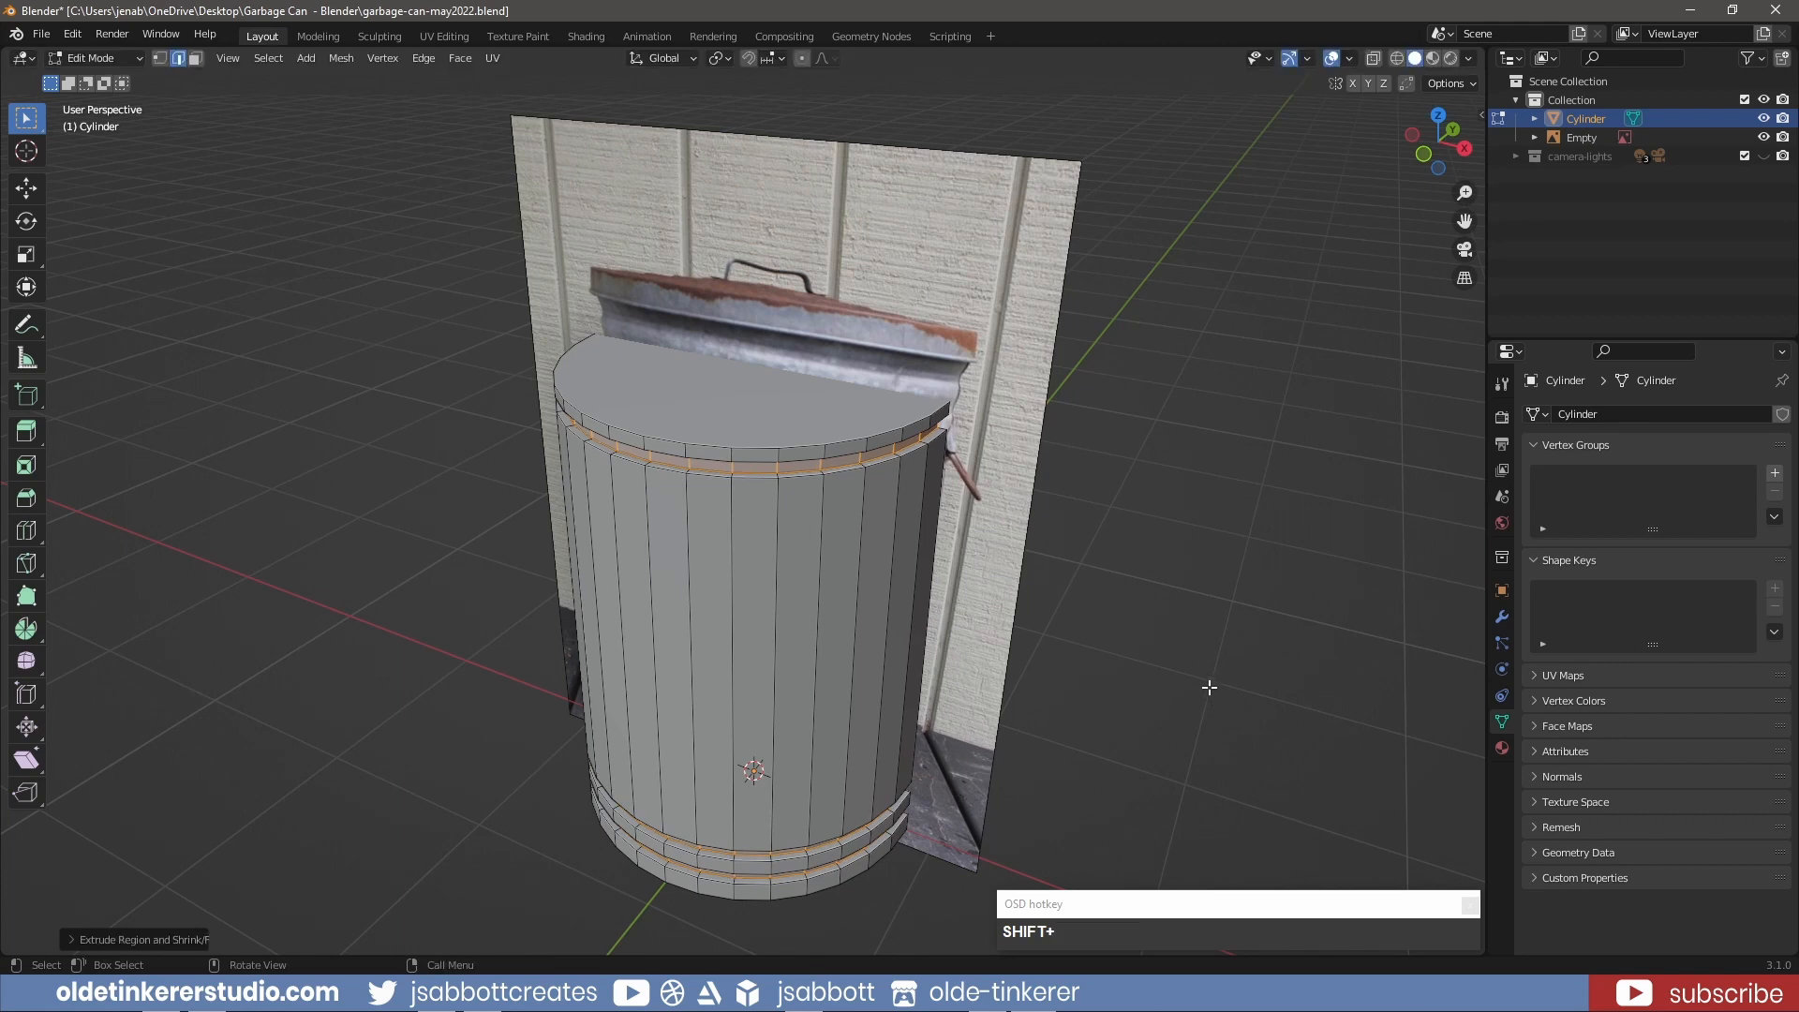
- Select all faces in the cylinder's lower band section and scale them to about 0.94 in X and Y only, tapering the body
scroll(1209, 687, down, 2)
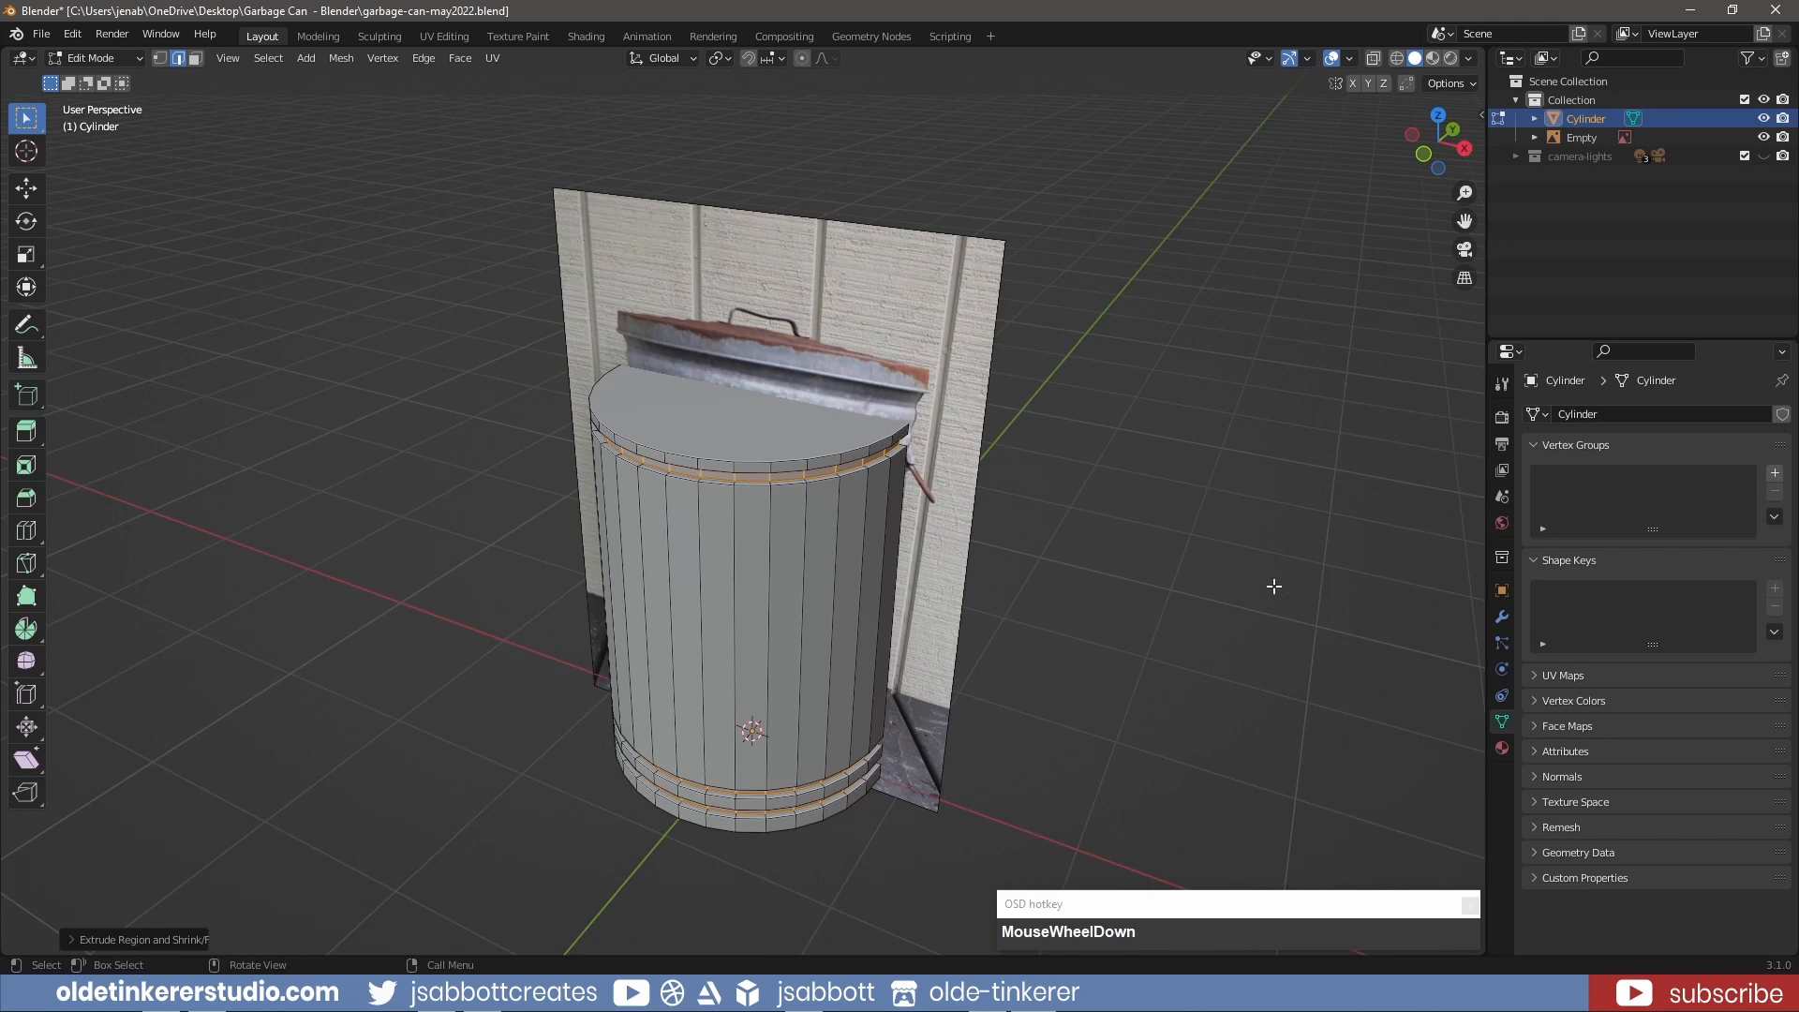
key(KP_1)
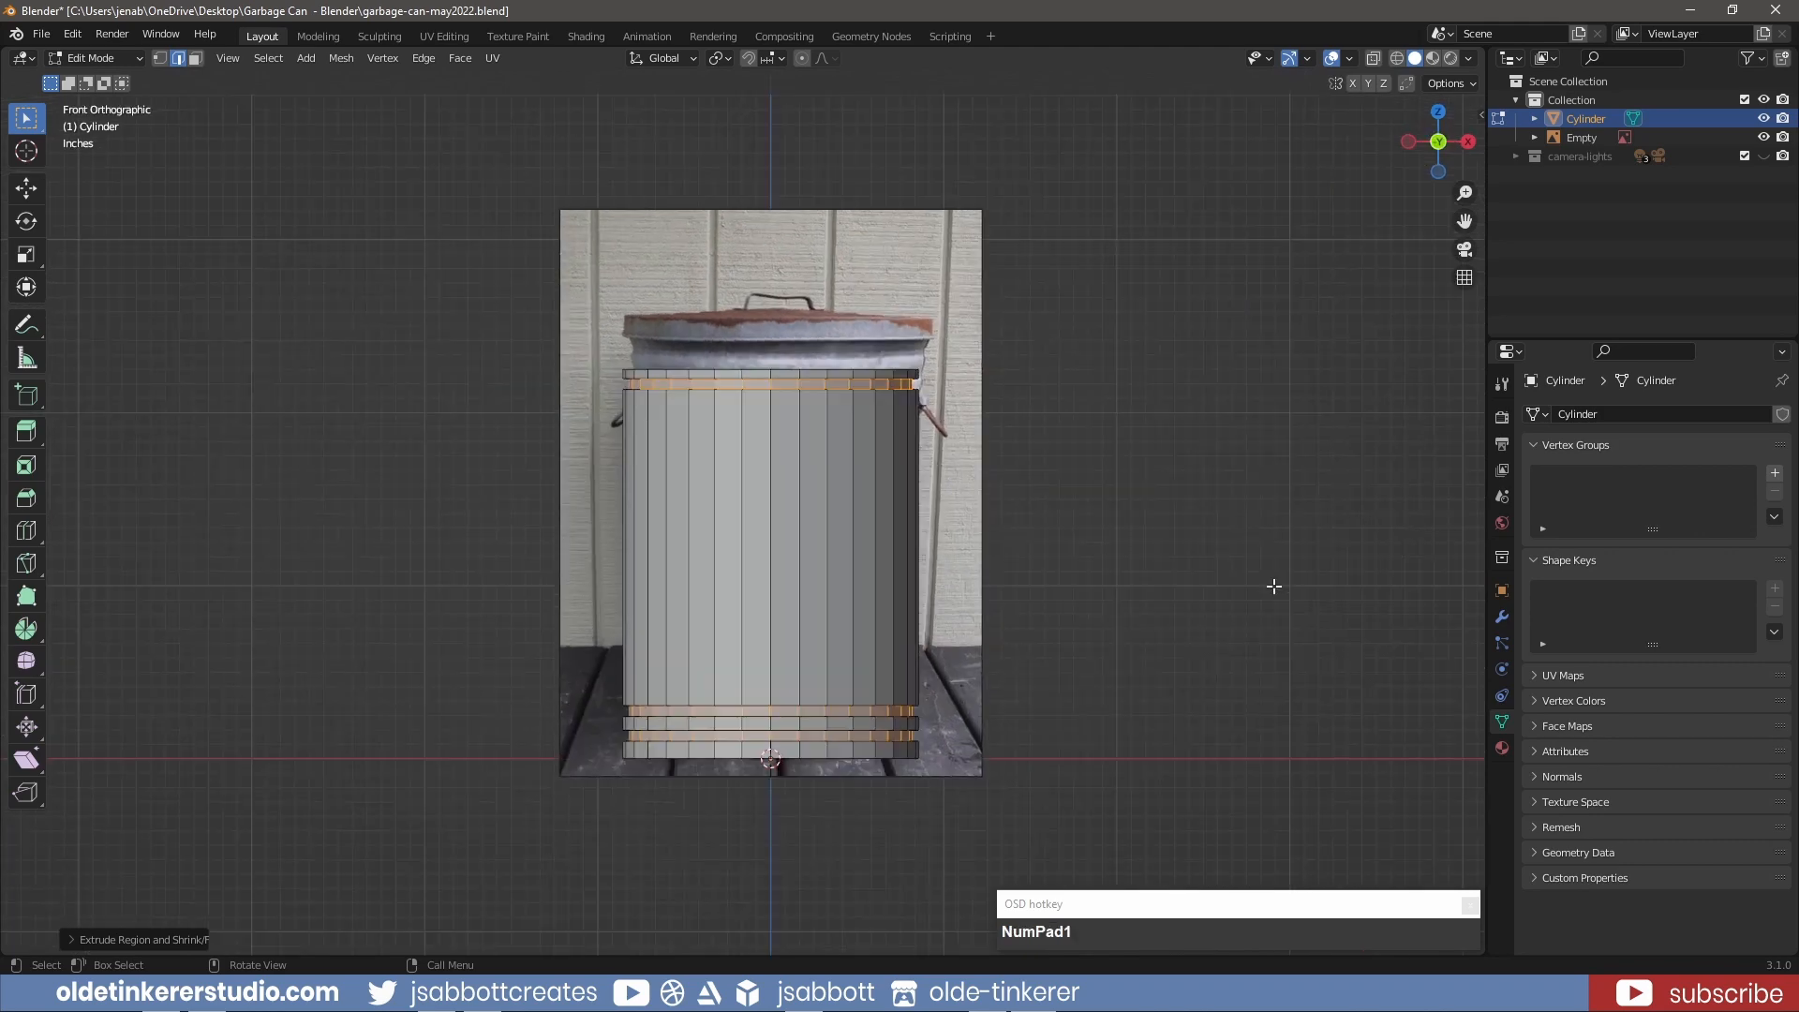
click(1397, 57)
key(3)
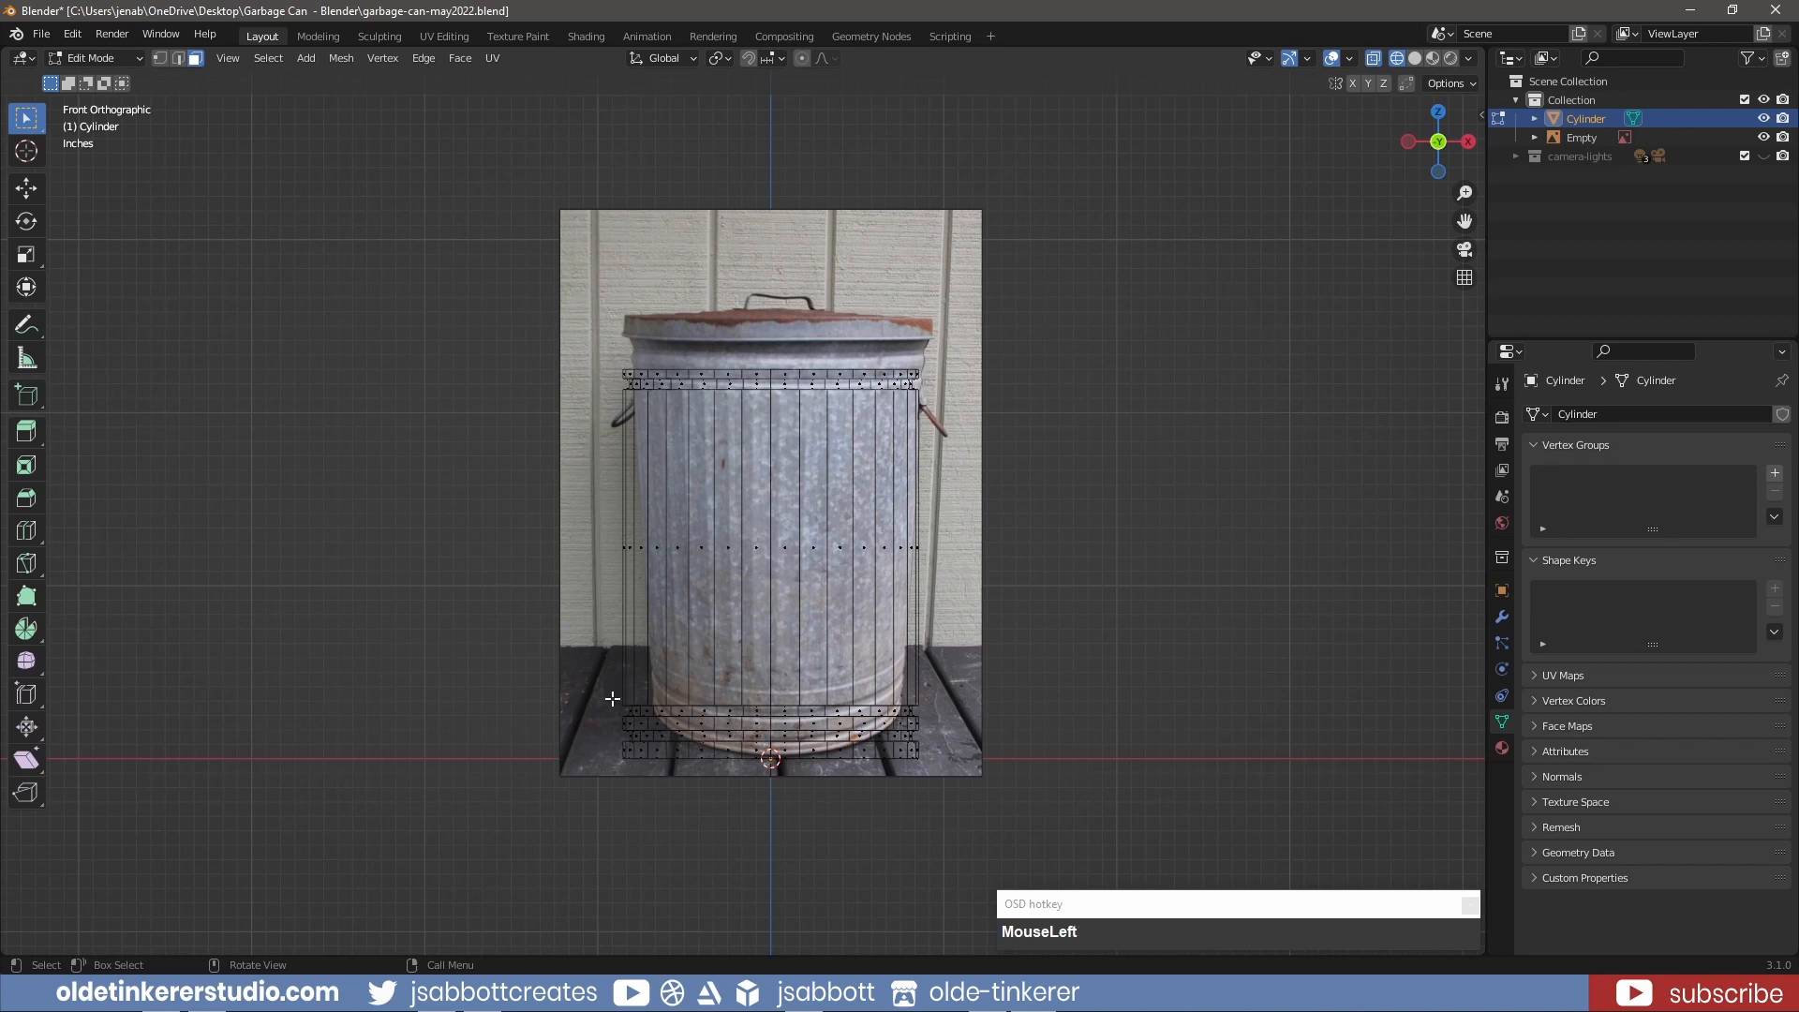
drag(614, 692, 945, 783)
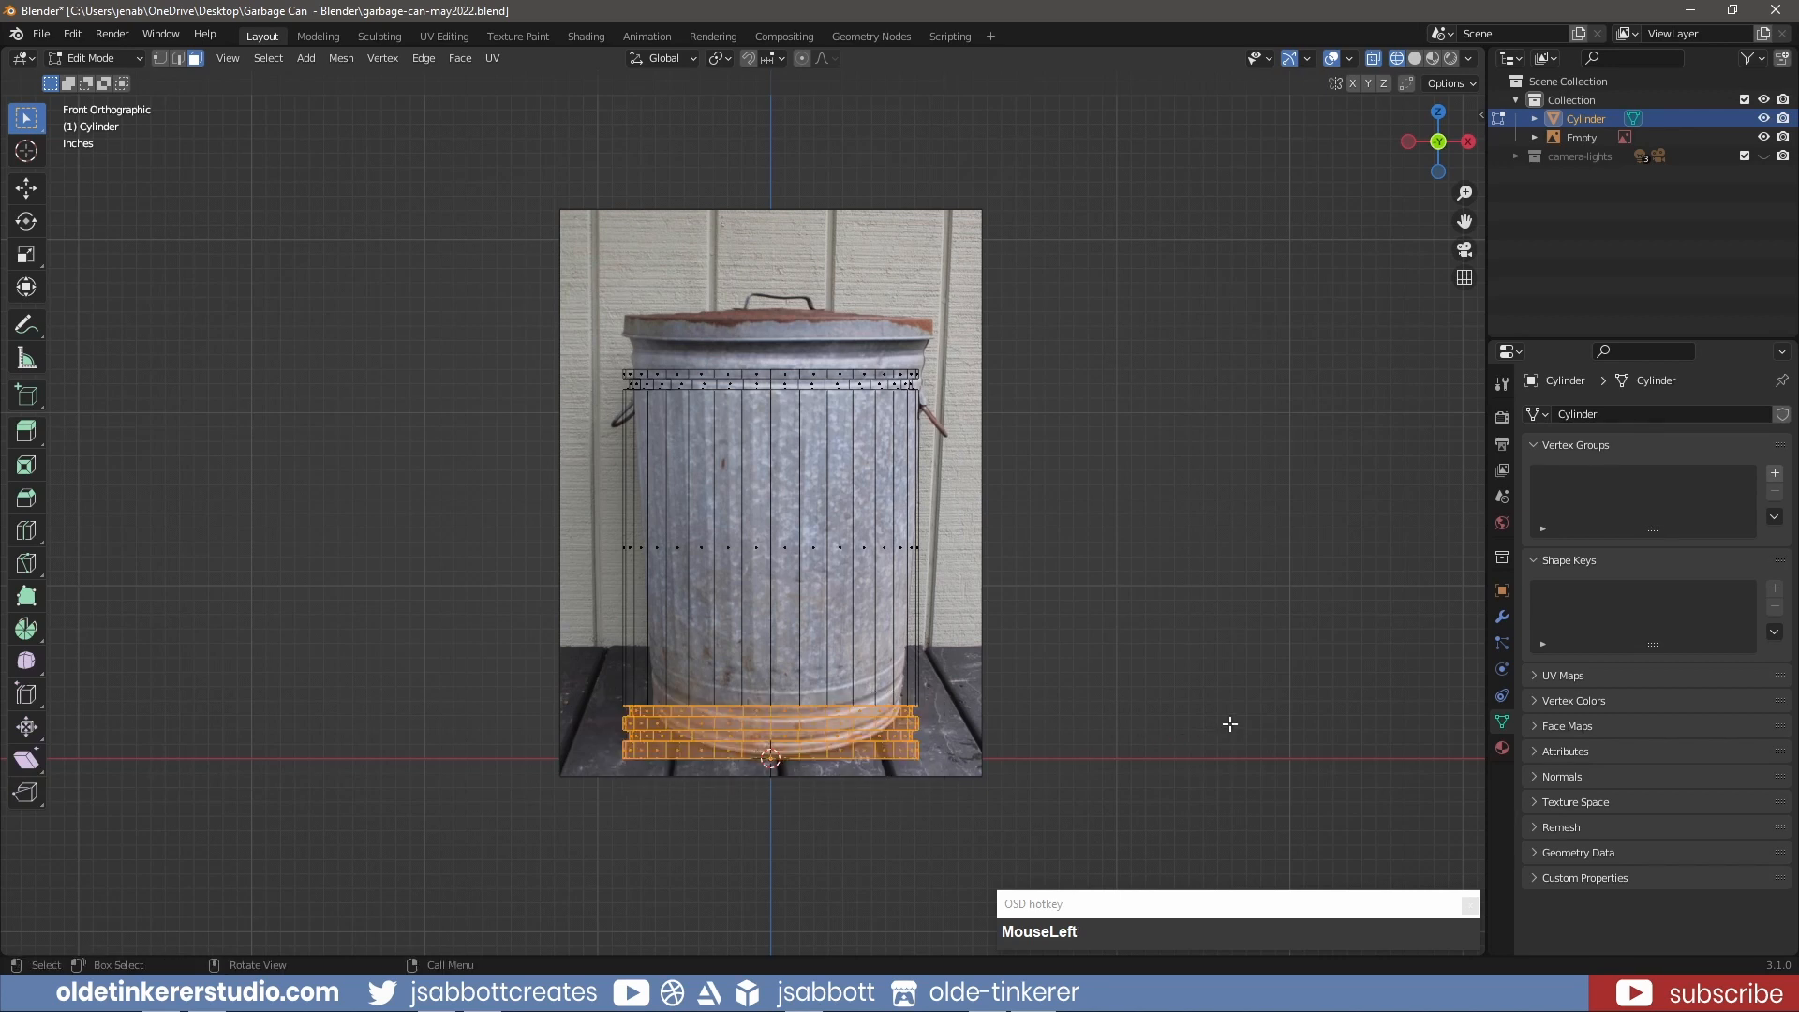
key(s)
key(shift+z)
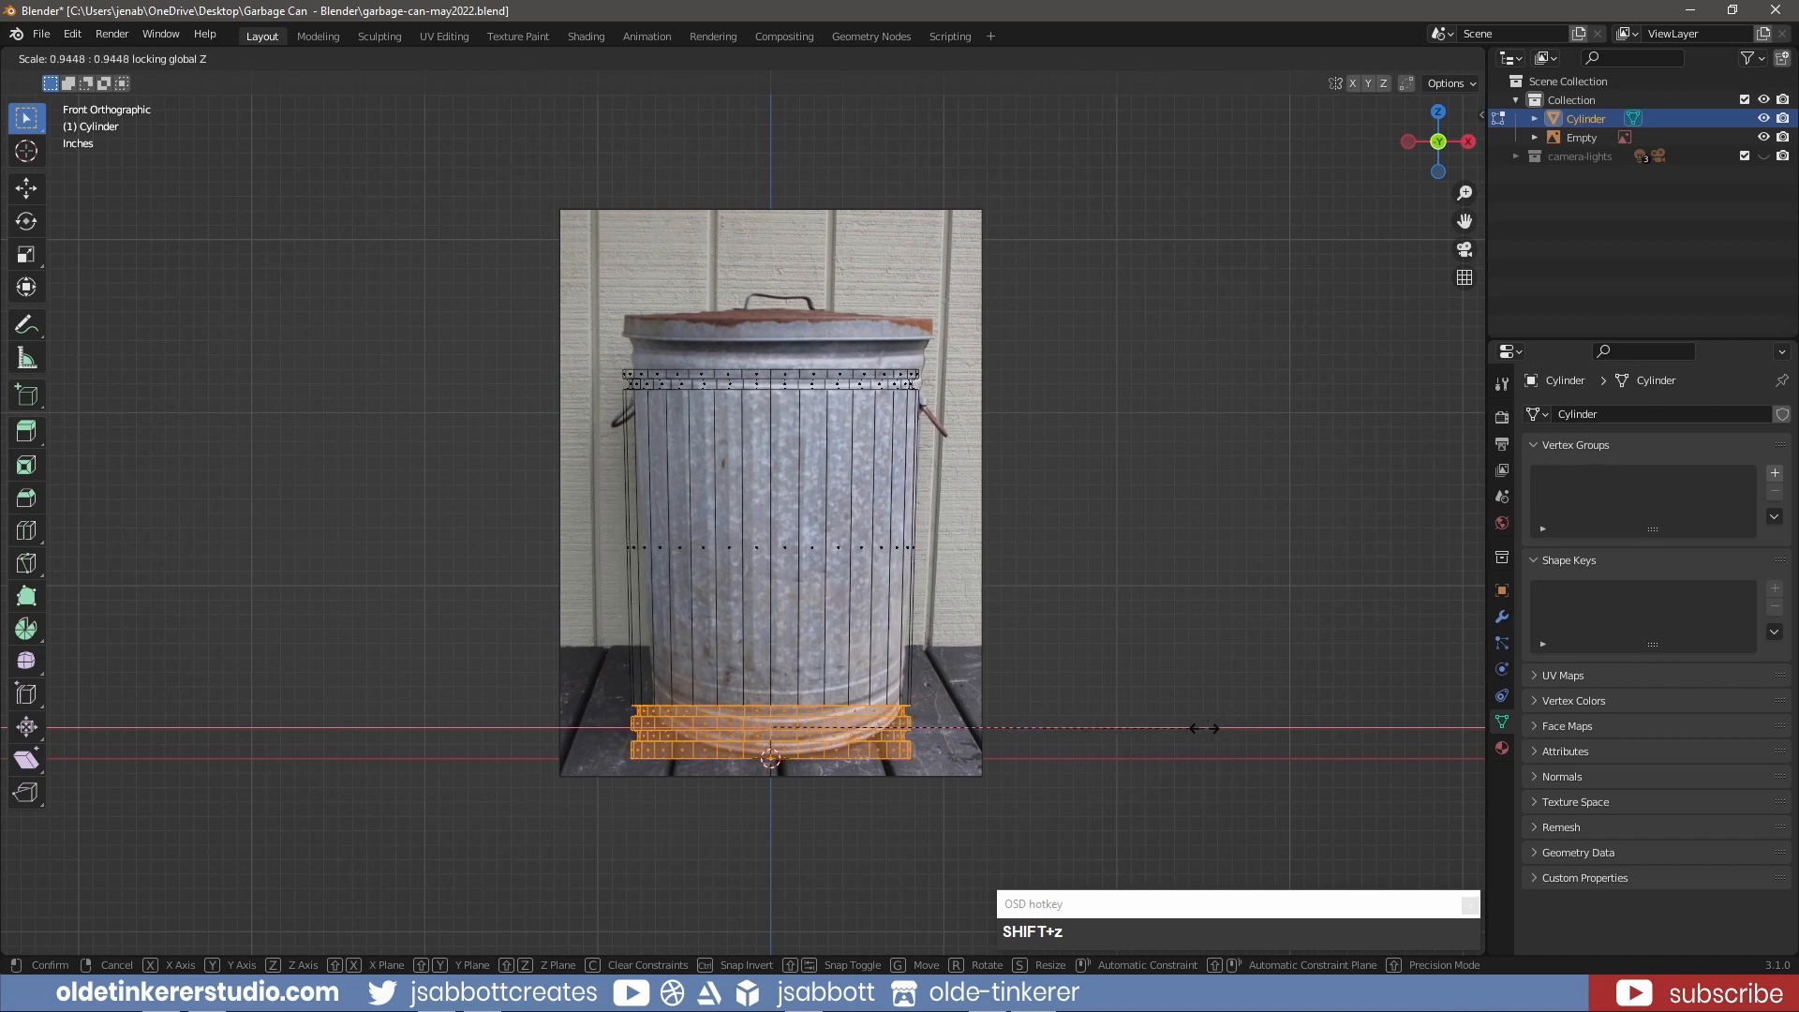
click(1200, 727)
click(1419, 58)
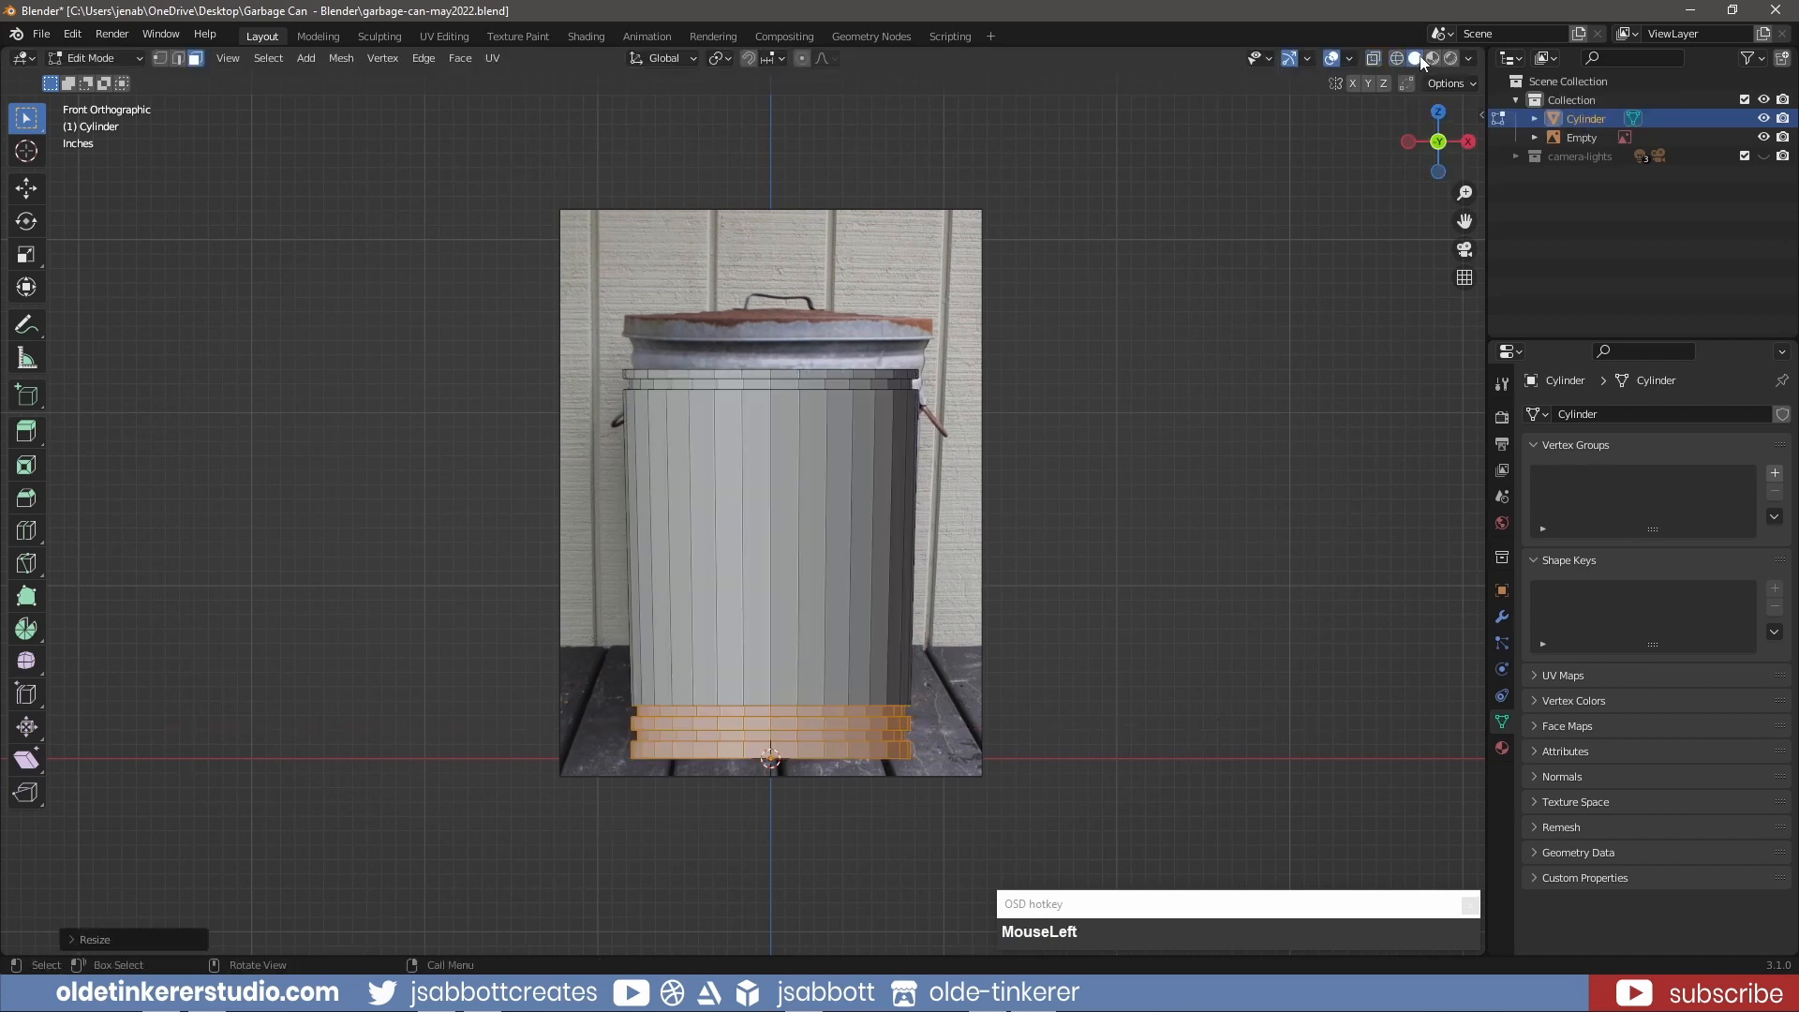
click(1206, 551)
middle_drag(1206, 552, 785, 546)
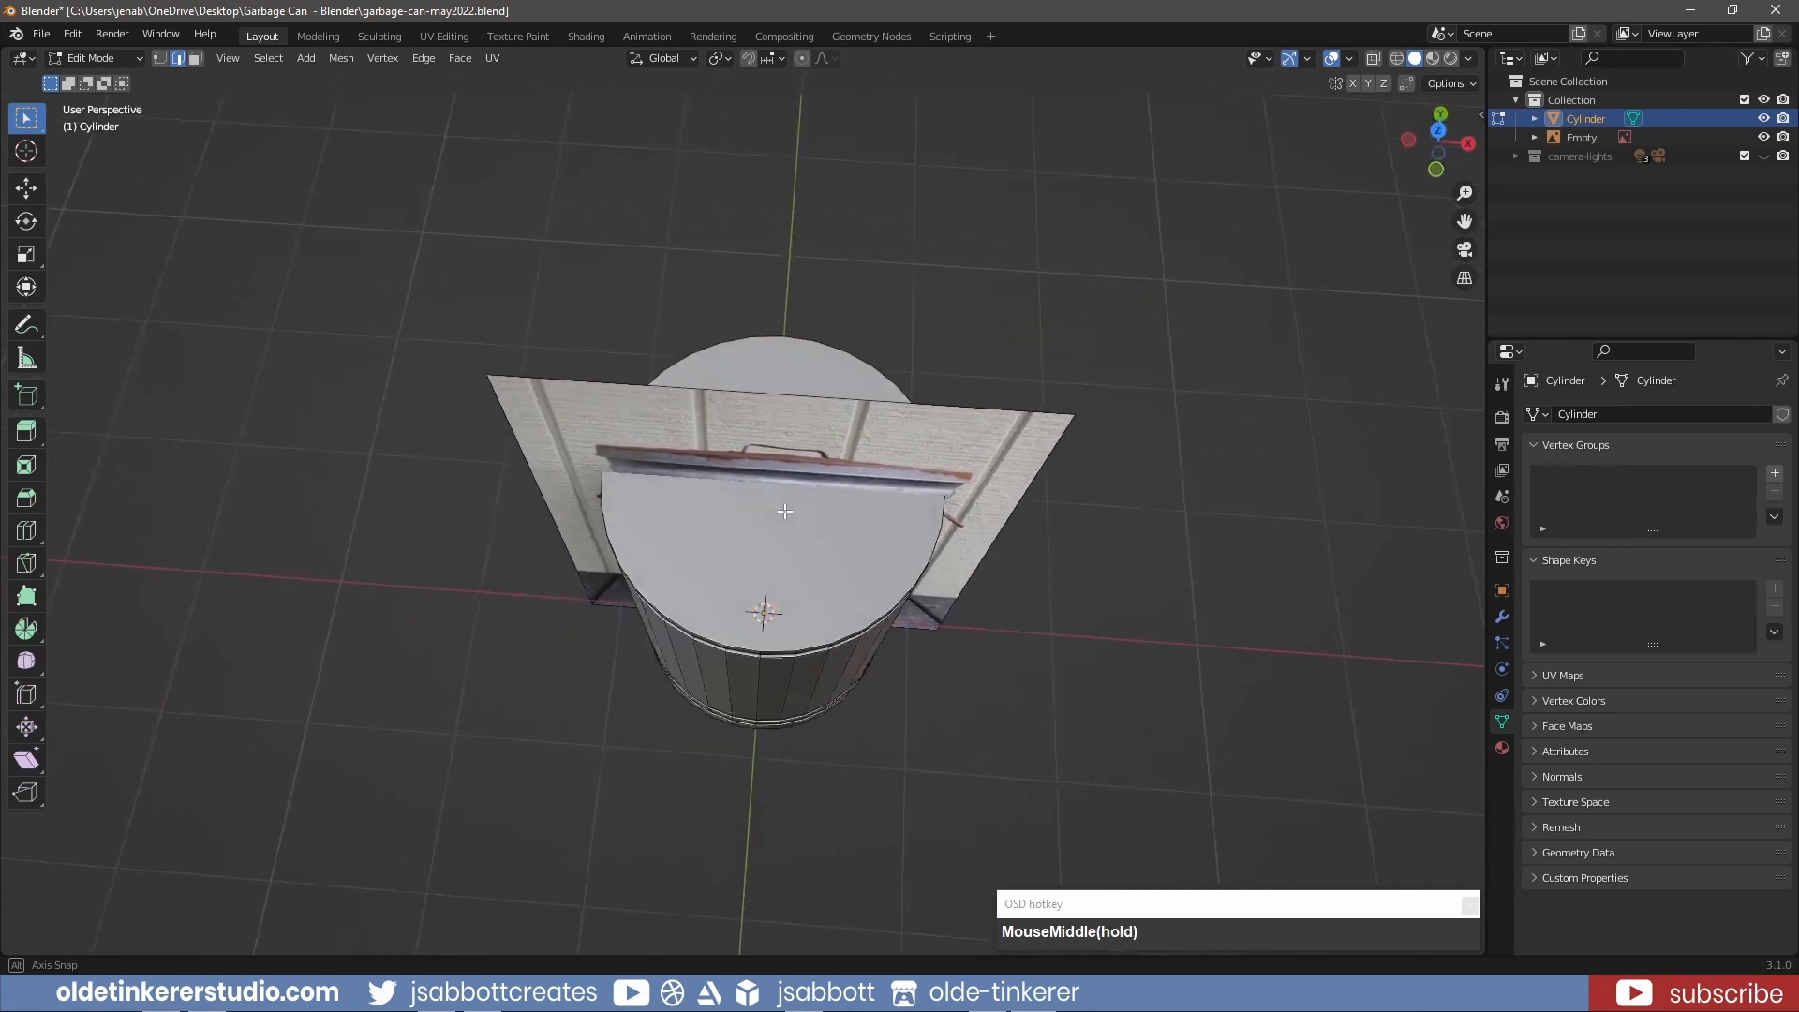
- Inset the cylinder's top face by about 0.04 ft to form the can's rim
click(785, 545)
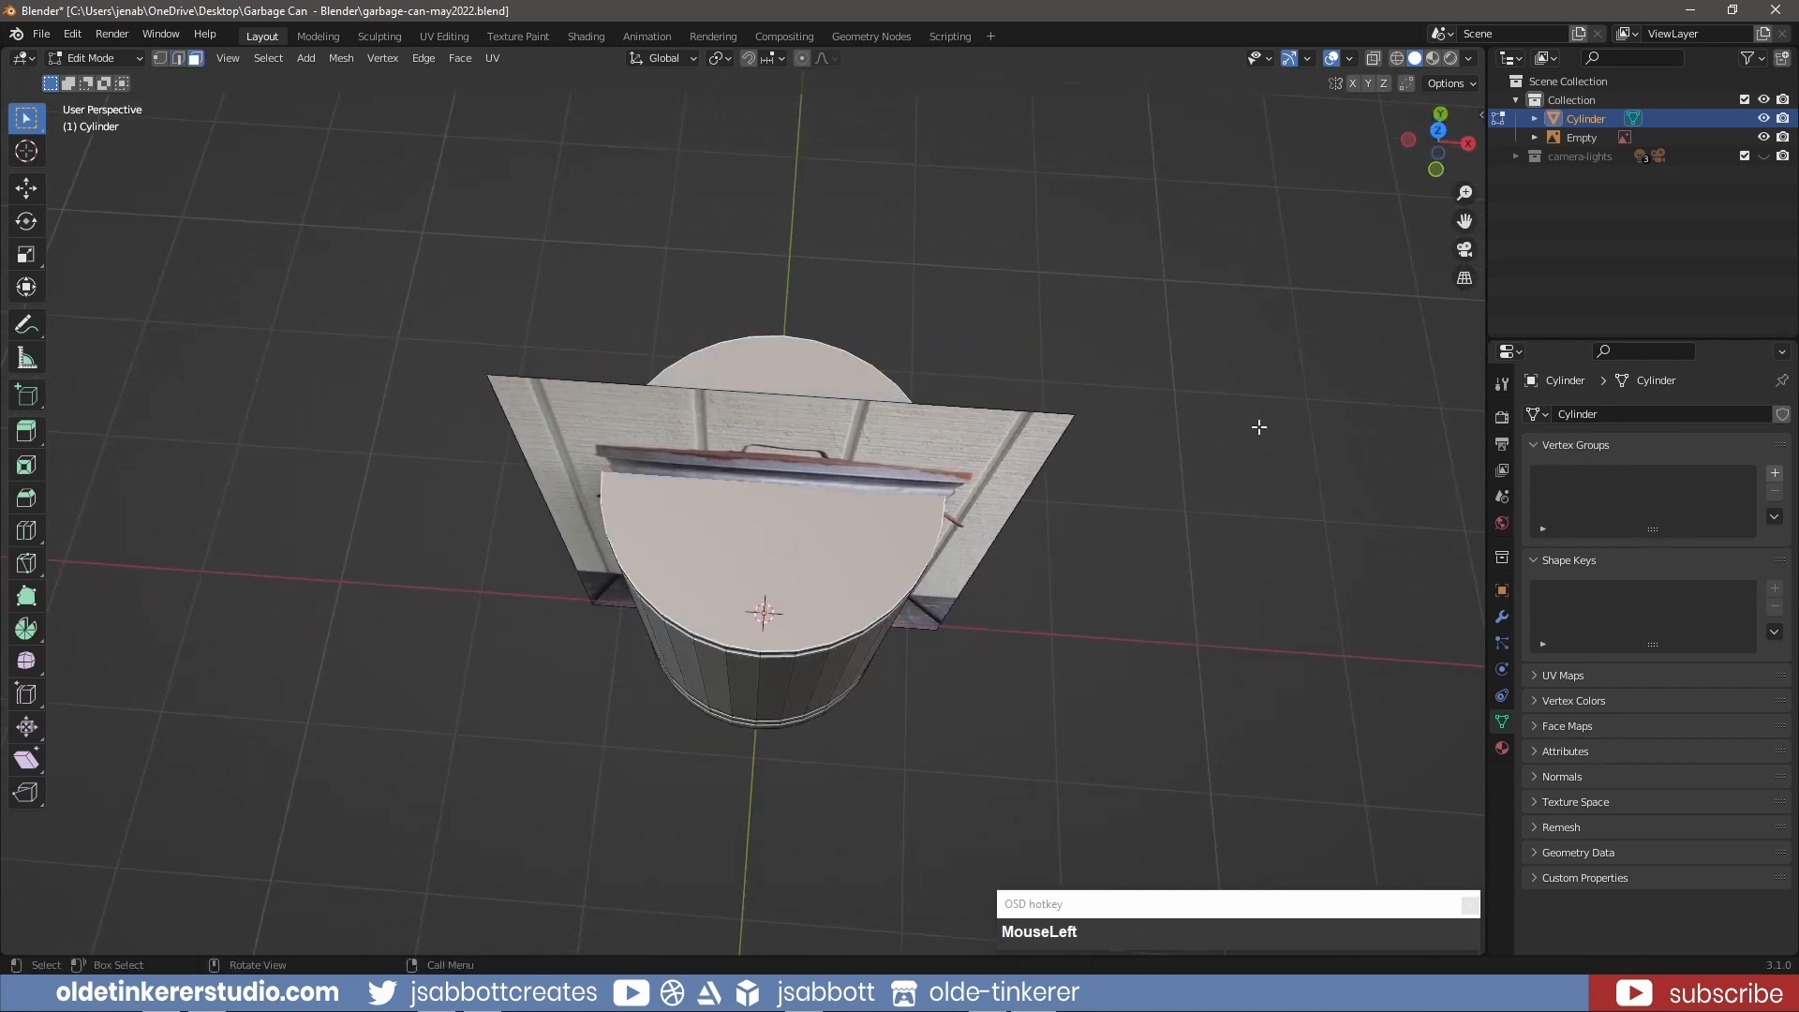
key(i)
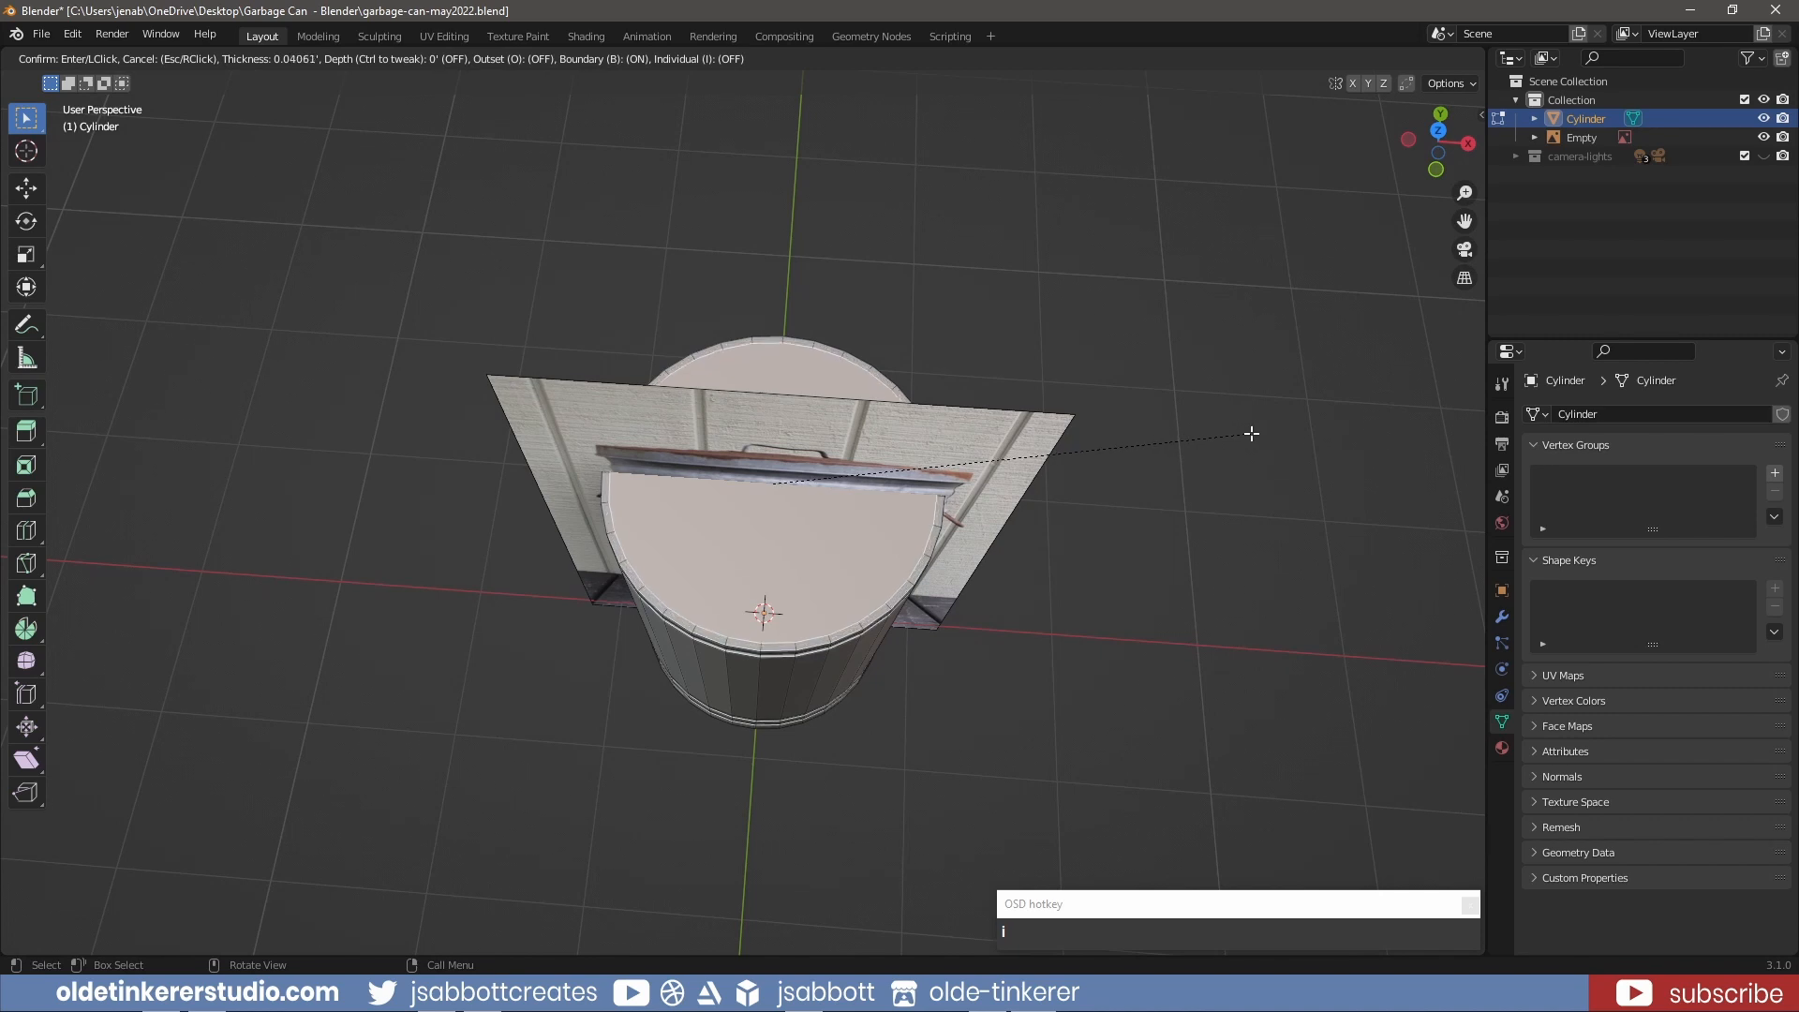
click(1250, 435)
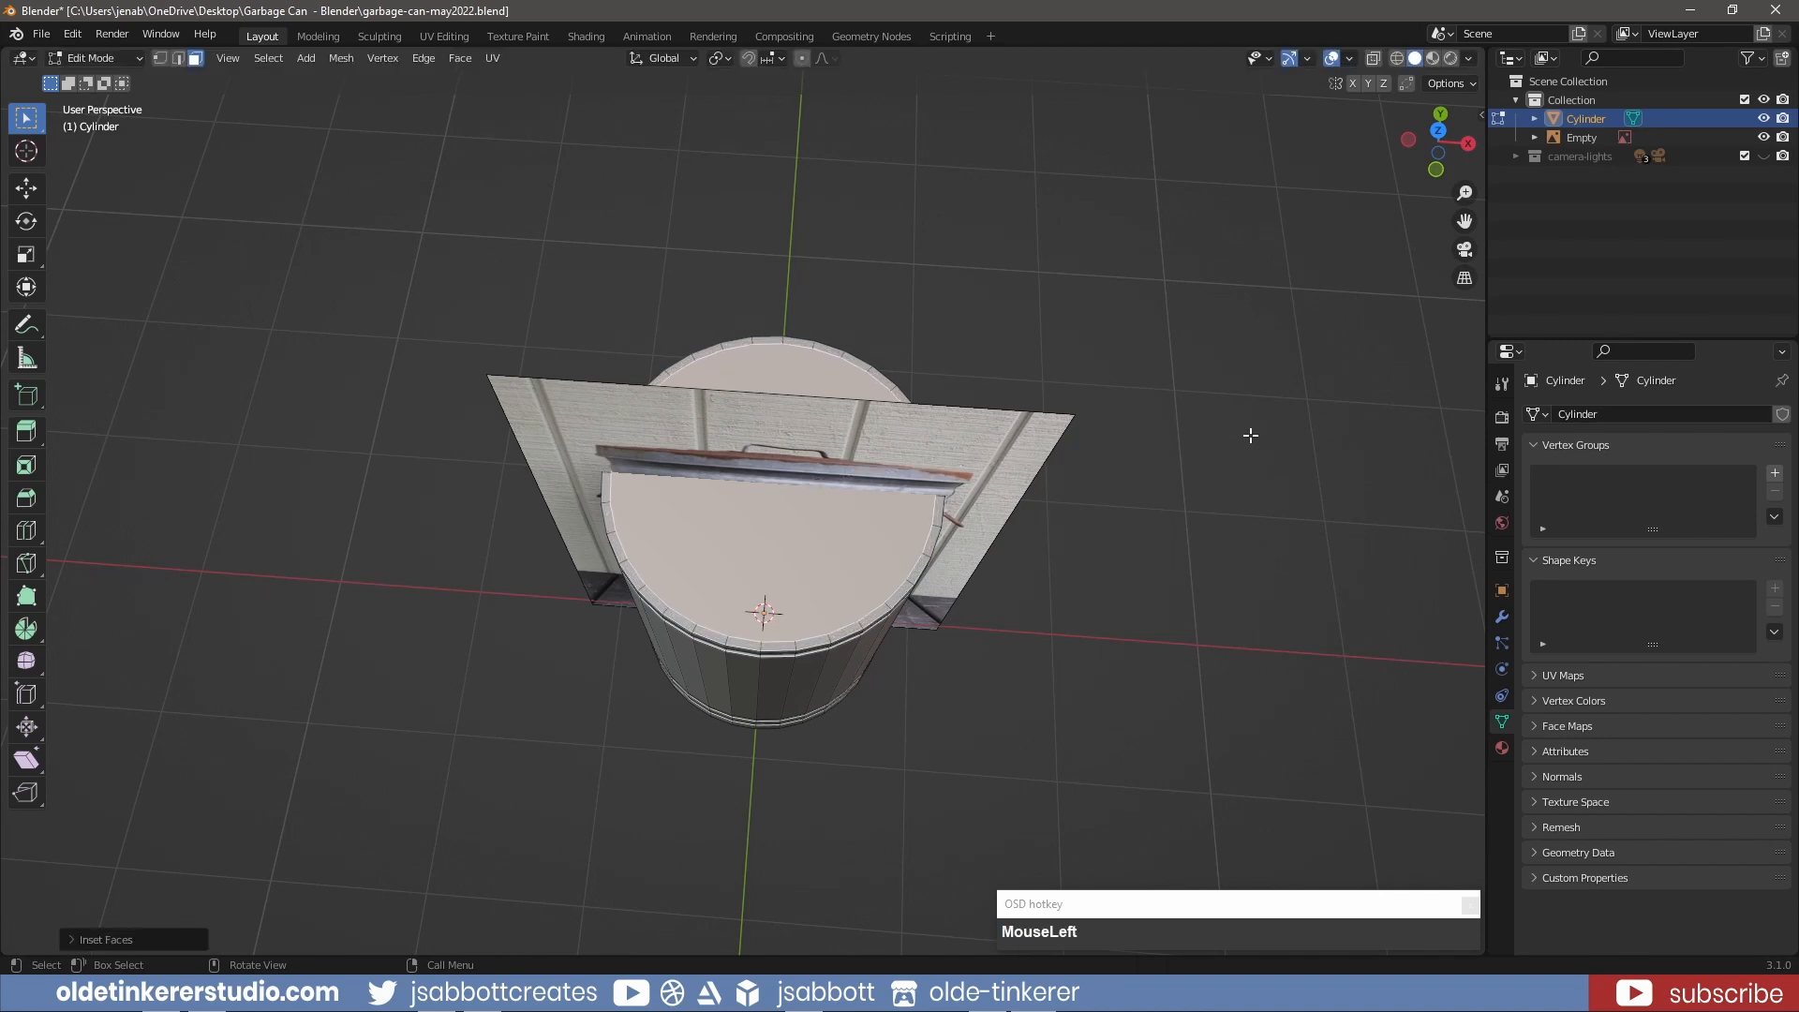
- Extrude the inset top face down to just above the can's base and scale it slightly inward in X and Y only
key(KP_1)
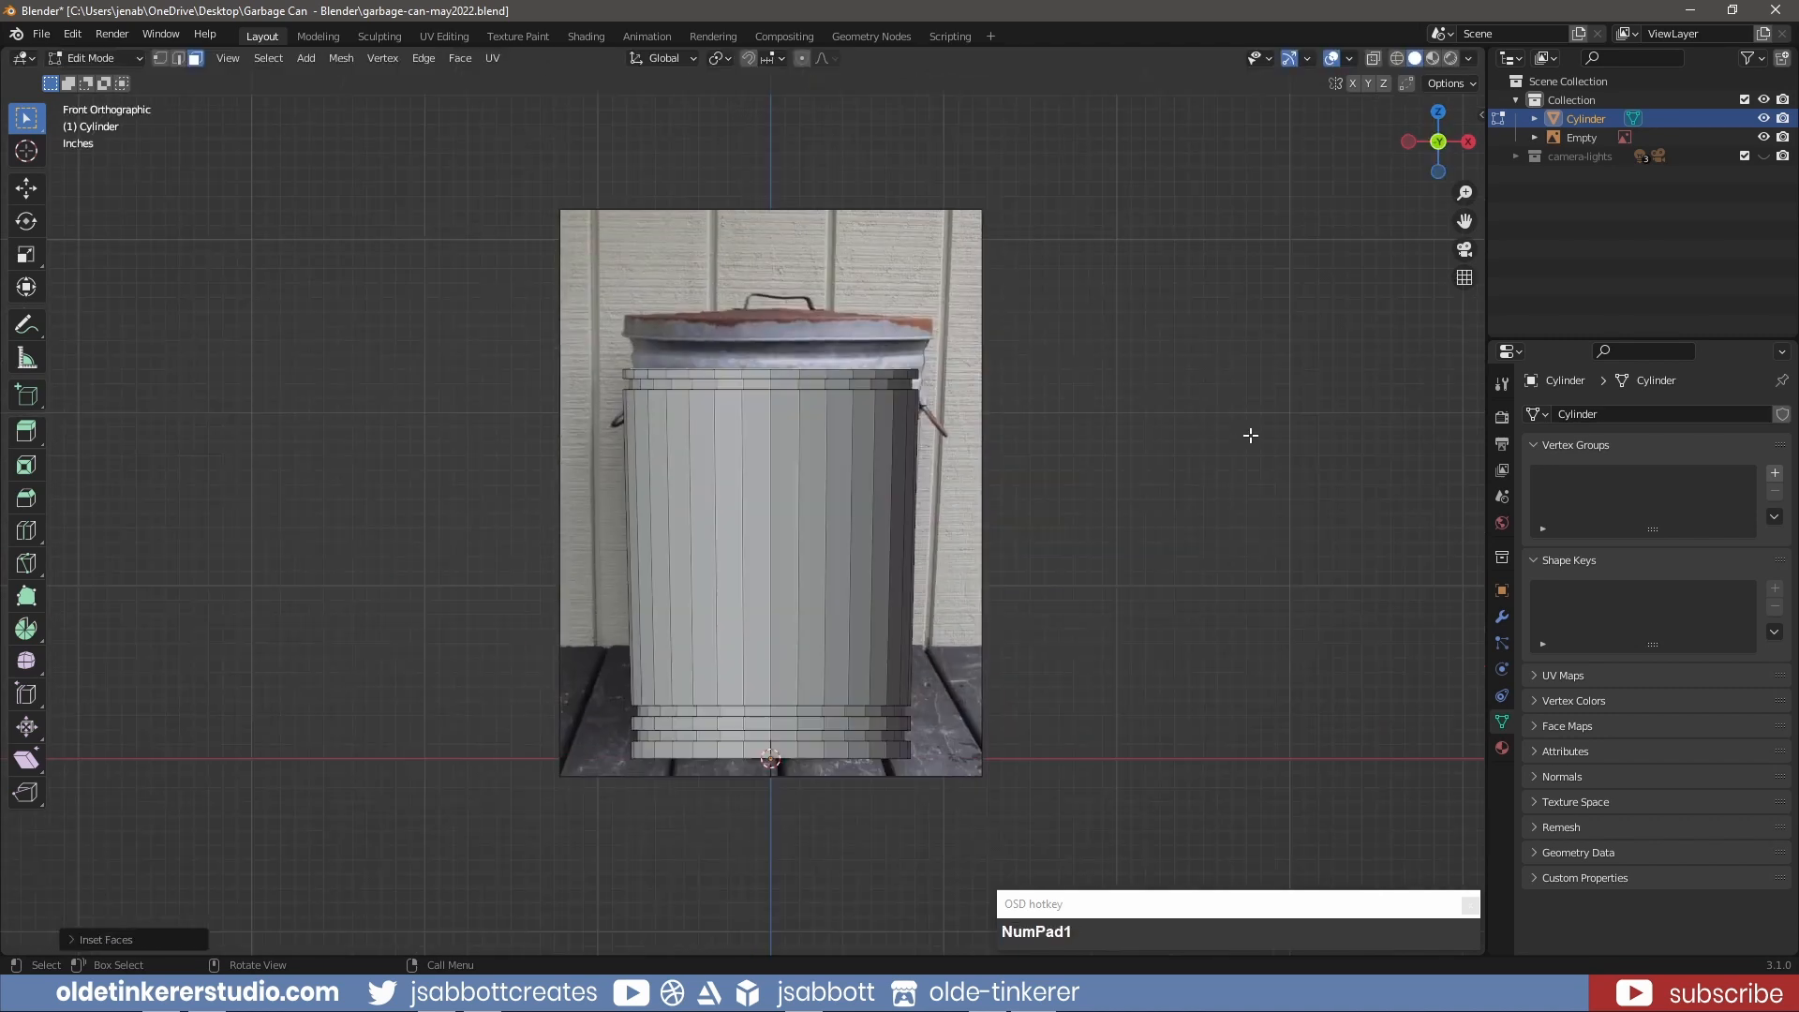
click(1394, 60)
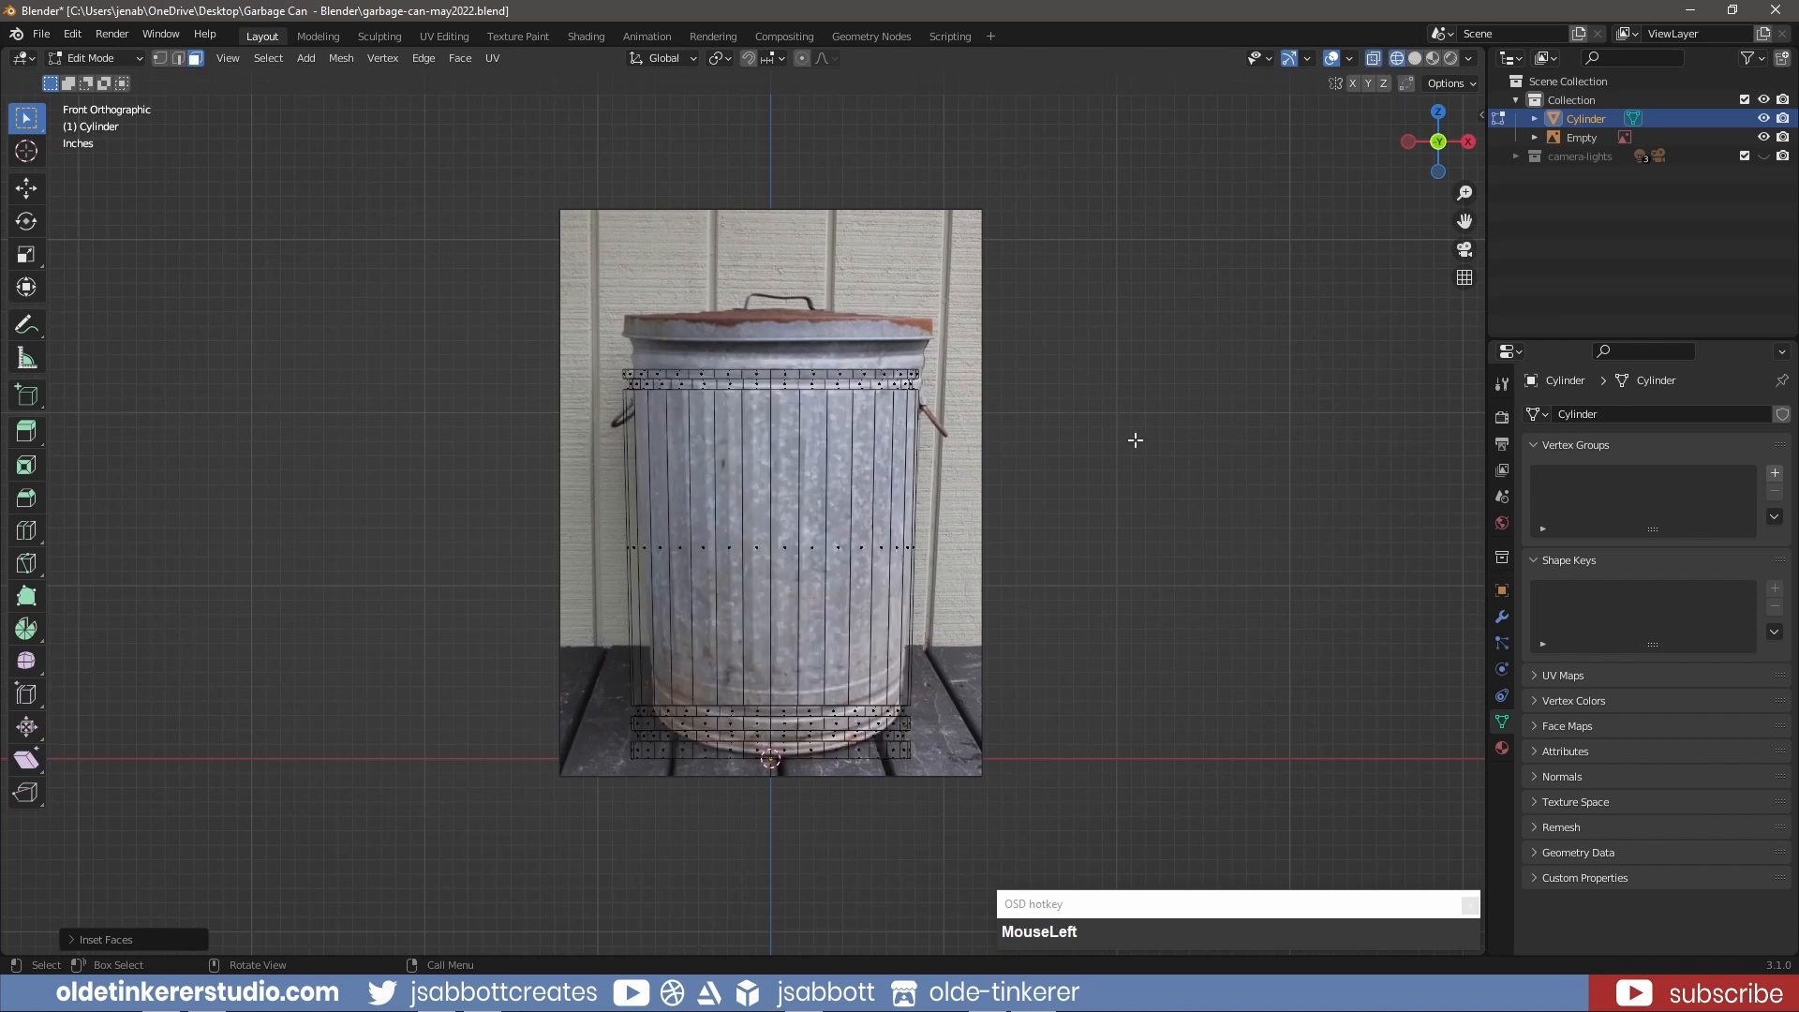
key(e)
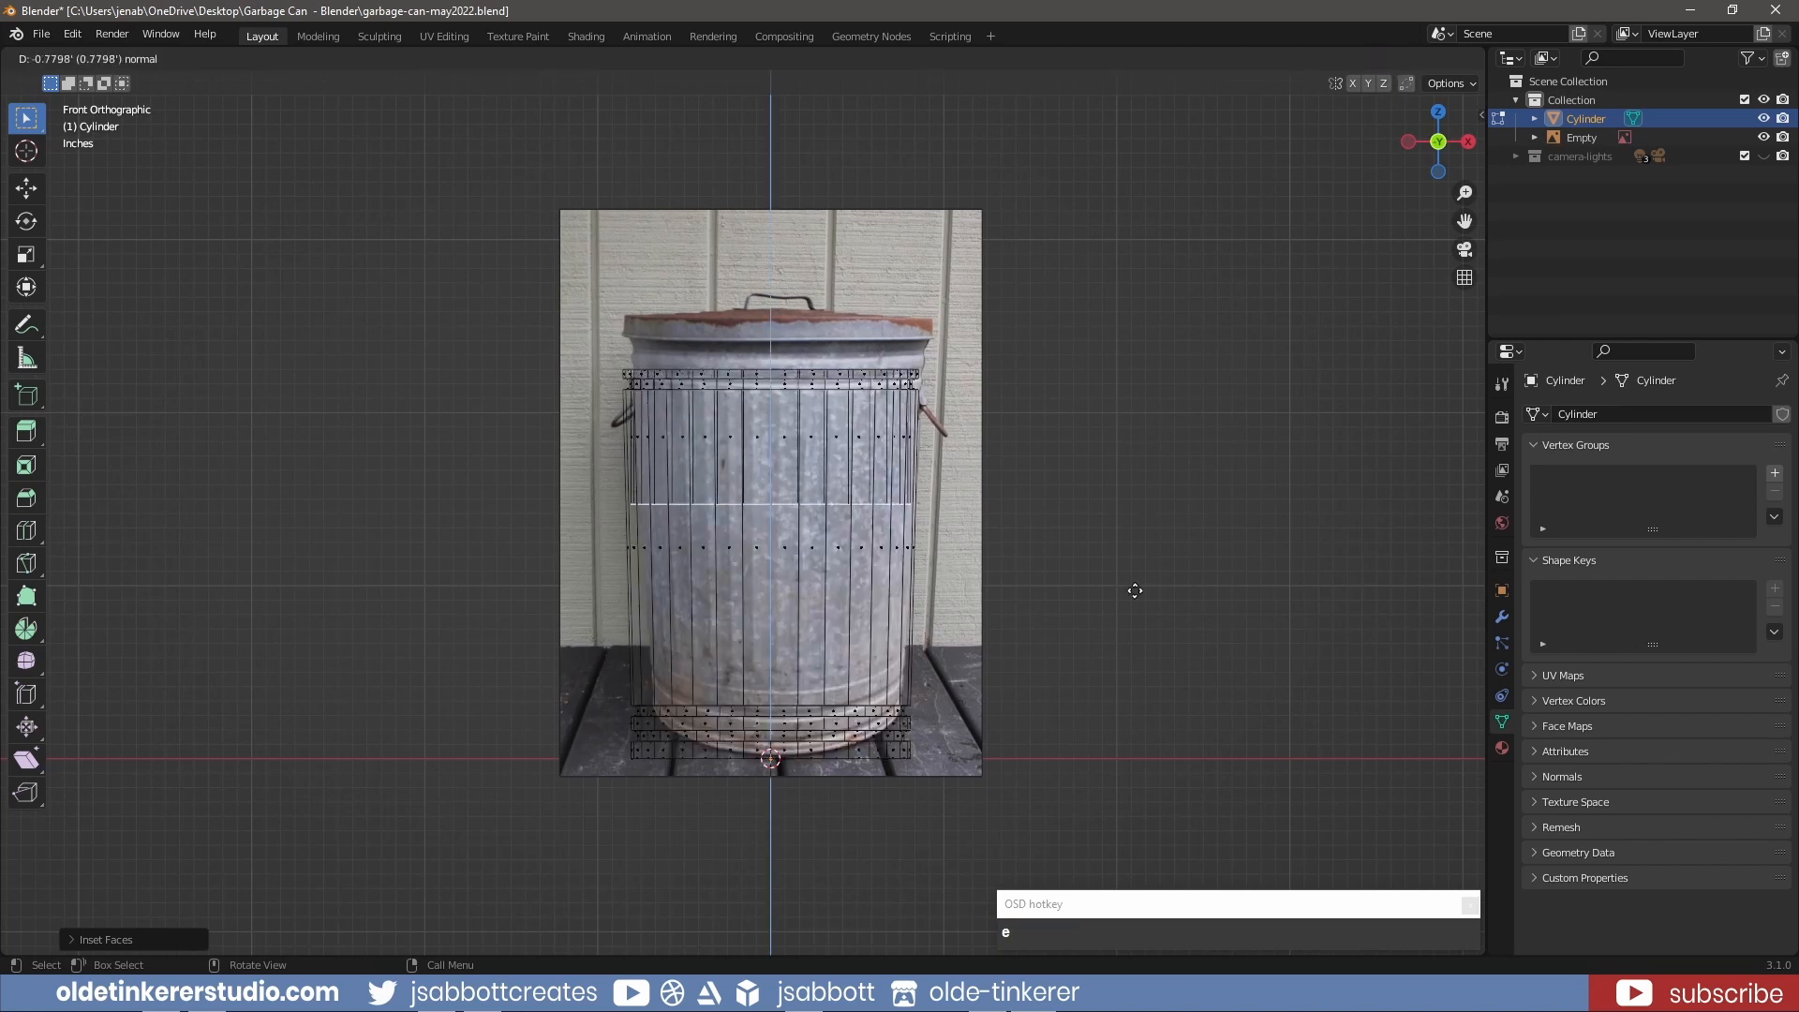
click(1145, 795)
key(s)
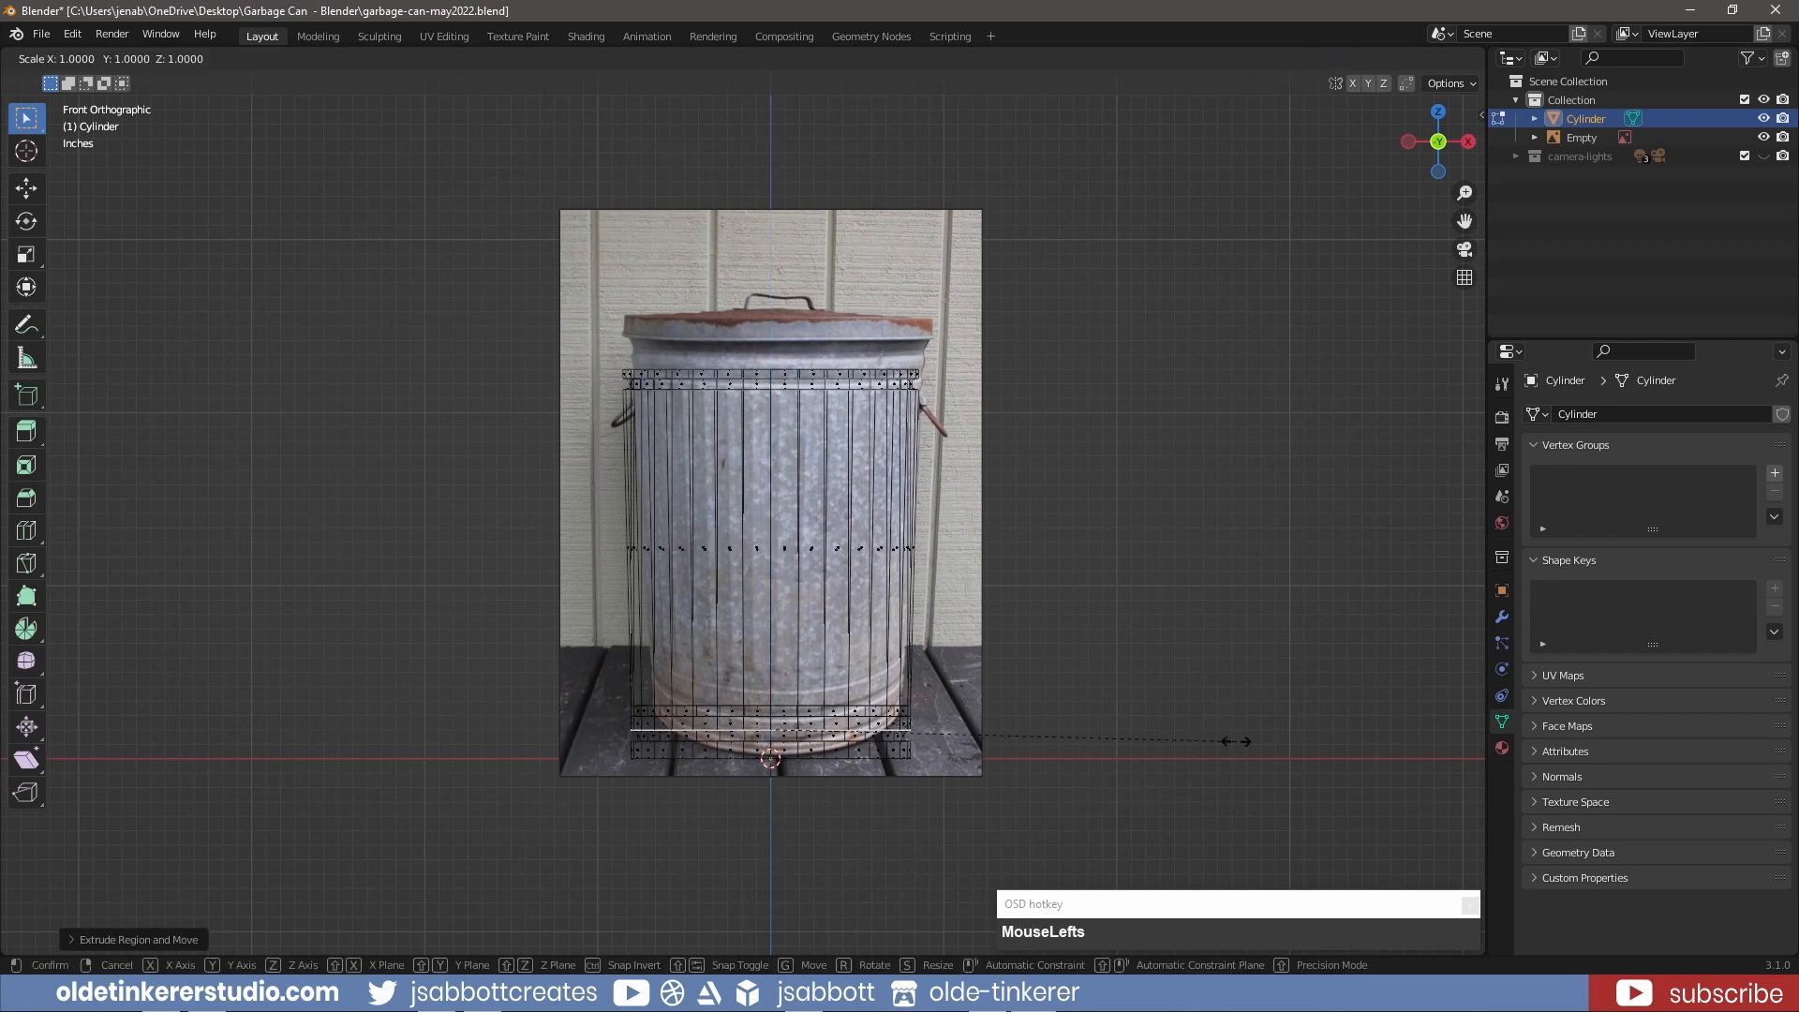
key(shift+z)
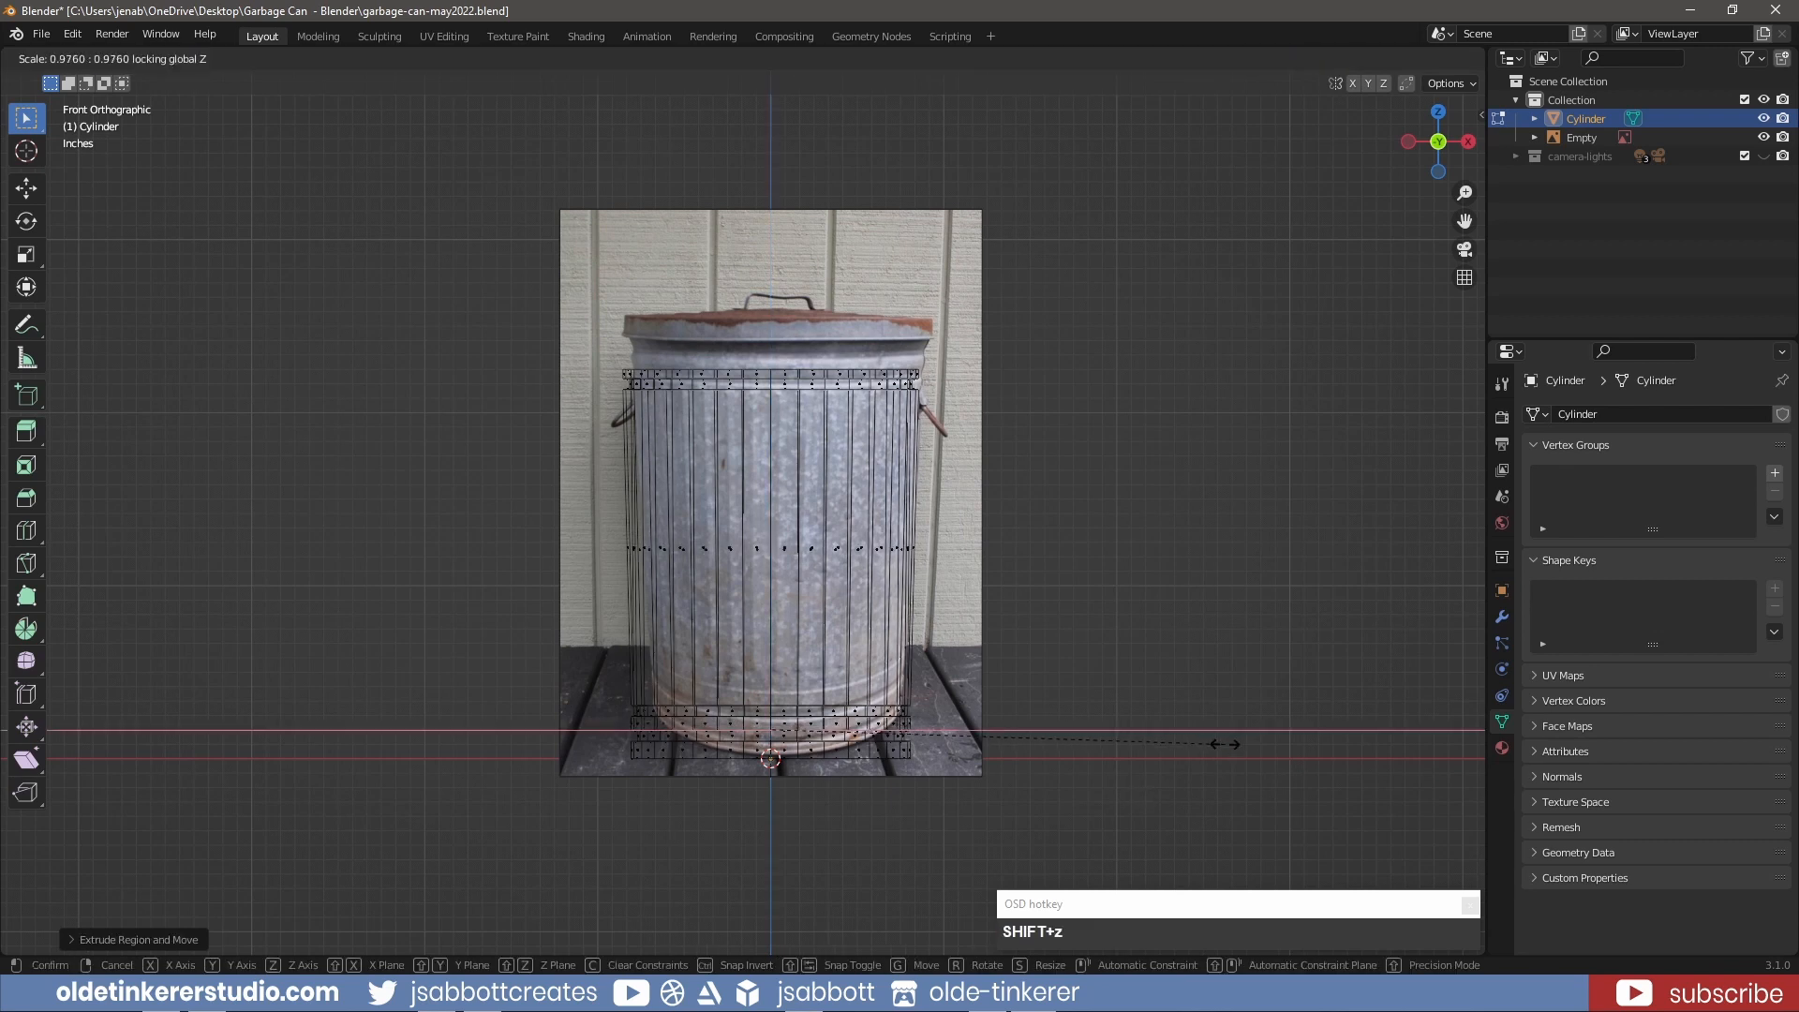
click(1208, 749)
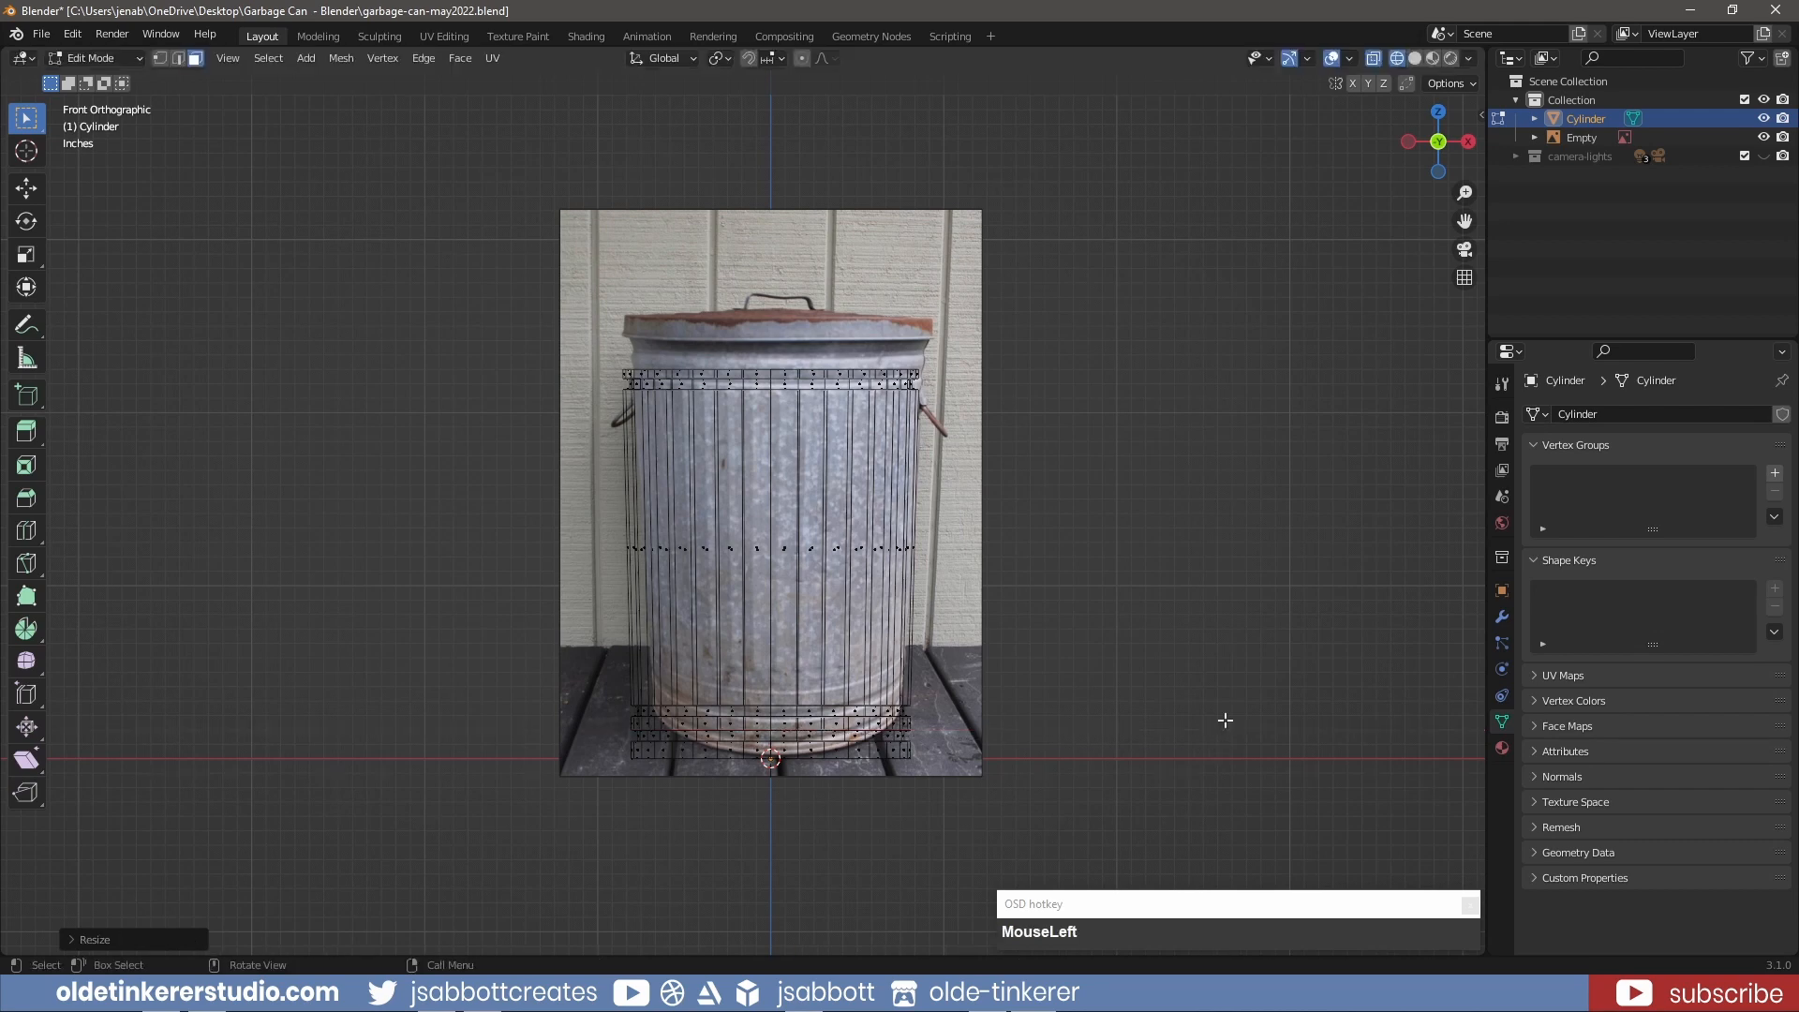
click(1415, 58)
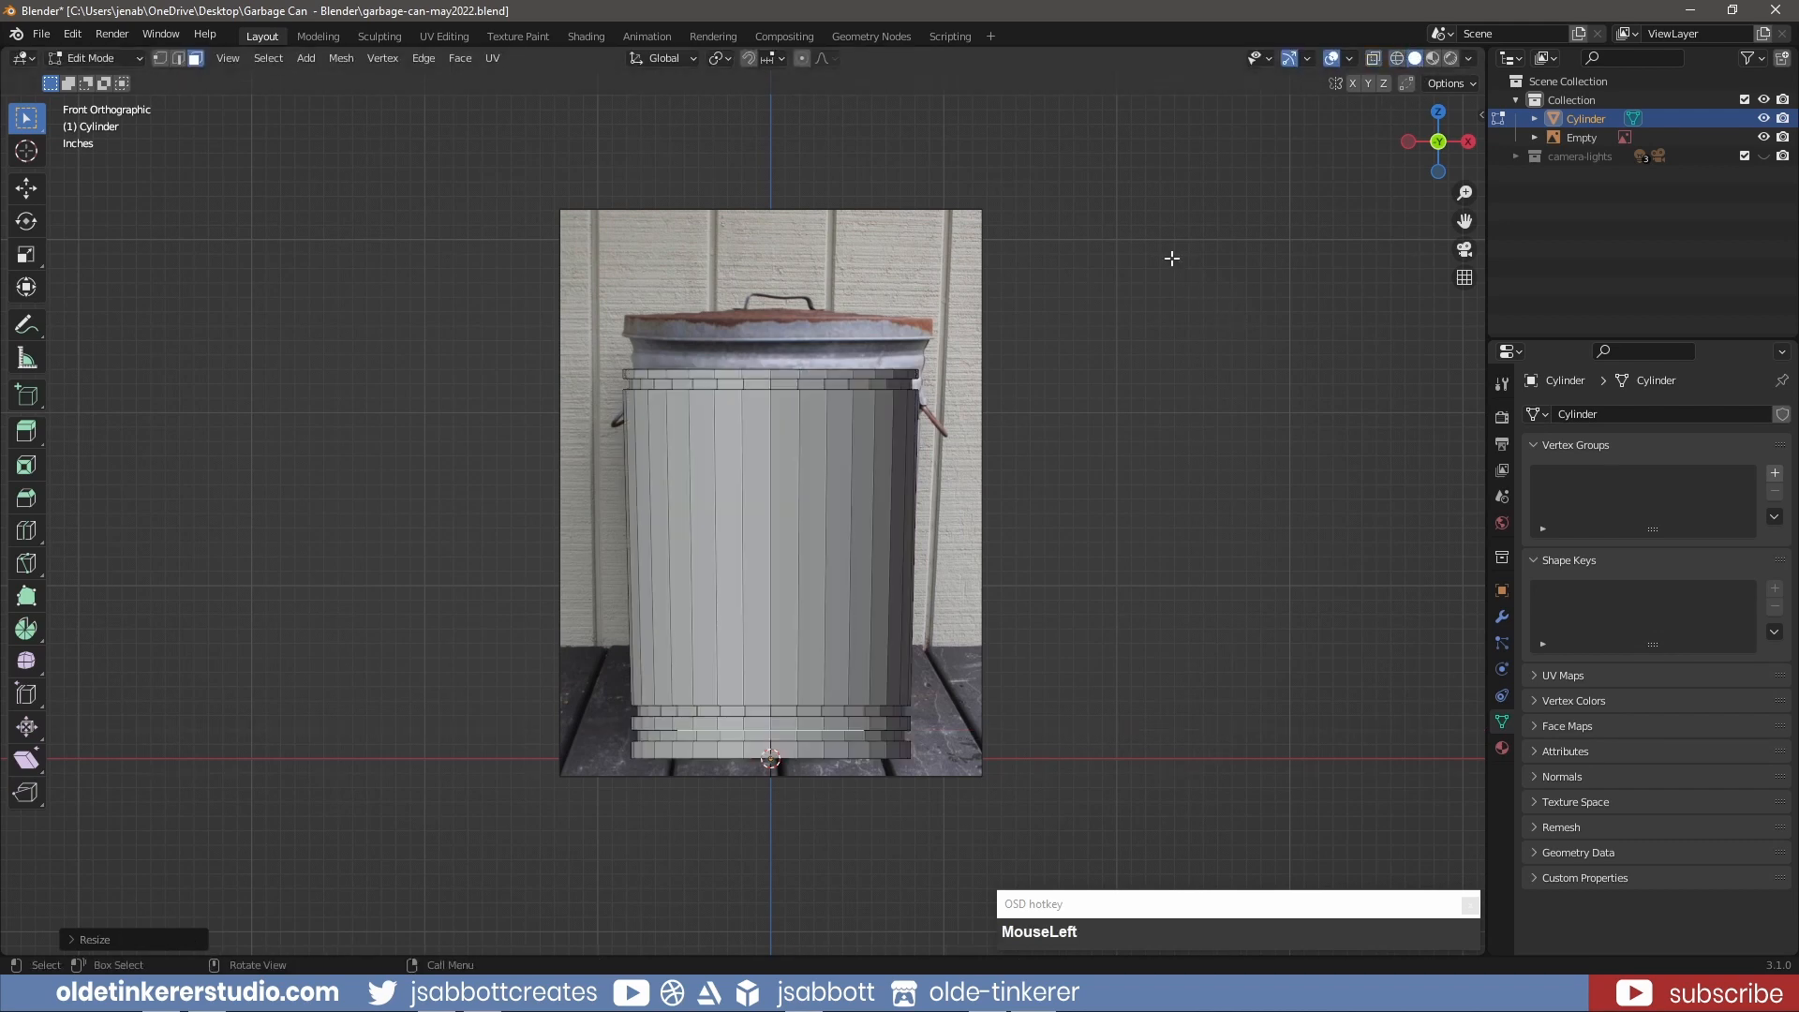
- Duplicate the can's top rim face loop in place and scale the copy to about 1.07 in X and Y only
mouse_move(1173, 260)
middle_down()
mouse_move(1174, 359)
mouse_move(1147, 375)
middle_up()
alt+click(864, 485)
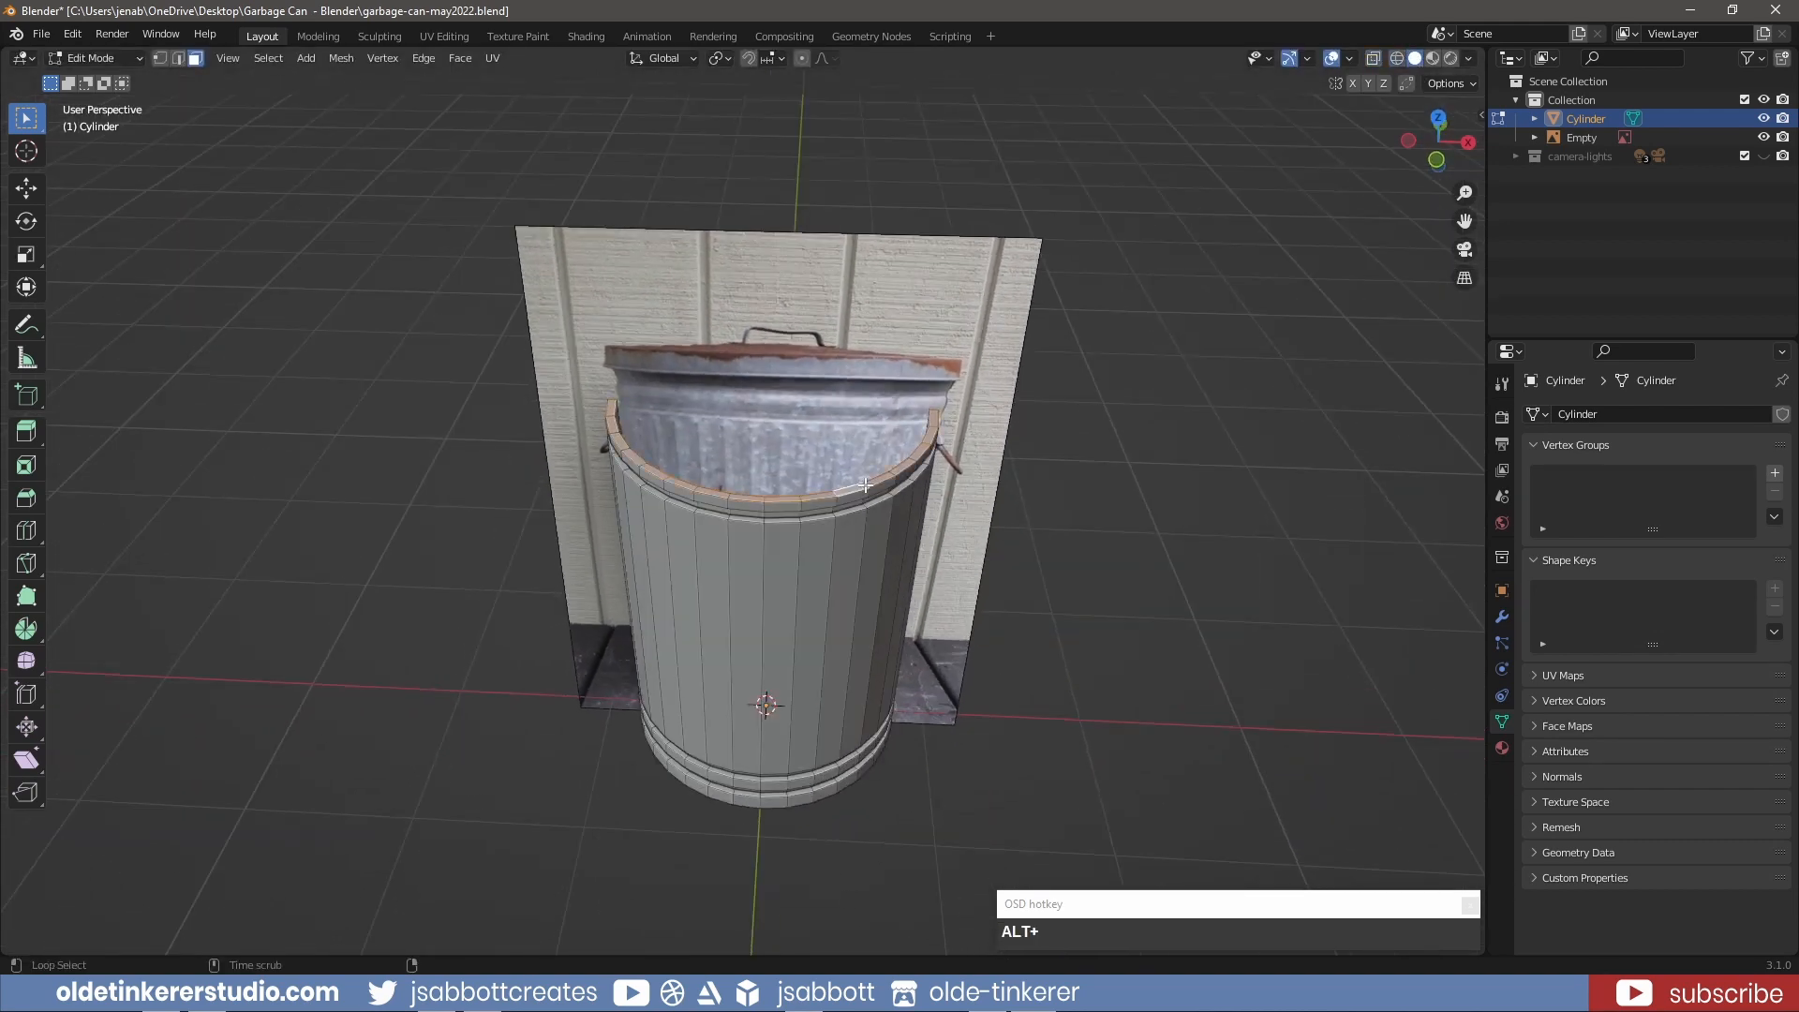
key(shift)
key(shift+d)
right_click(1156, 483)
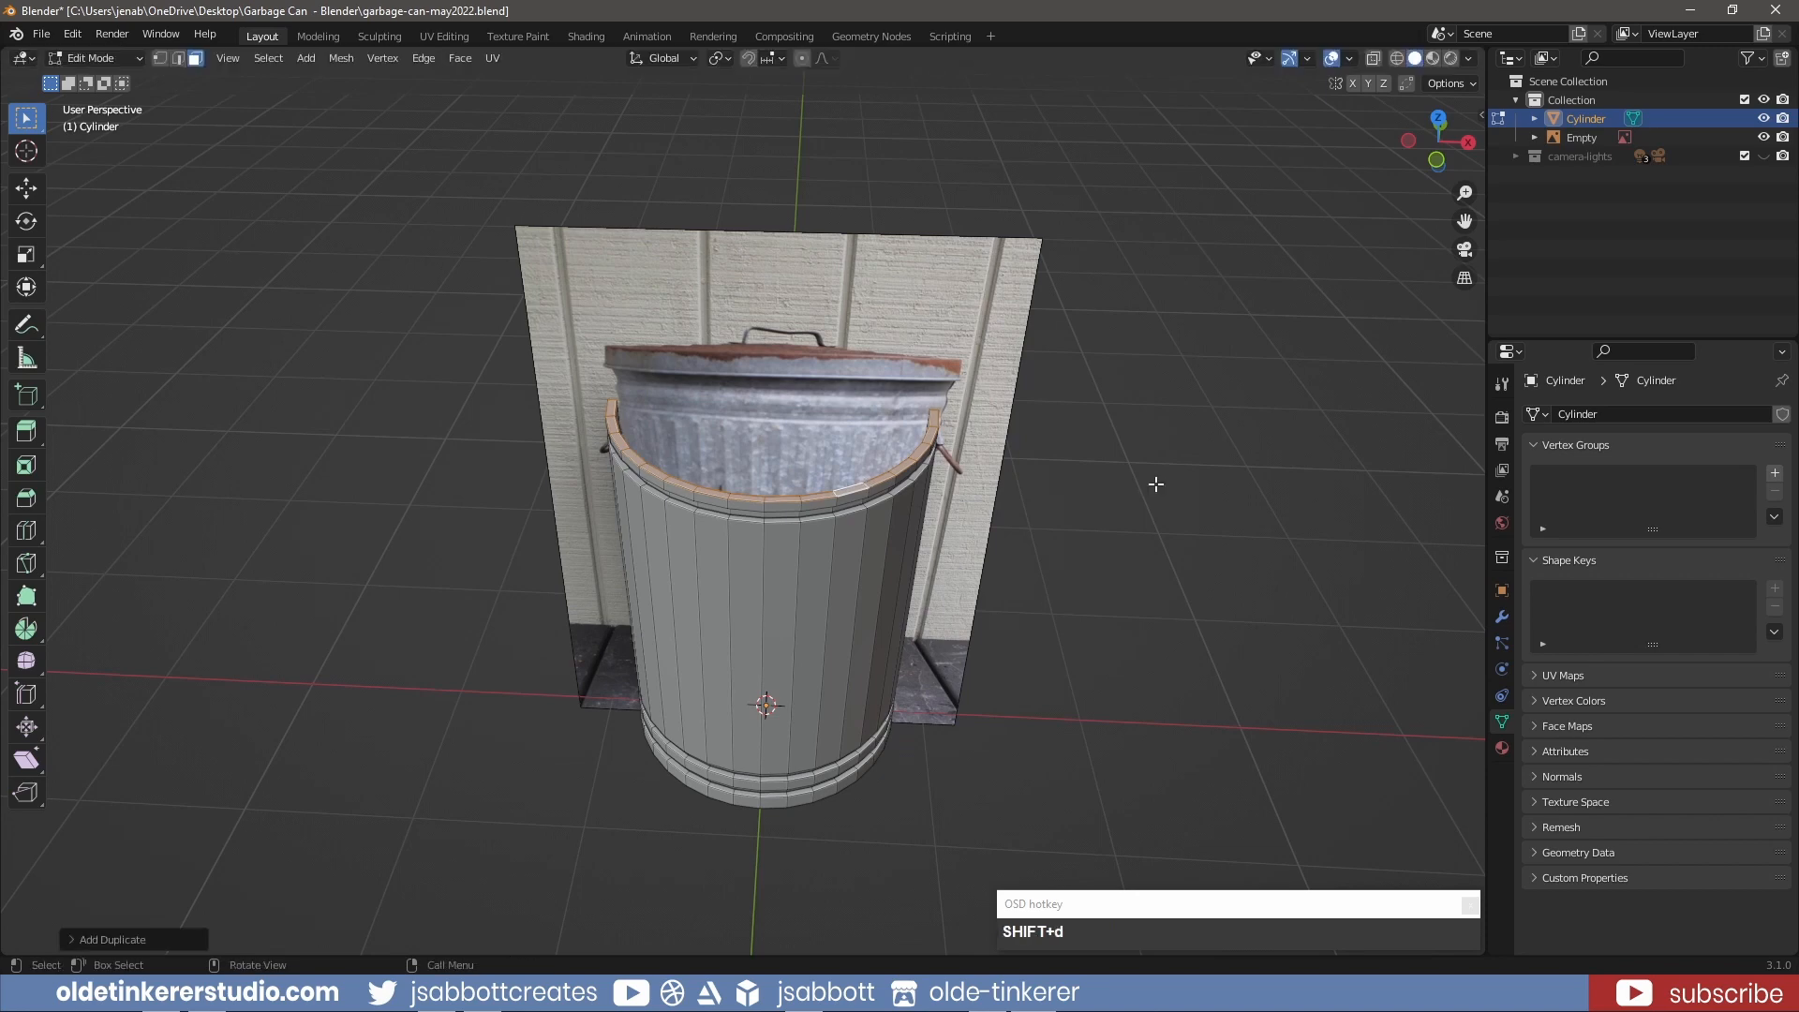
key(KP_1)
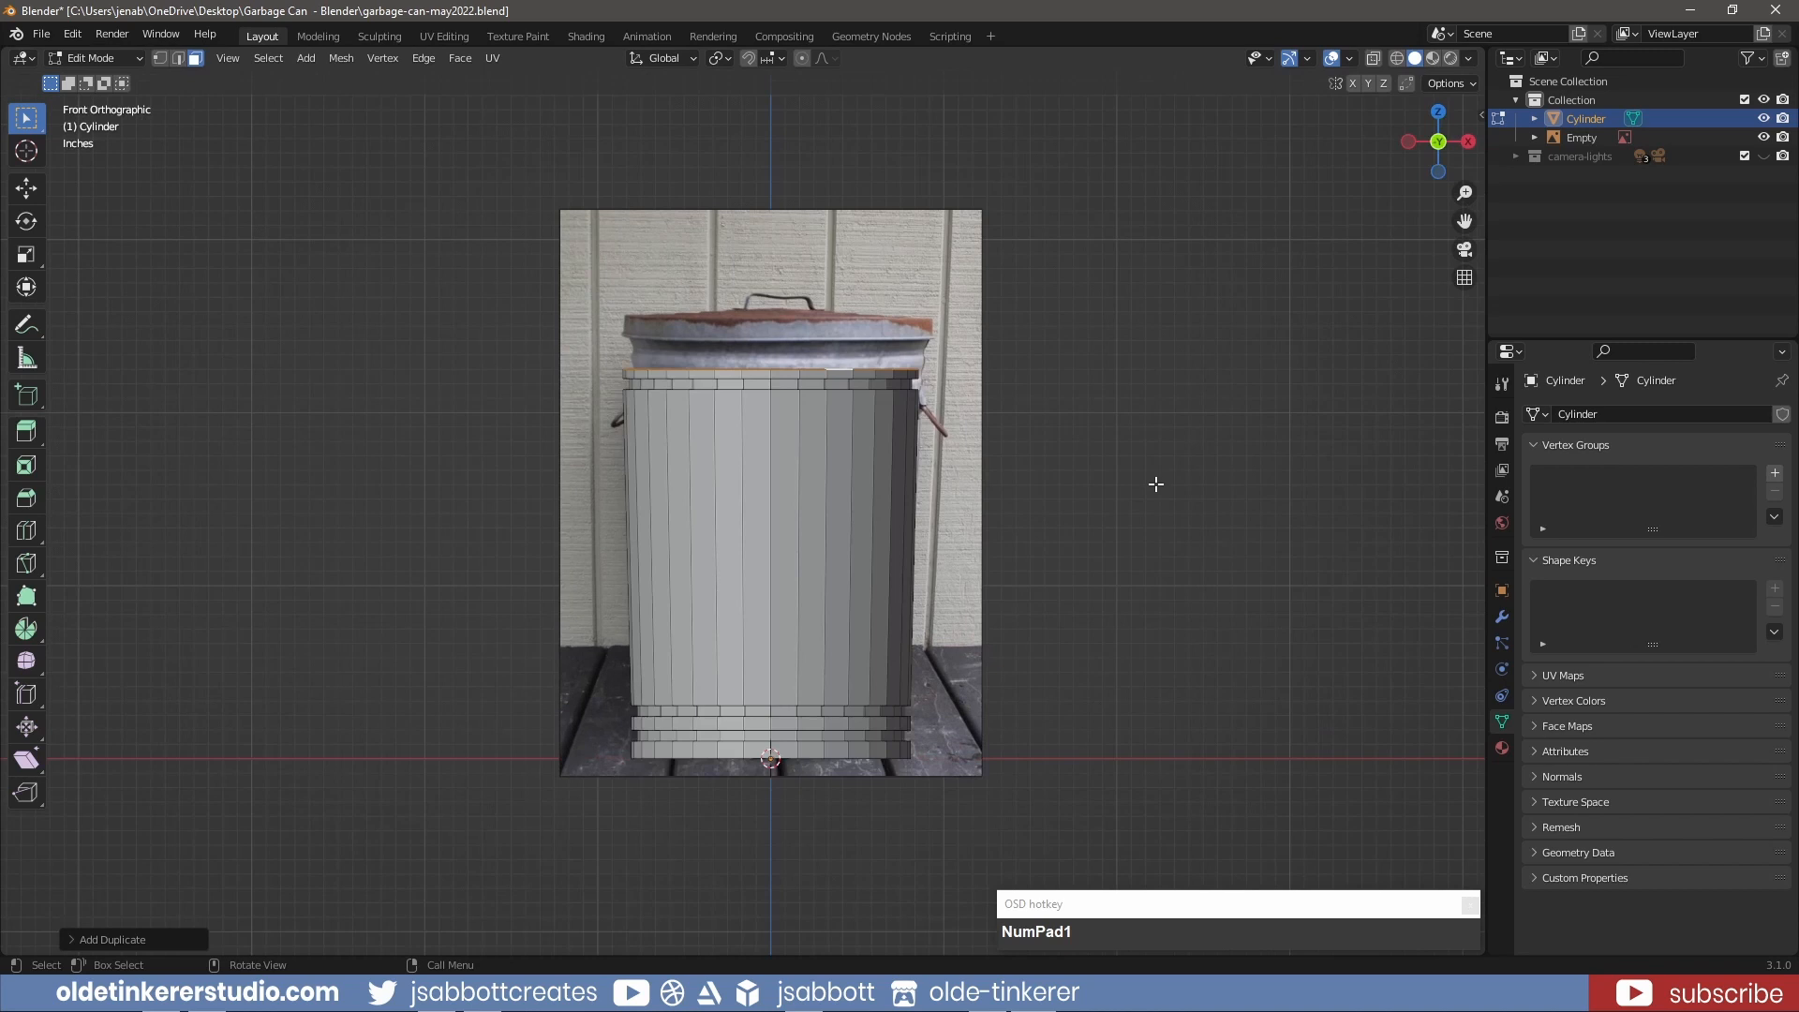
key(s)
key(shift+z)
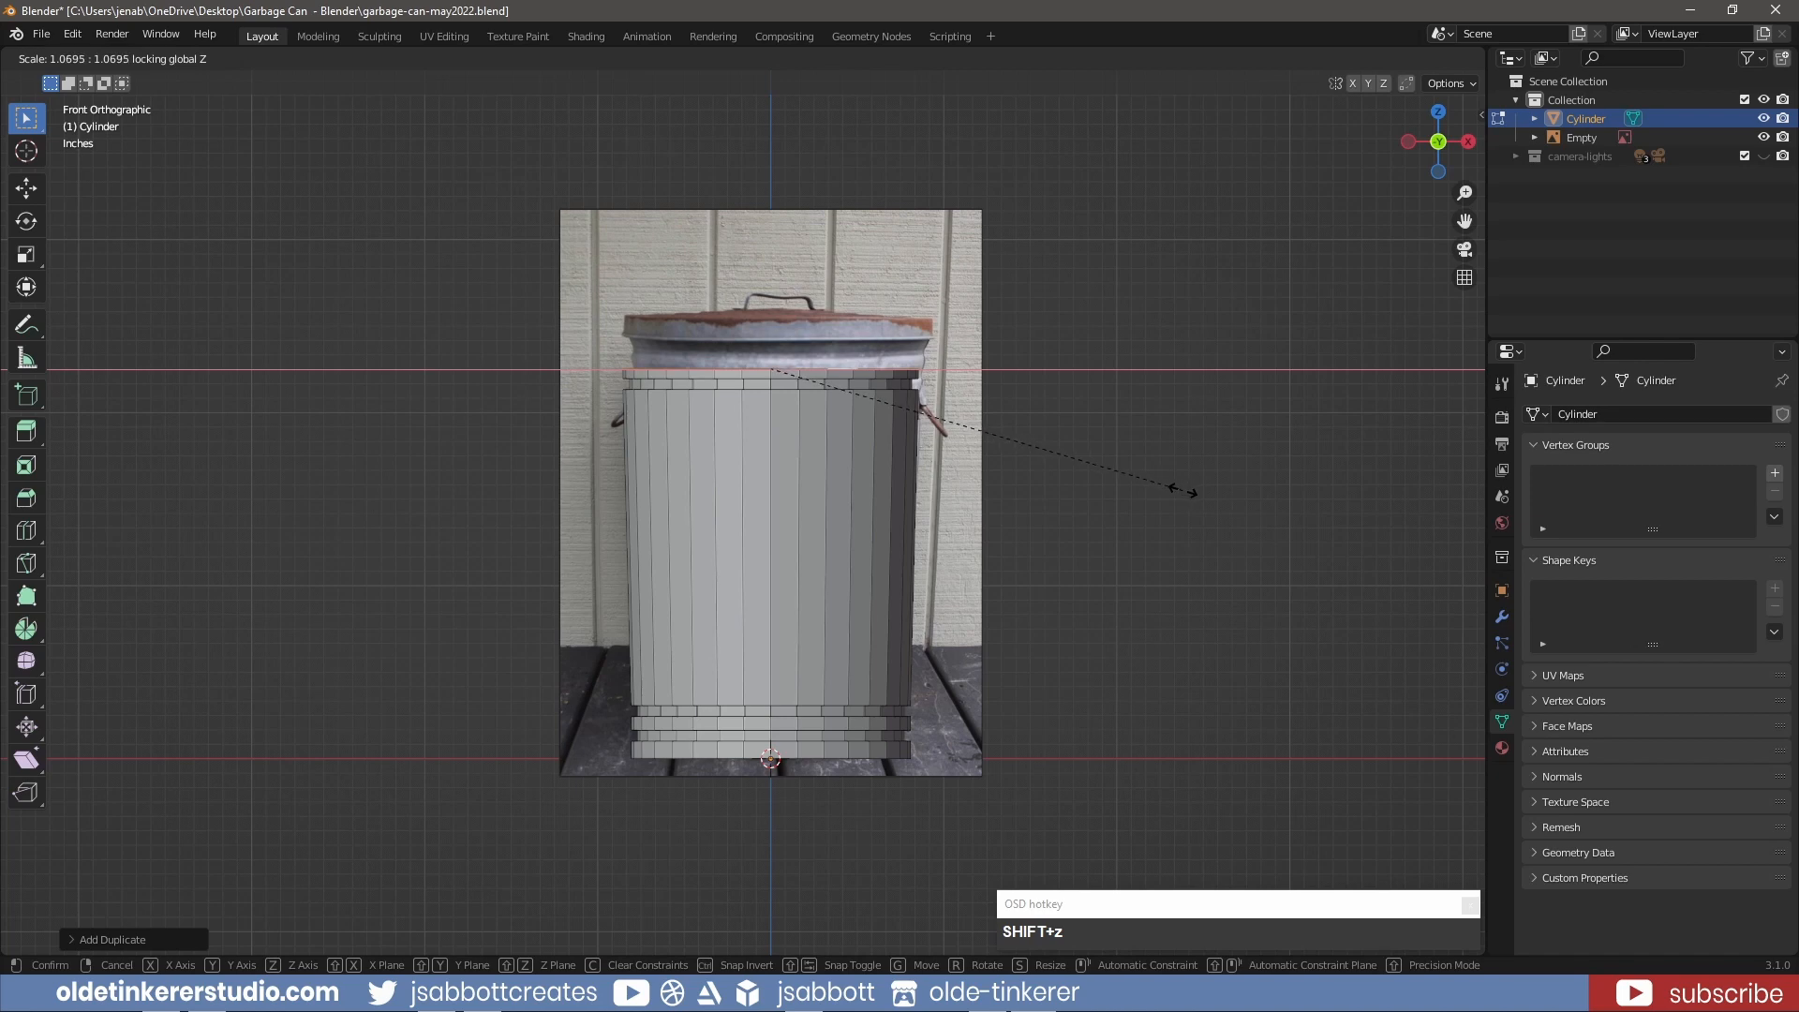
click(1185, 490)
- Select the whole linked can body inside the duplicated ring and hide it, isolating the ring
middle_drag(1161, 353, 1109, 333)
click(953, 373)
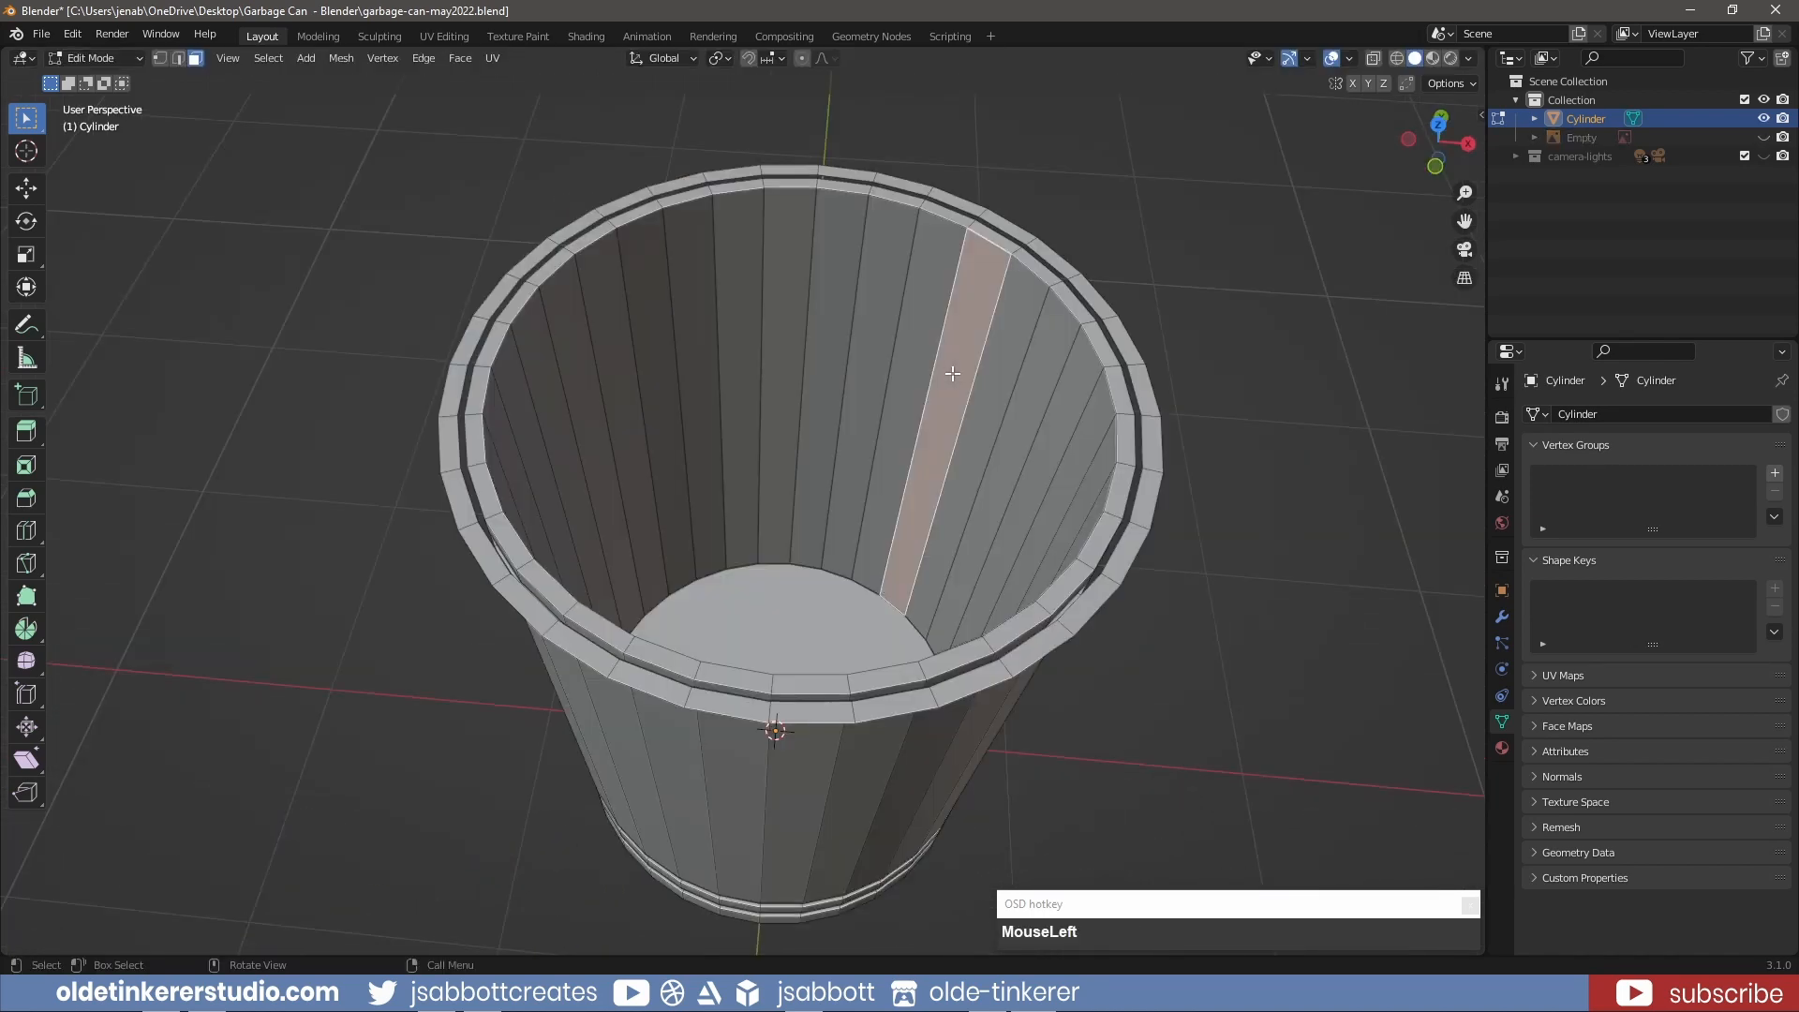
key(l)
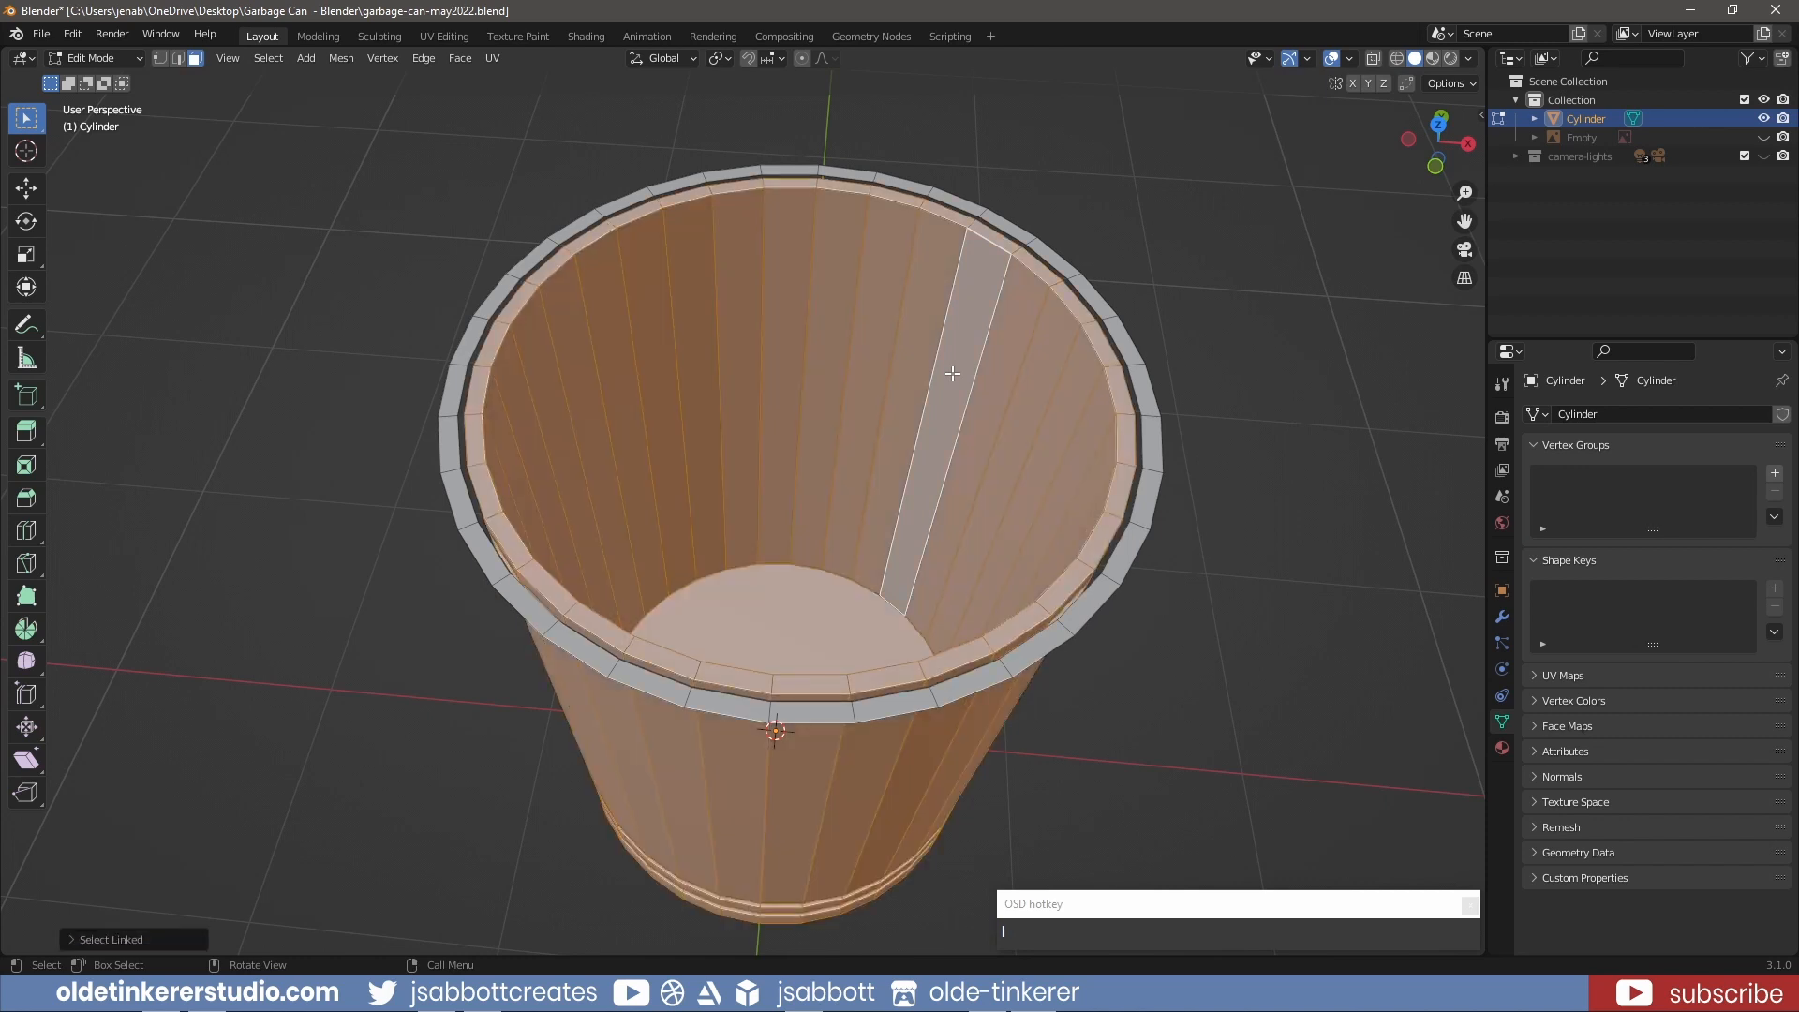
key(h)
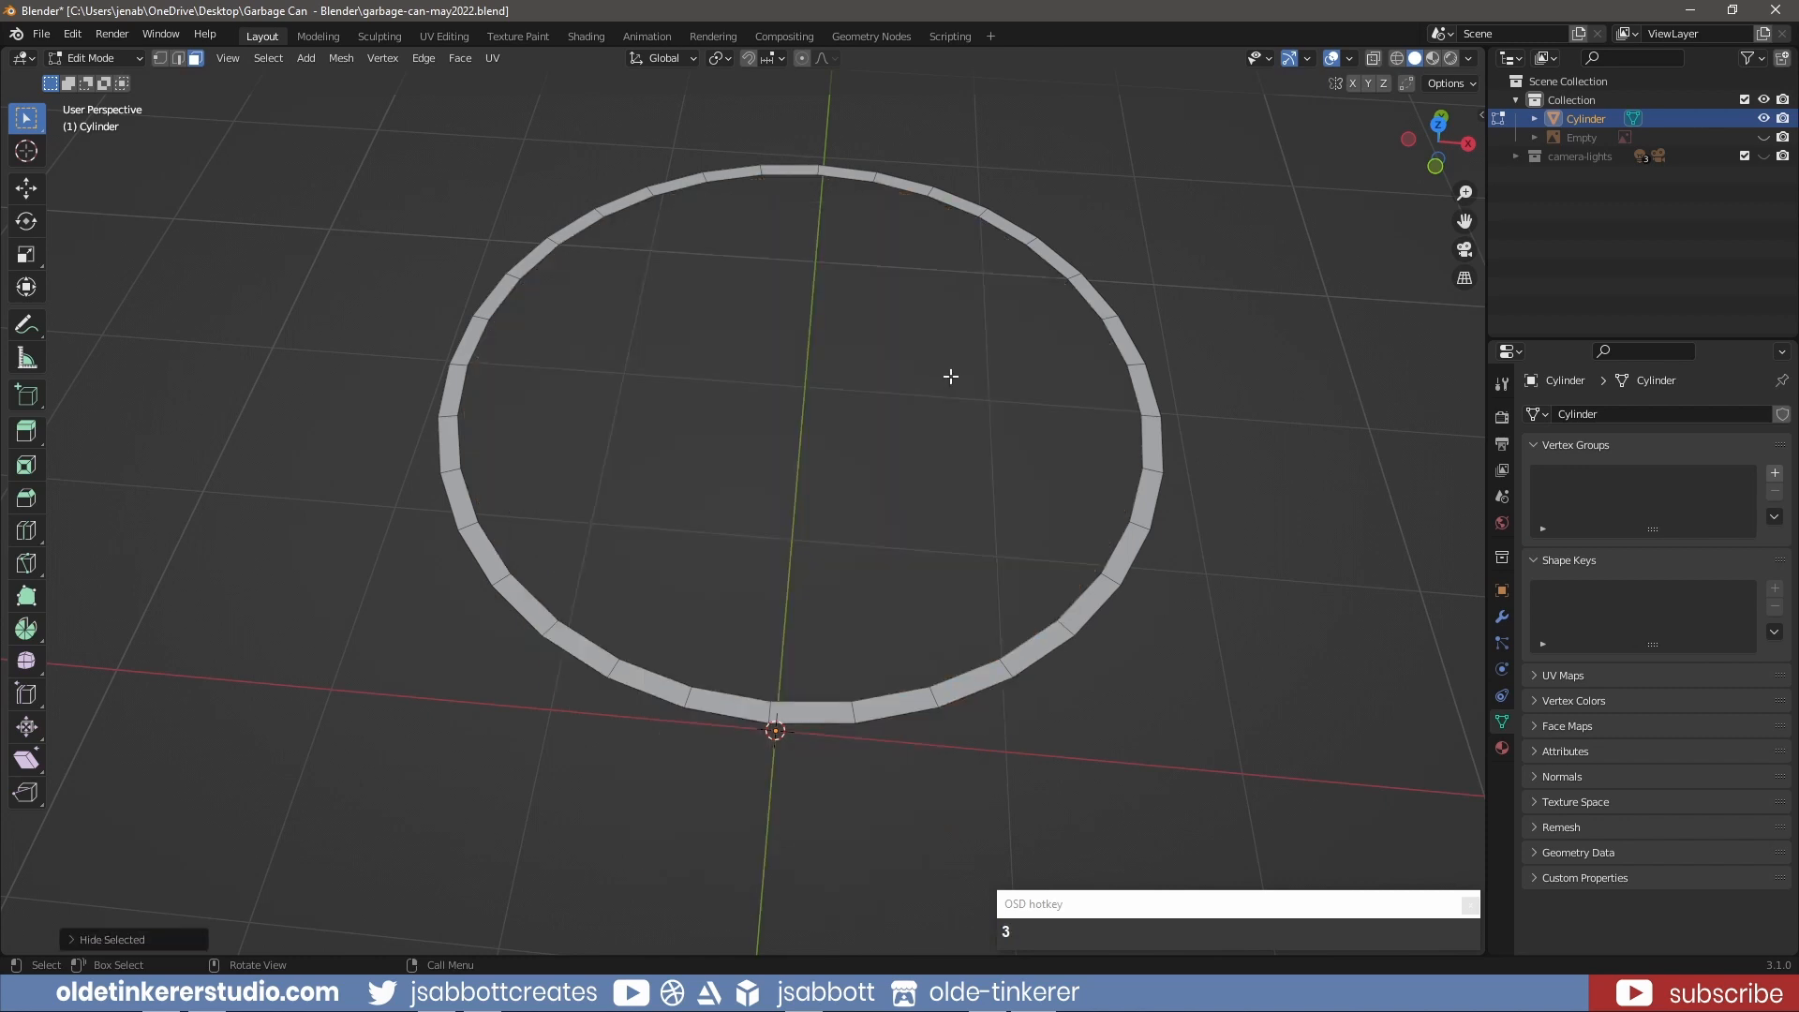
- Fill the middle and positive X half of the ring with face strips bridging opposite inner edges
key(2)
click(844, 183)
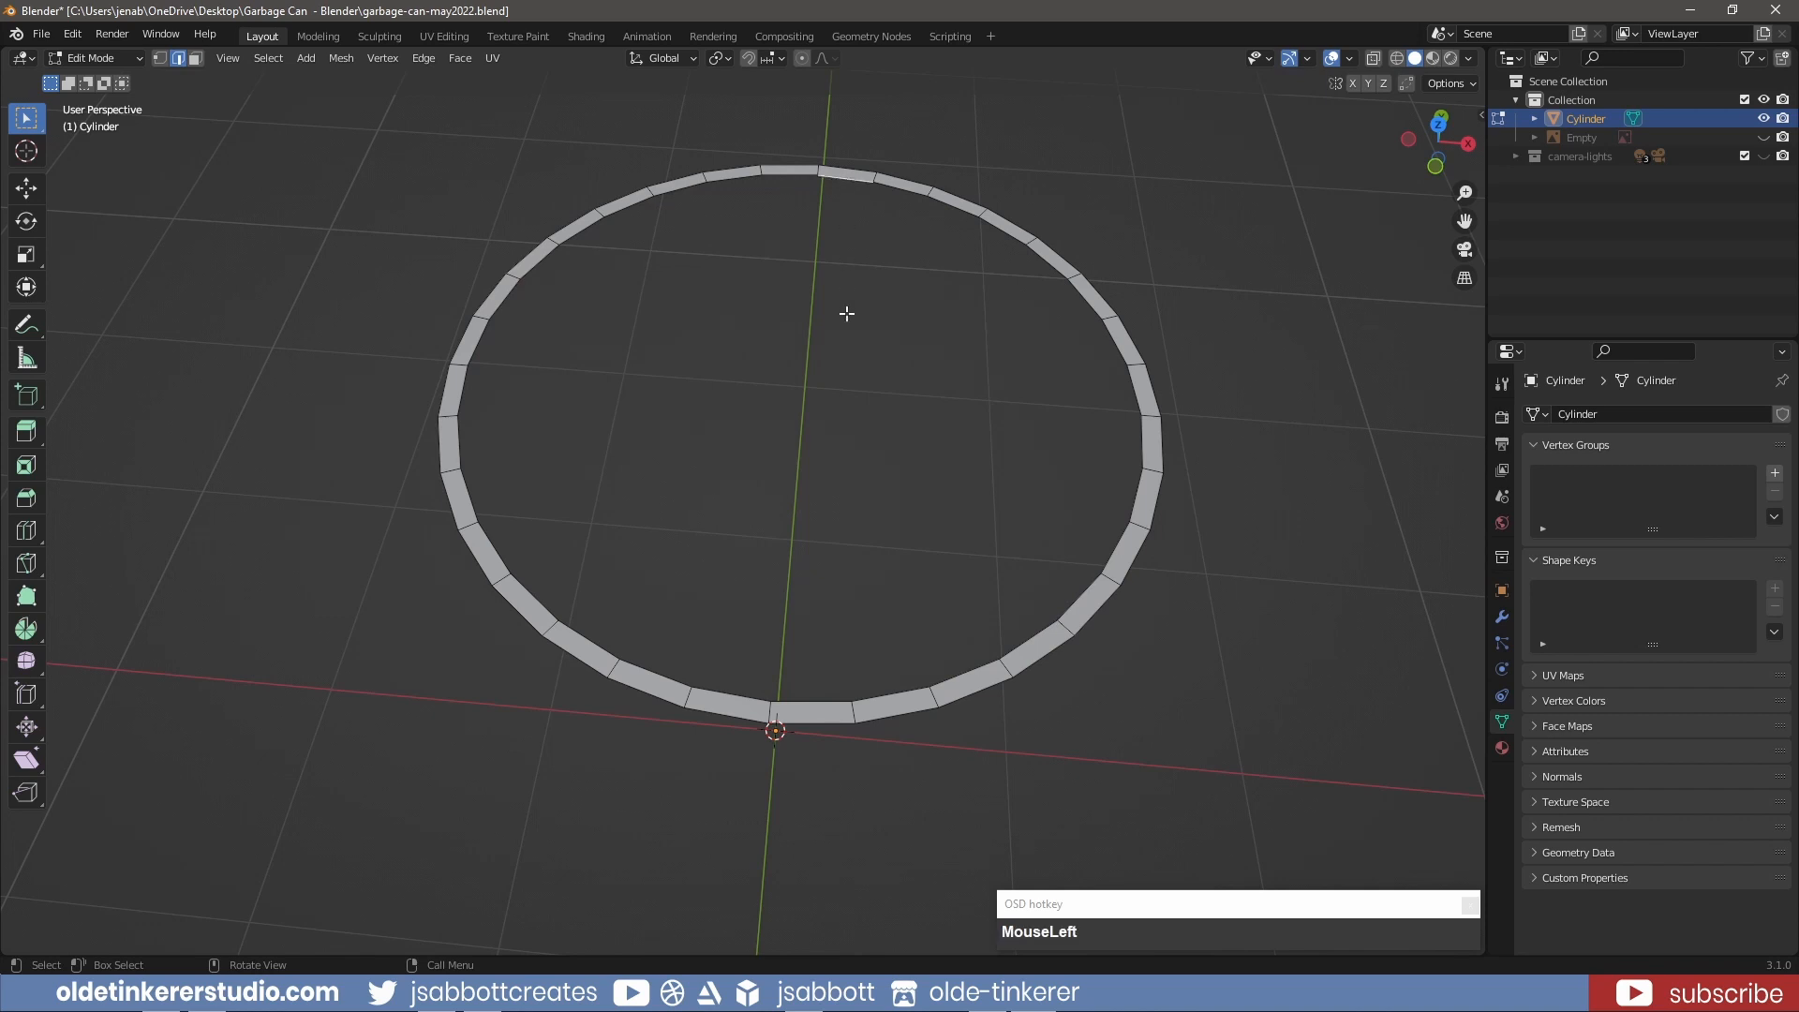
shift+click(804, 702)
key(f)
click(902, 193)
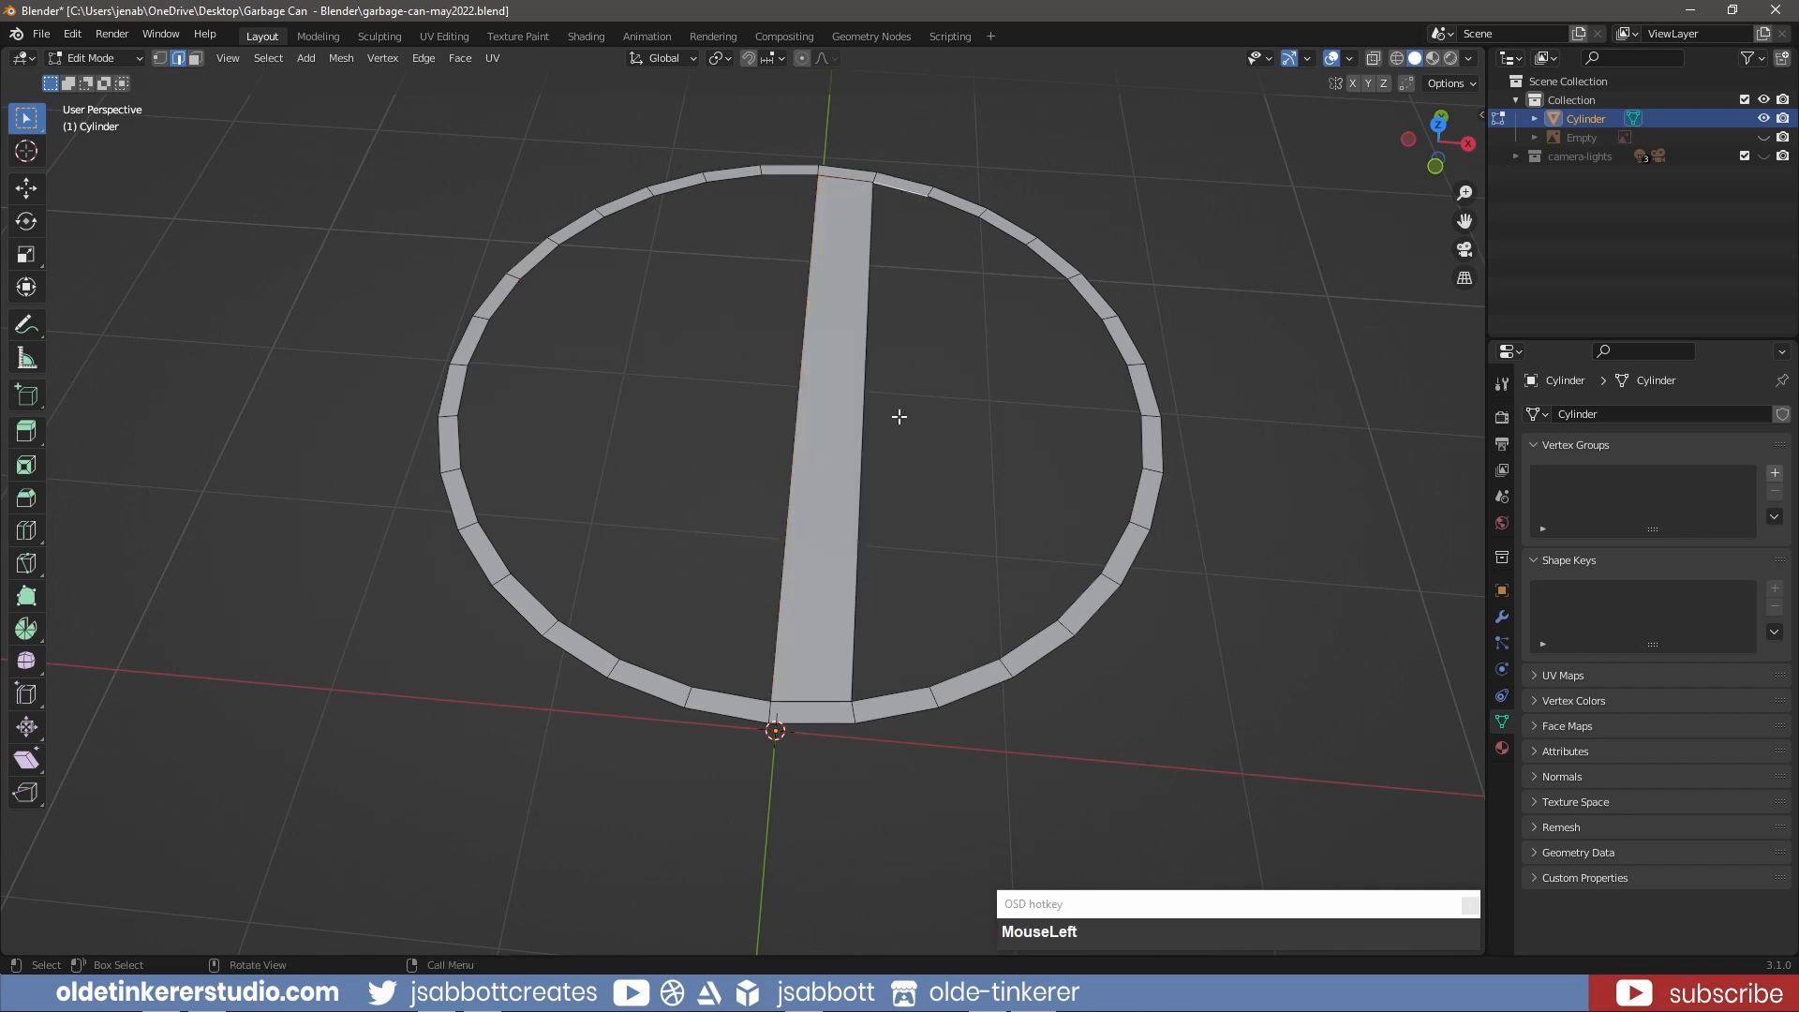
shift+click(886, 693)
key(f)
key(shift+f)
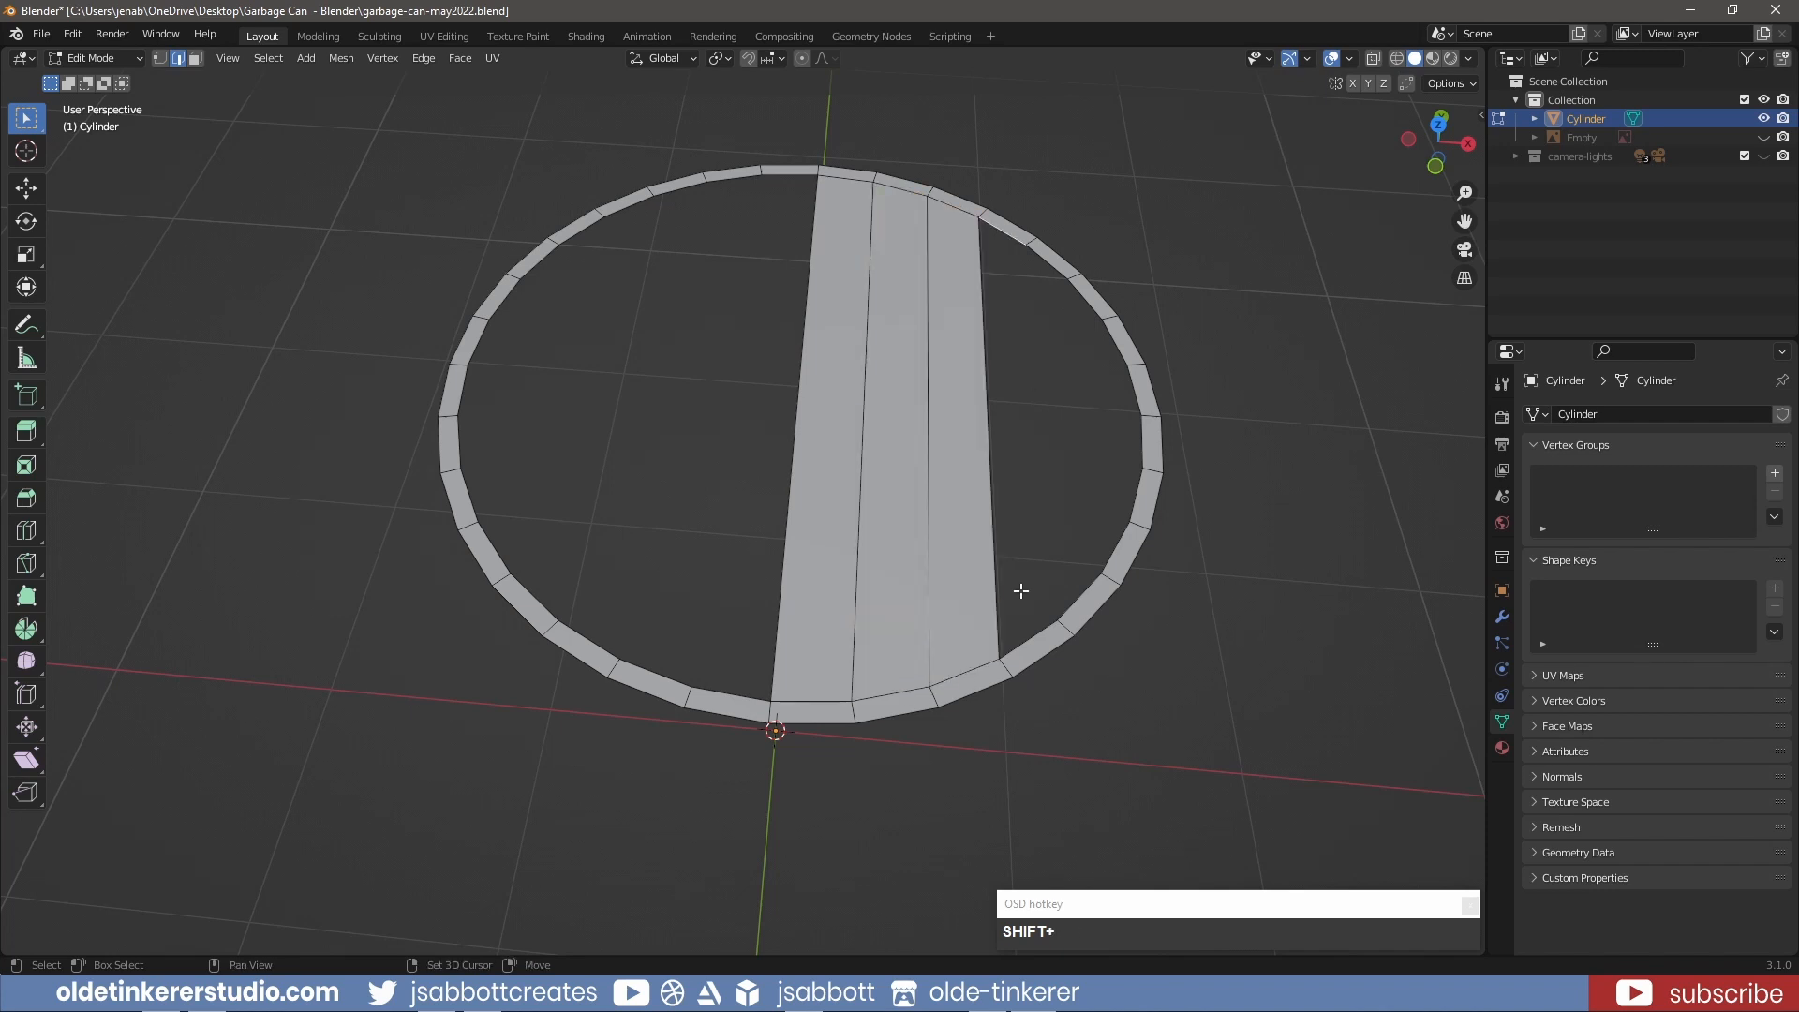
key(shift+f)
key(shift+f)
key(shift+f)
key(shift+f)
right_click(1133, 414)
key(Escape)
click(1132, 390)
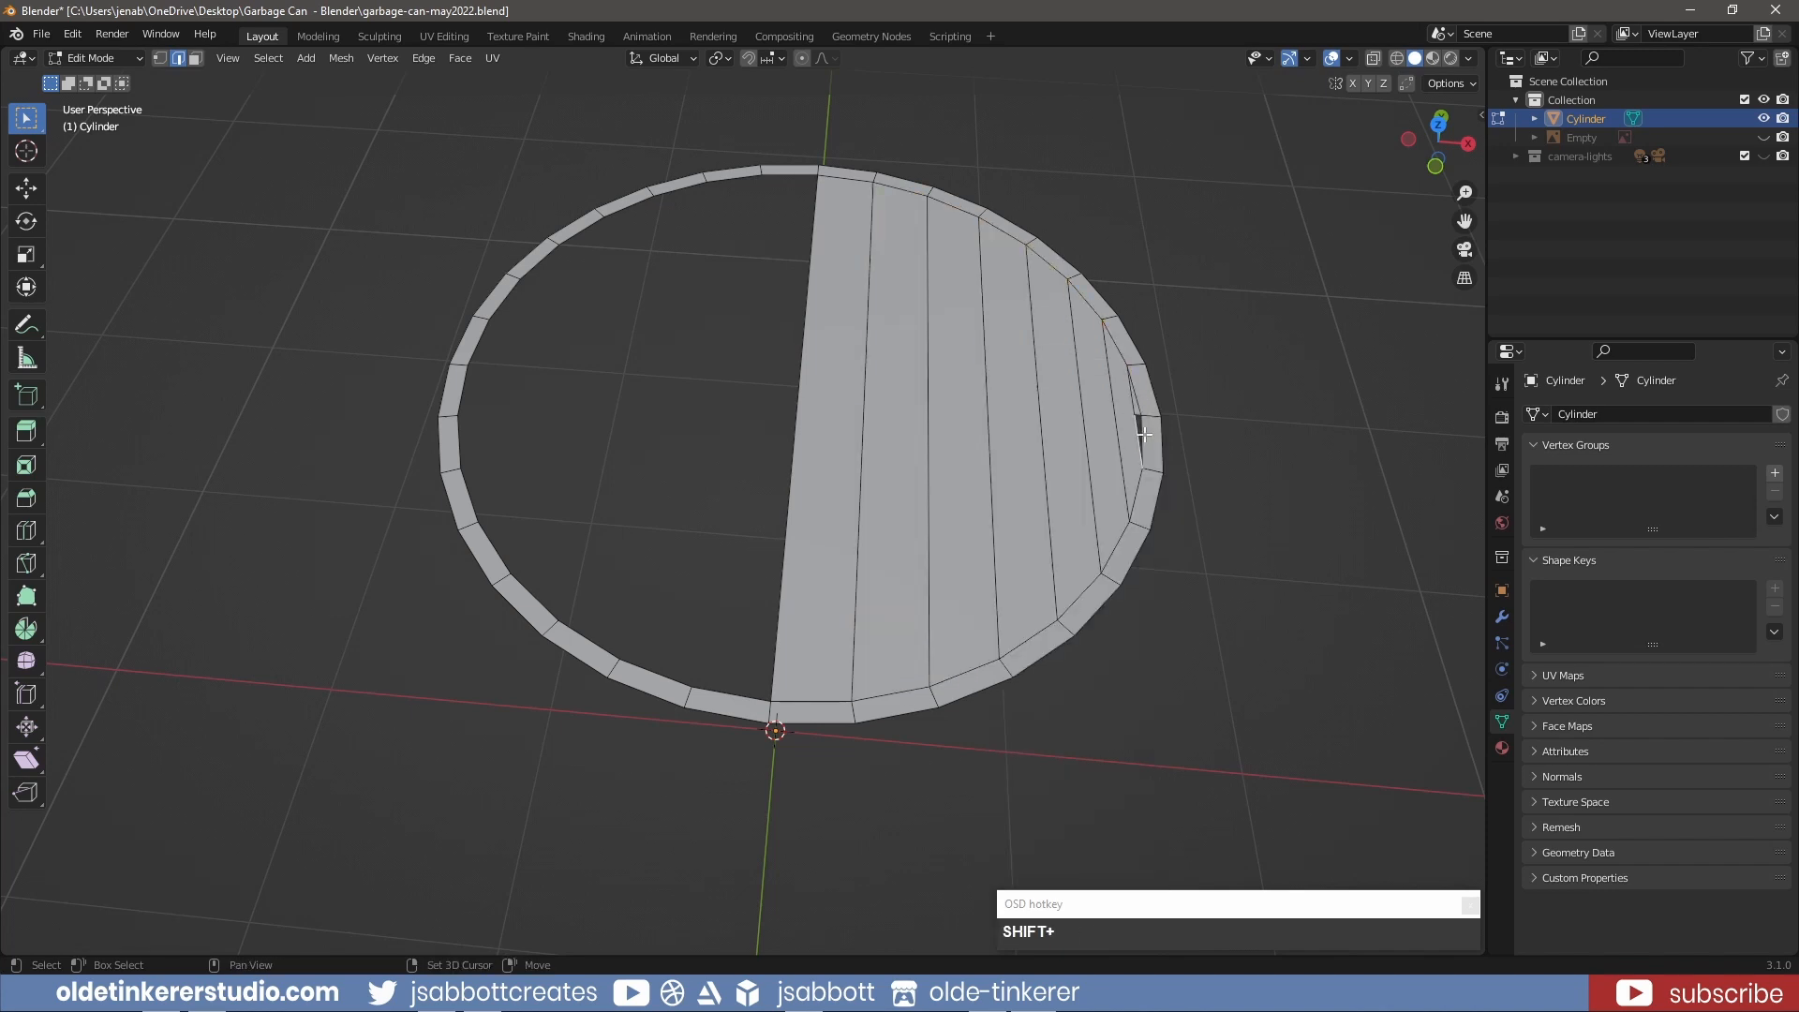
shift+click(1140, 438)
key(f)
- Fill the negative X half of the ring with face strips to close the lid disc
click(789, 175)
shift+click(729, 695)
key(f)
click(733, 179)
key(shift+f)
key(shift+f)
key(shift+f)
key(shift+f)
key(shift+f)
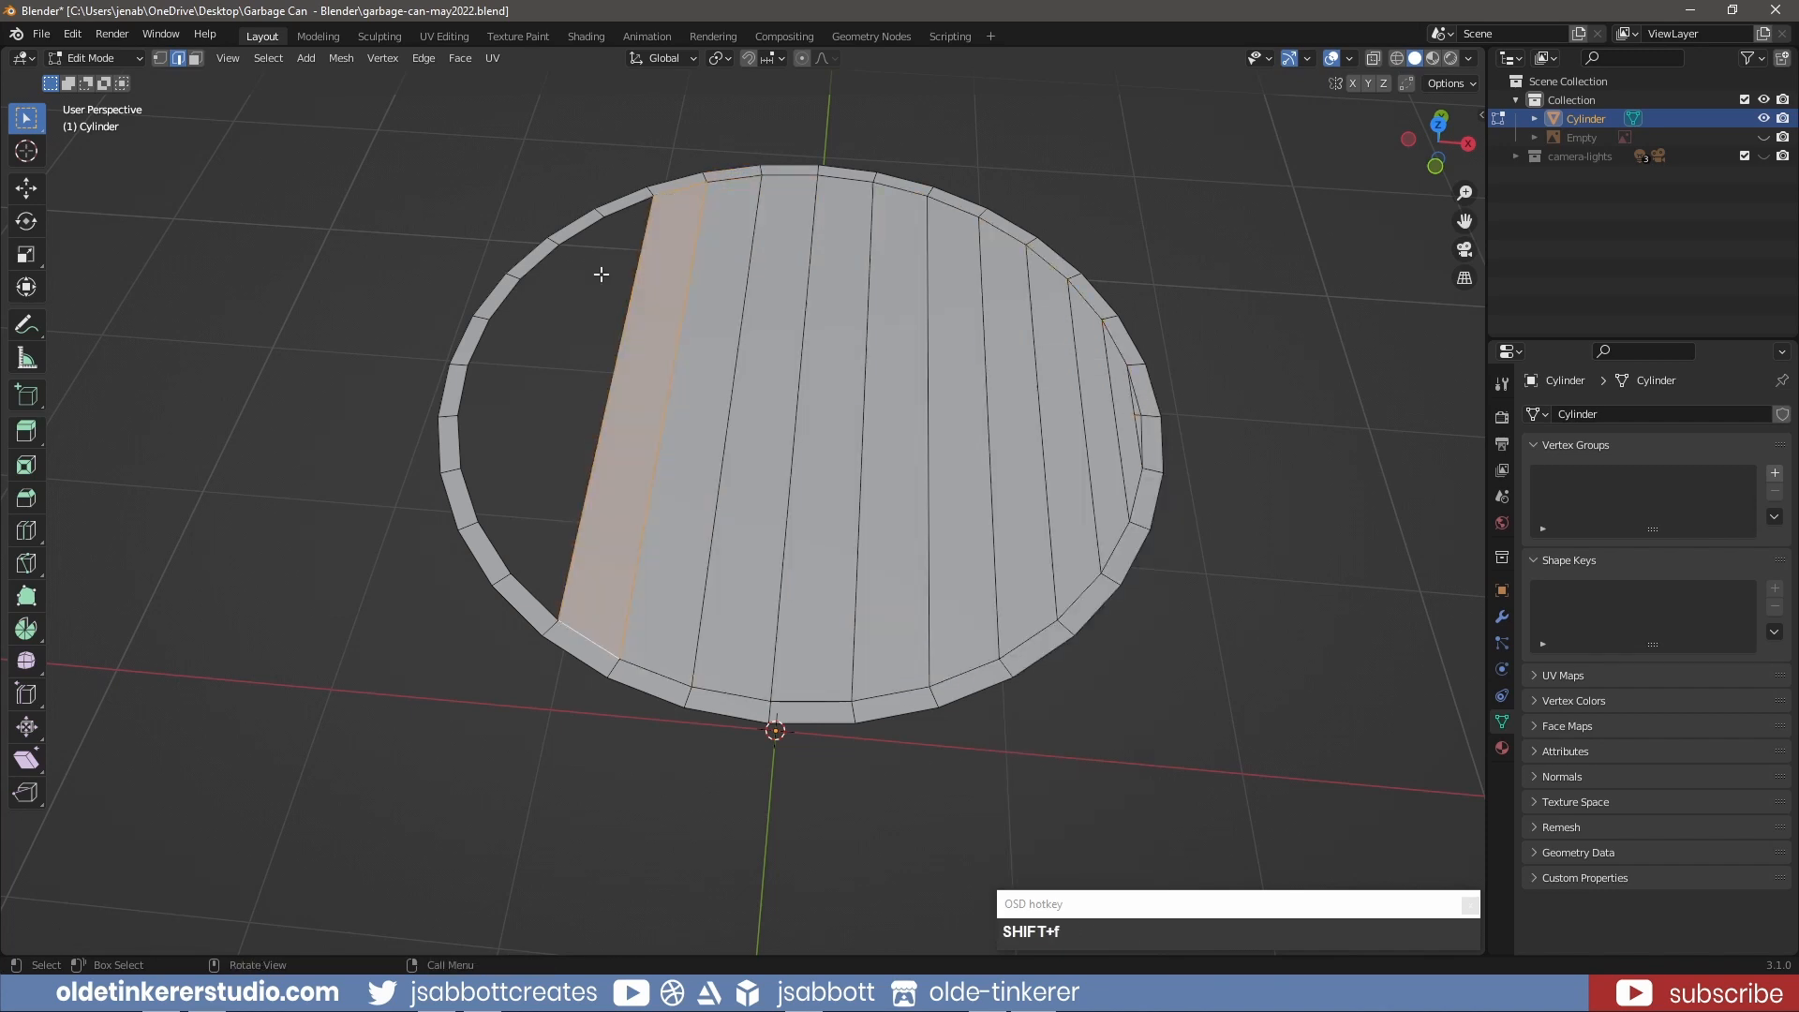
key(shift+f)
key(shift+f)
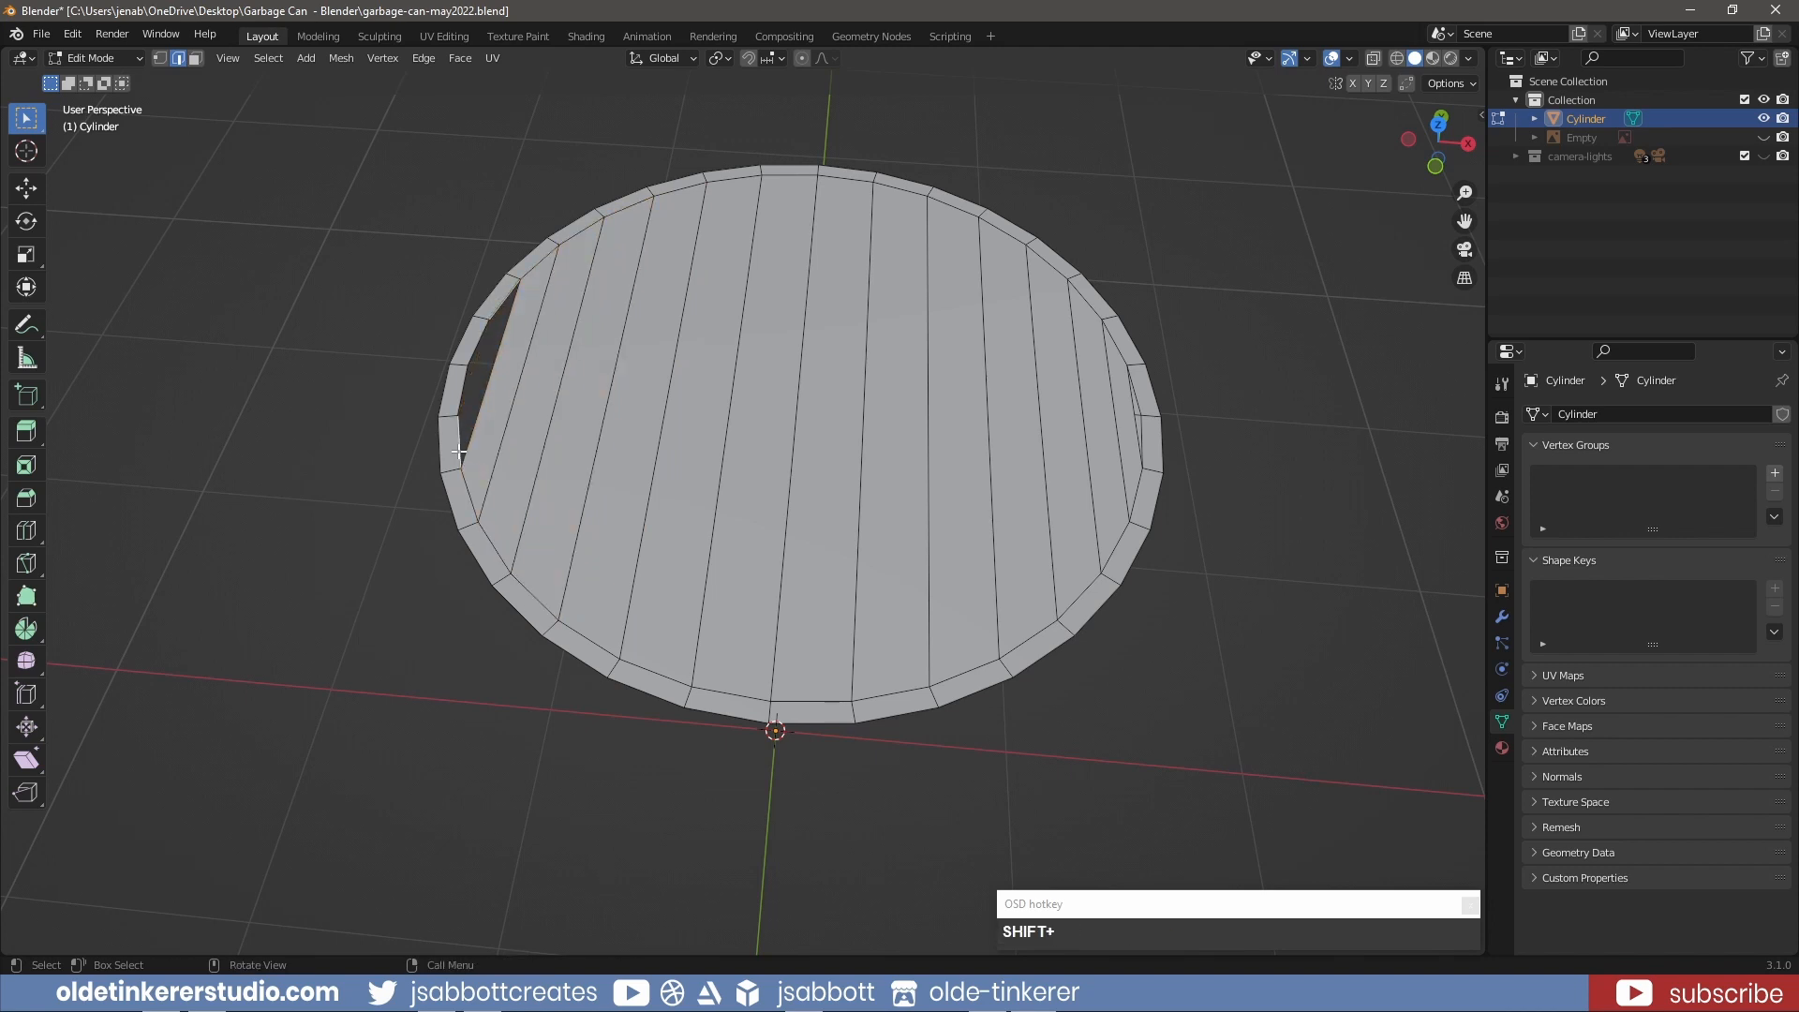
- Select all of the lid disc's top faces, including the outer ring
key(alt+3)
alt+scroll(1147, 415, down, 1)
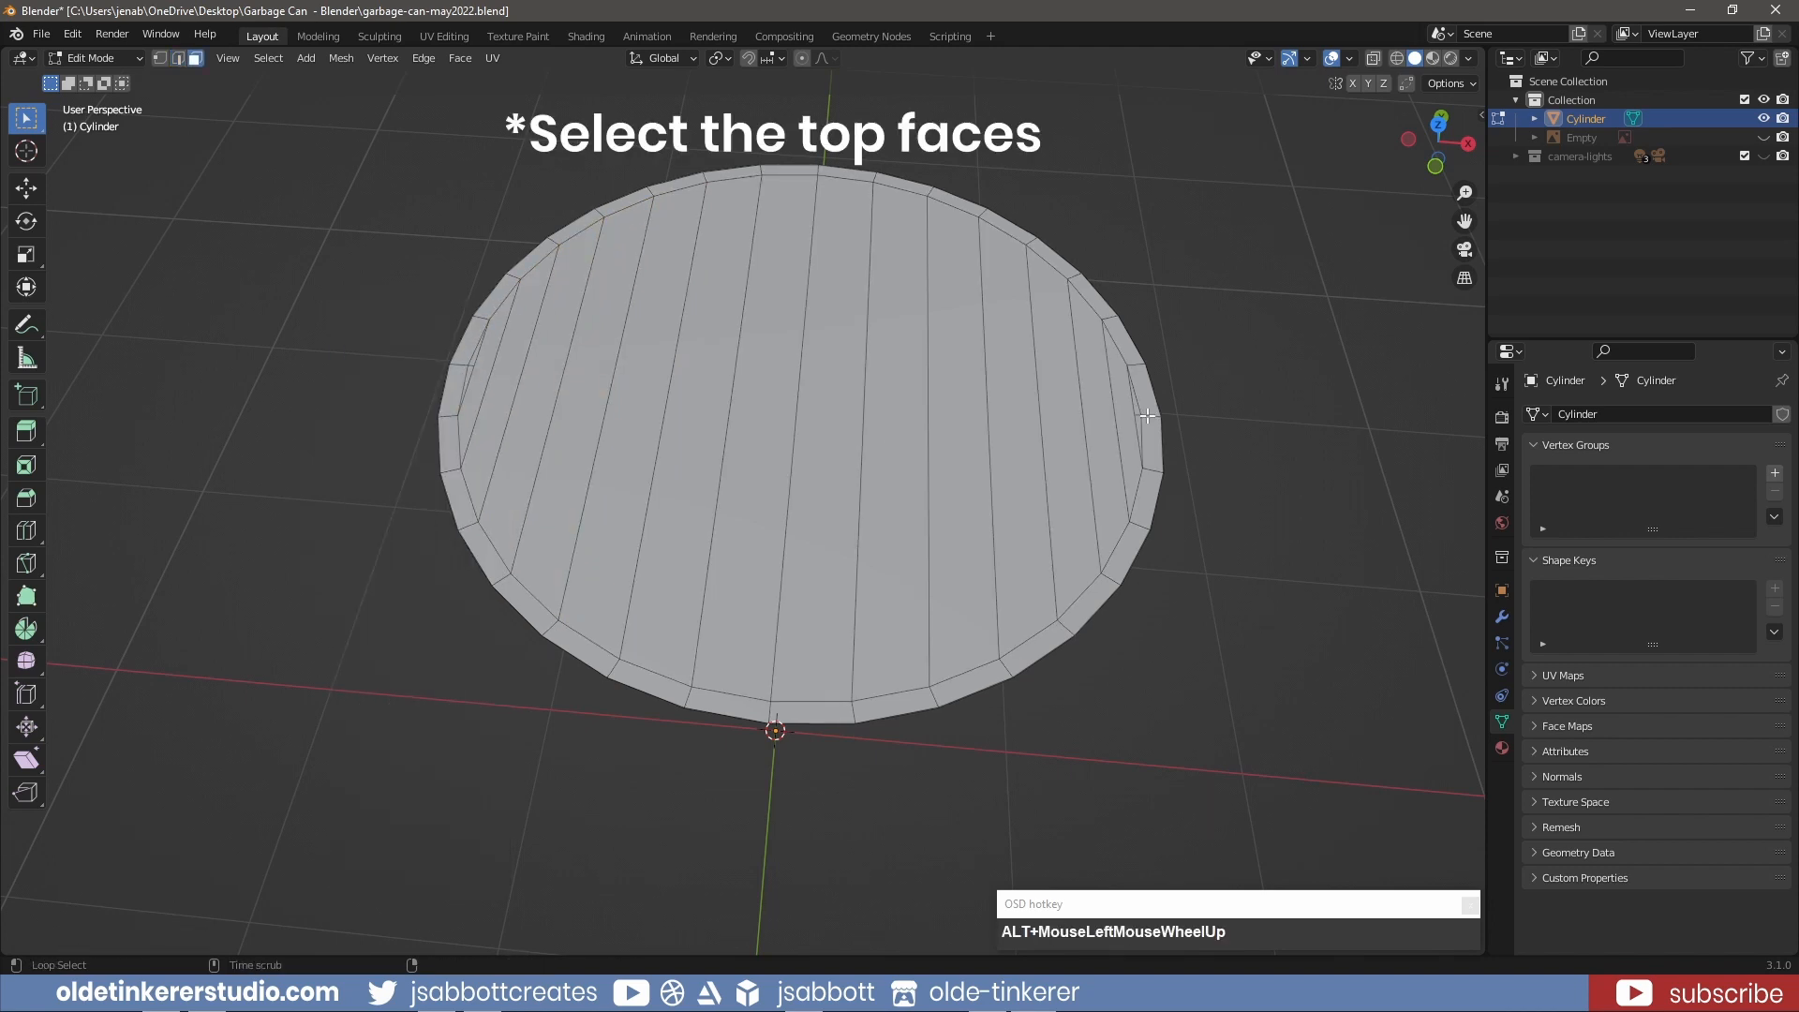
alt+click(1147, 415)
key(c)
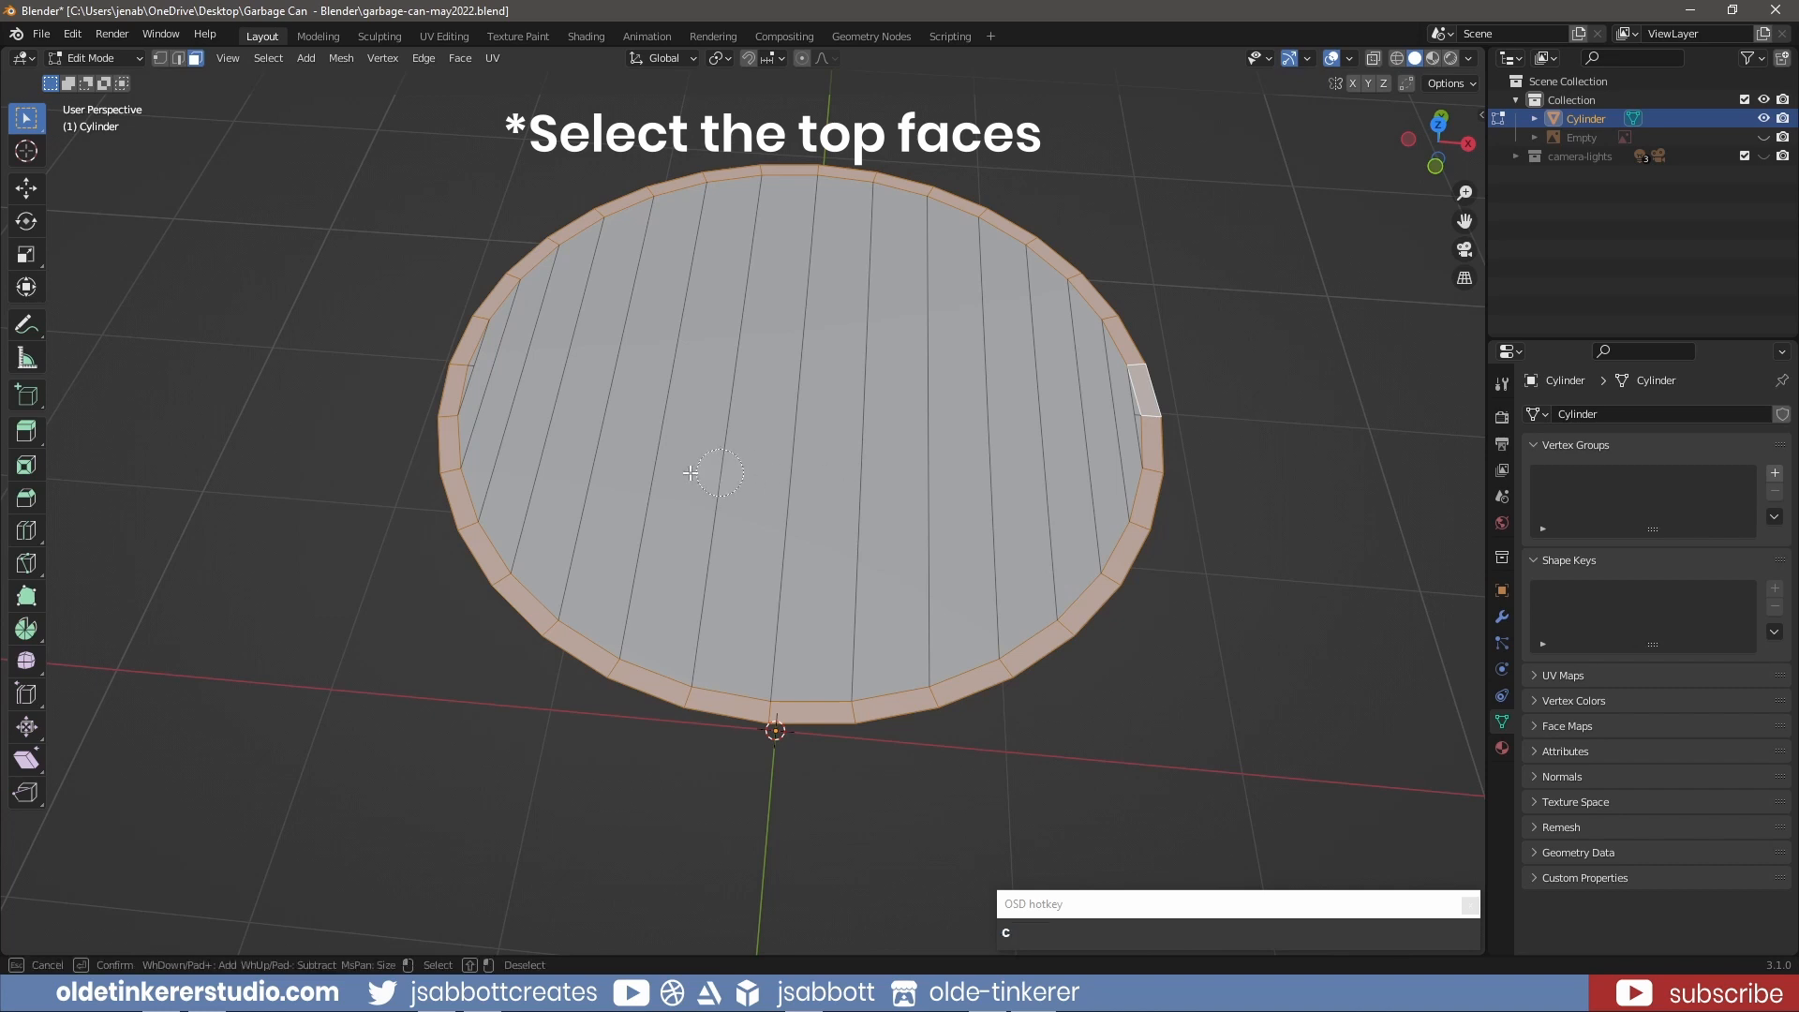
click(492, 375)
drag(492, 375, 1113, 418)
right_click(1113, 418)
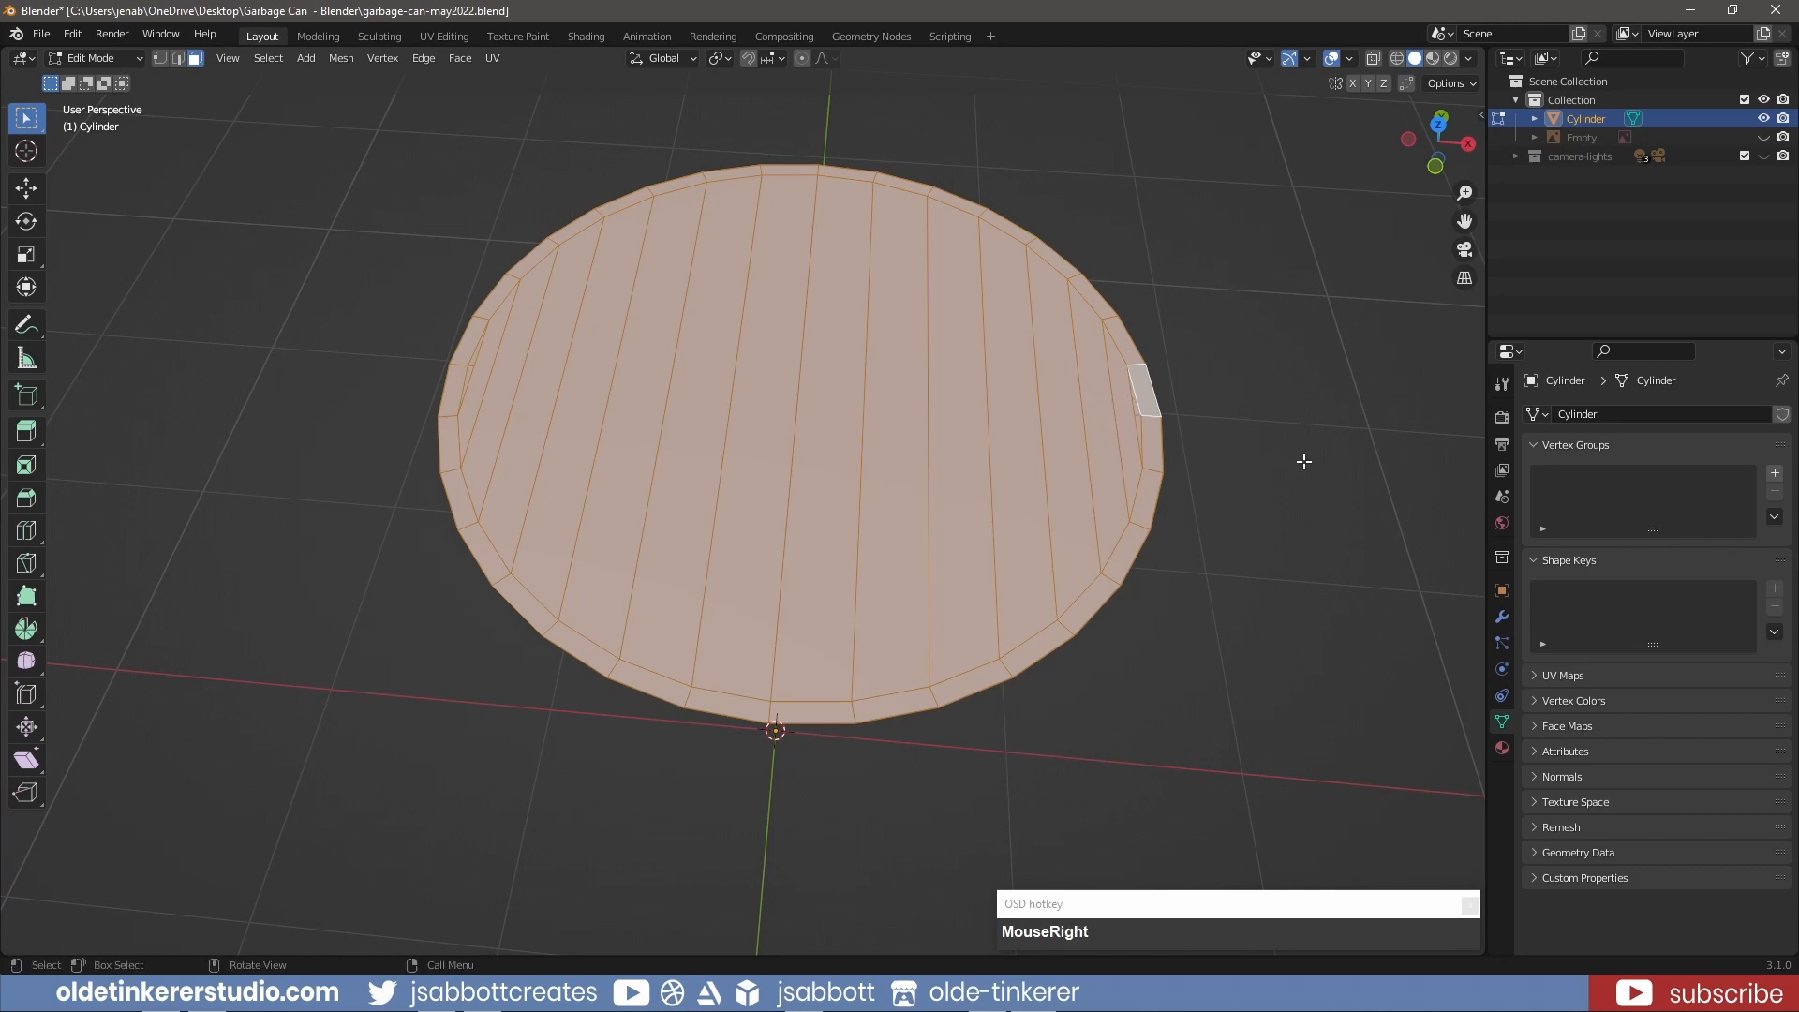
- Show the reference image in front view and extrude the selected lid faces upward about 0.08 ft
key(KP_1)
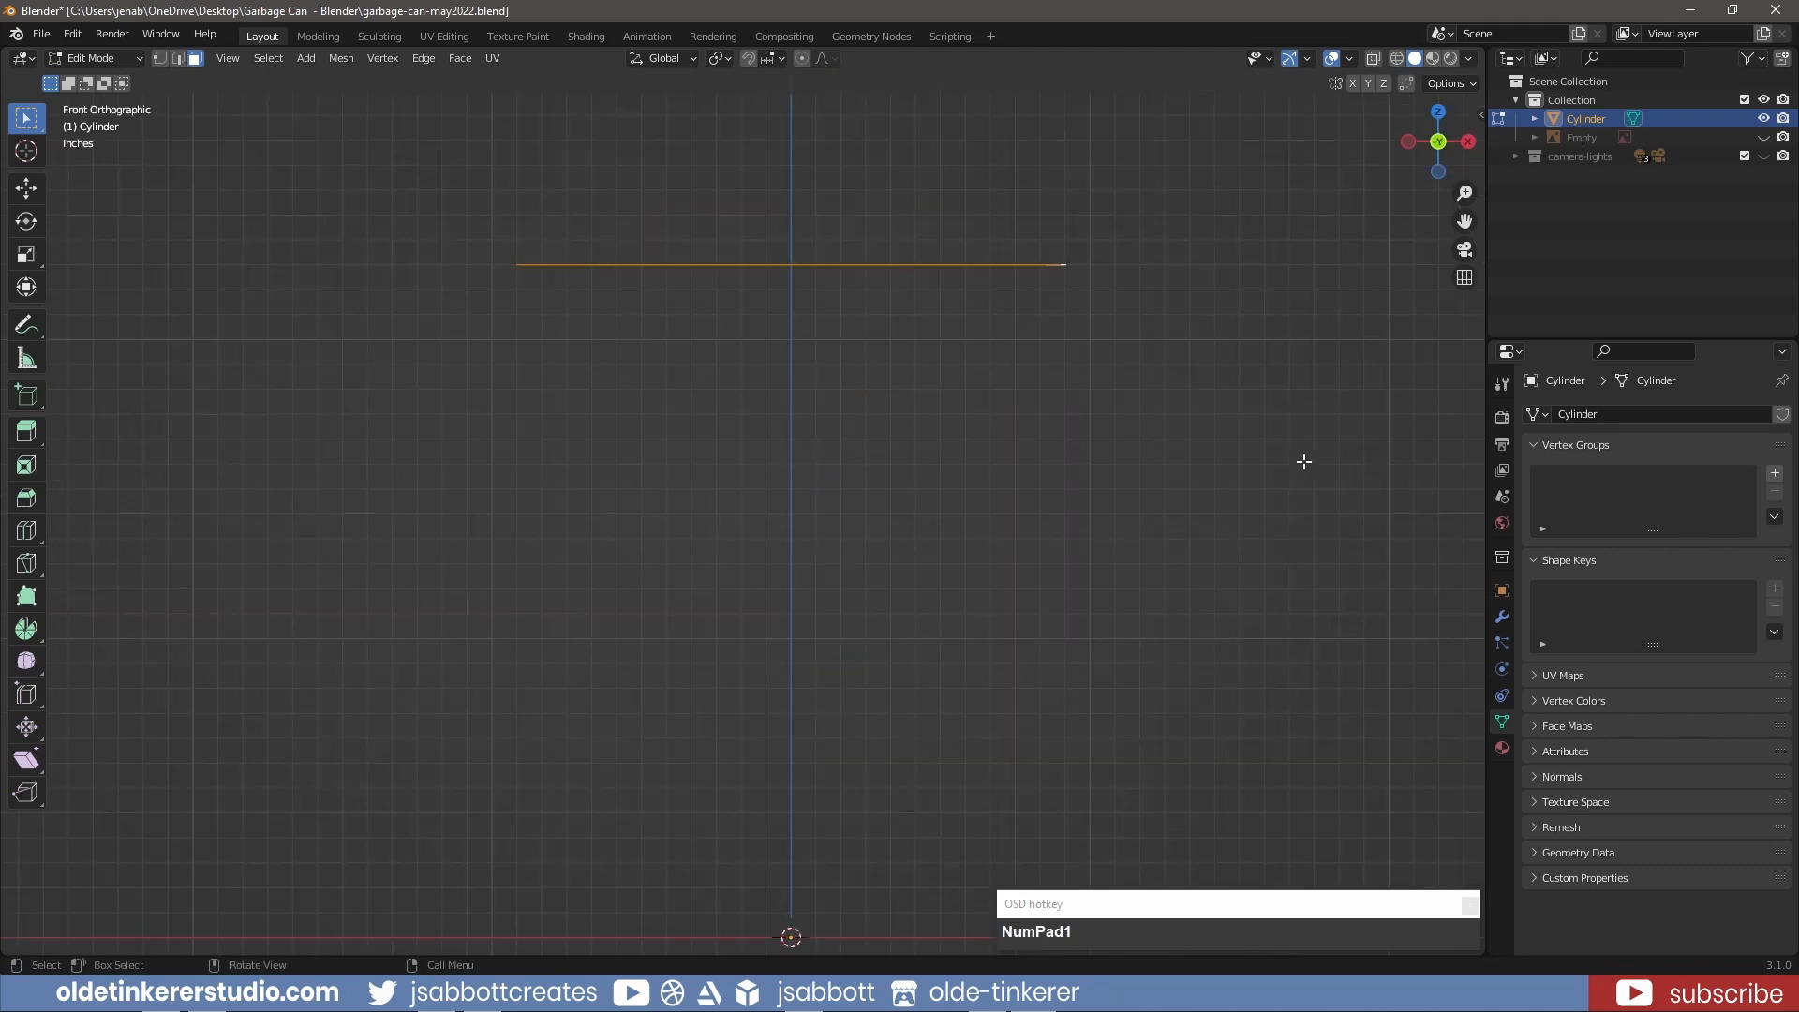
click(1764, 137)
shift+middle_drag(1134, 304, 1133, 426)
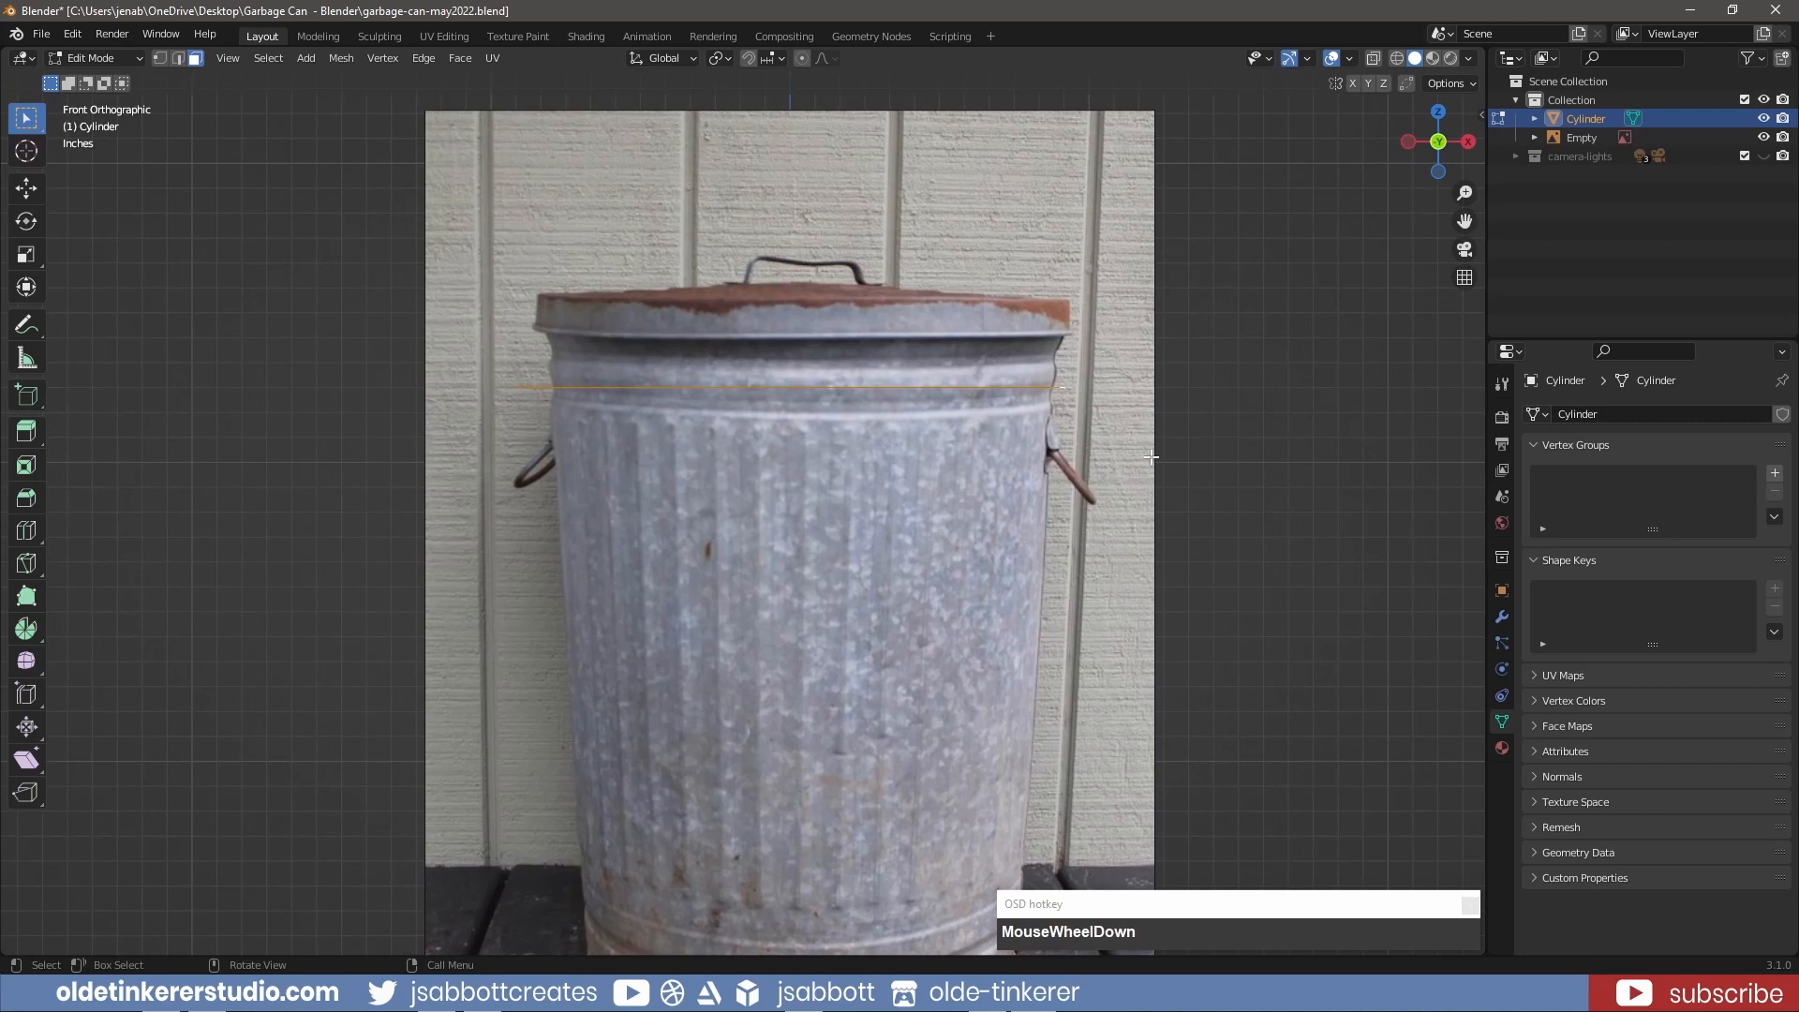
key(e)
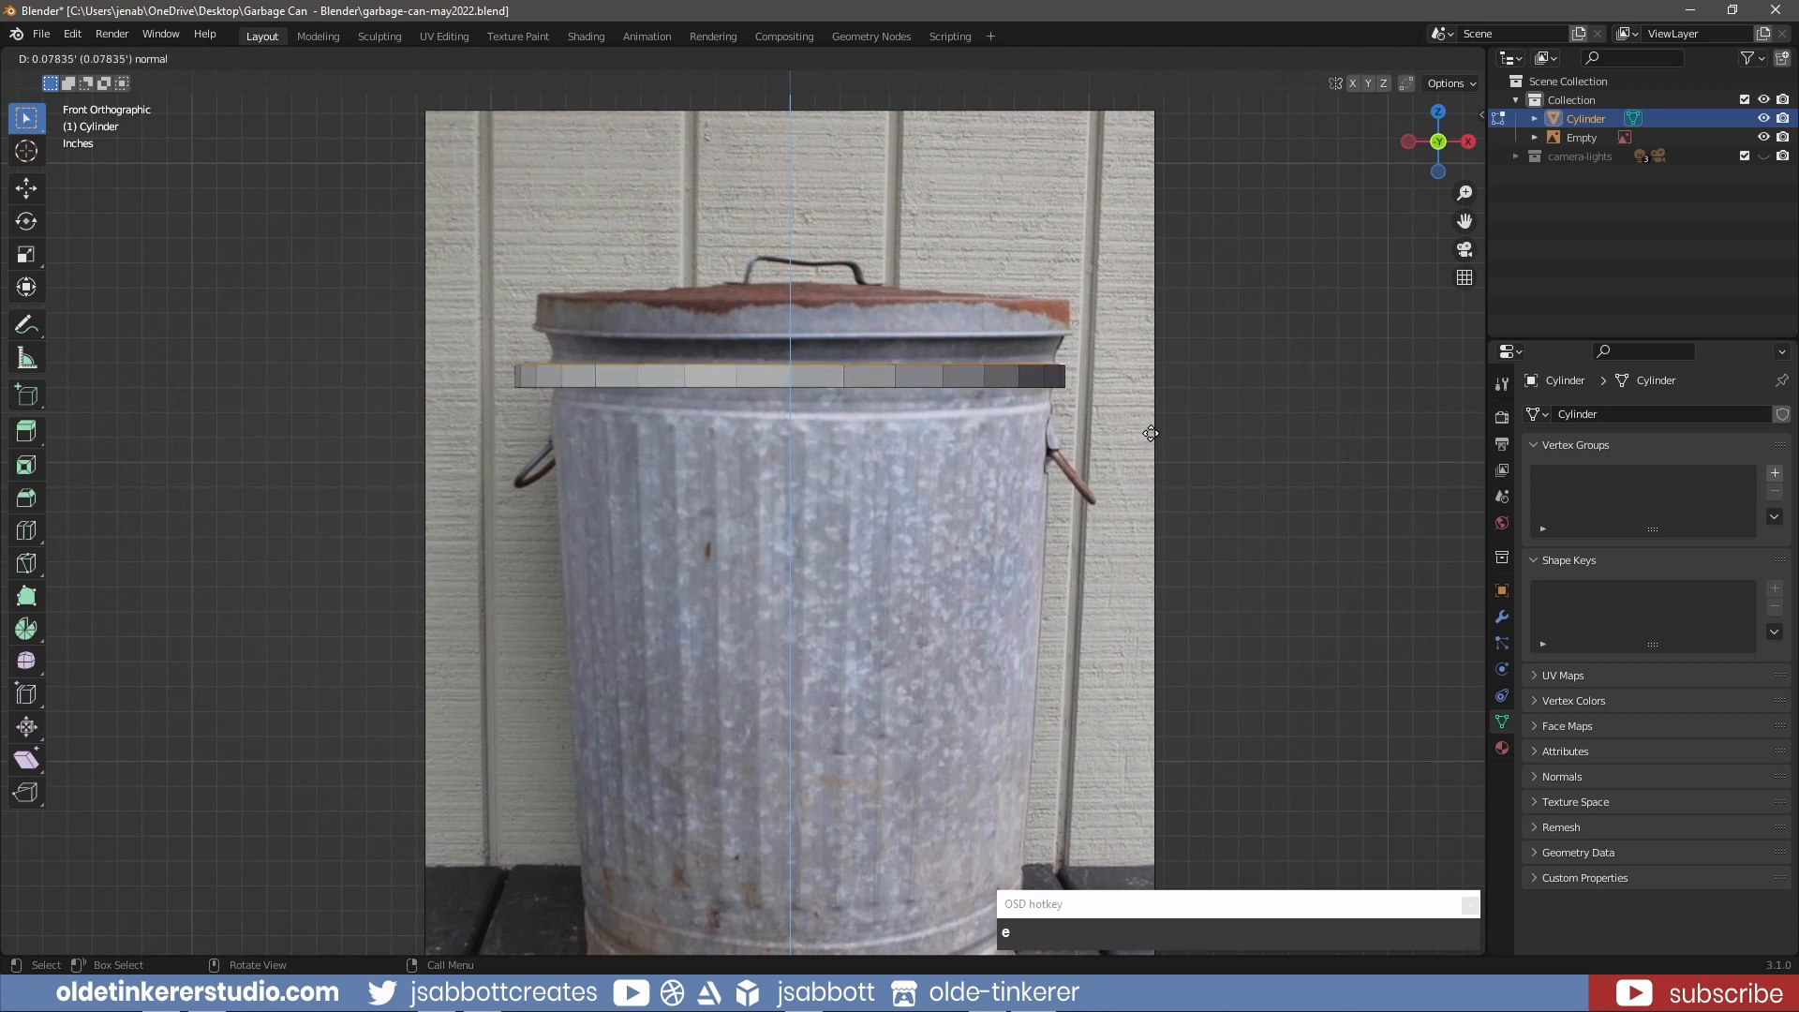
click(1151, 432)
- Scale the lid's extruded top faces to about 0.98 in X and Y only
key(s)
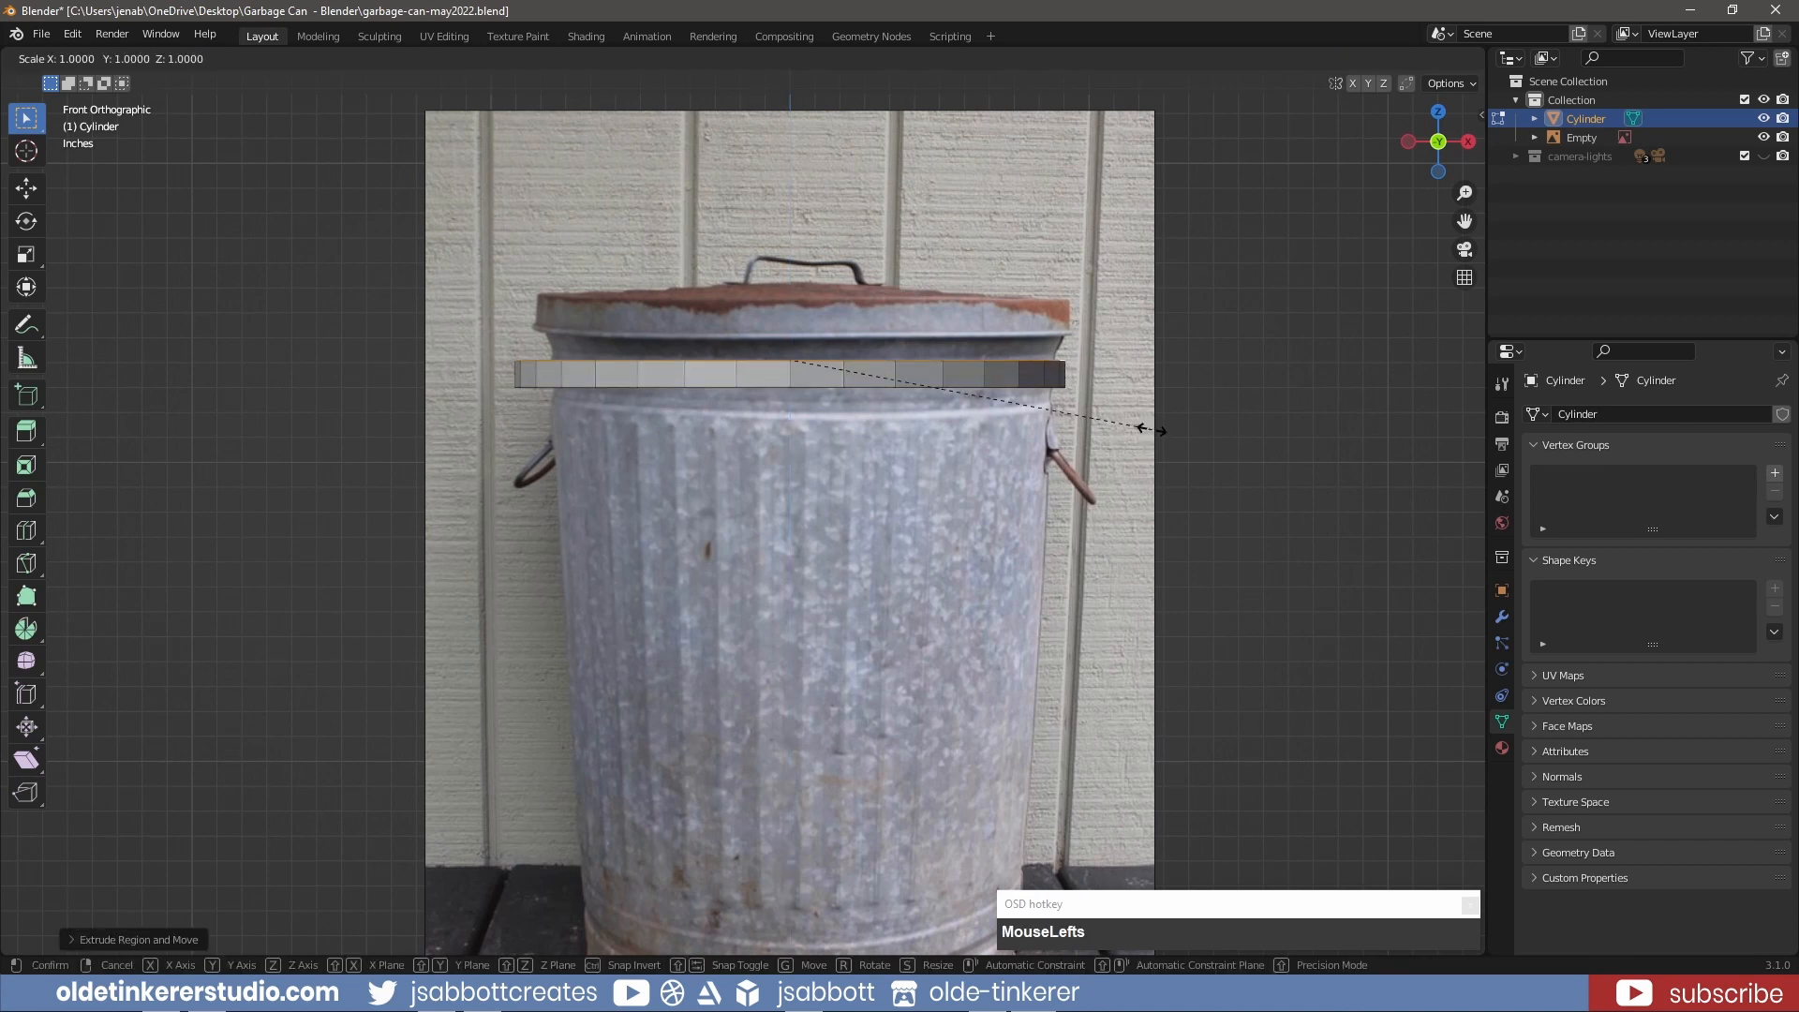
key(shift+z)
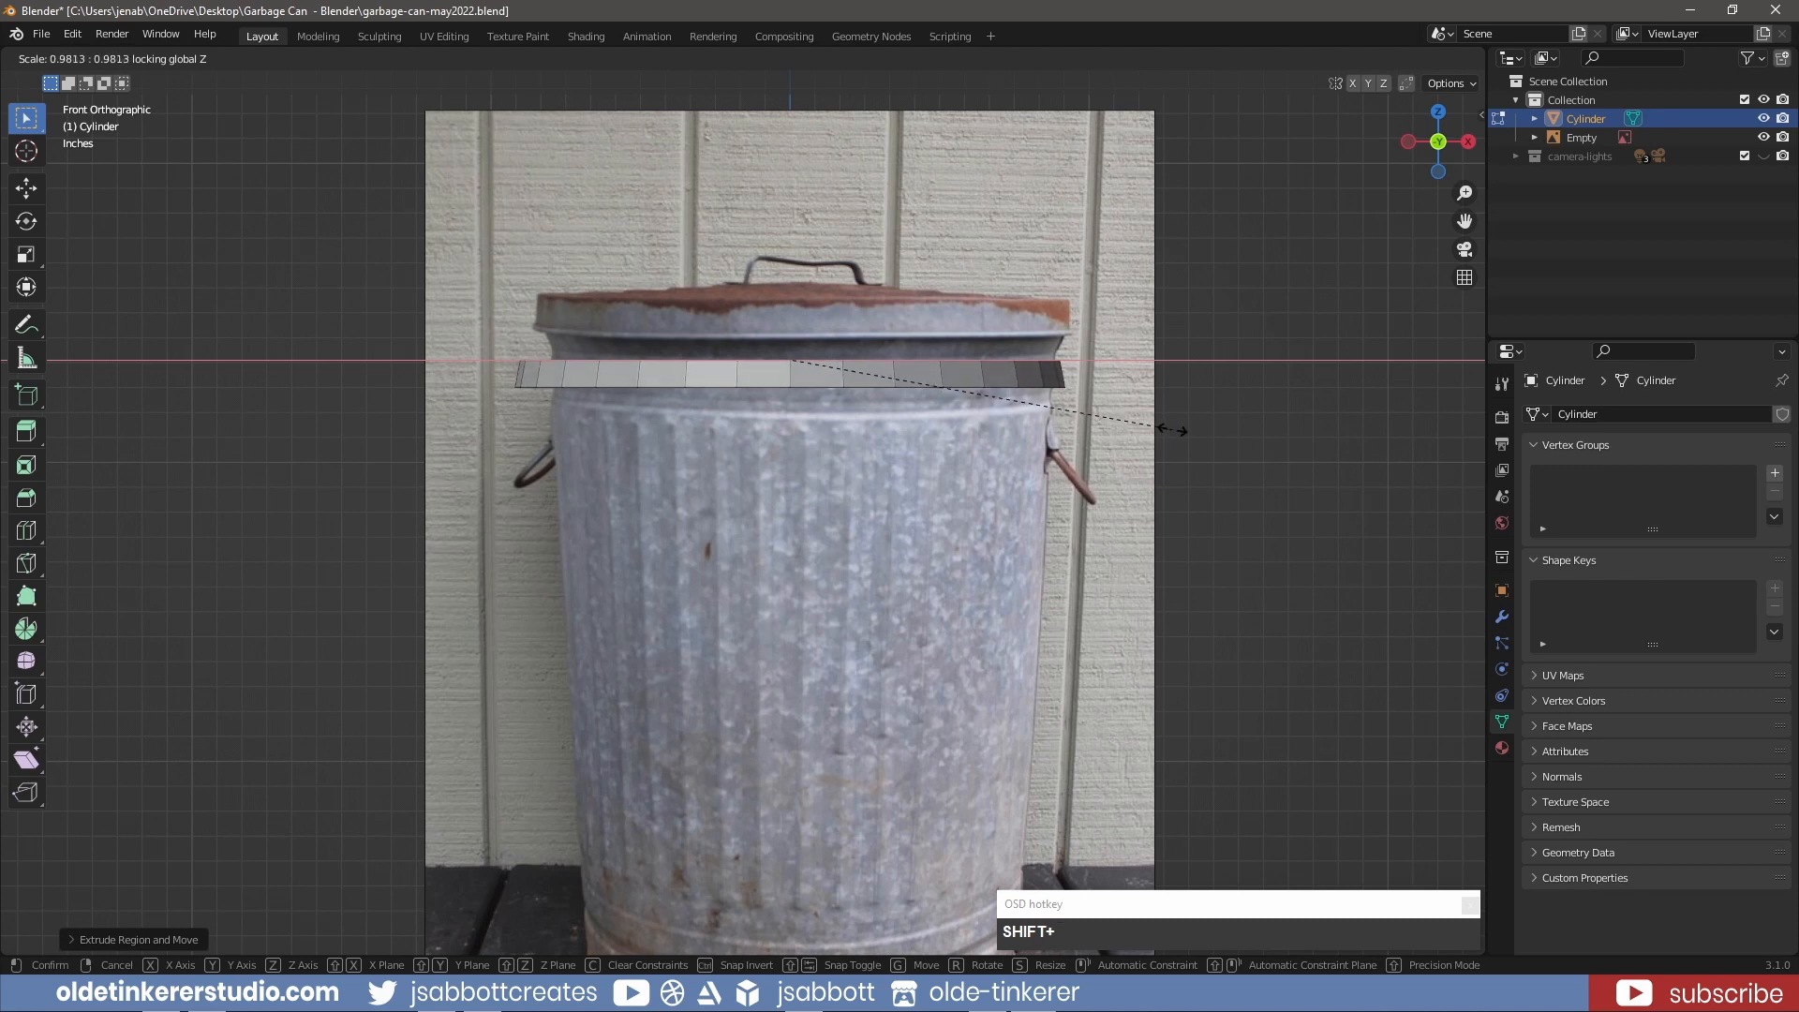
click(1172, 429)
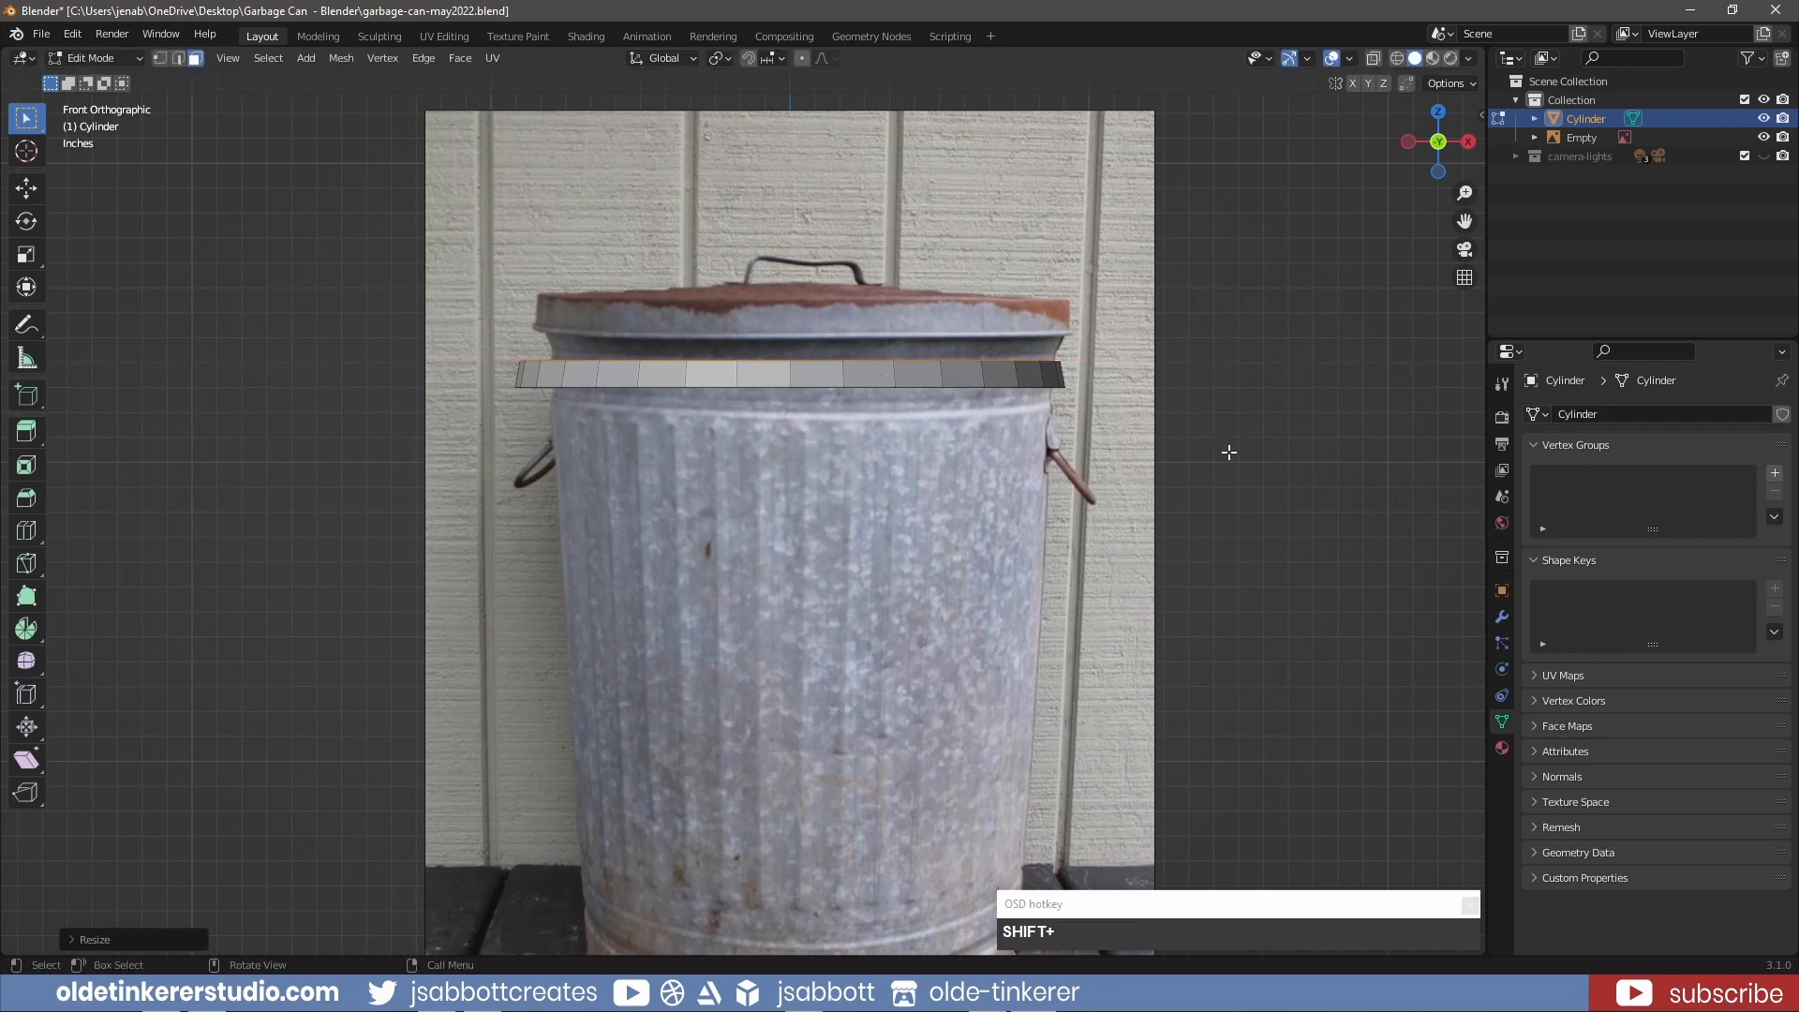
- Extrude the lid's top faces slightly upward and scale them to about 0.99 in X and Y only
key(e)
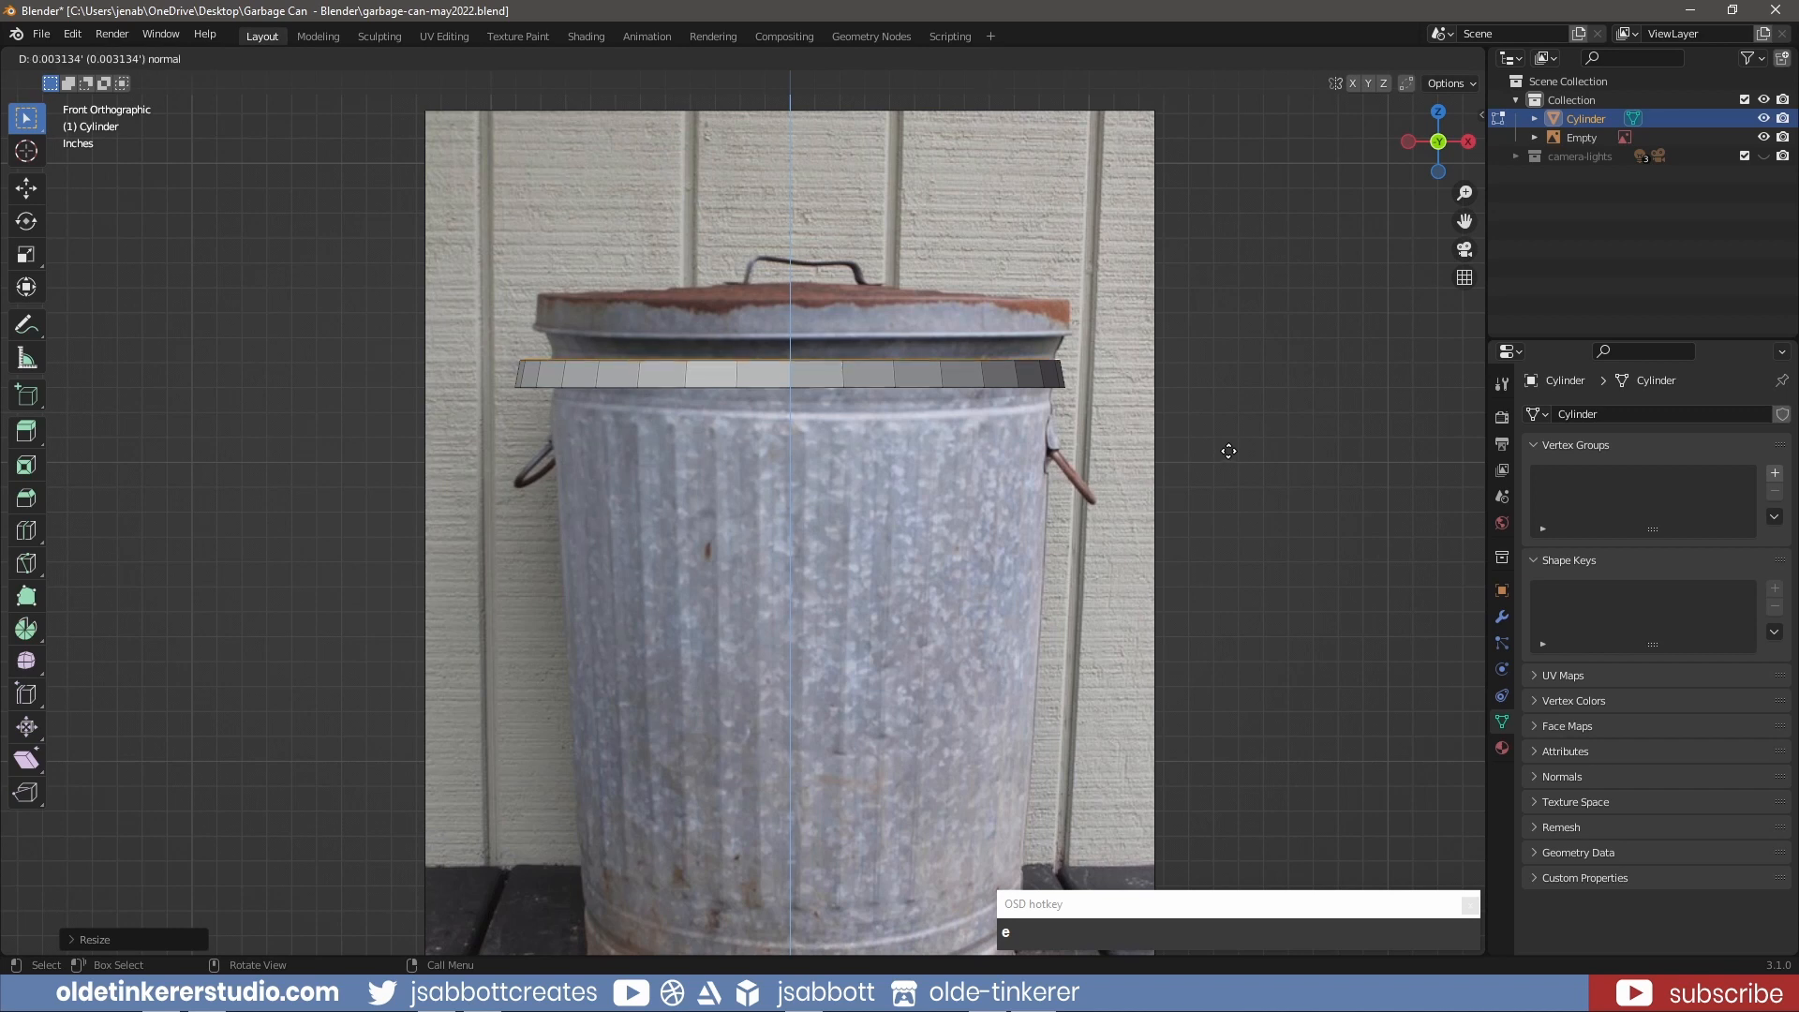
click(1229, 445)
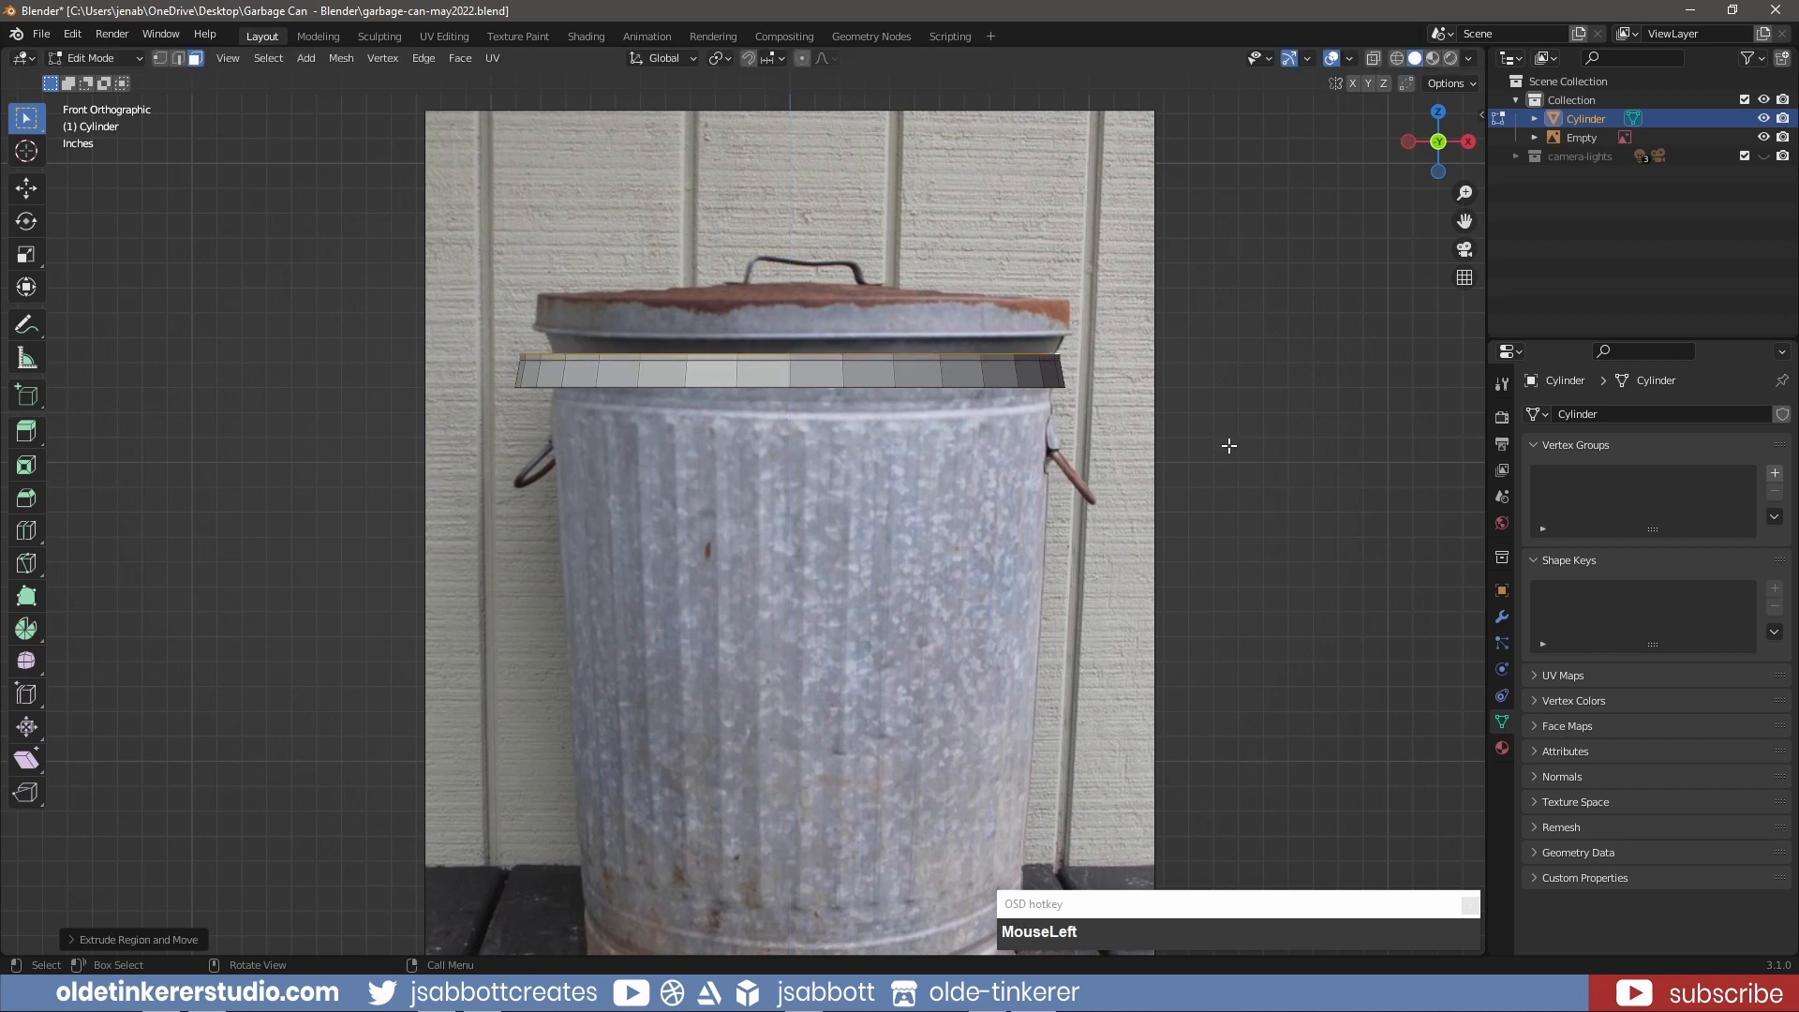
key(s)
key(shift+z)
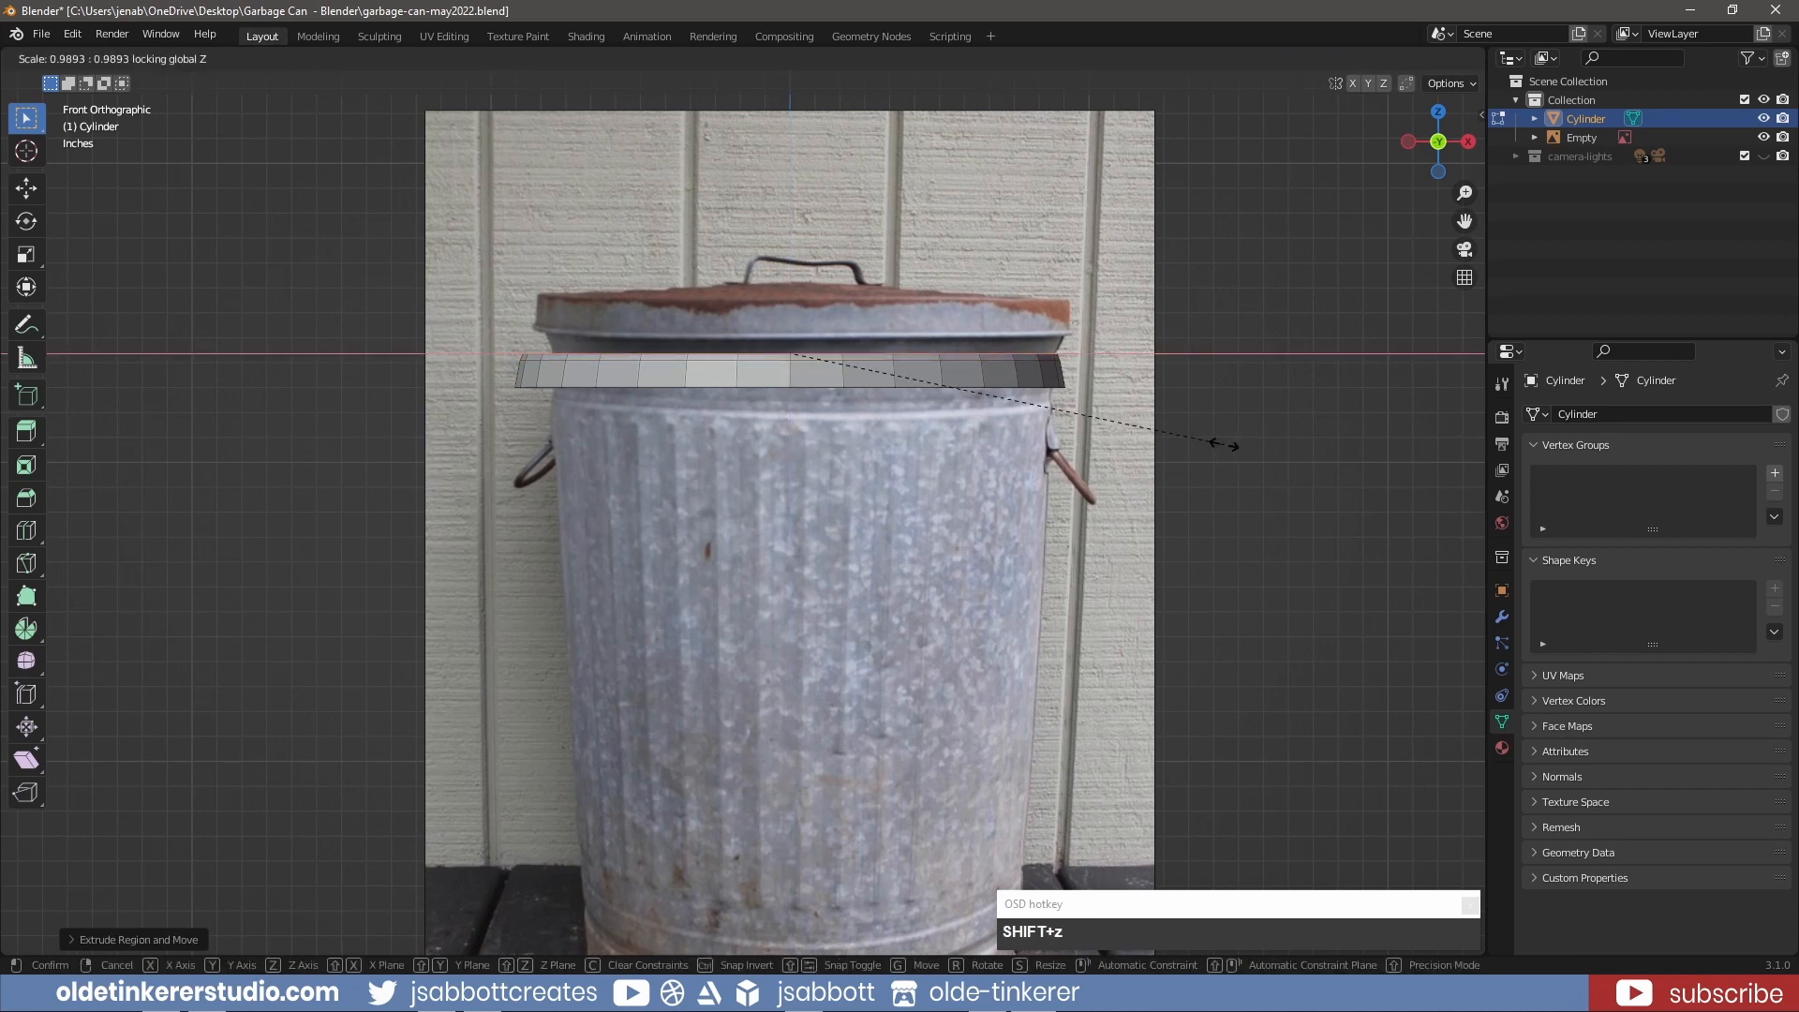
click(1223, 444)
- Extrude the lid's top faces slightly upward once more and shrink them in X and Y only to round the edge
key(e)
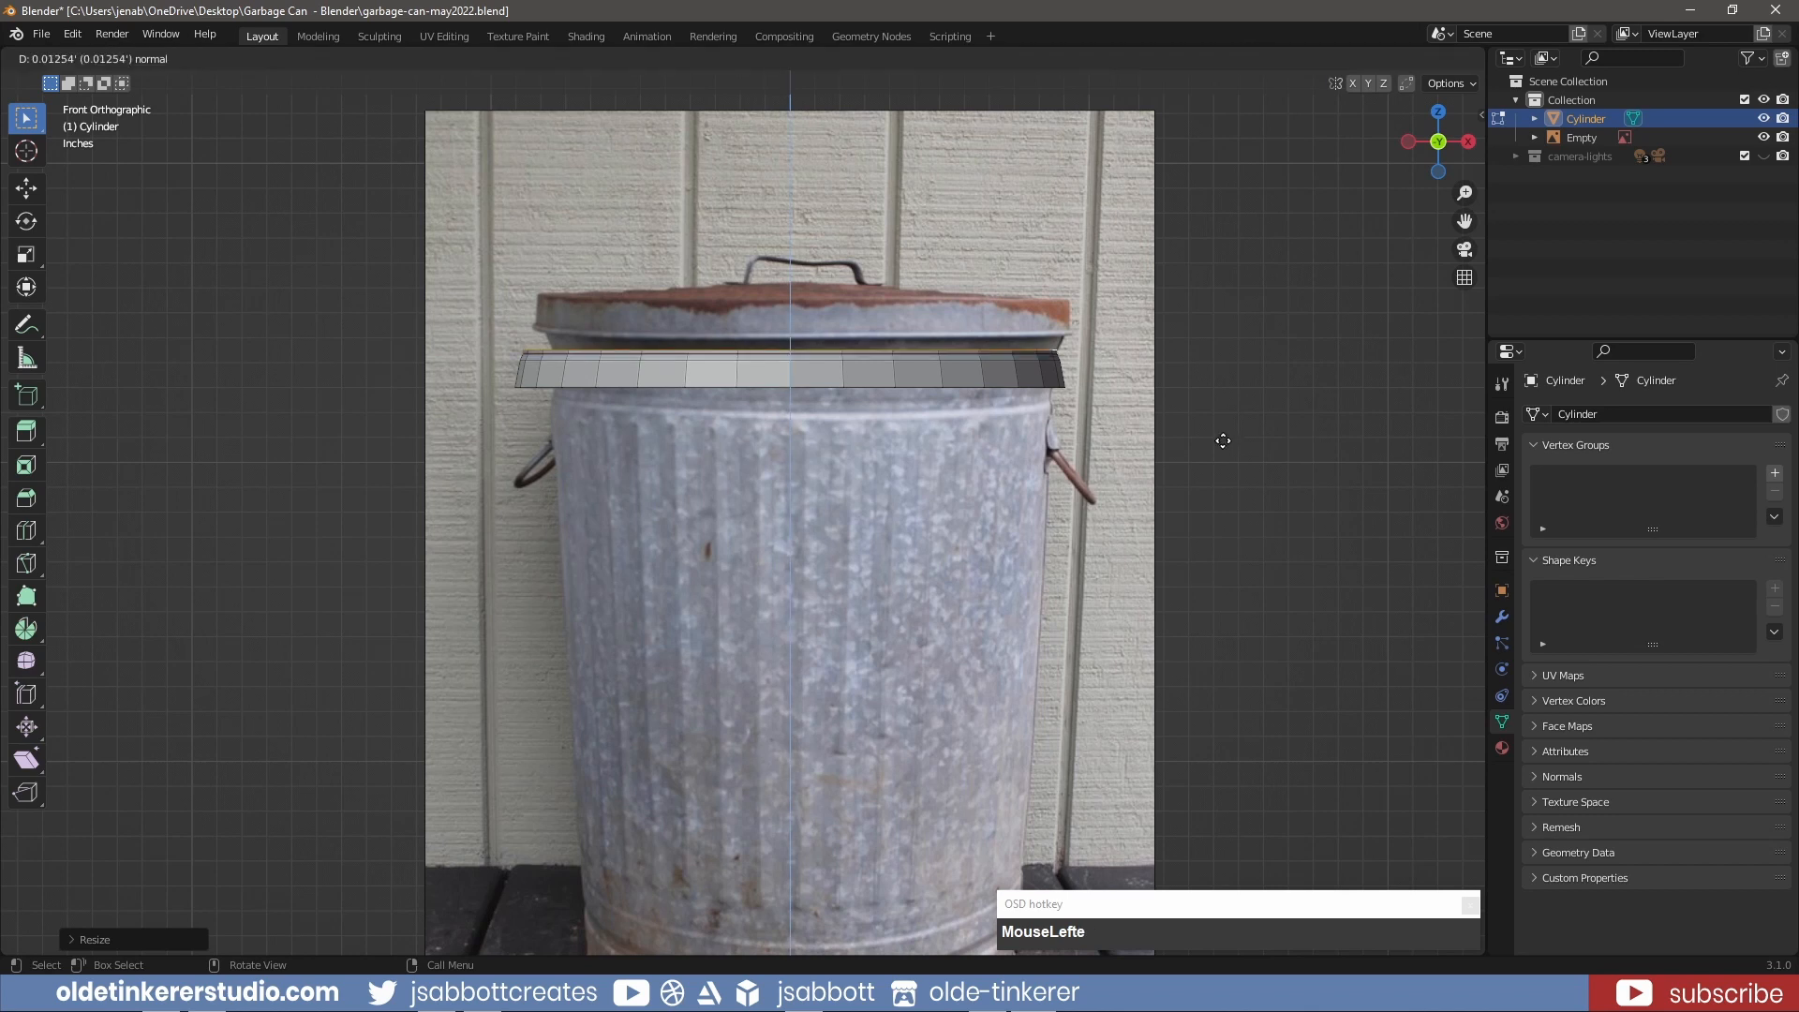
click(1223, 438)
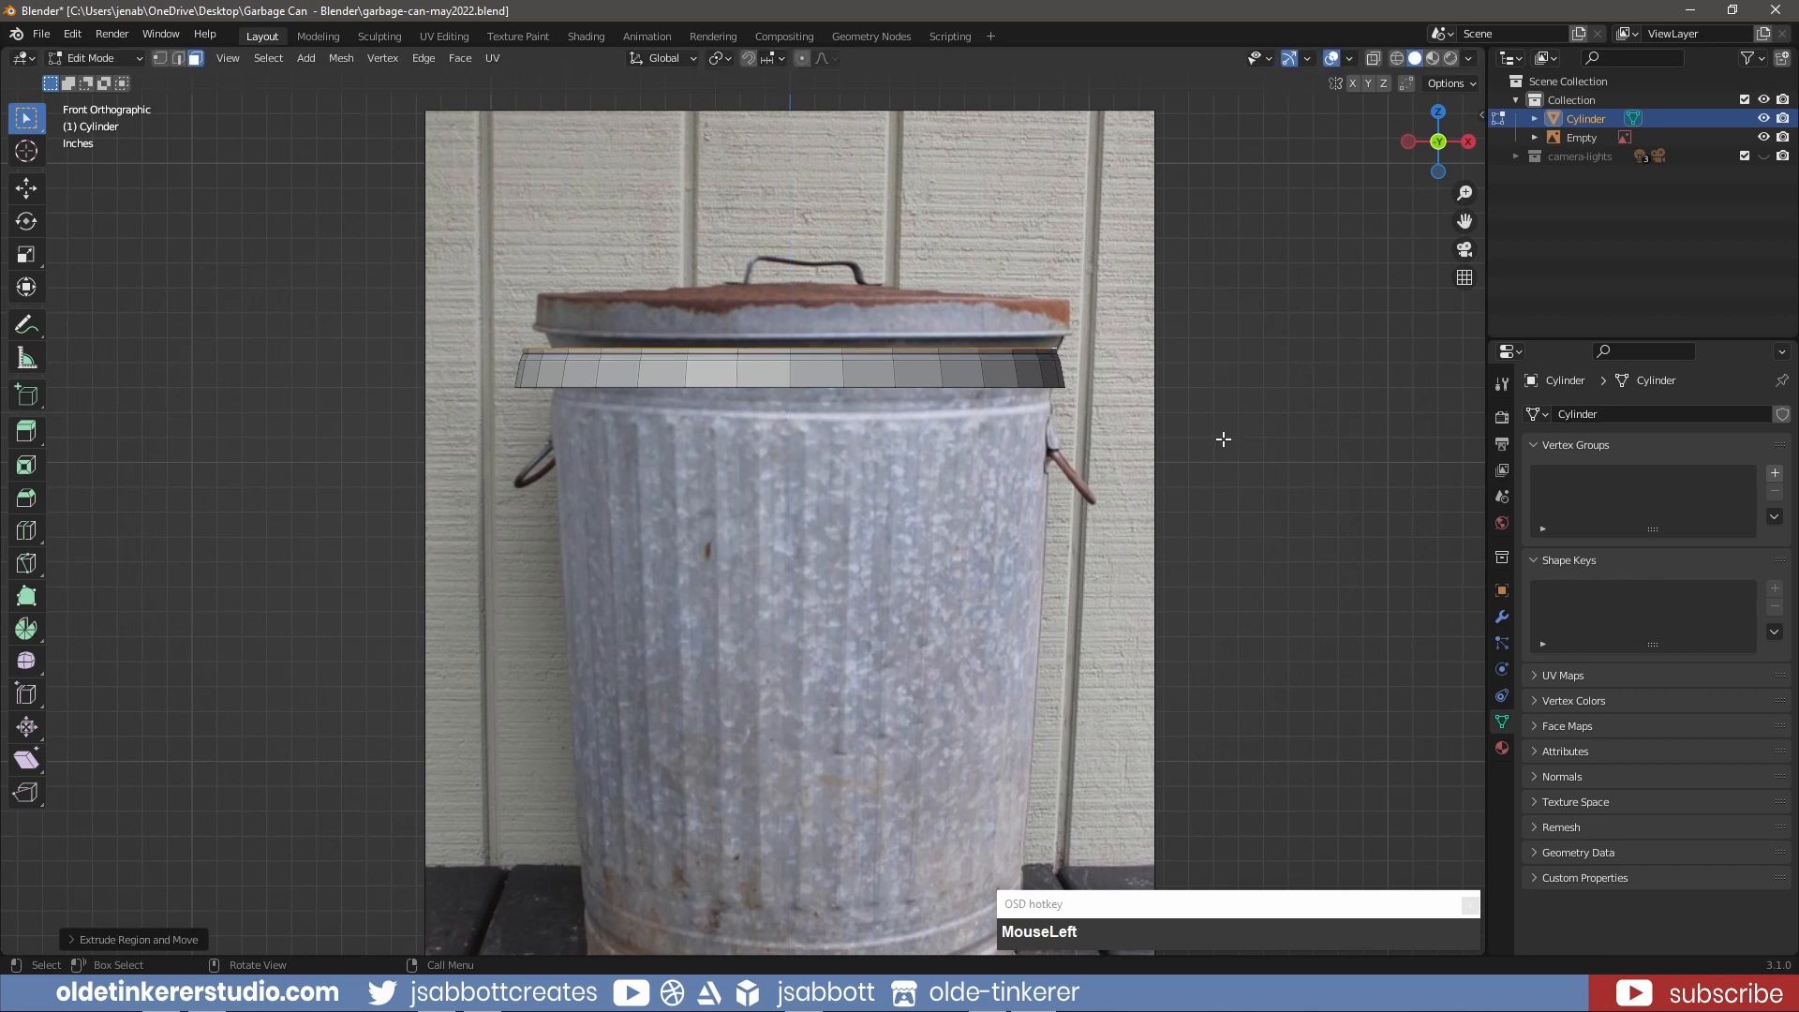
key(s)
key(shift+z)
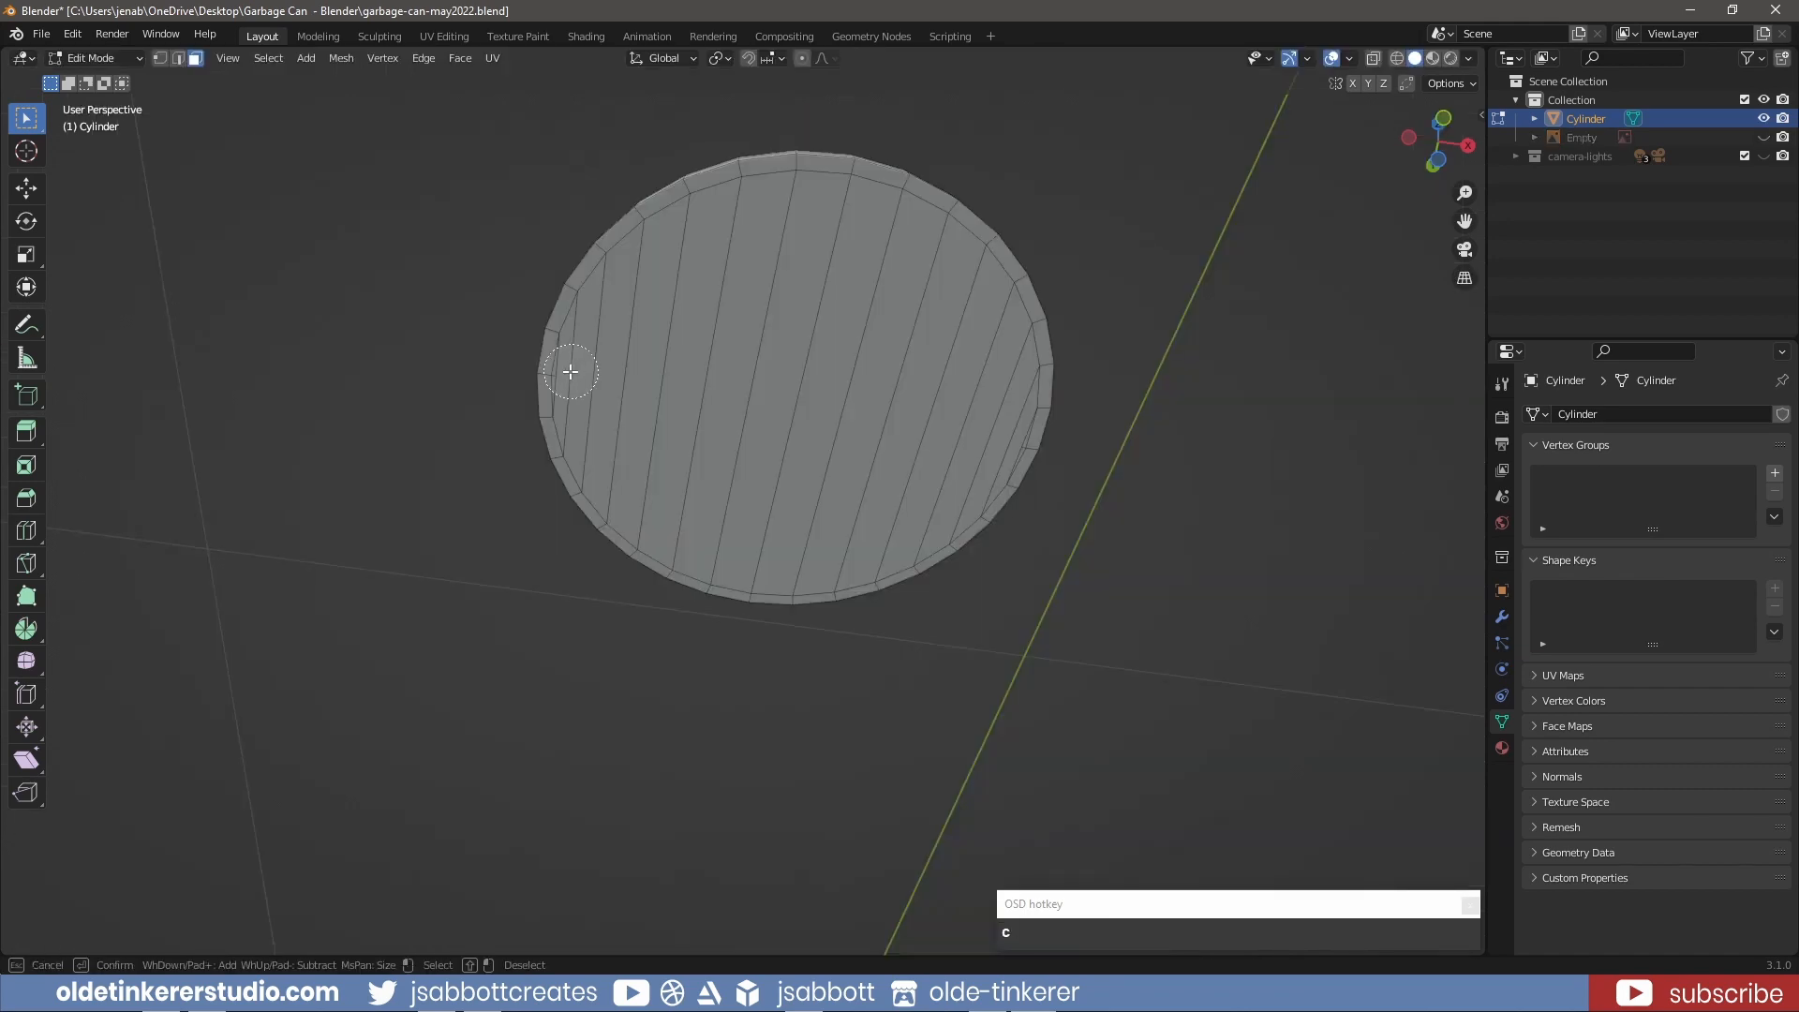
- Select the disc faces on the lid's underside, without the outer ring, and inset them about 0.02 ft
mouse_move(579, 382)
mouse_down()
mouse_move(856, 394)
mouse_move(998, 436)
mouse_up()
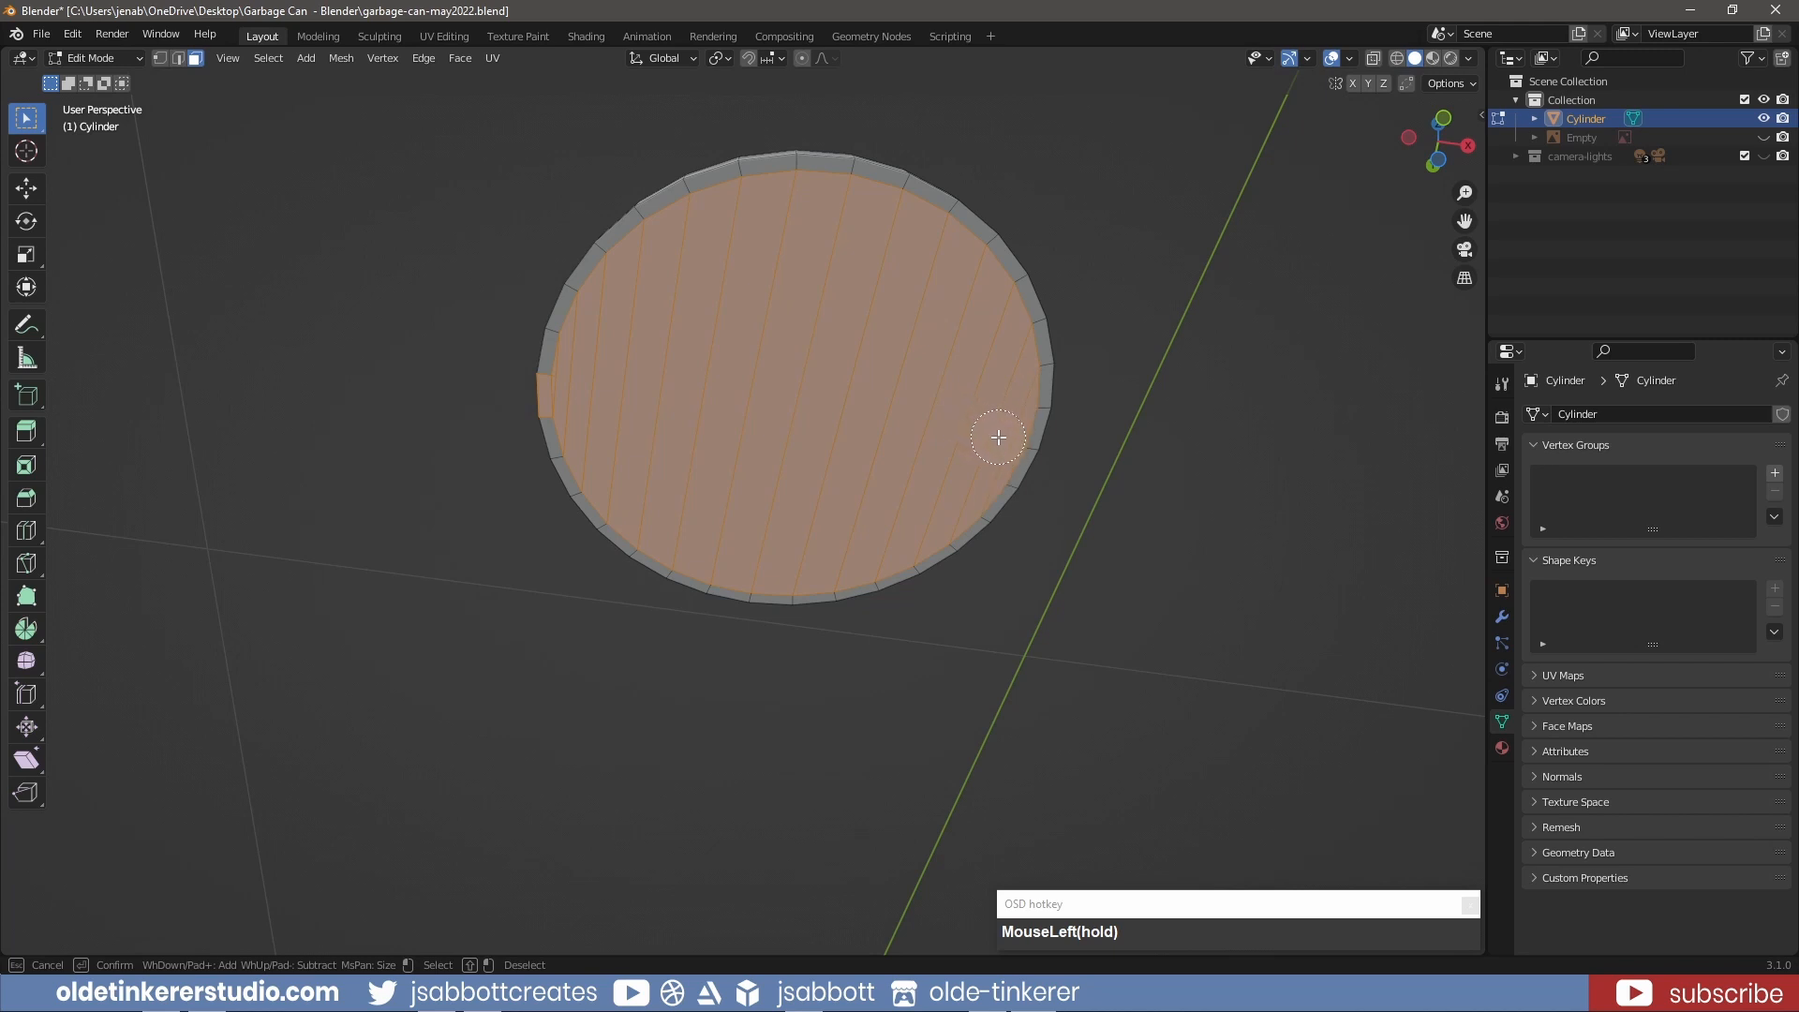
right_click(998, 437)
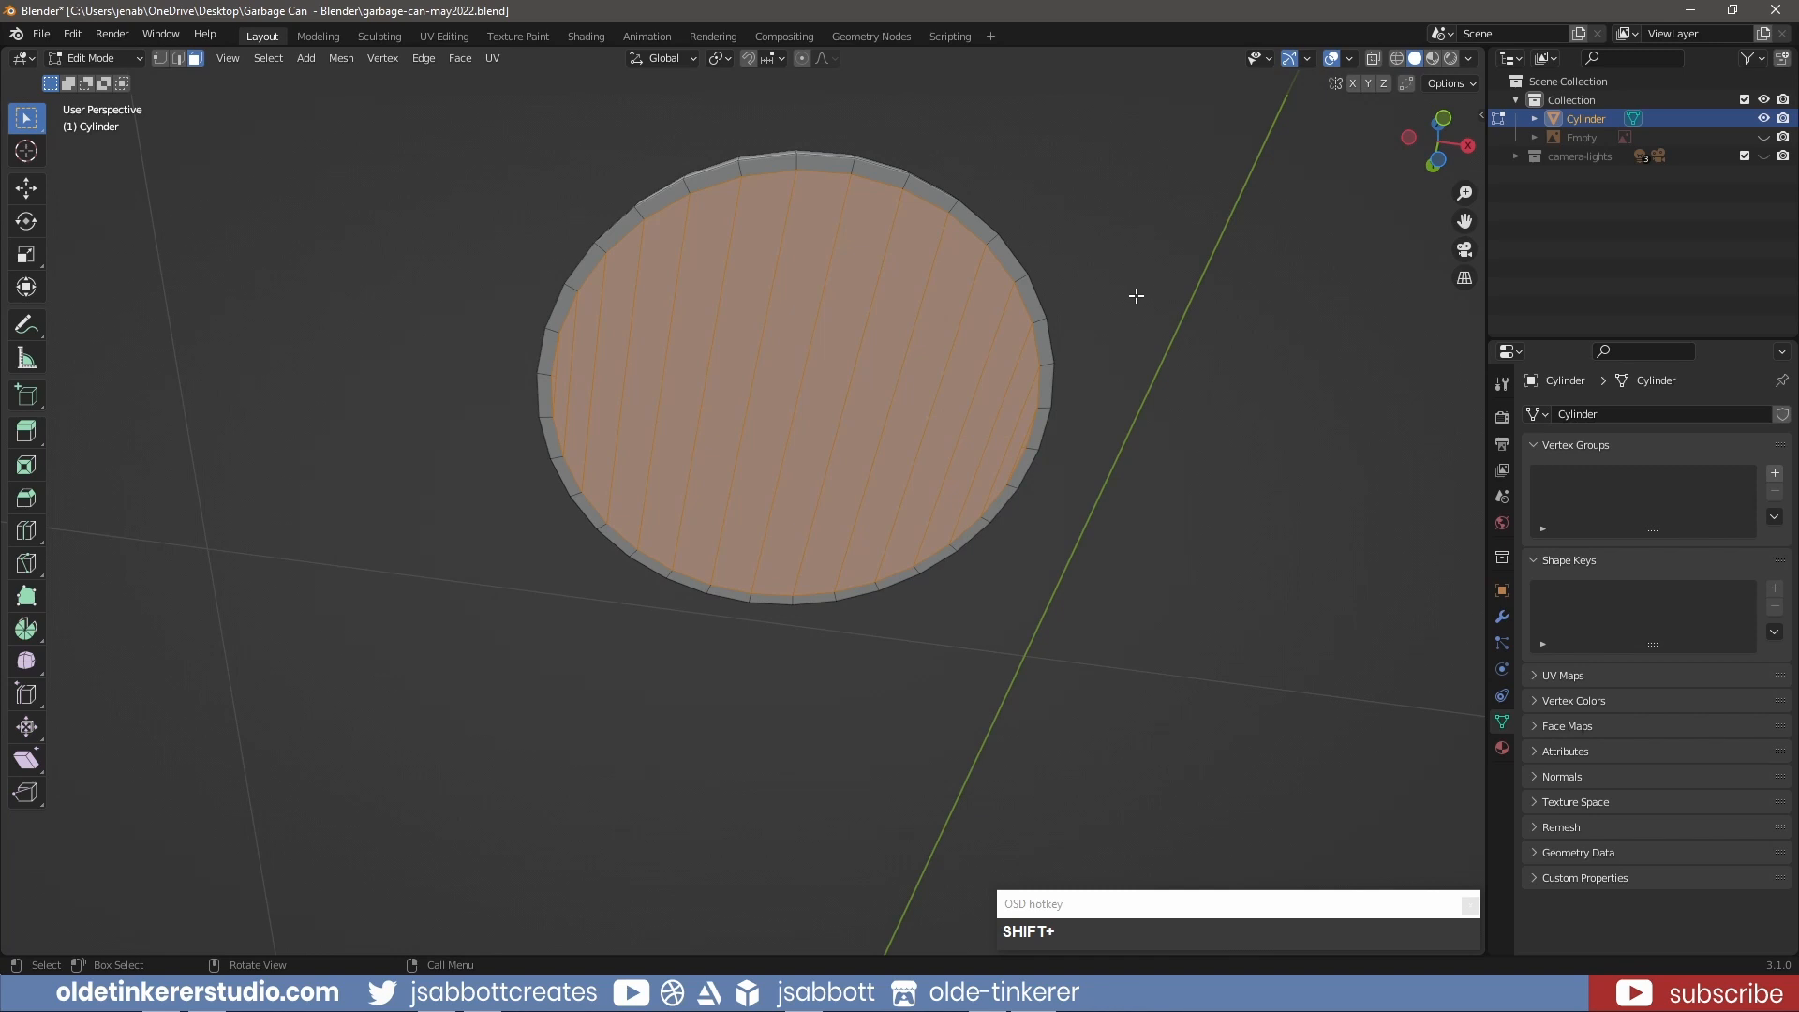
key(i)
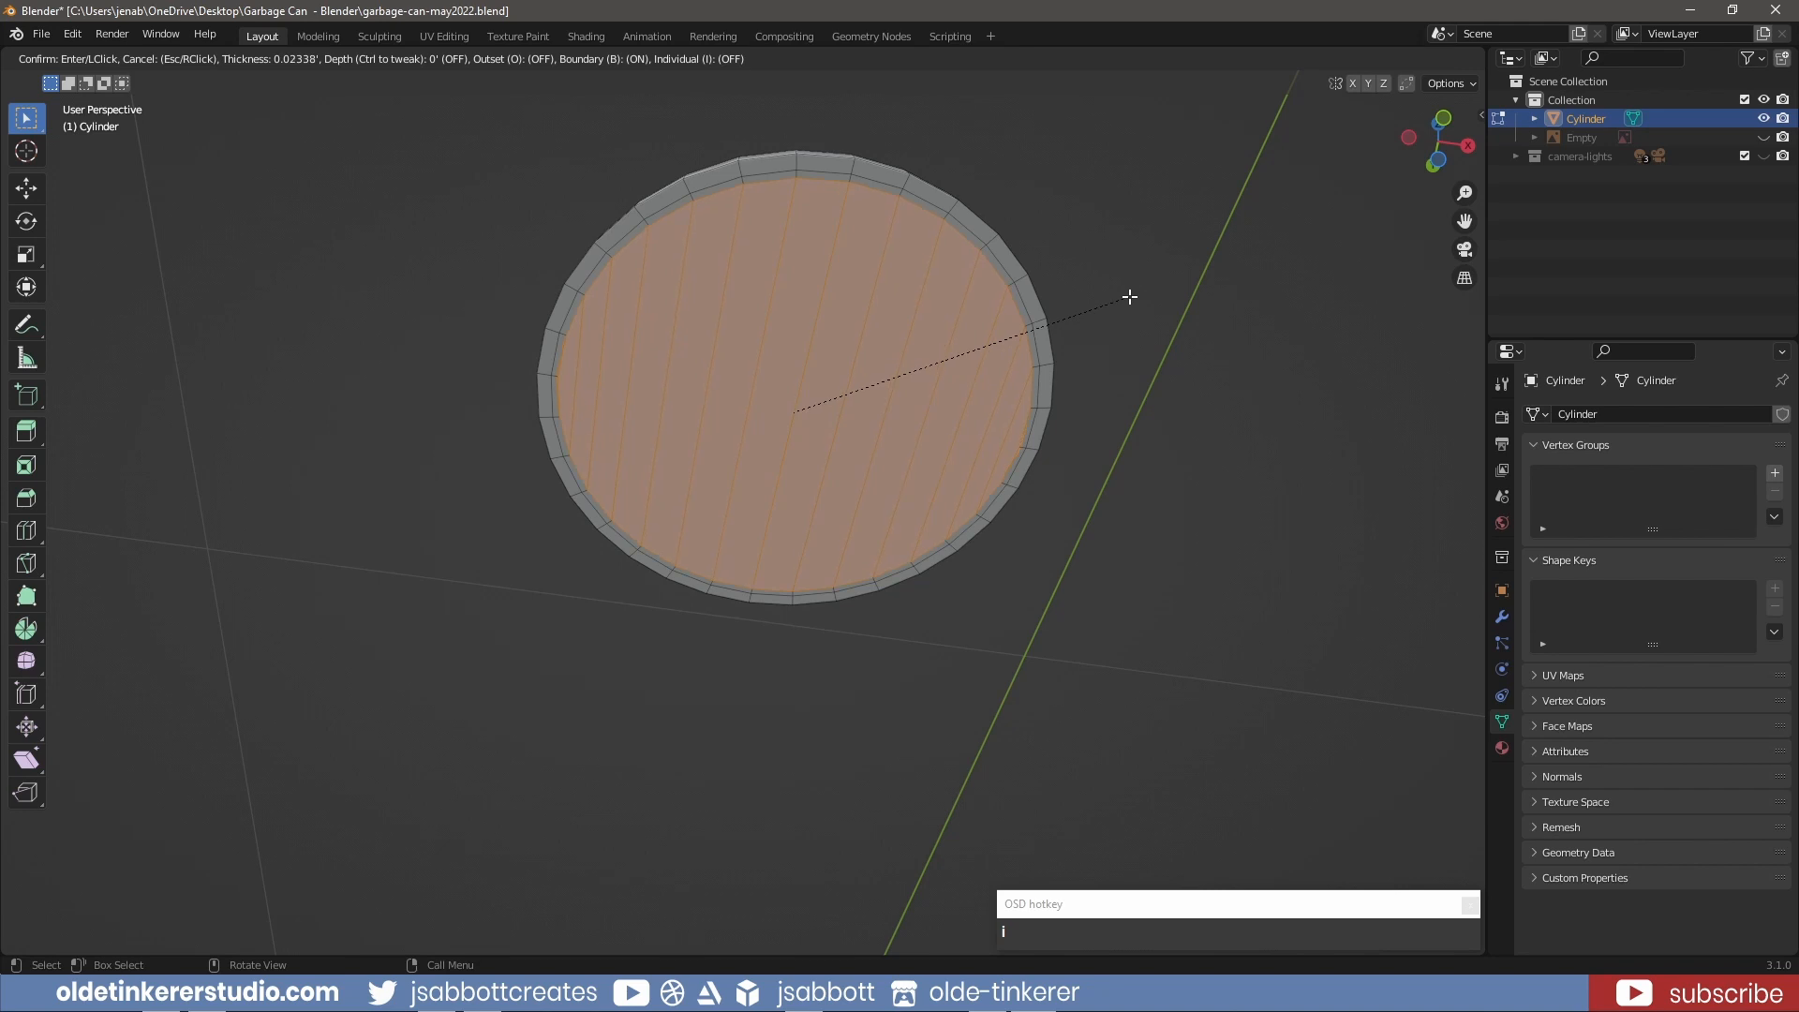
click(1130, 297)
- Extrude the inset underside faces of the lid and move them up about 0.07 ft along Z to hollow it
middle_drag(1096, 257, 1080, 256)
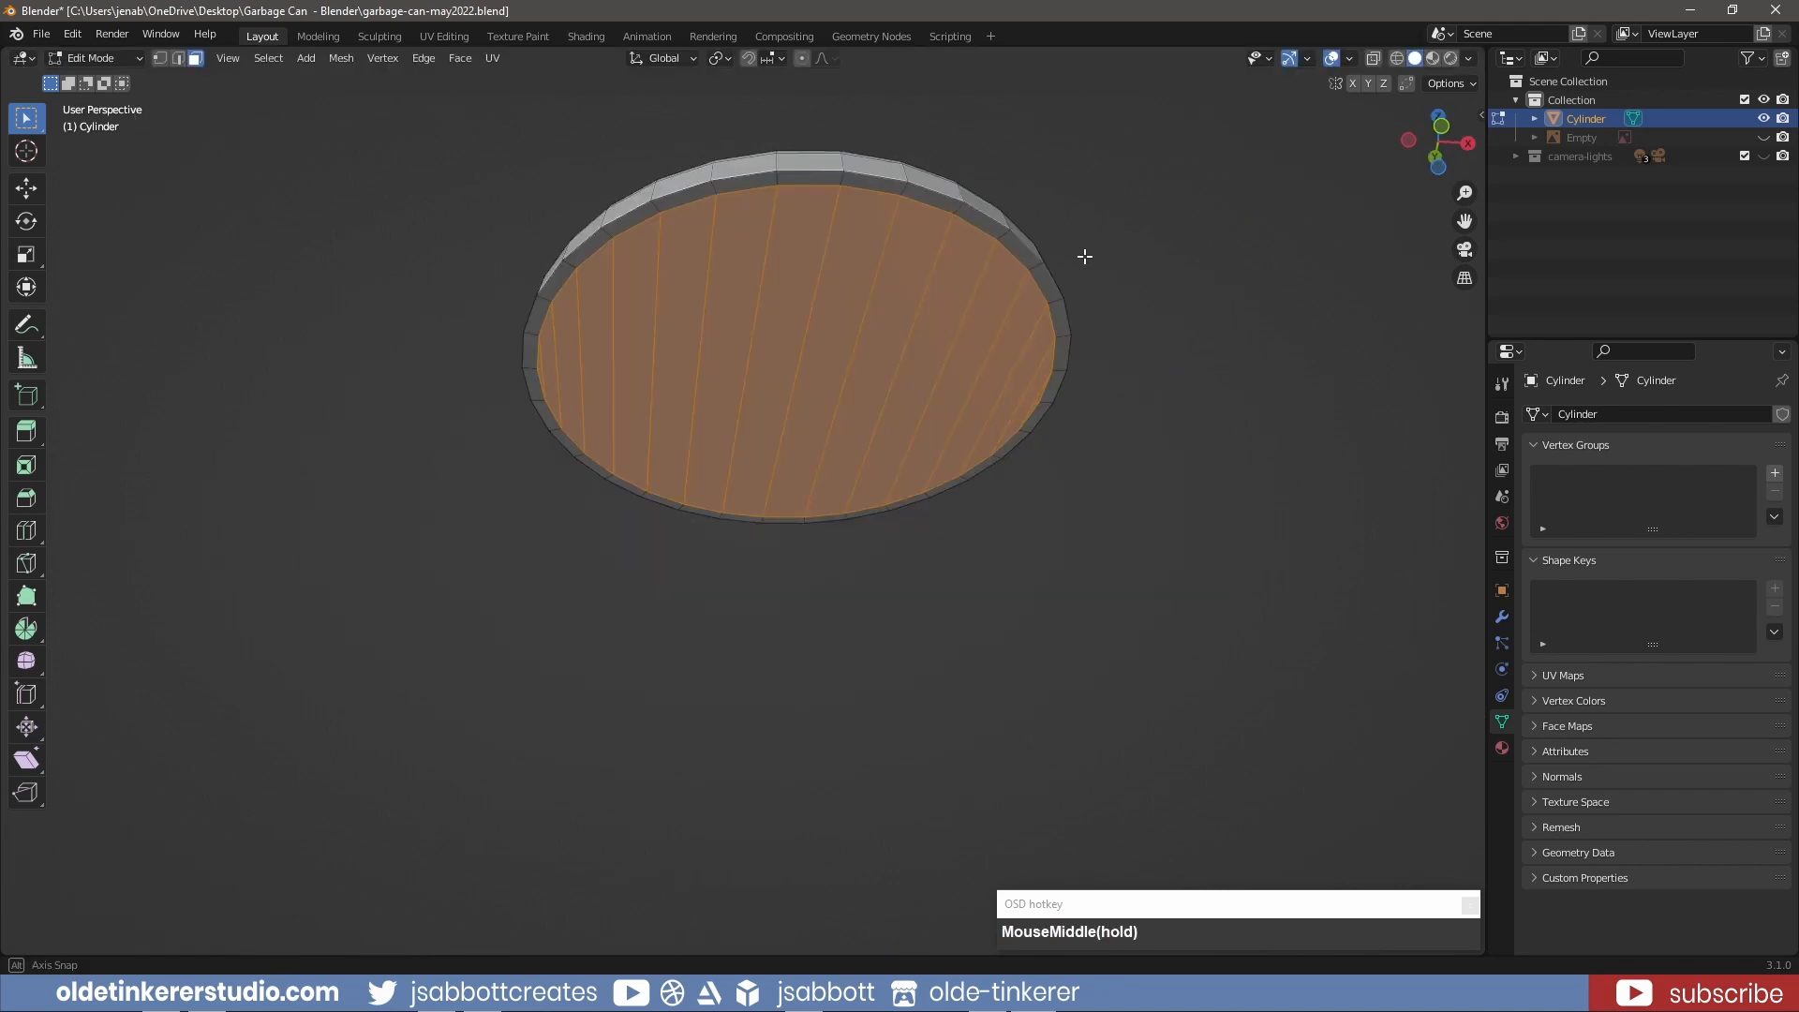
key(e)
click(1070, 485)
key(g)
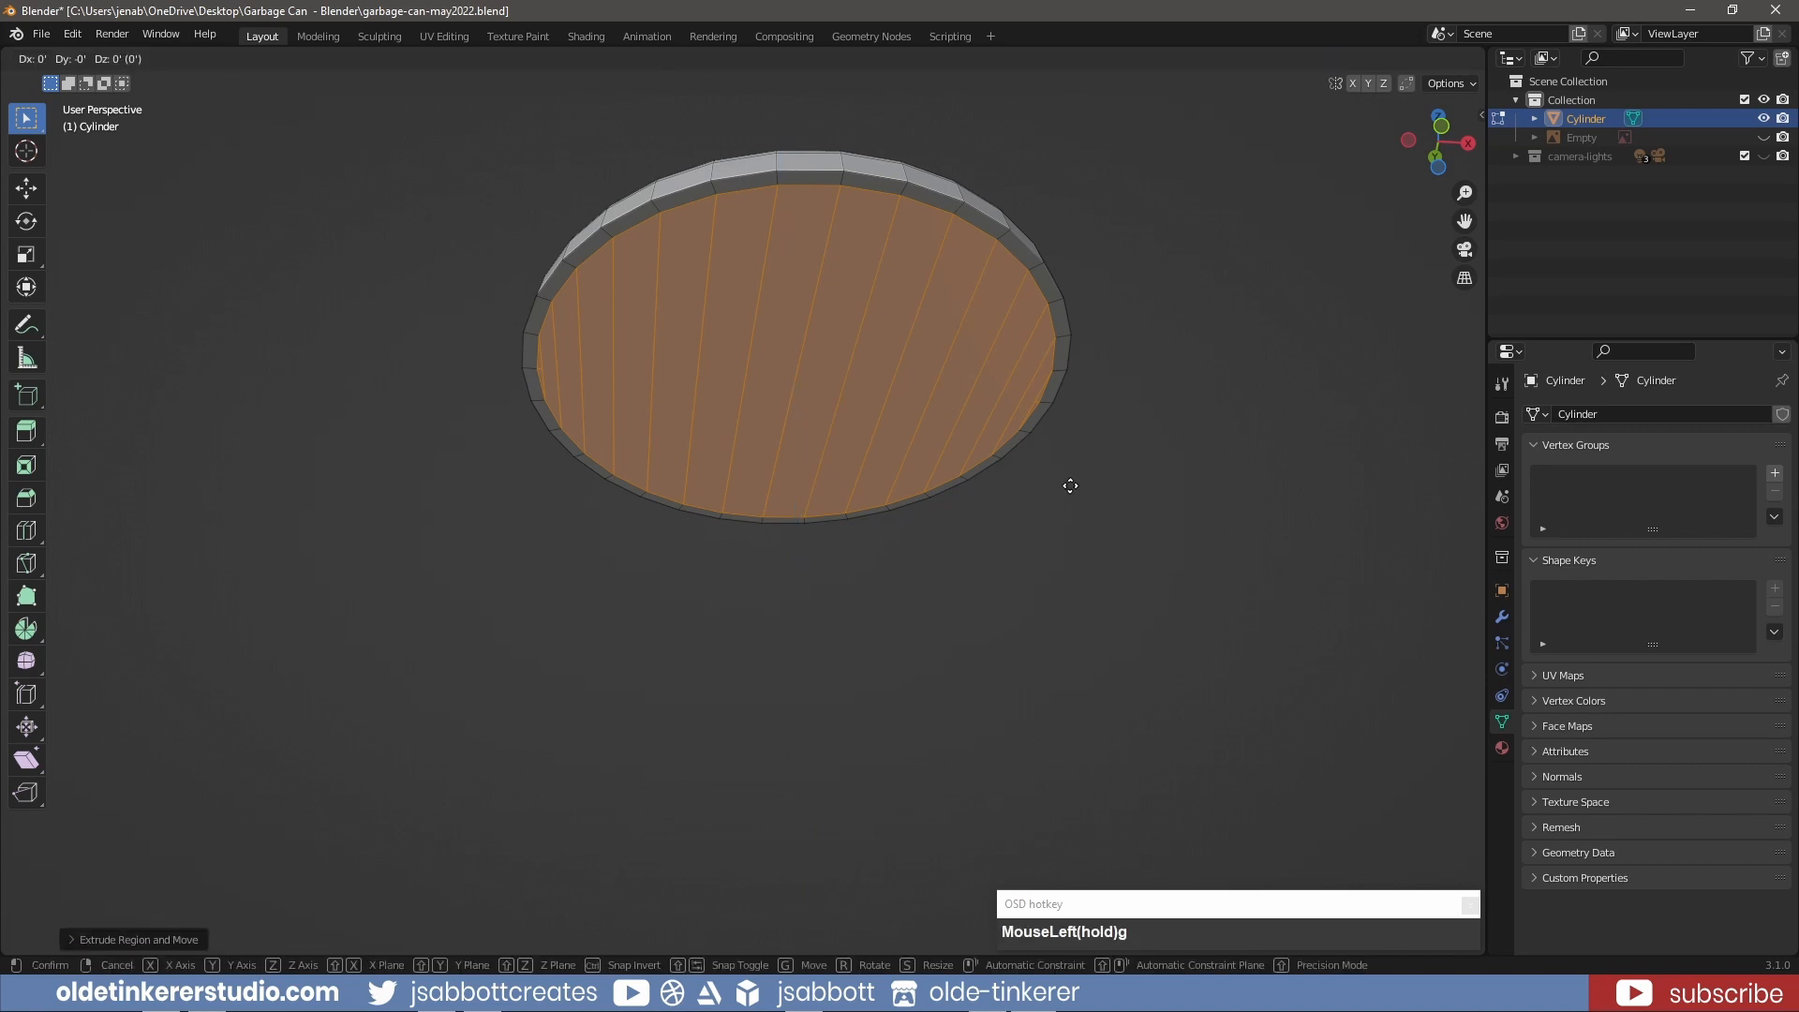
key(z)
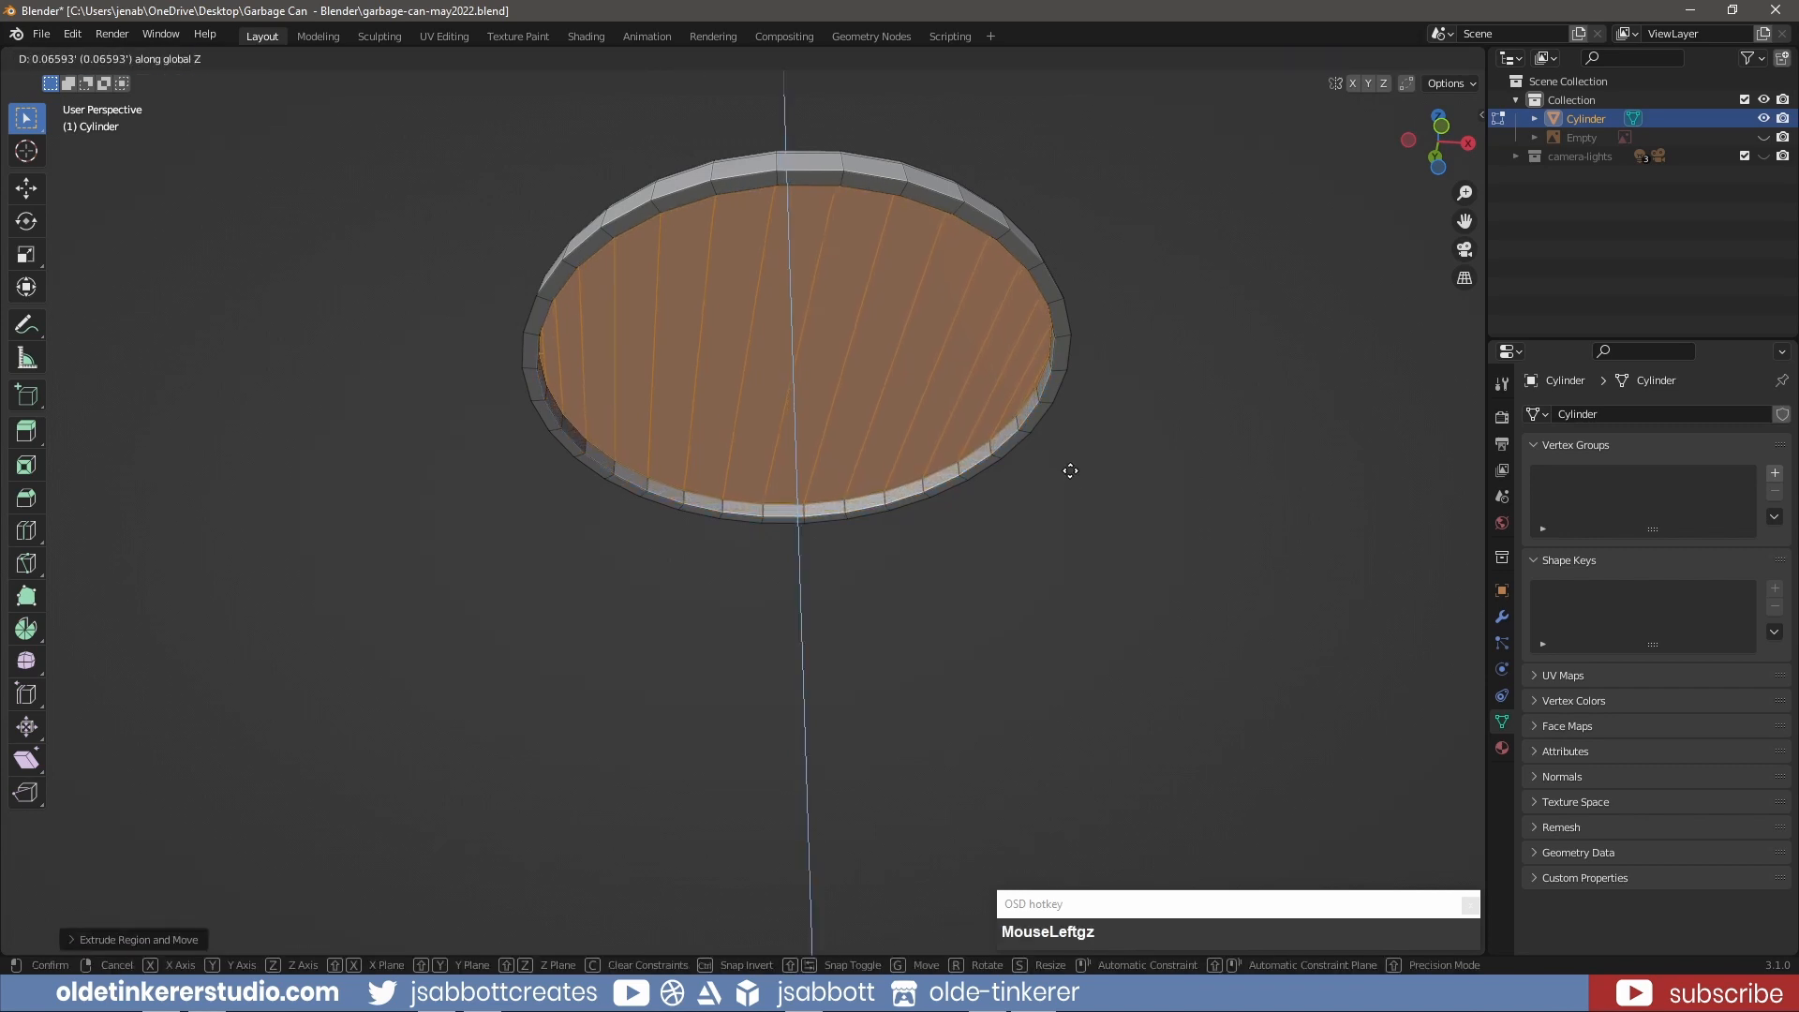
click(1069, 472)
- Scale the recessed underside faces of the lid to about 0.93
key(s)
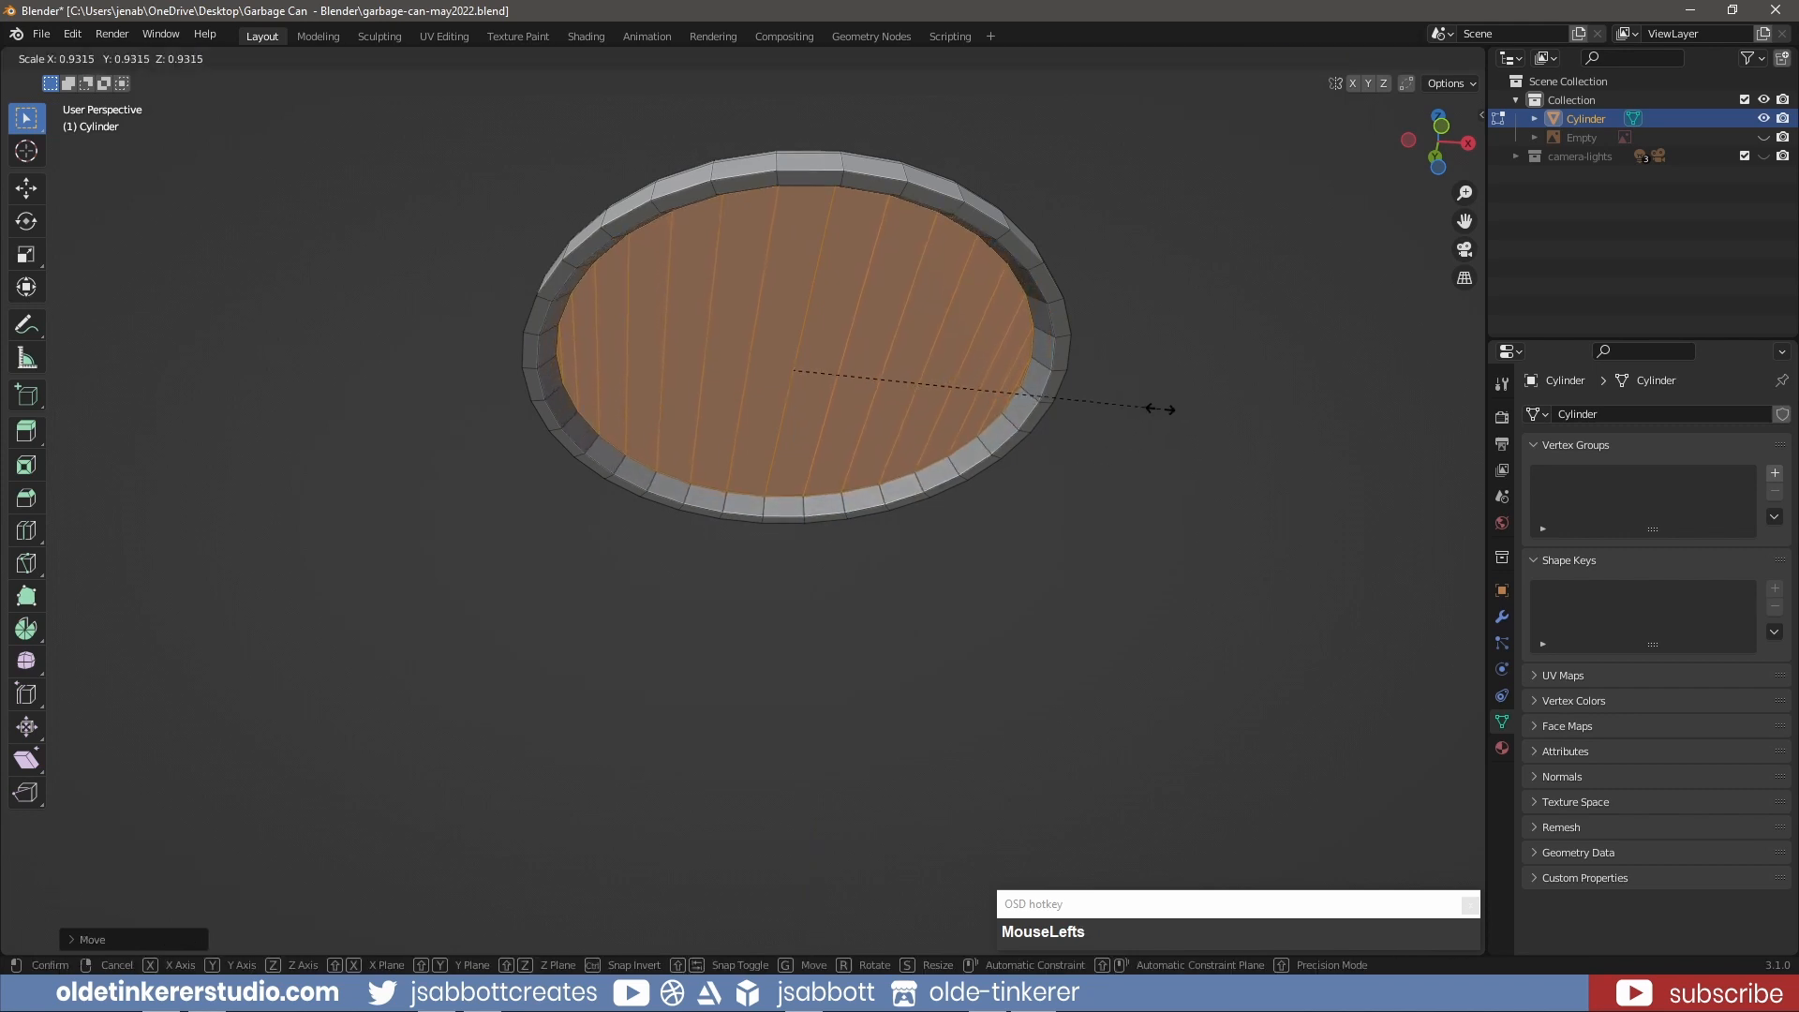
click(1163, 407)
middle_drag(1077, 281, 1074, 412)
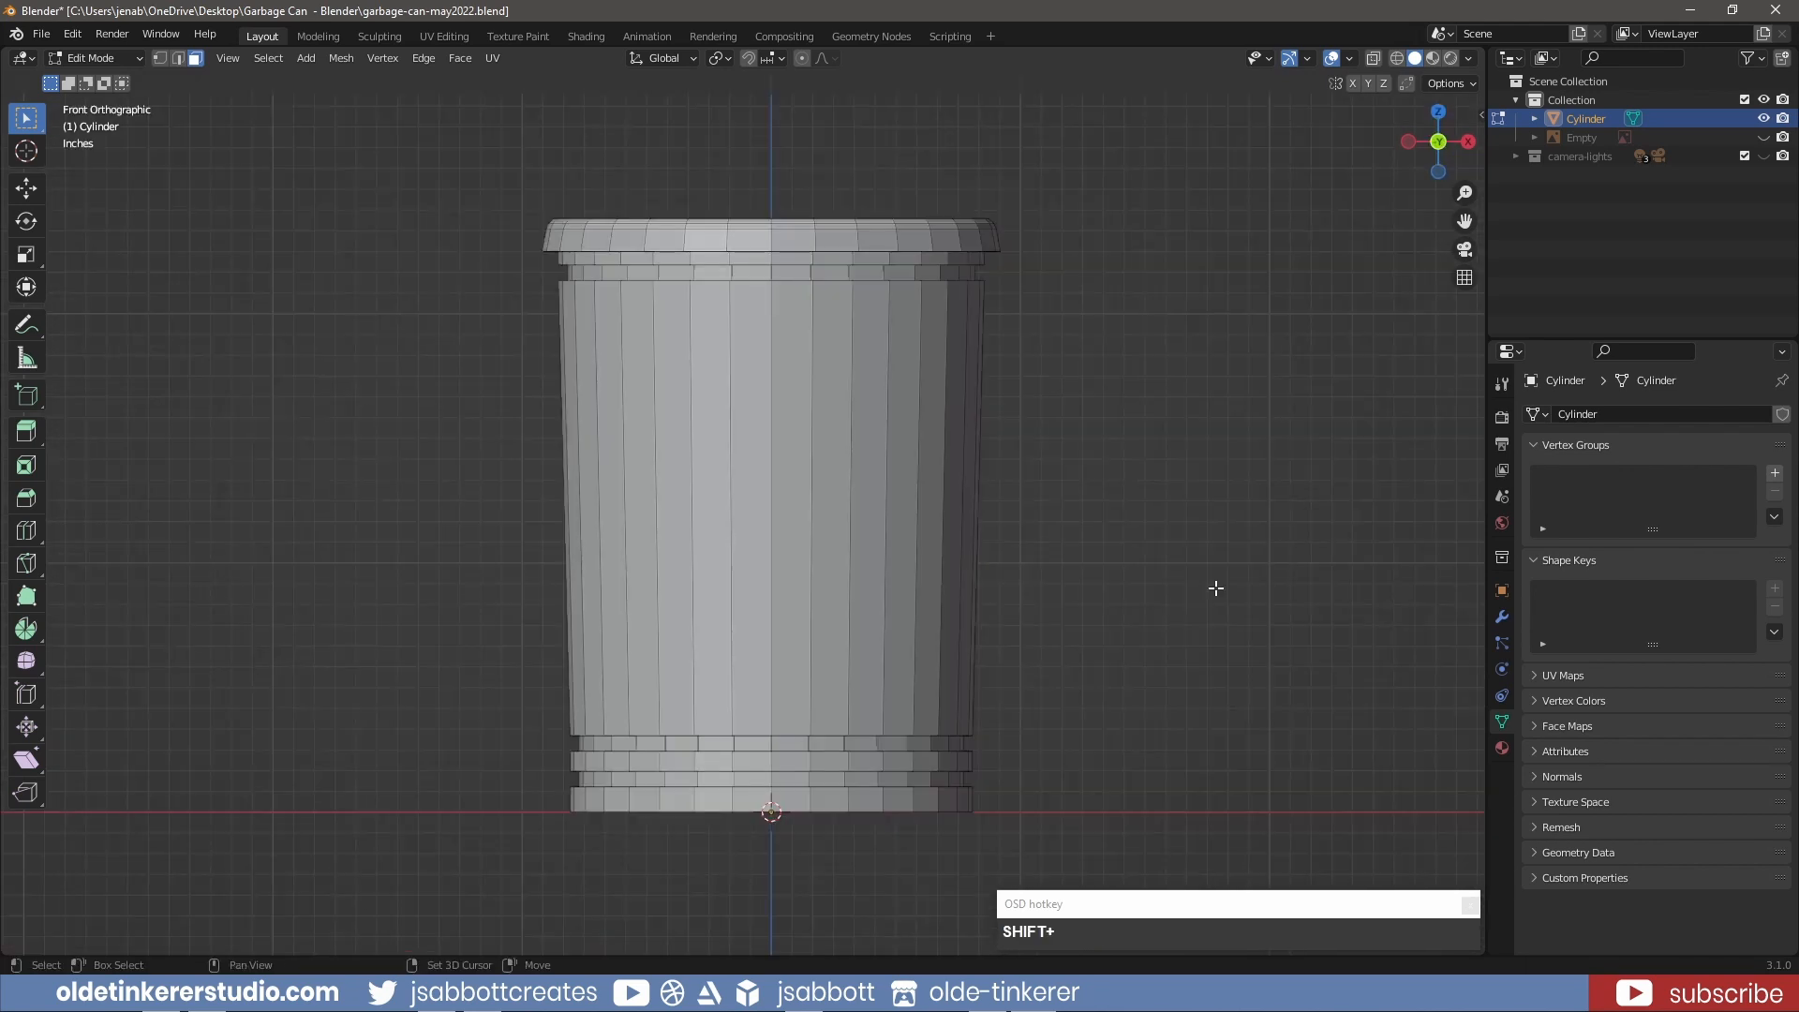
- Add a cylinder mesh with 12 vertices and Triangle Fan caps in the same object
key(shift+a)
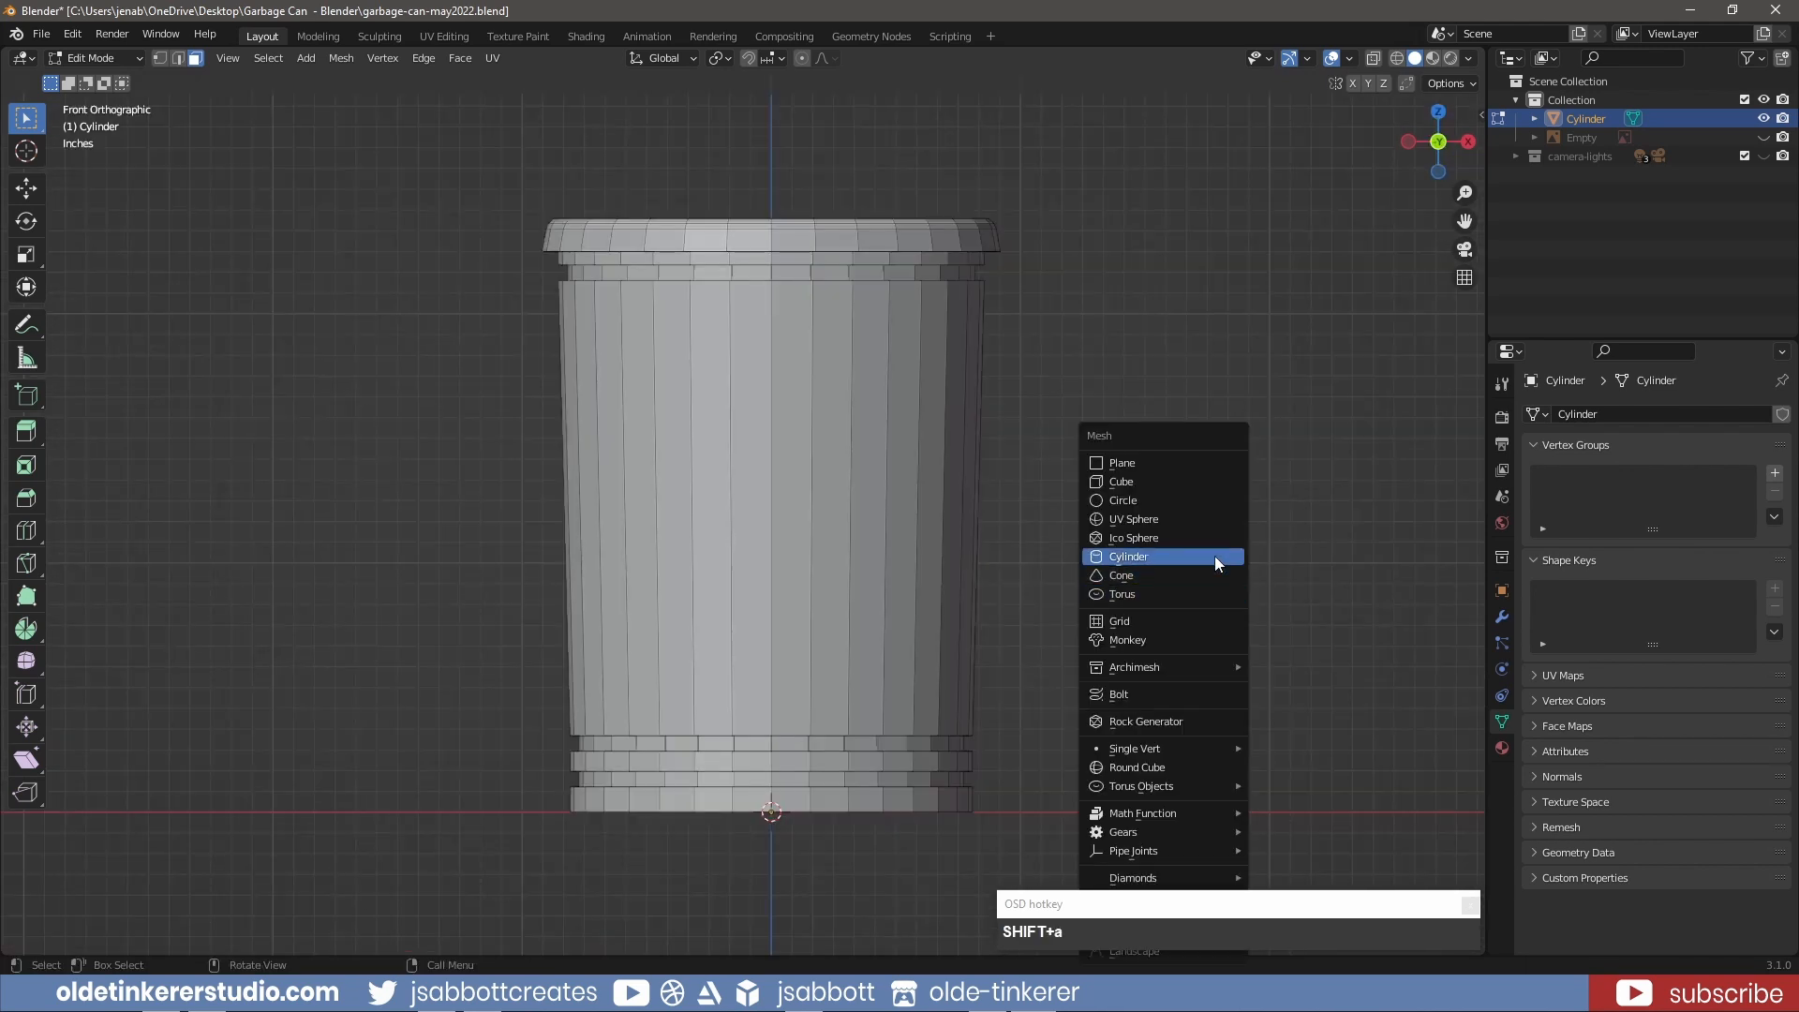
click(1214, 556)
click(72, 936)
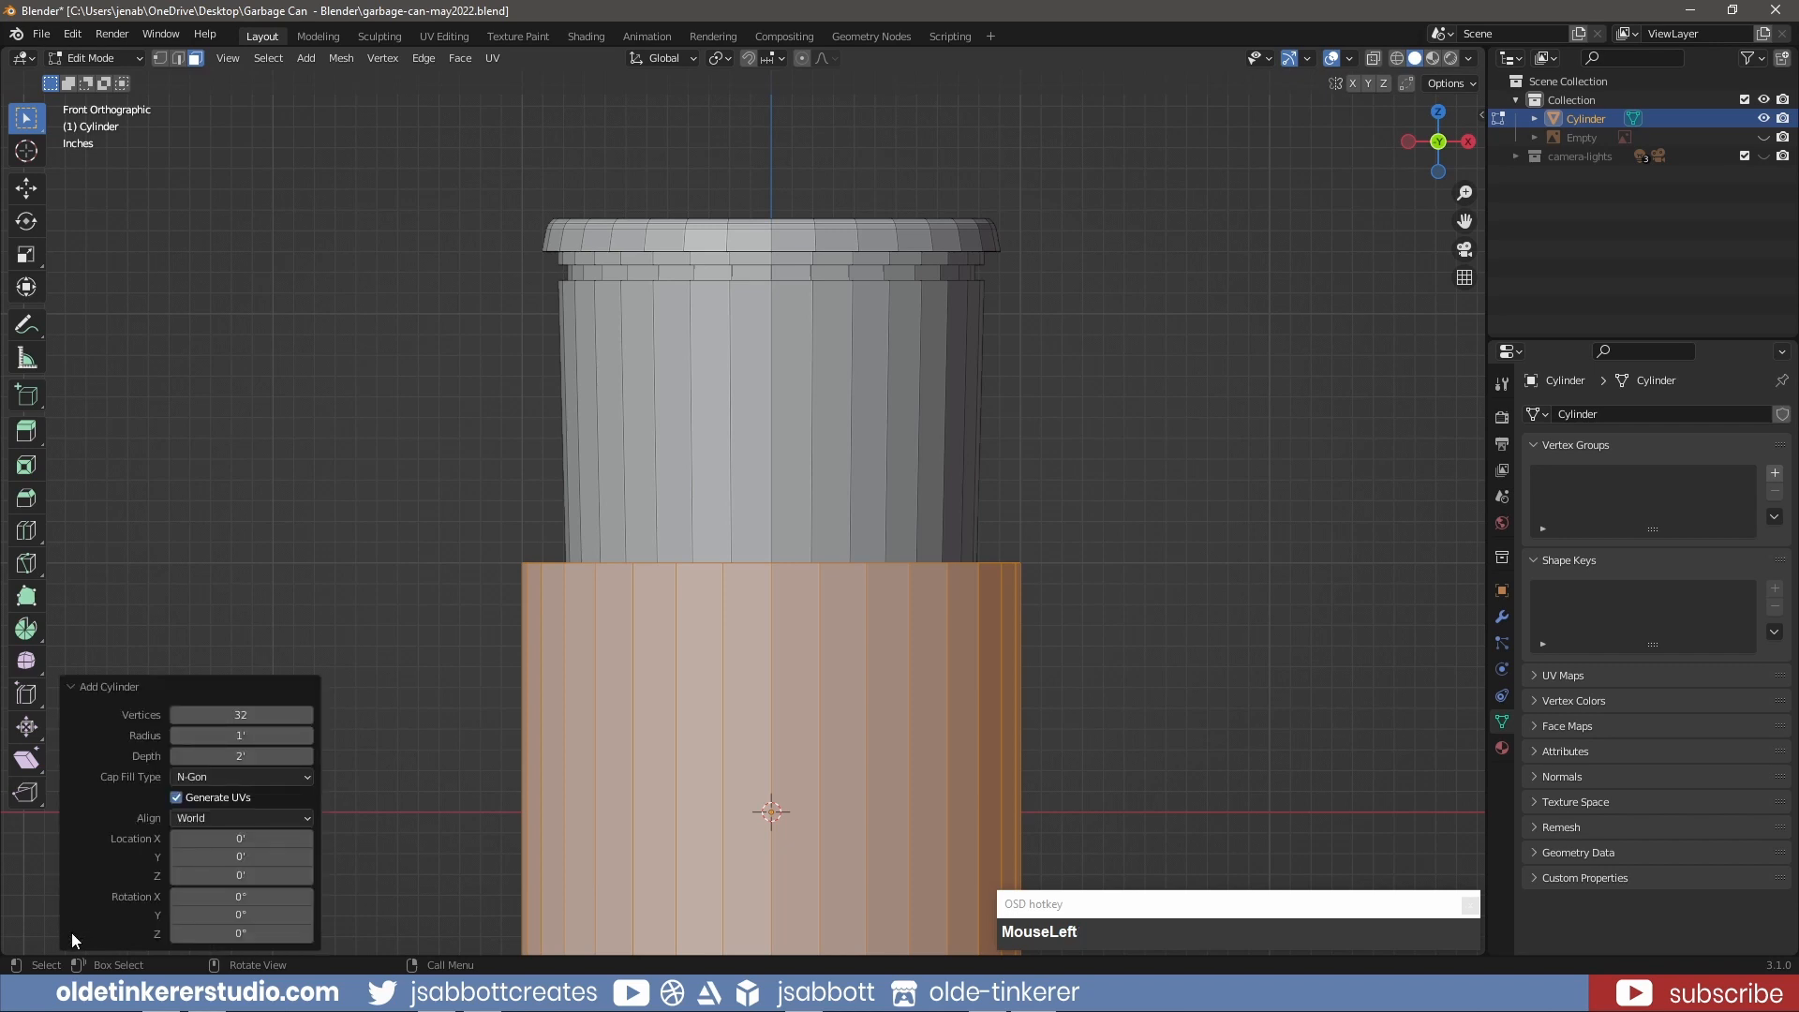
click(208, 779)
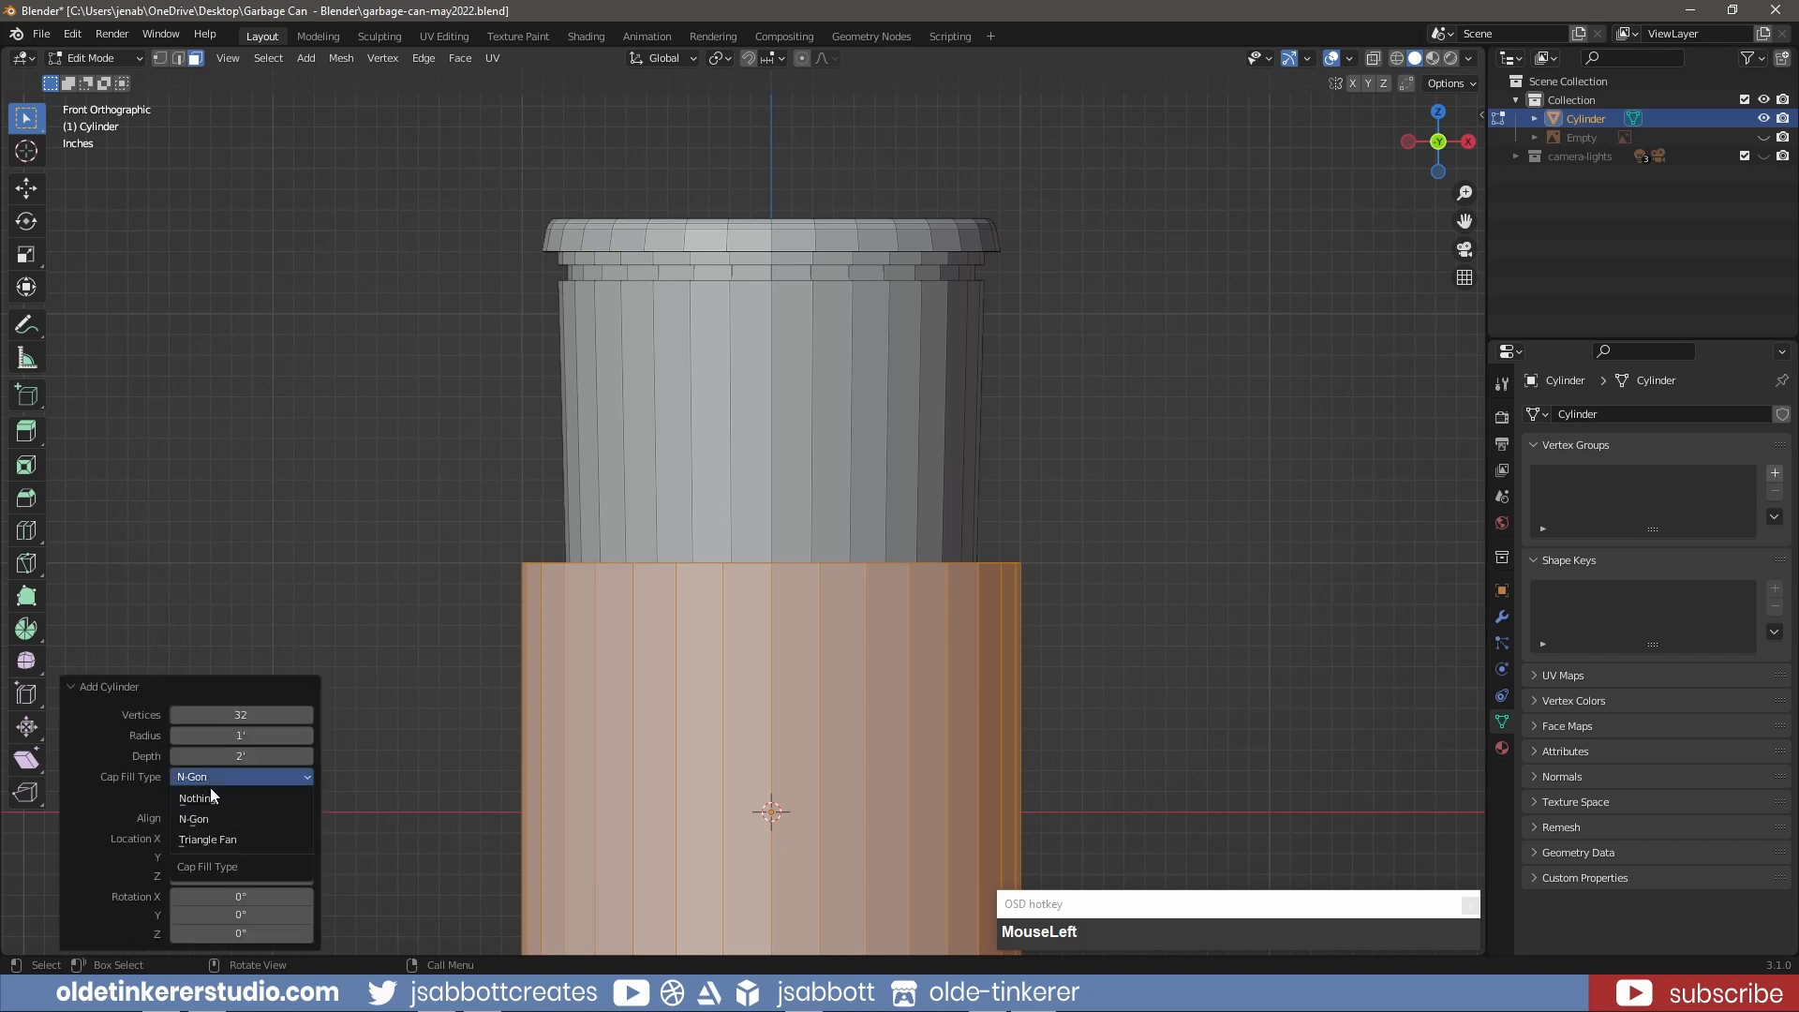
click(223, 839)
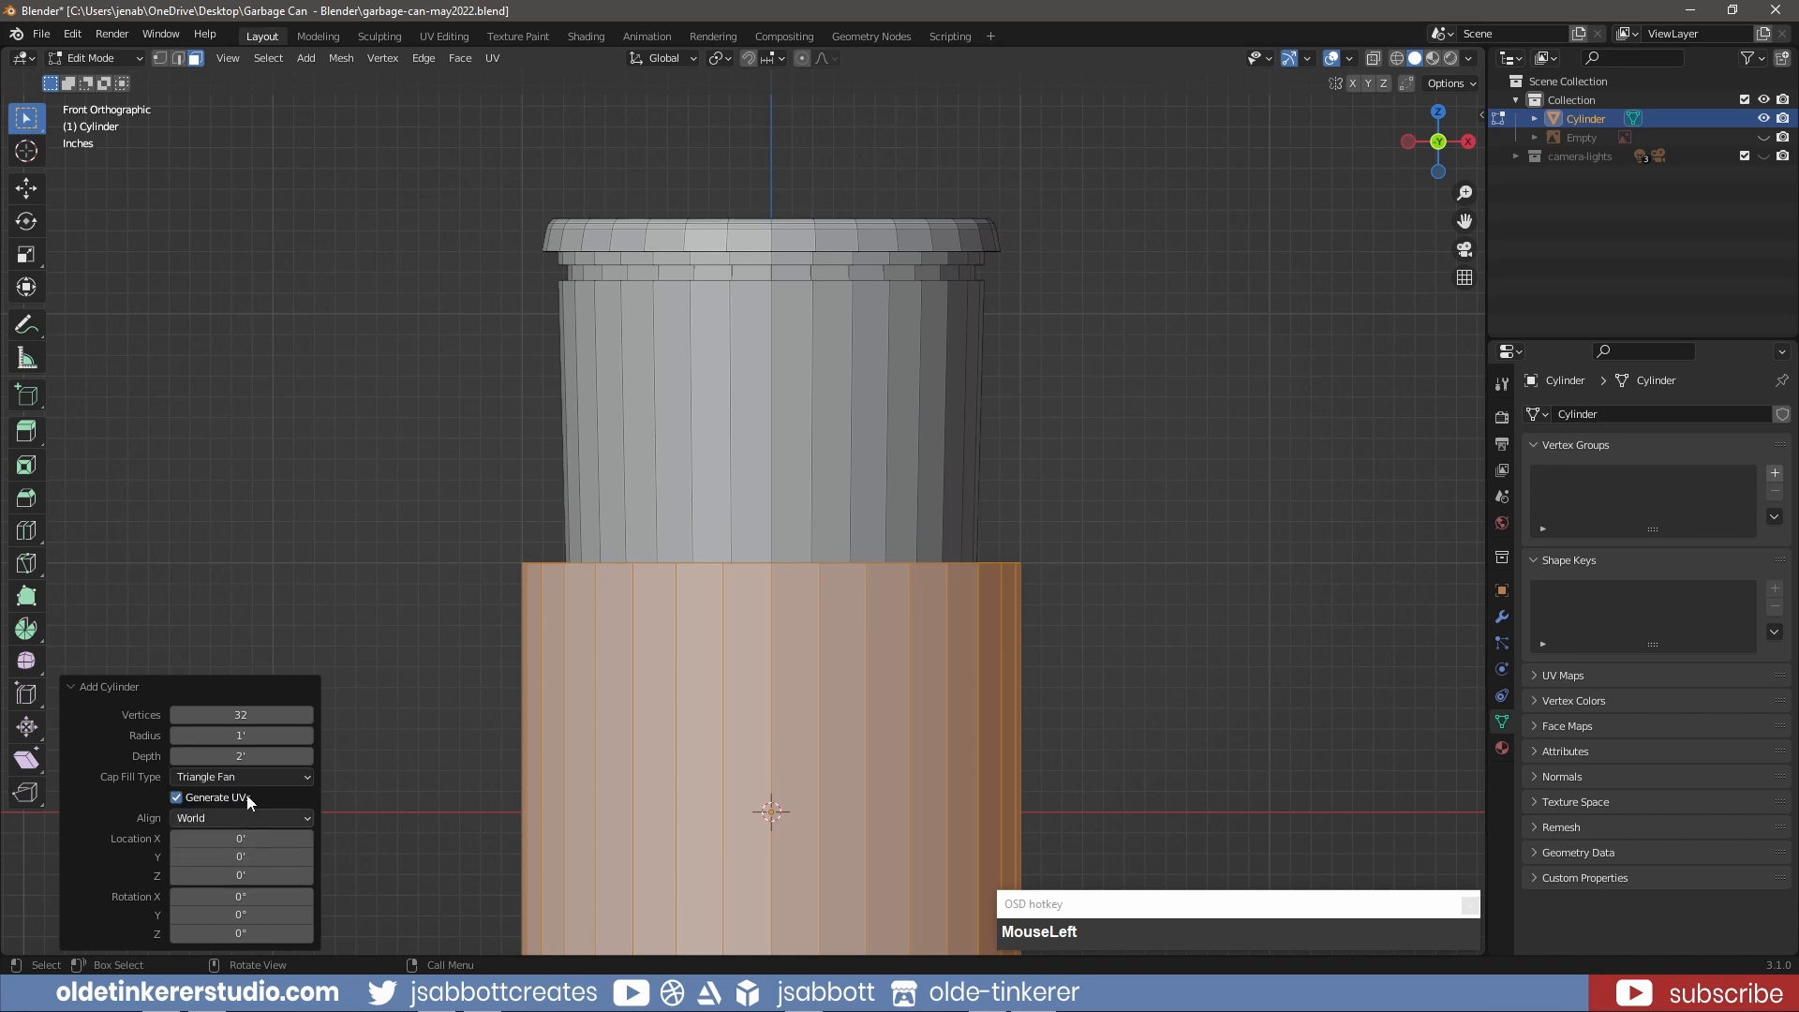
click(244, 718)
text(12)
key(Return)
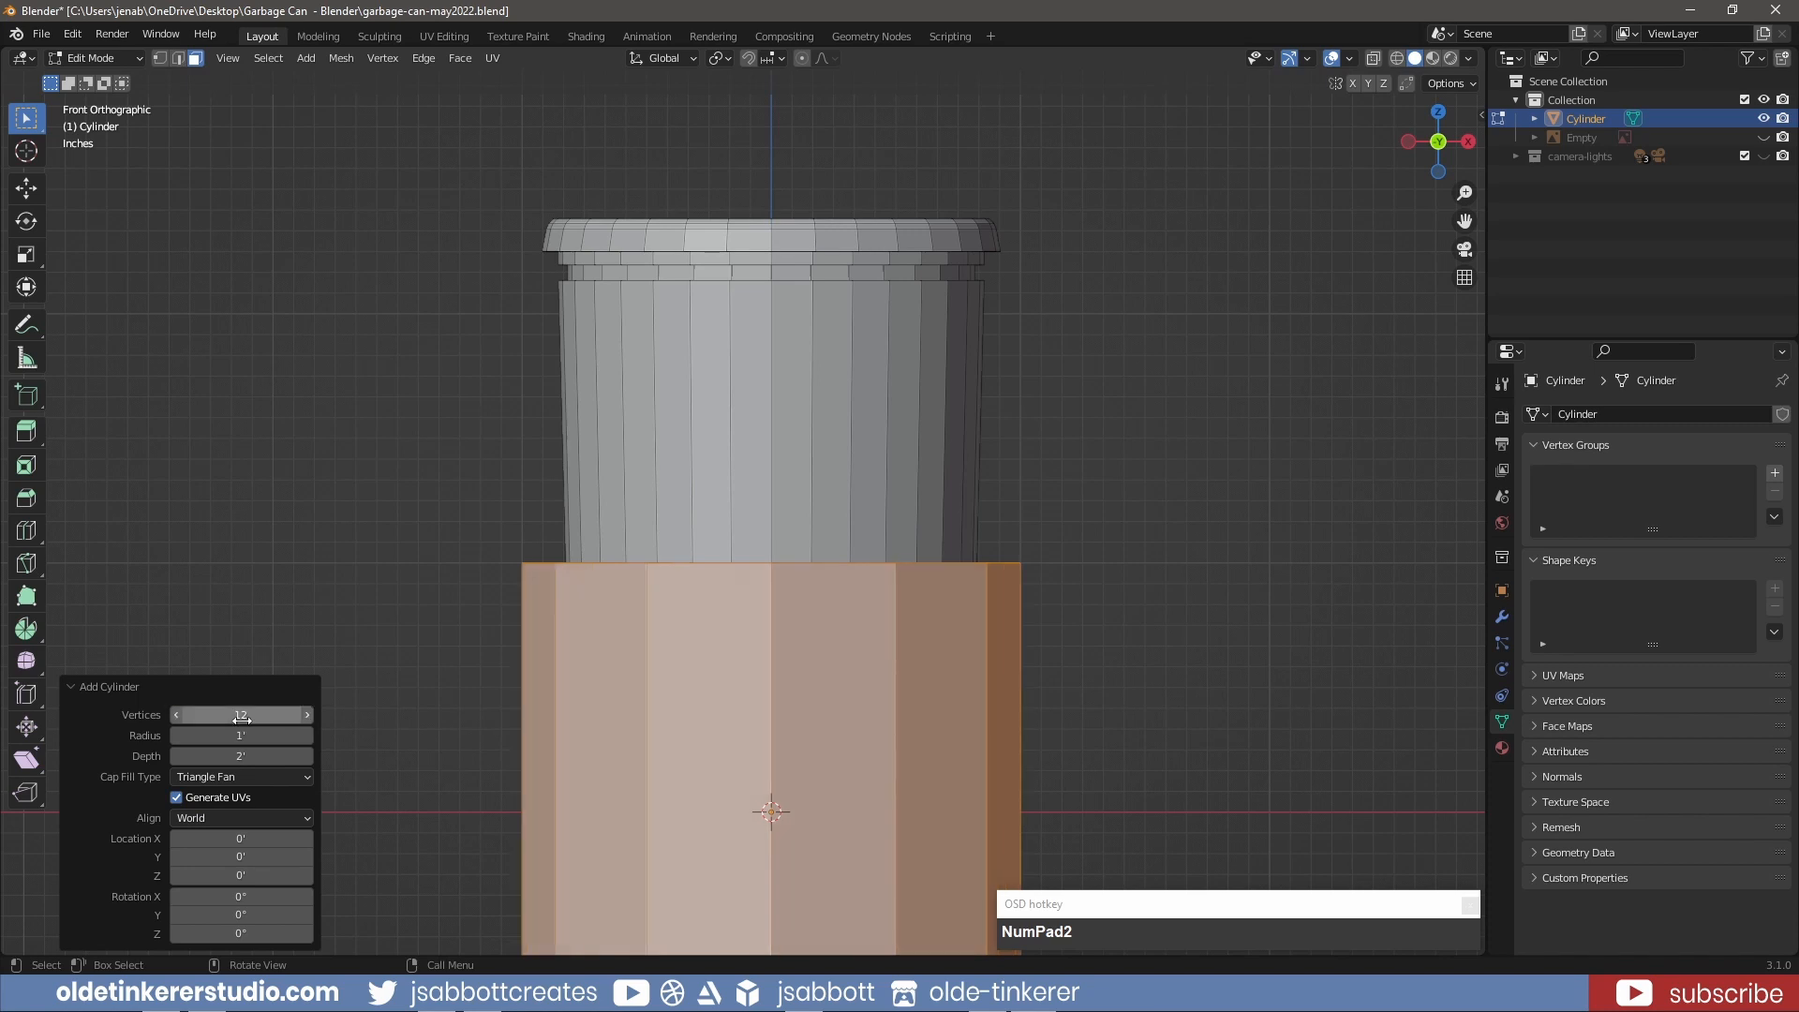
click(72, 687)
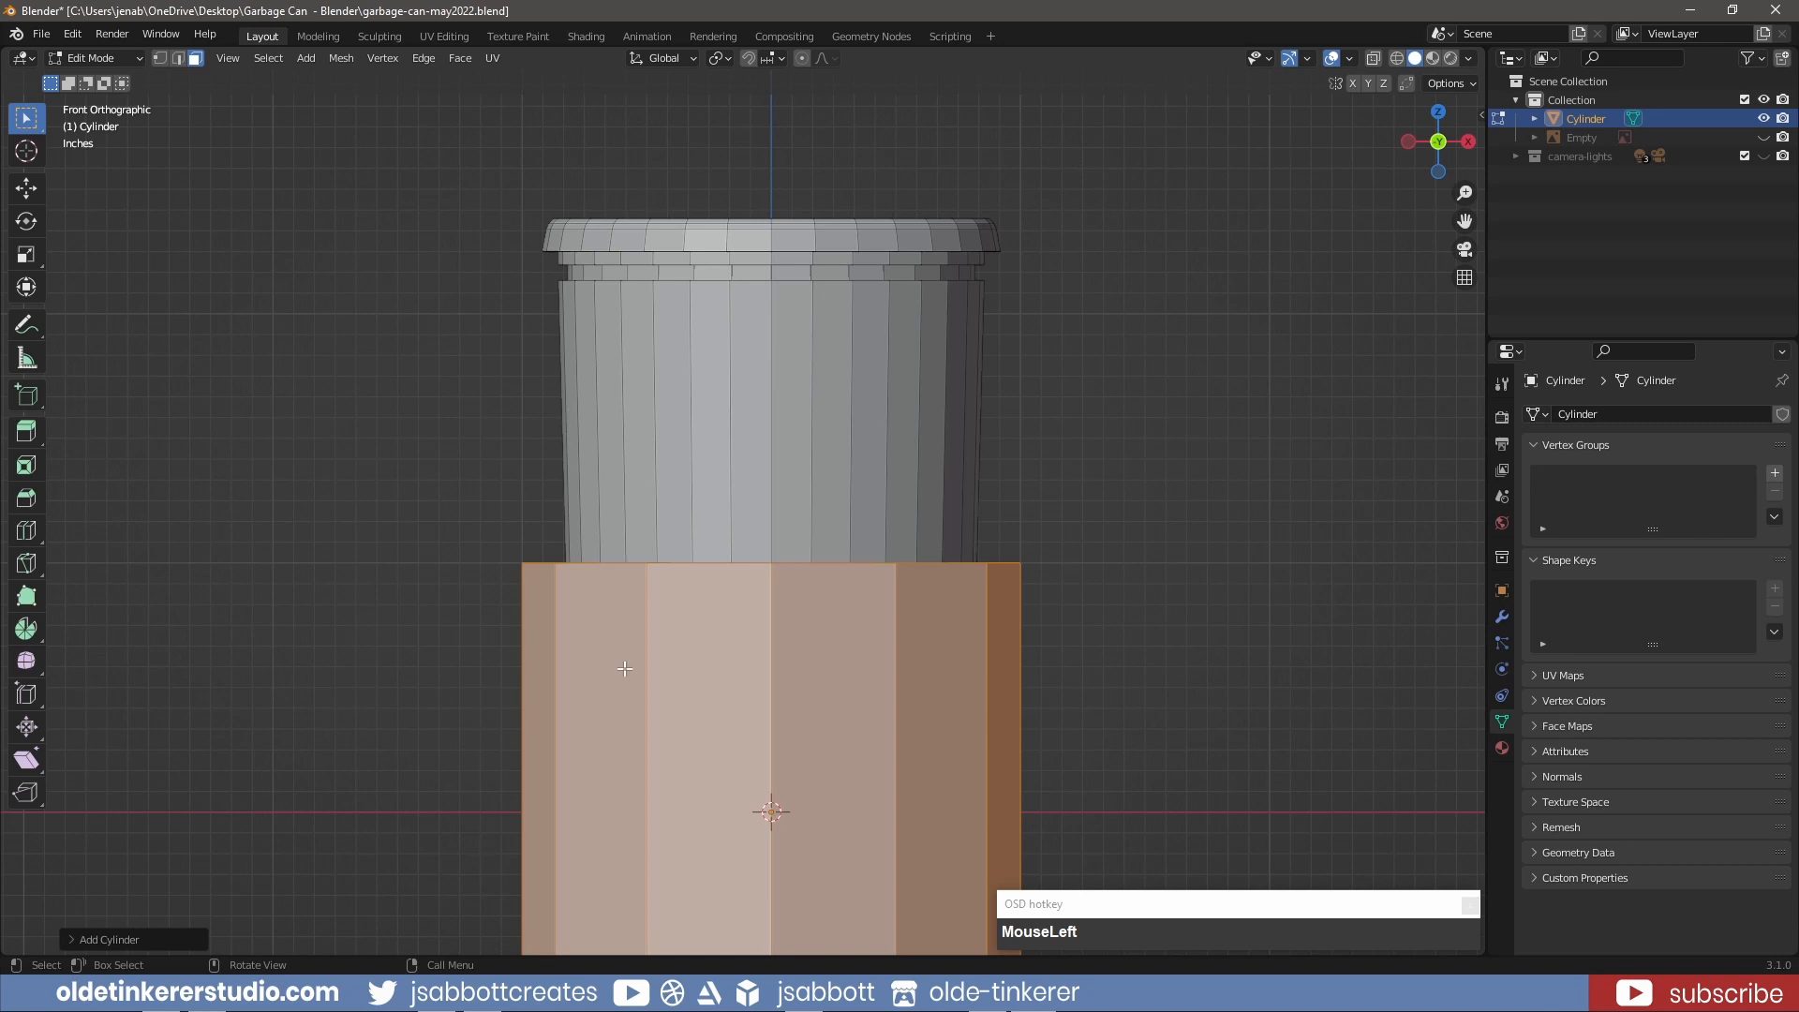
- Move the new cylinder up 1 ft along Z
key(g)
key(z)
key(KP_1)
click(1071, 650)
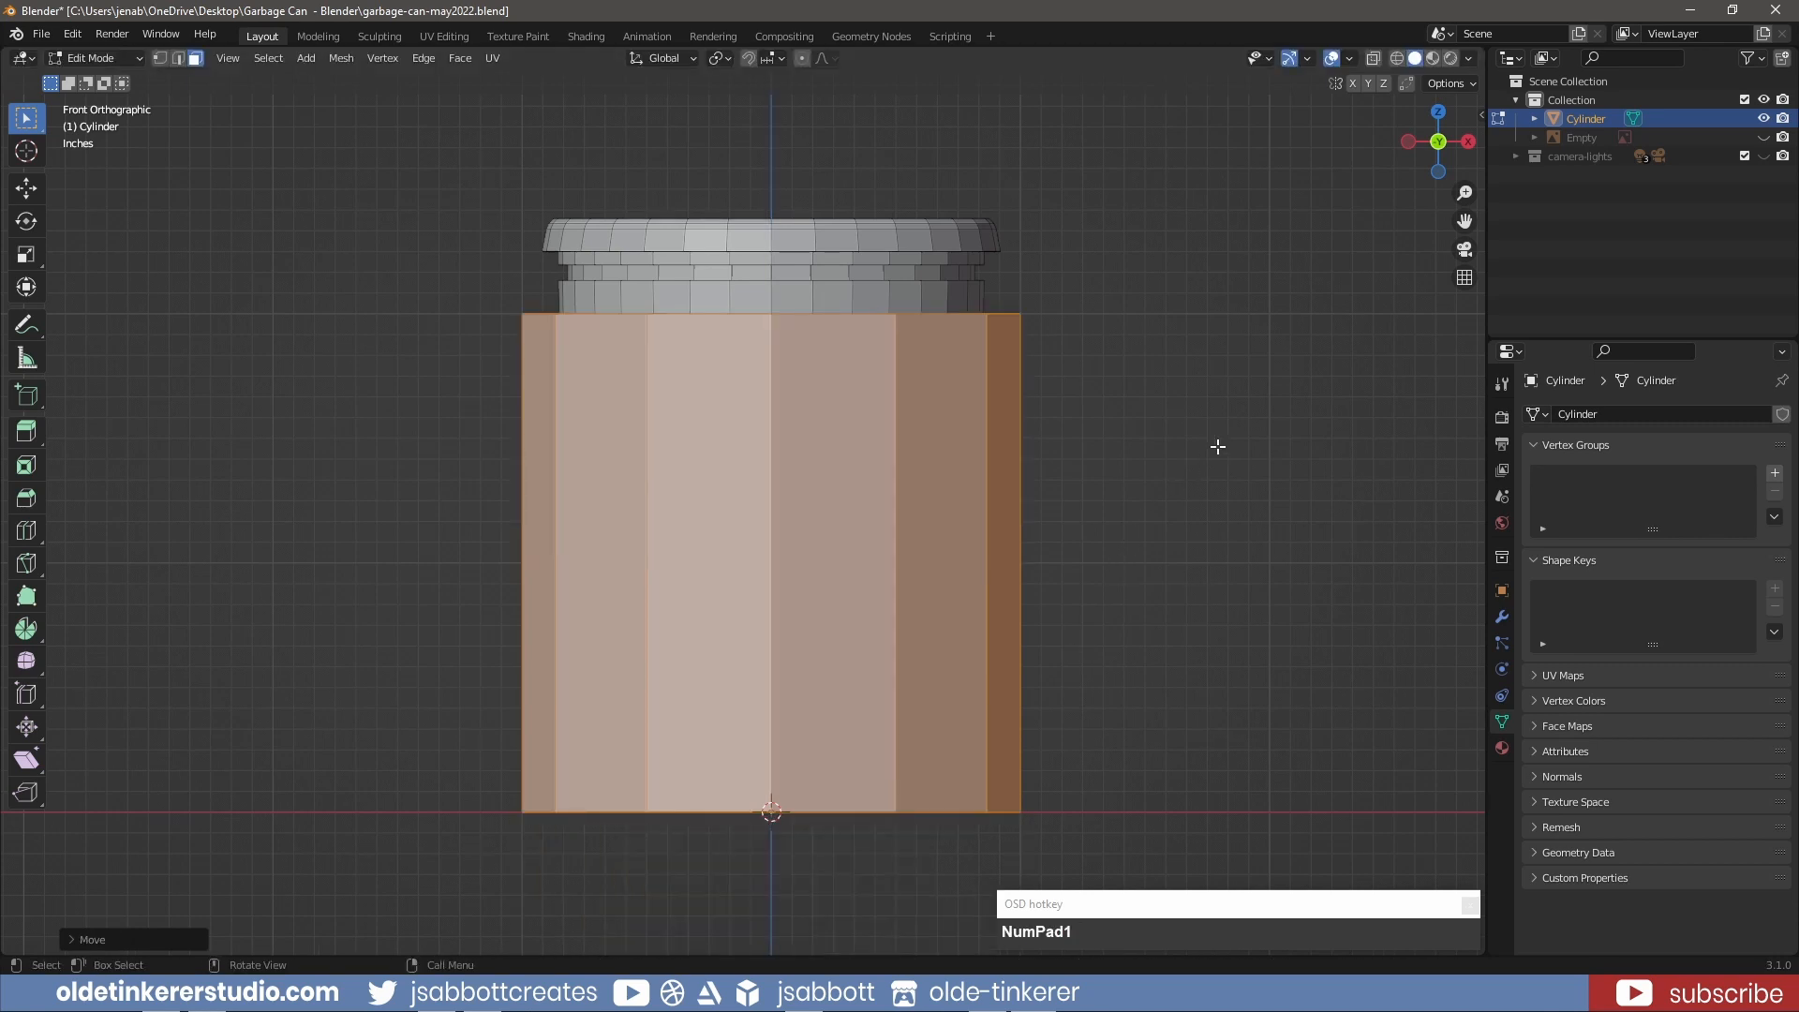
- Scale the new cylinder down to a small piece and move it about 1.32 ft along X, beside the can
key(s)
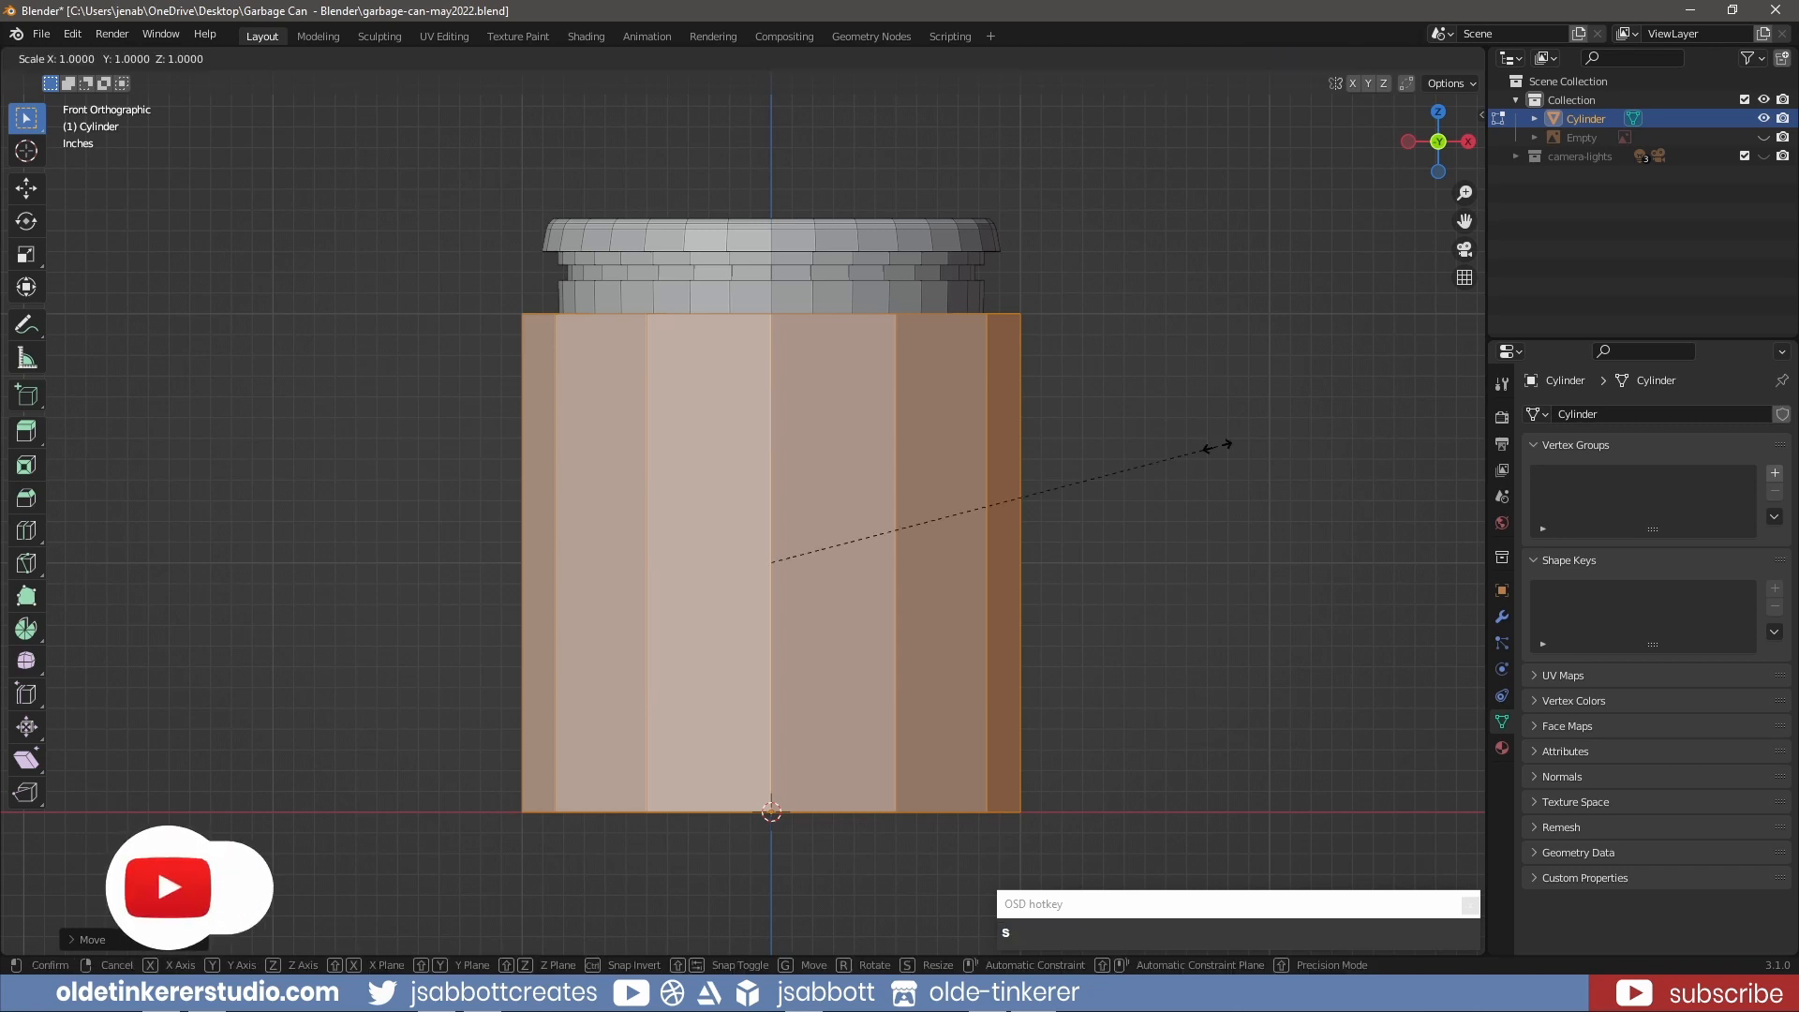
click(792, 559)
key(g)
key(x)
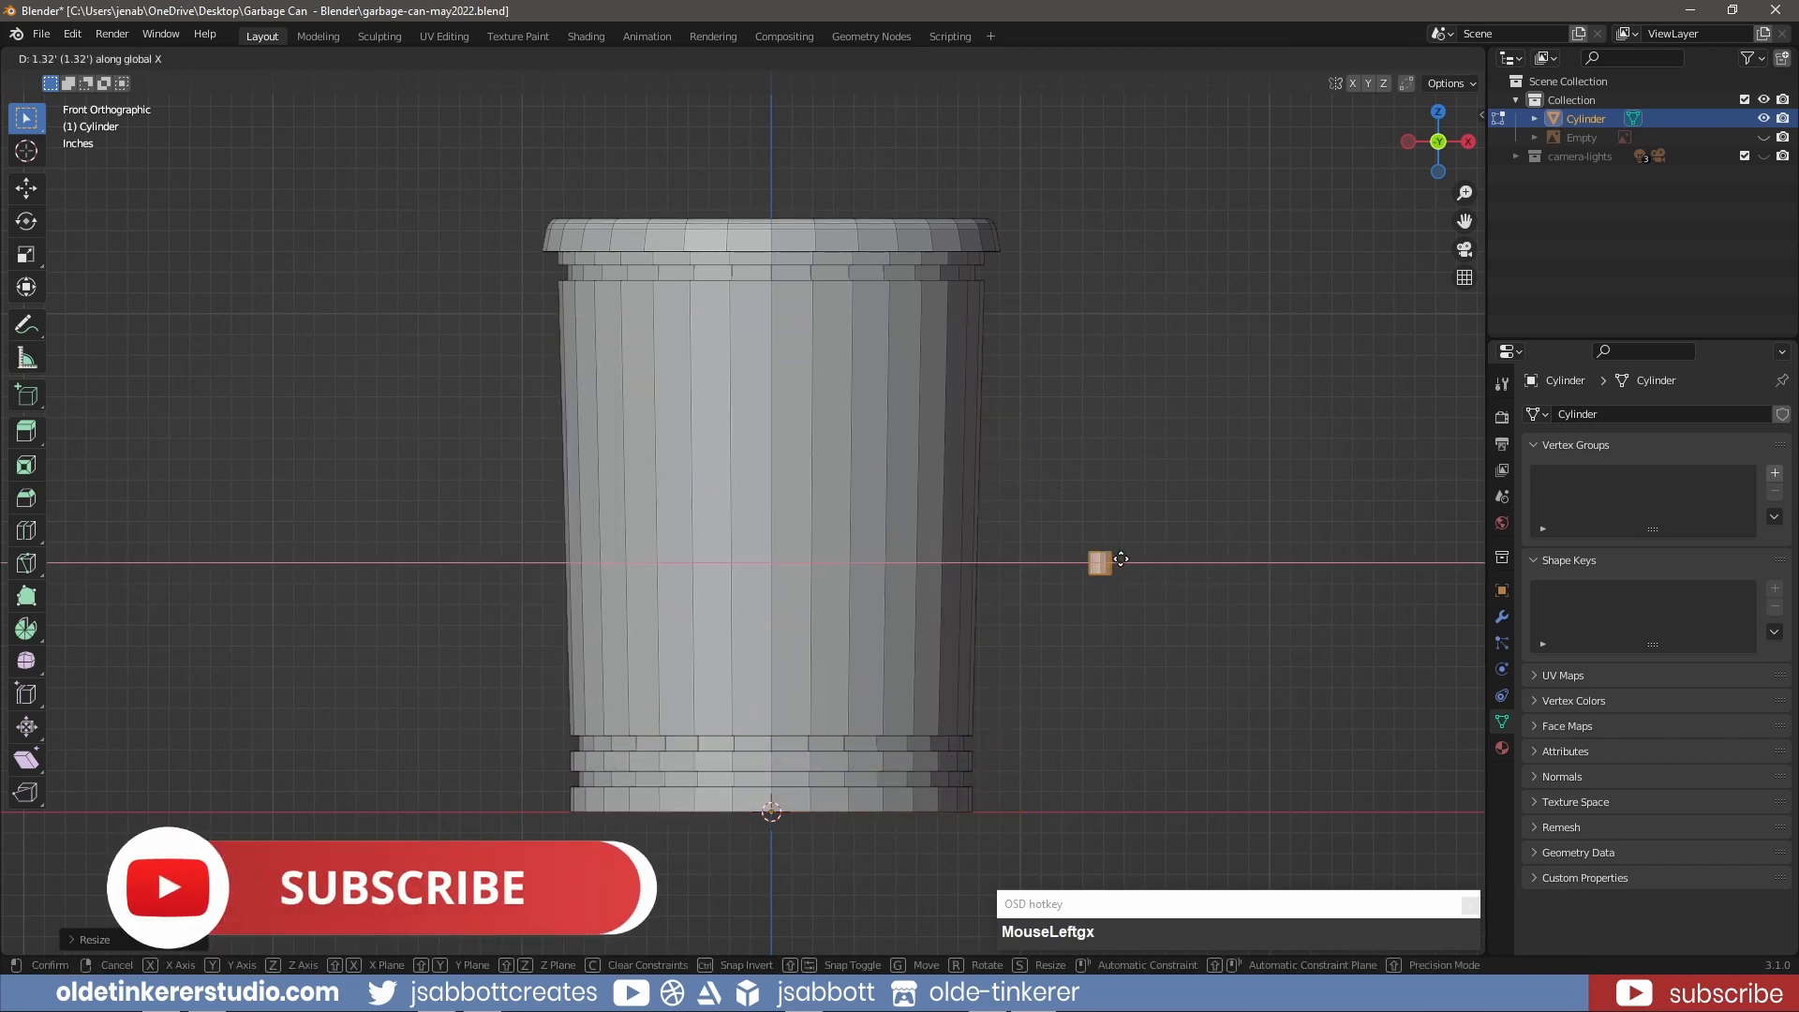
click(1119, 561)
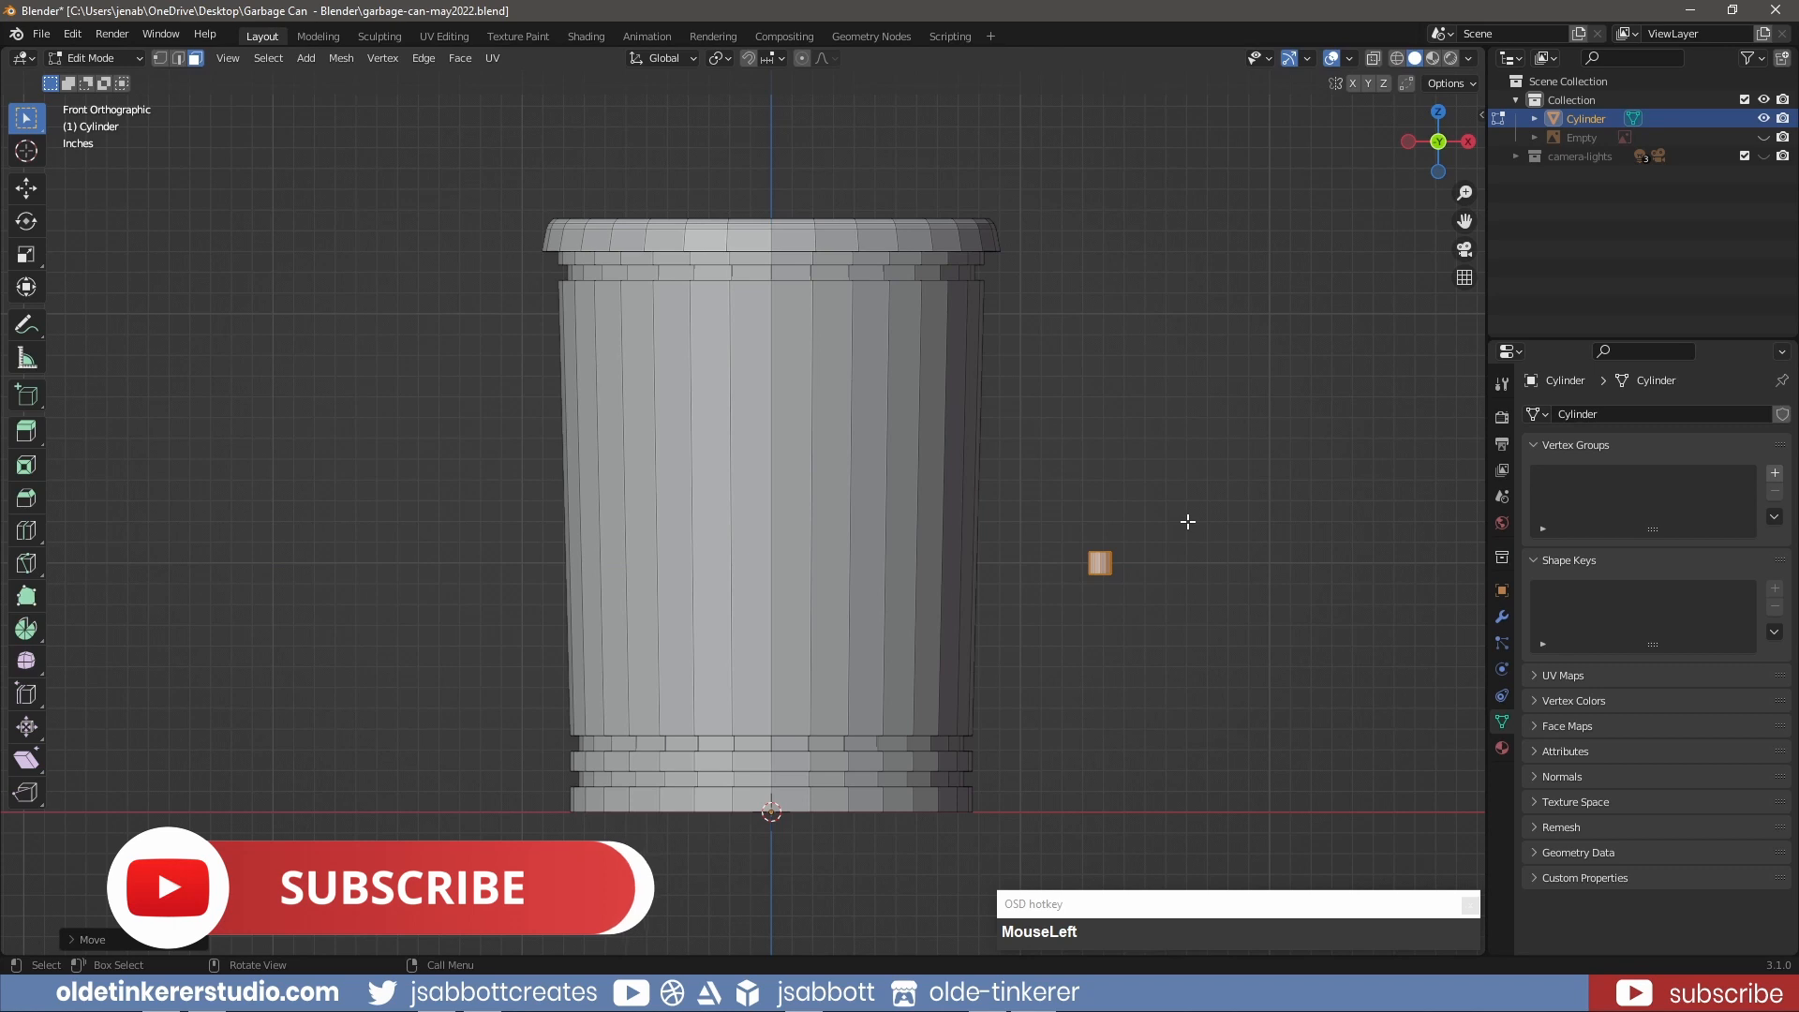
- Rotate the small cylinder 90° about the X axis and lengthen it along Y into a rod
text(rx)
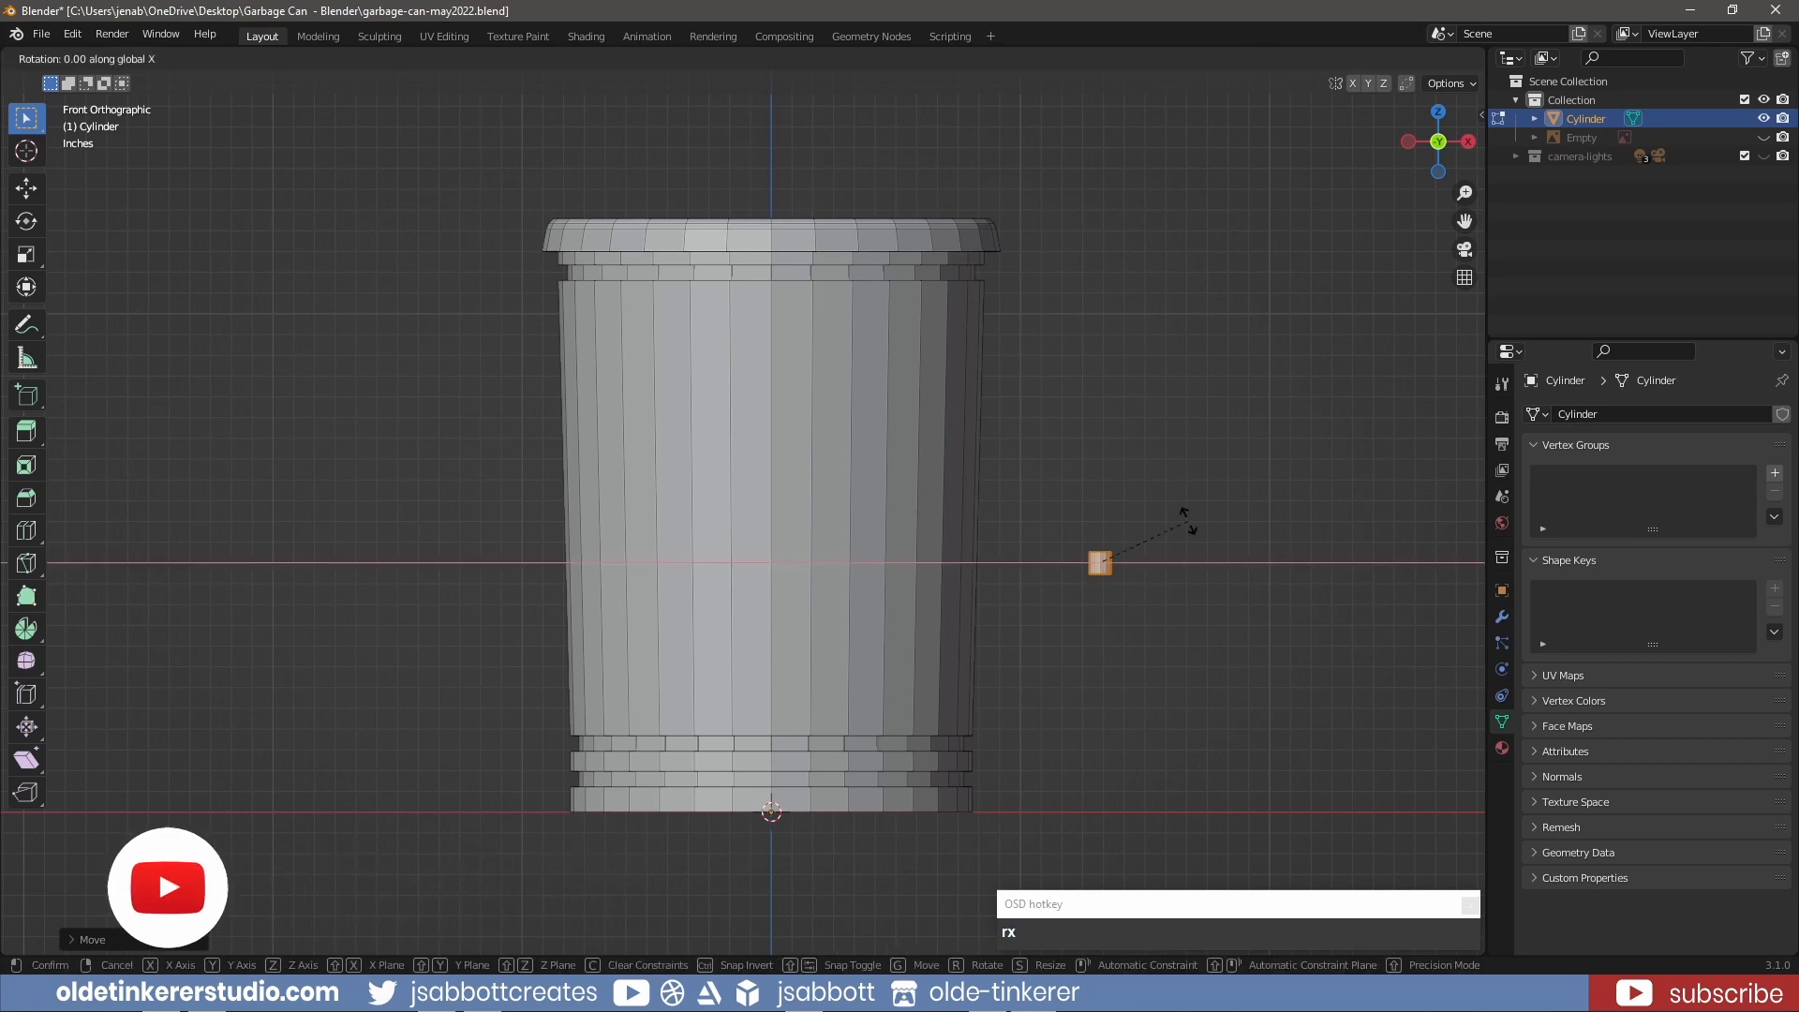
text(90)
key(Return)
key(KP_3)
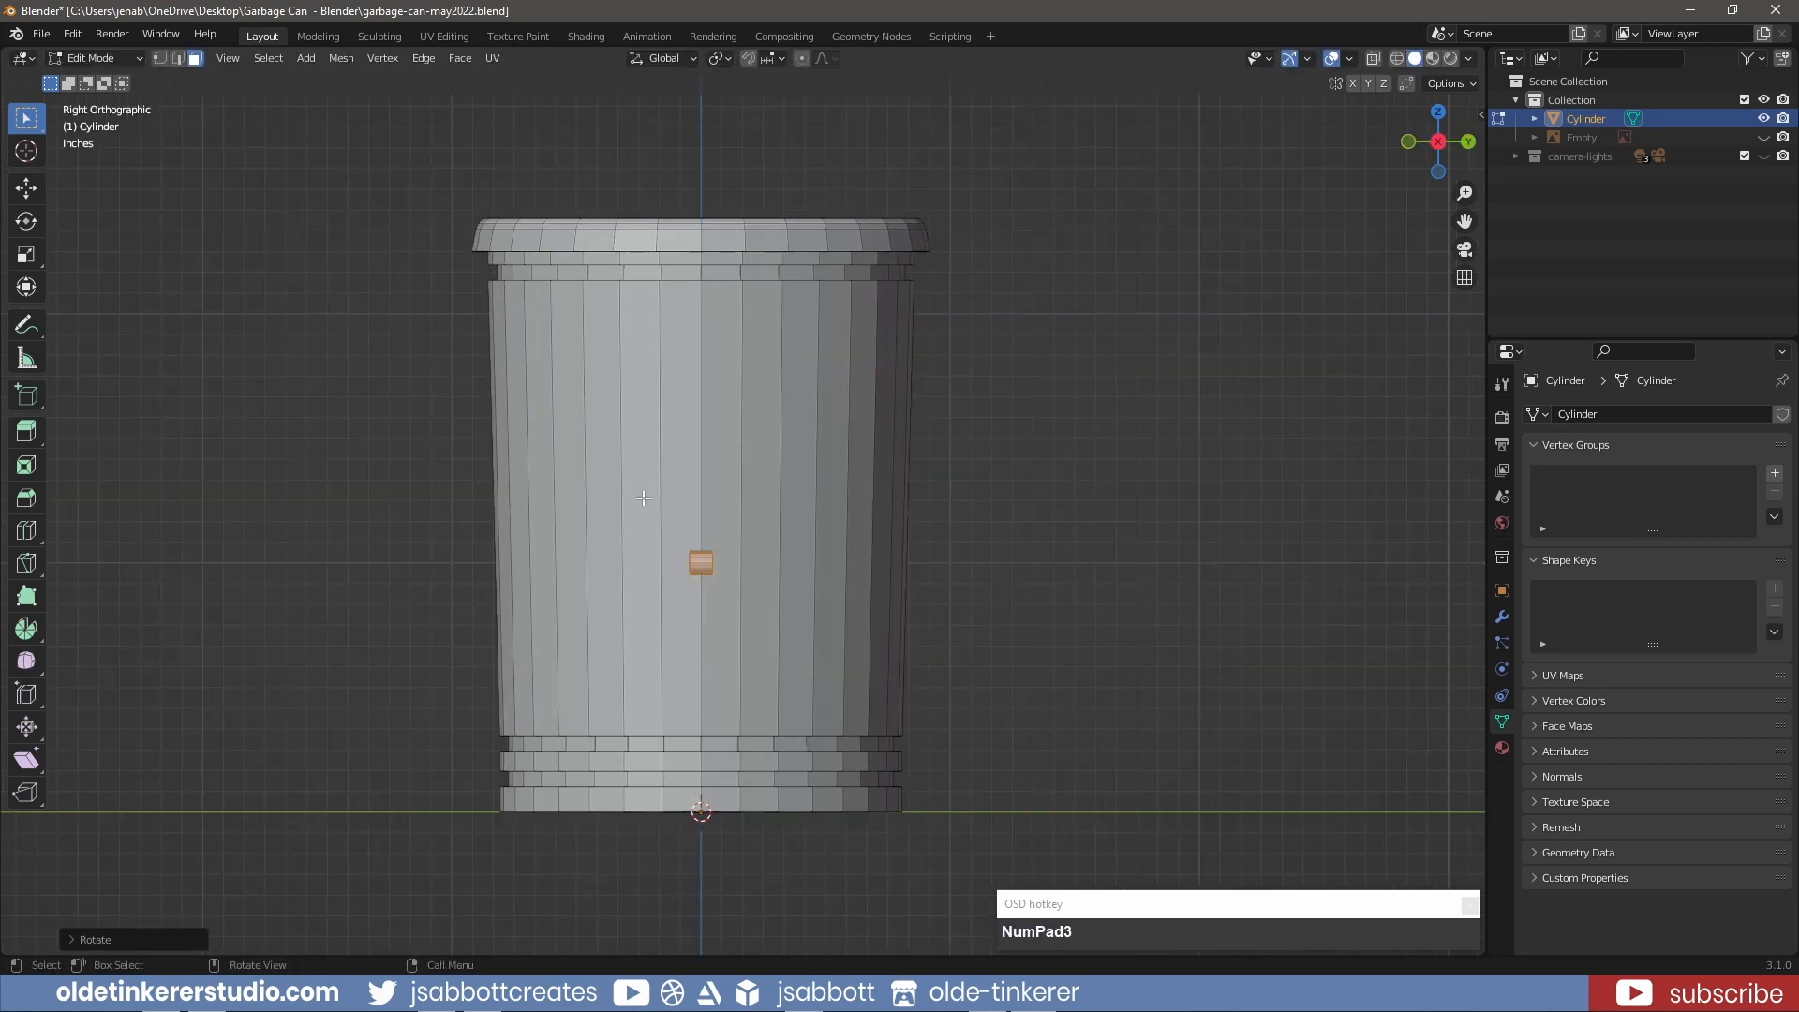
key(s)
key(y)
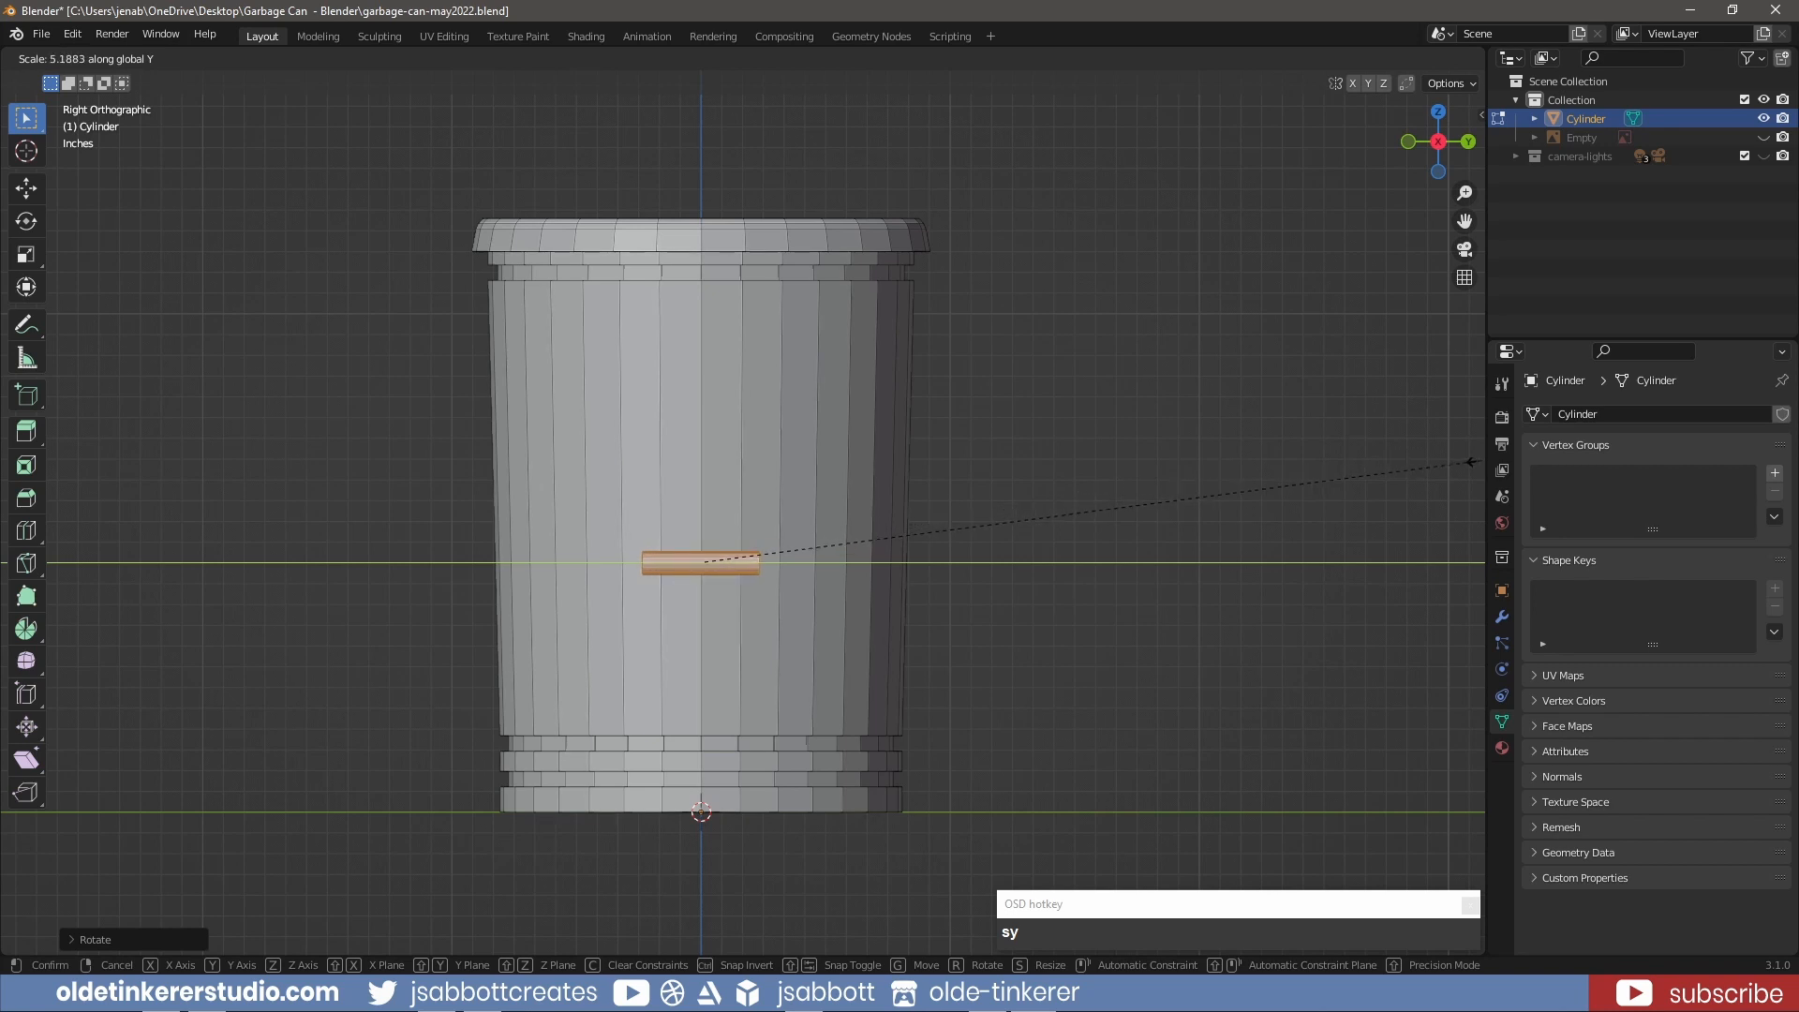
click(216, 449)
middle_drag(712, 511, 864, 487)
- Select all triangle faces of the rod's front end cap
key(KP_1)
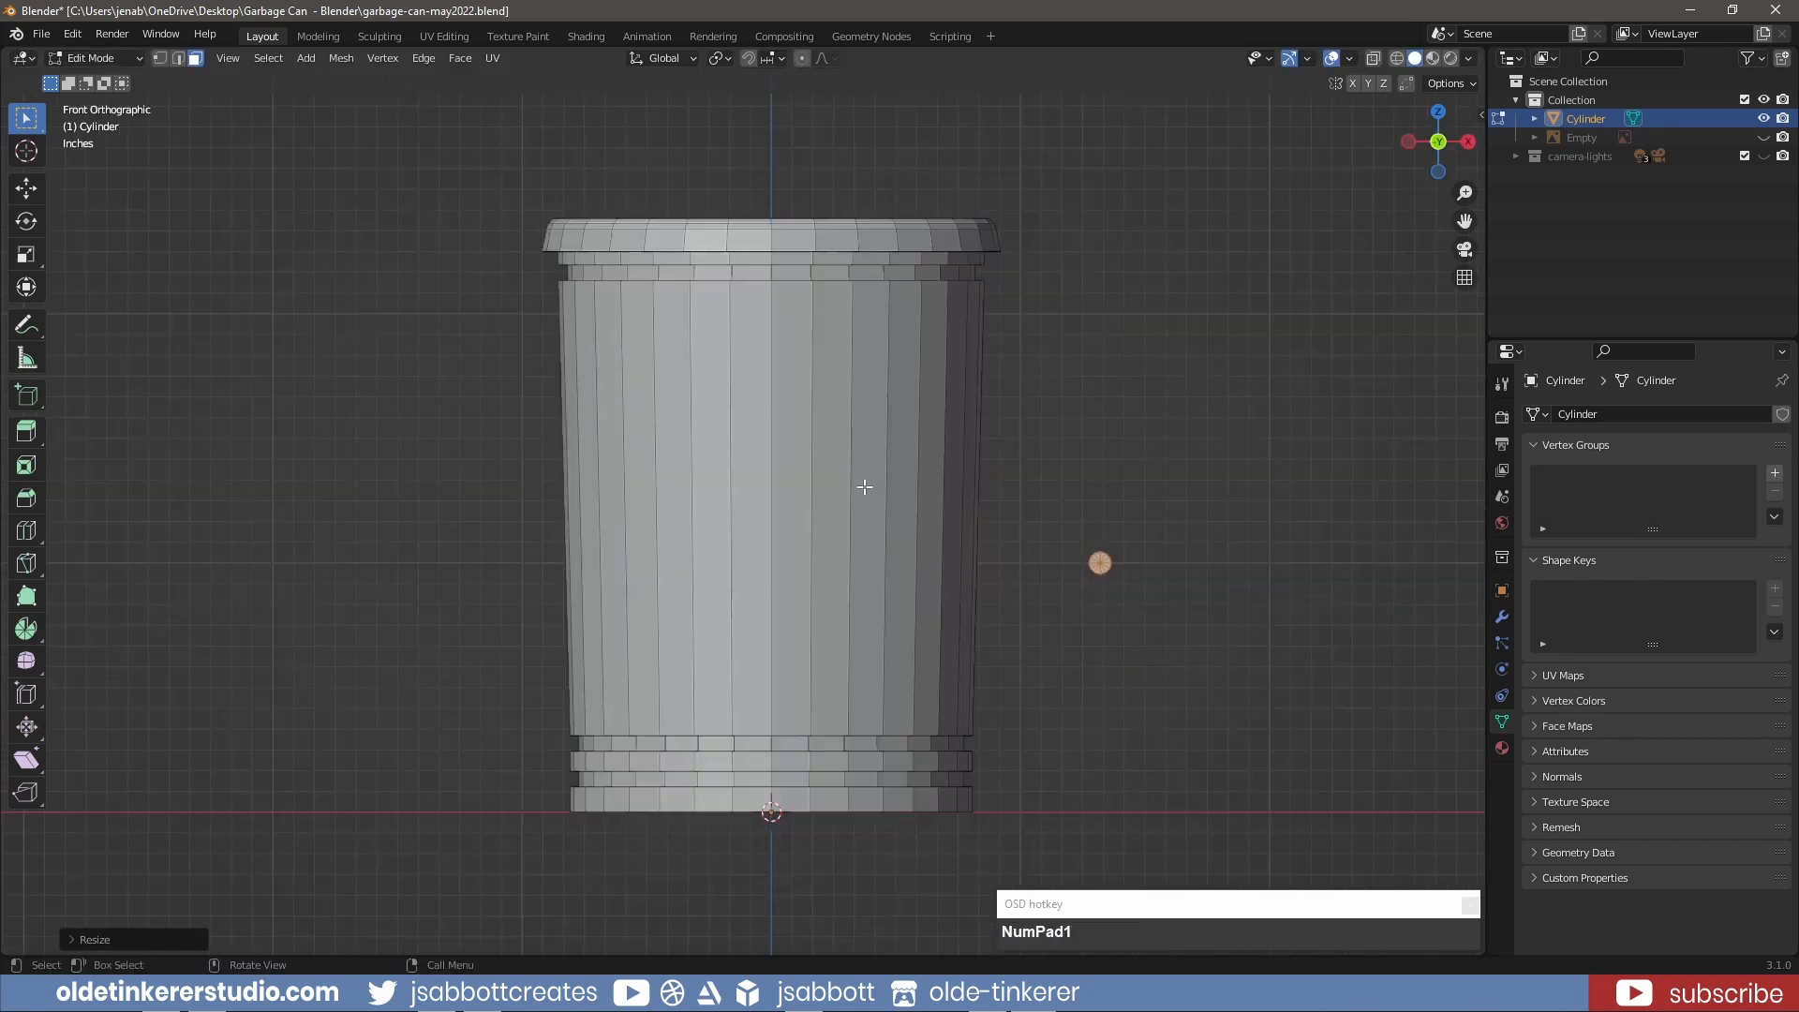
scroll(1071, 508, up, 5)
click(1217, 636)
key(c)
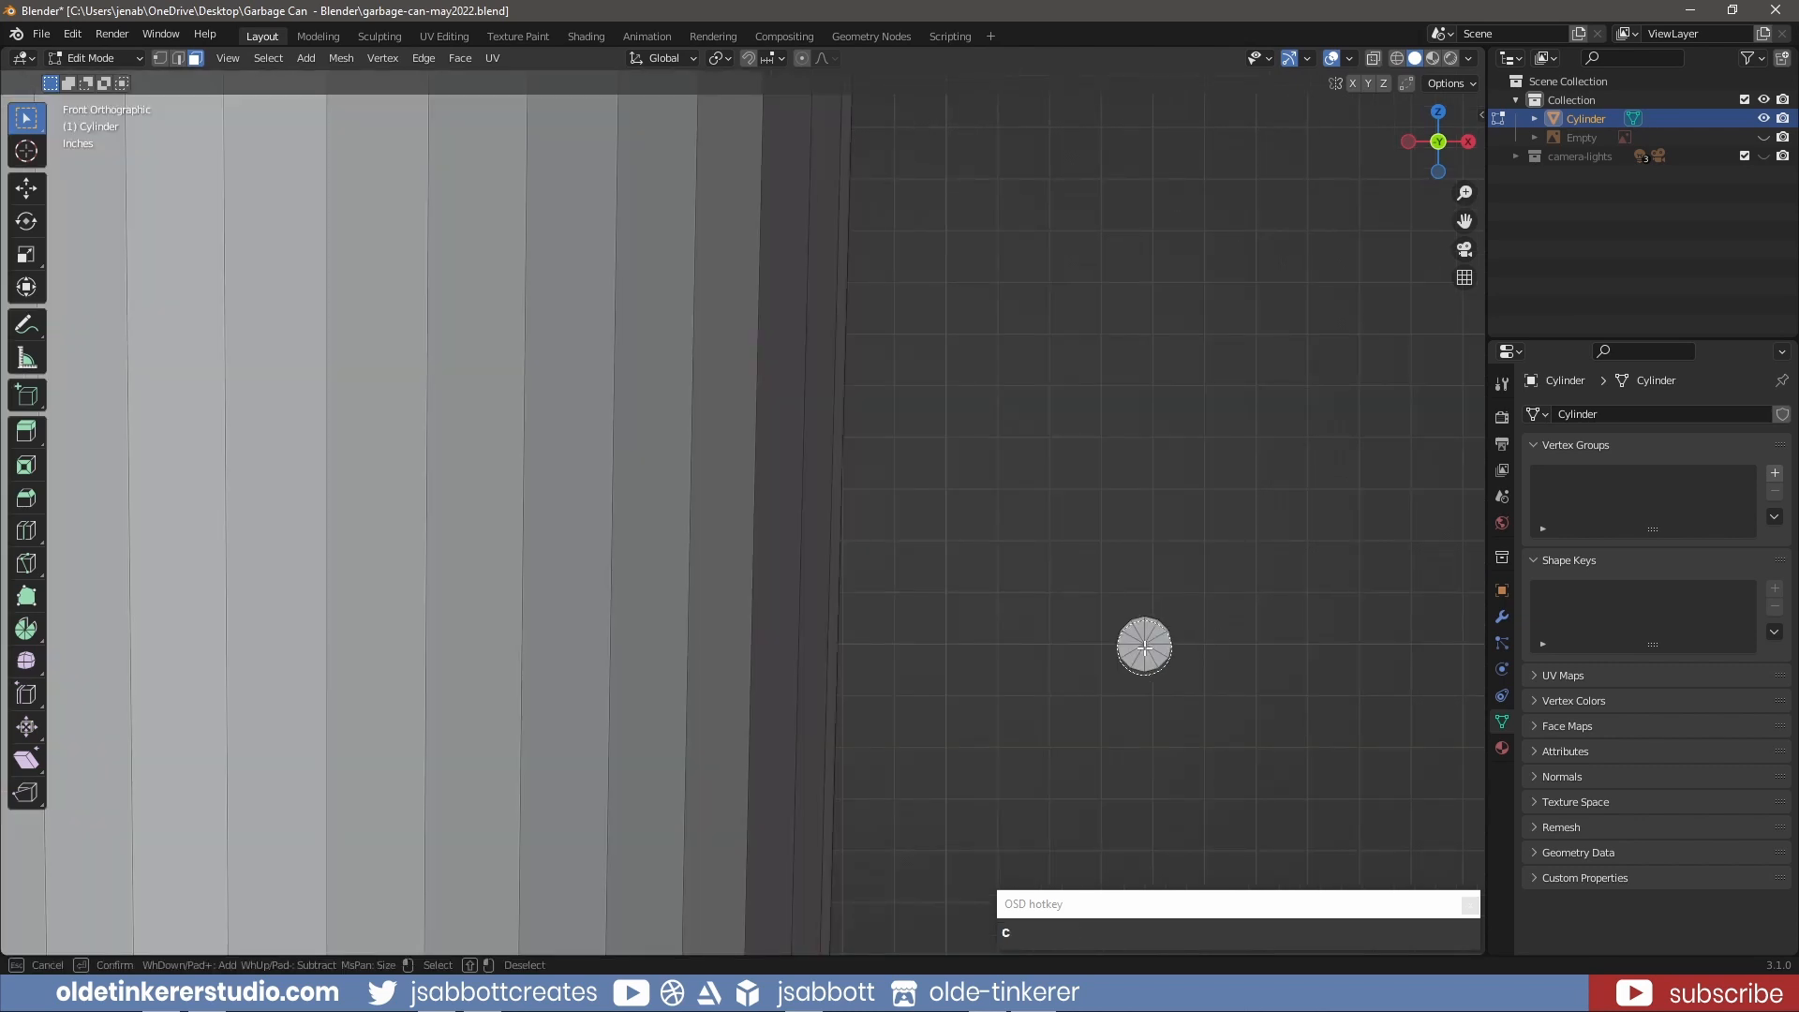
right_click(1144, 648)
scroll(1201, 624, up, 2)
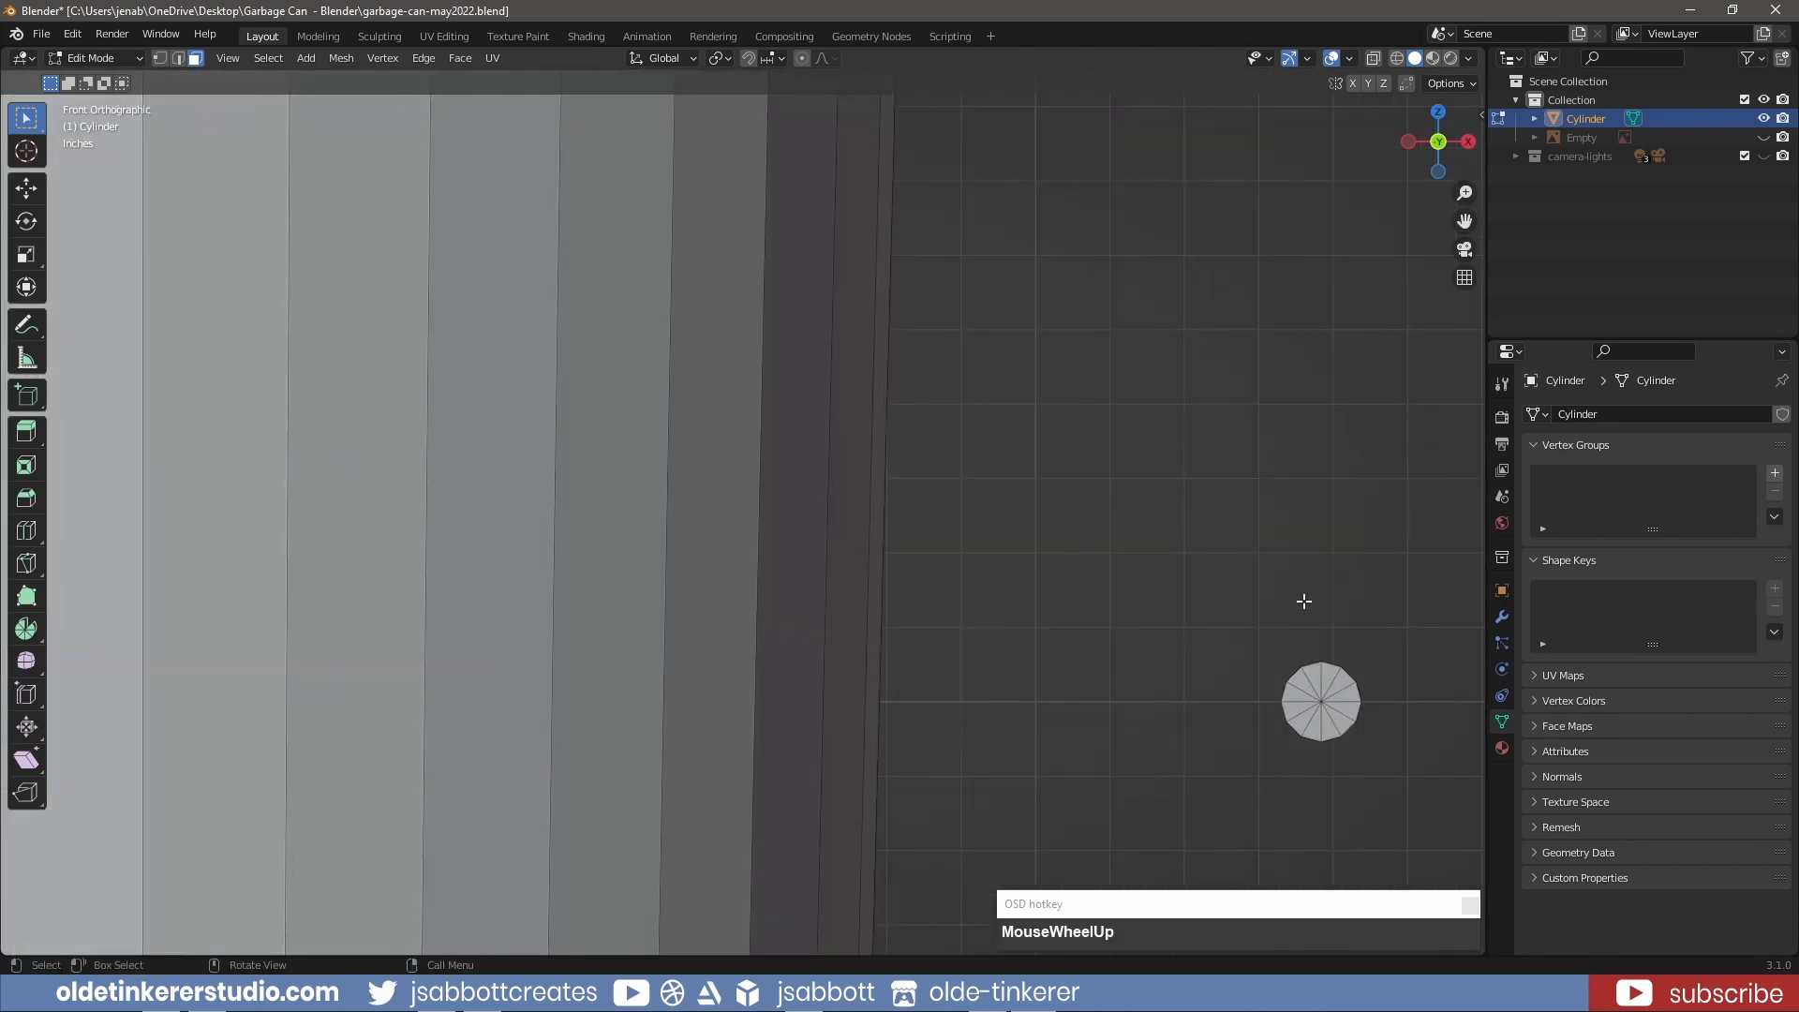
shift+middle_drag(1303, 601, 1028, 494)
key(c)
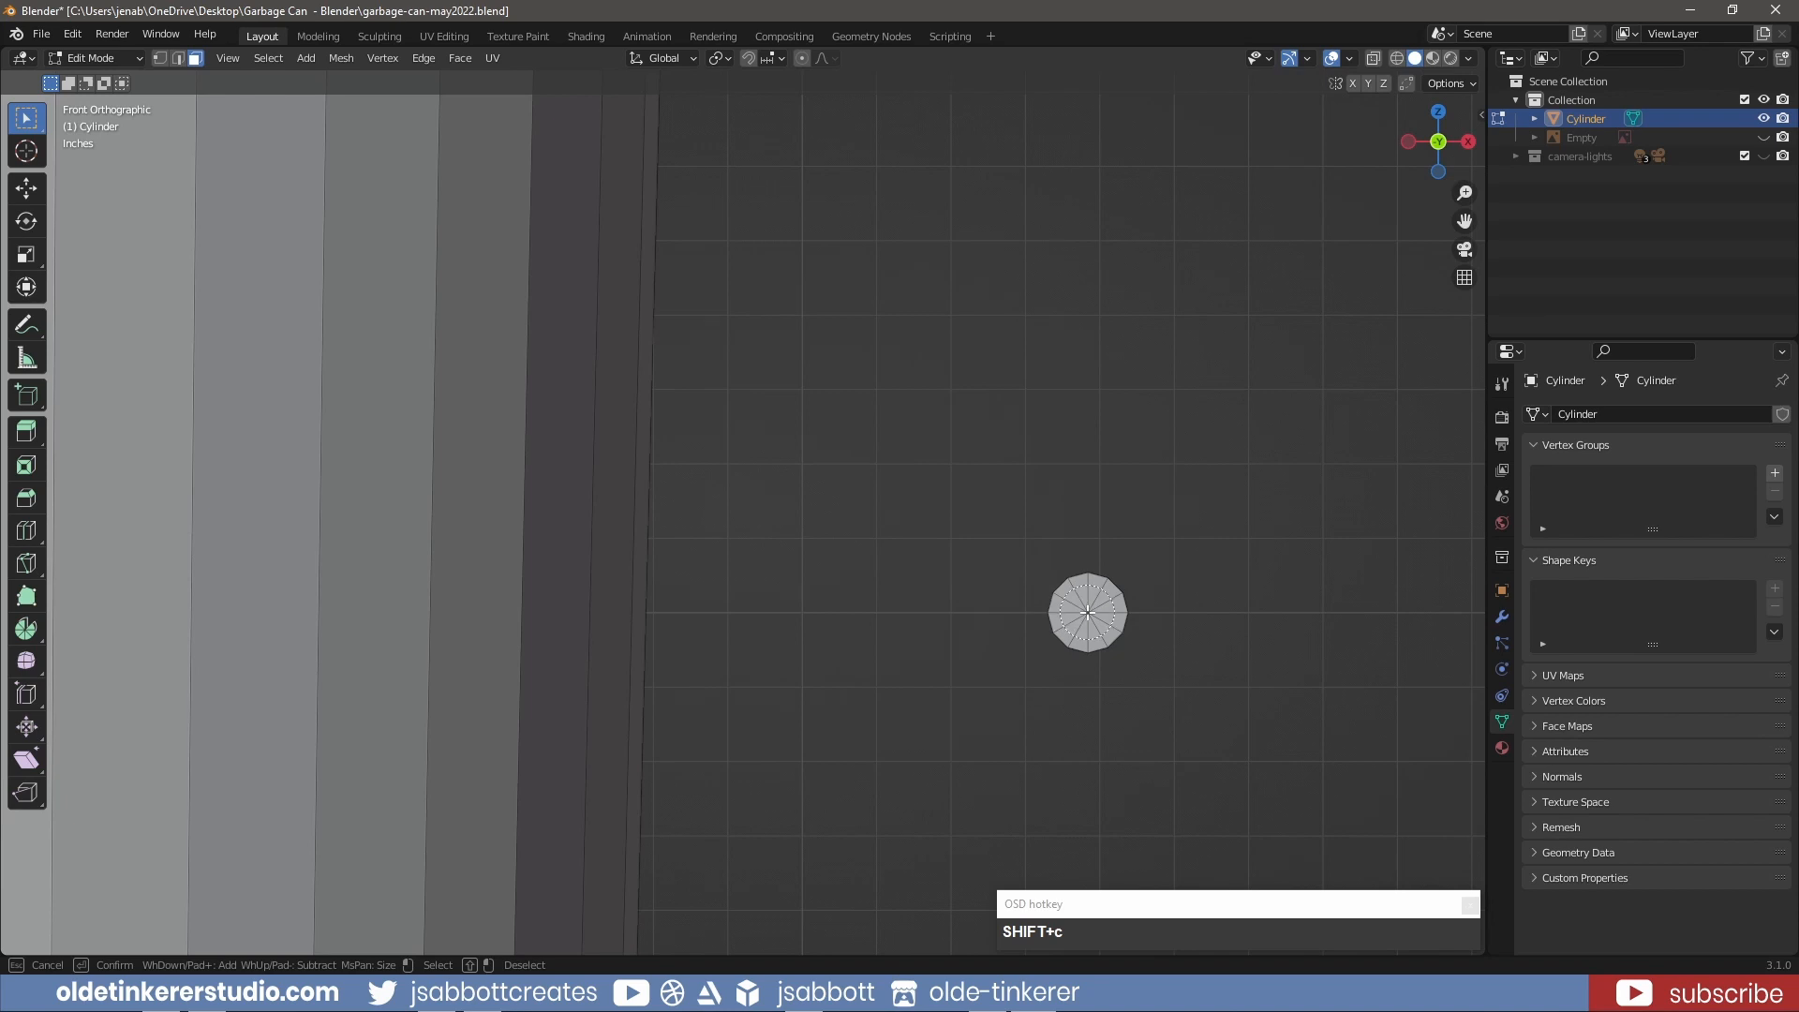
click(1087, 613)
right_click(1087, 613)
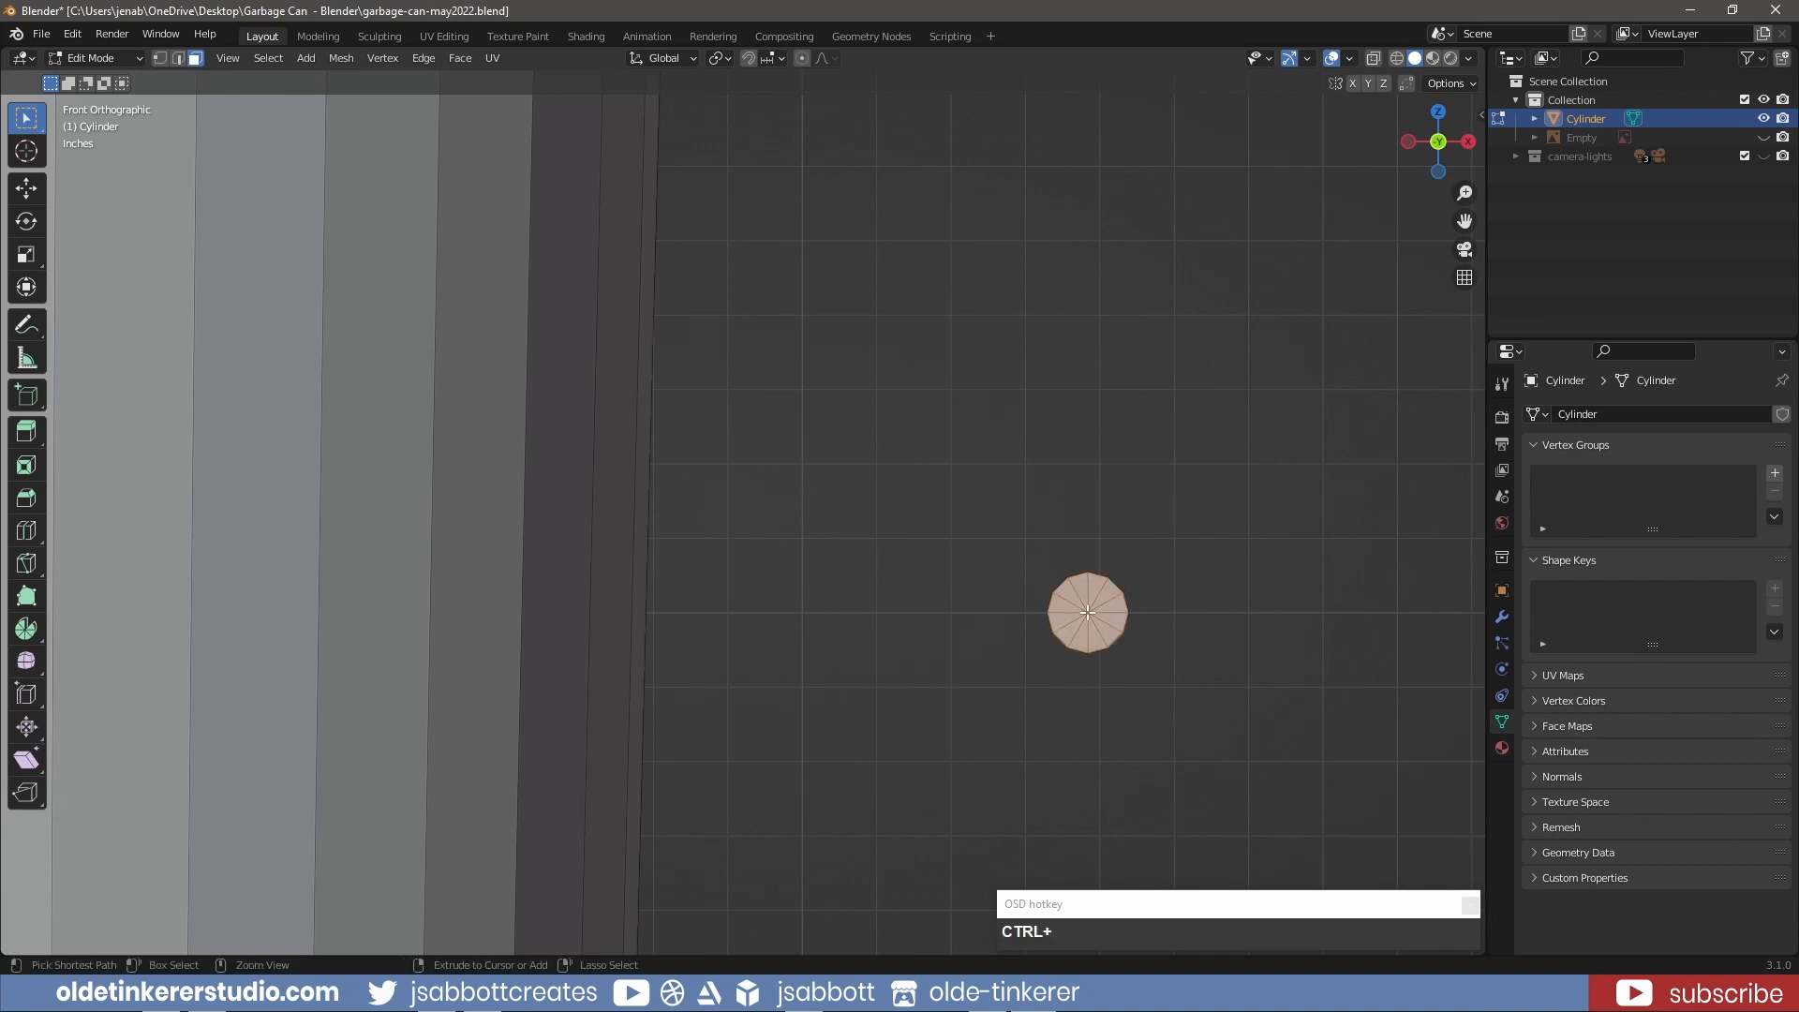
- Add the triangle faces of the rod's back end cap to the selection
key(ctrl+KP_1)
key(c)
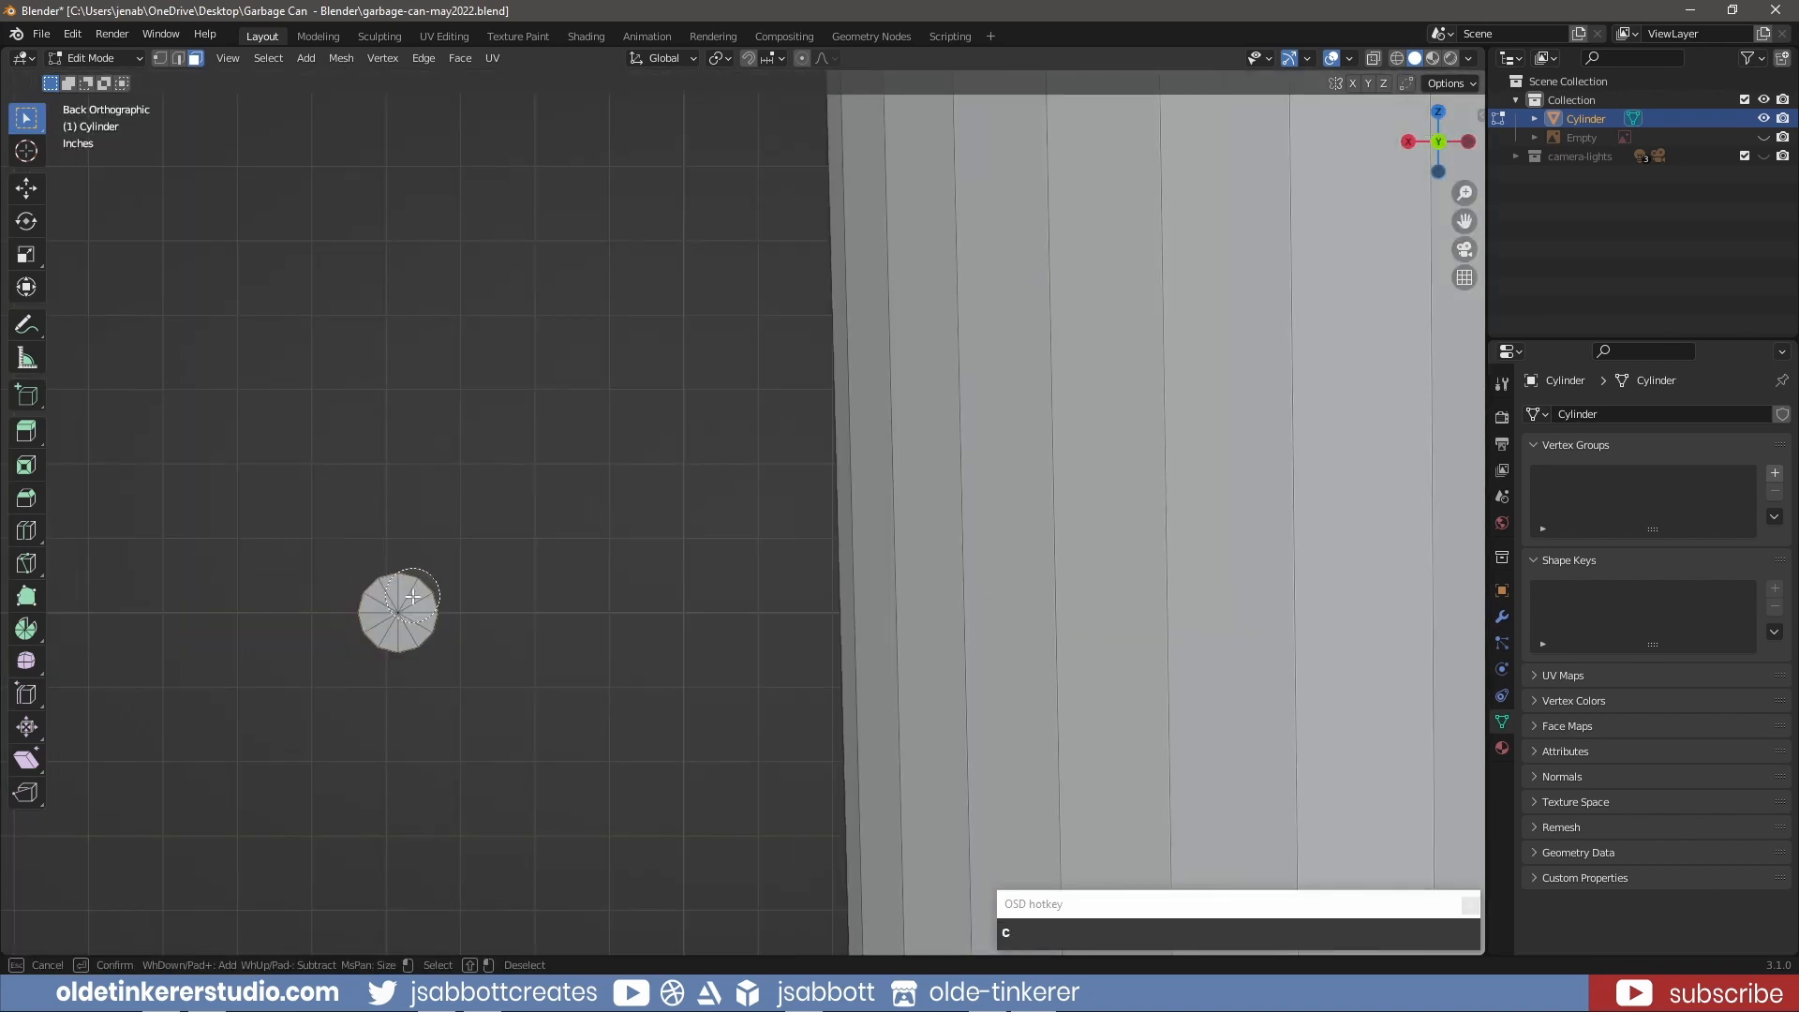
click(398, 612)
right_click(397, 612)
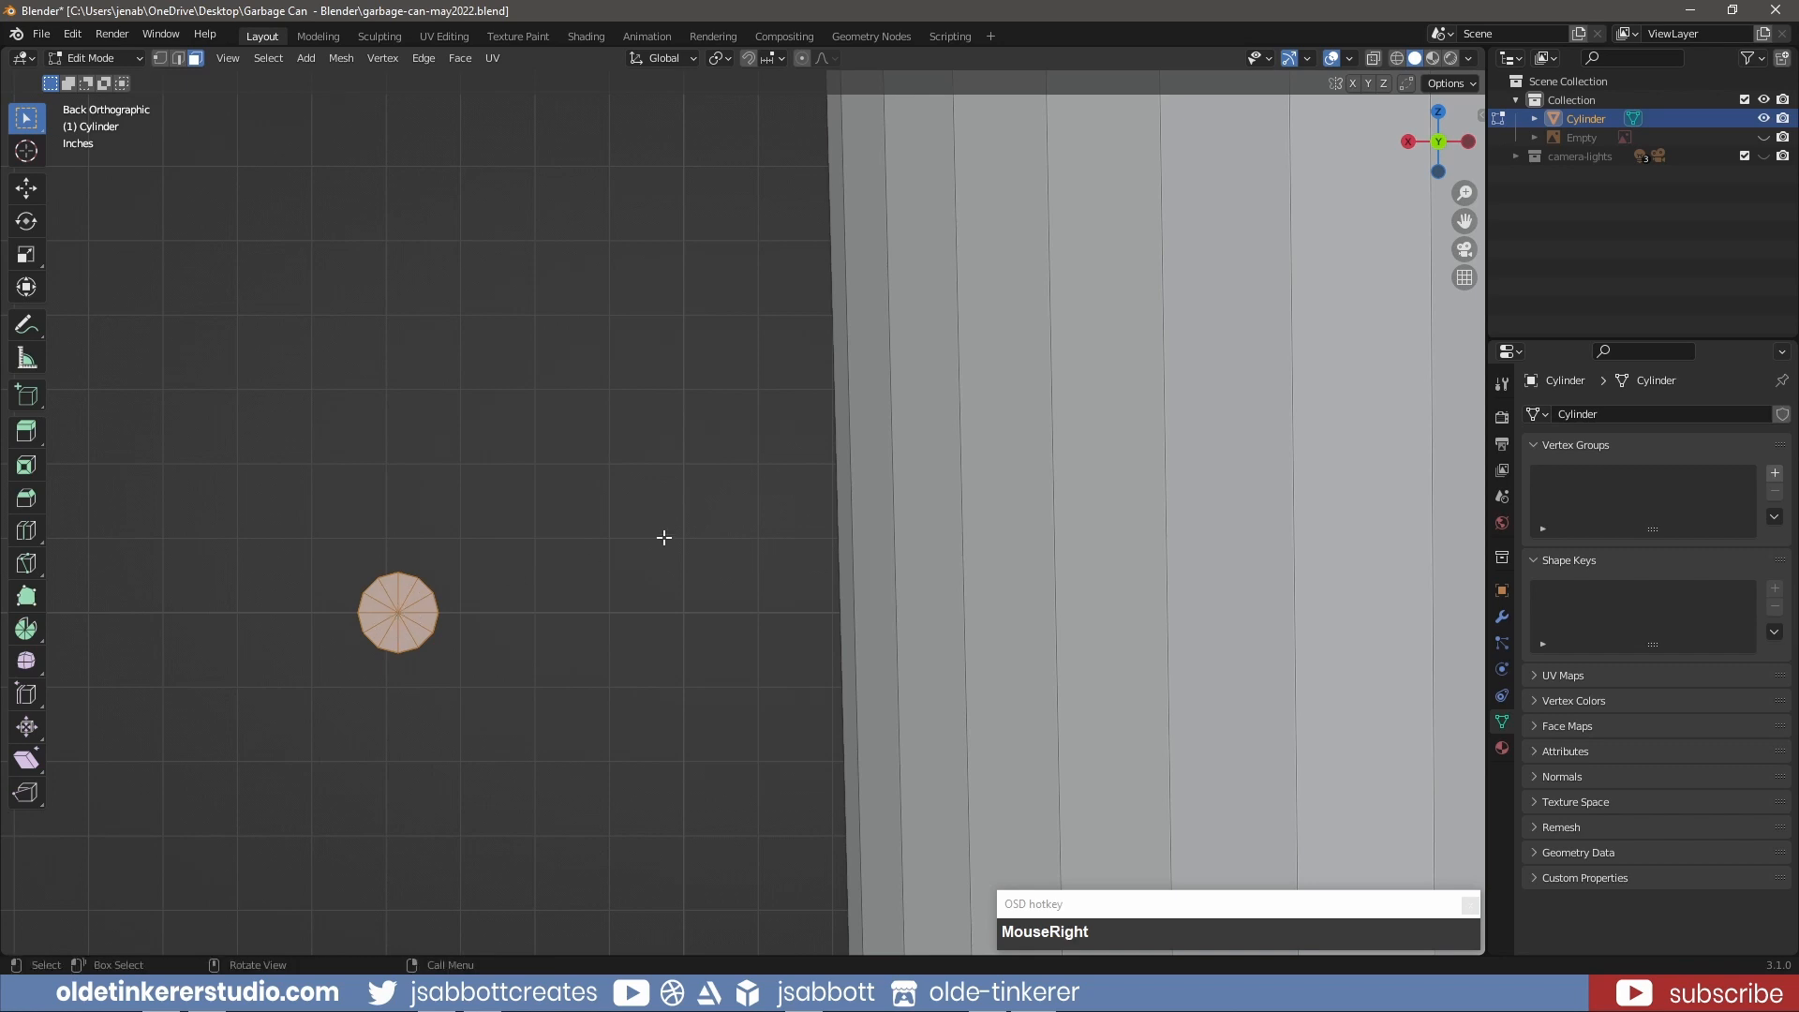
- Inset the rod's two end caps by about 0.012 ft and delete the inner faces to open both ends
key(KP_1)
key(i)
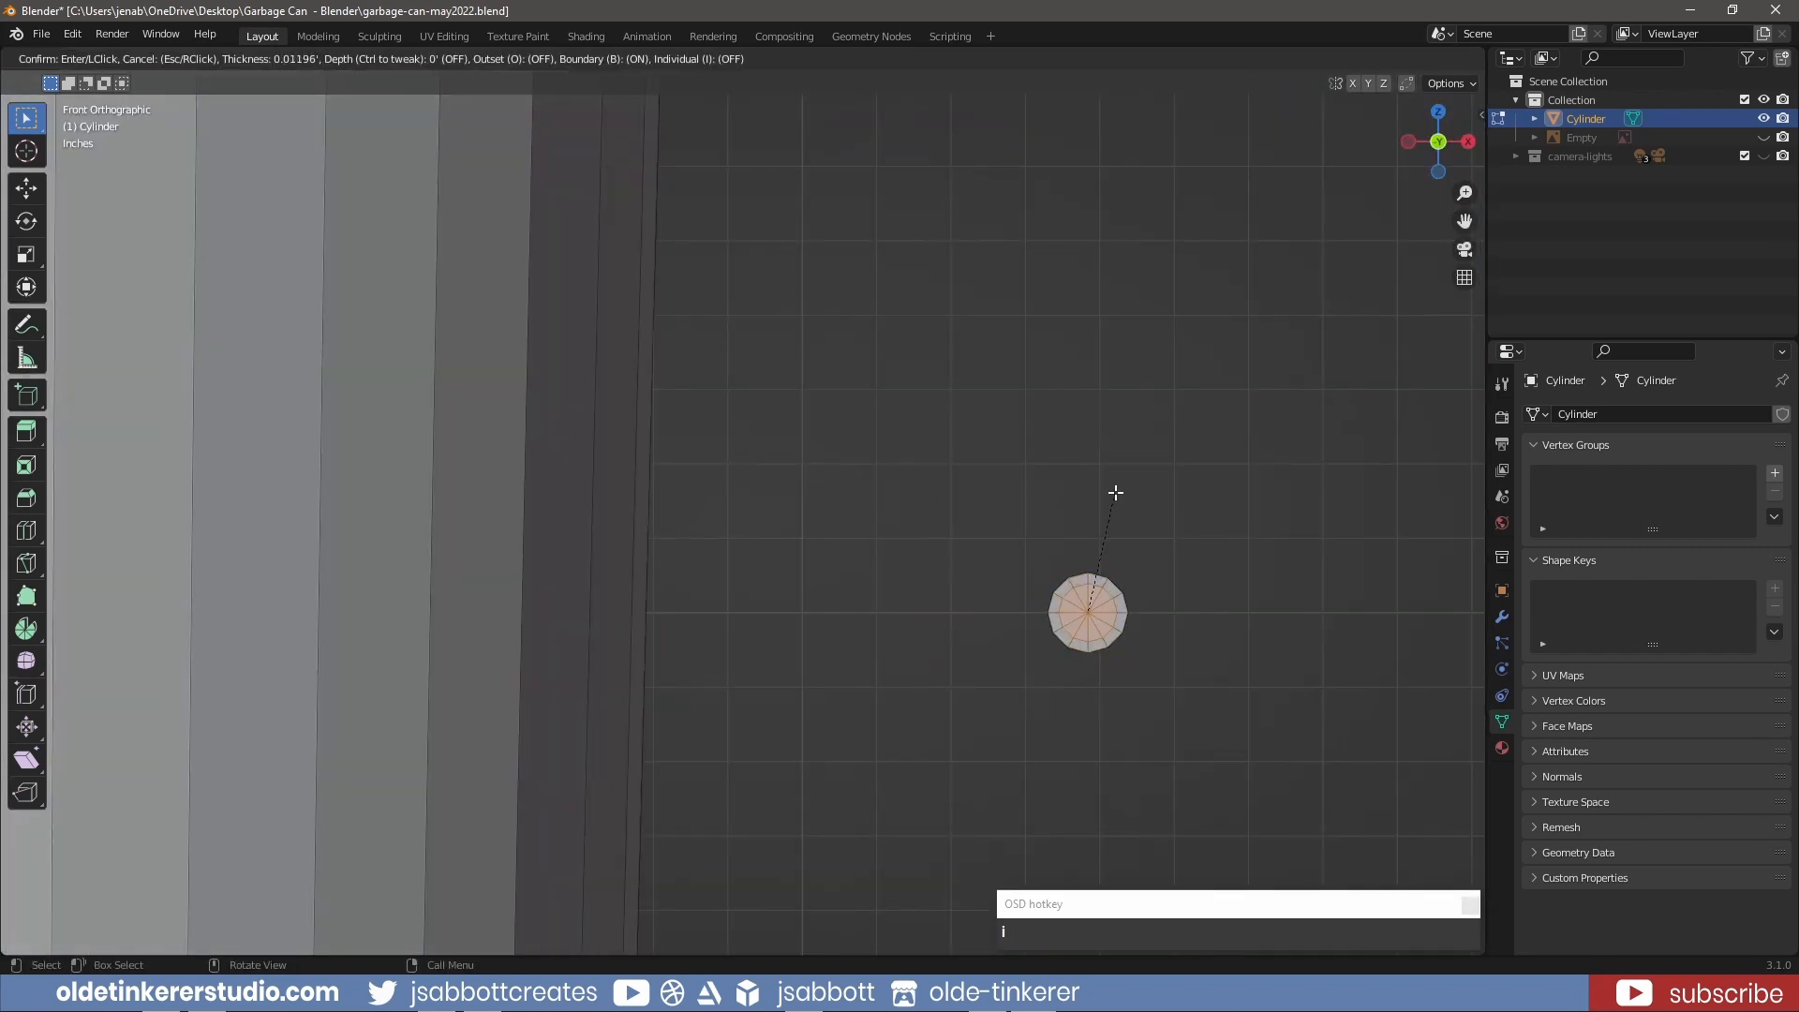
click(1115, 494)
key(x)
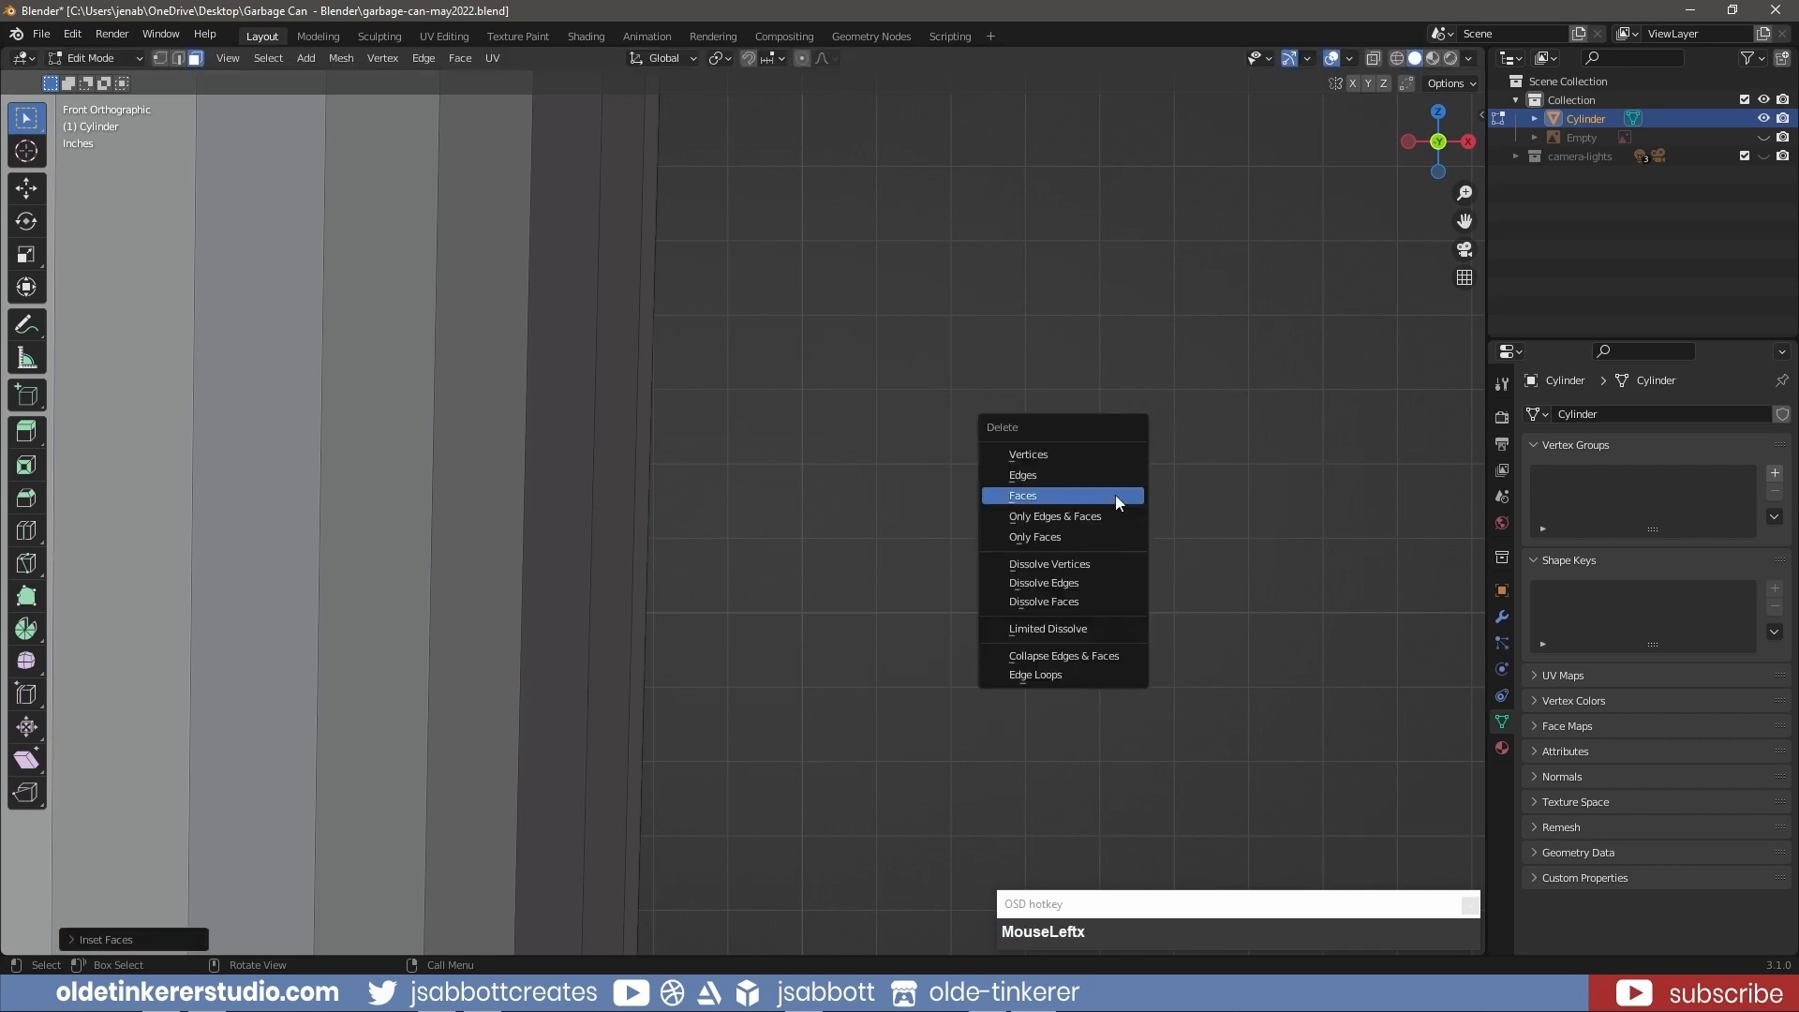
click(1115, 494)
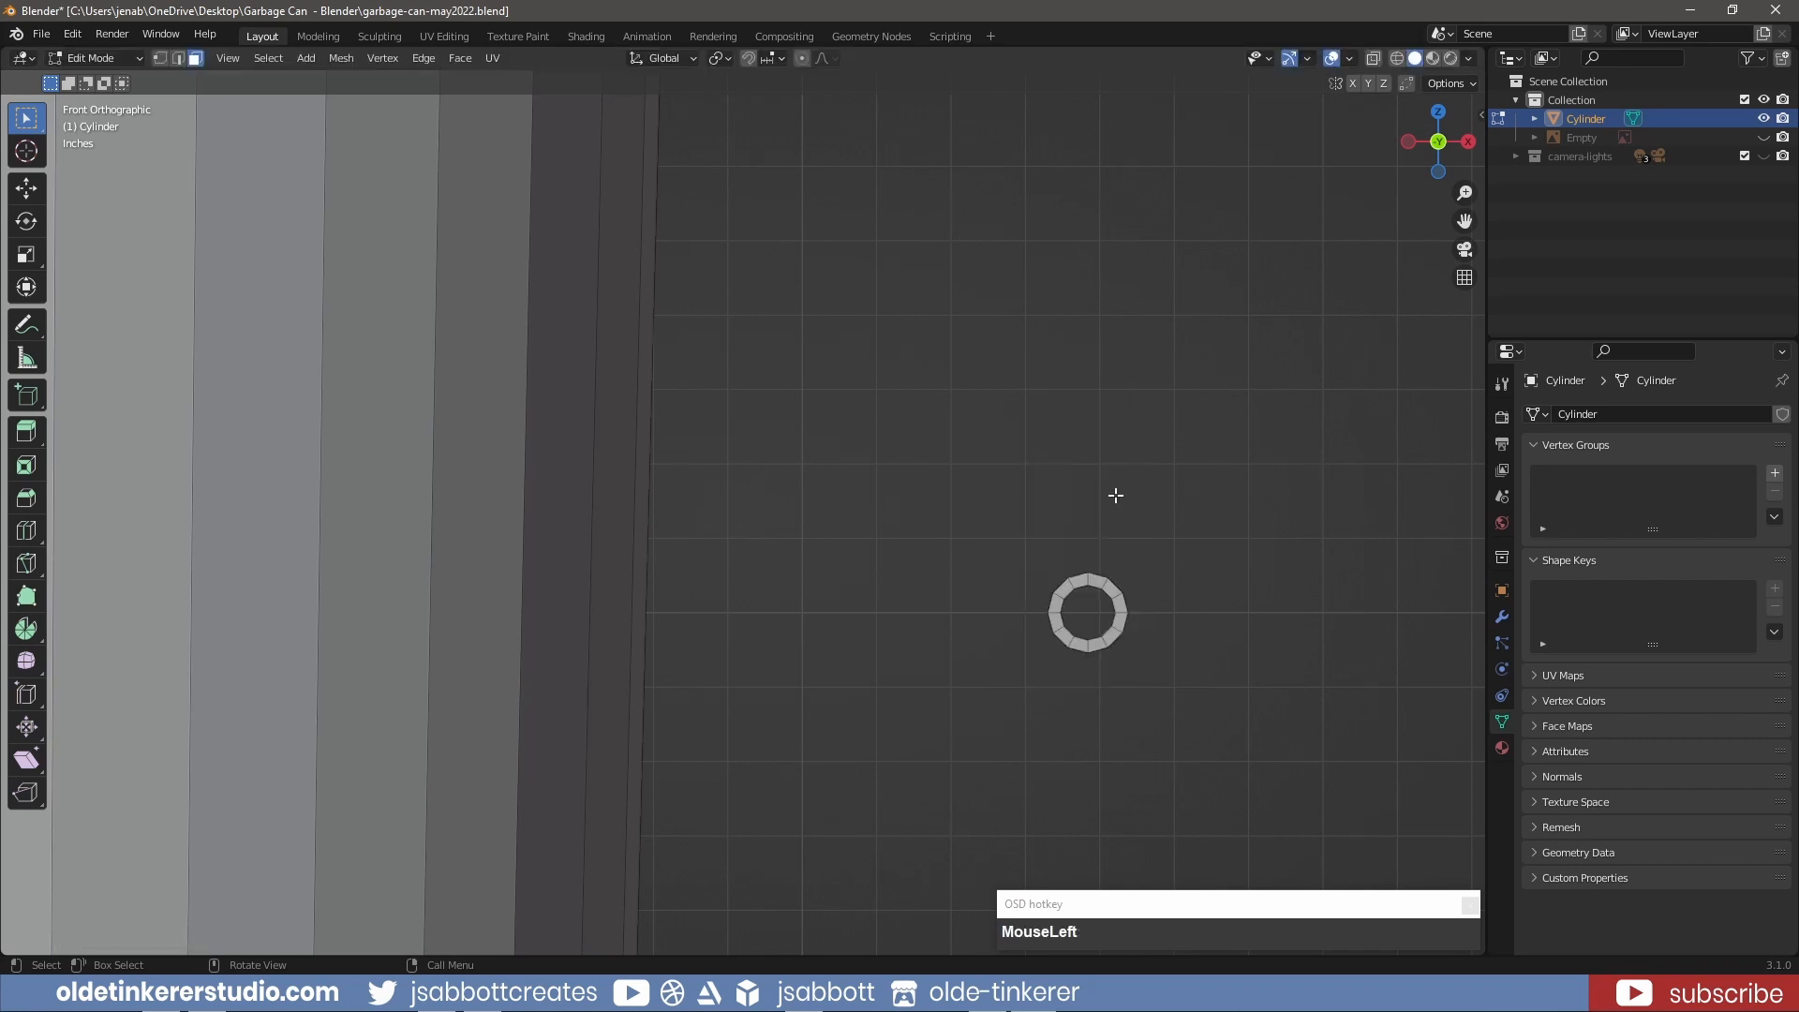
- Delete the half of the ring-shaped rod that faces the can, including the hidden faces, leaving an outward-curved half tube
click(1396, 58)
drag(1017, 491, 1087, 692)
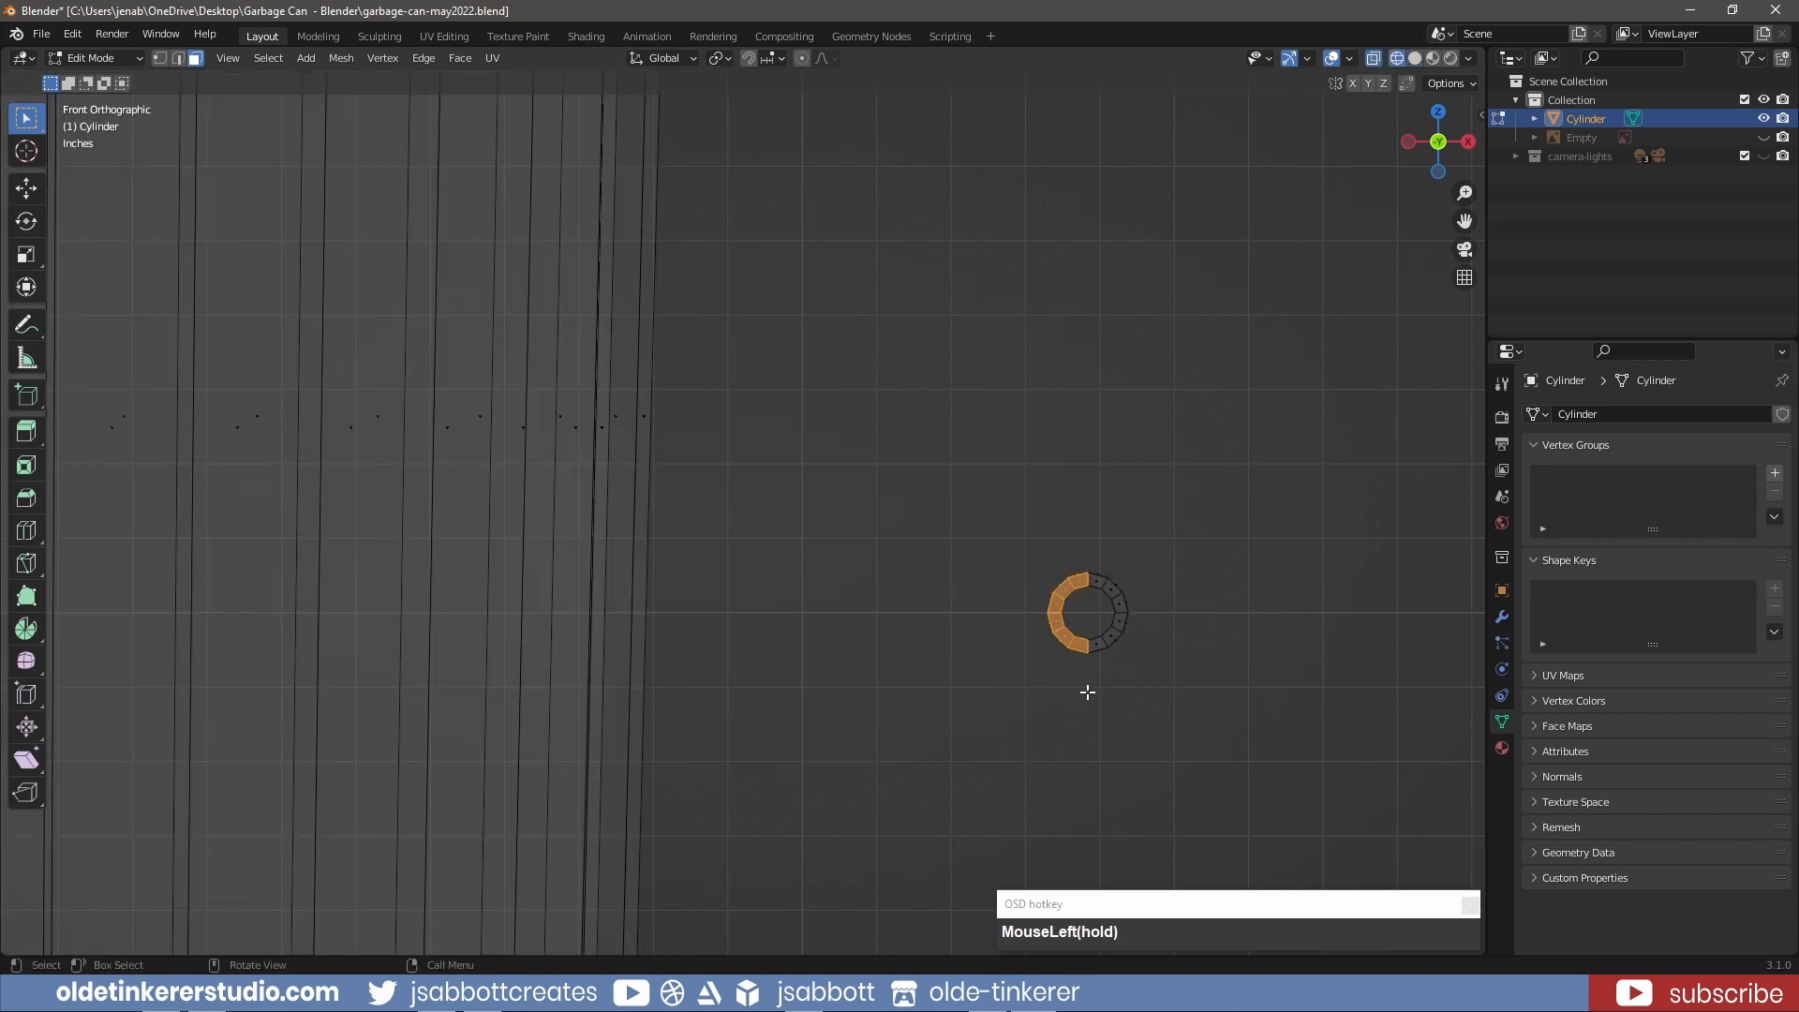
key(x)
click(1085, 691)
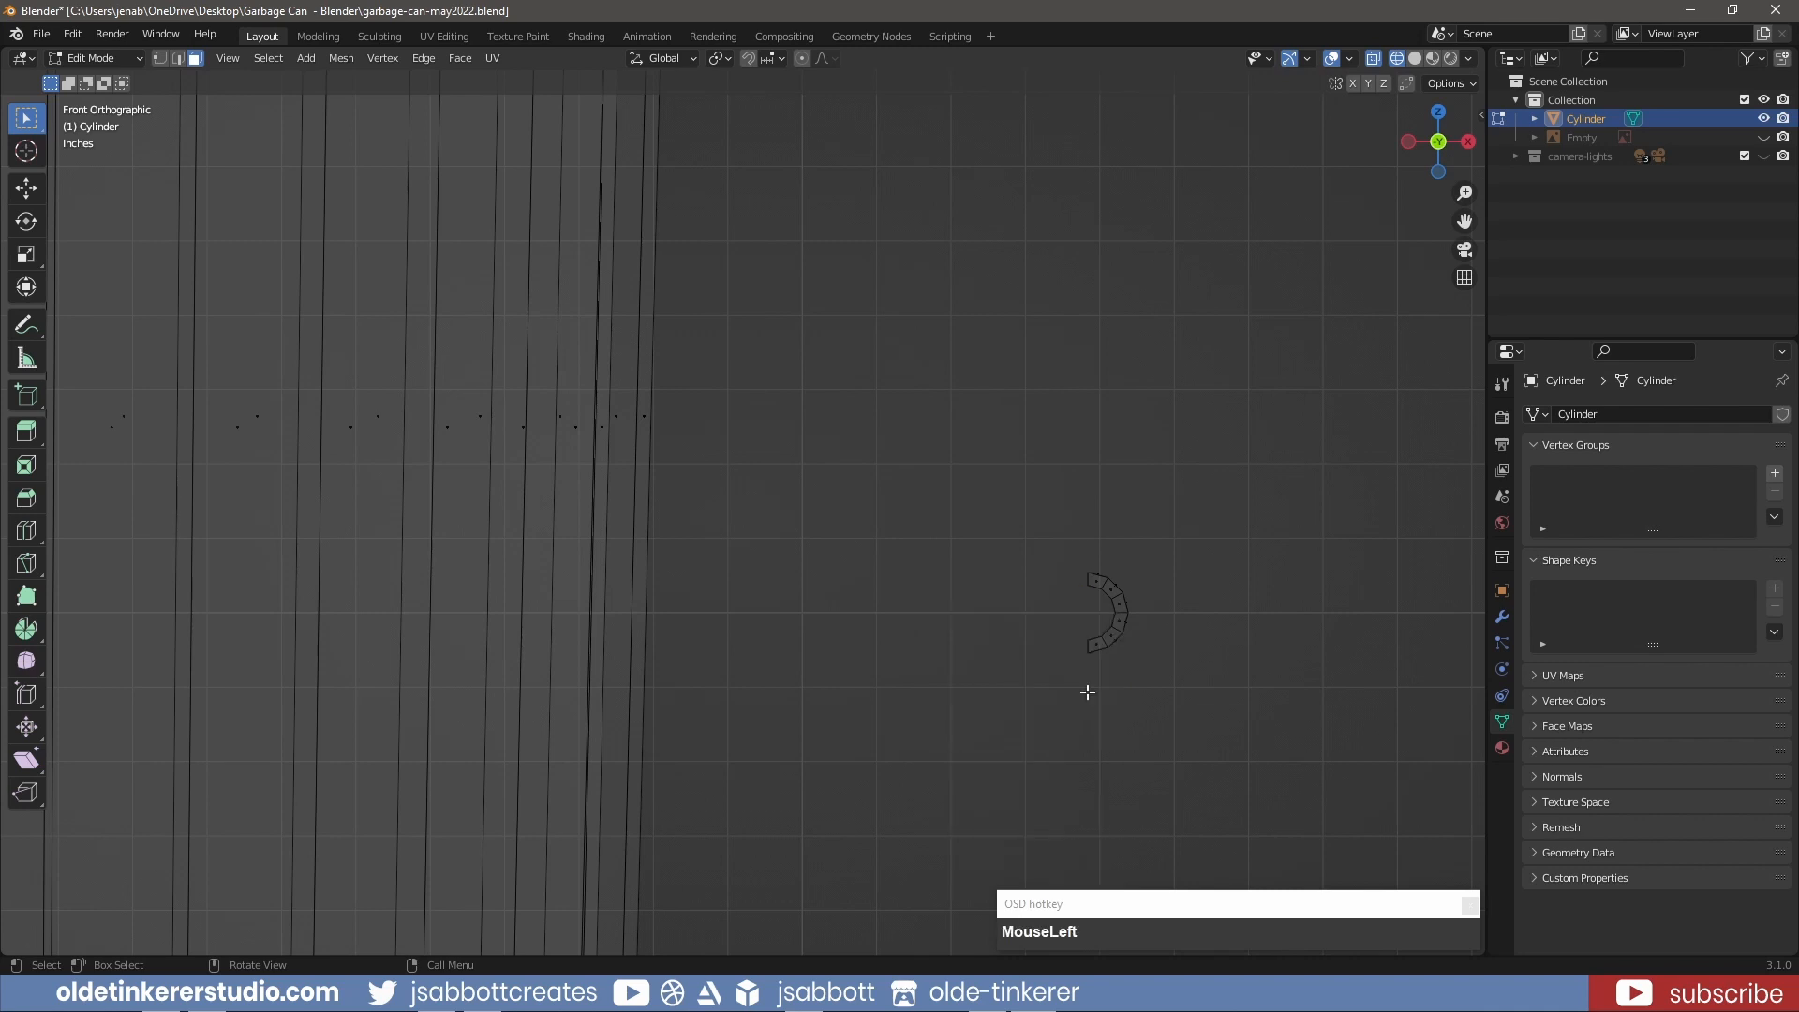
click(1415, 60)
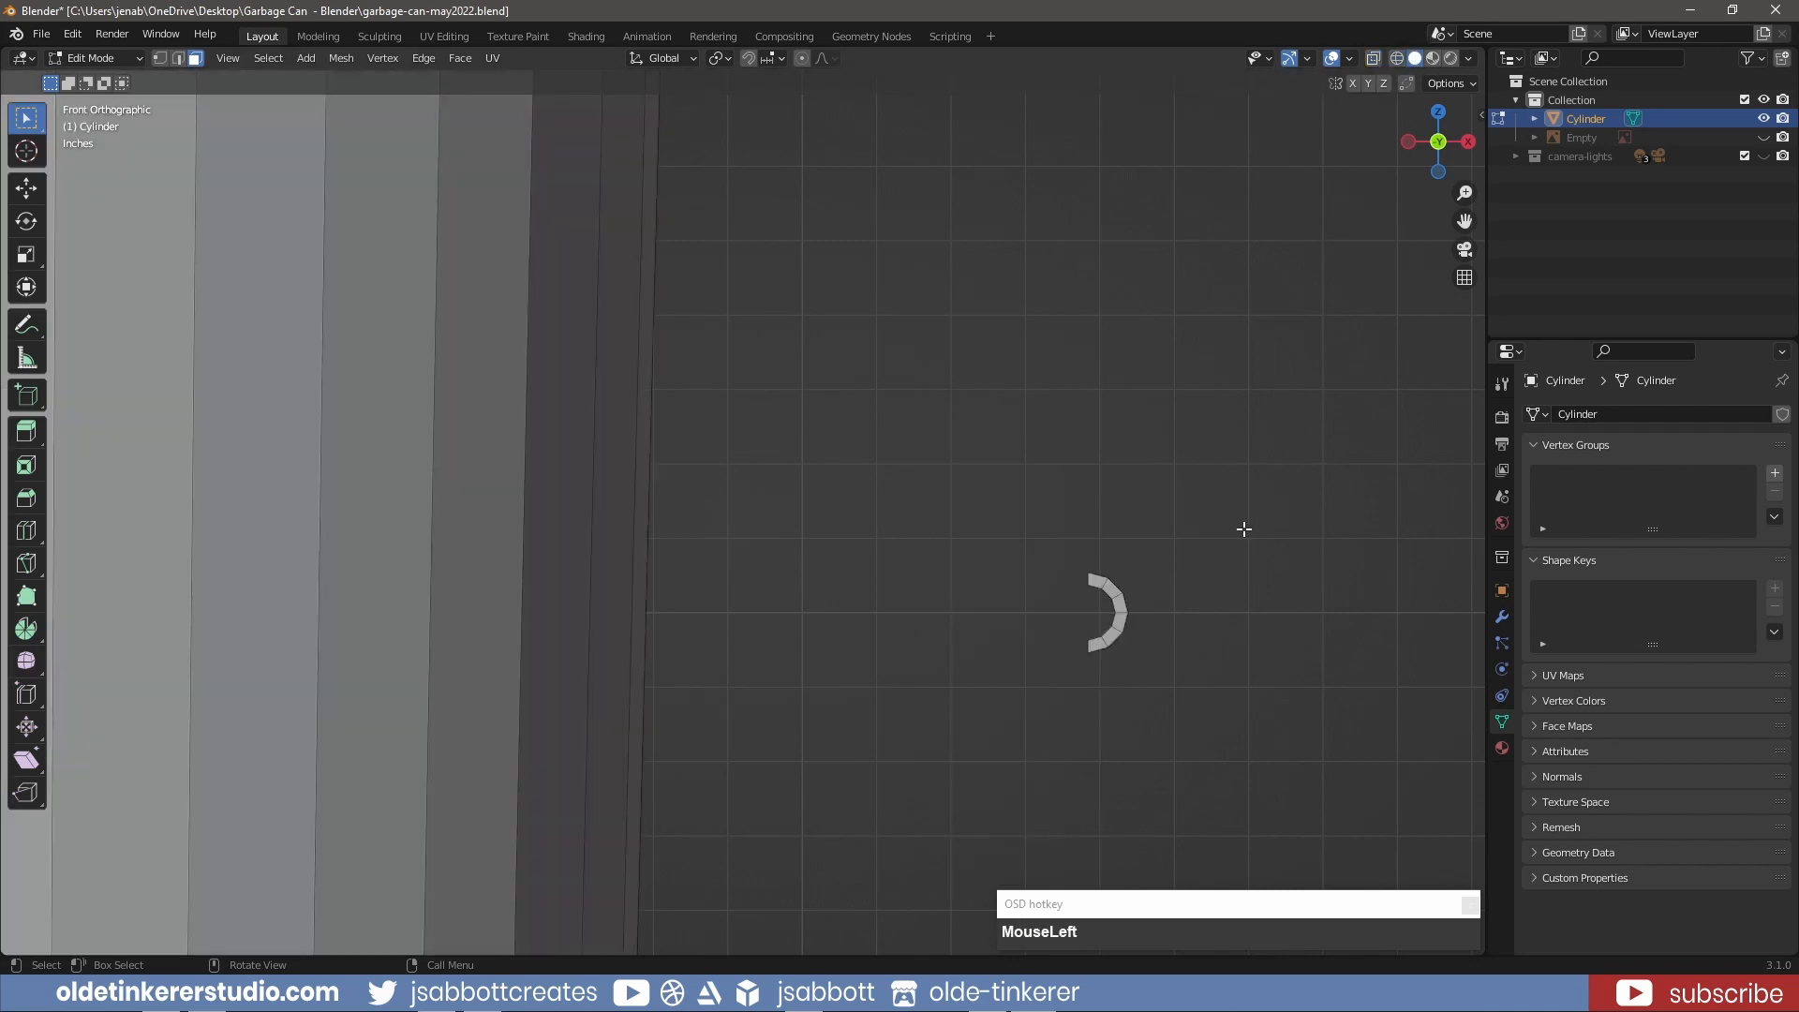
- Move the half tube along X until it sits against the can's side wall
key(Home)
key(g)
key(x)
click(852, 414)
- Knife-cut a horizontal edge just above the half tube across the two can wall faces behind it
key(KP_3)
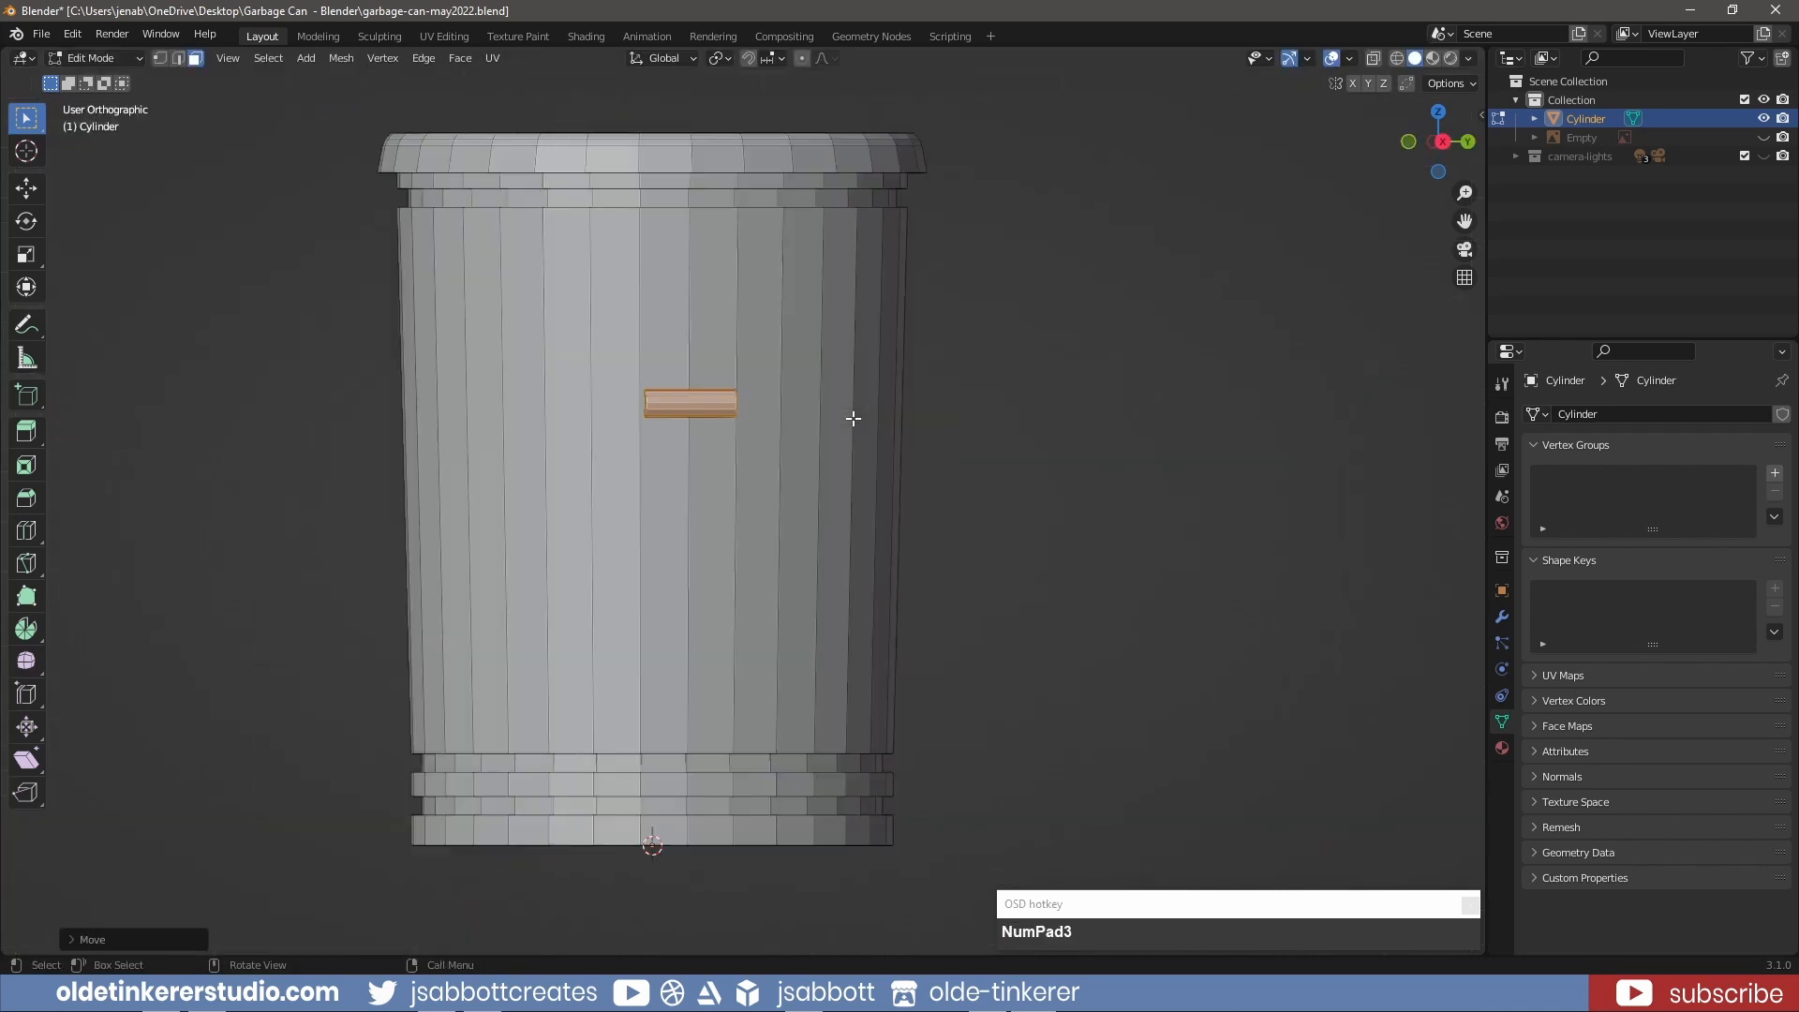
scroll(784, 374, up, 5)
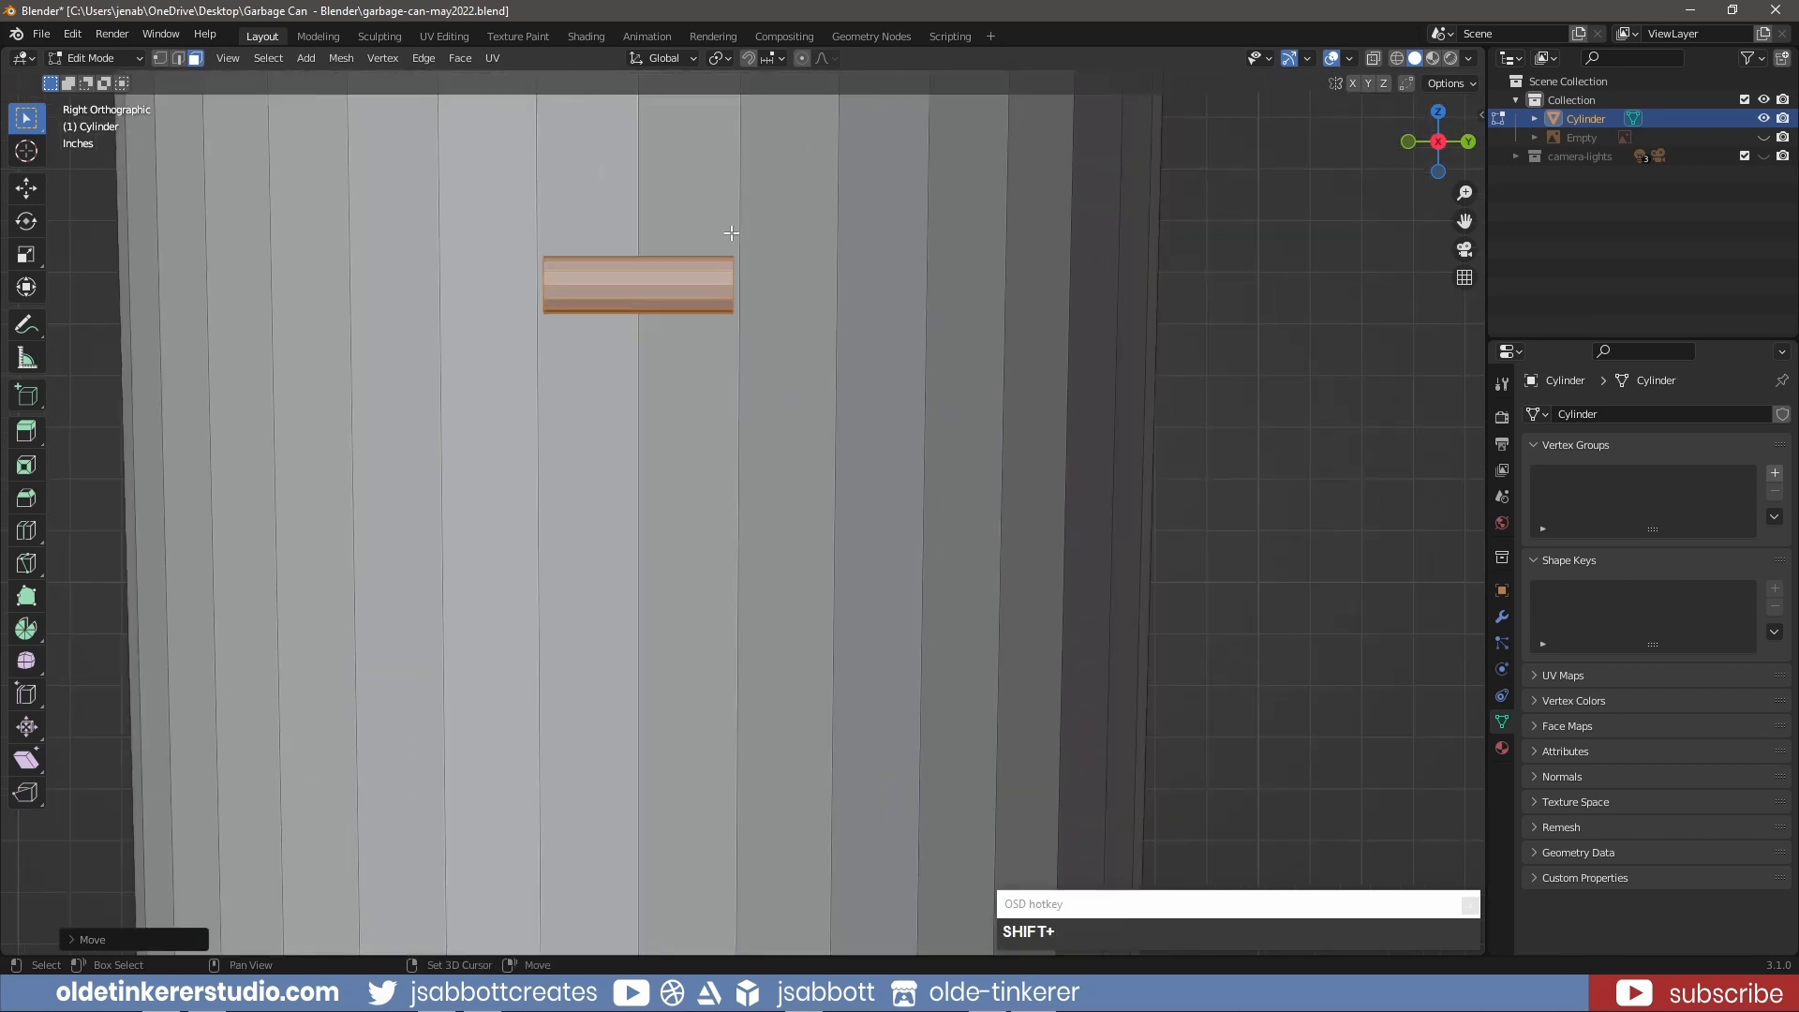
shift+middle_drag(731, 233, 835, 462)
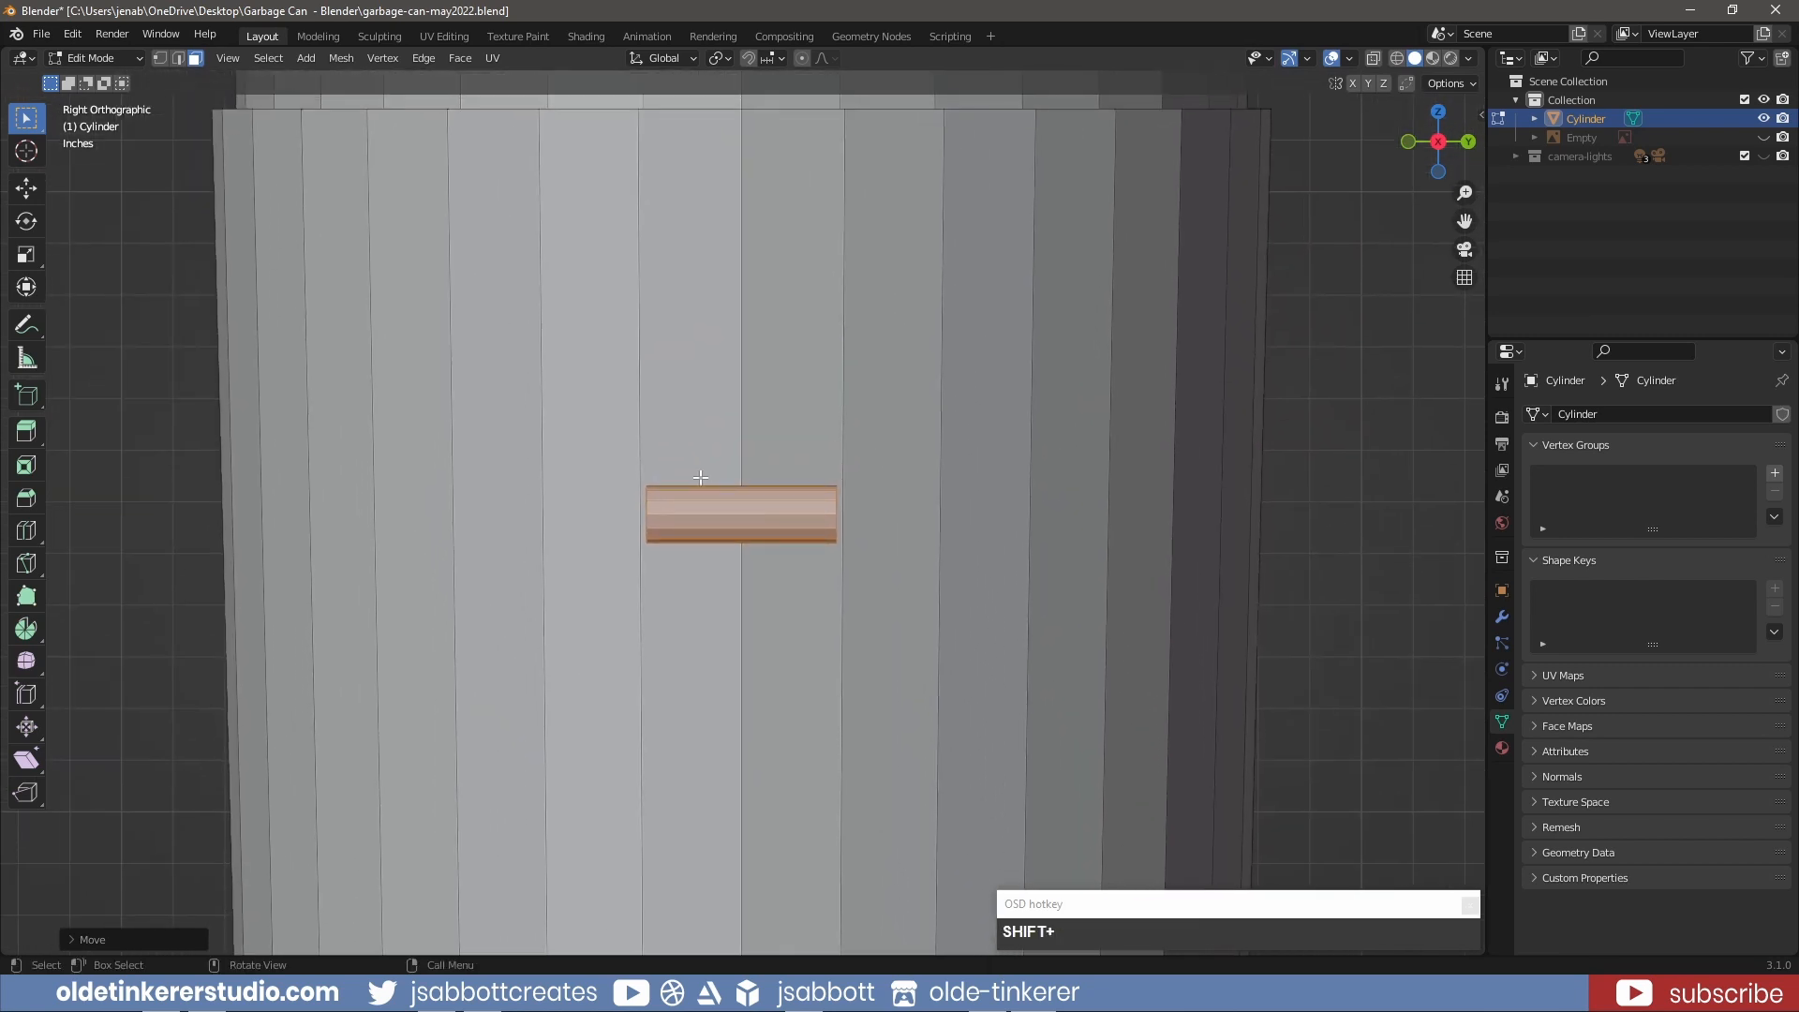
key(k)
click(647, 462)
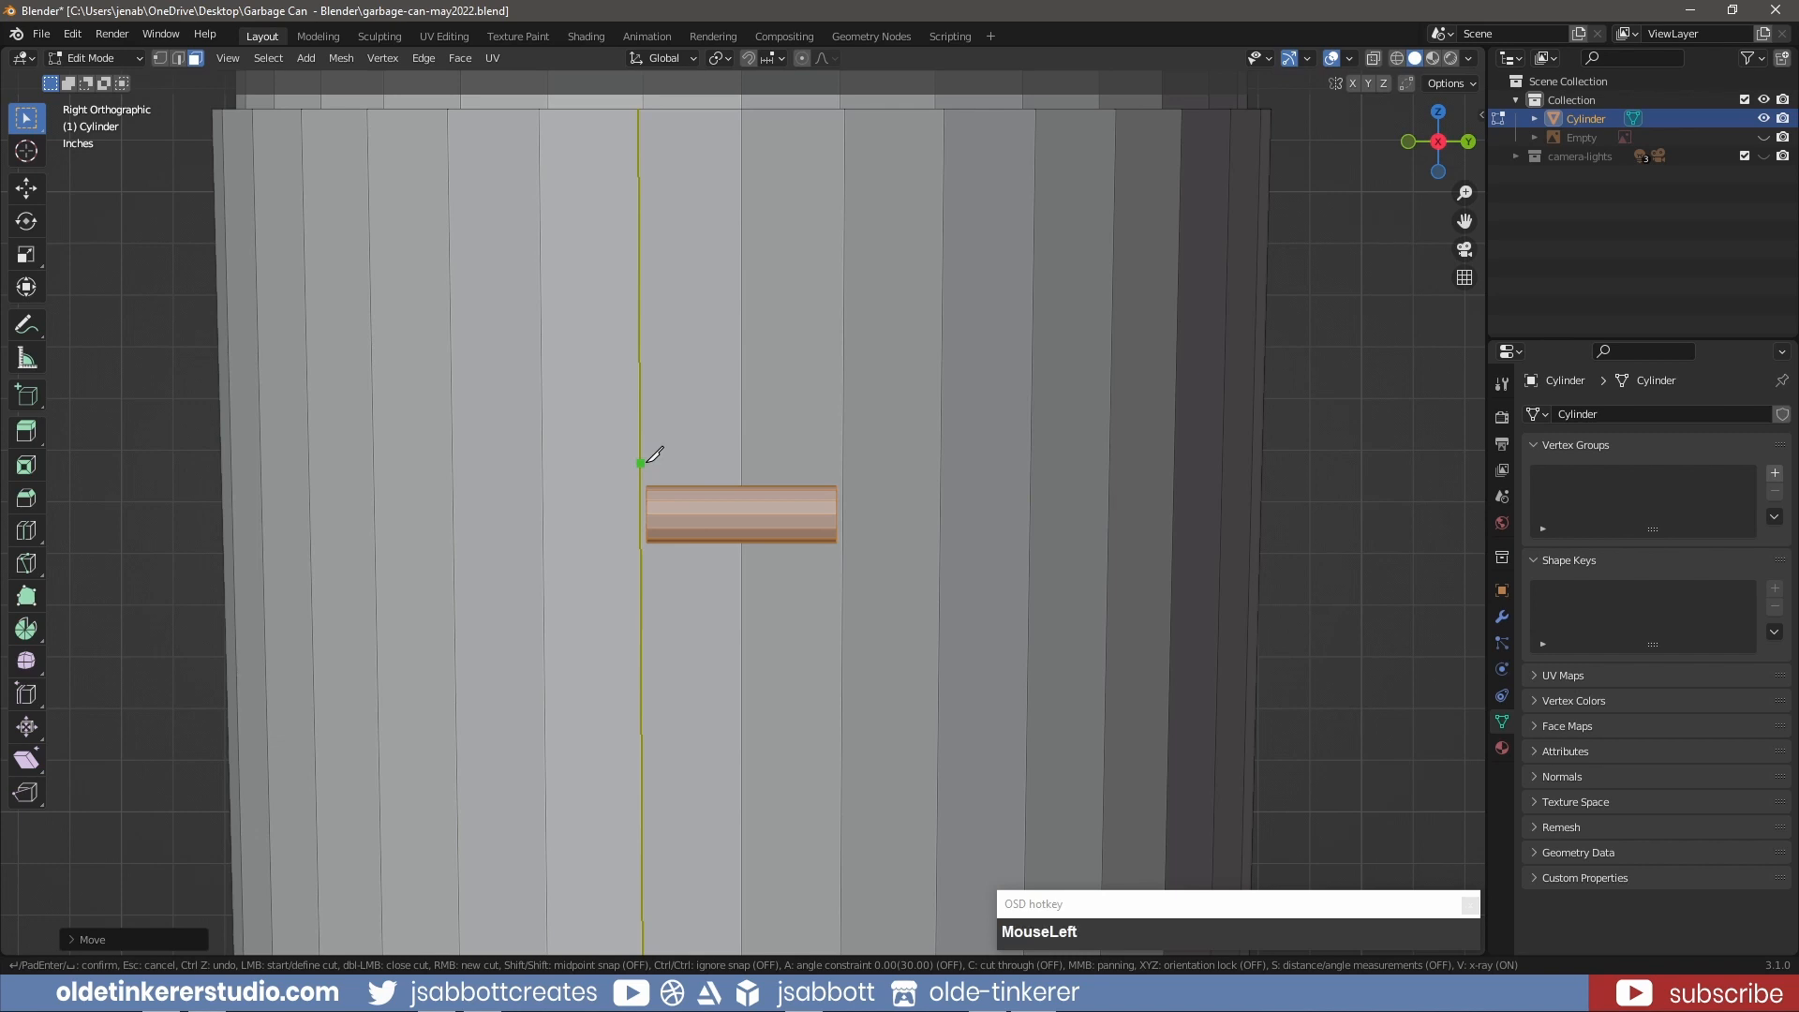
click(843, 462)
key(Return)
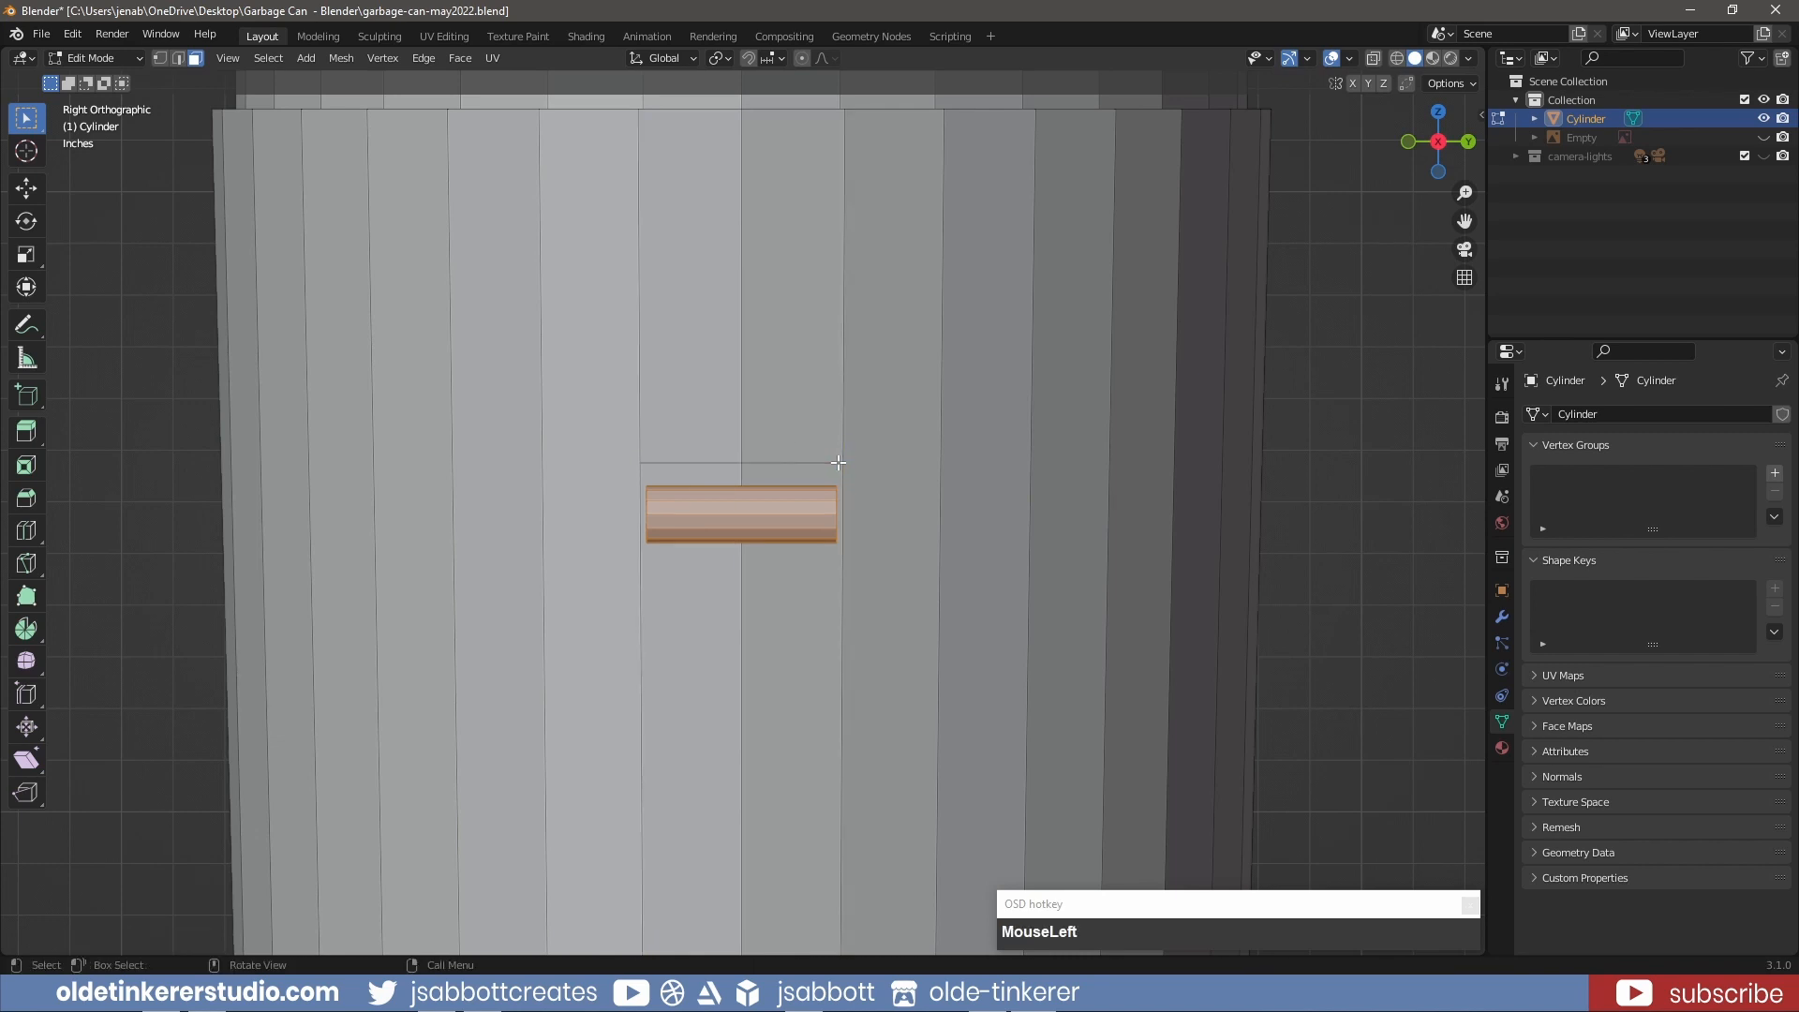
- Knife-cut a matching horizontal edge just below the half tube across the same two wall faces
key(k)
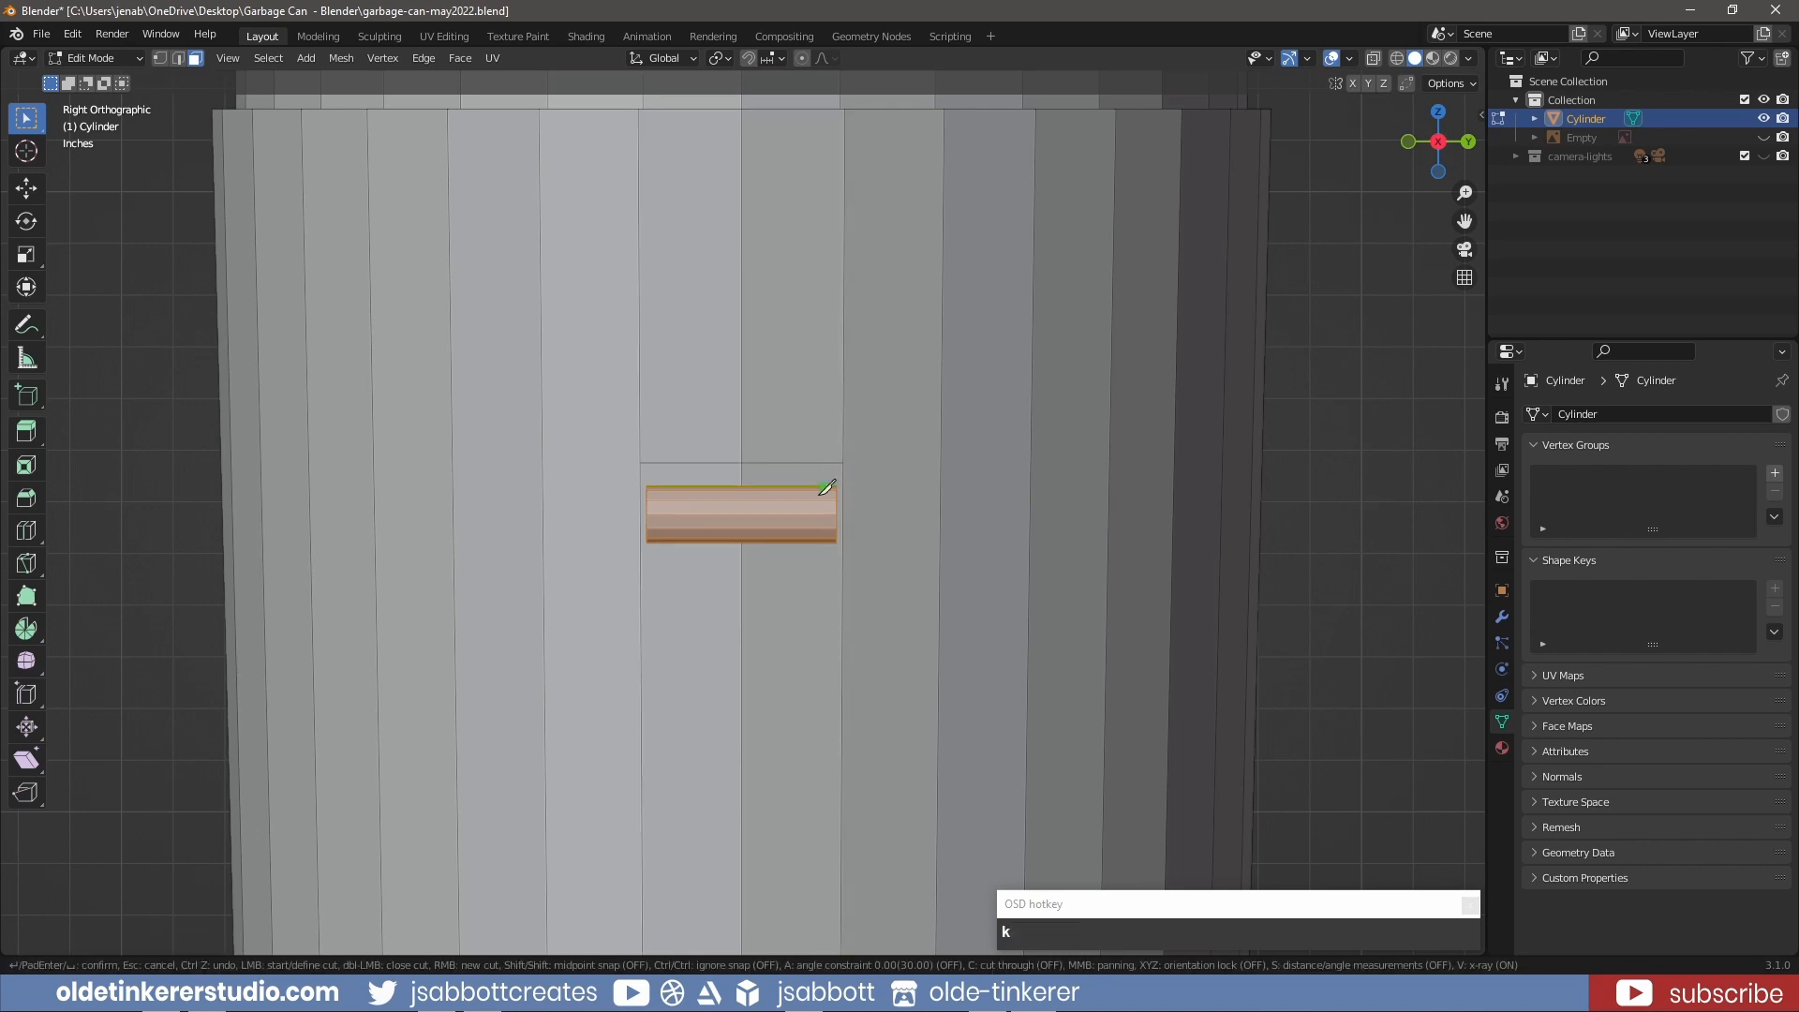
click(643, 573)
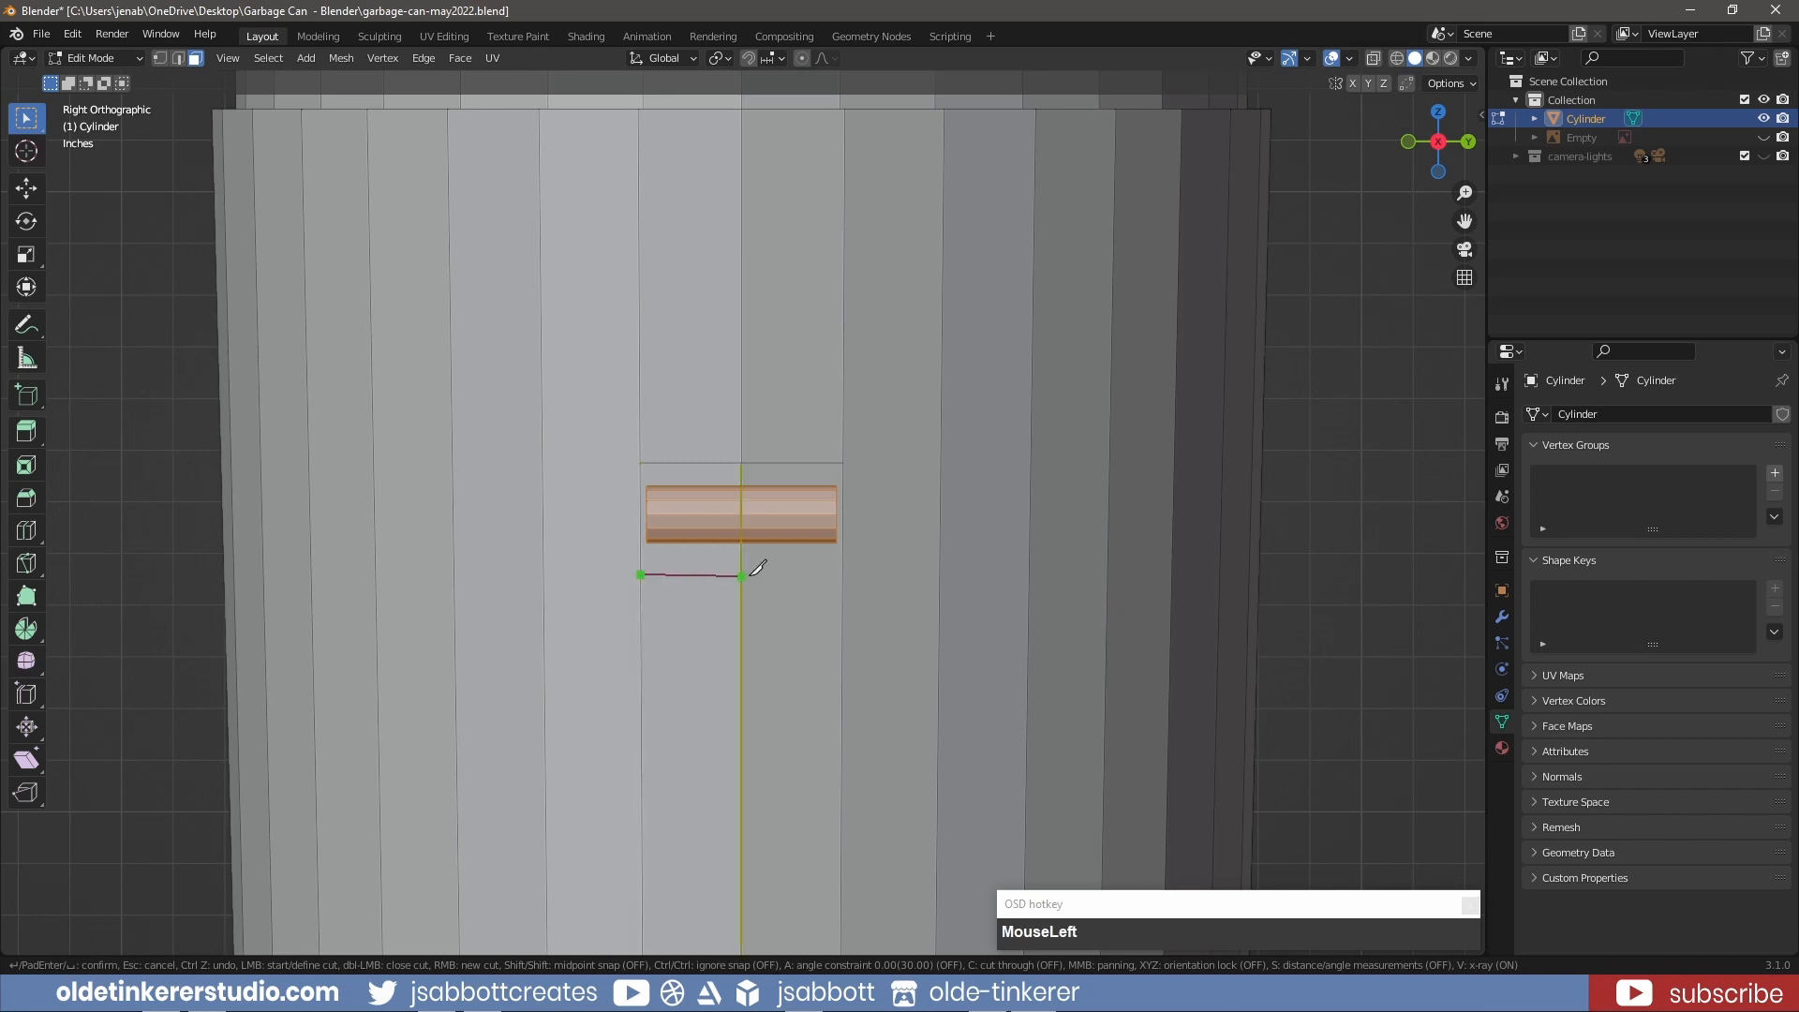
click(842, 573)
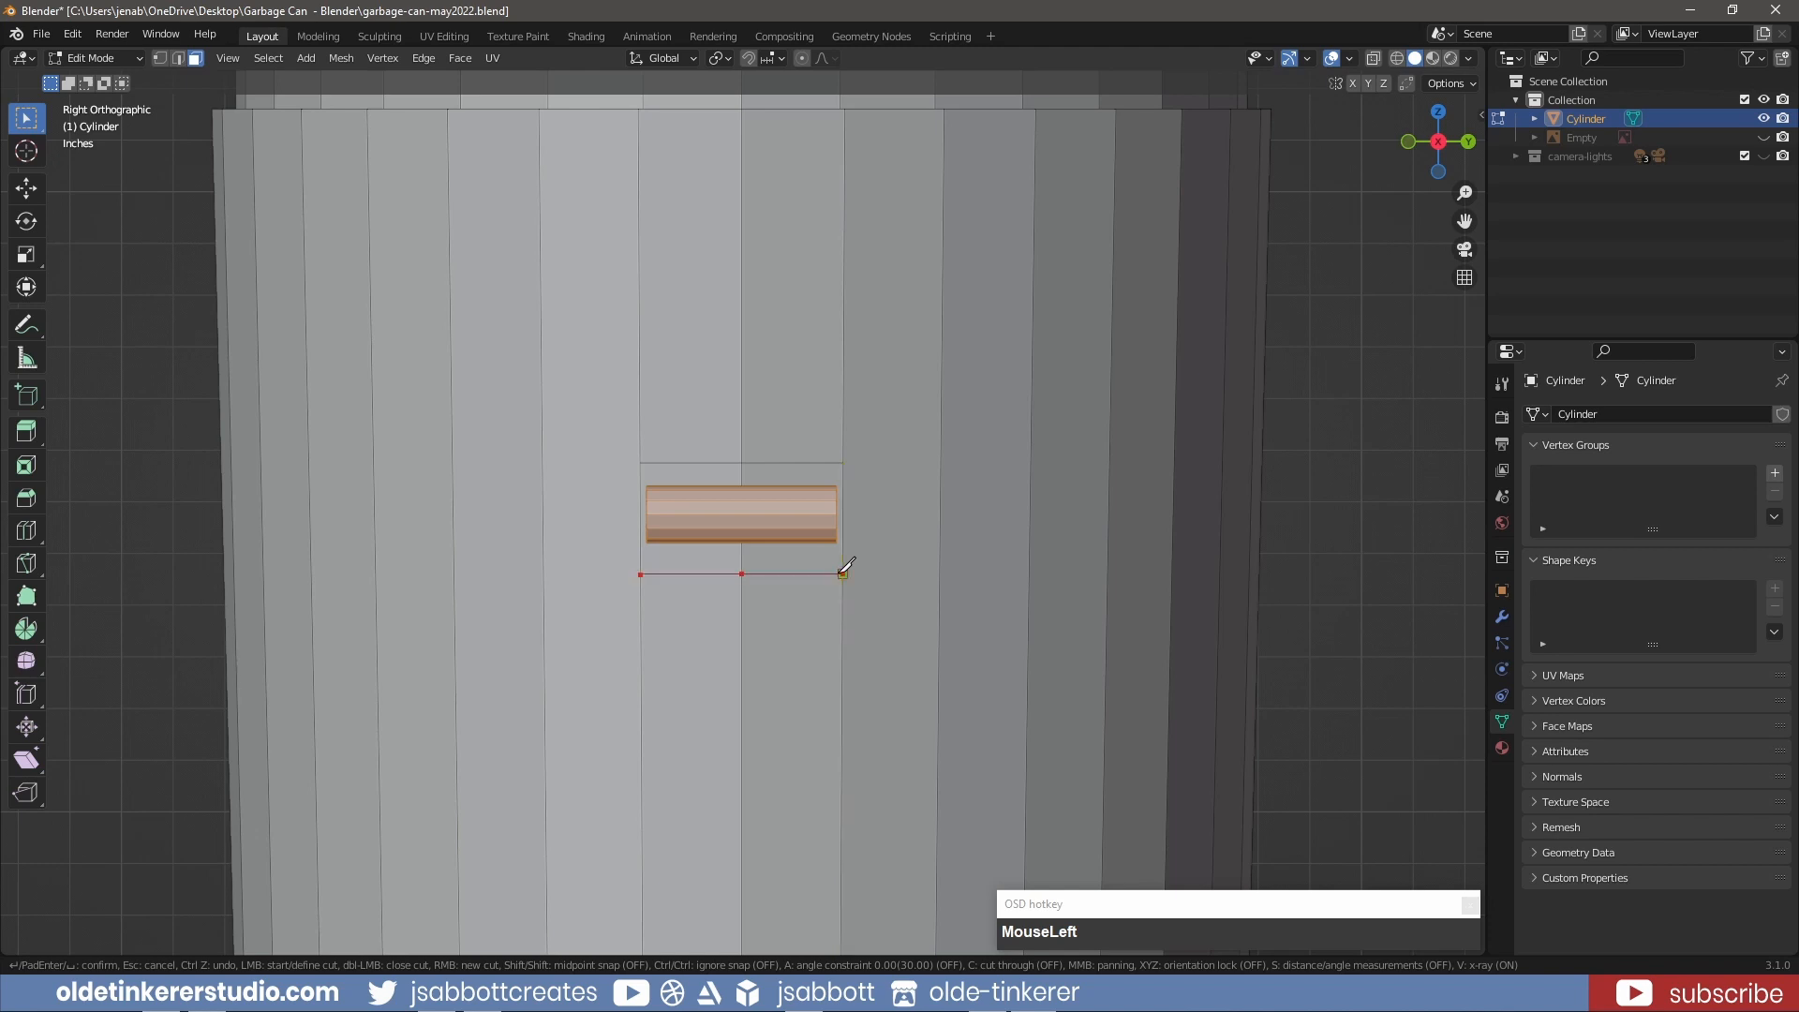
key(Return)
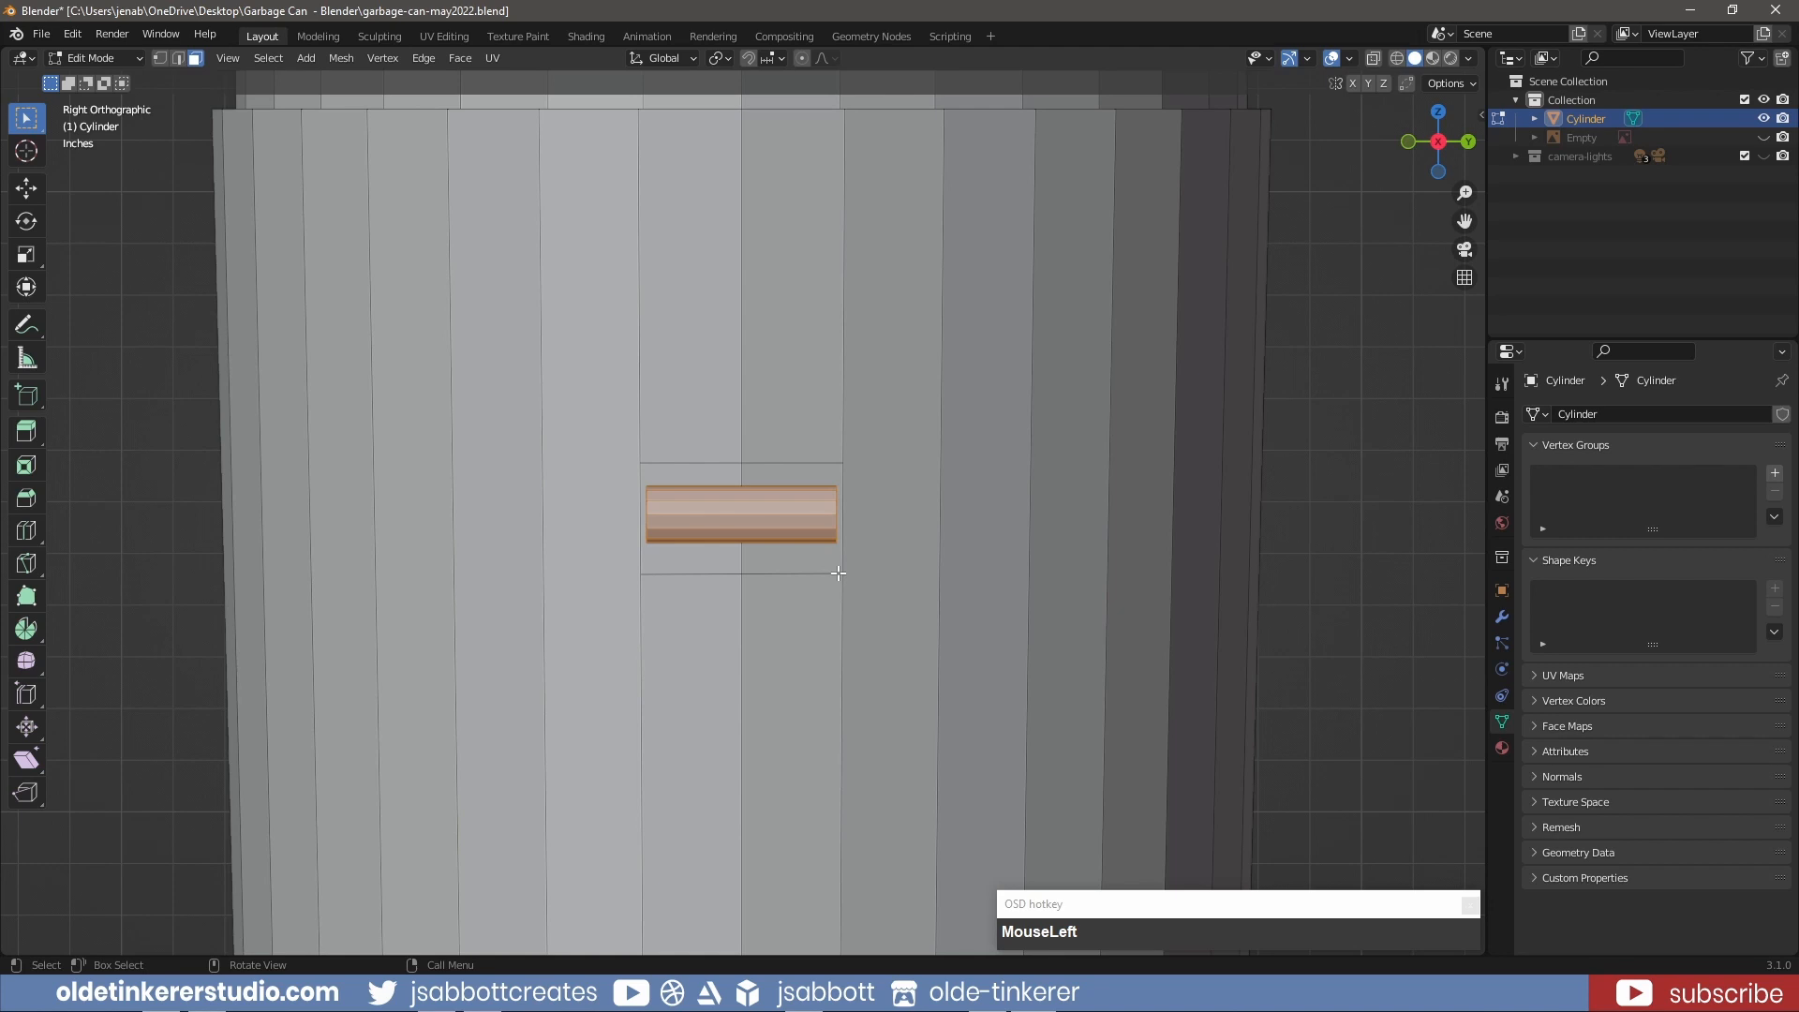
- Extrude the two cut wall faces behind the half tube outward along their normals by about 0.014 ft as a mounting plate
click(781, 474)
shift+click(720, 476)
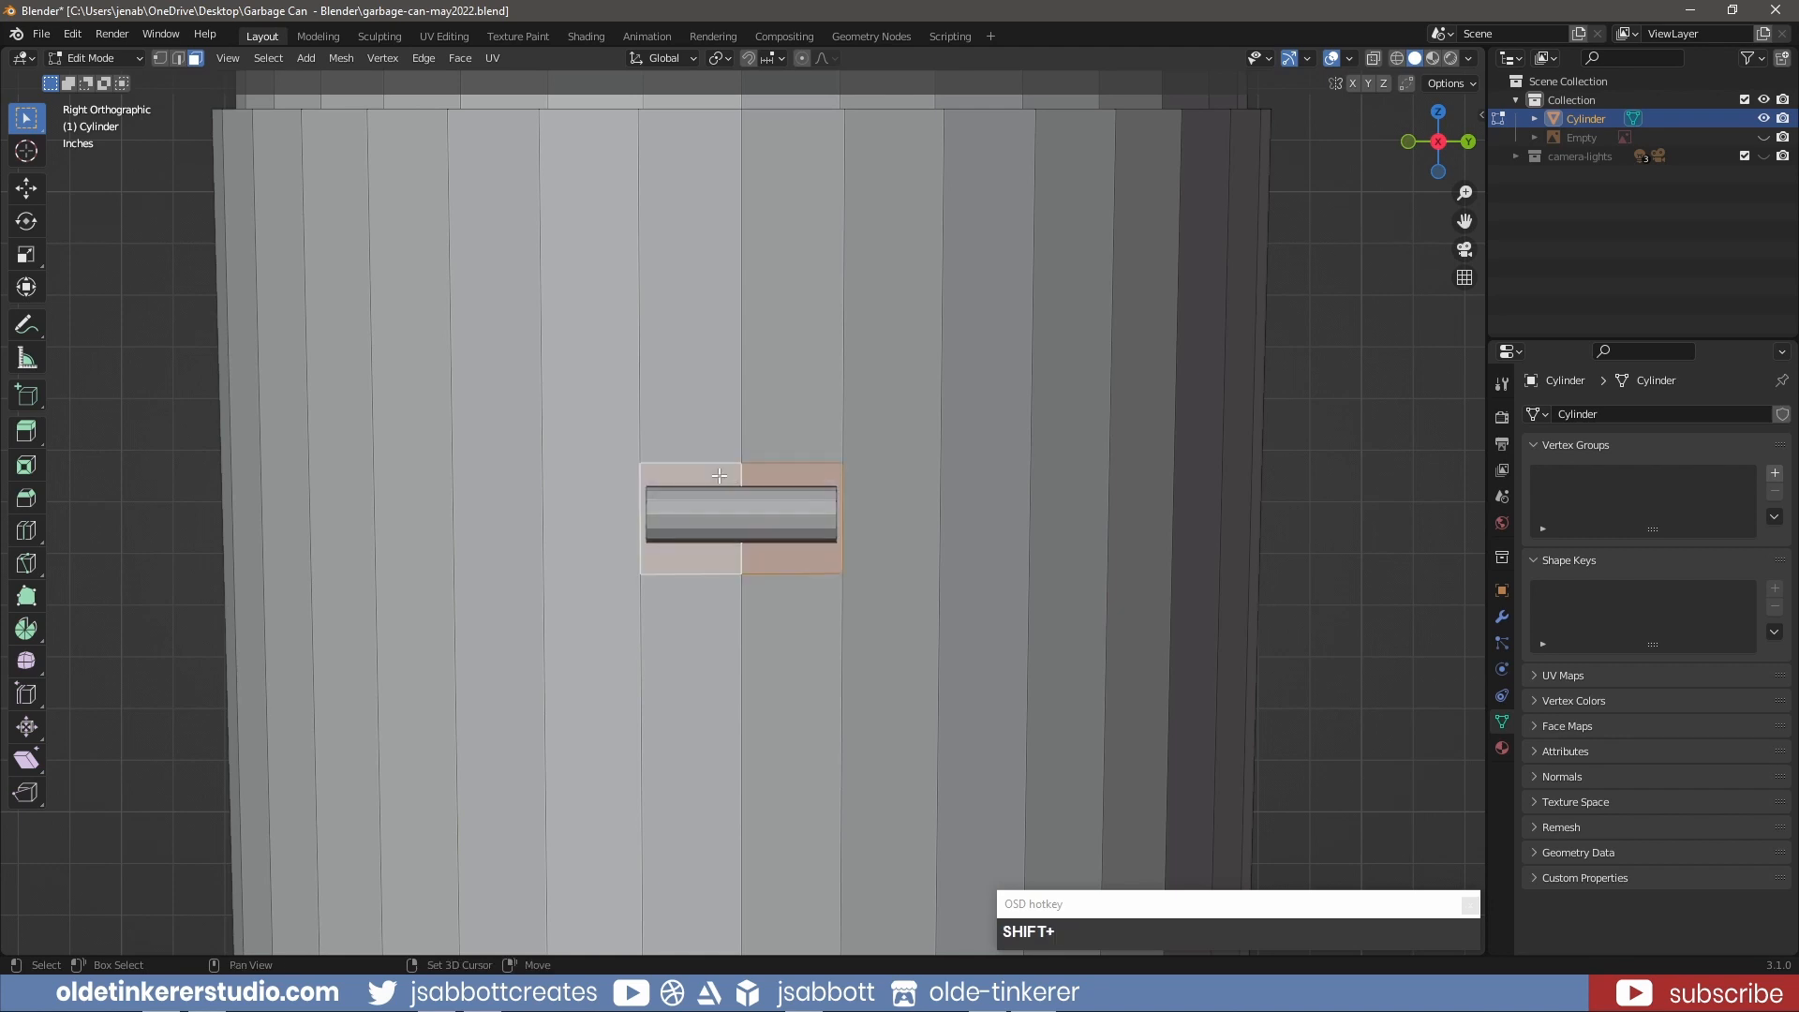
scroll(797, 479, down, 4)
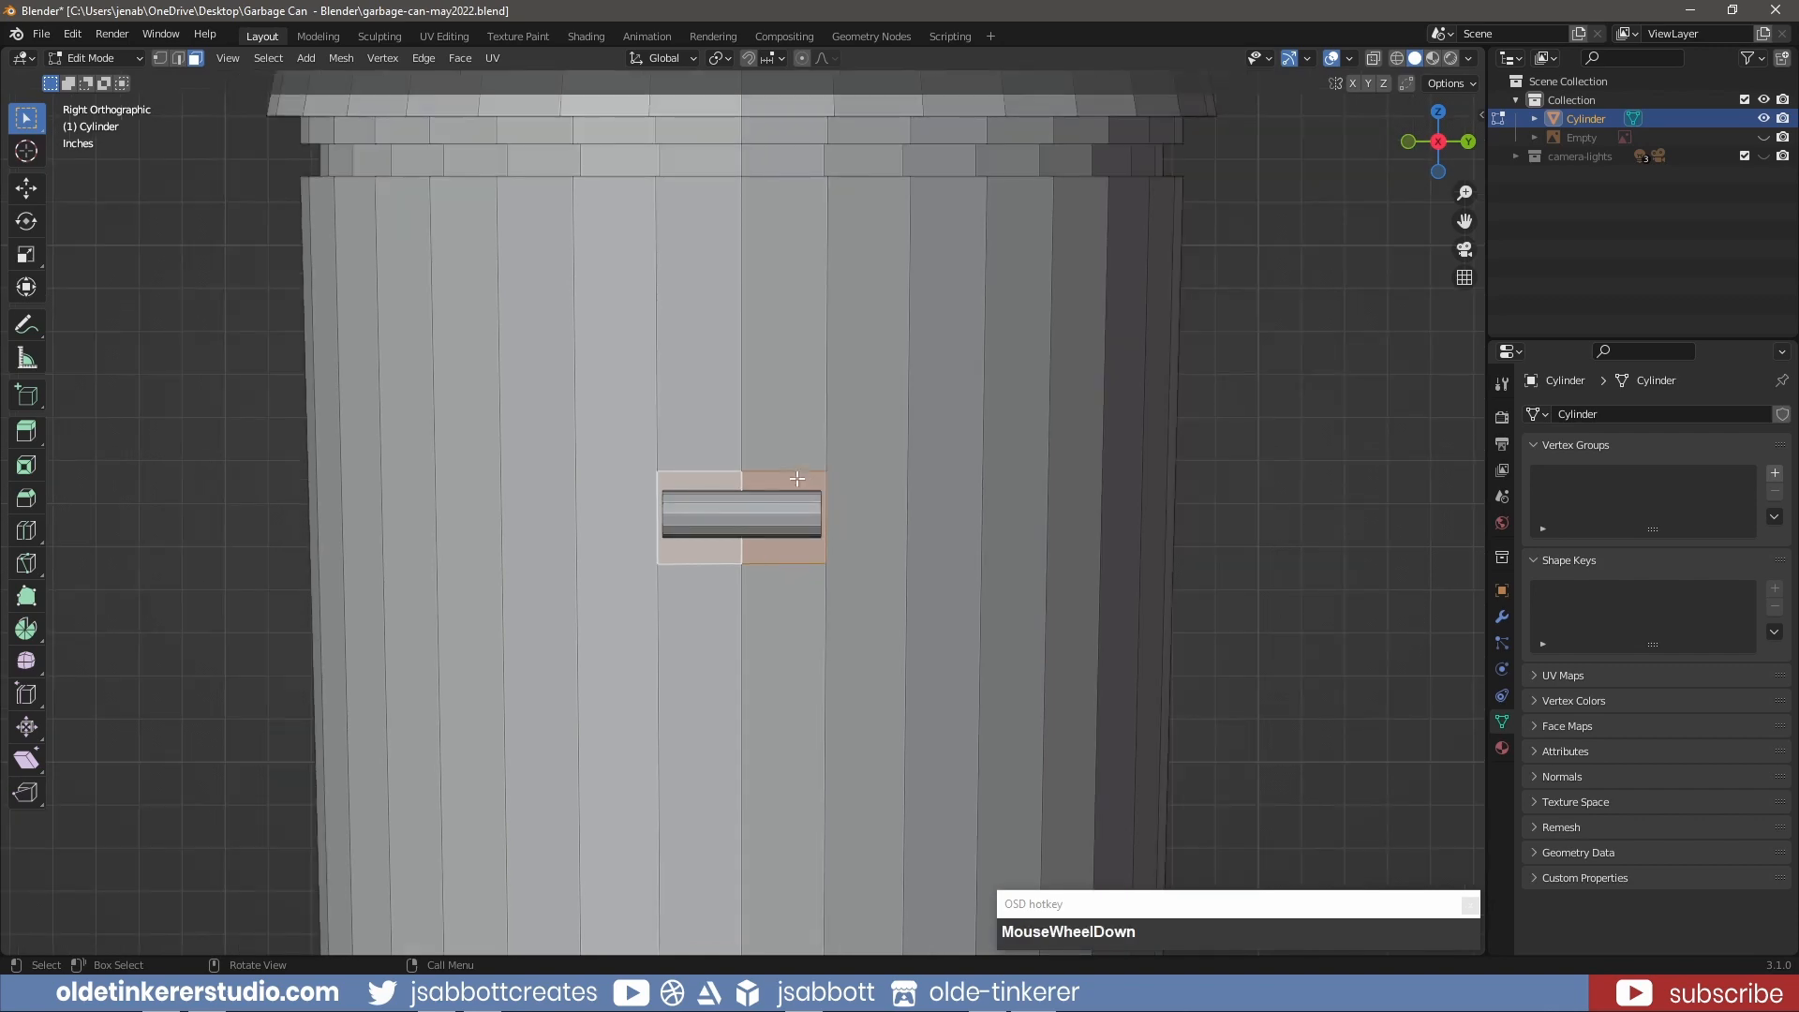
mouse_move(811, 487)
middle_down()
mouse_move(740, 519)
mouse_move(840, 486)
middle_up()
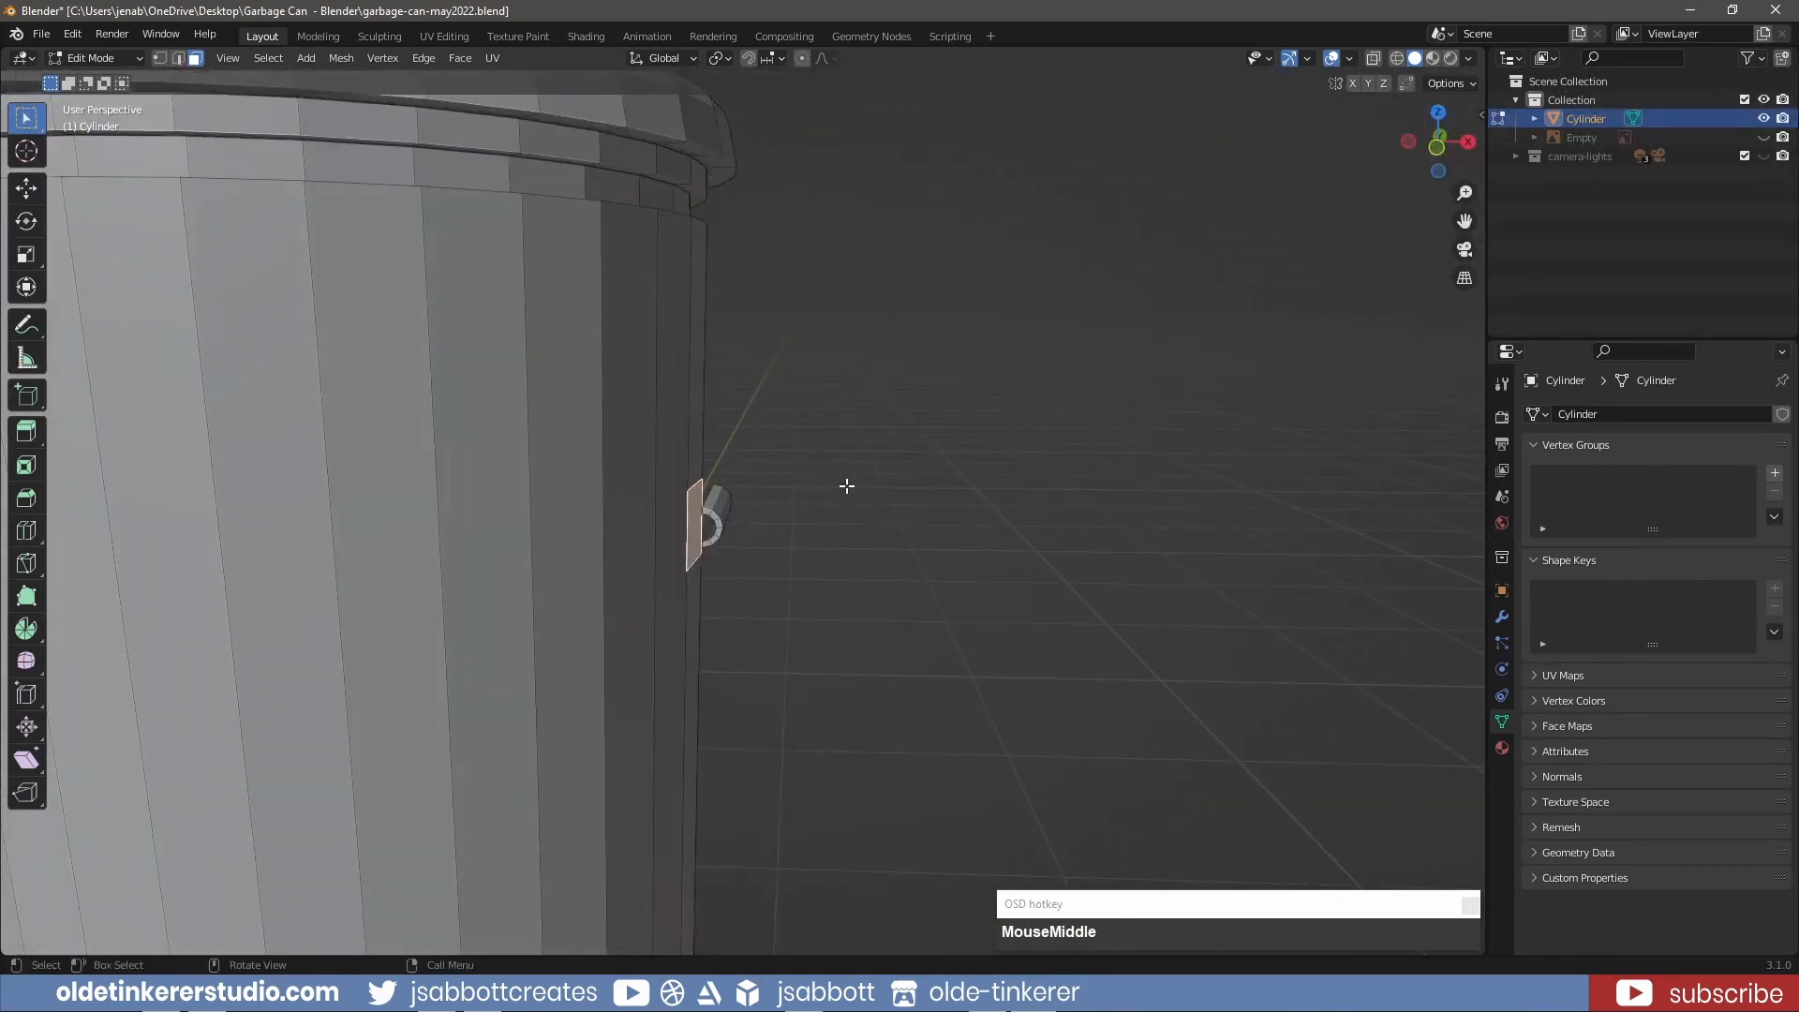
key(KP_1)
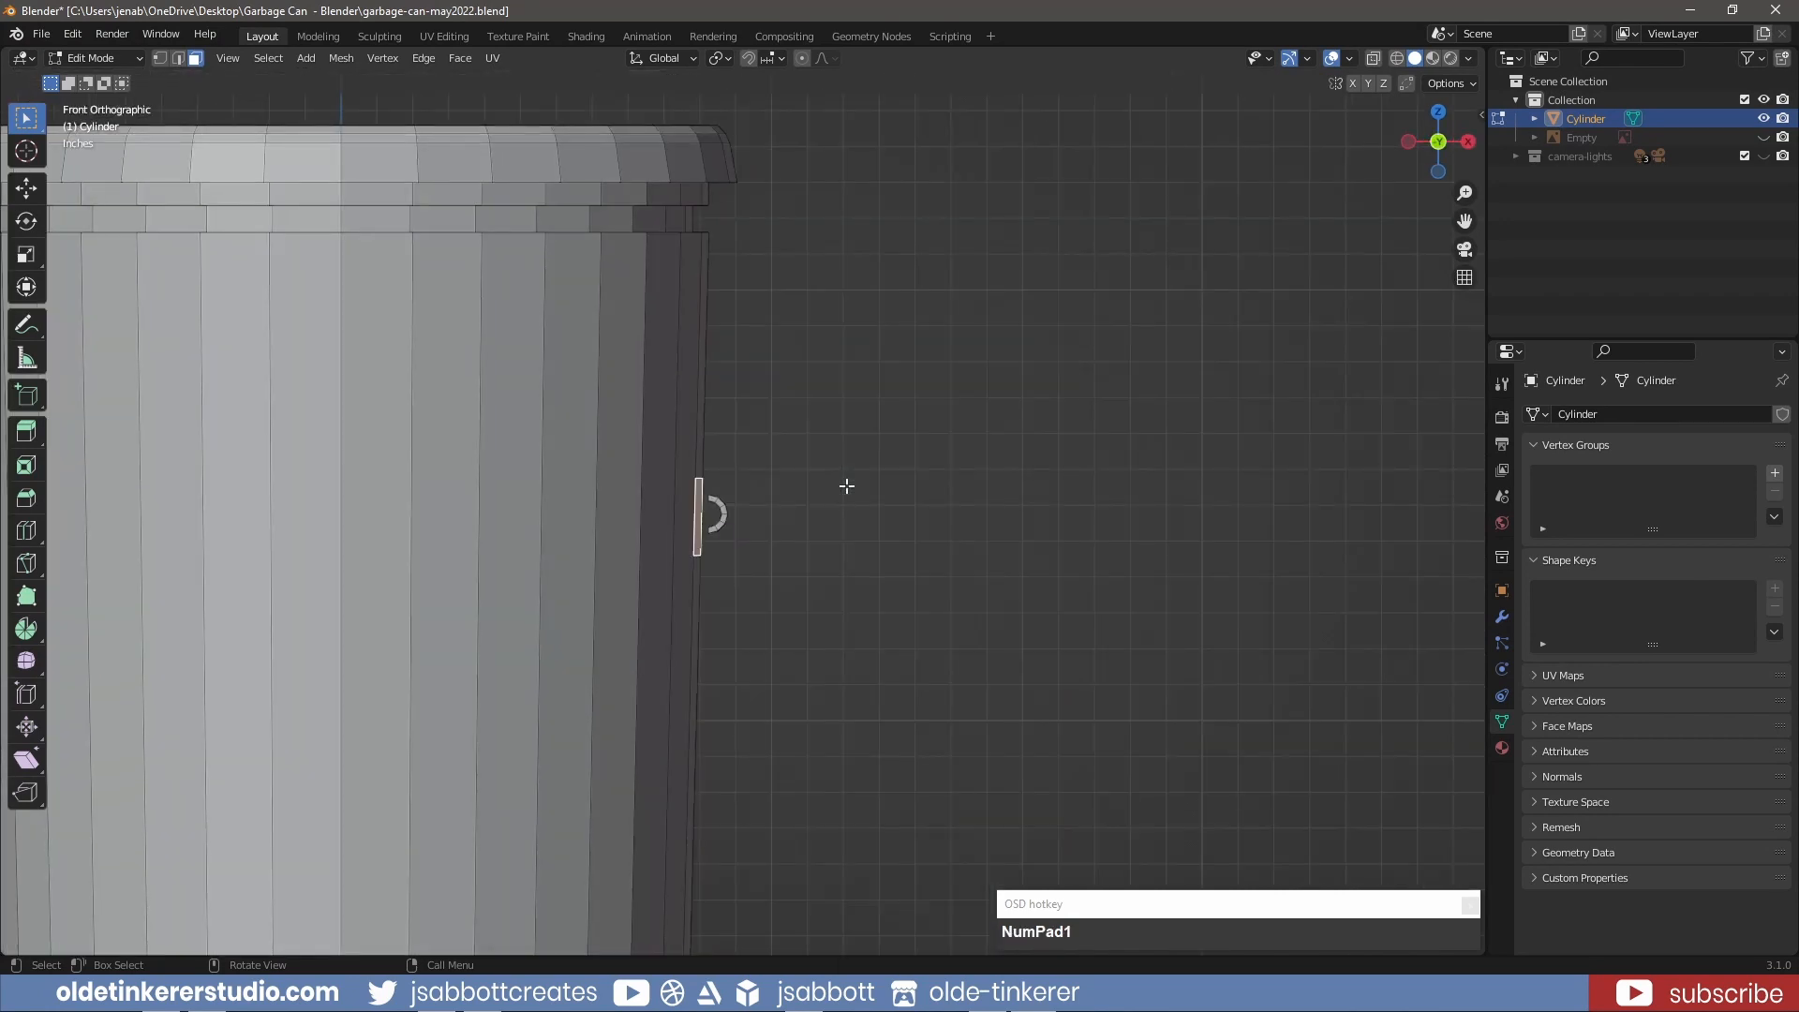
key(alt+e)
click(846, 486)
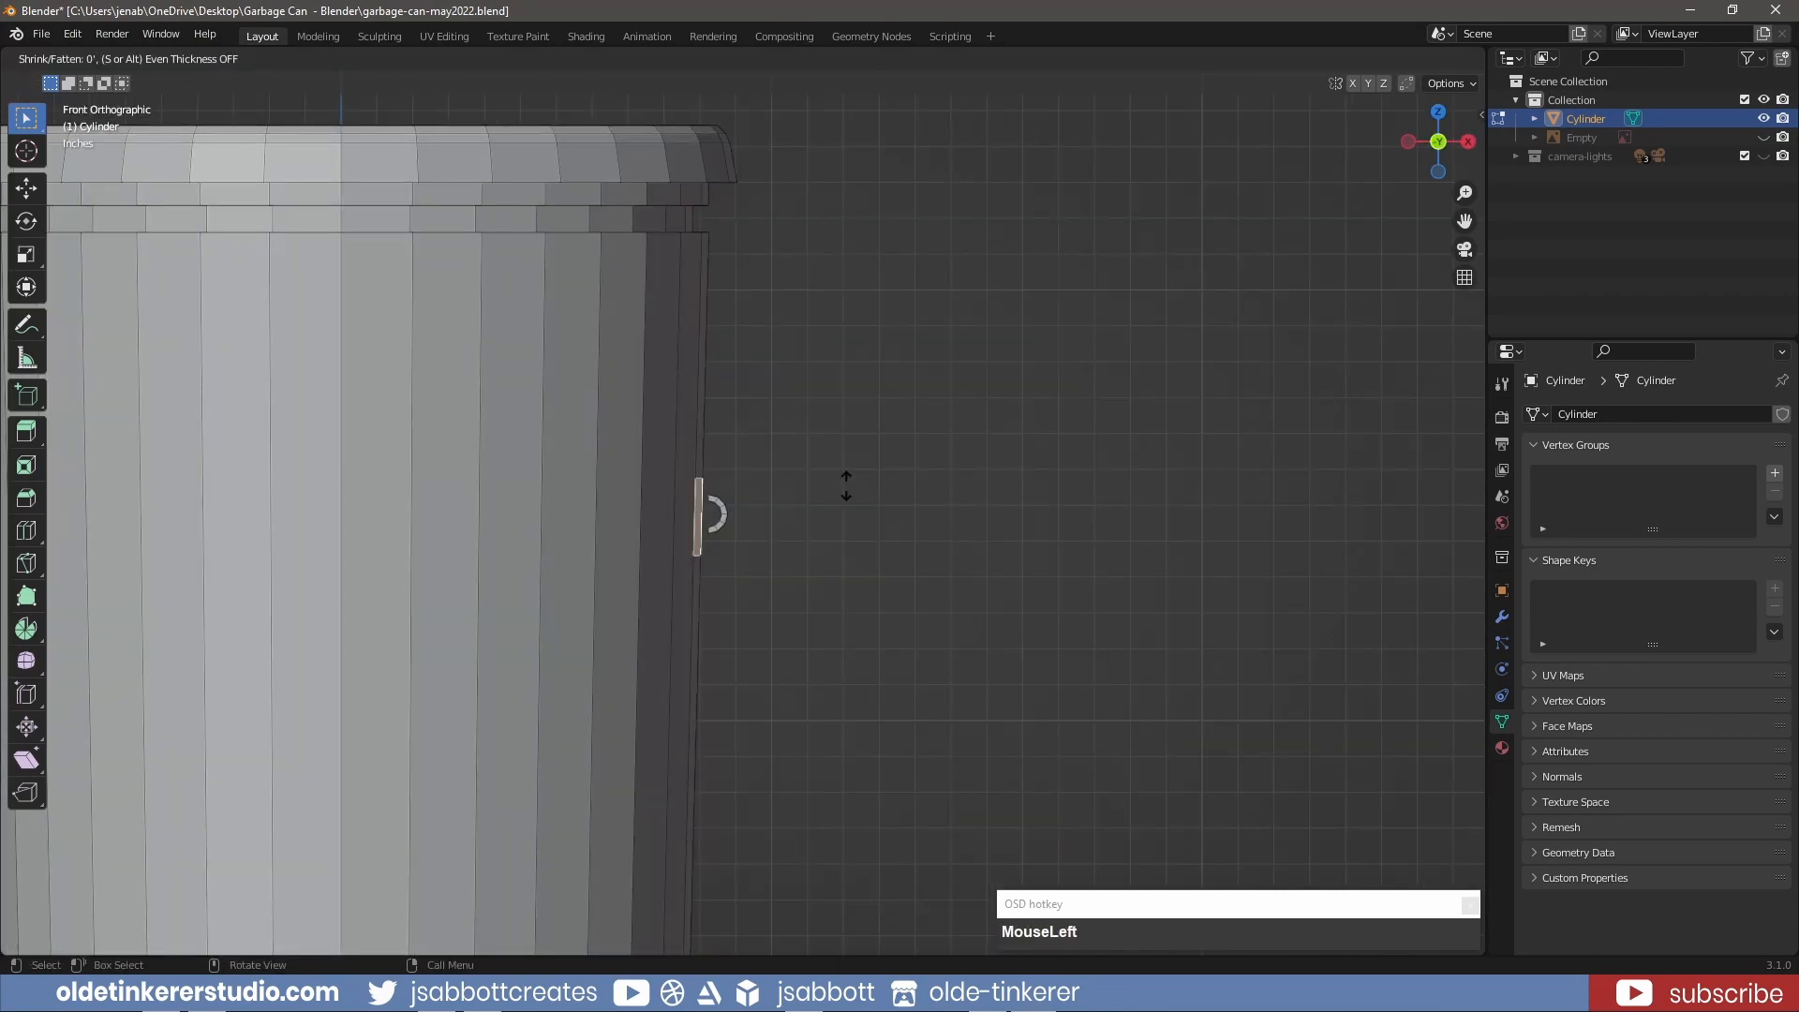
key(shift)
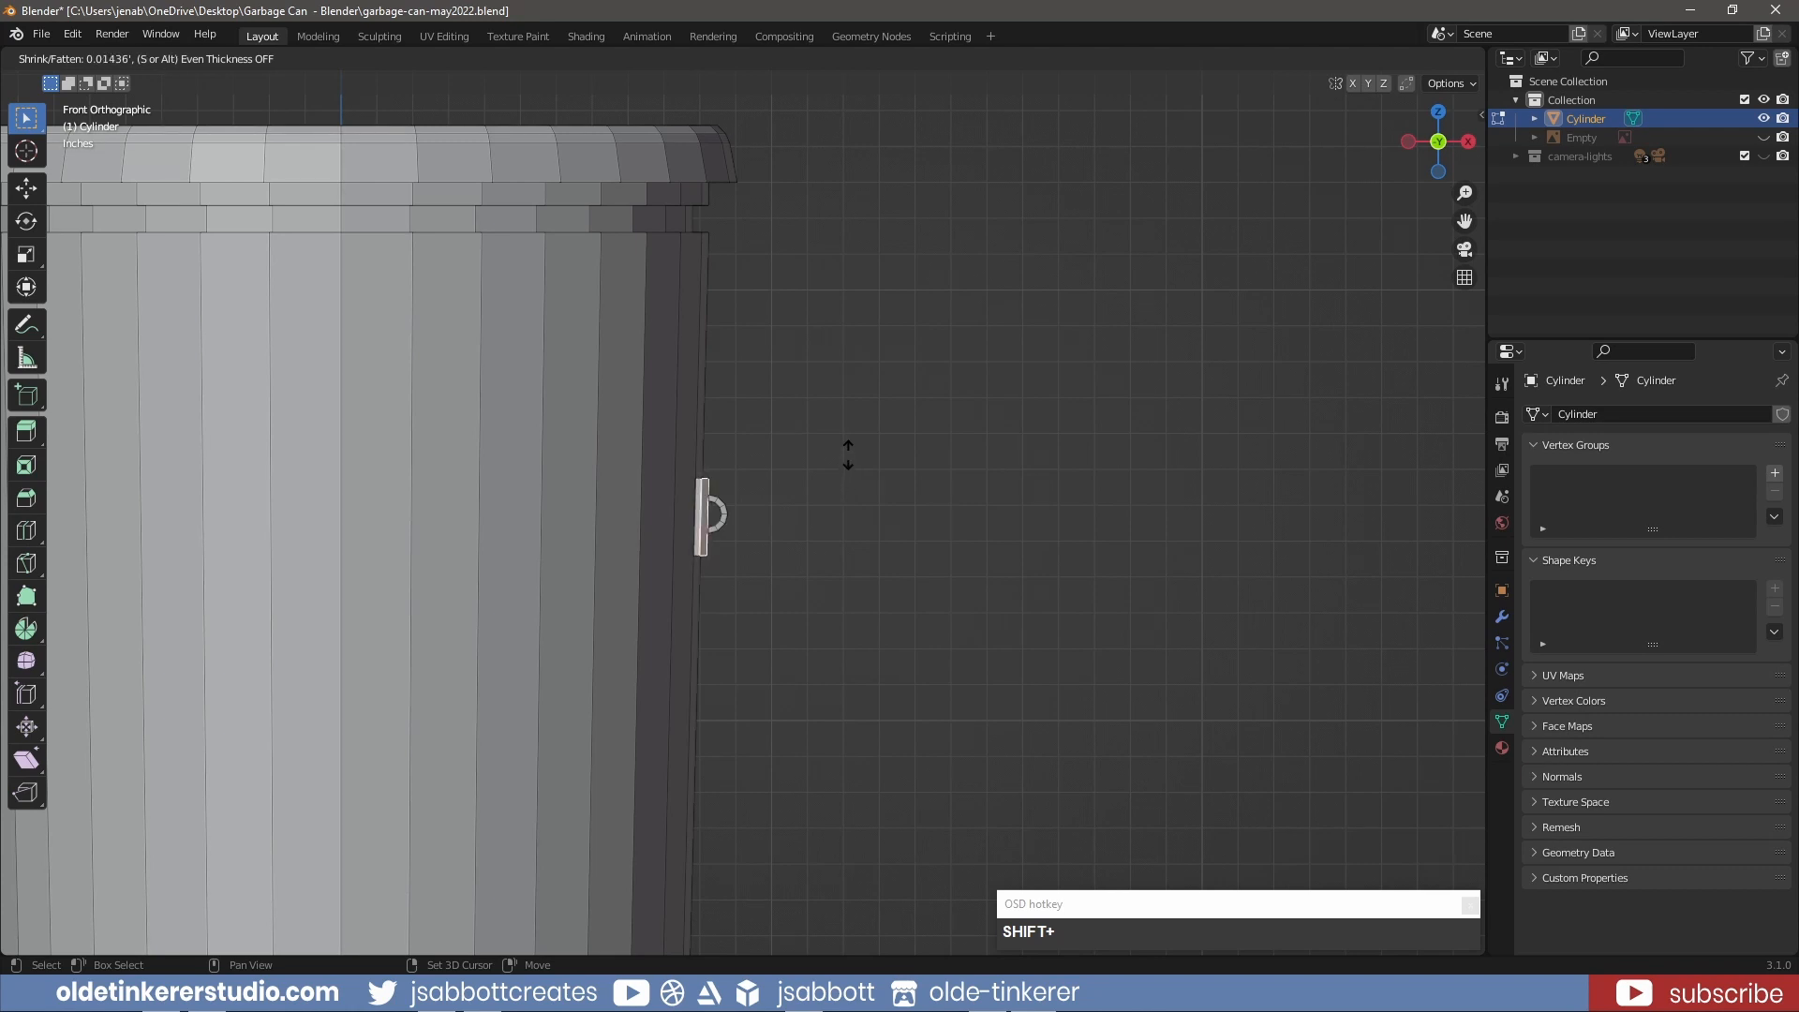
click(848, 454)
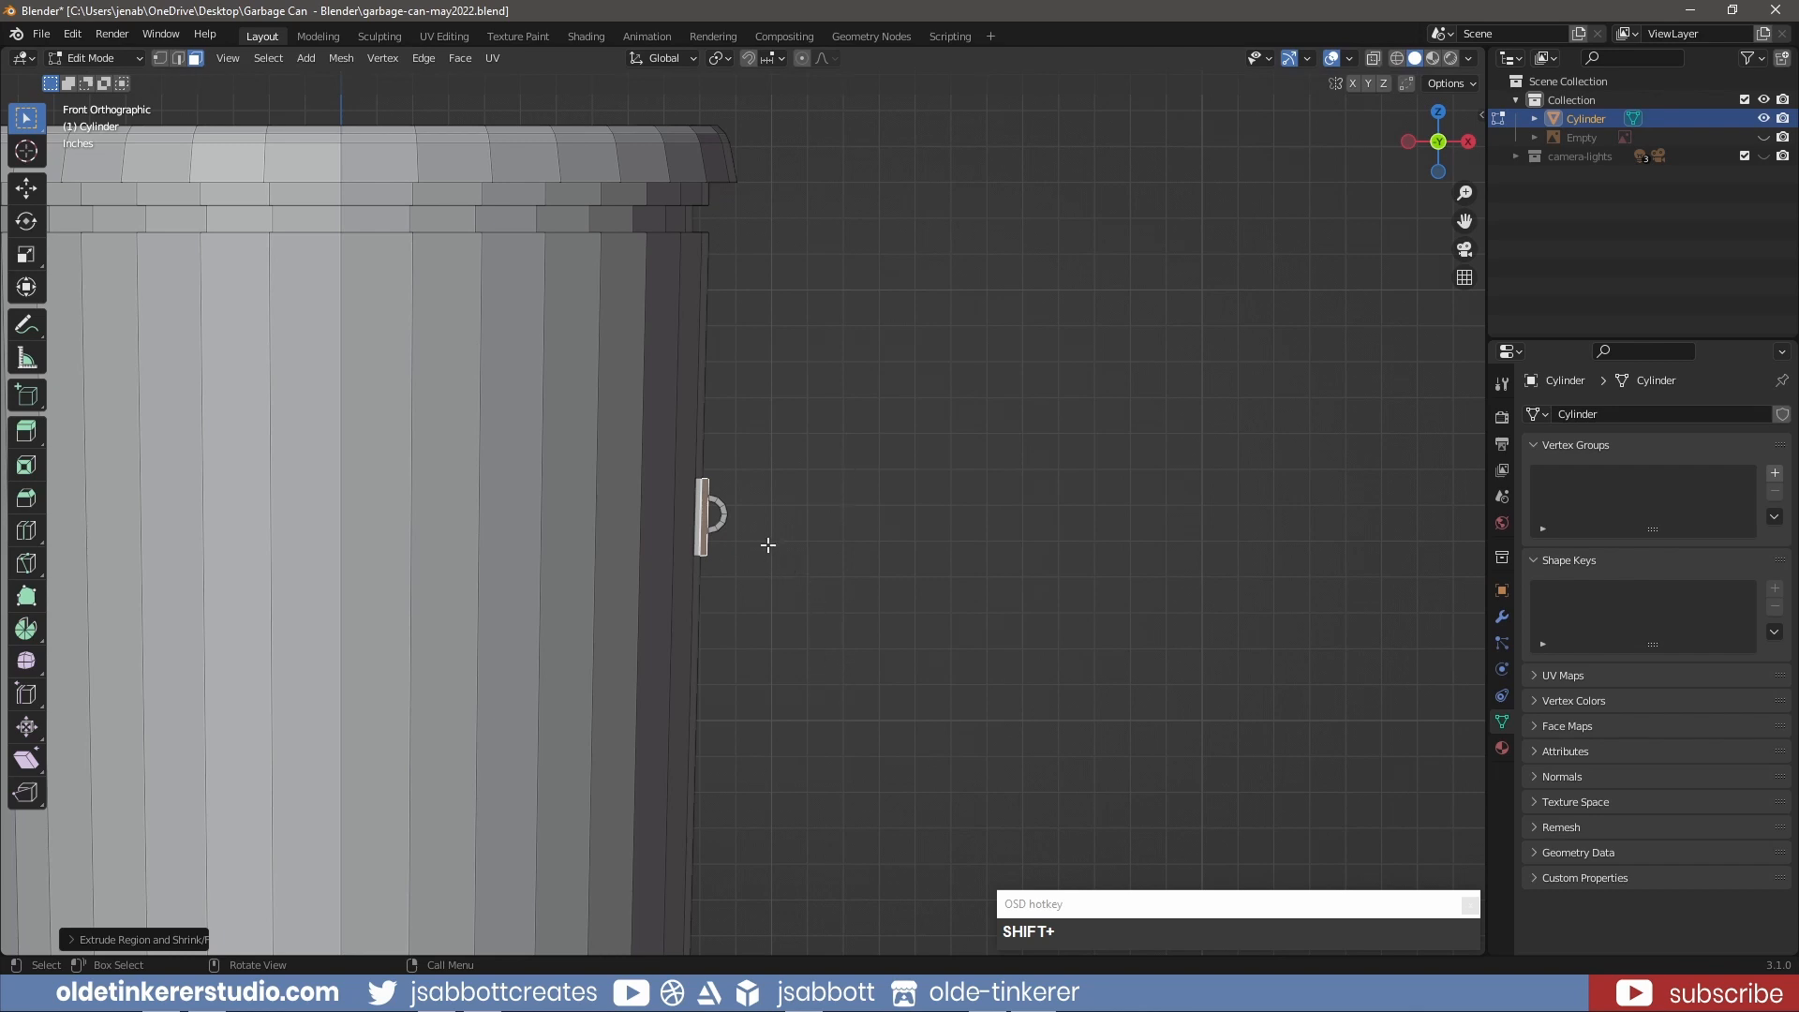
- Extrude the half tube's upper and lower open edge loops about 0.005 ft along negative X into the mounting plate
click(720, 515)
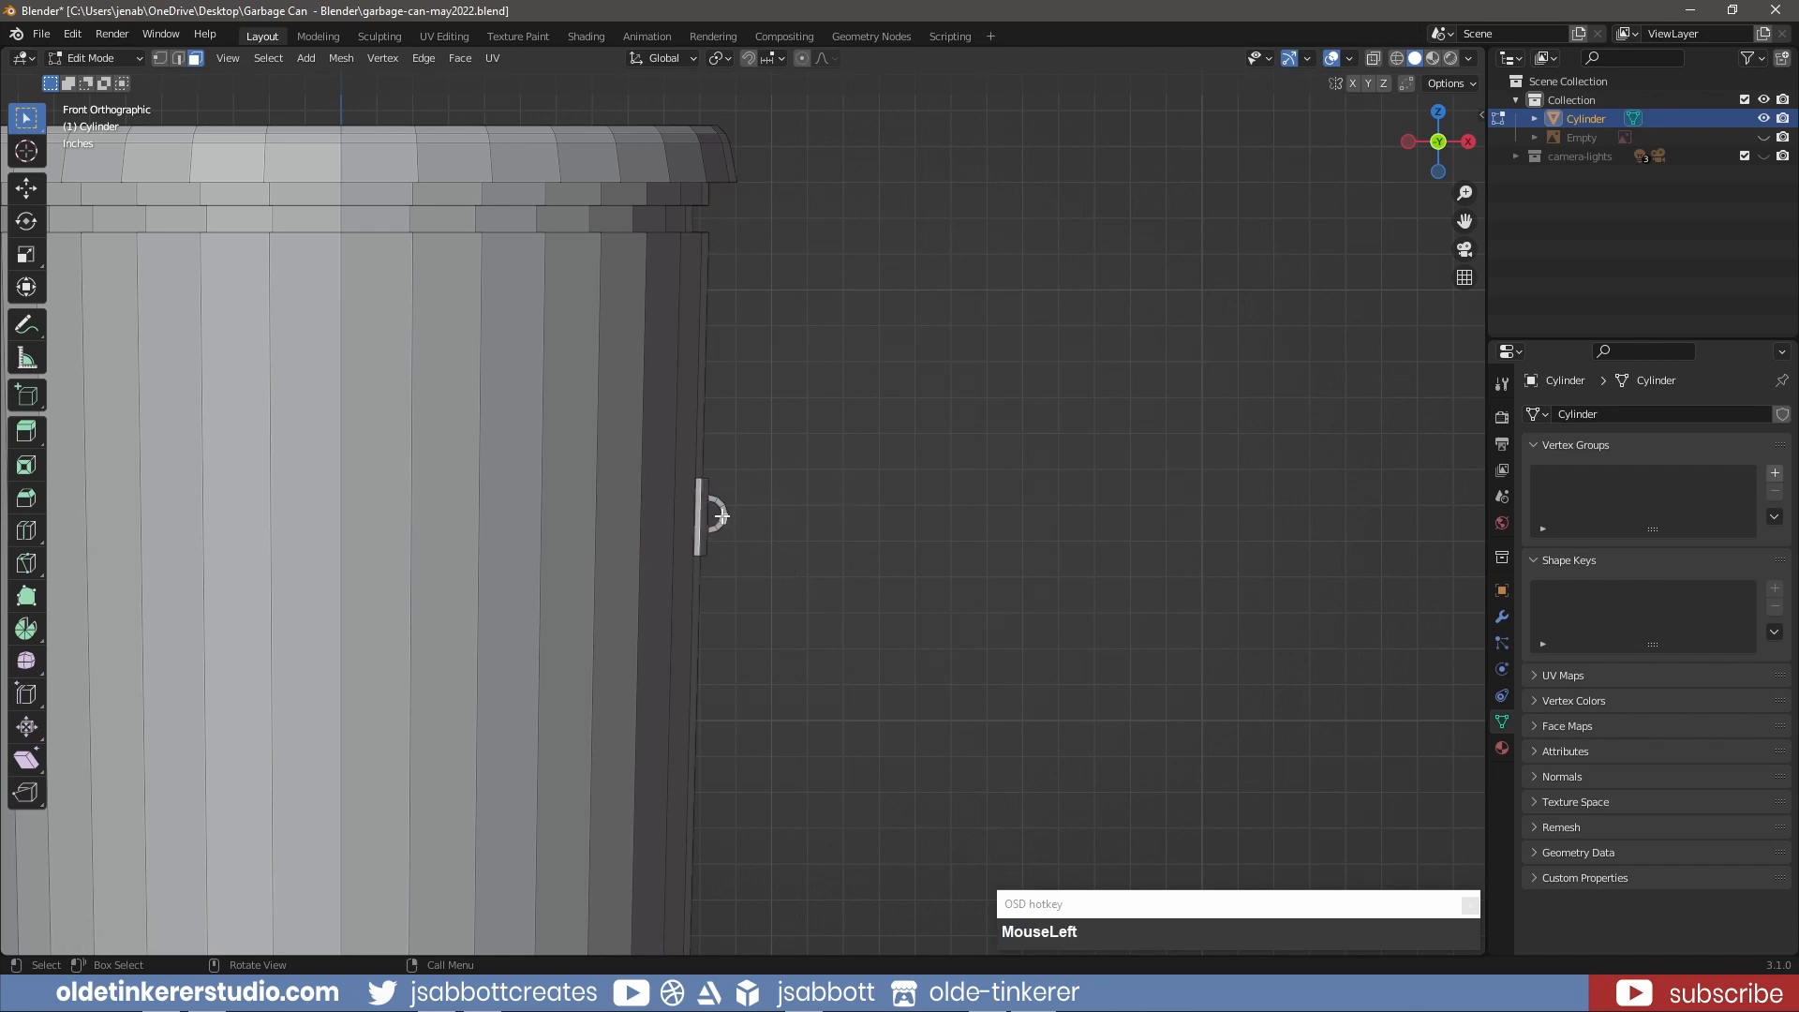
key(l)
scroll(888, 545, up, 4)
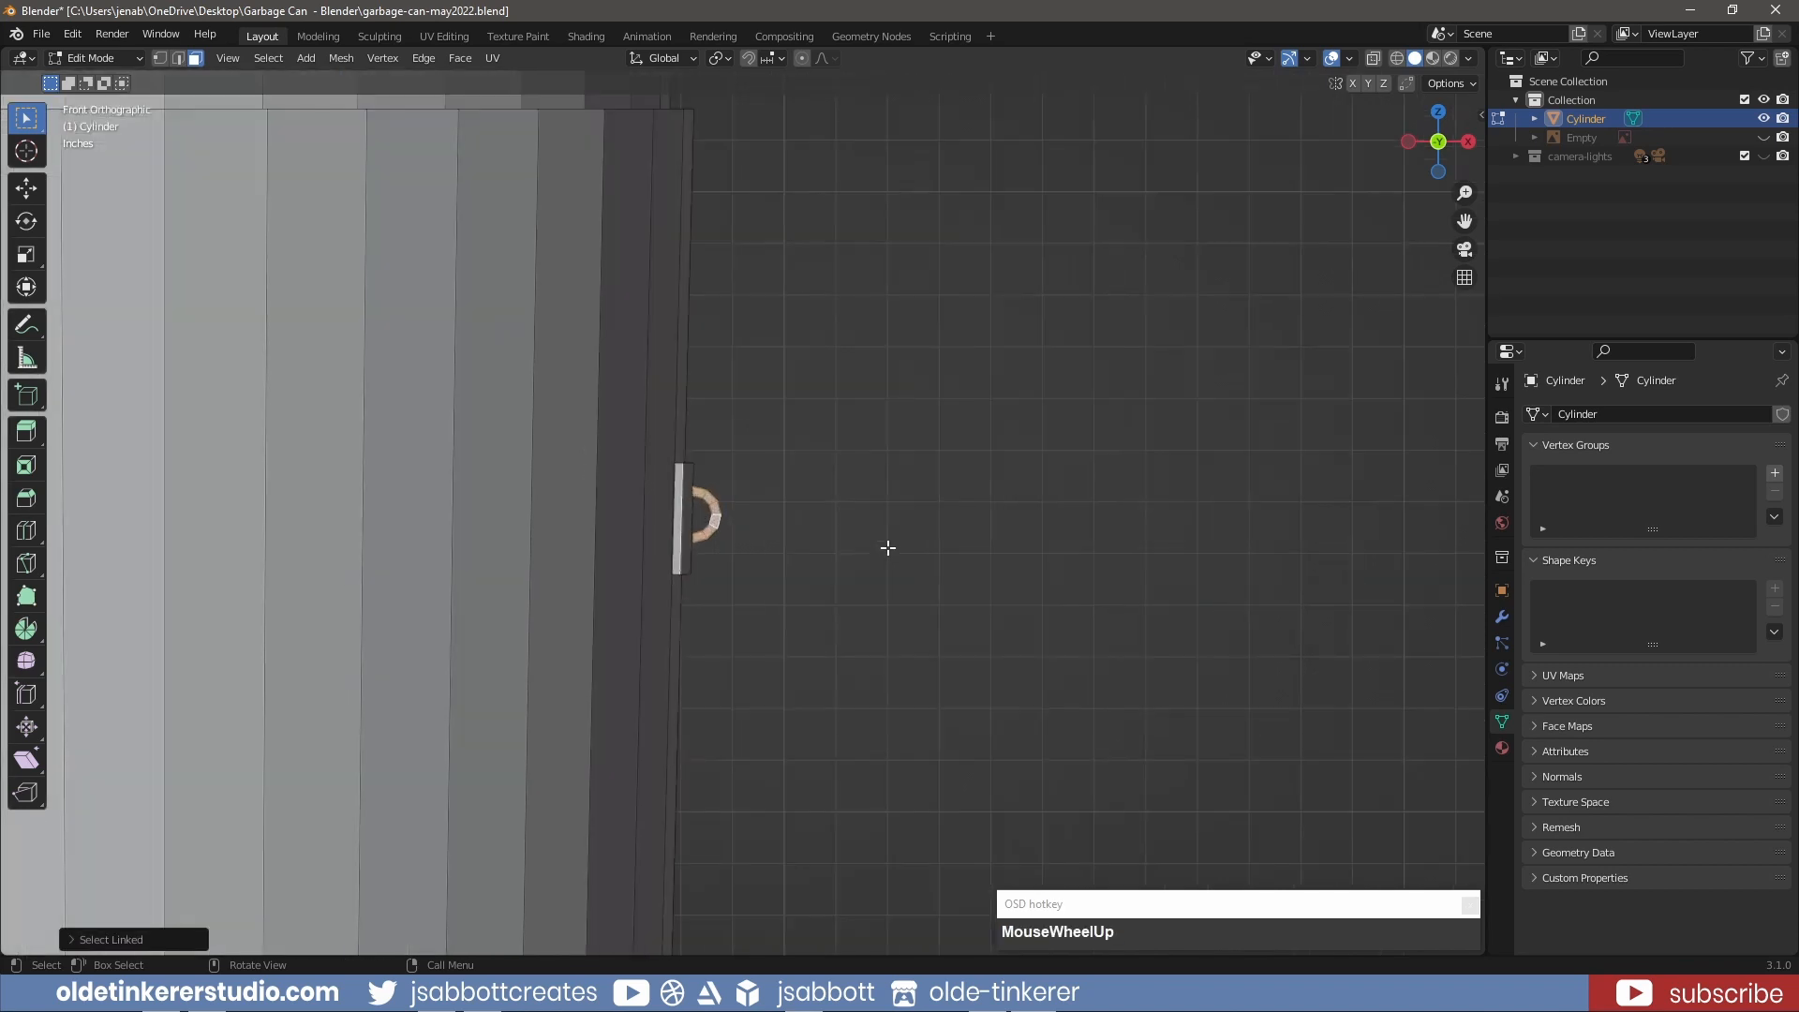
scroll(885, 543, up, 4)
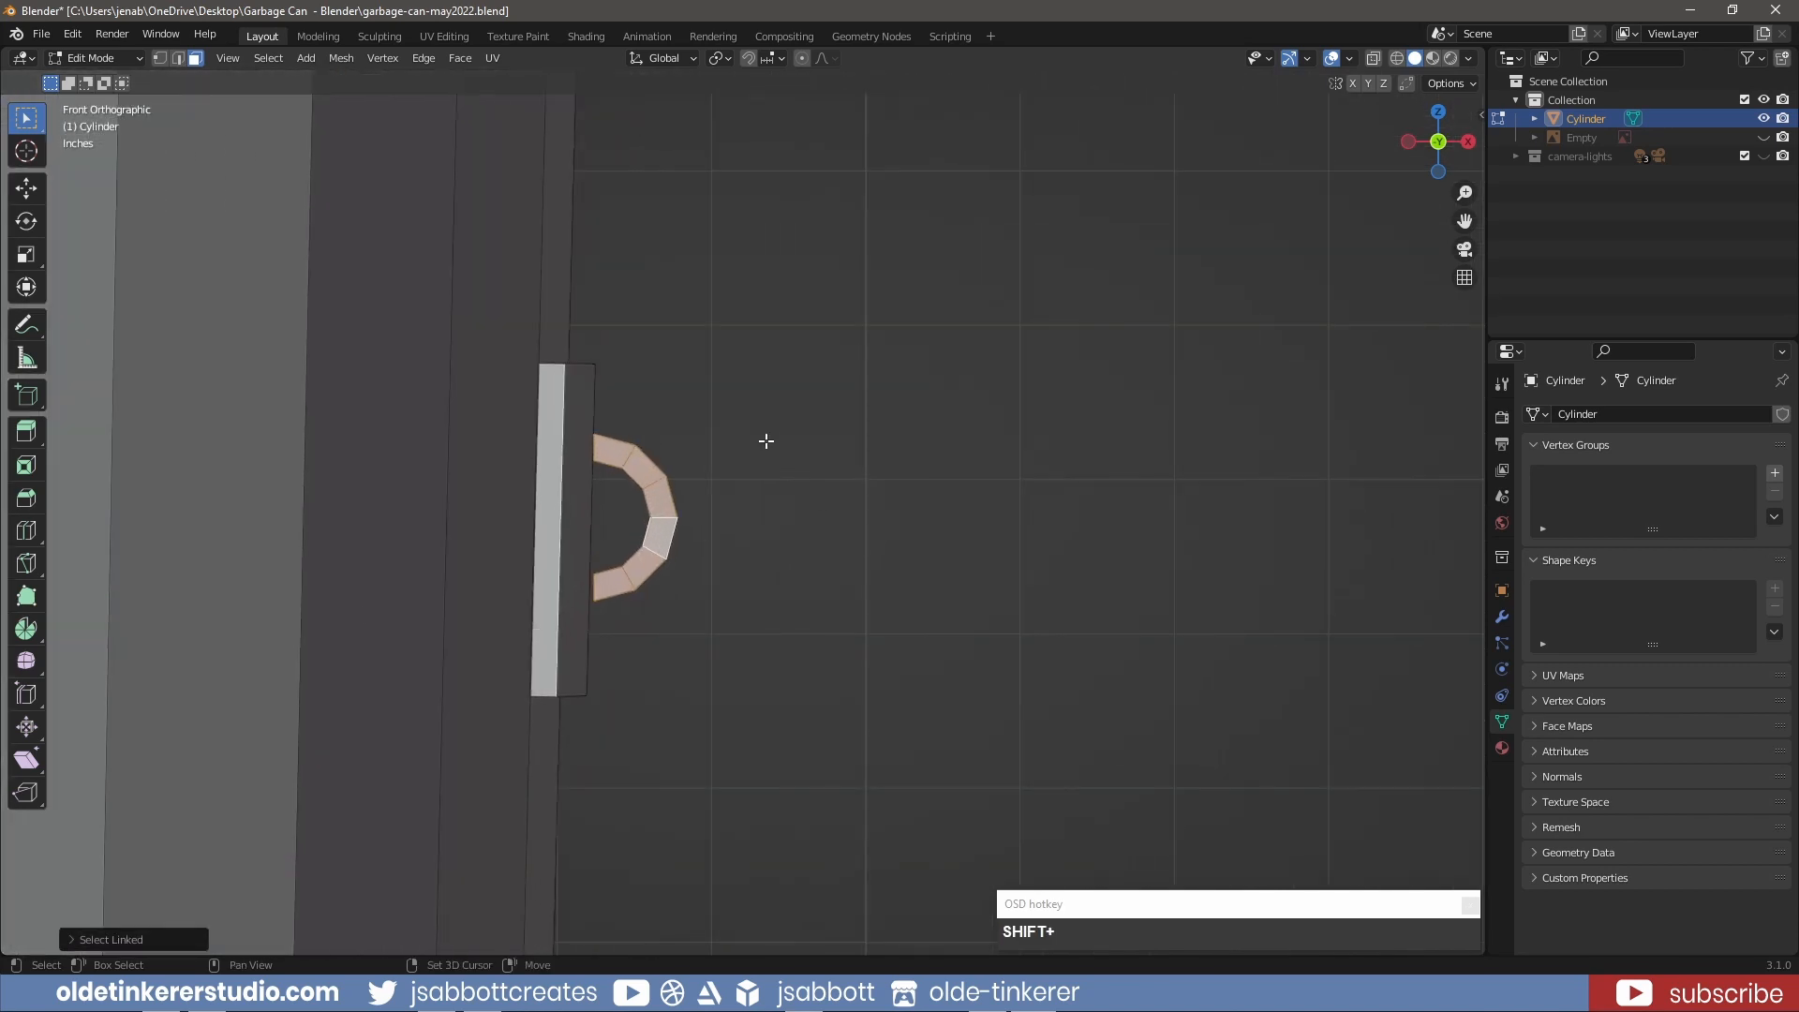
shift+middle_drag(763, 438, 828, 526)
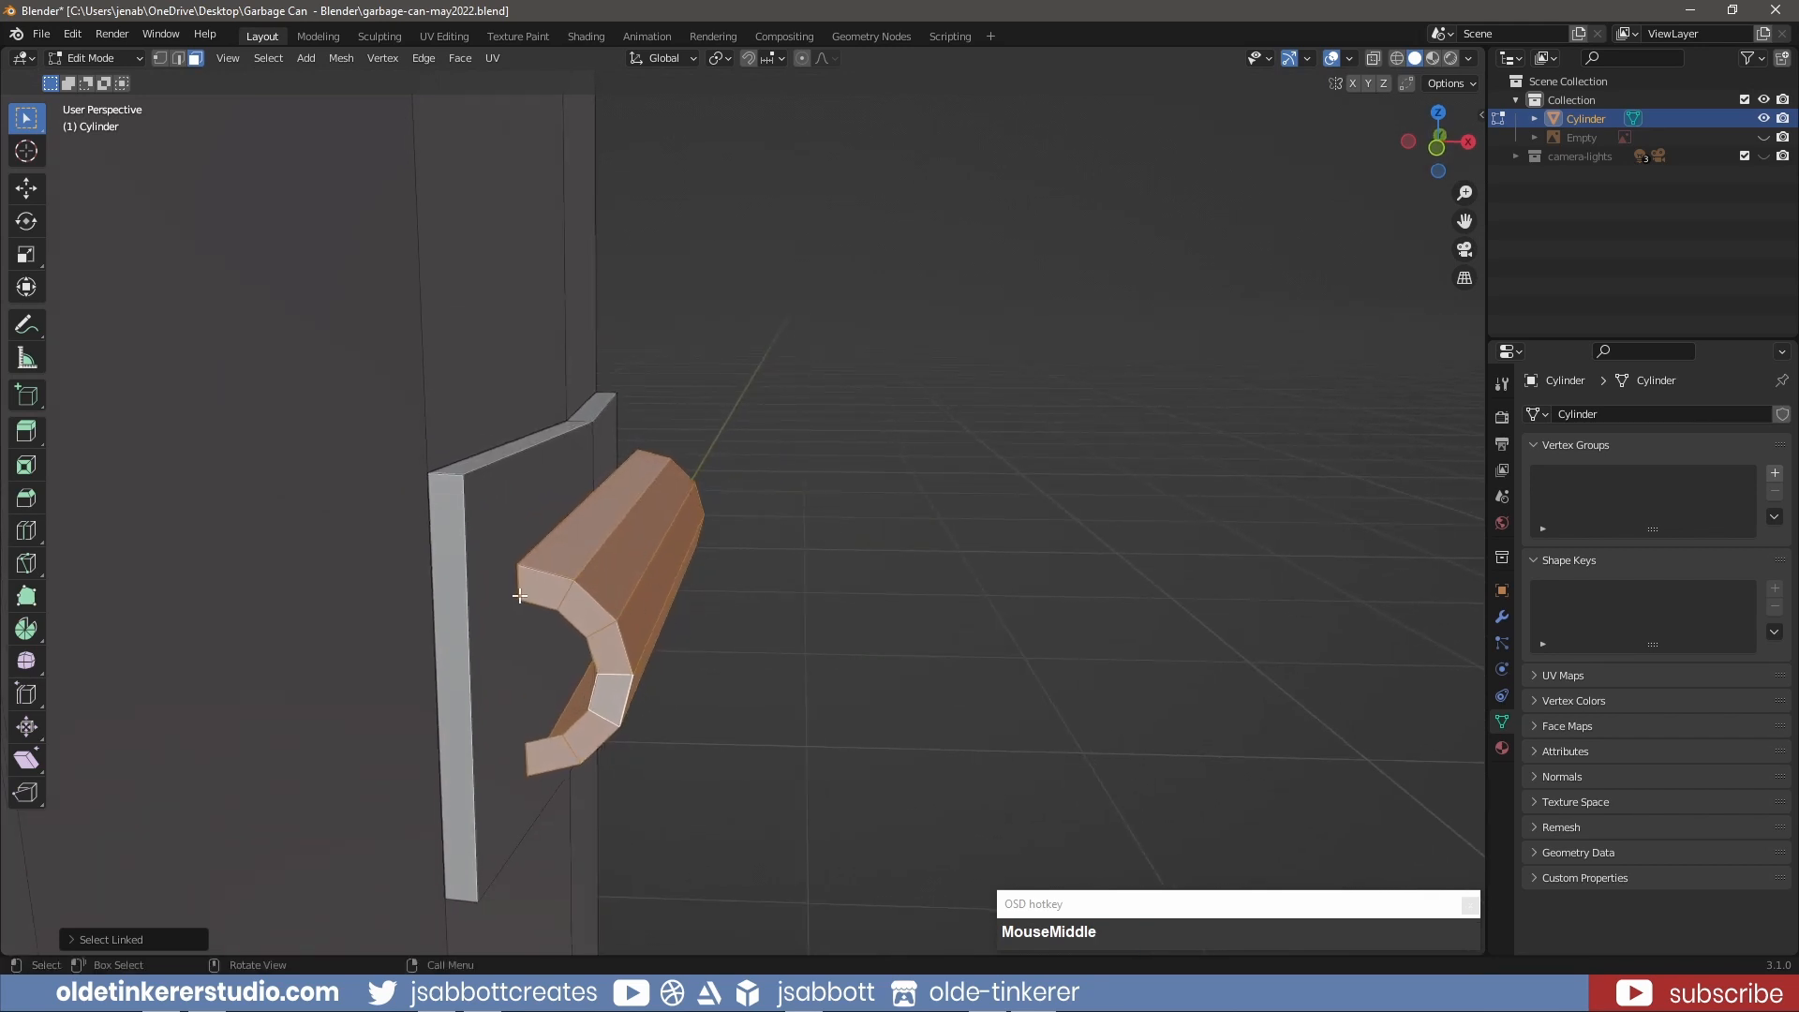
key(2)
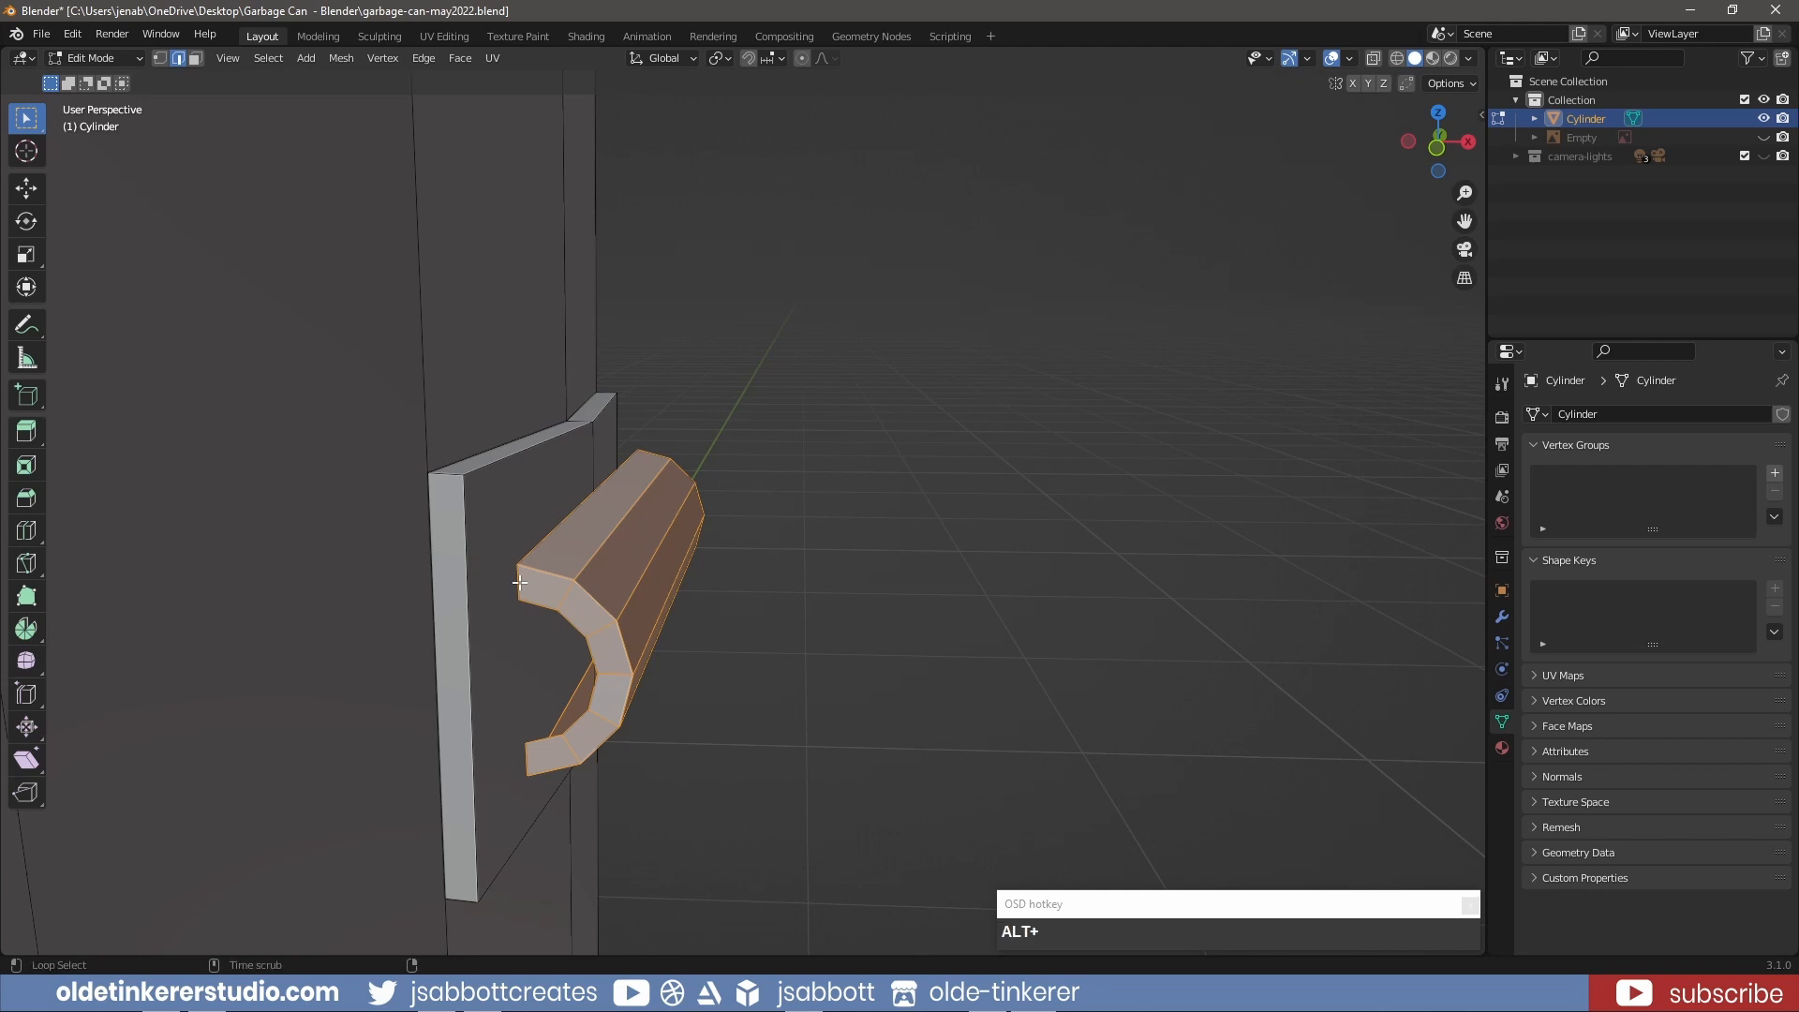
alt+click(520, 581)
alt+shift+click(529, 762)
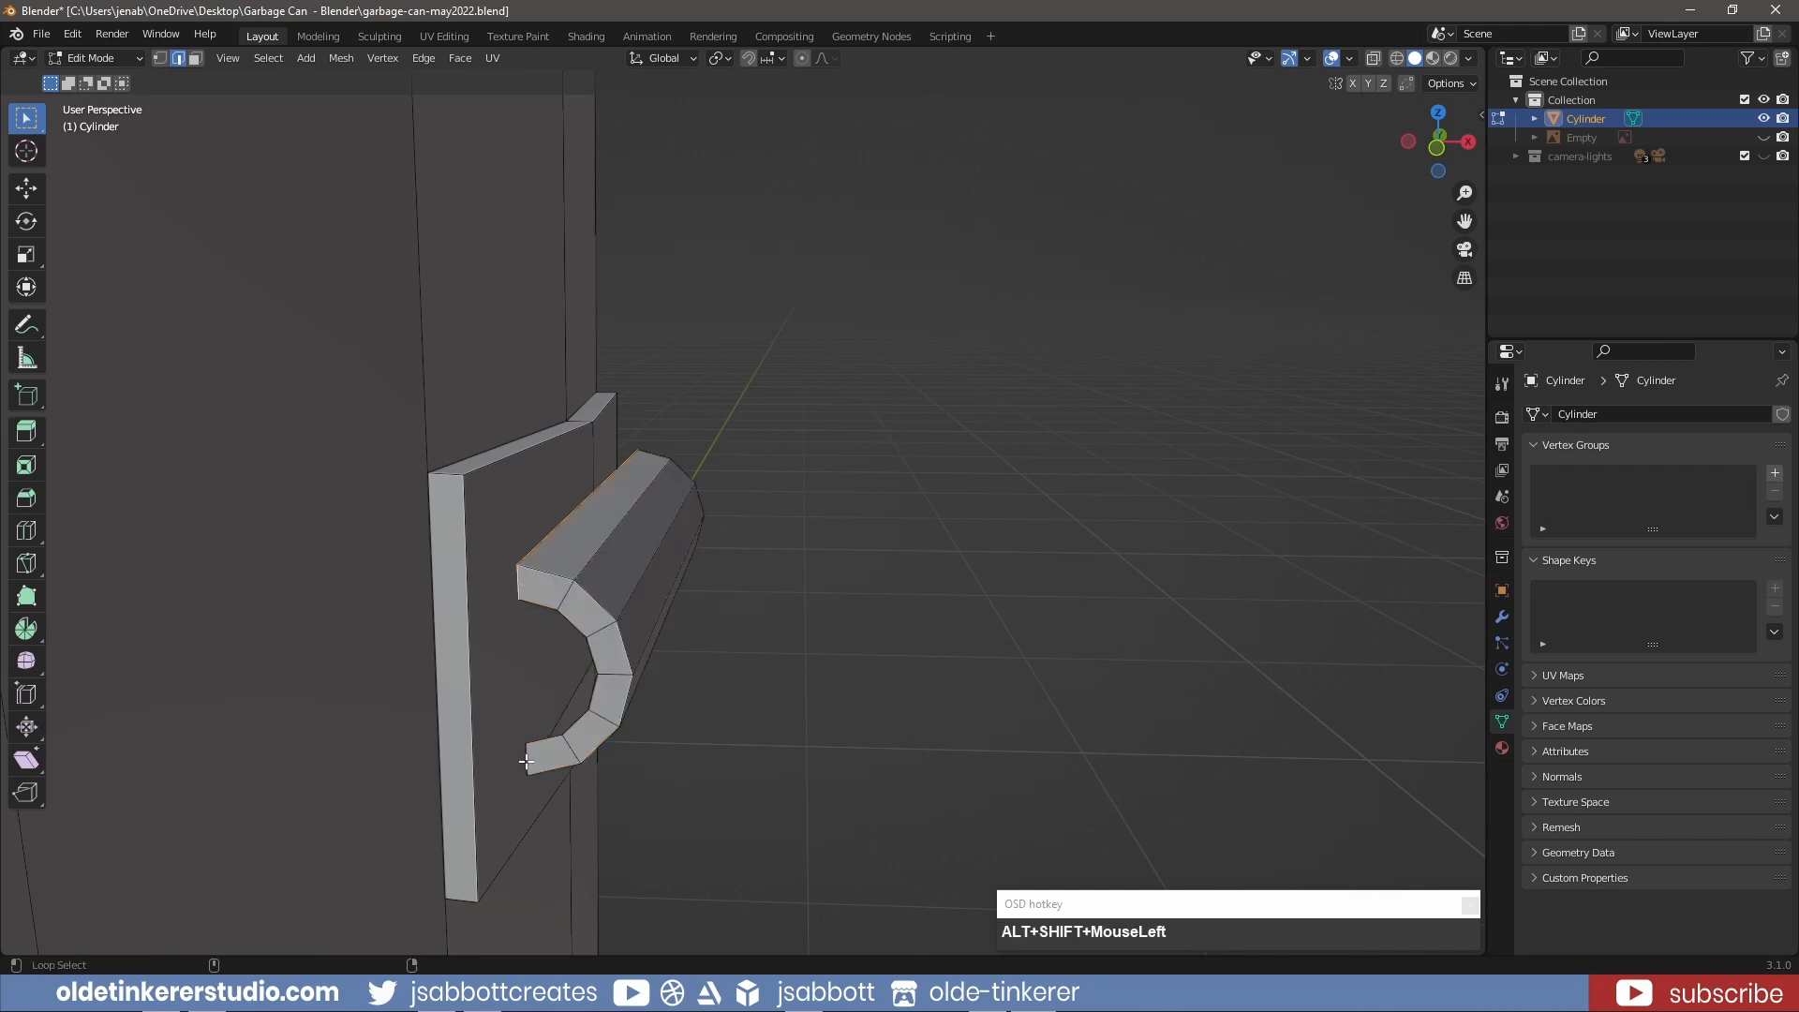
key(KP_1)
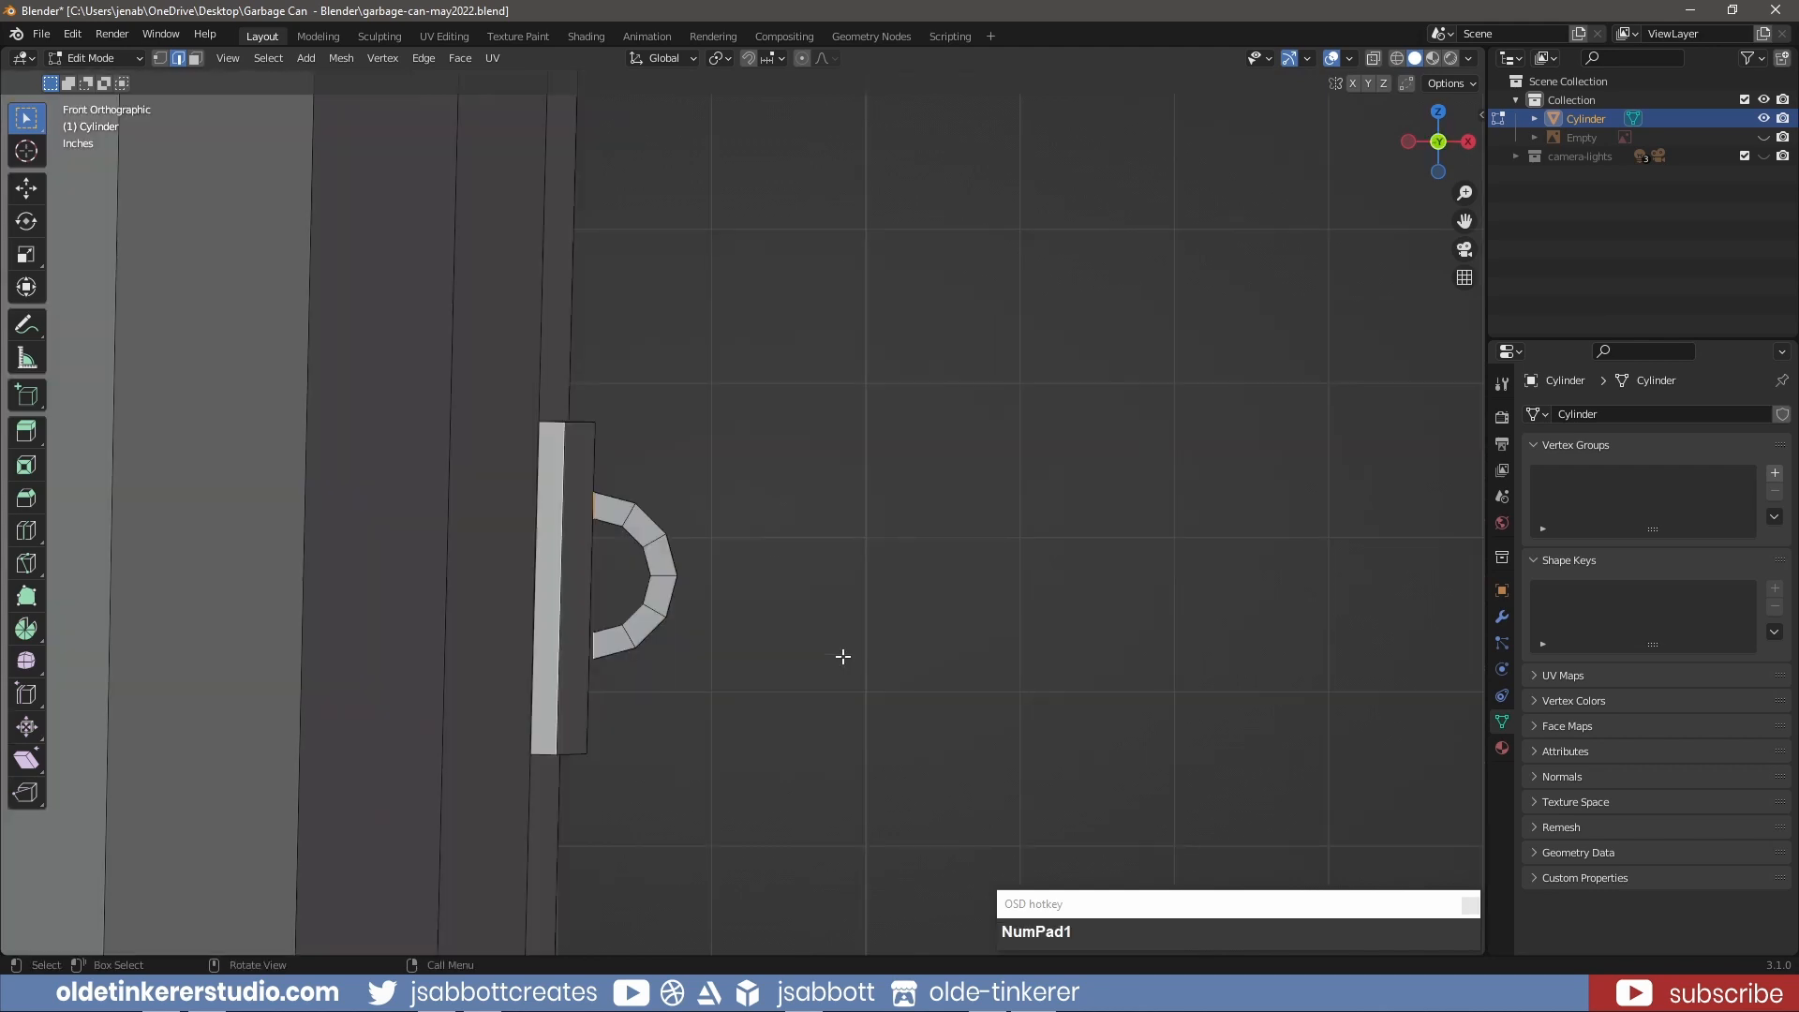
key(e)
key(x)
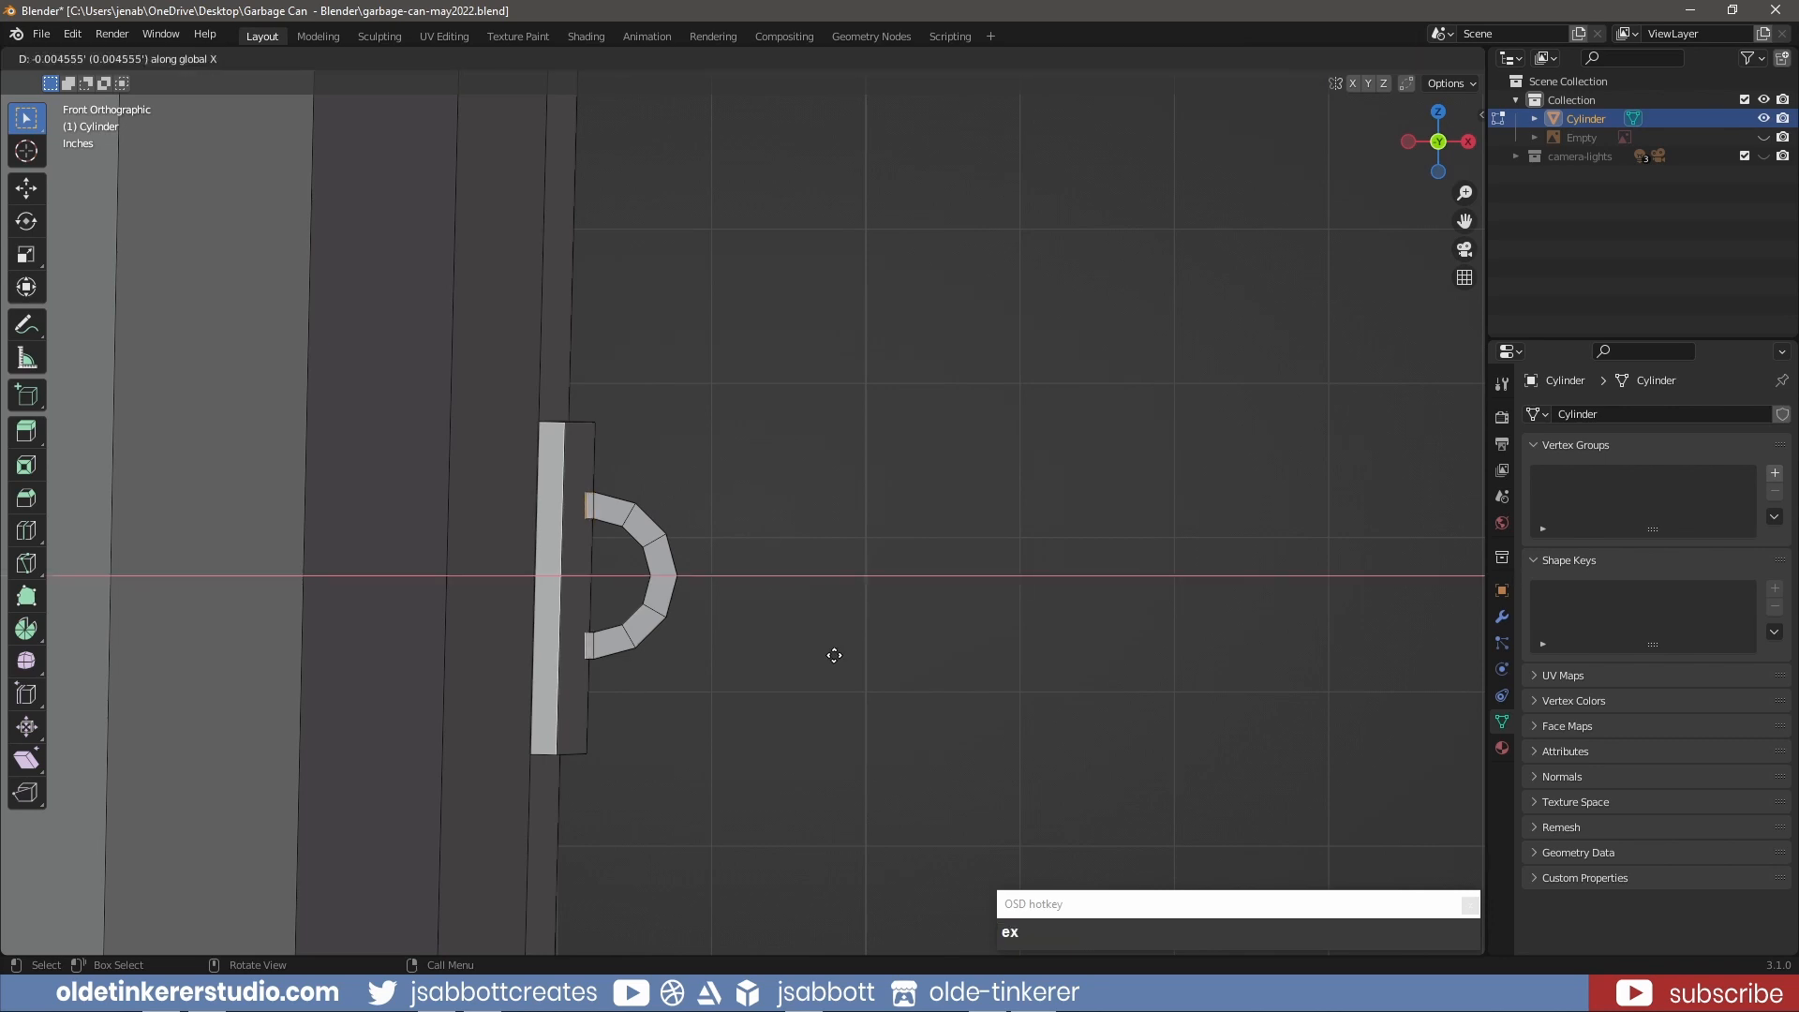
click(831, 654)
middle_drag(835, 525, 824, 526)
key(KP_1)
key(ctrl+s)
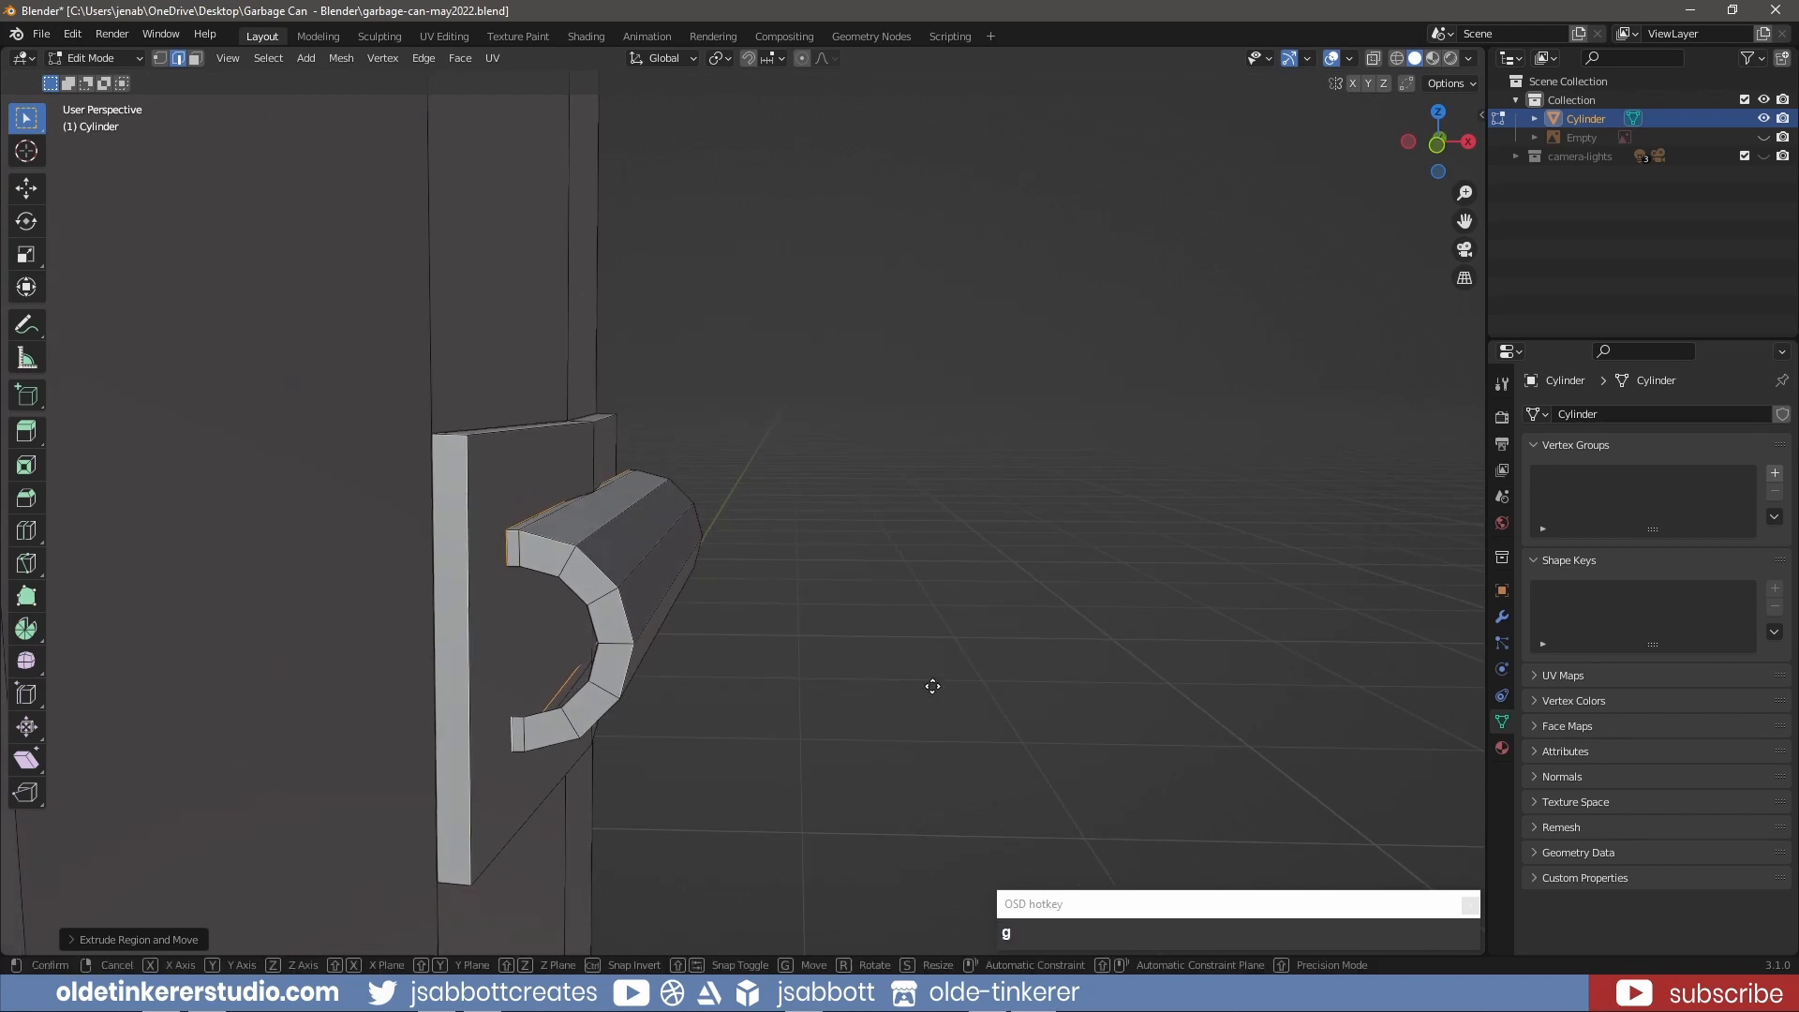
- Leave mesh editing and add a Bezier circle curve as a separate object
scroll(932, 686, down, 5)
key(Tab)
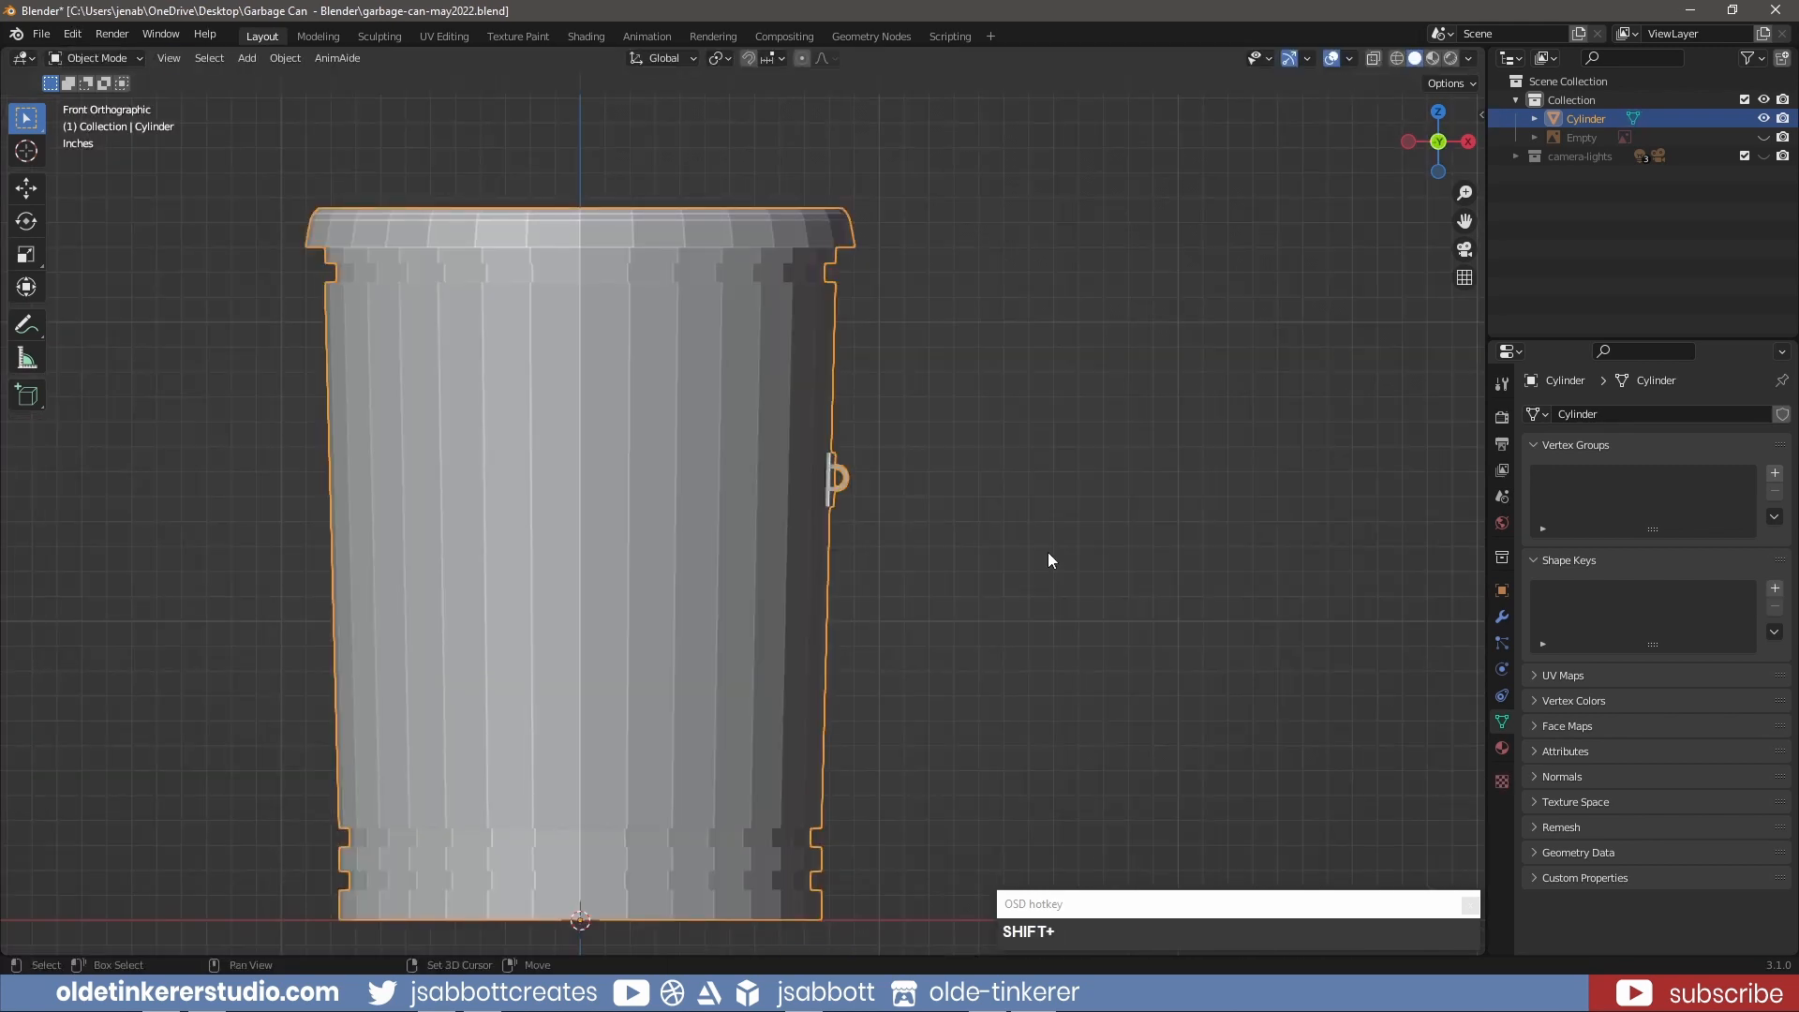
key(shift+a)
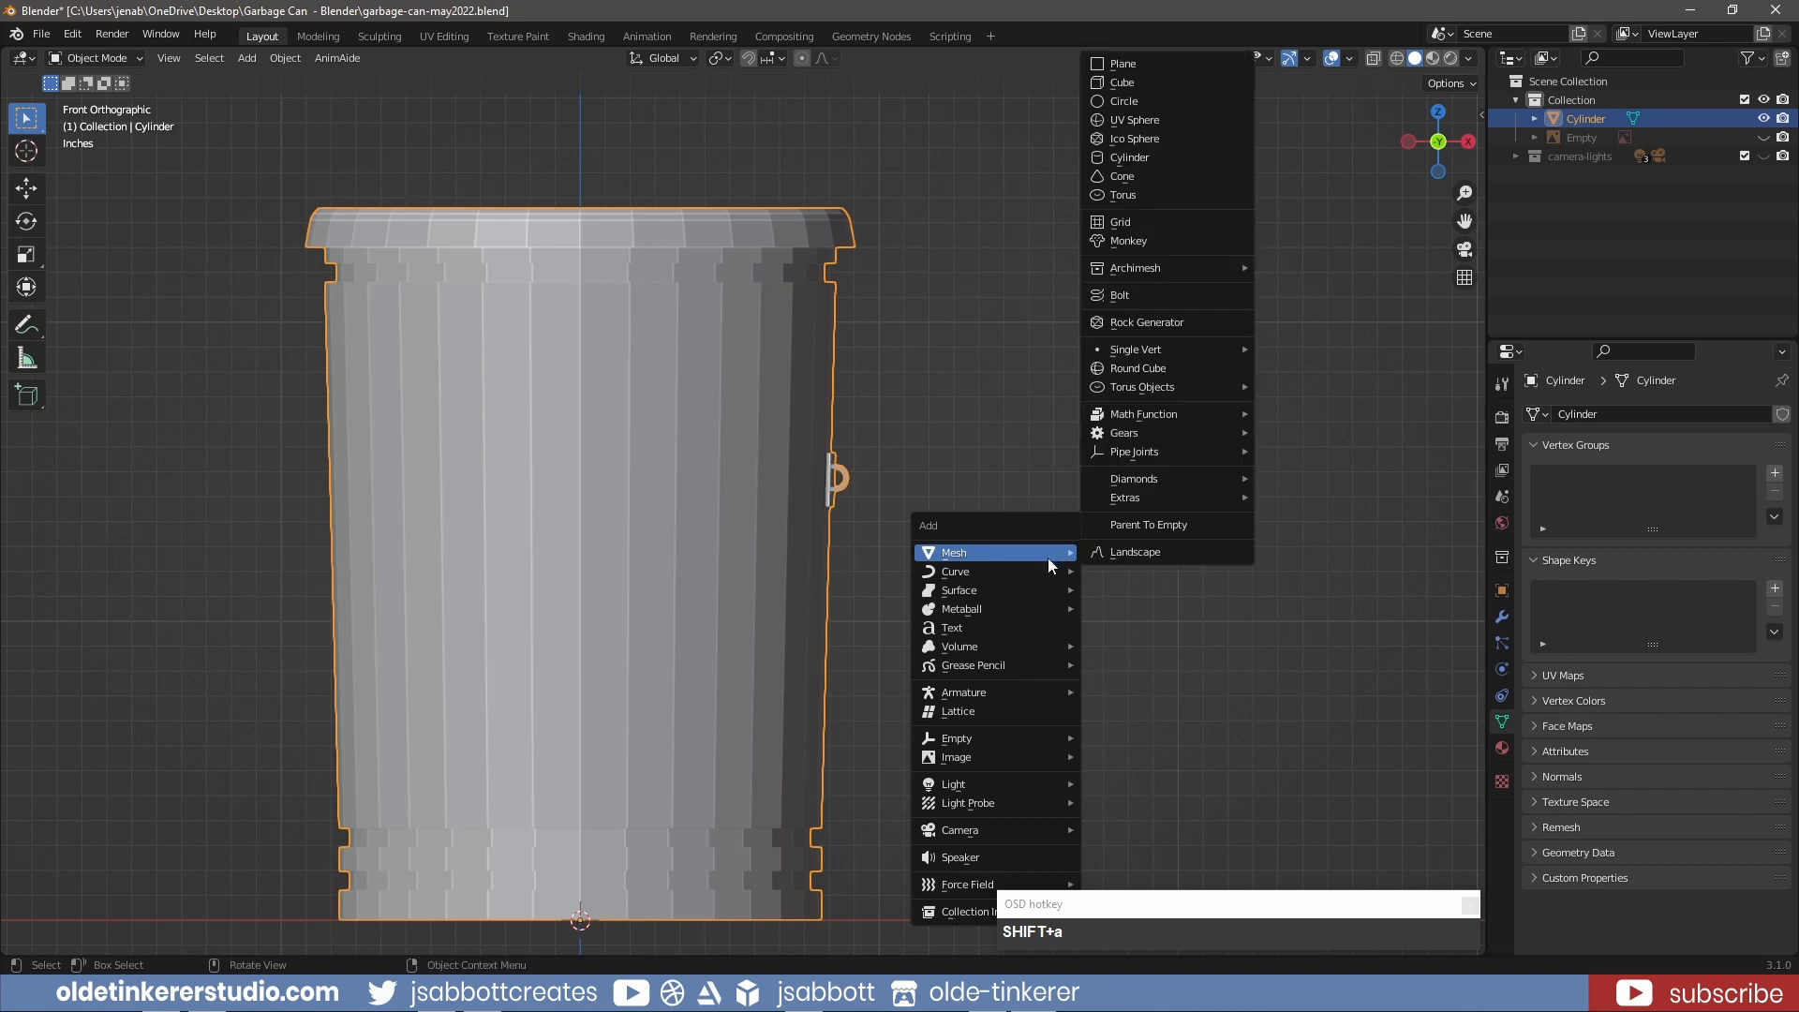
mouse_move(1048, 568)
mouse_move(1181, 37)
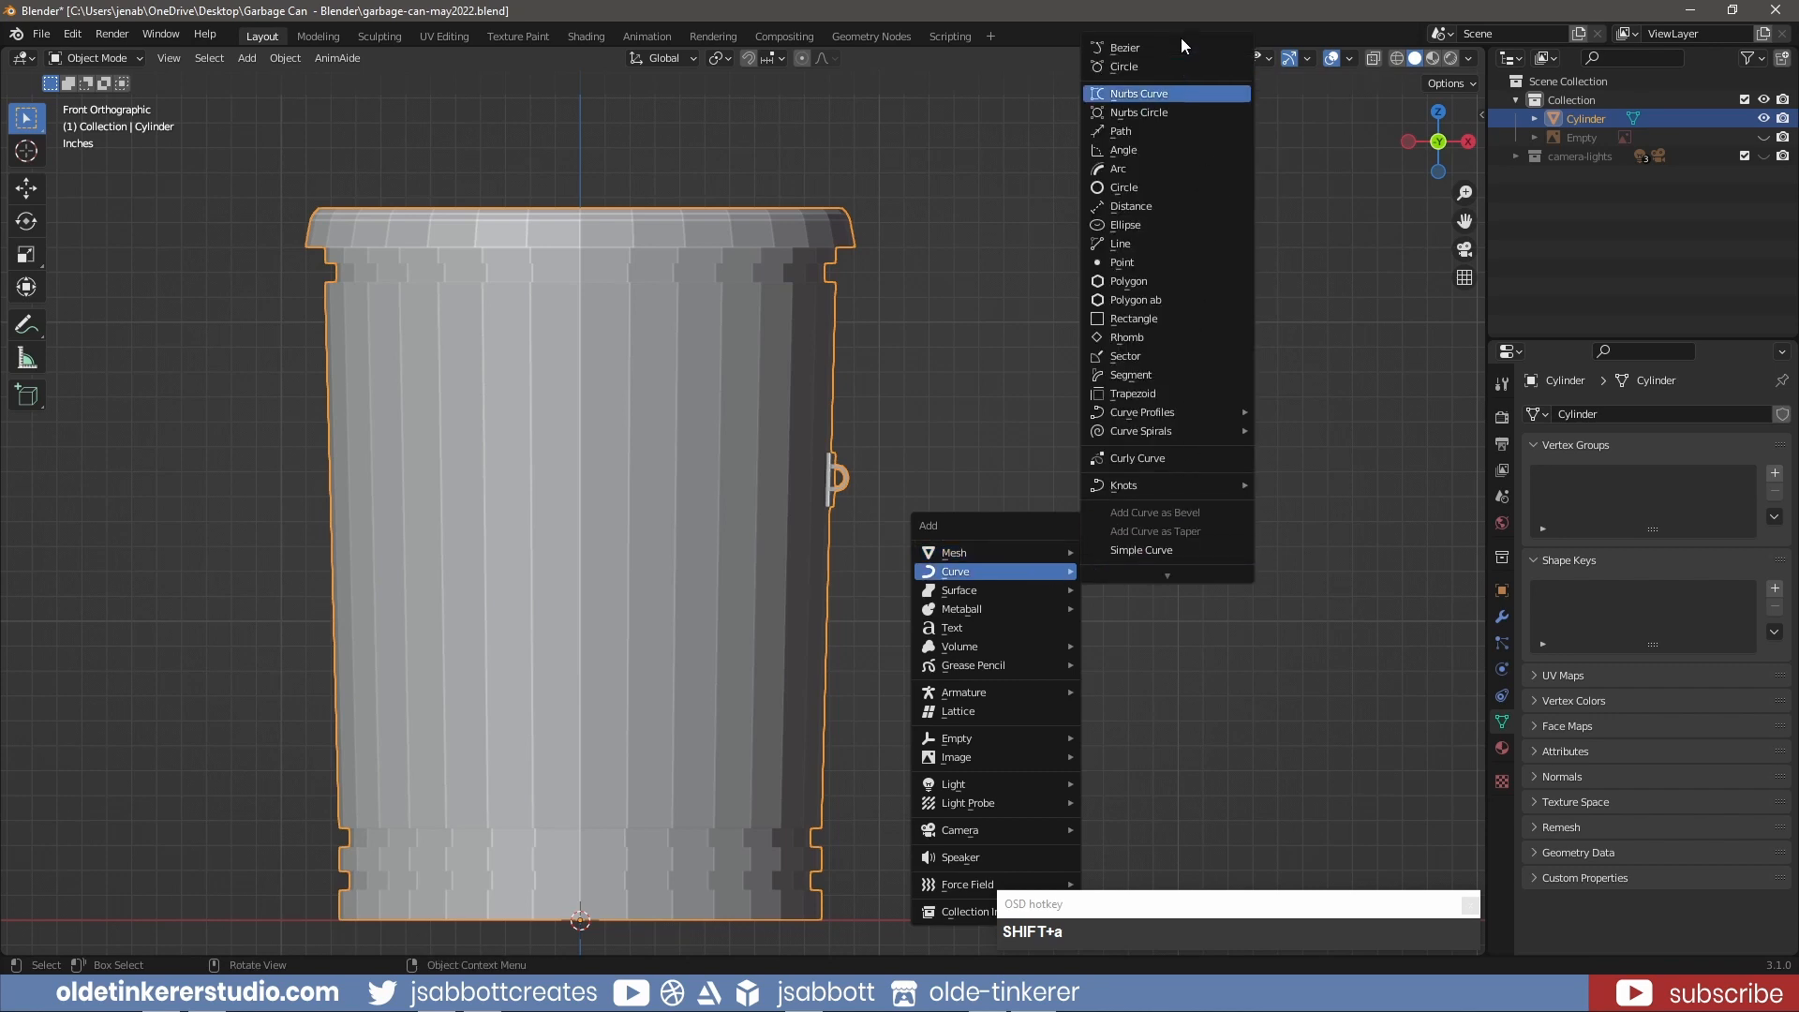
click(1149, 68)
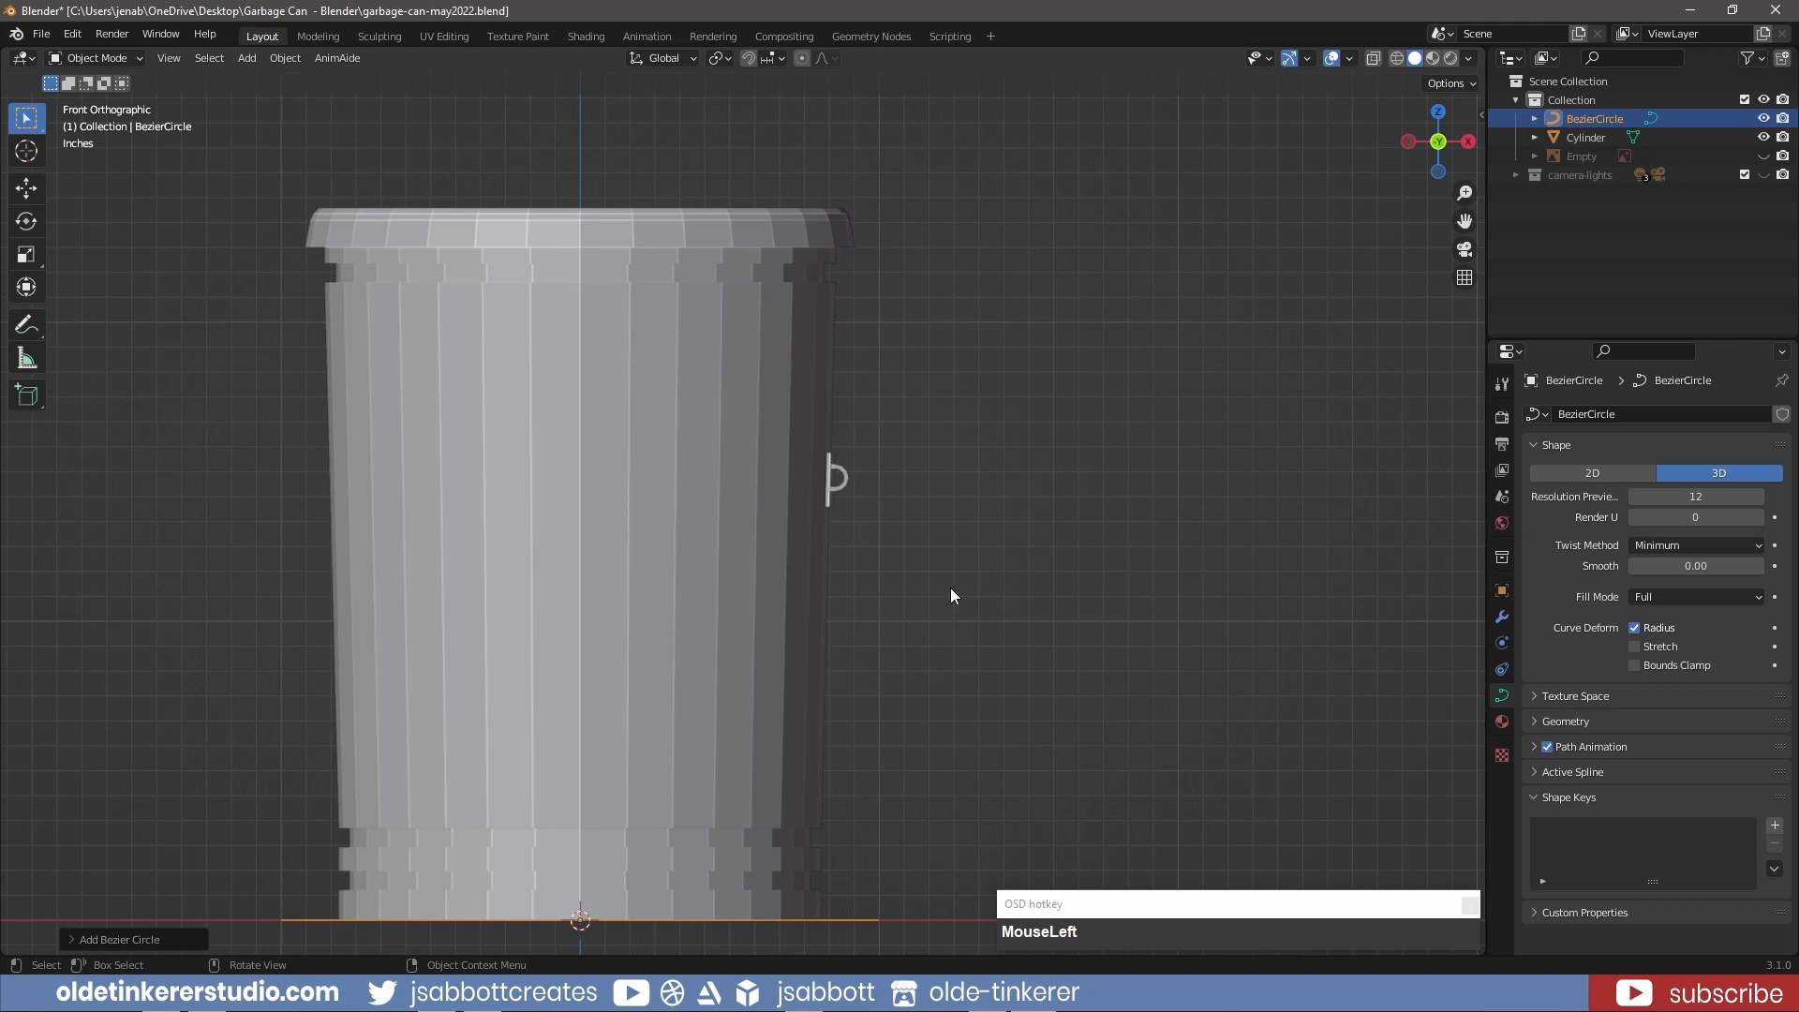
- Rotate the Bezier circle 90° about the global Y axis and enter curve editing in the right side view
text(ry90)
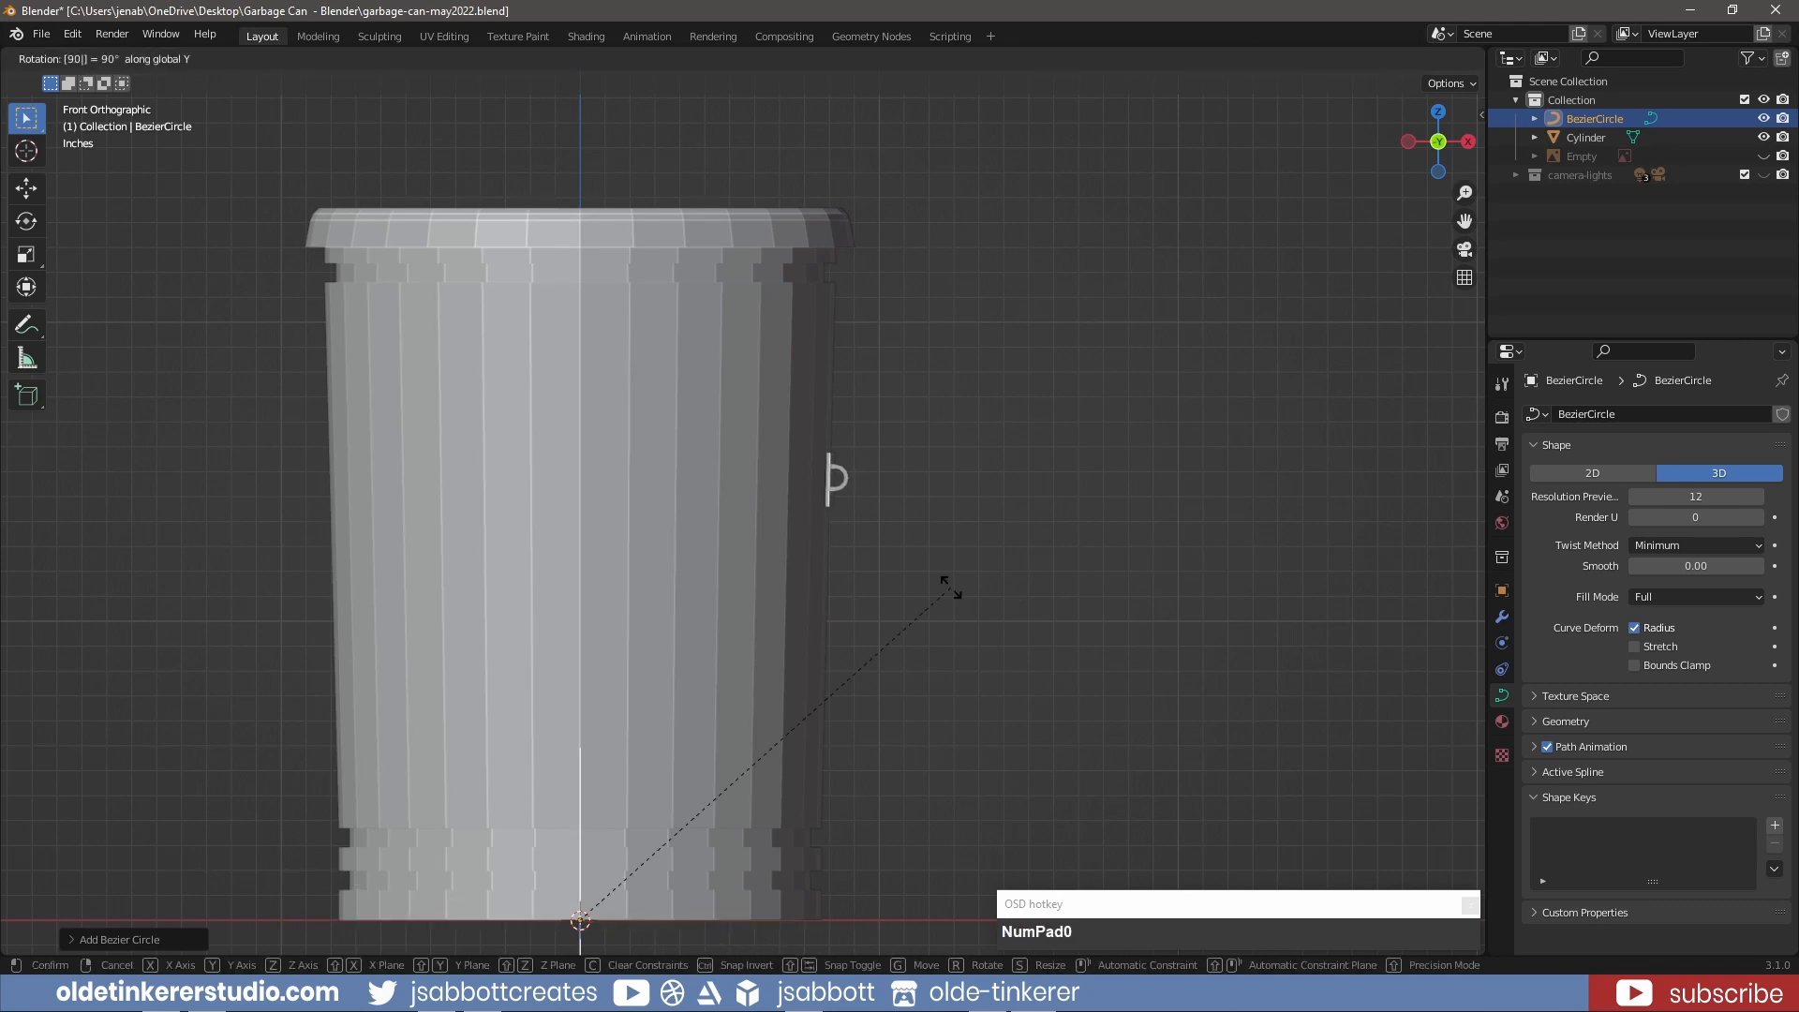
key(Return)
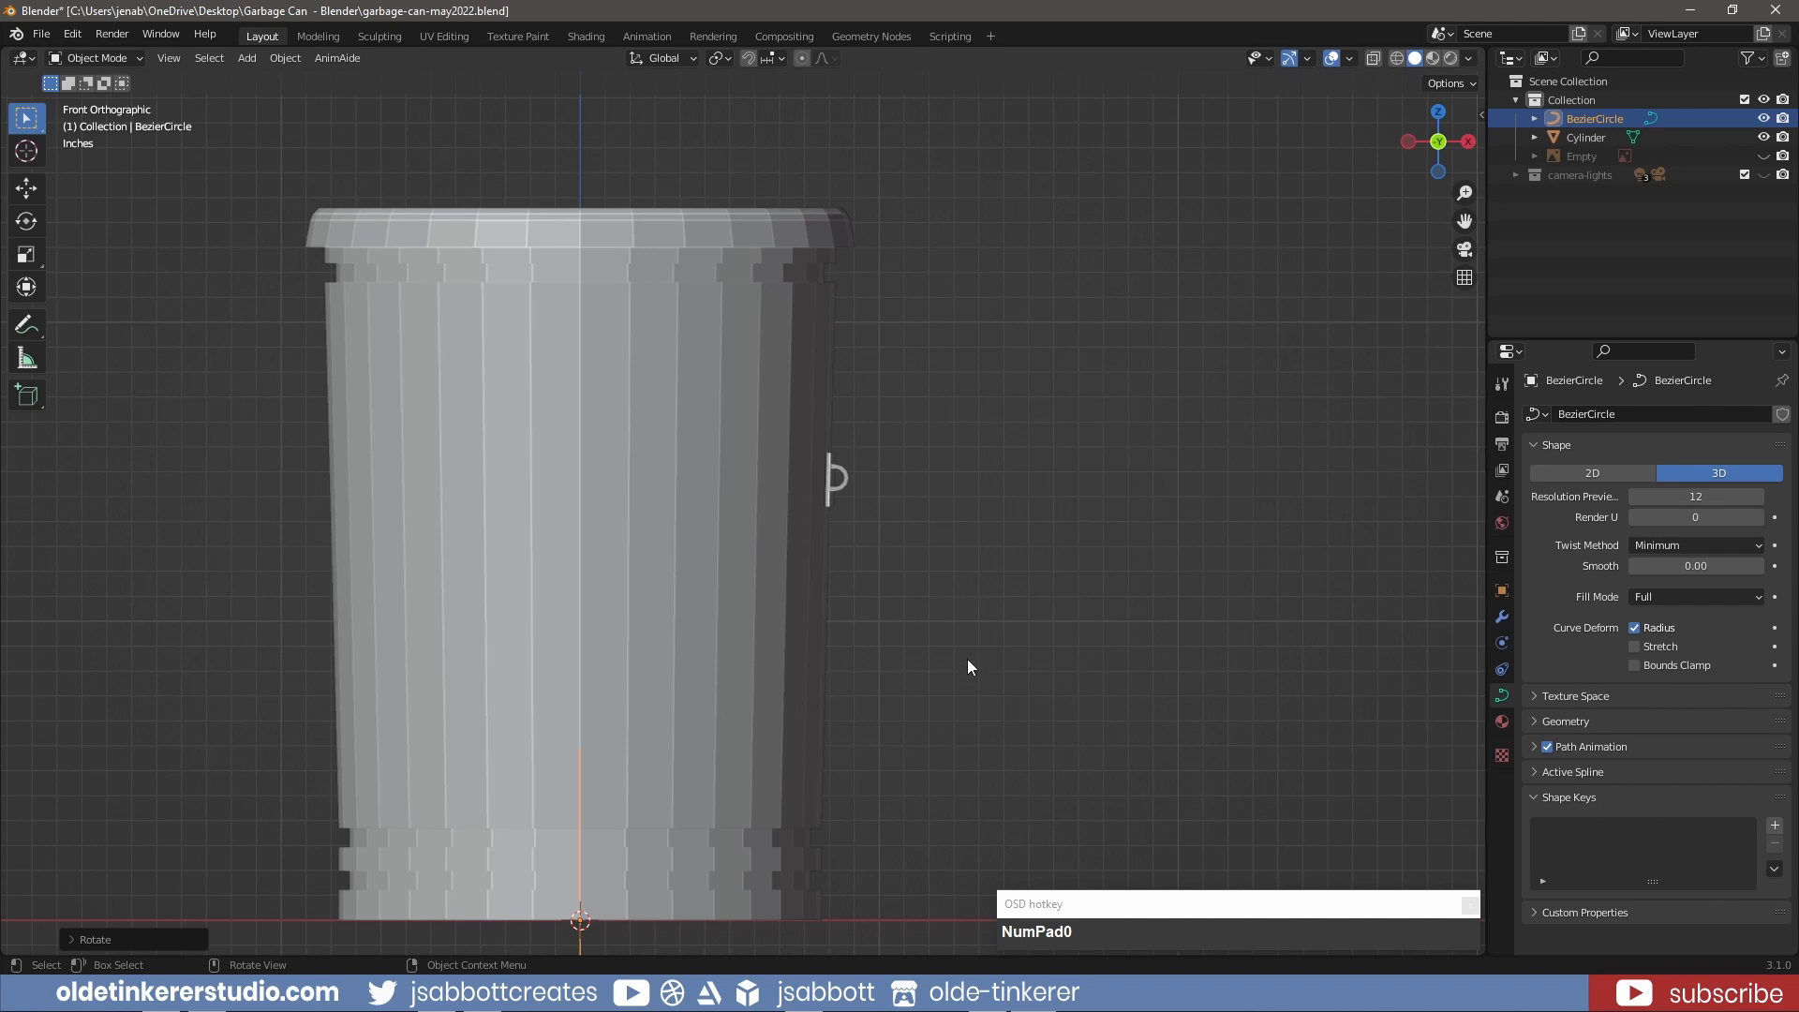
key(KP_3)
key(Tab)
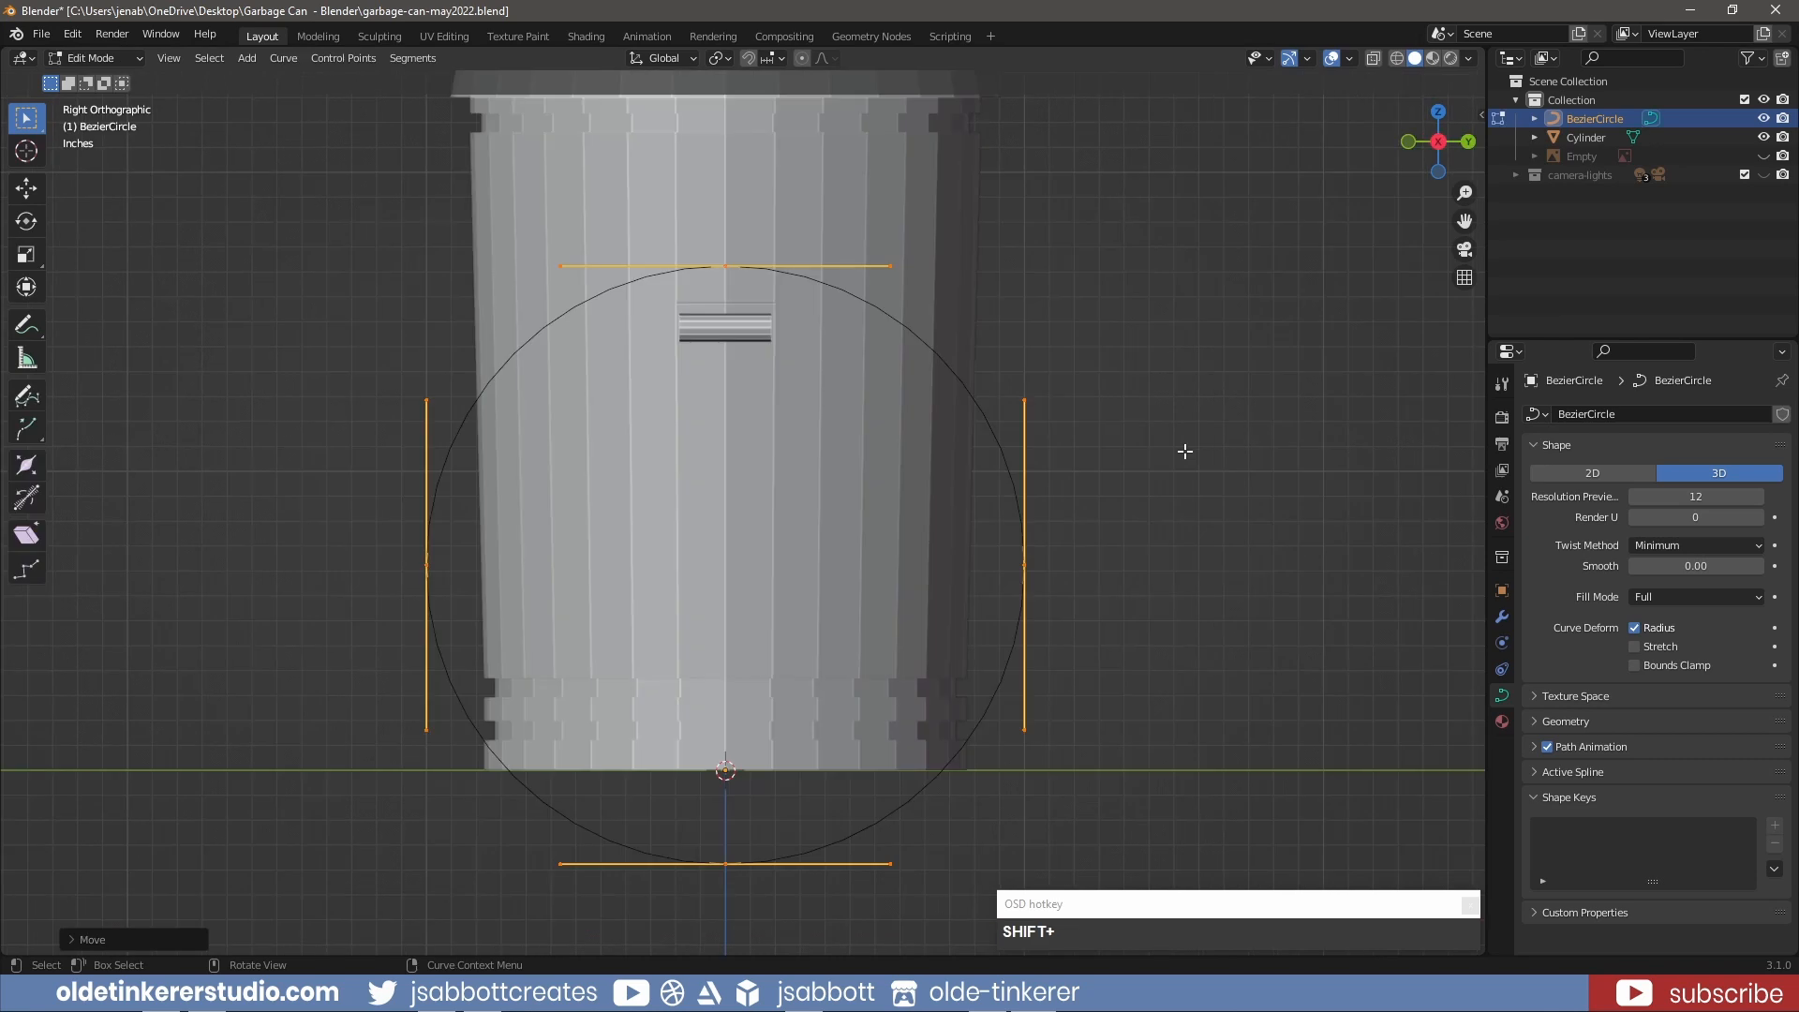
- Narrow the curve by scaling its two side control points to about 0.74 along Y
click(1024, 565)
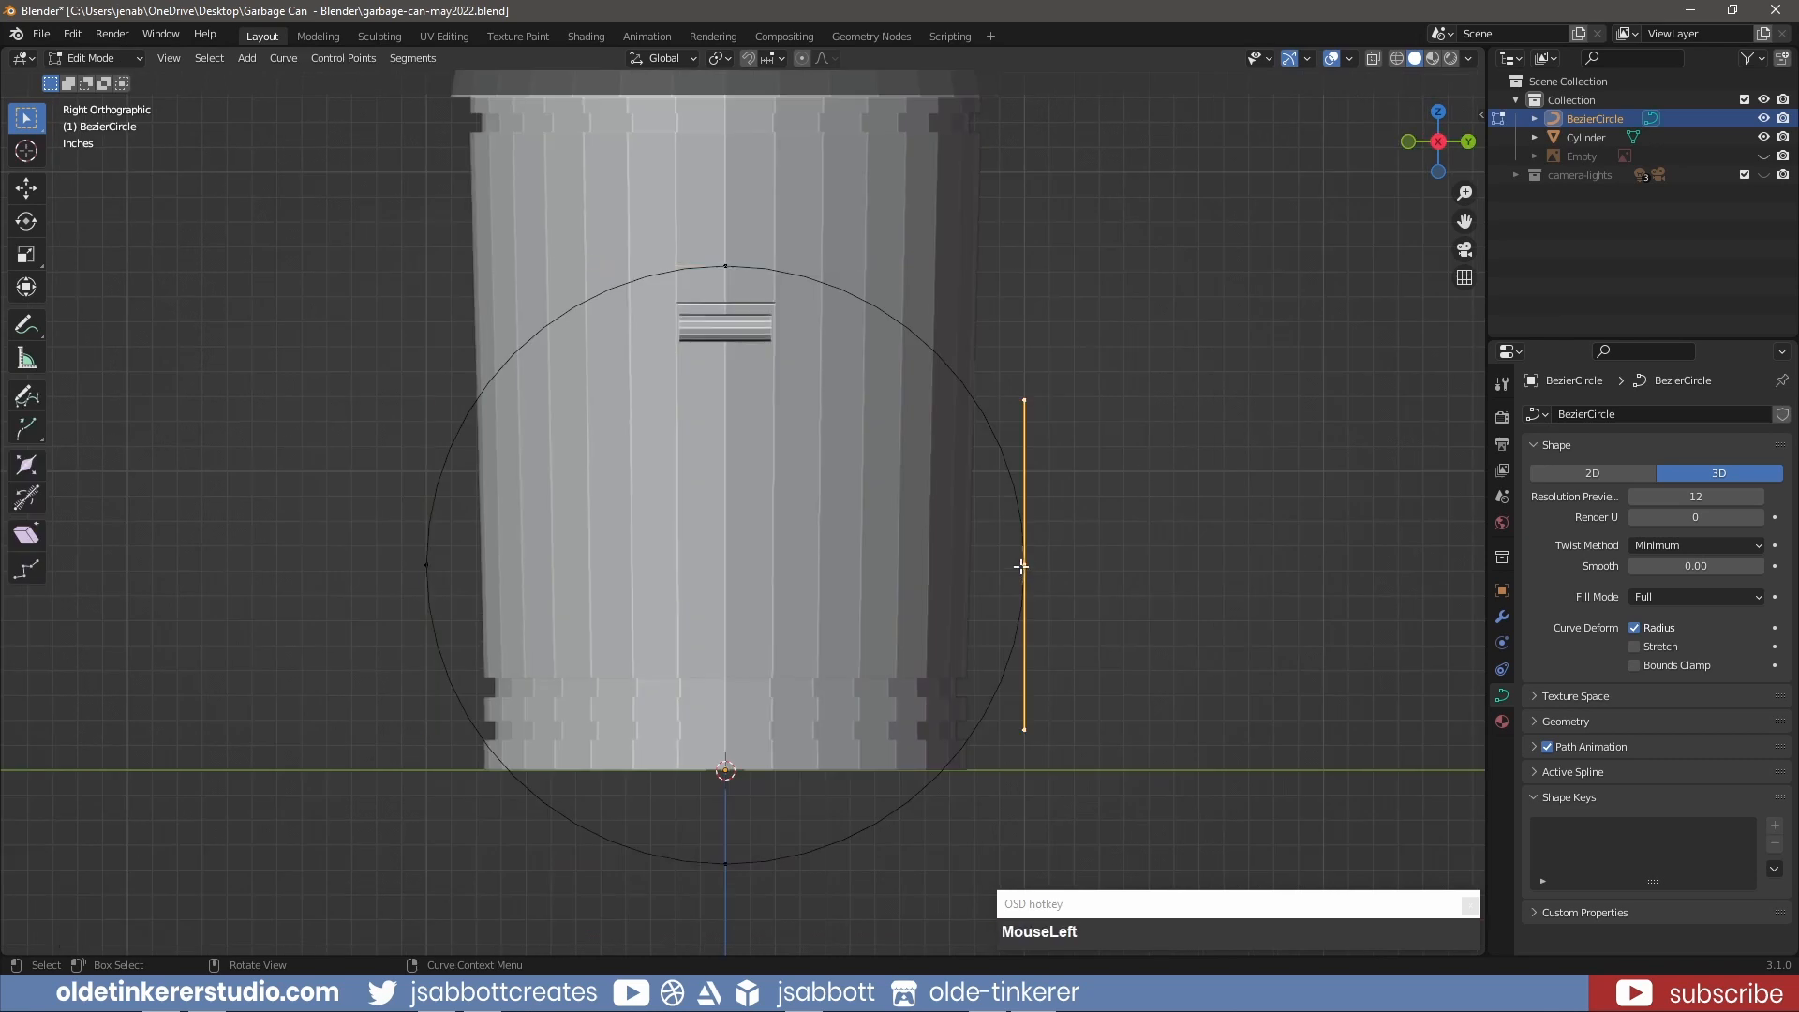
shift+click(426, 565)
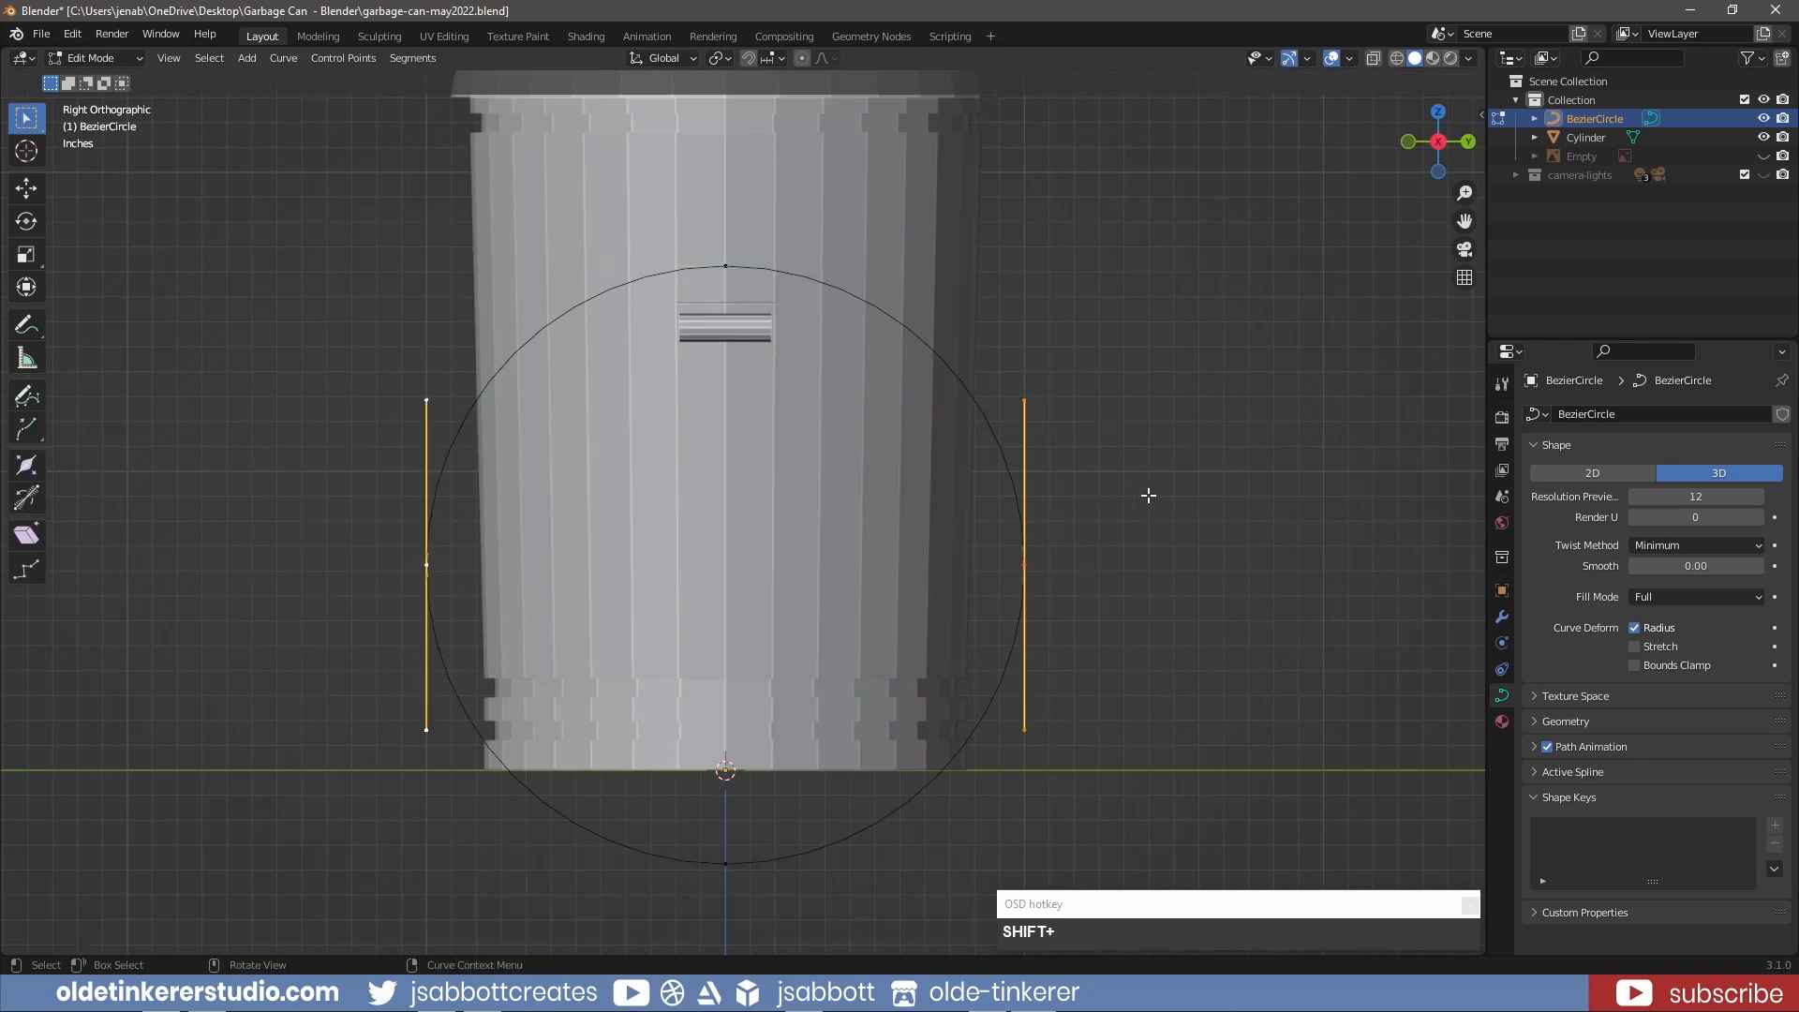
key(s)
key(y)
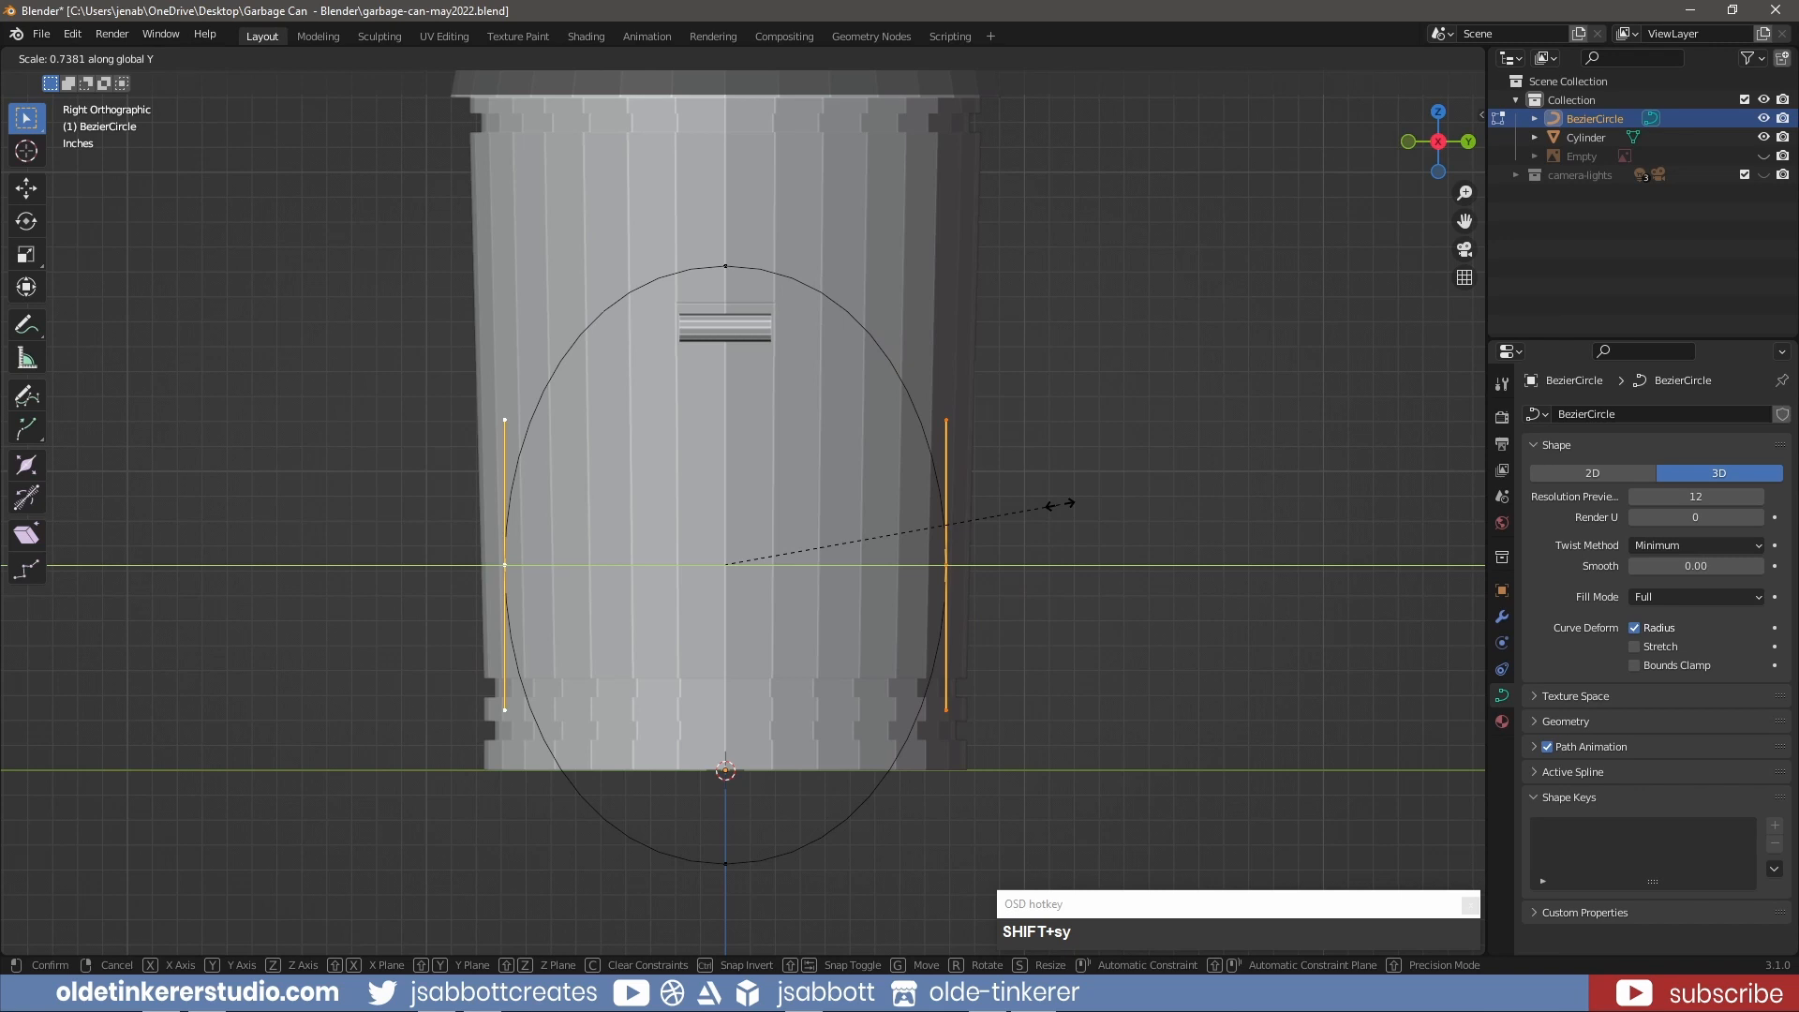
click(1060, 505)
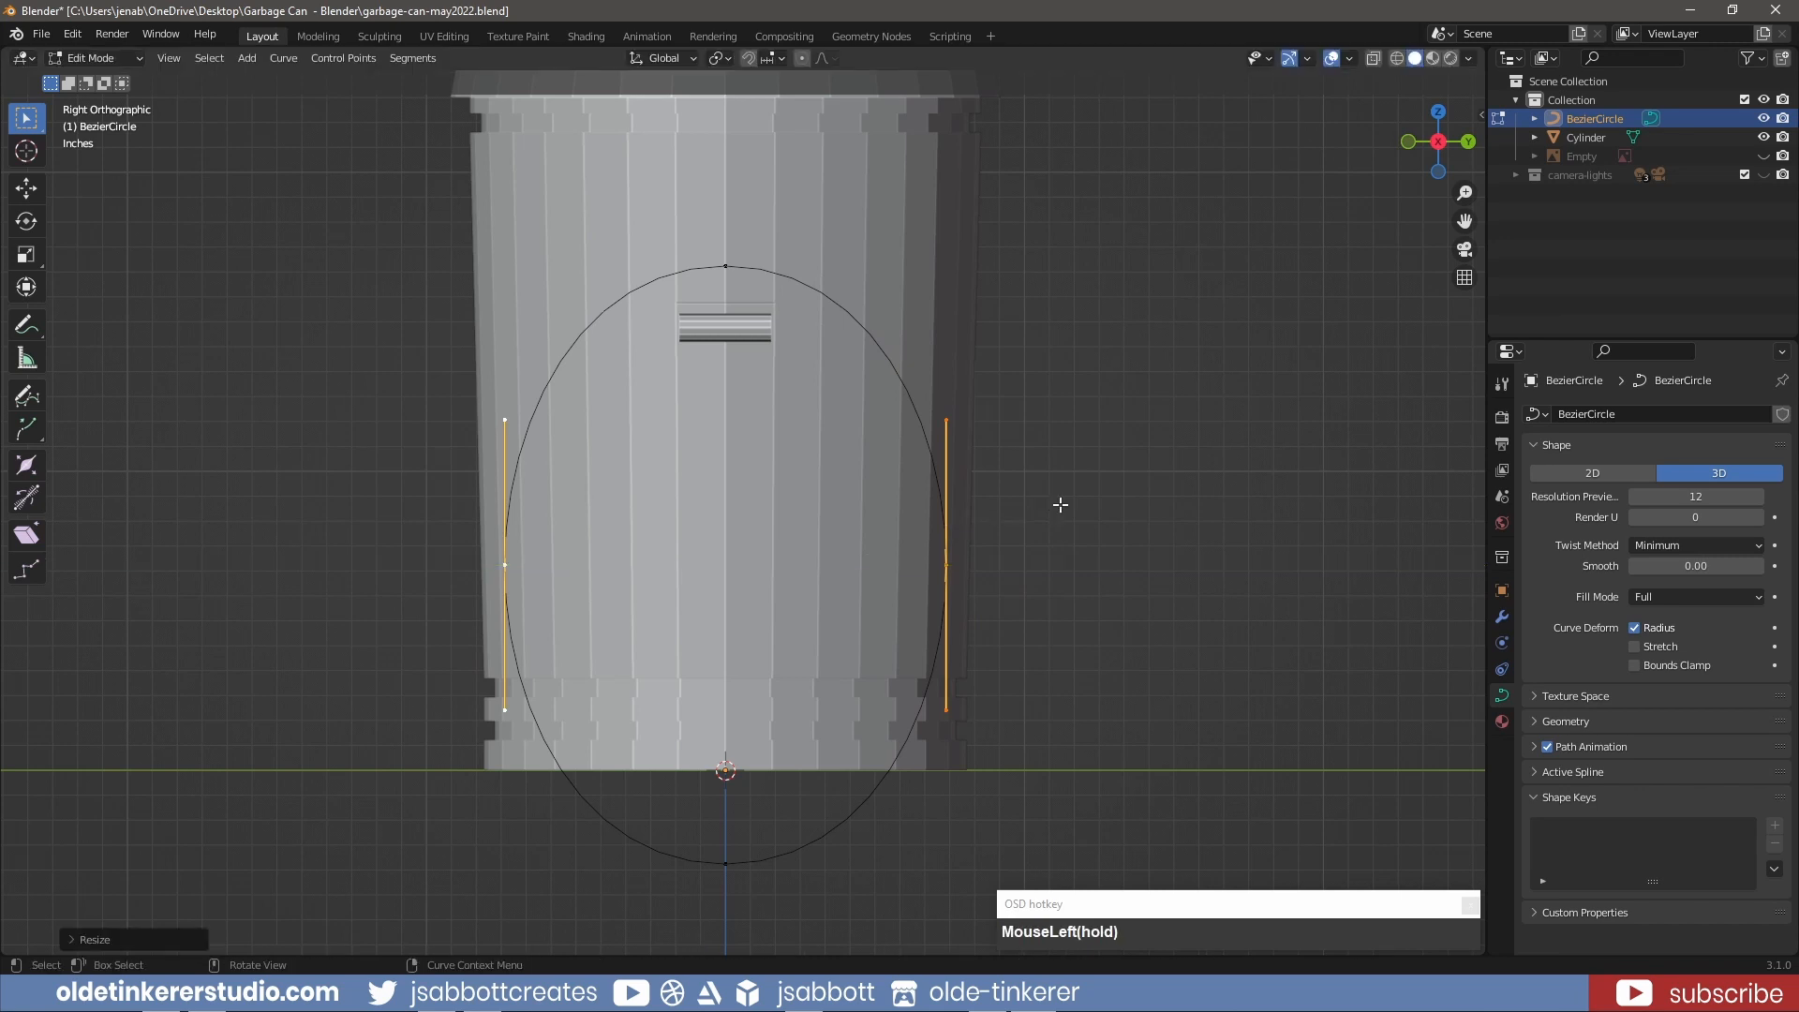
- Raise the curve's two side control points and its bottom point together about 0.67 ft along Z
shift+click(726, 860)
key(g)
key(z)
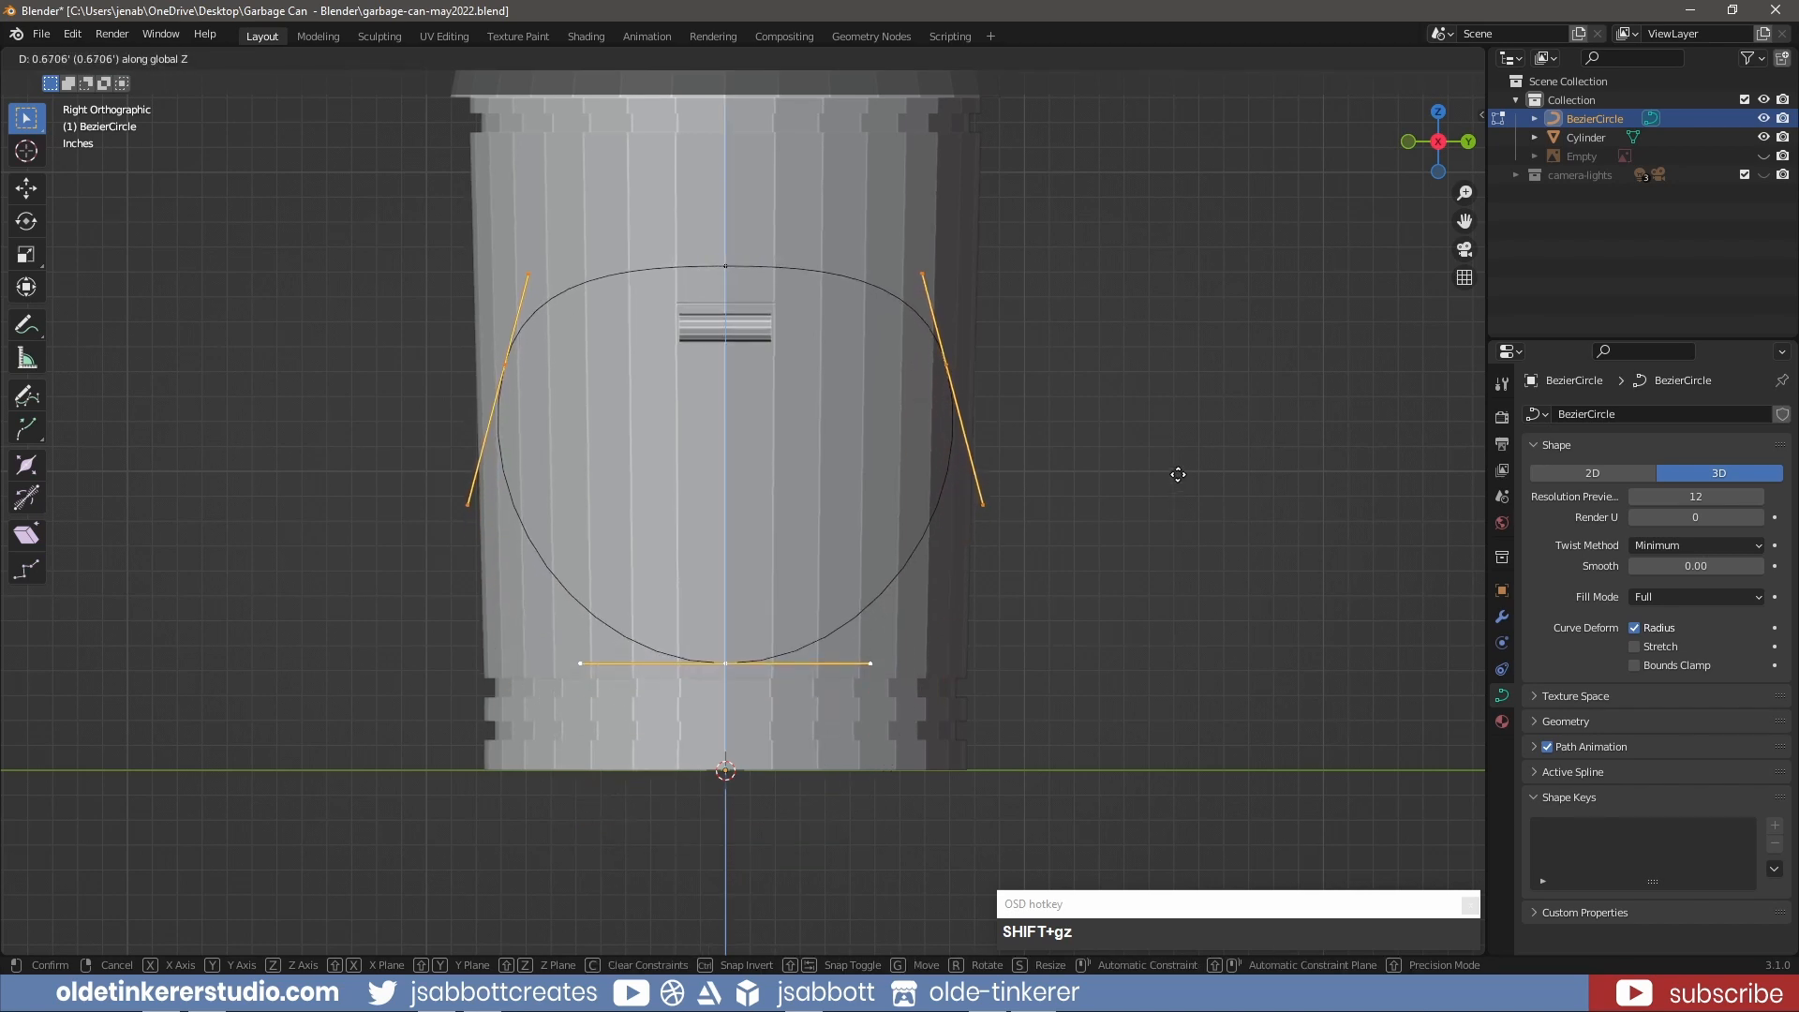
click(1178, 474)
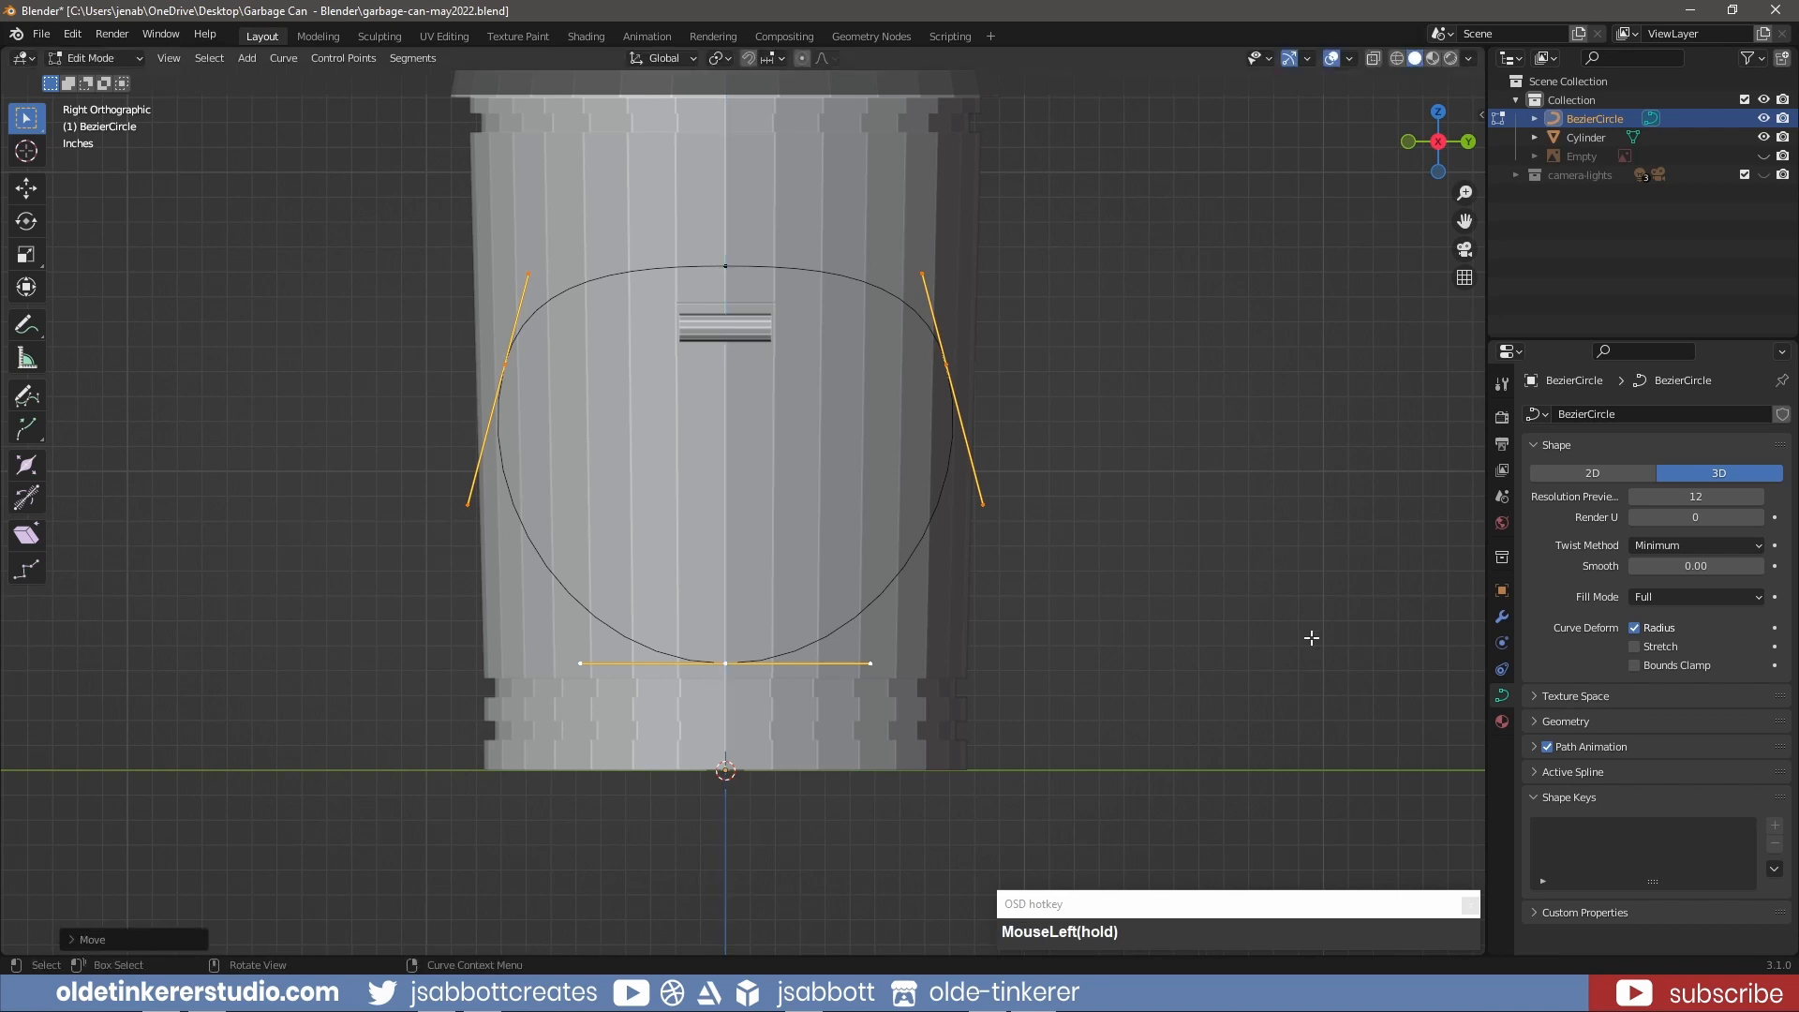
- Lengthen the bottom control point's handles along Y to widen the lower part of the loop
click(725, 662)
key(s)
key(y)
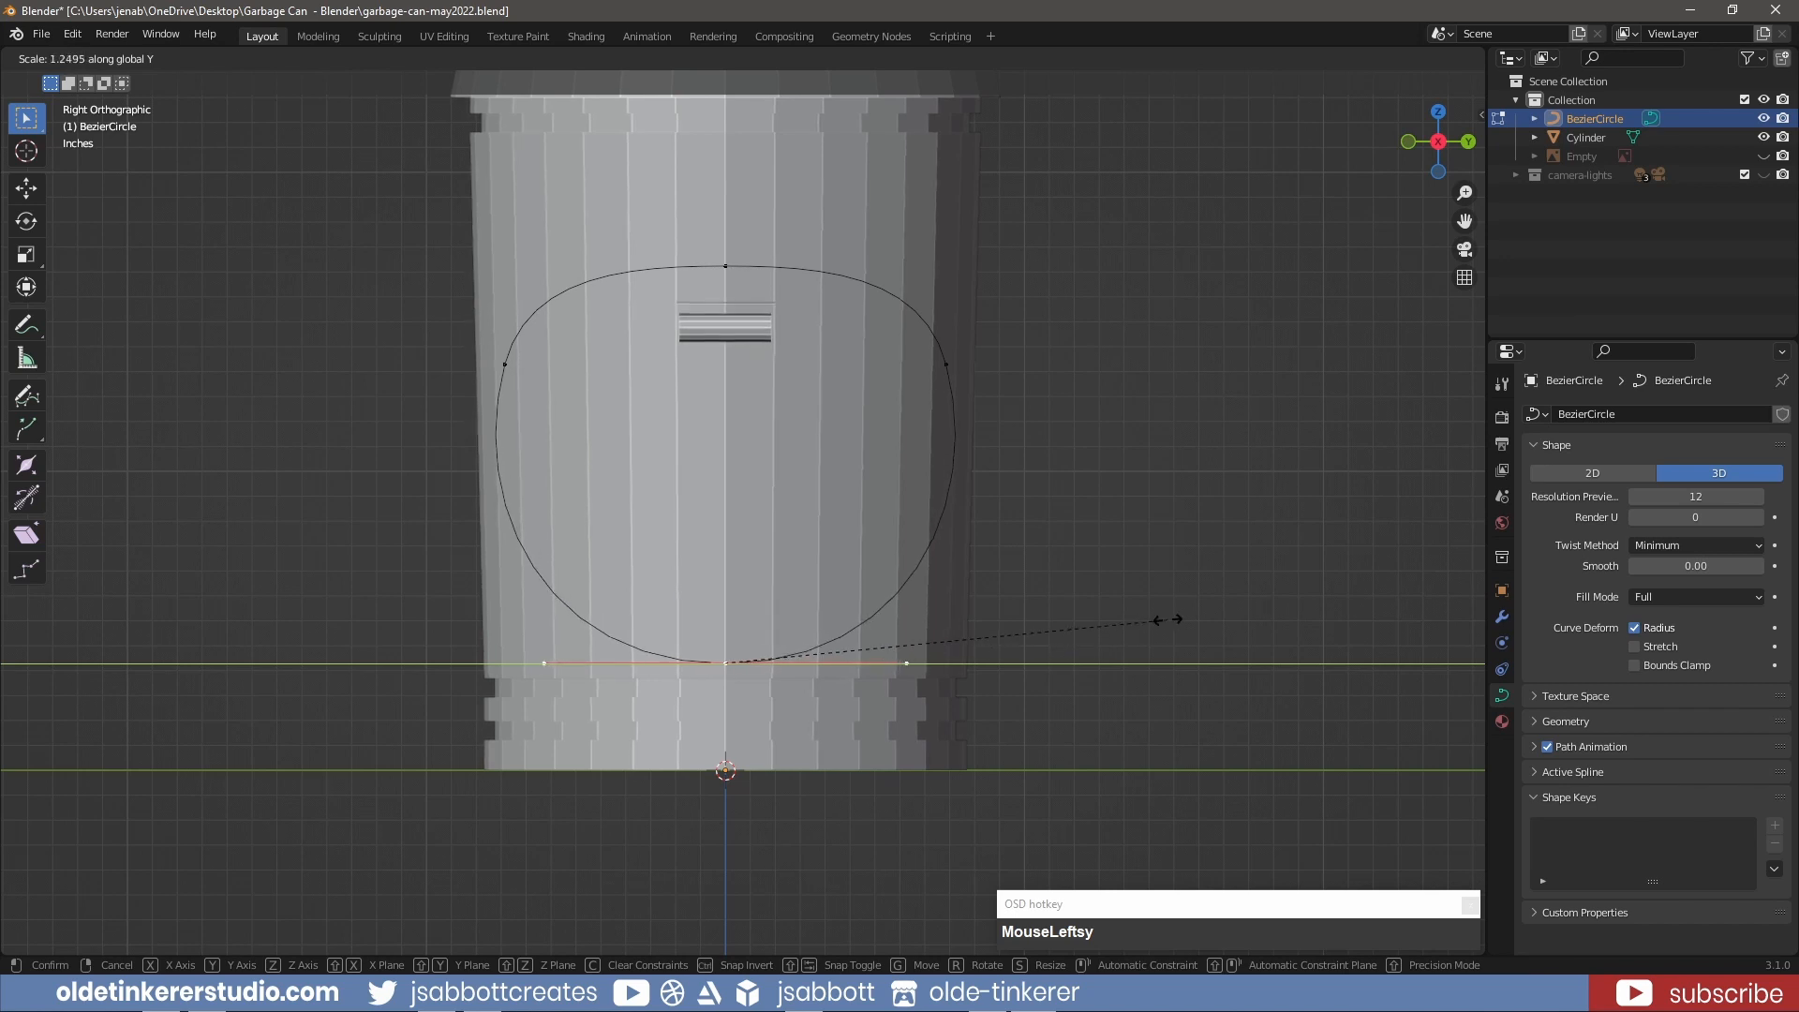
click(1228, 610)
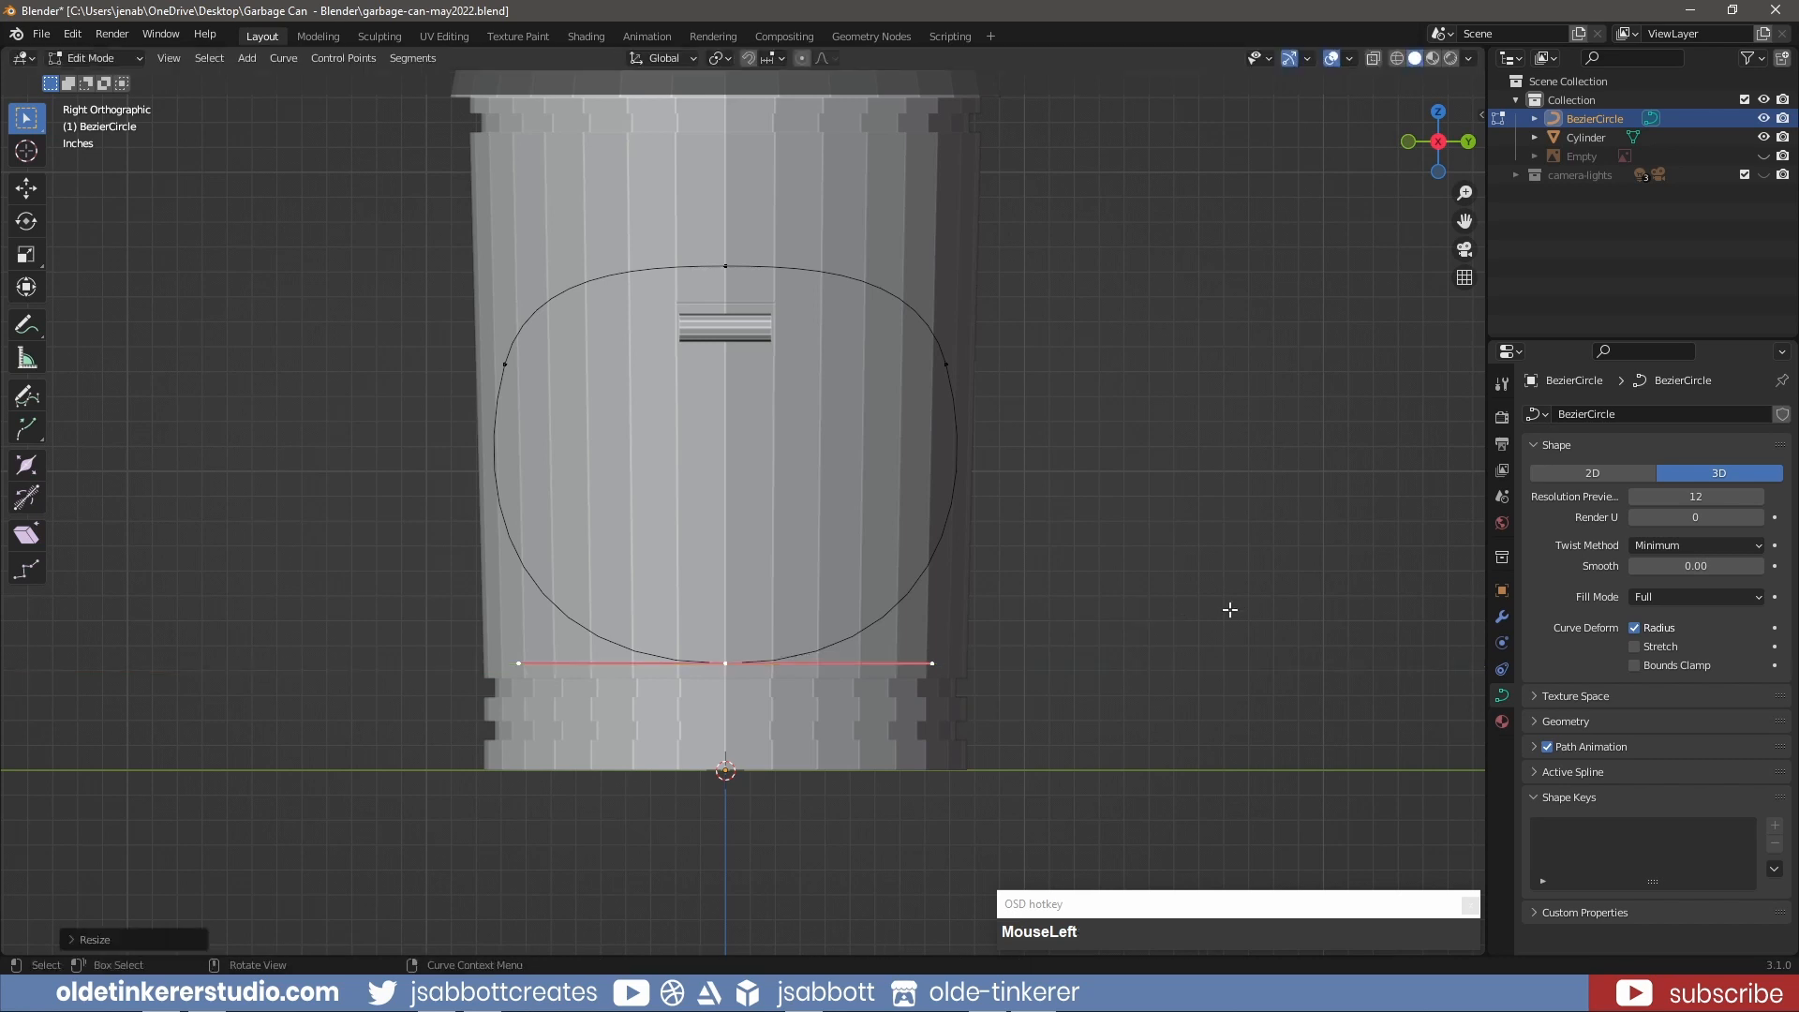
- Scale the whole curve to about 0.31 and raise it about 0.14 ft along Z to the half-tube bracket
key(a)
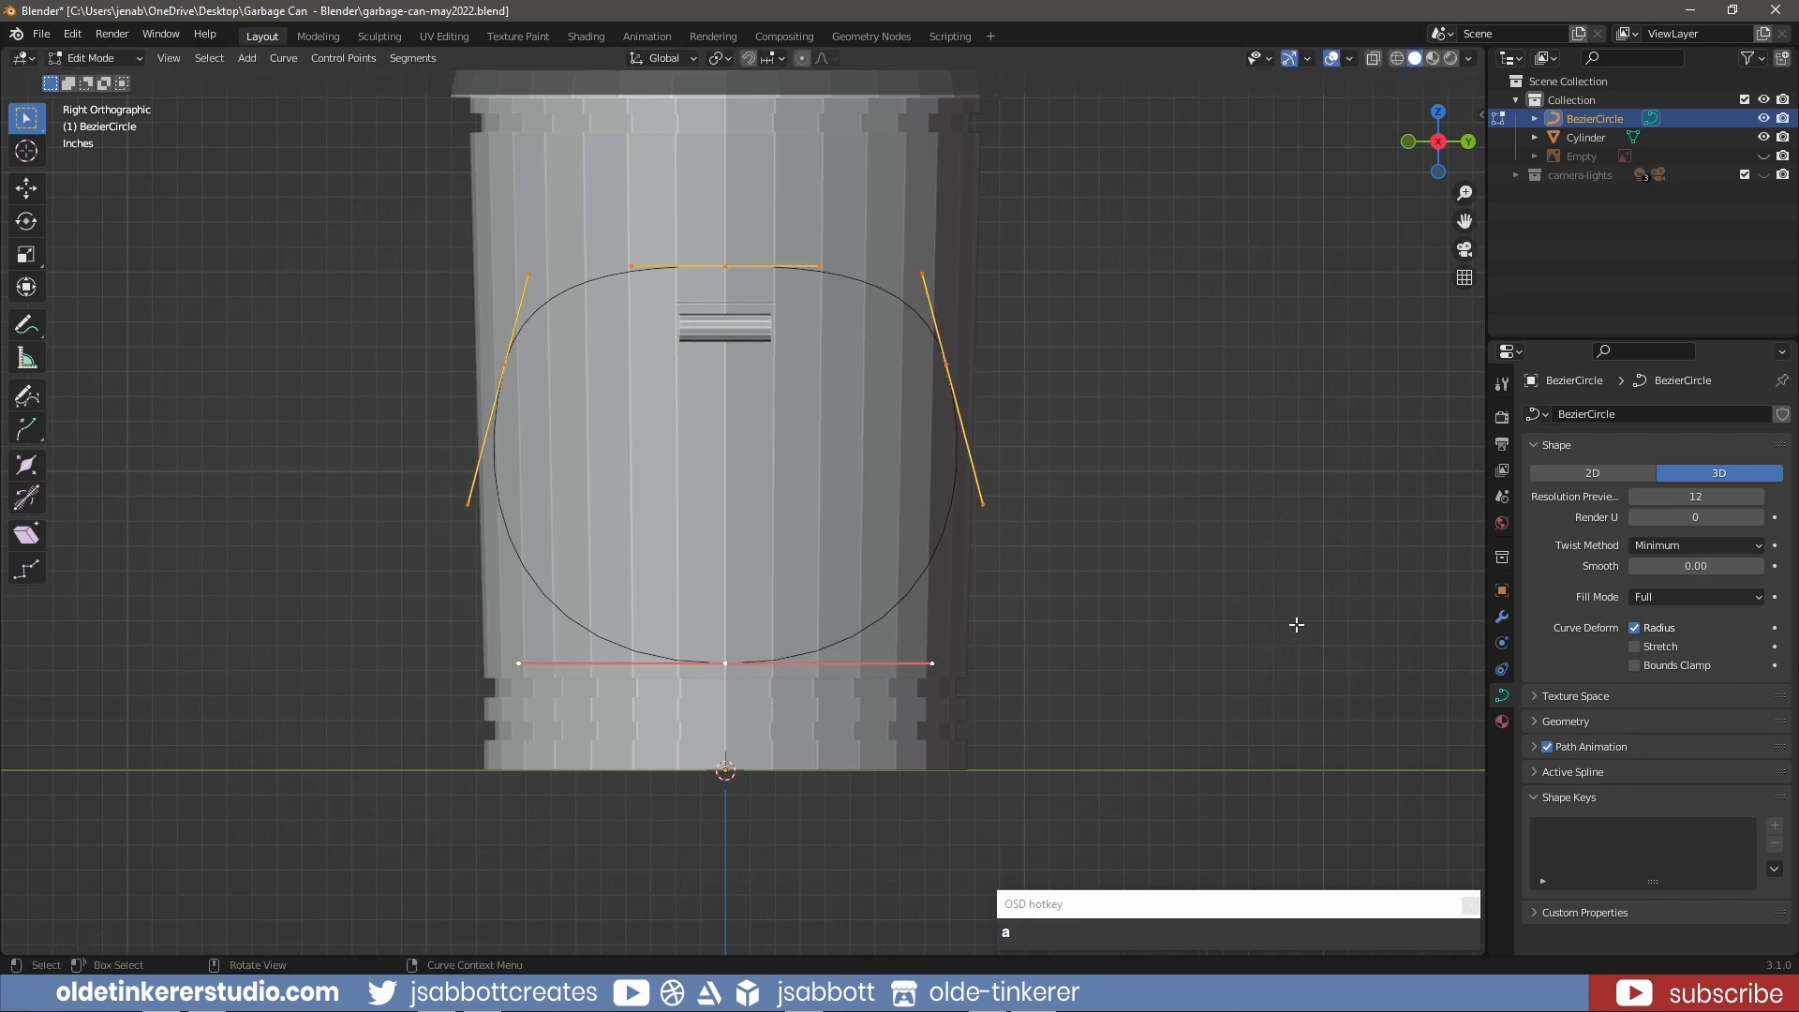
key(s)
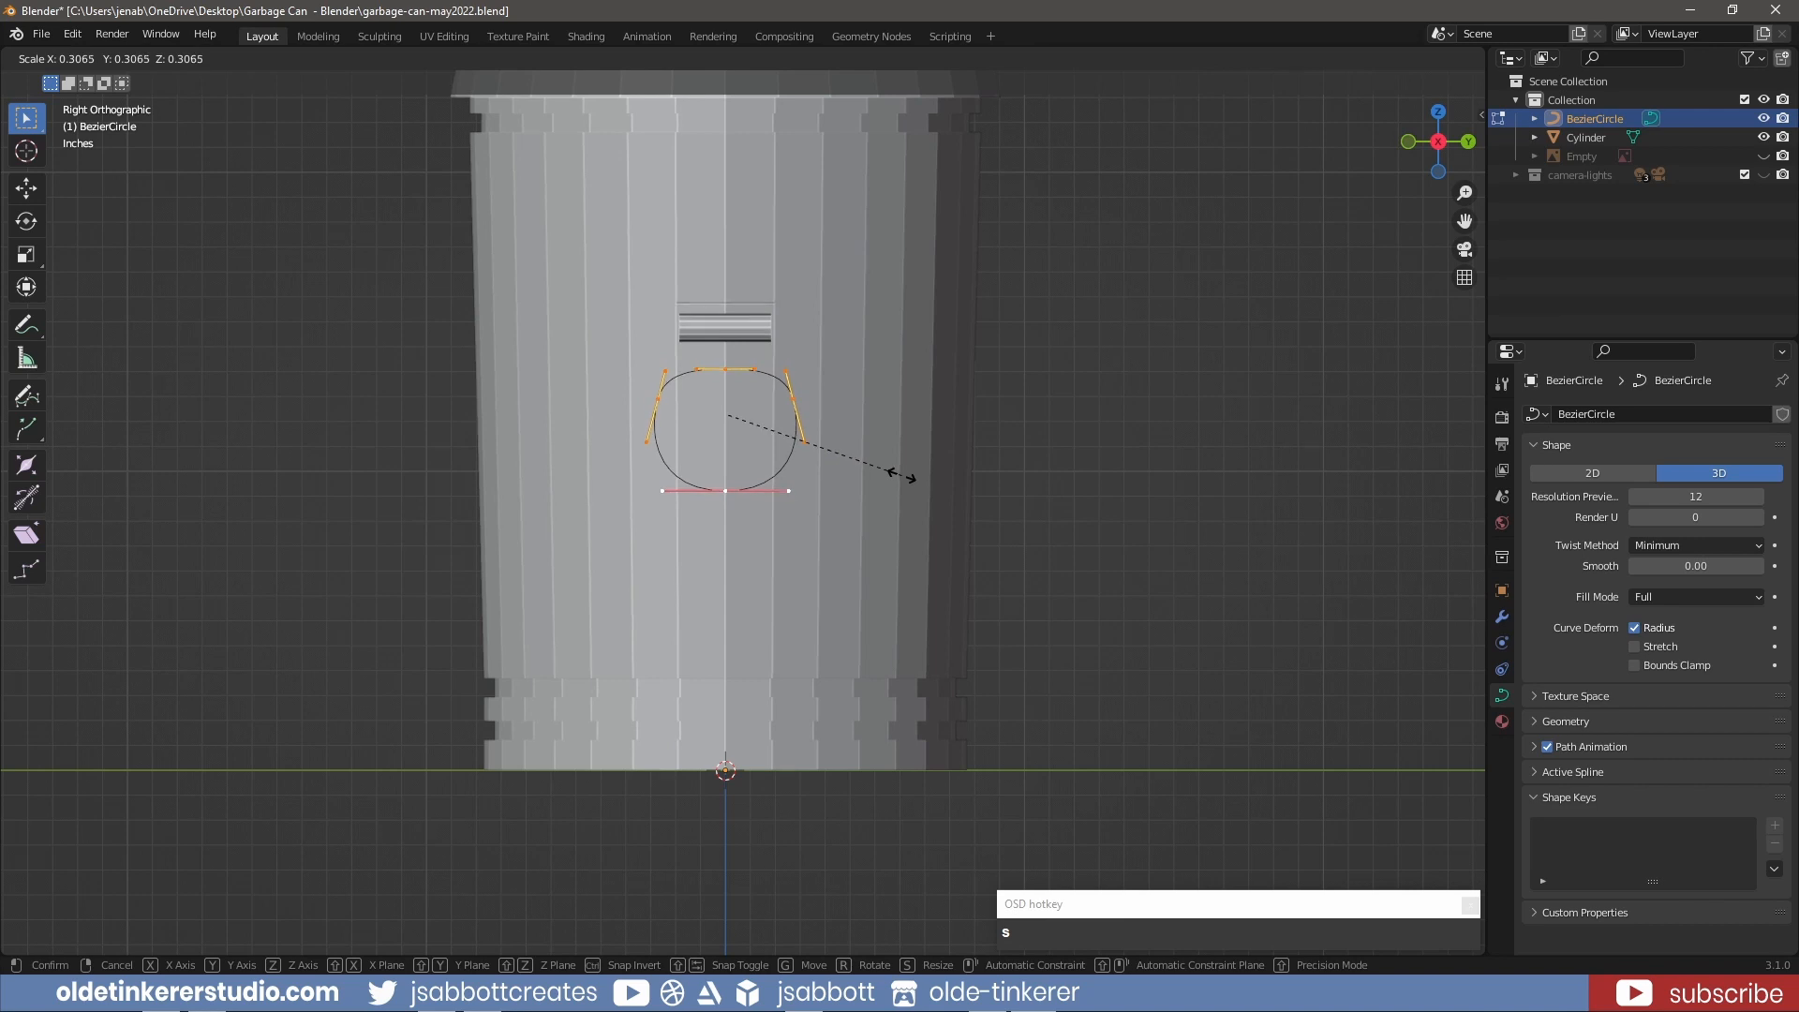
click(901, 475)
key(g)
key(z)
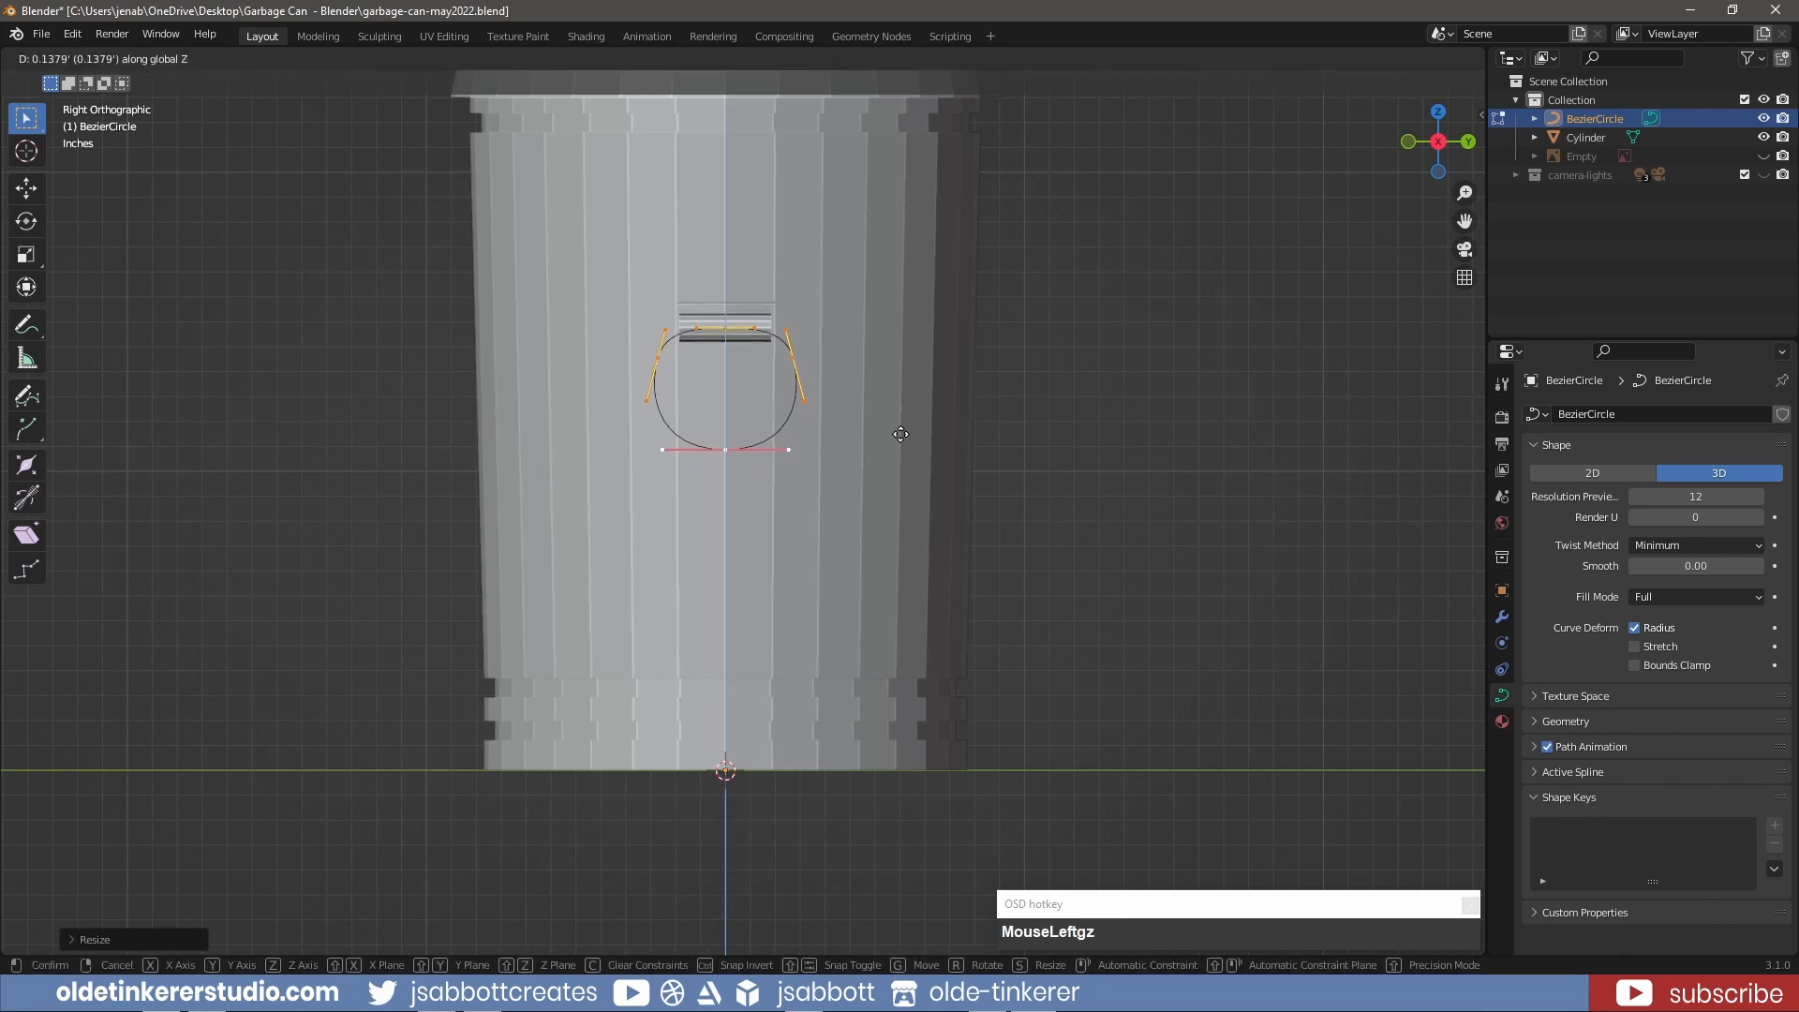
click(901, 433)
- Flatten the whole handle curve along Z and shift it back up so its upper segment lies behind the half tube
scroll(1112, 509, up, 1)
key(s)
key(z)
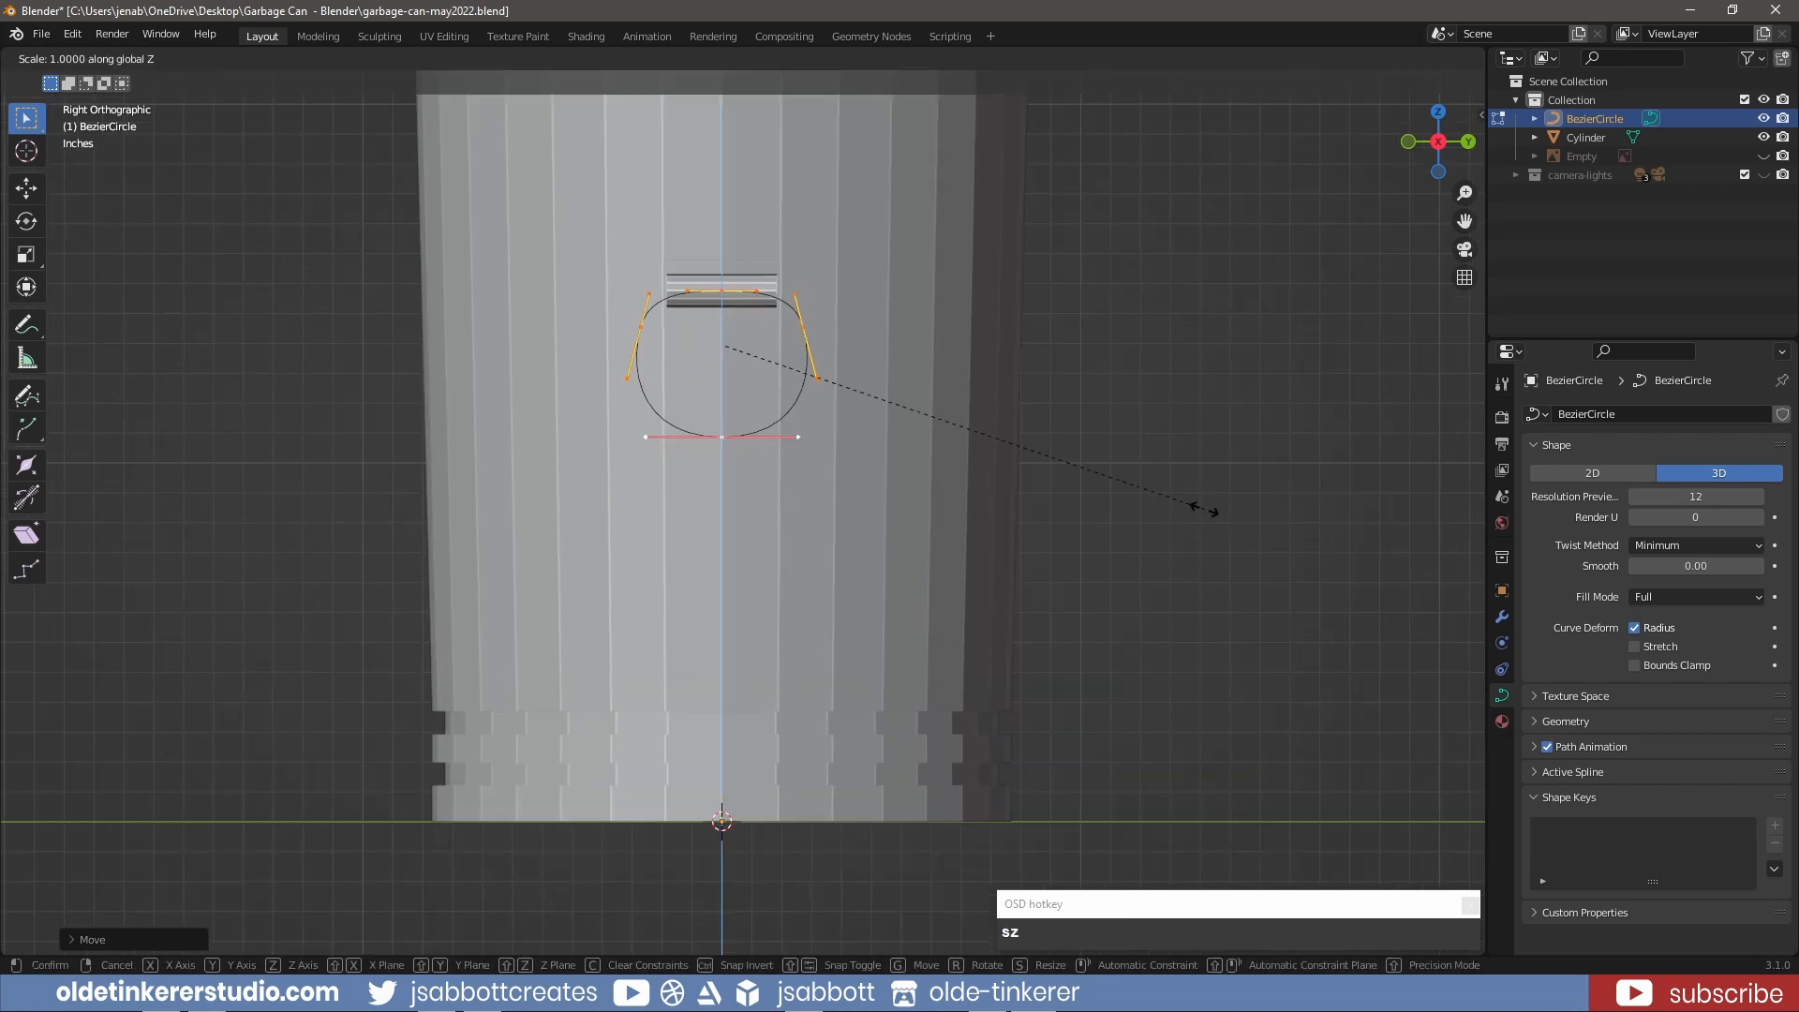
click(1098, 463)
key(g)
key(z)
click(1074, 442)
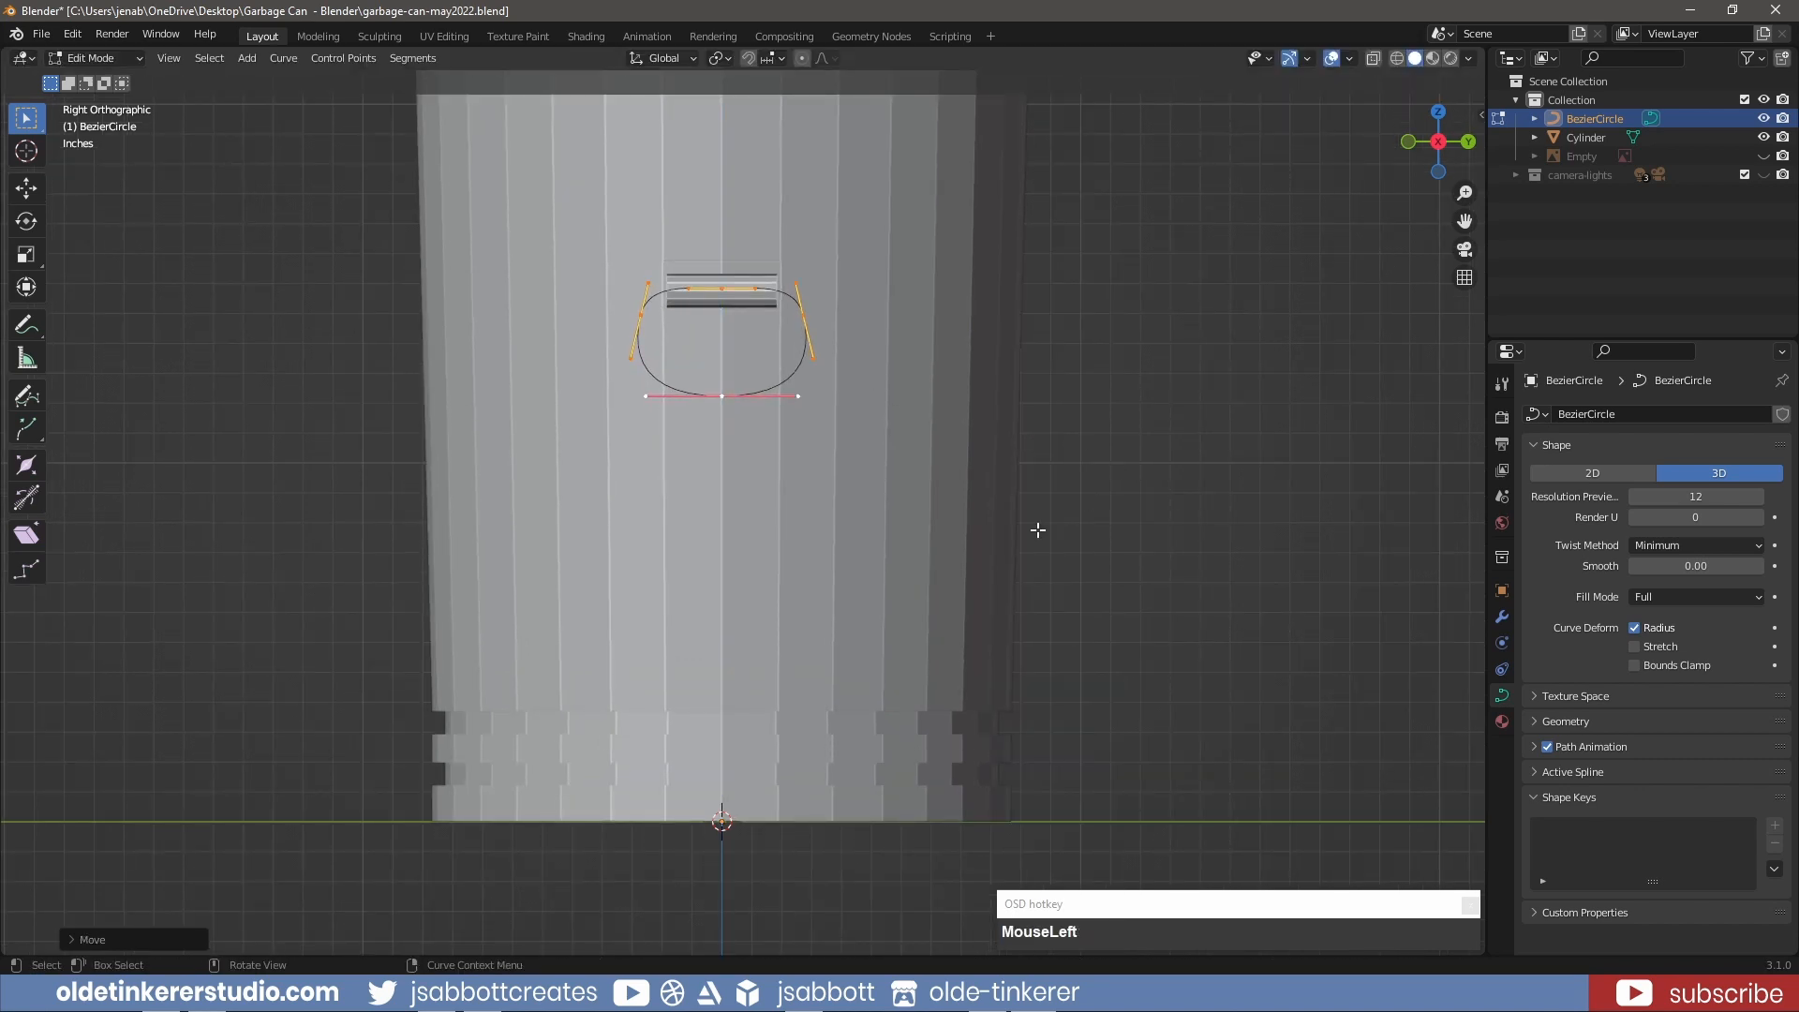
- In front view, move the handle curve along X out to the bracket and adjust its height inside the half tube
key(KP_1)
key(g)
key(x)
click(992, 528)
shift+middle_drag(1078, 574, 1060, 731)
scroll(1060, 731, up, 7)
key(g)
key(z)
shift+middle_drag(1228, 328, 1173, 522)
click(1179, 545)
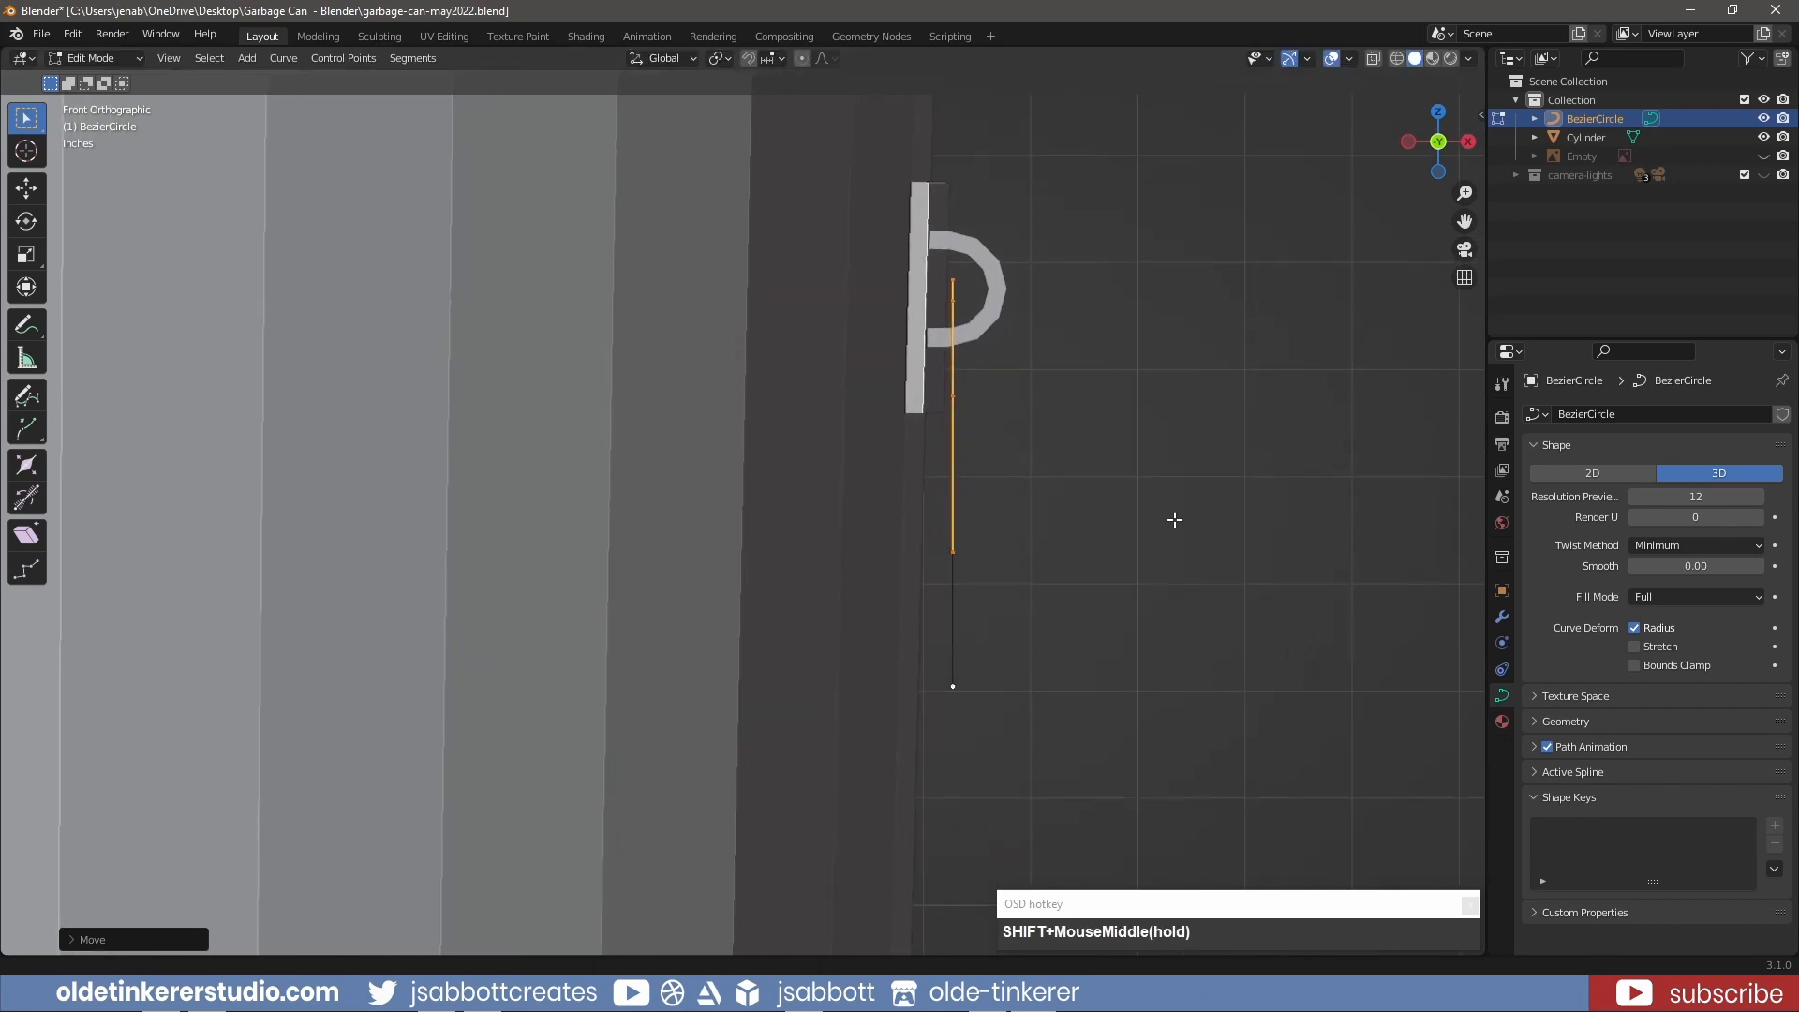
- Give the handle curve a round bevel with a depth of 0.0172 ft
click(1536, 721)
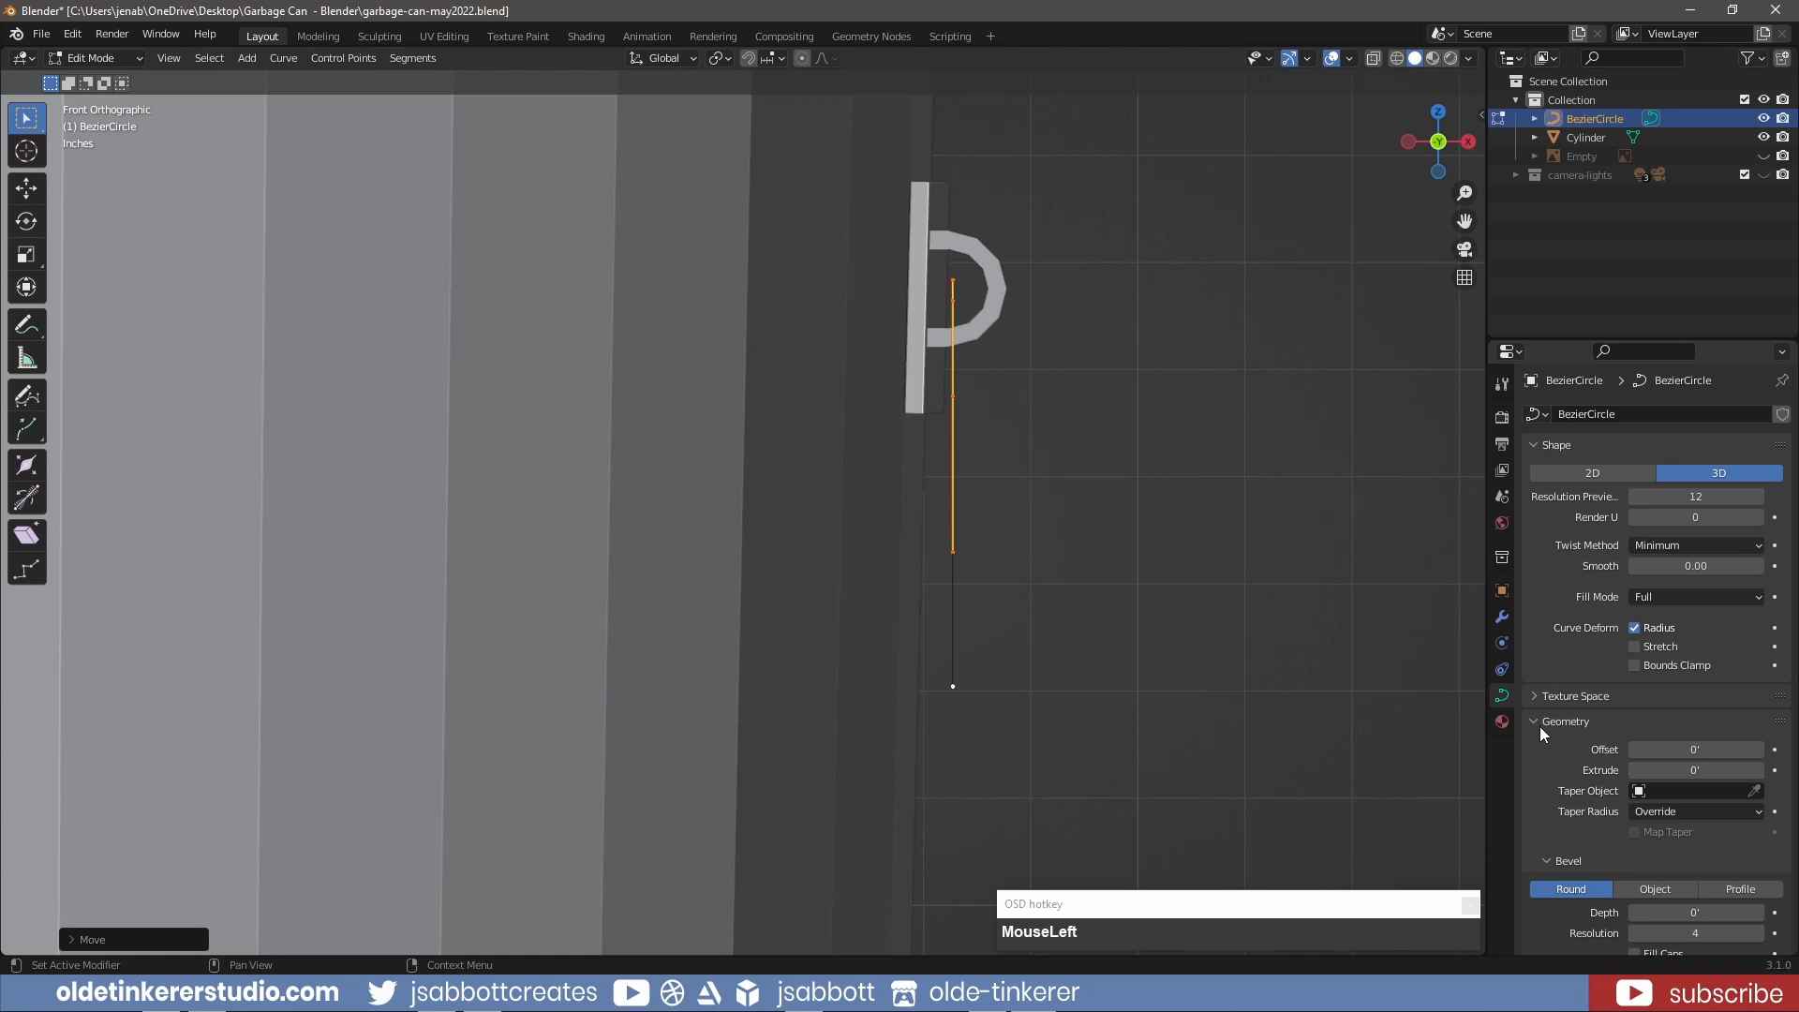
scroll(1541, 734, down, 4)
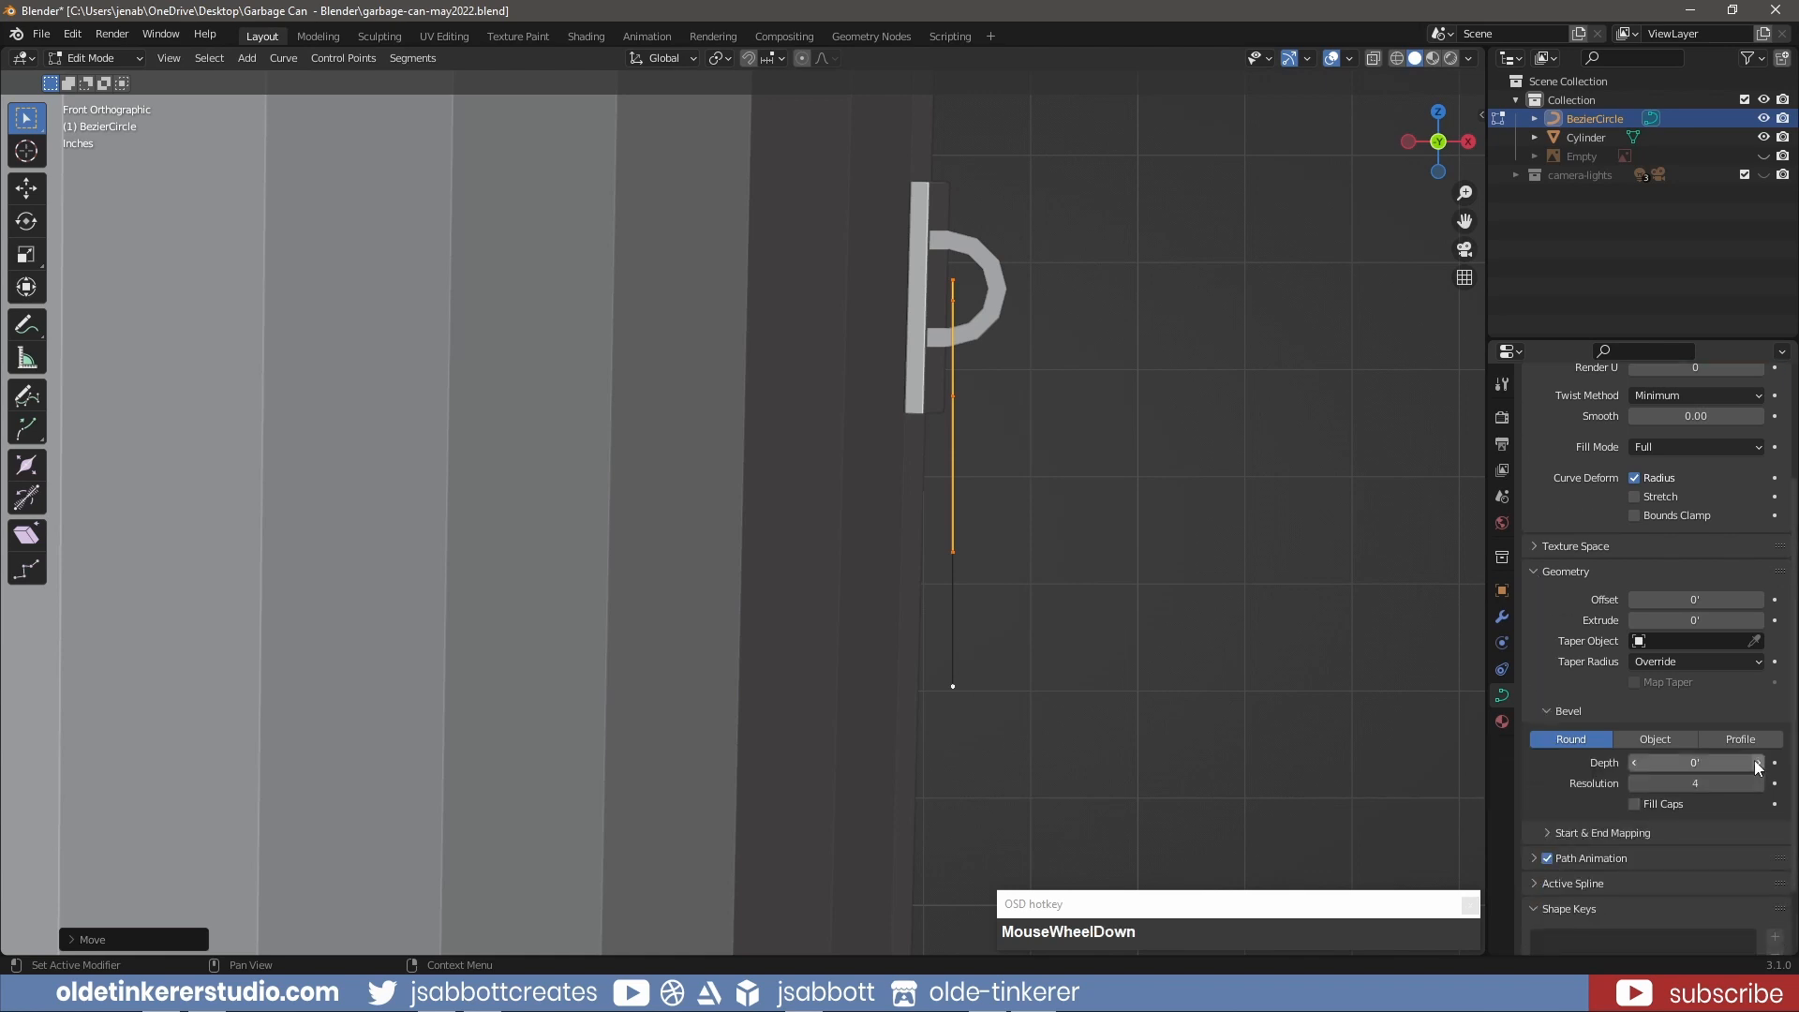
click(1757, 763)
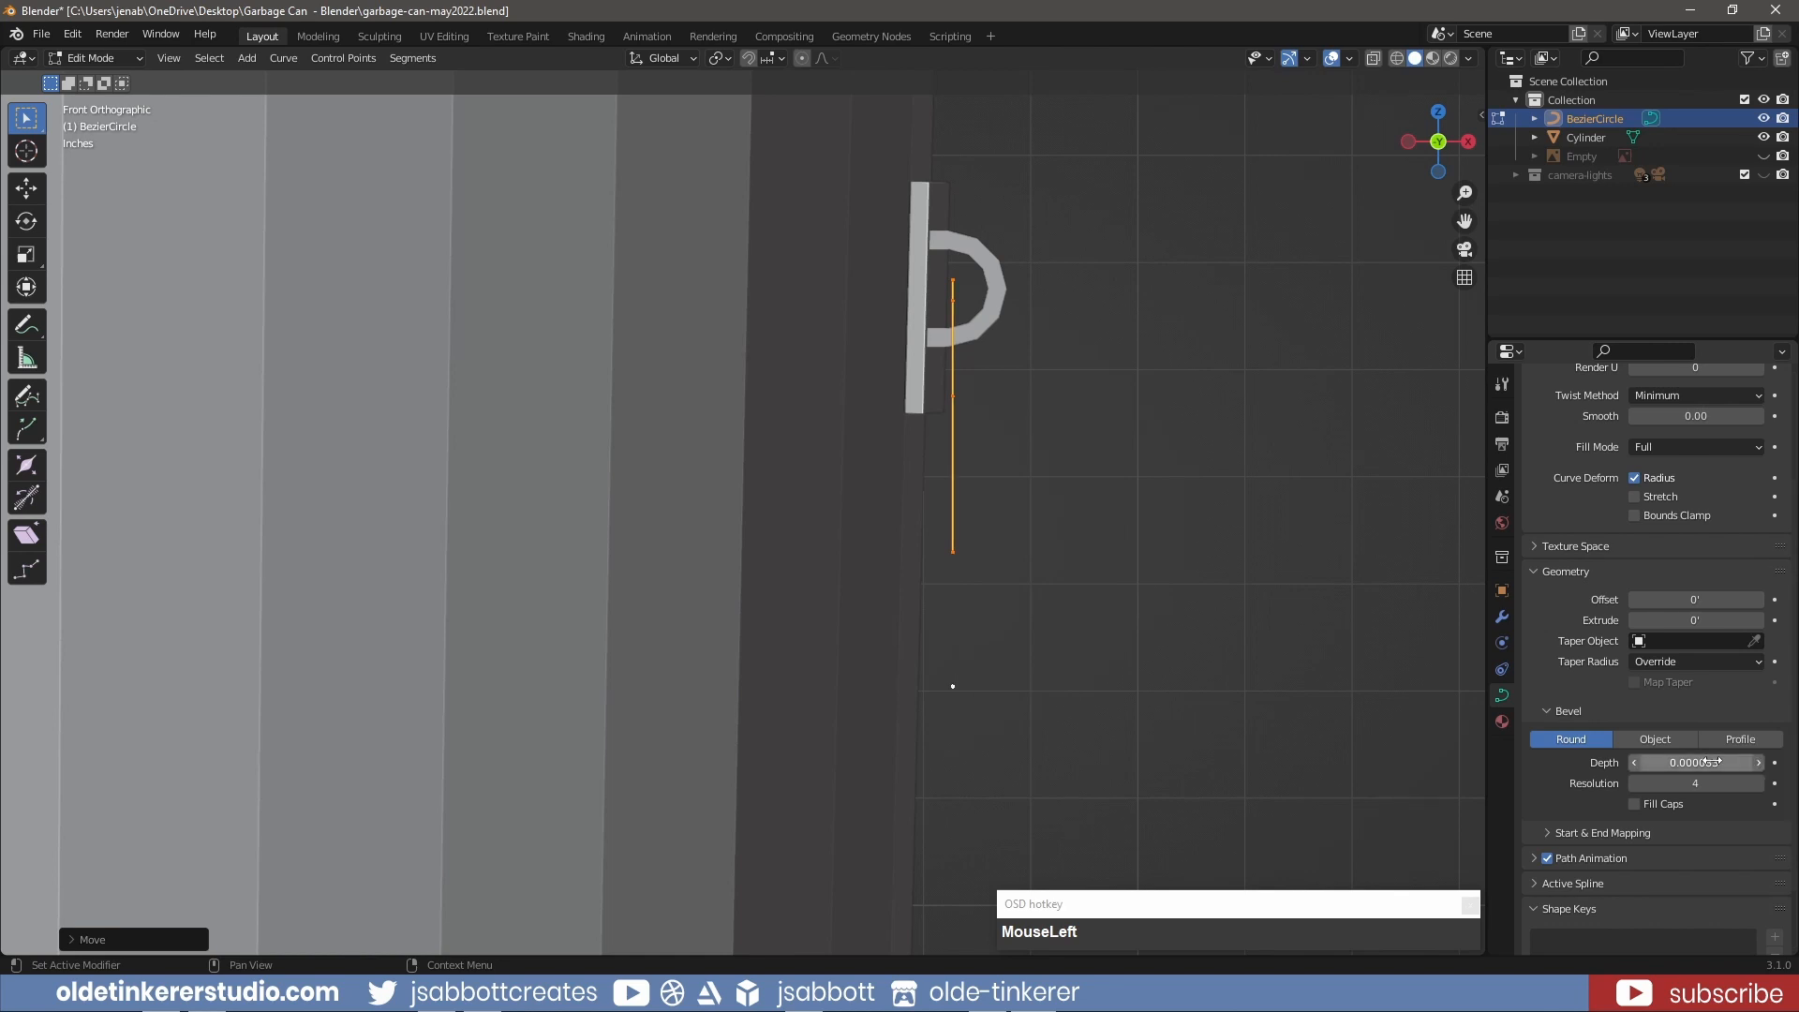
drag(1758, 764, 1797, 764)
scroll(1217, 590, down, 2)
middle_drag(1217, 591, 1089, 566)
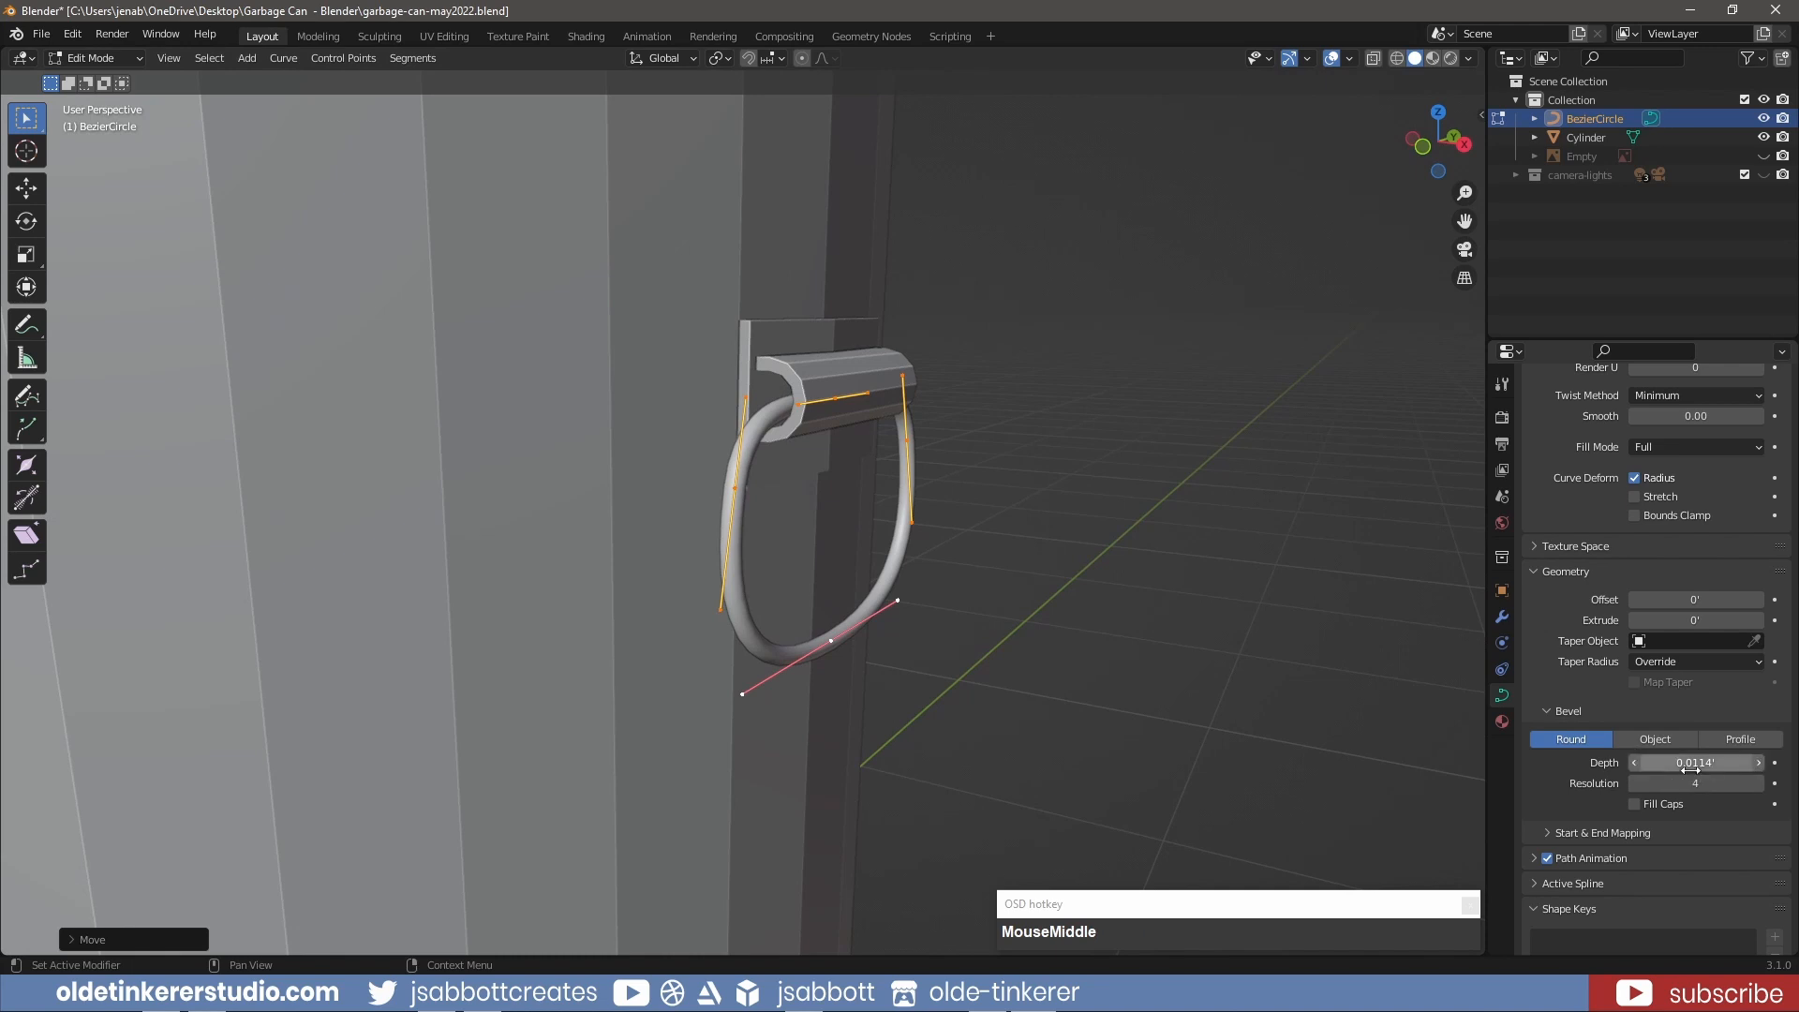
mouse_move(1687, 764)
mouse_down()
mouse_move(1720, 764)
mouse_move(1689, 765)
mouse_up()
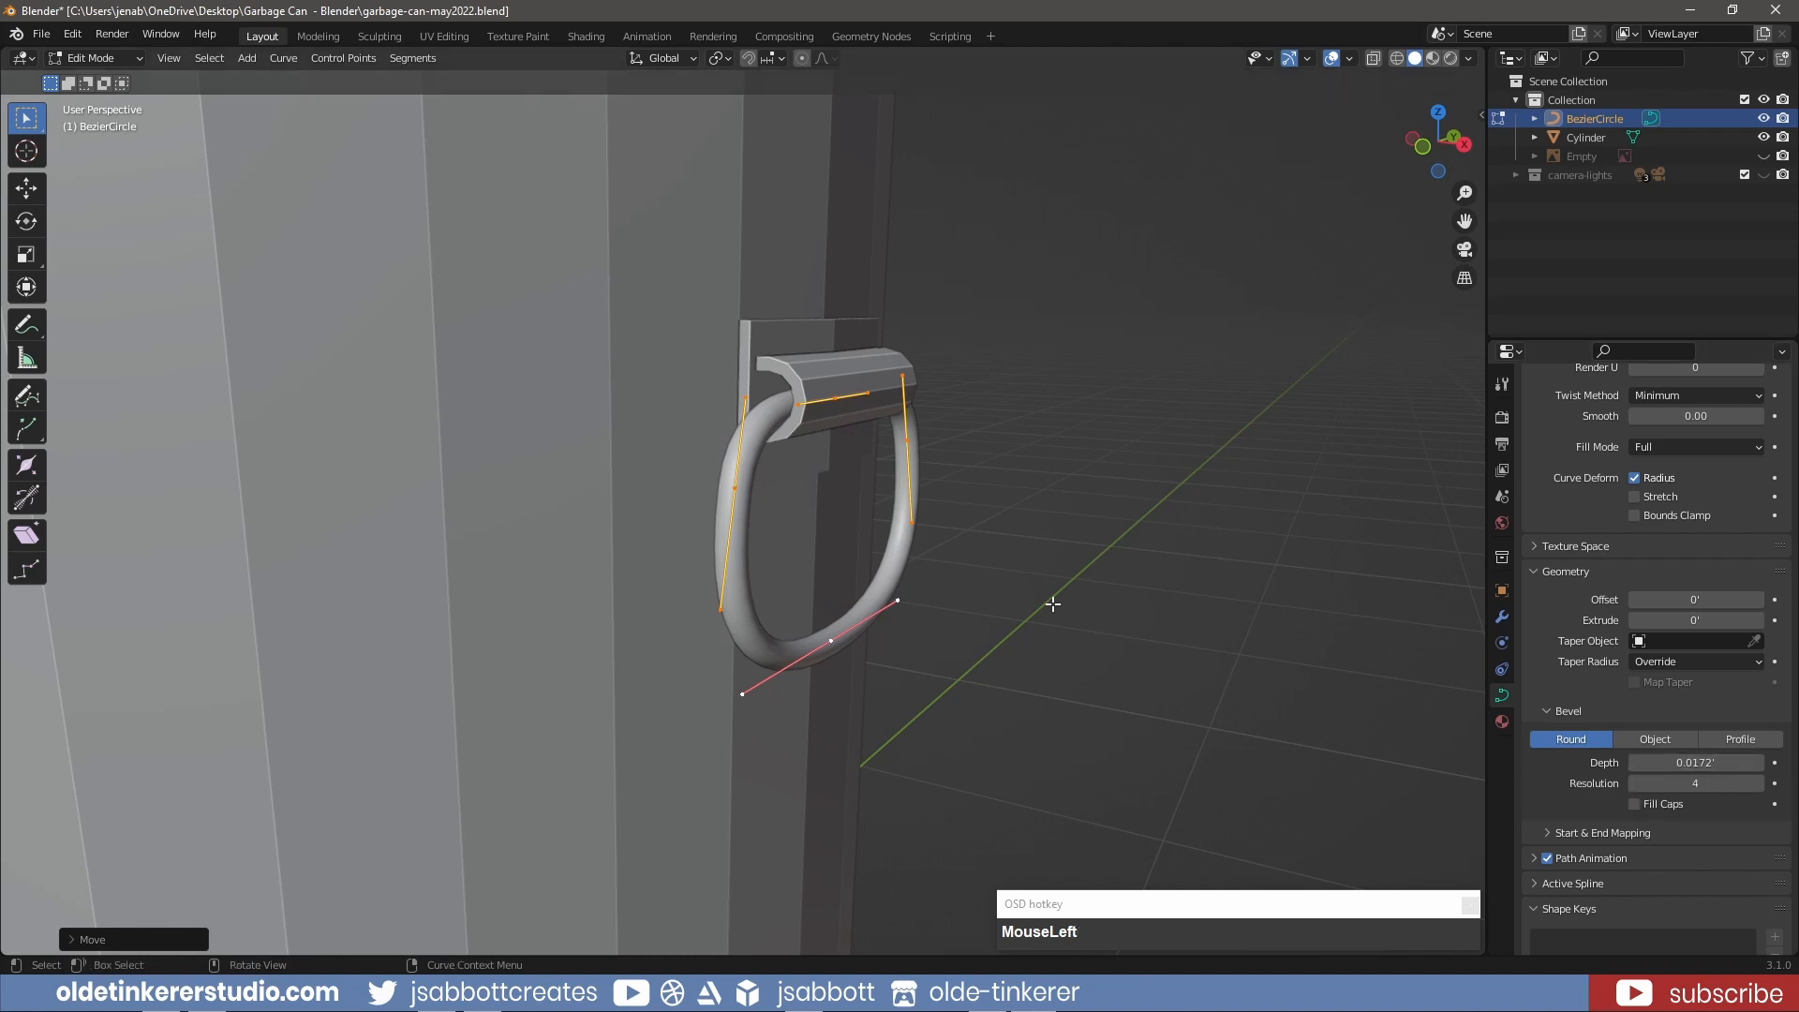
- Leave curve editing, convert the handle curve to a mesh and join it into the can body object
key(KP_1)
middle_drag(1167, 511, 1068, 511)
scroll(1070, 512, down, 3)
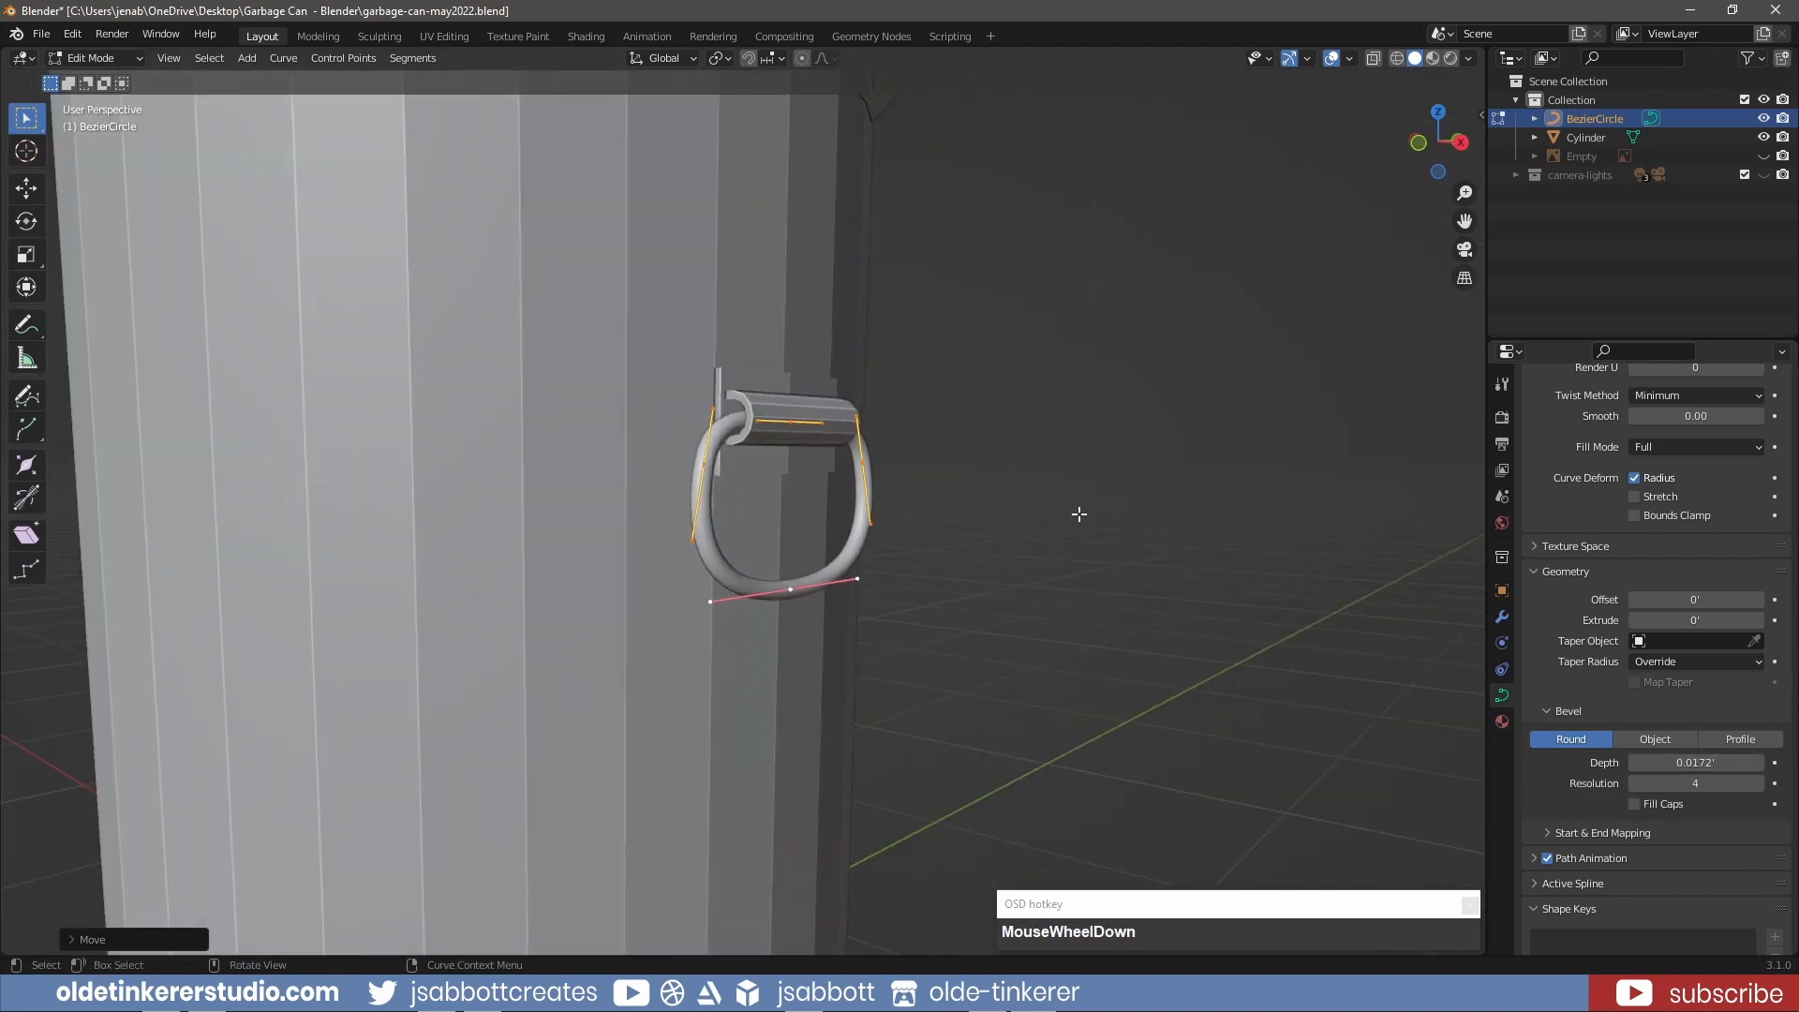
key(Tab)
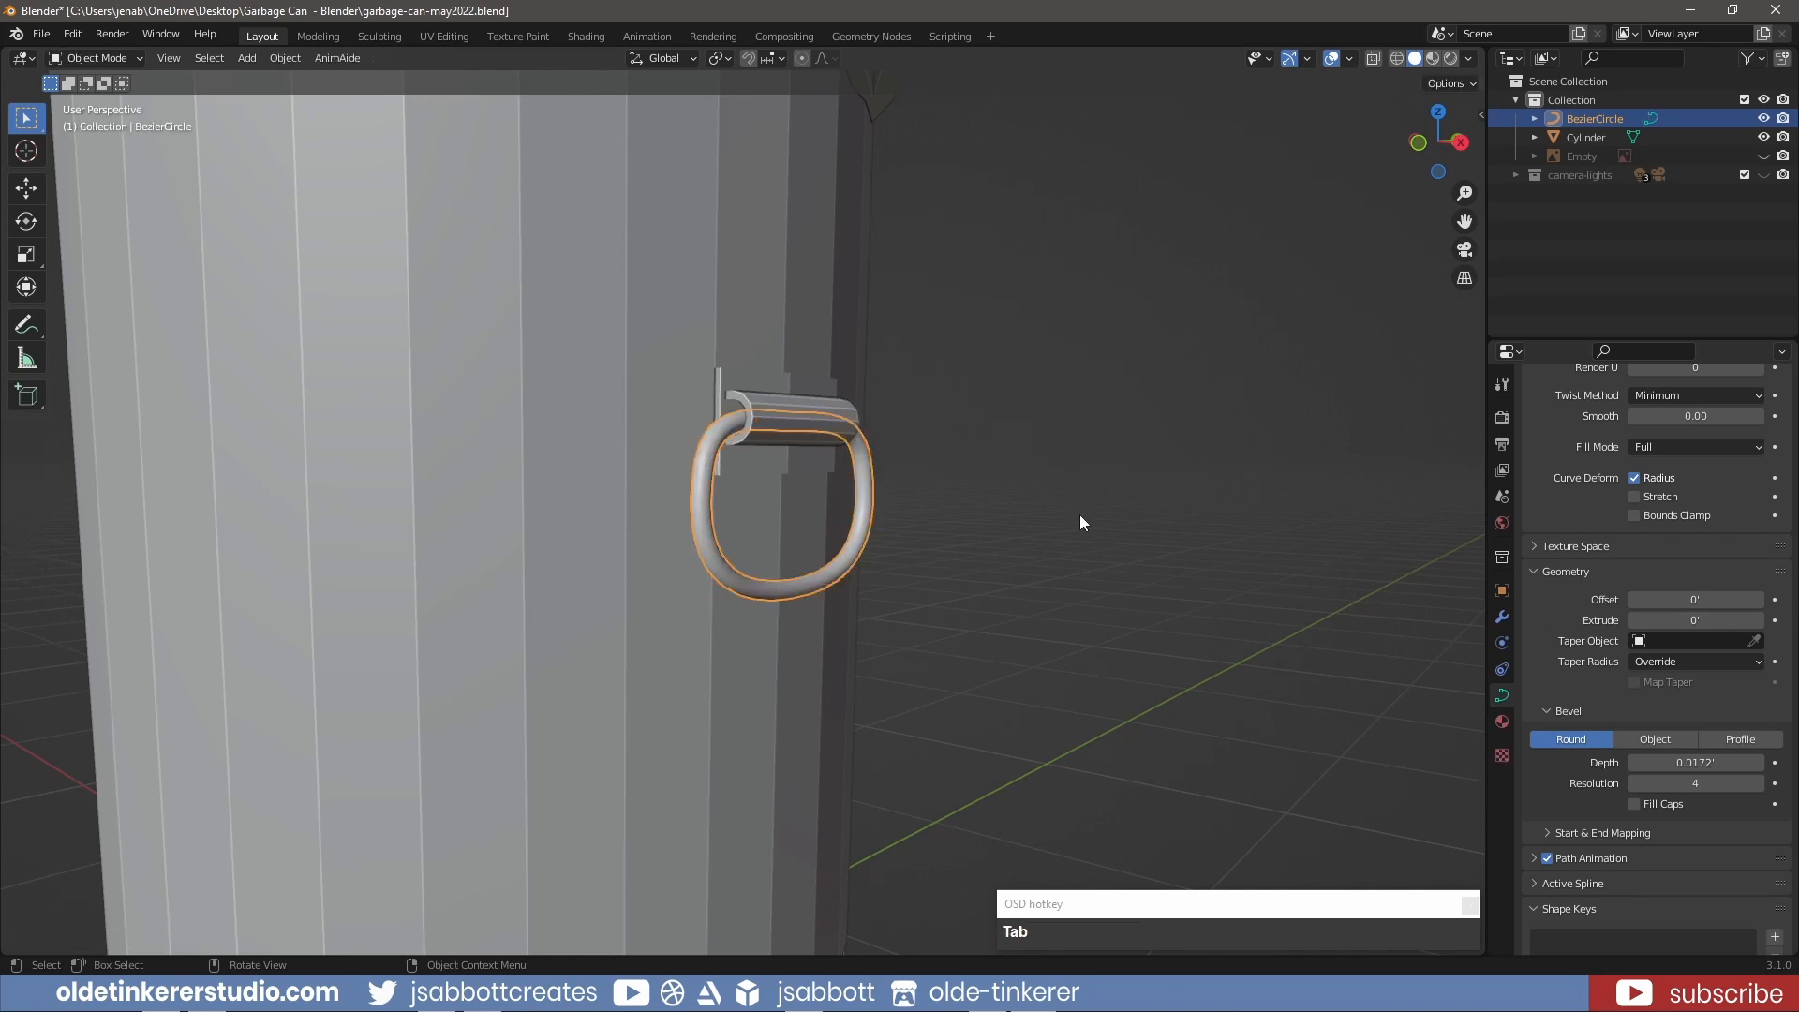
right_click(867, 492)
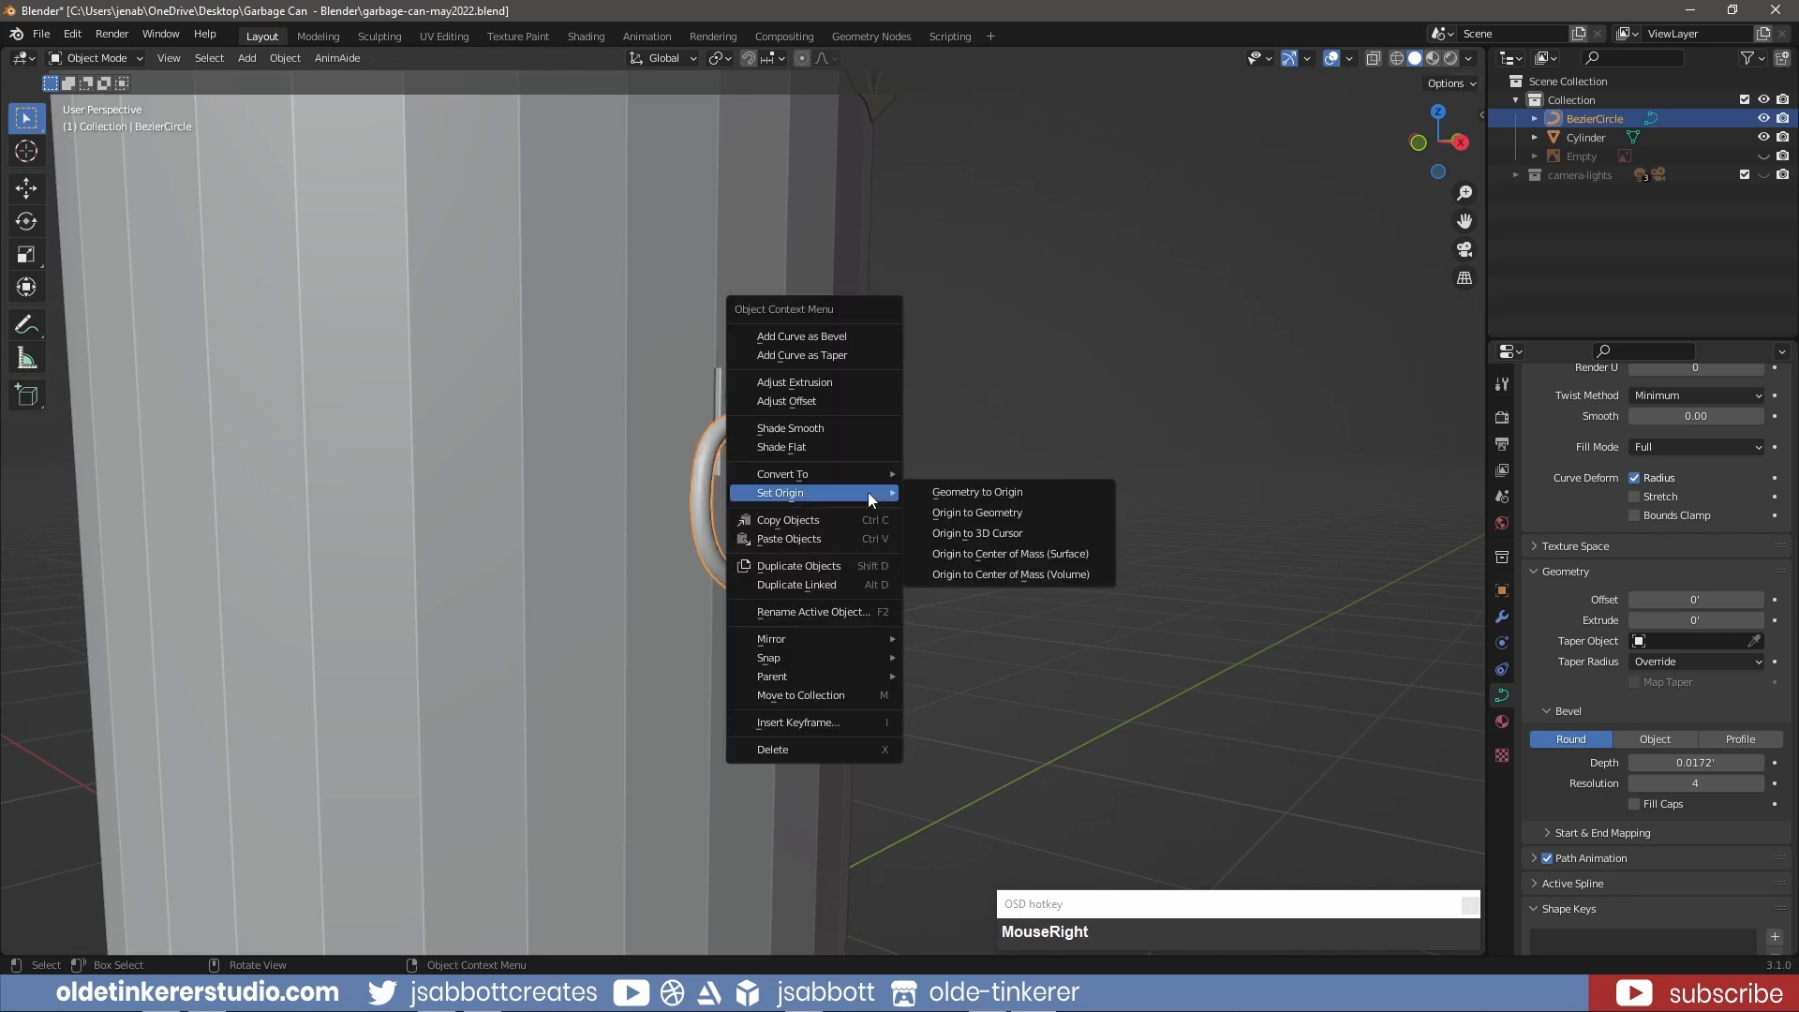
mouse_move(867, 473)
click(975, 497)
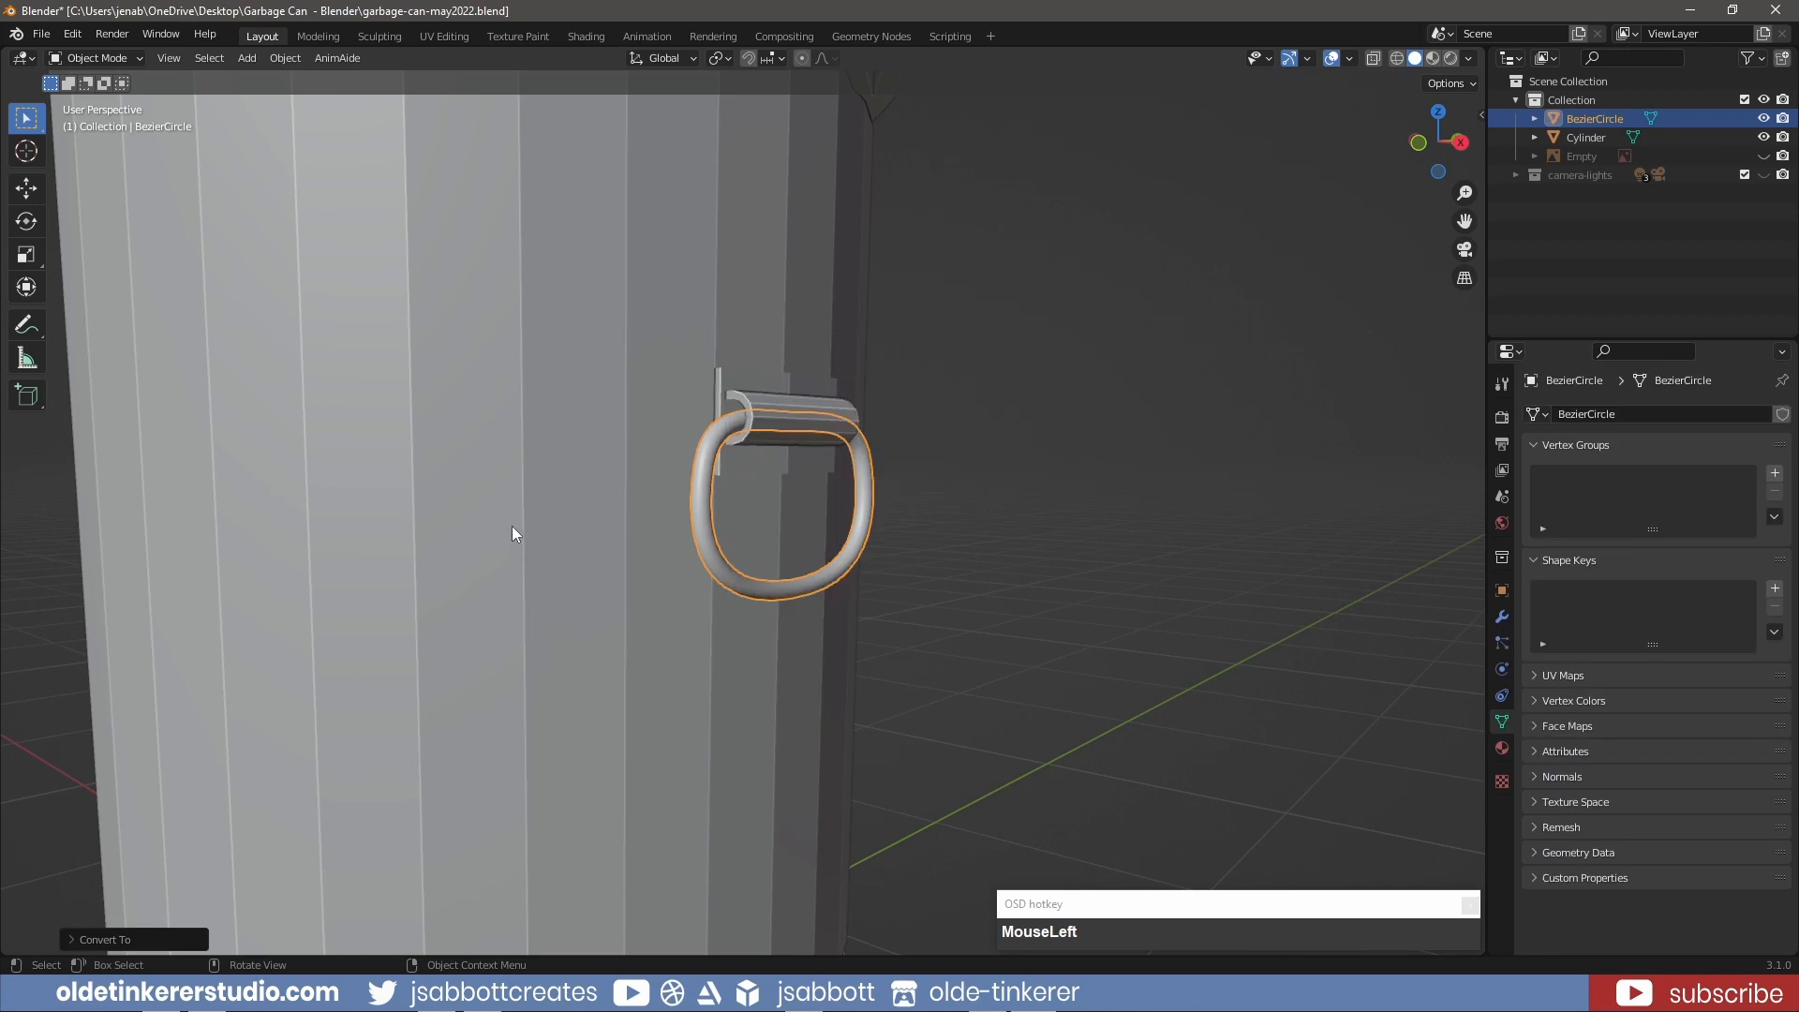
shift+click(571, 501)
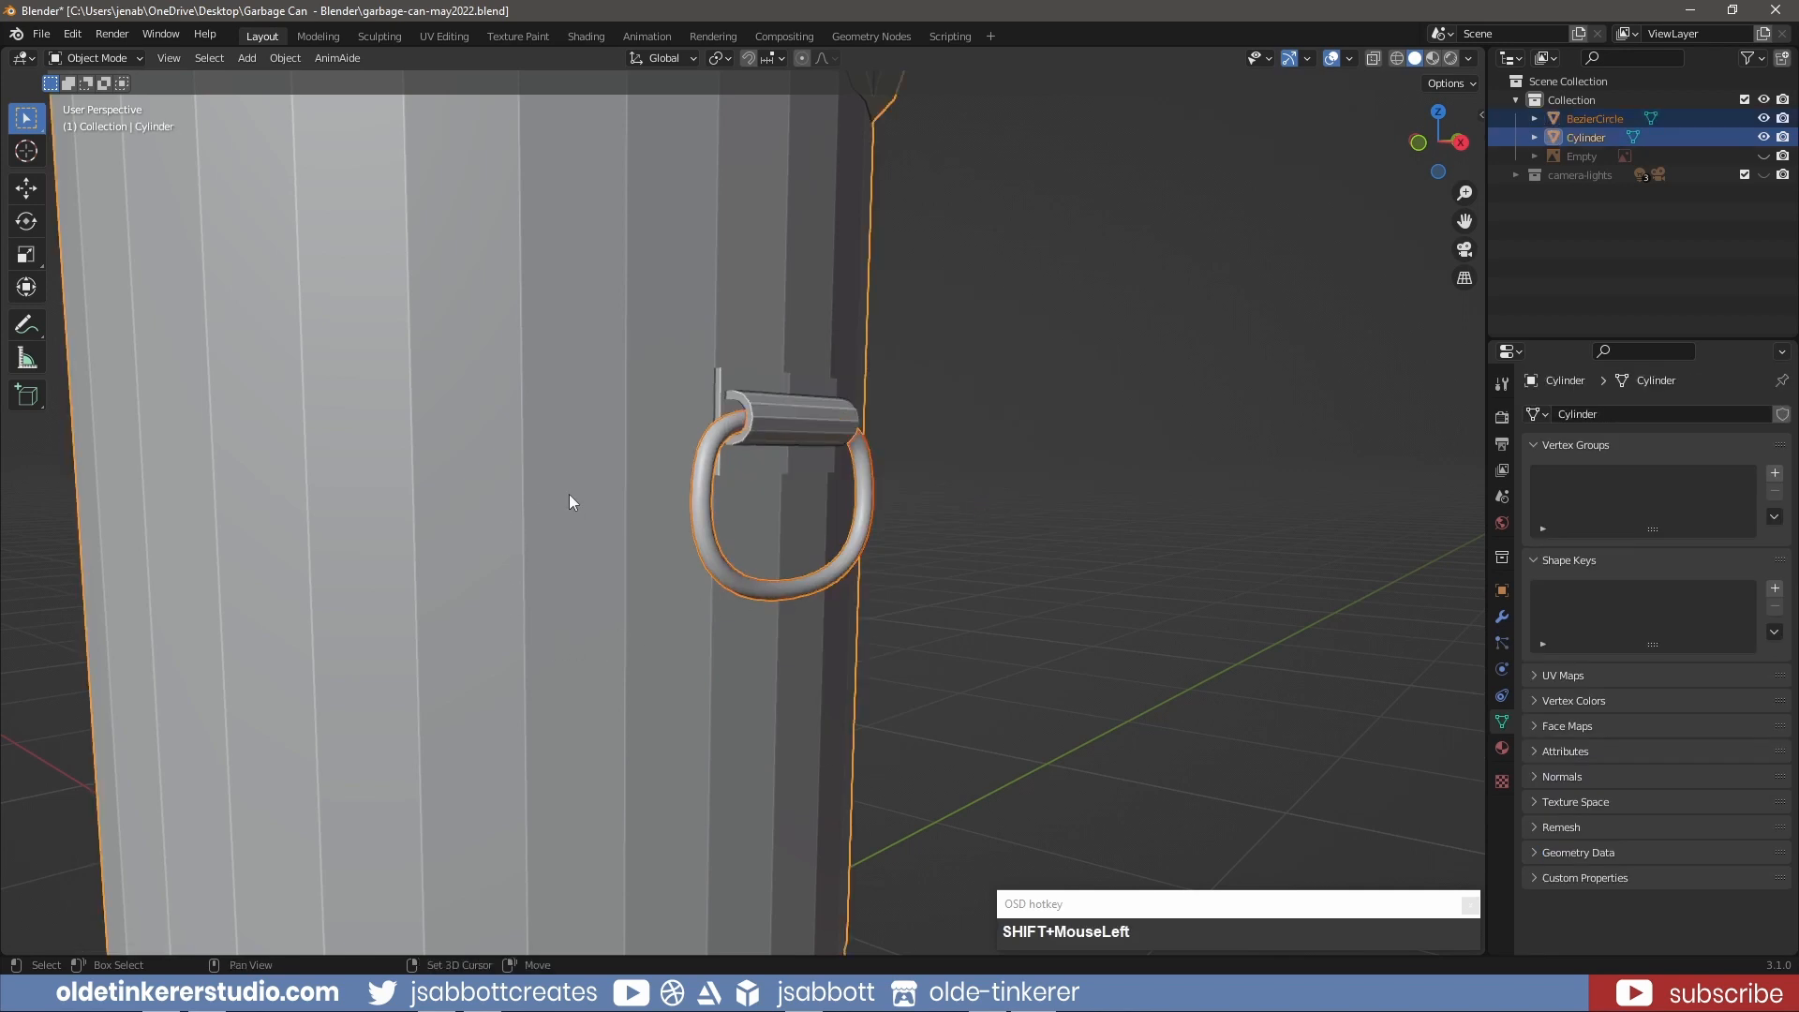
key(ctrl+j)
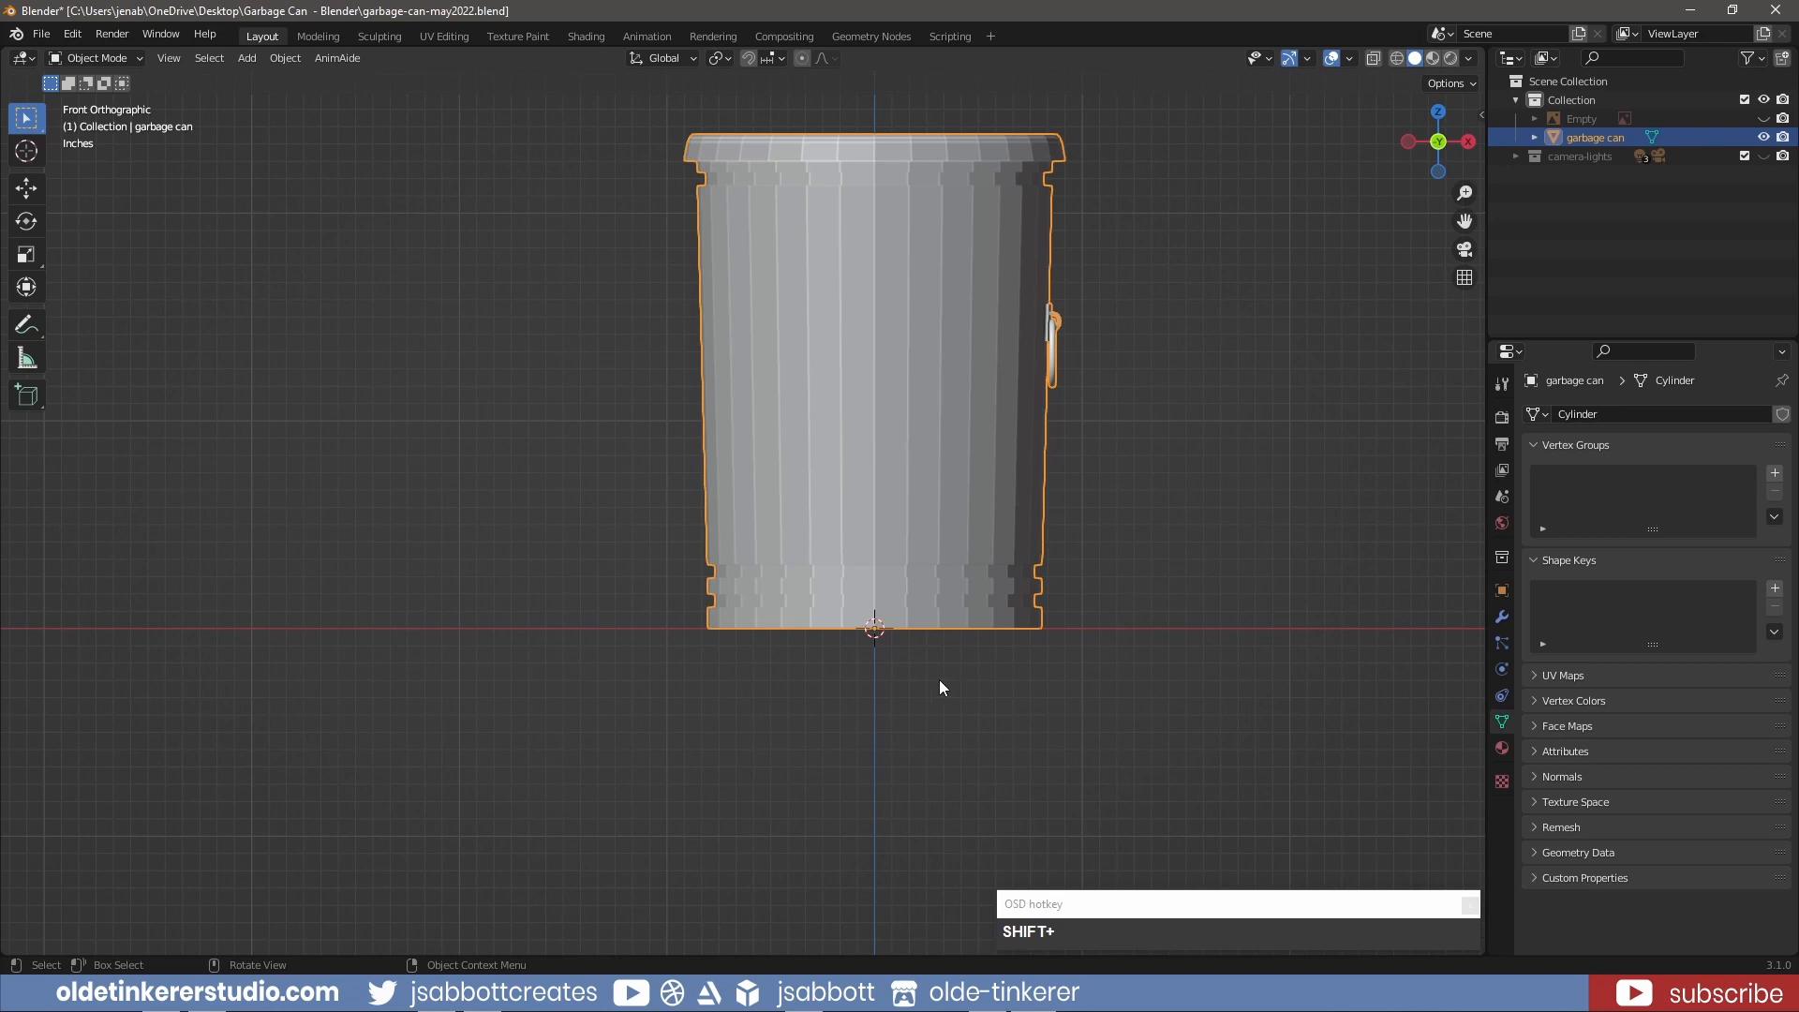
- Select all faces on the can's negative X half in wireframe display, delete them and return to solid shading
key(Tab)
shift+middle_drag(1196, 293, 1154, 421)
click(1397, 58)
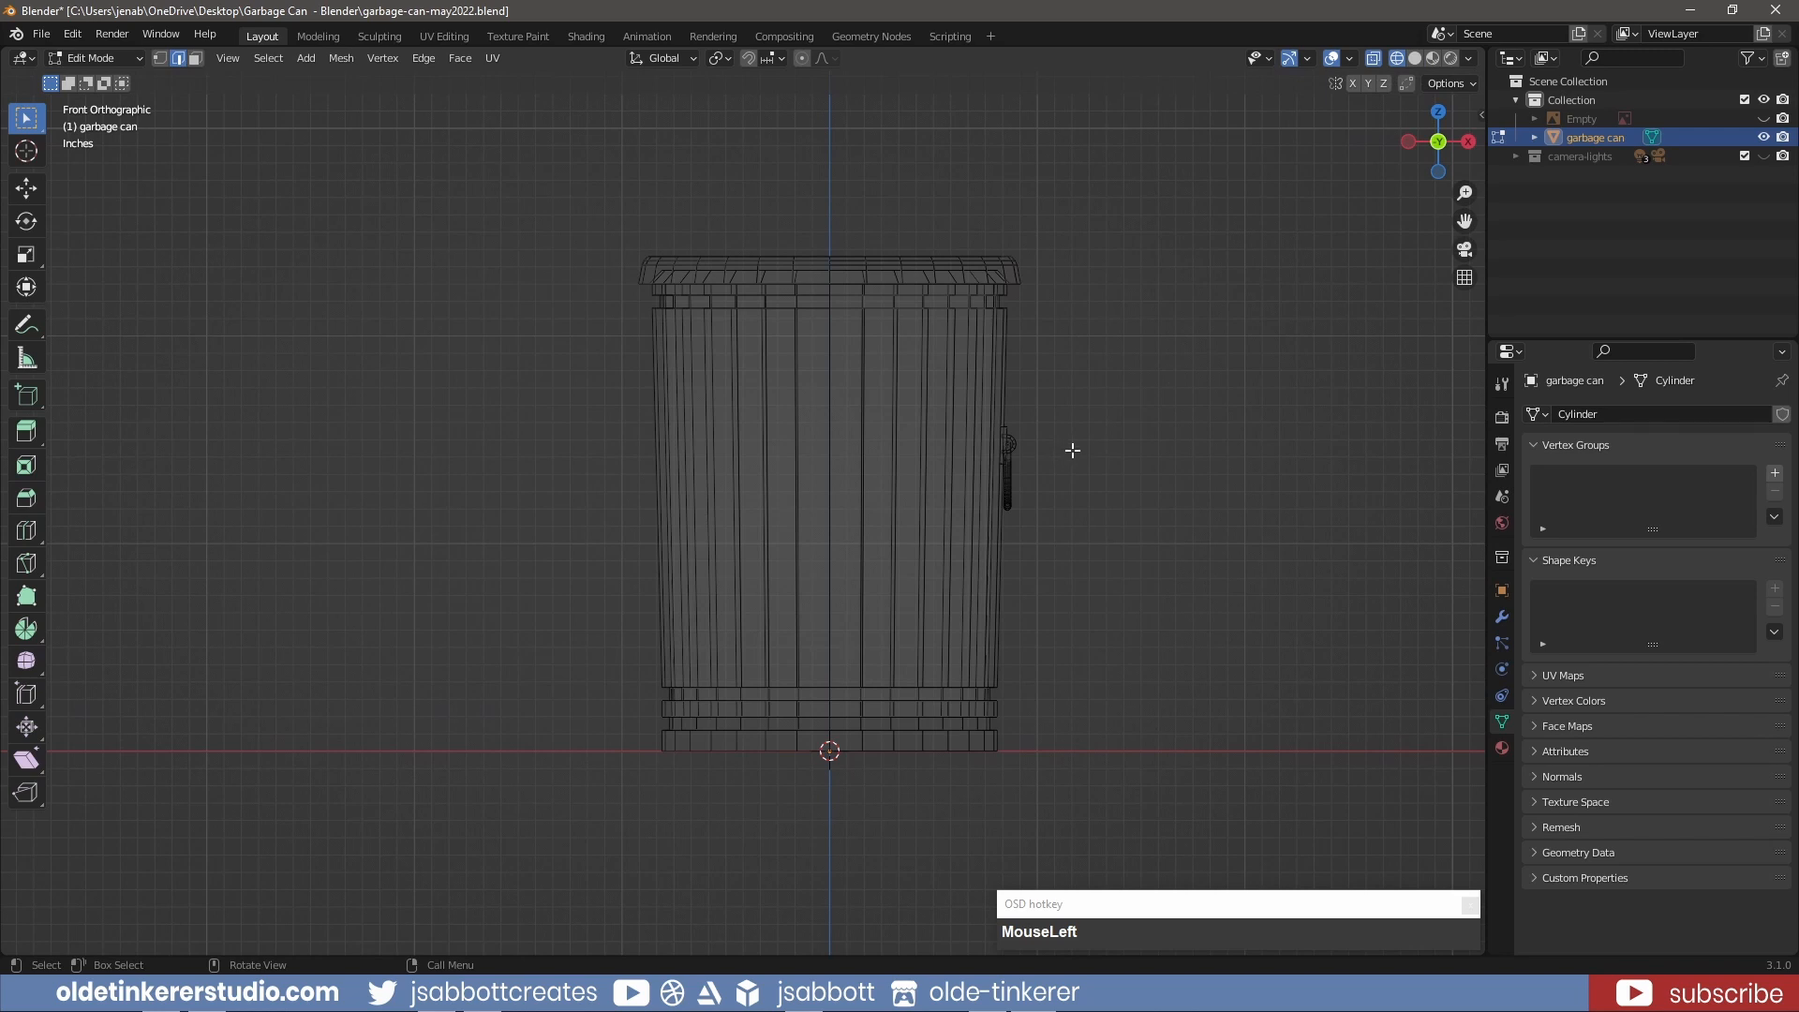
key(3)
drag(576, 178, 835, 828)
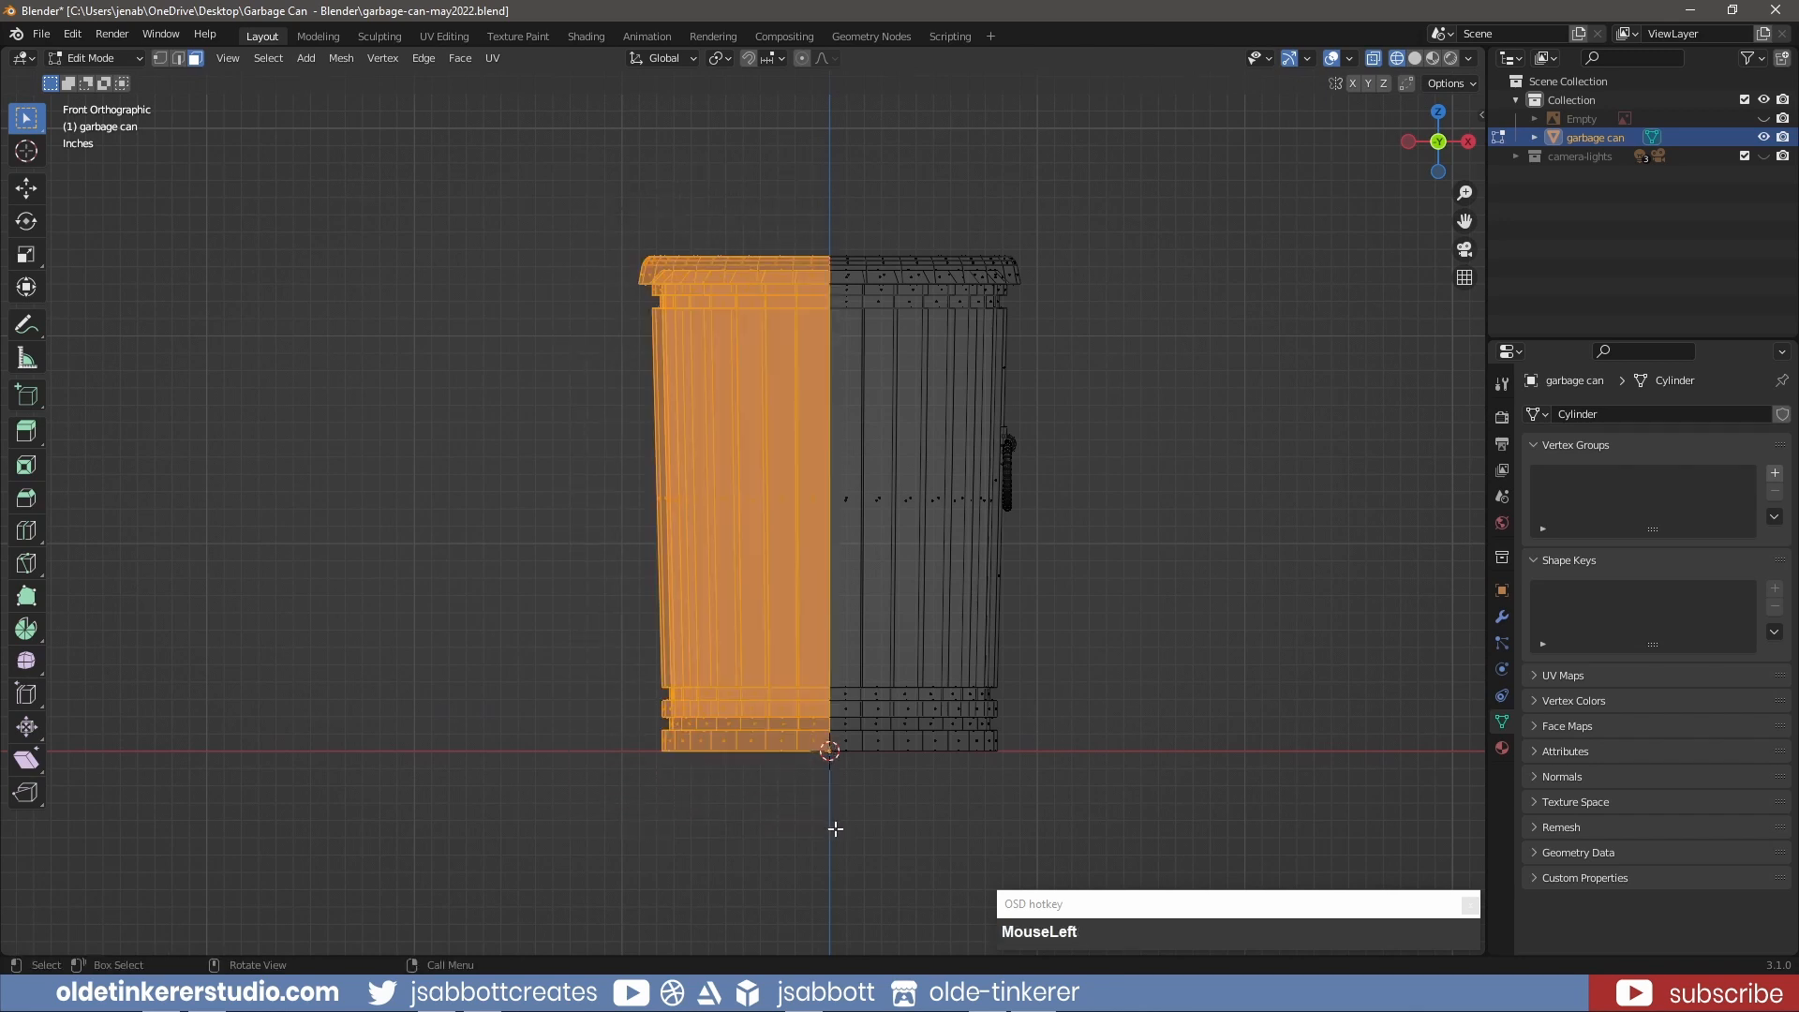
key(x)
click(774, 774)
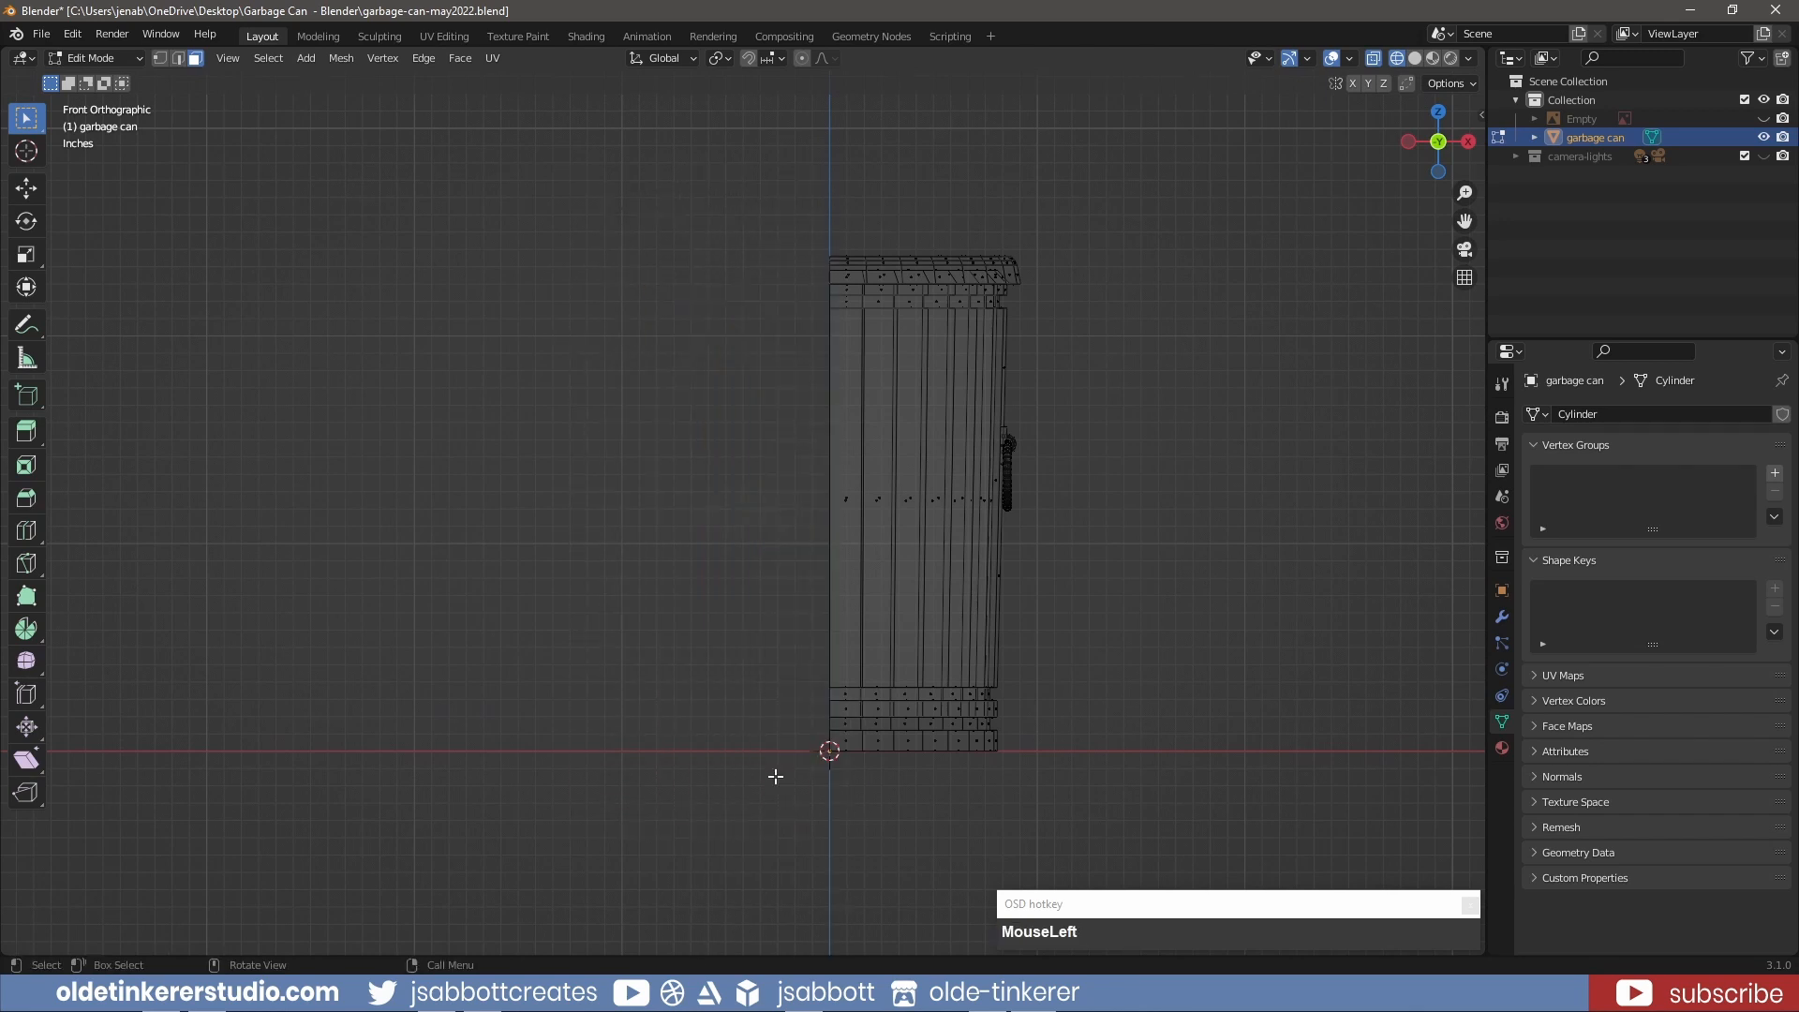
click(1416, 58)
key(KP_1)
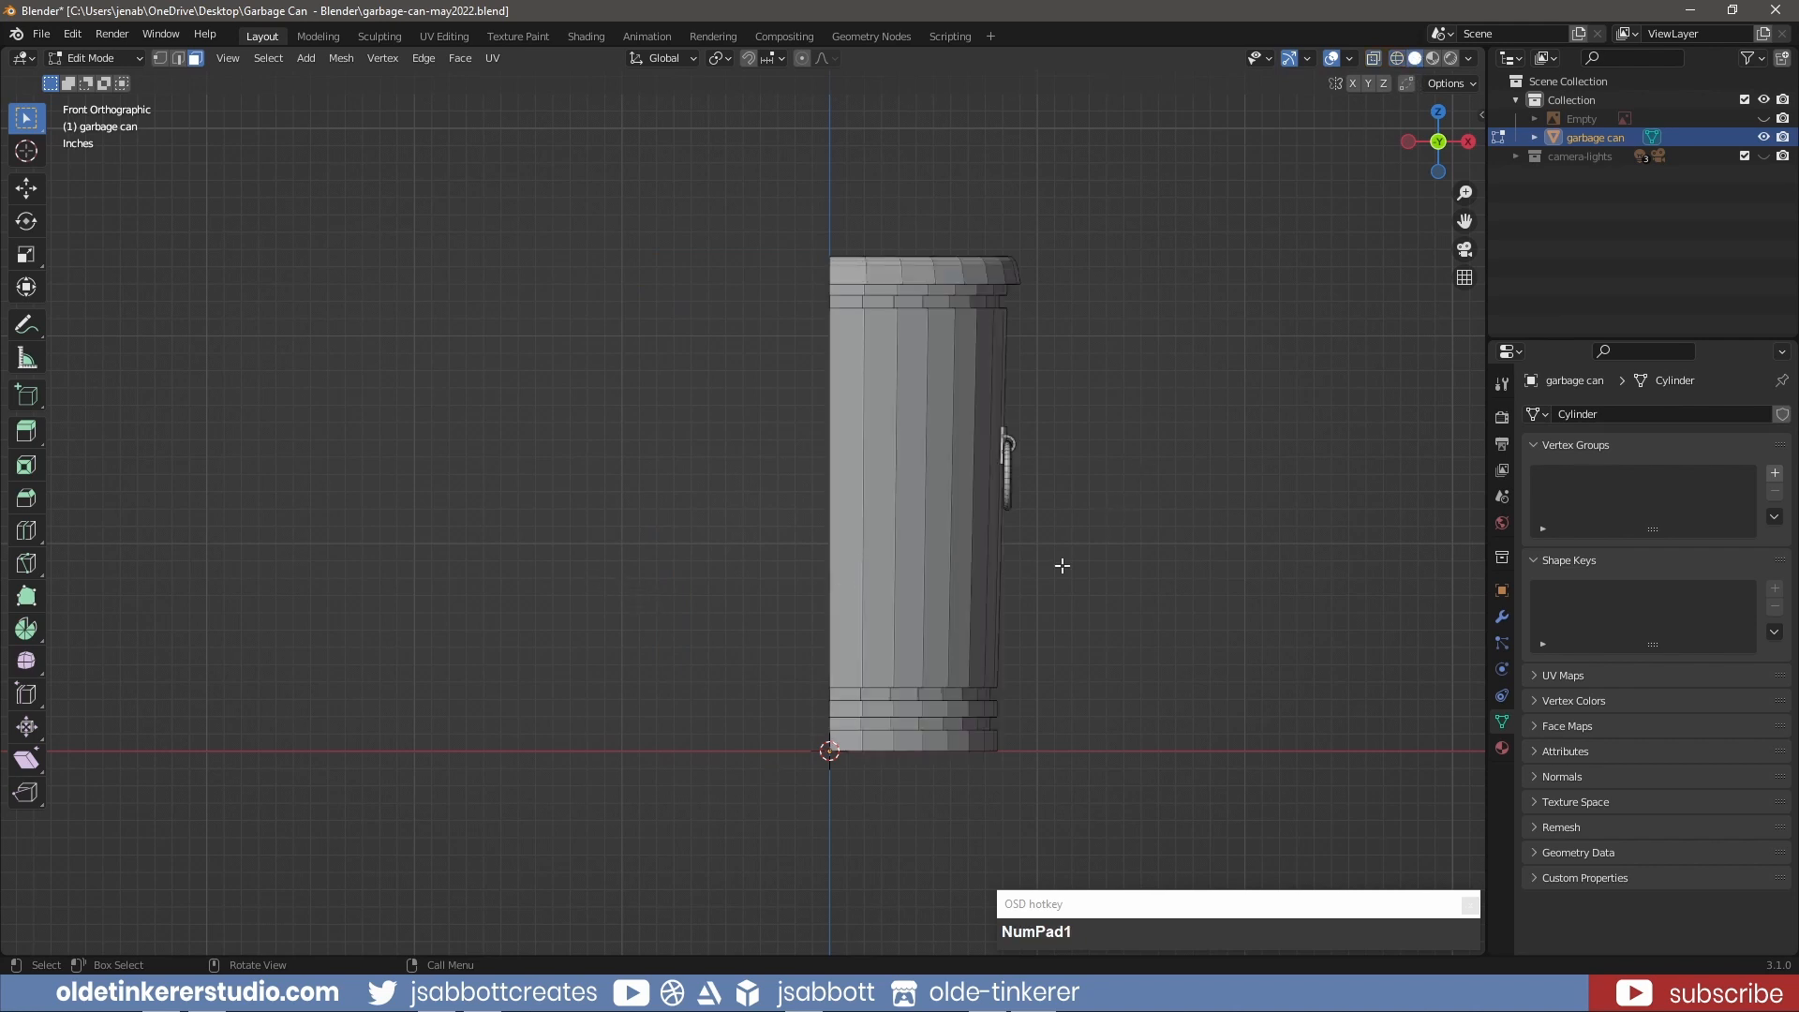
- Select the whole remaining half of the can and add a Mirror modifier across the X axis
key(a)
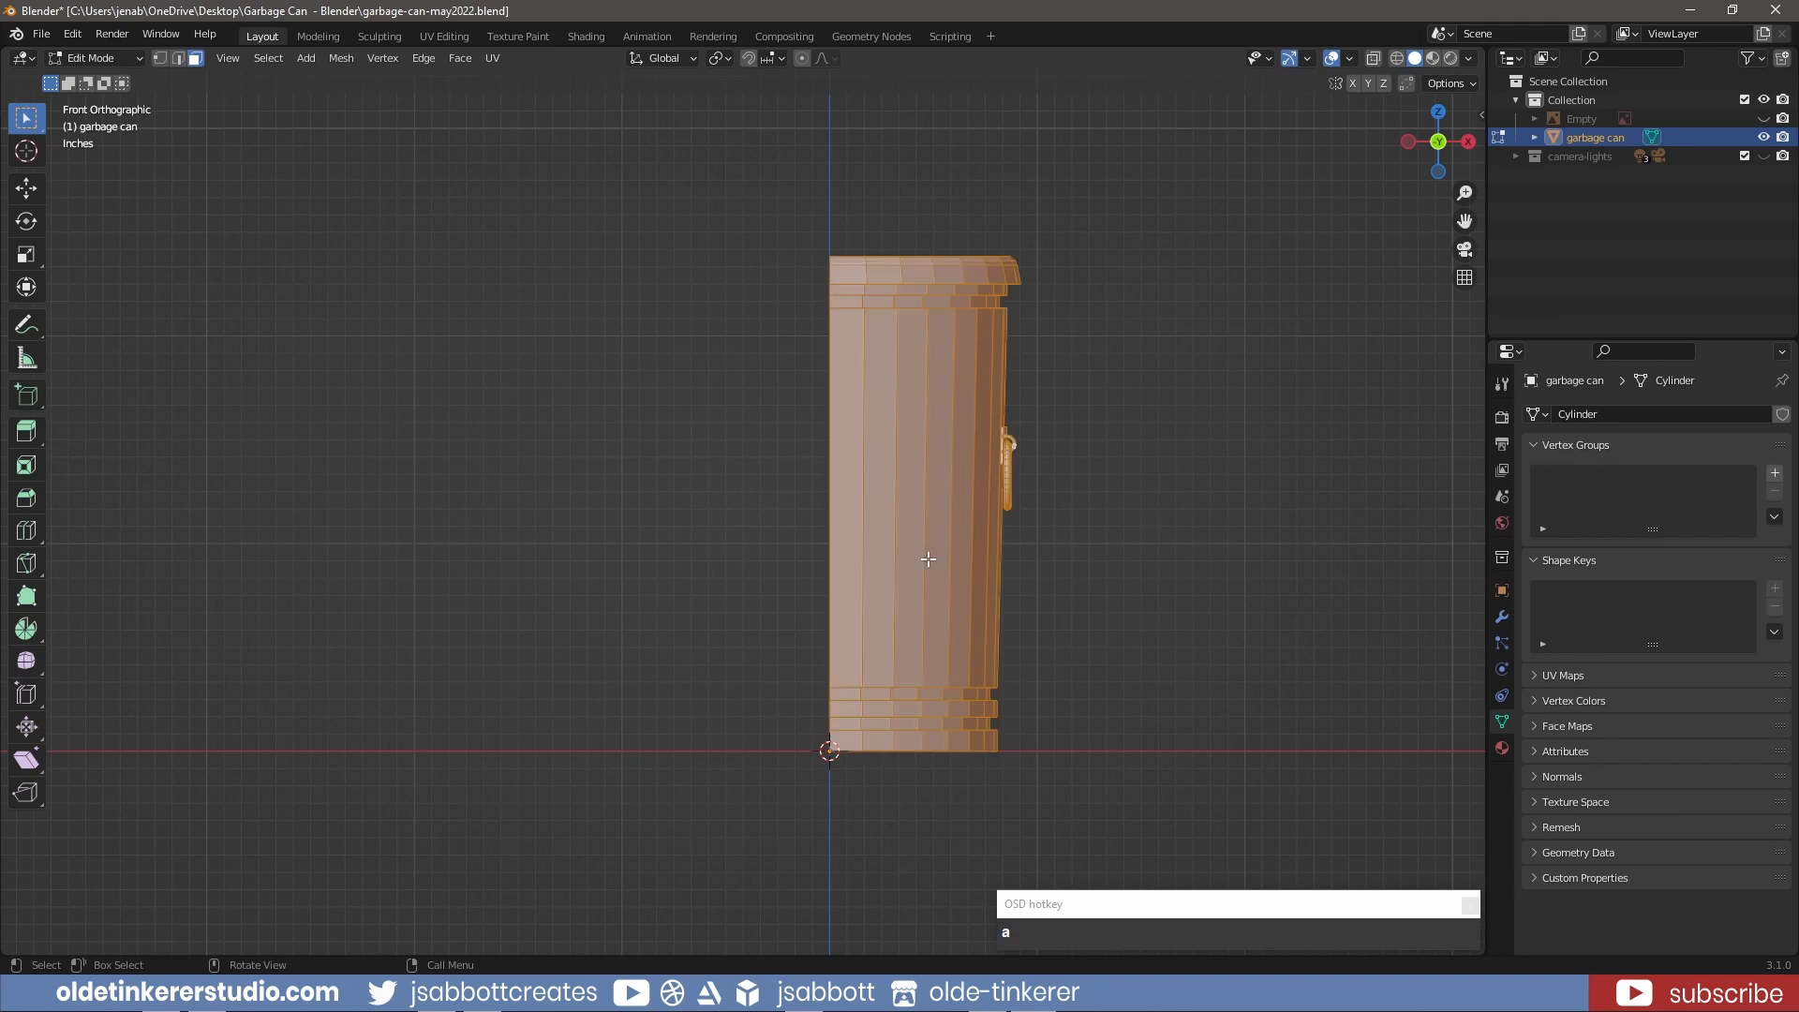
click(1502, 618)
click(1638, 415)
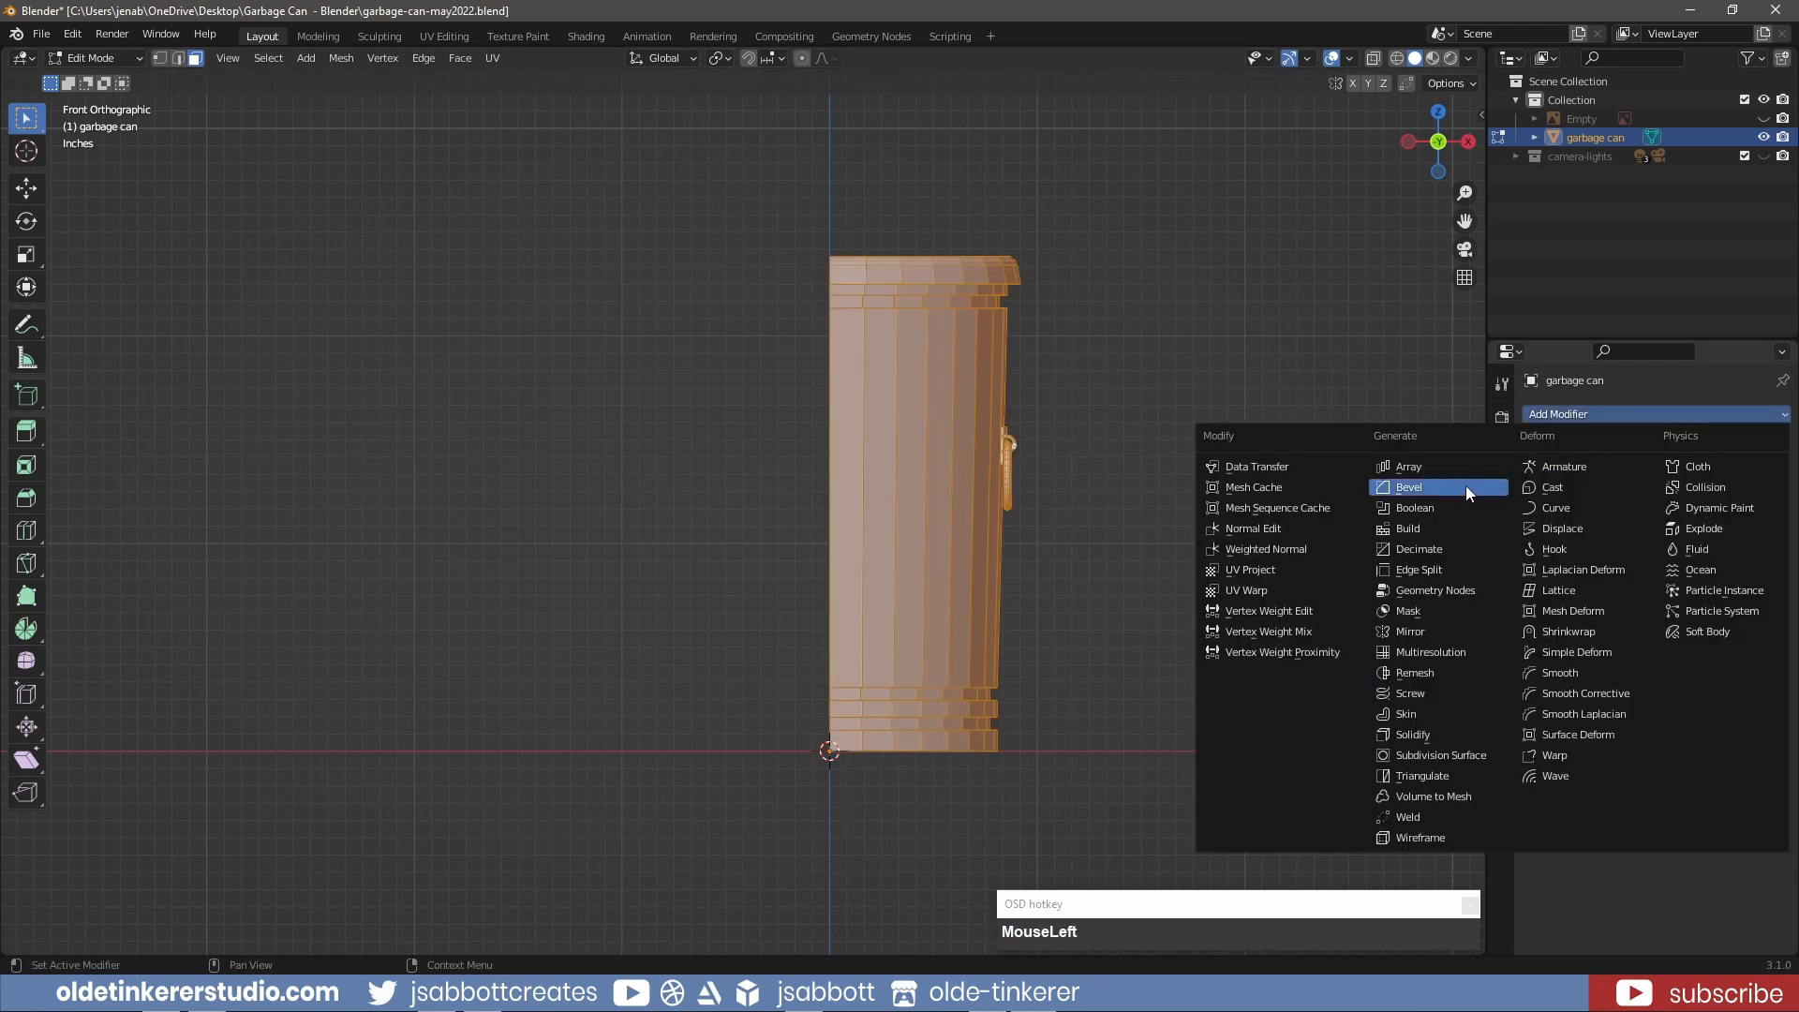
click(1433, 634)
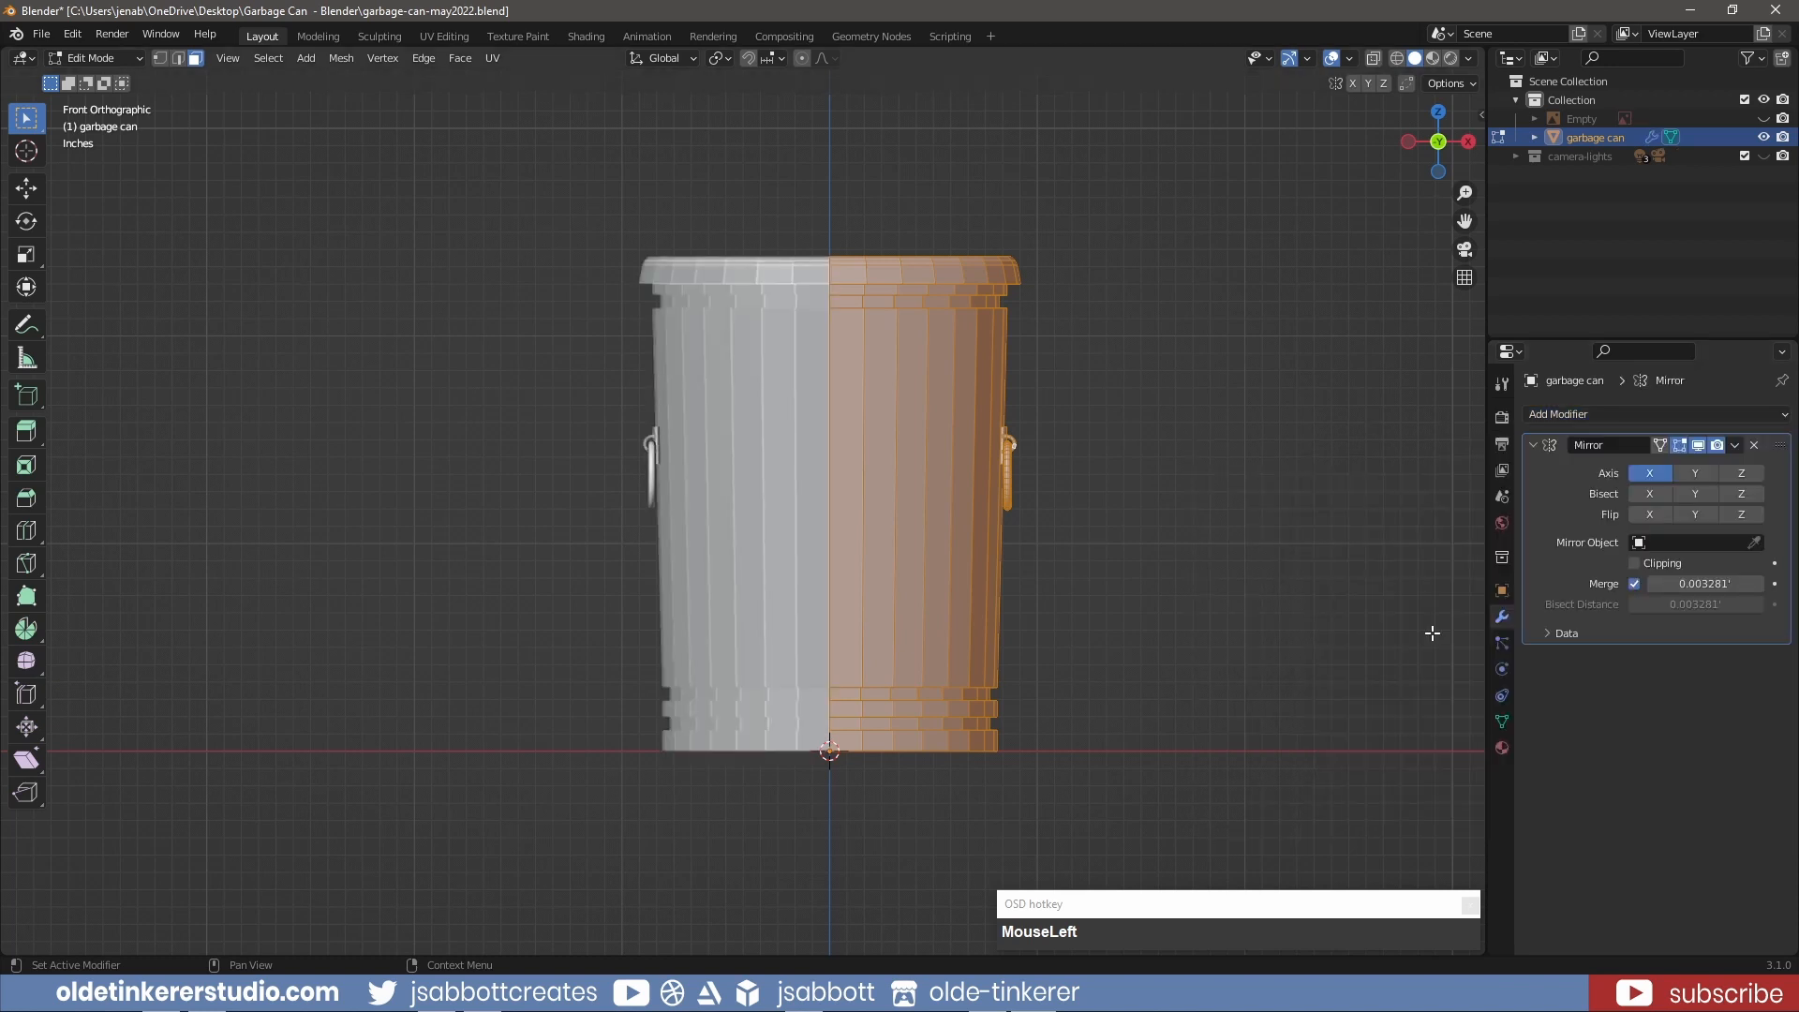
- Enable Clipping on the can's Mirror modifier, leave mesh editing and apply the modifier
click(1634, 564)
key(Tab)
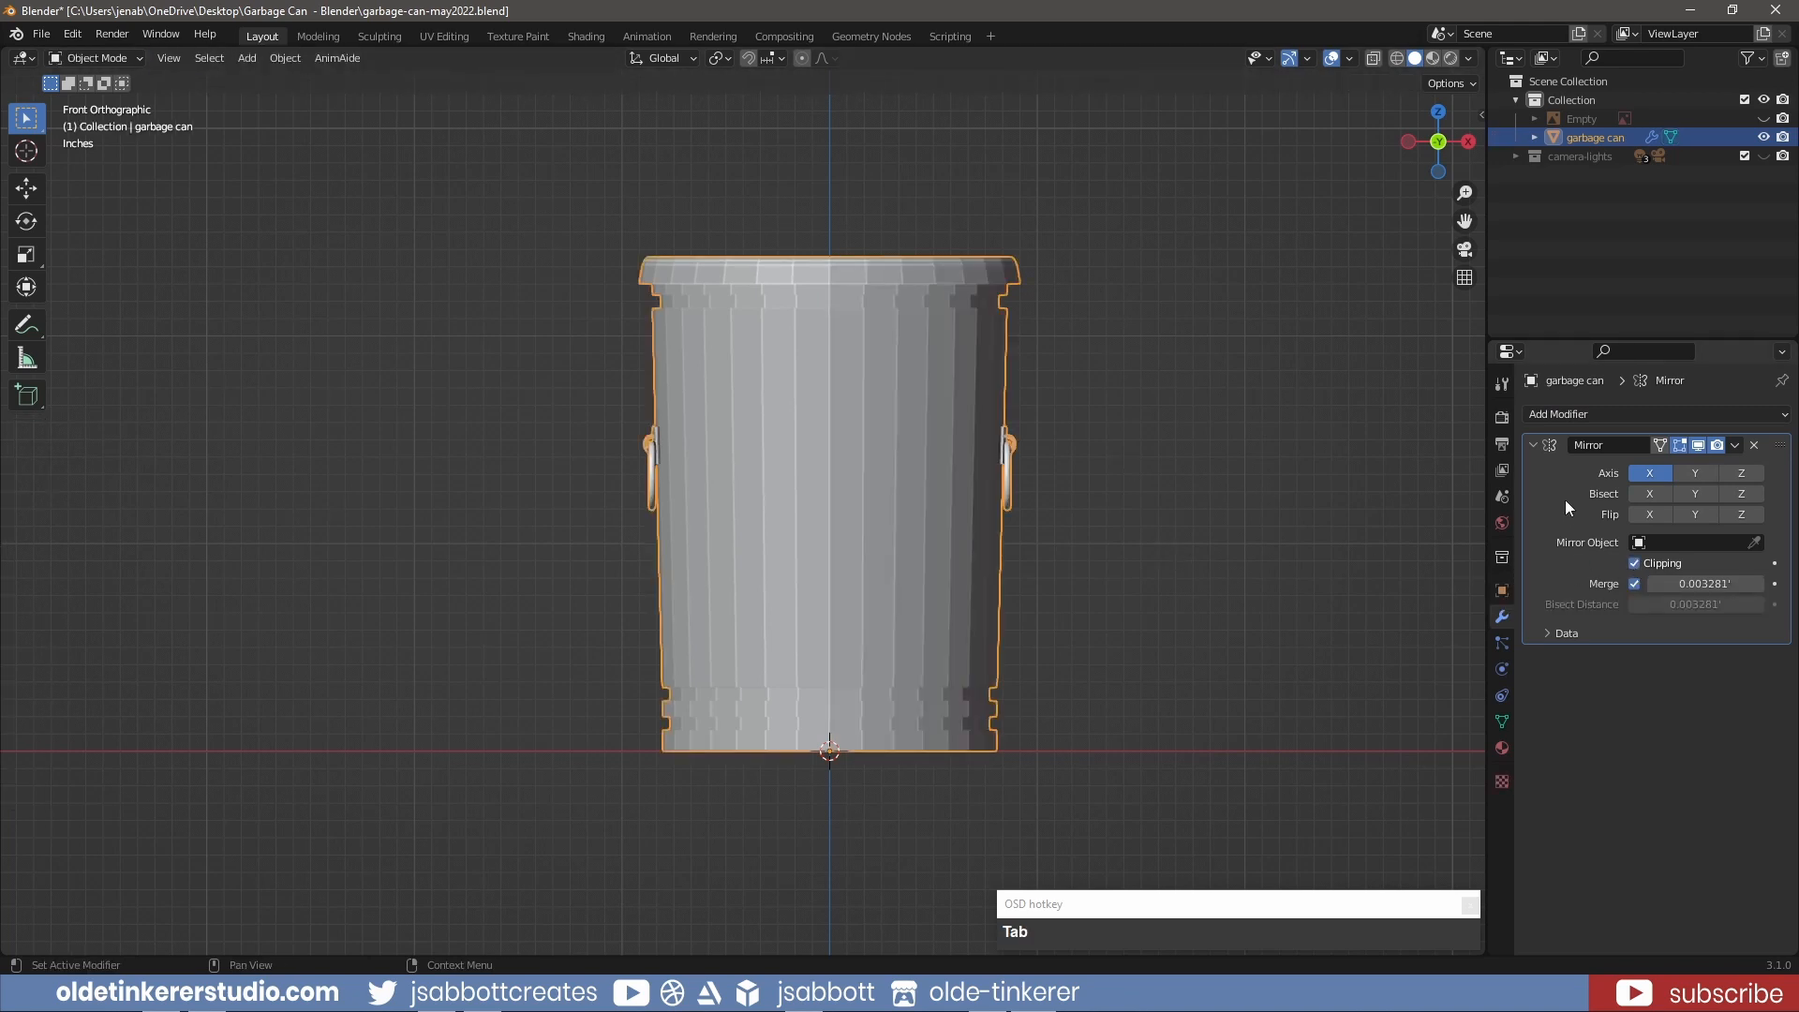
key(ctrl+a)
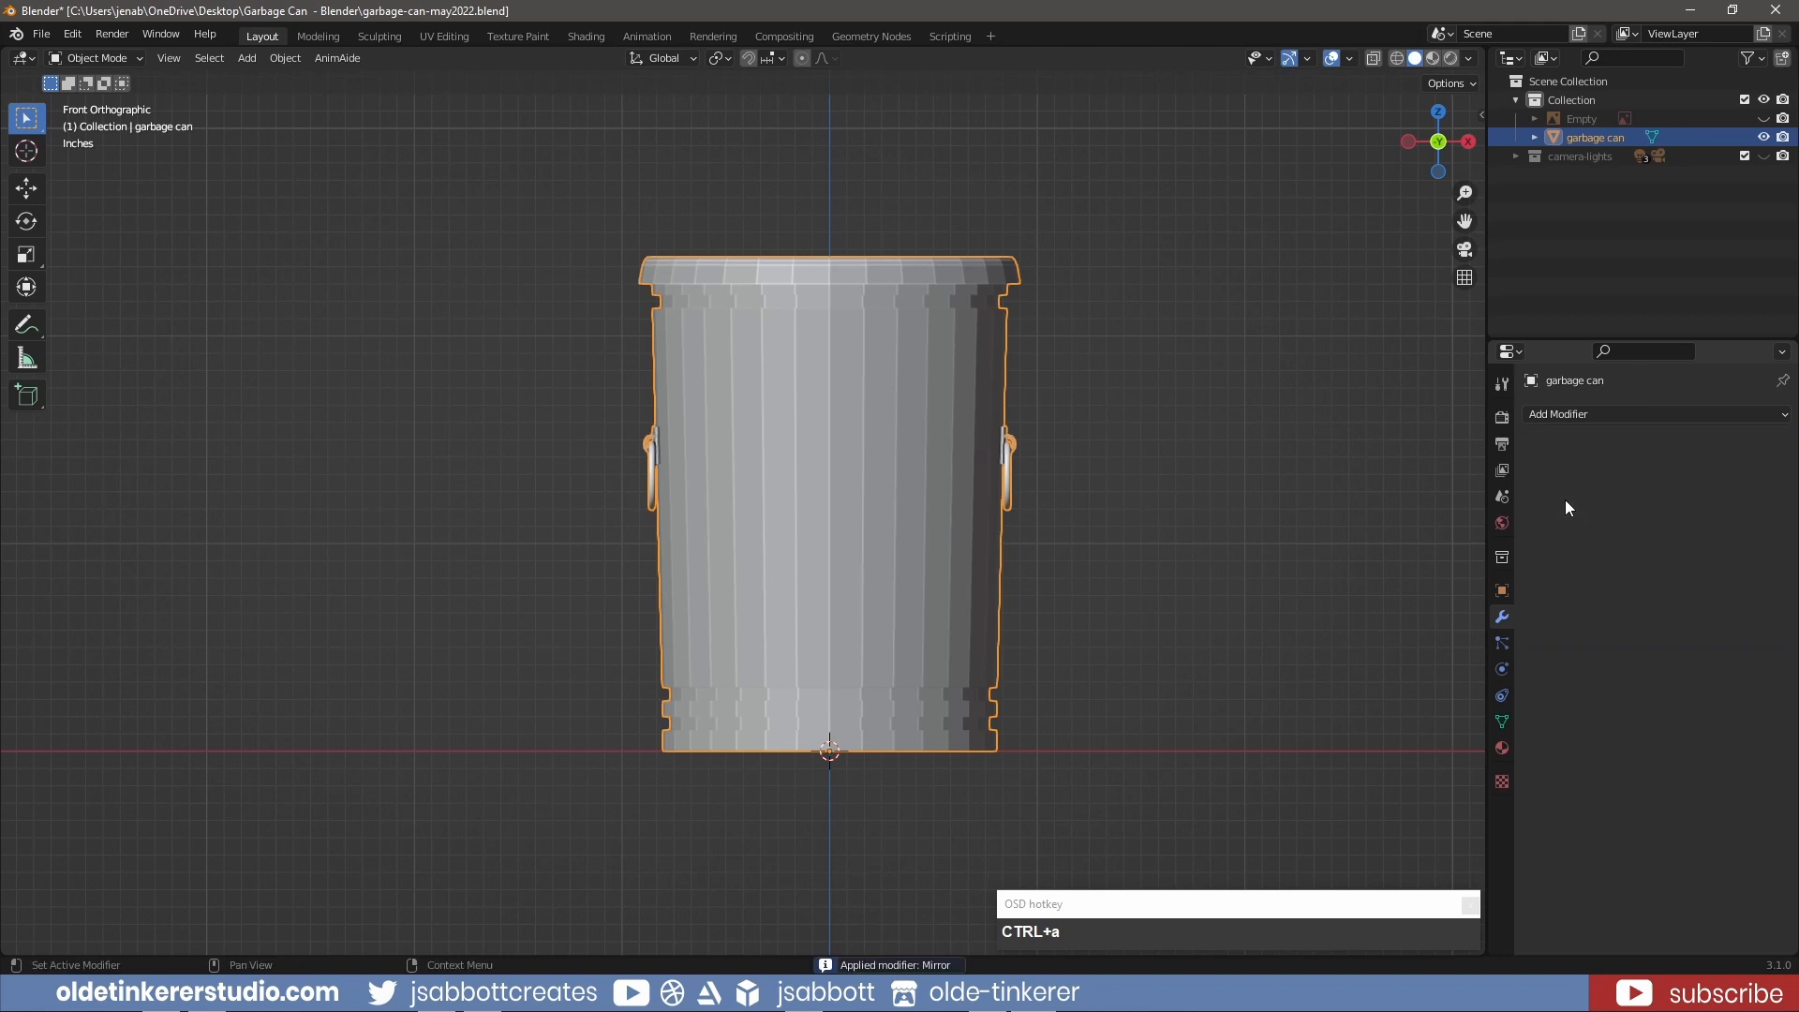
- In mesh editing, select only the positive X side handle ring with its complete bracket and mounting plate, leaving the can body unselected
key(Tab)
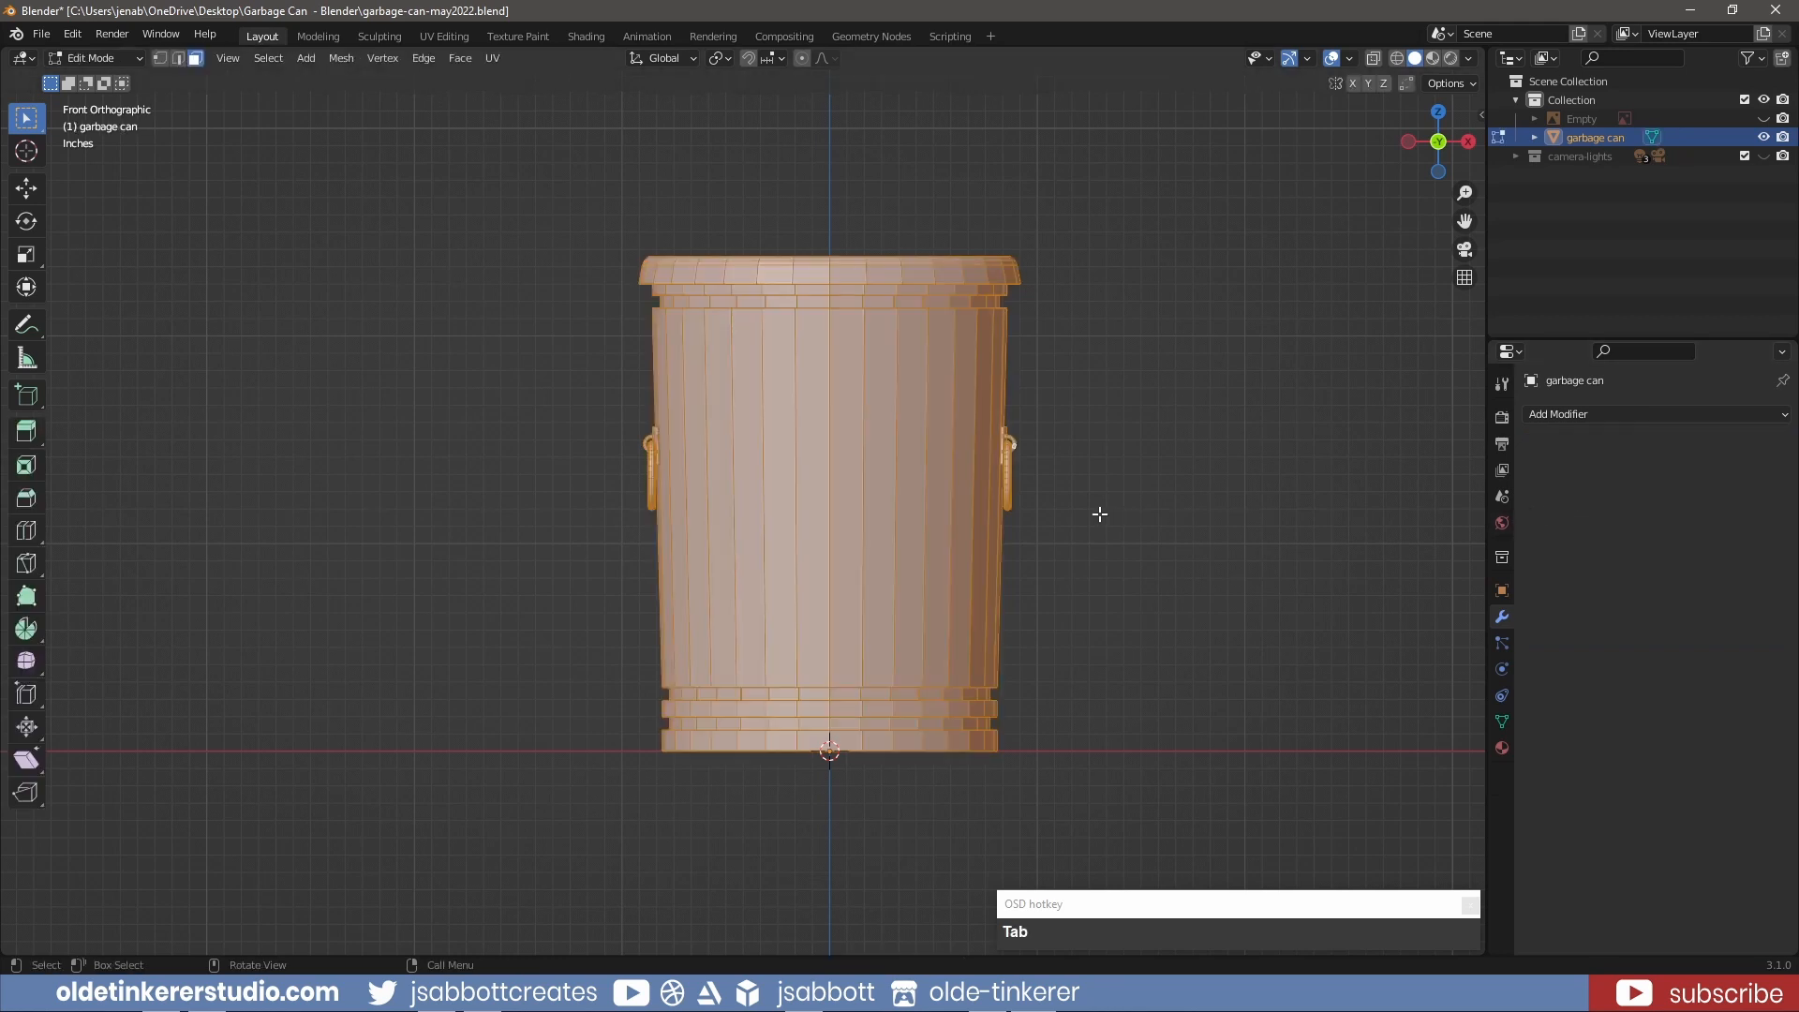
key(alt+a)
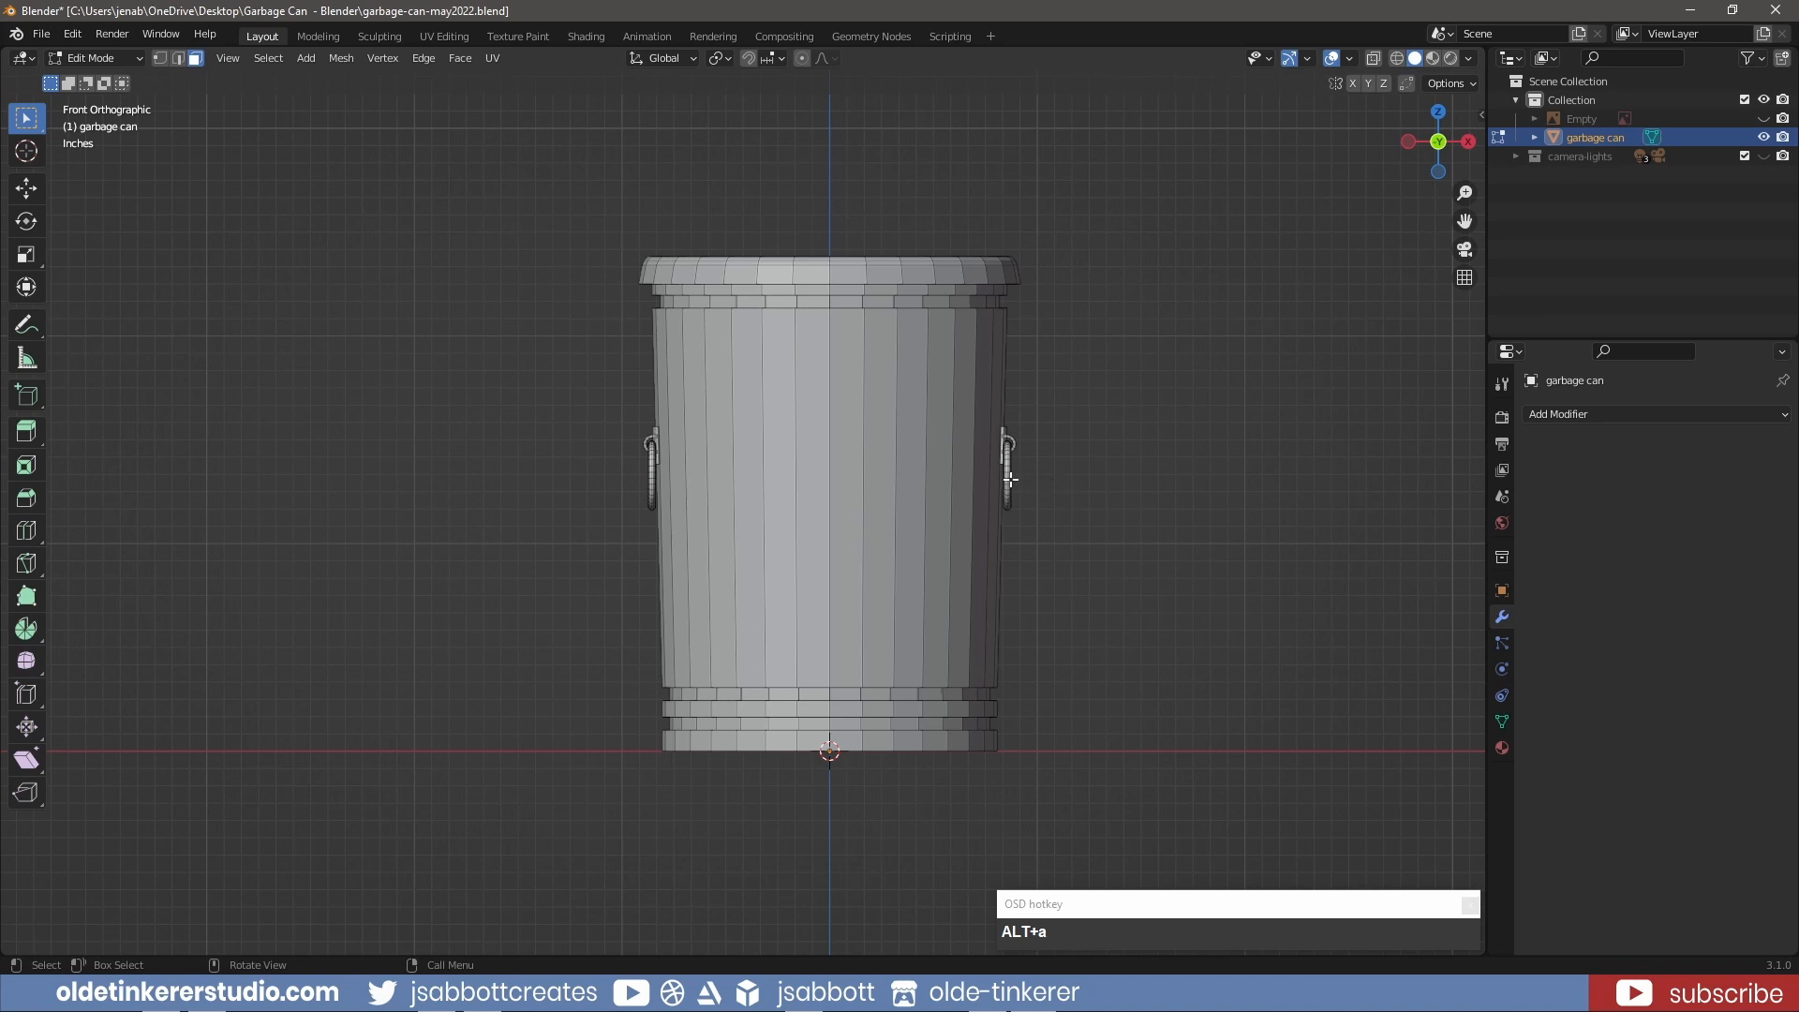
key(l)
key(l)
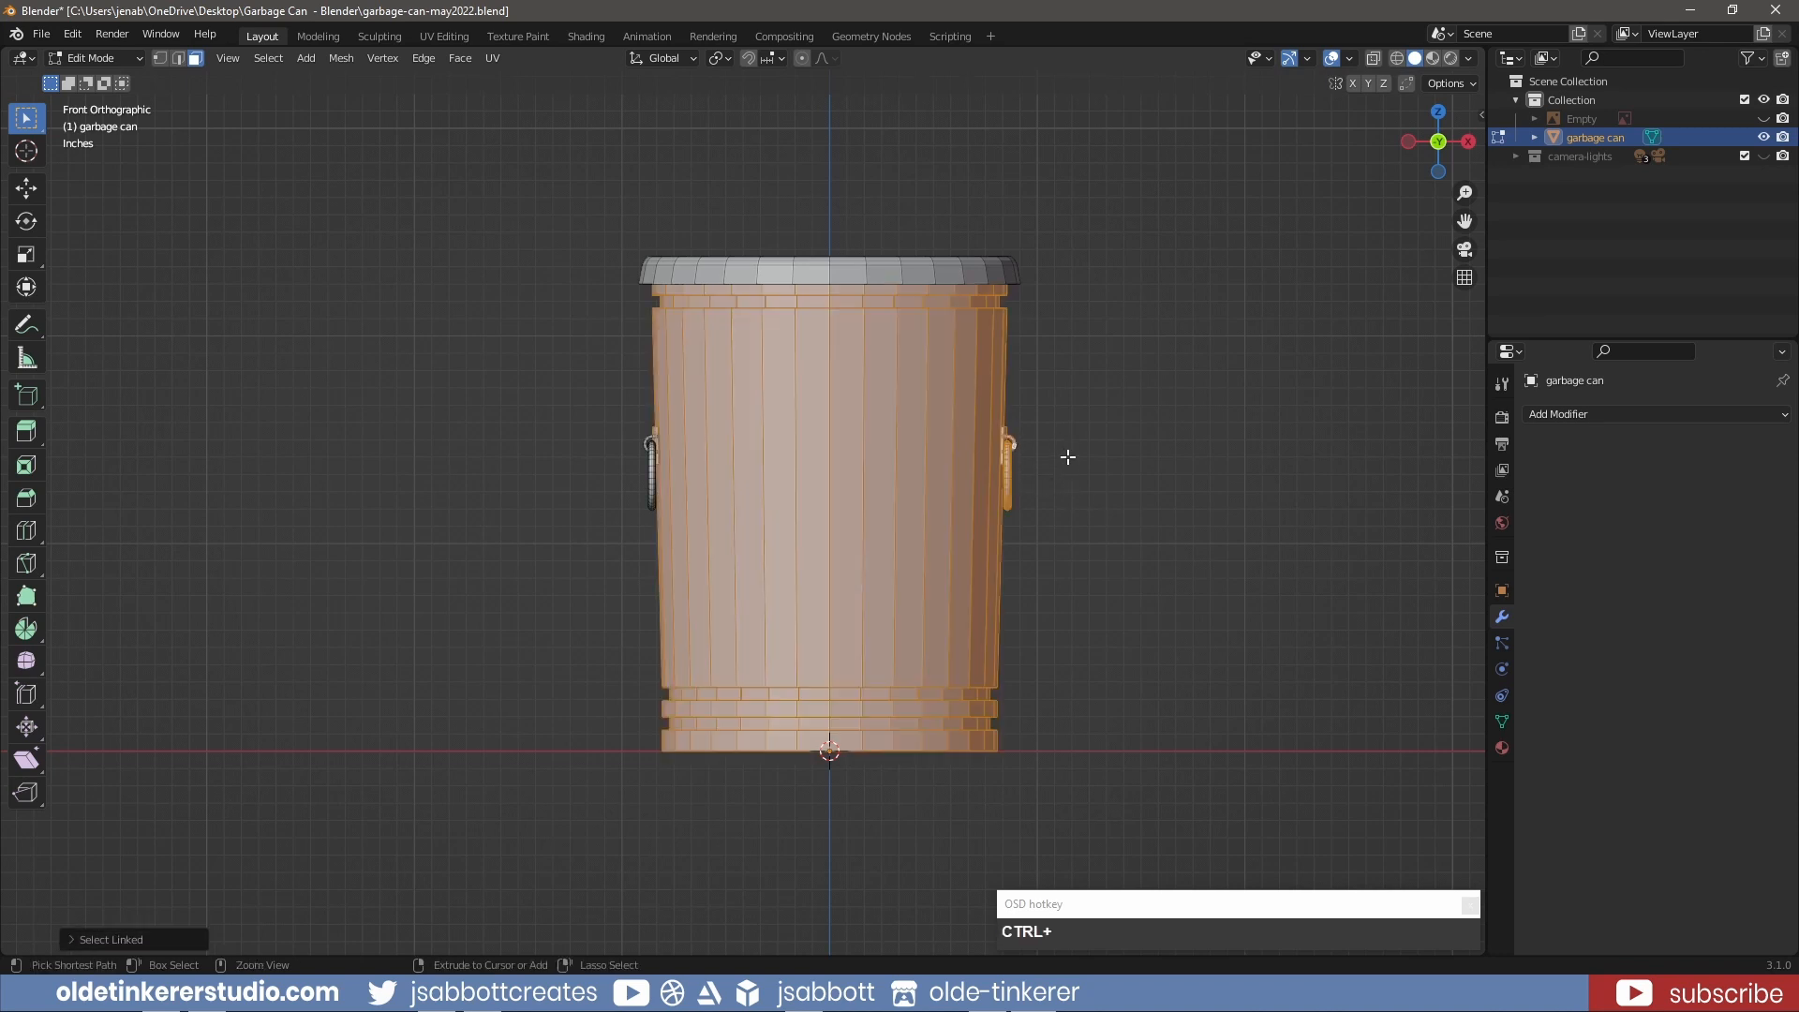
key(ctrl+z)
scroll(1098, 454, up, 5)
shift+middle_drag(1258, 365, 736, 649)
scroll(942, 633, up, 1)
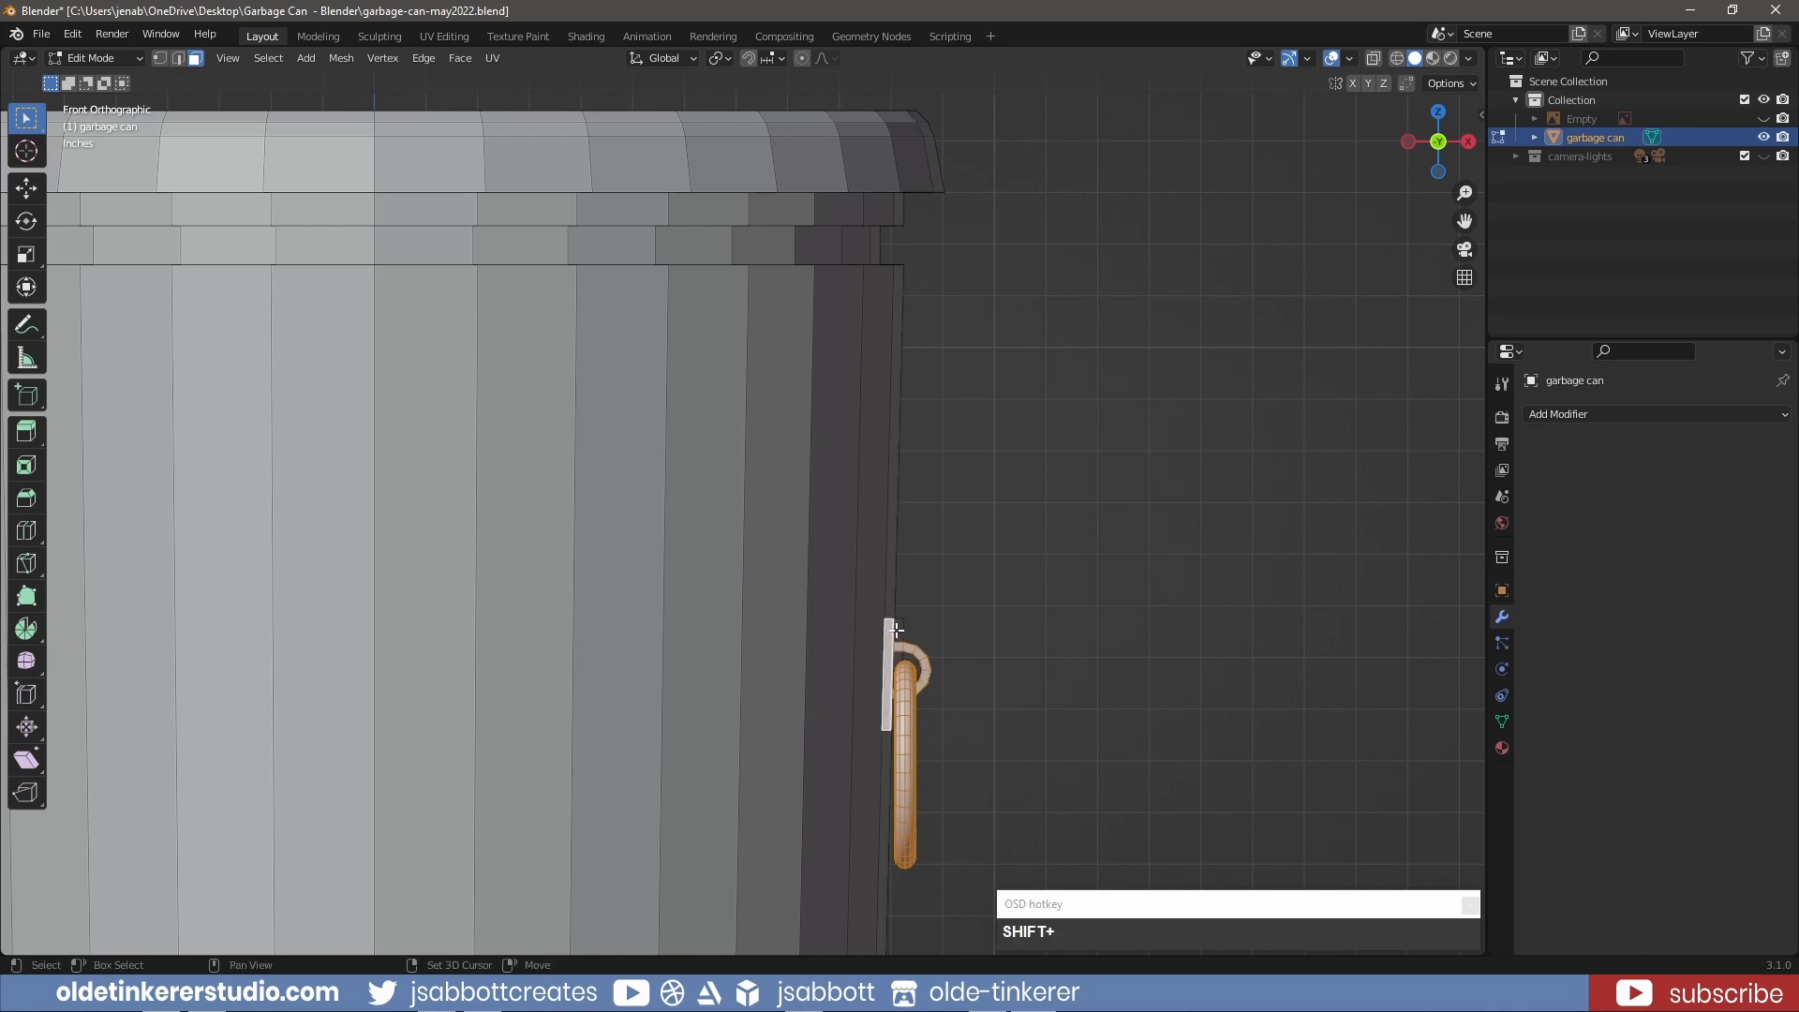
middle_drag(890, 626, 706, 619)
middle_drag(650, 677, 902, 676)
scroll(712, 647, down, 2)
- Duplicate the selected handle and rotate the copy 90° about the global Y axis so its mounting plate lies flat
key(KP_1)
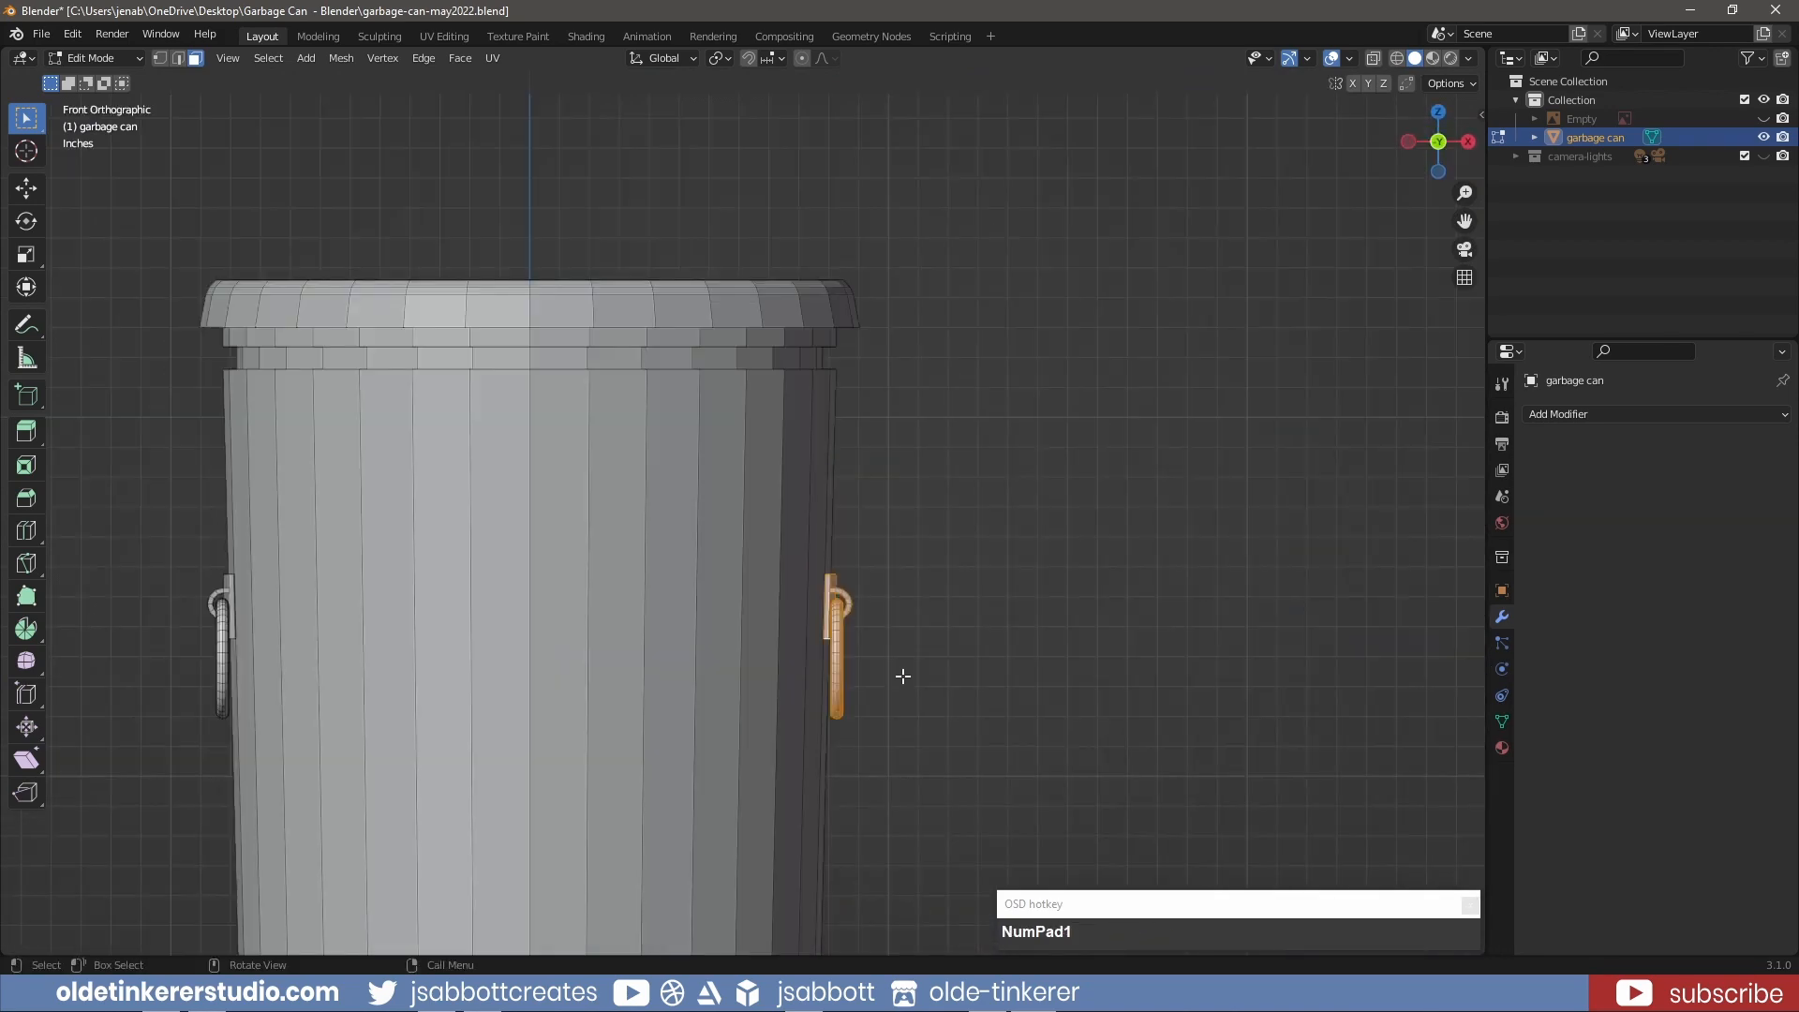
key(shift+d)
key(r)
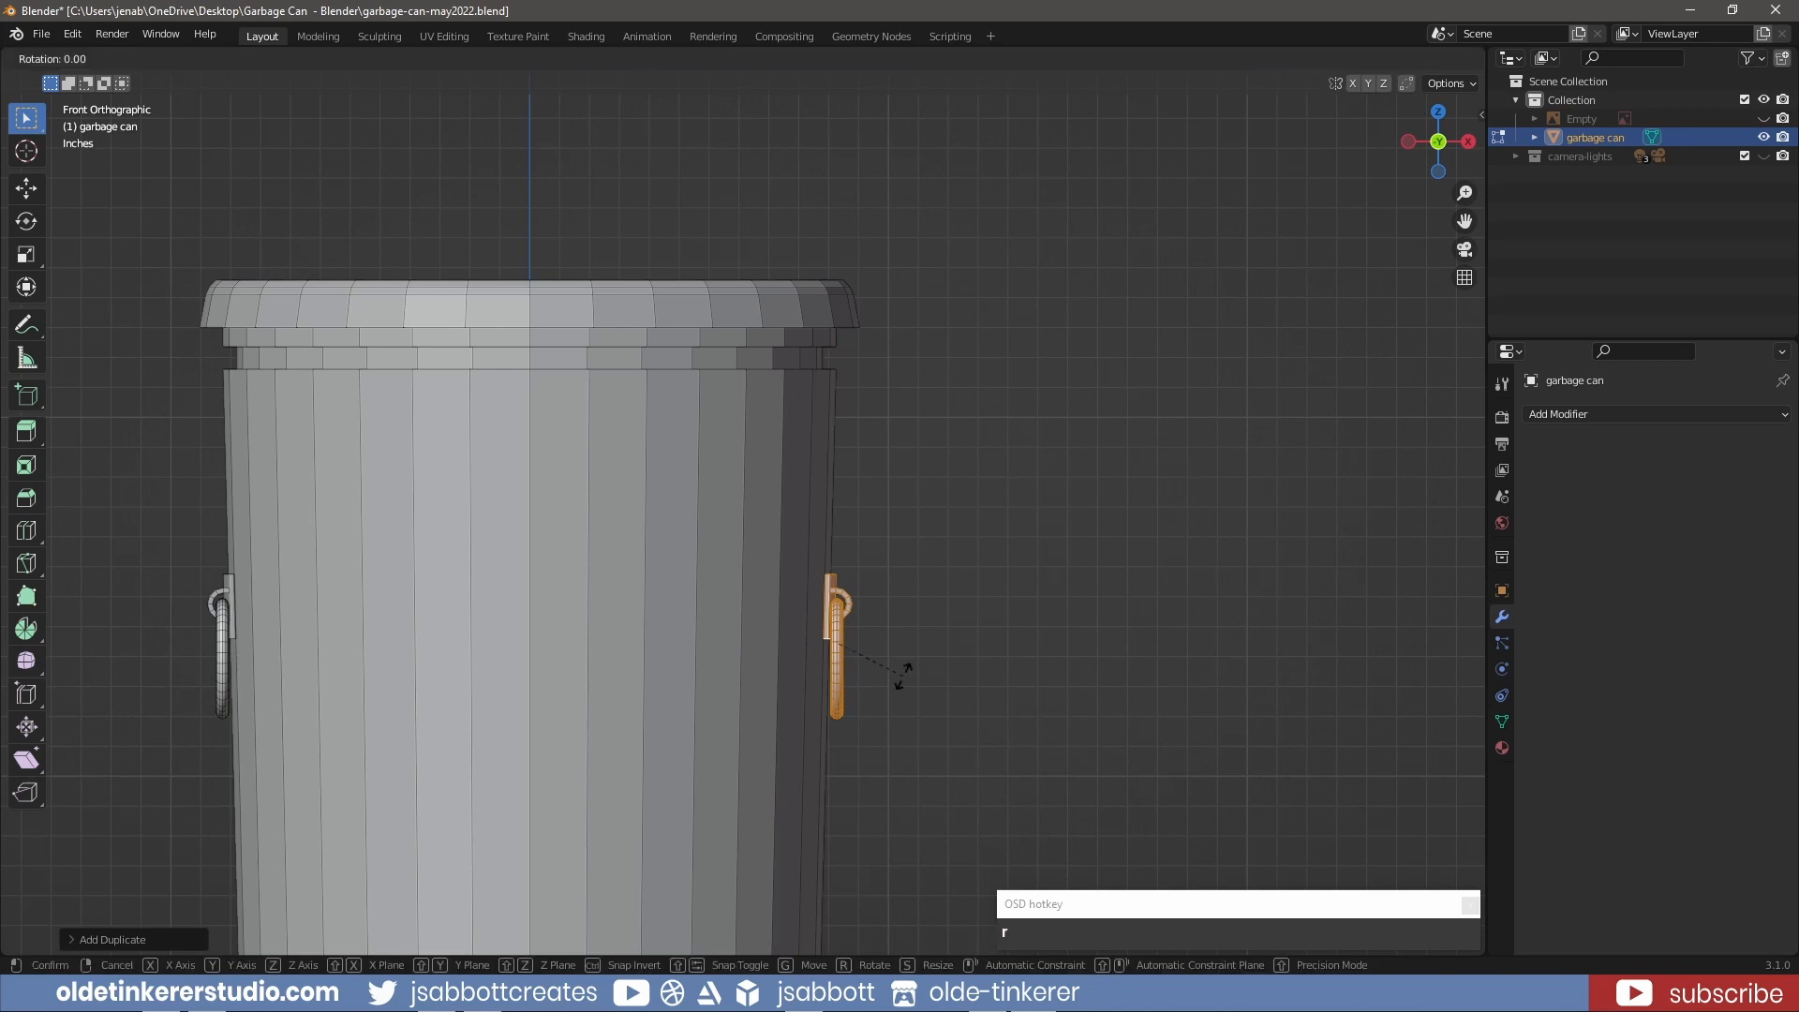
key(y)
key(KP_9)
key(KP_0)
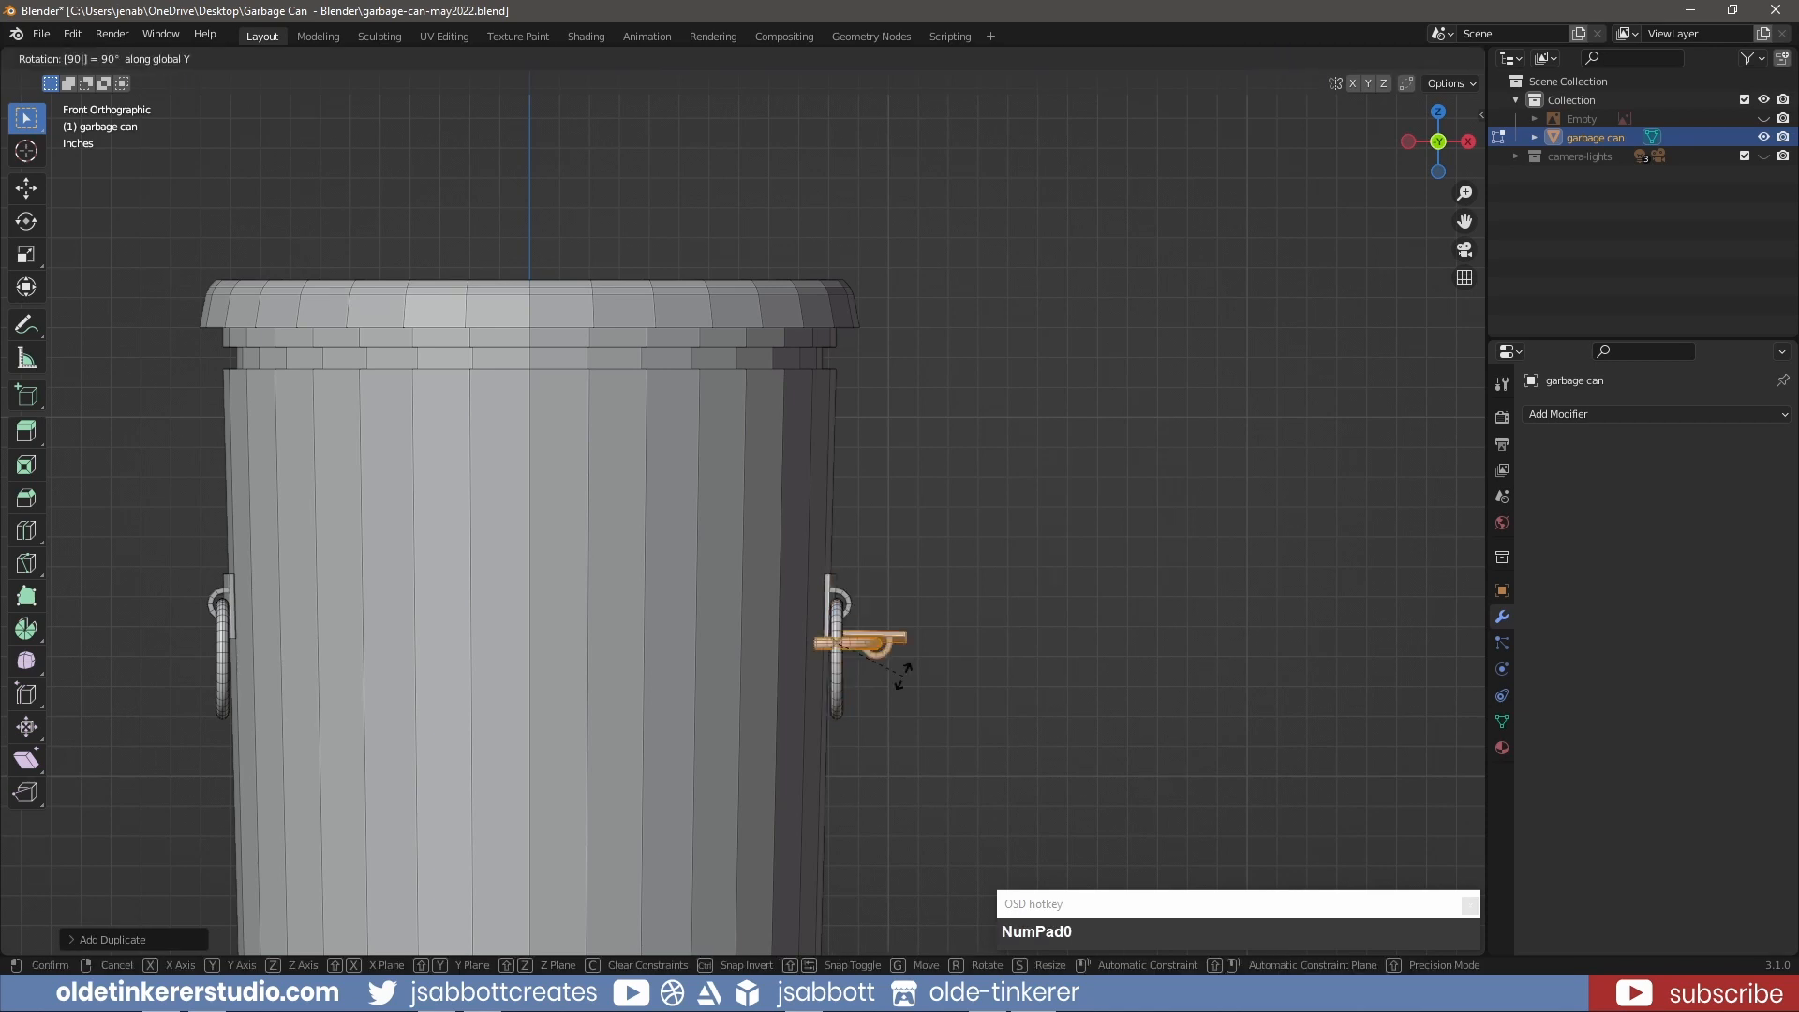
key(Return)
key(ctrl+z)
key(ctrl+shift+z)
- Raise the duplicated handle along Z to just above the lid and centre it on the lid in top view
key(g)
key(z)
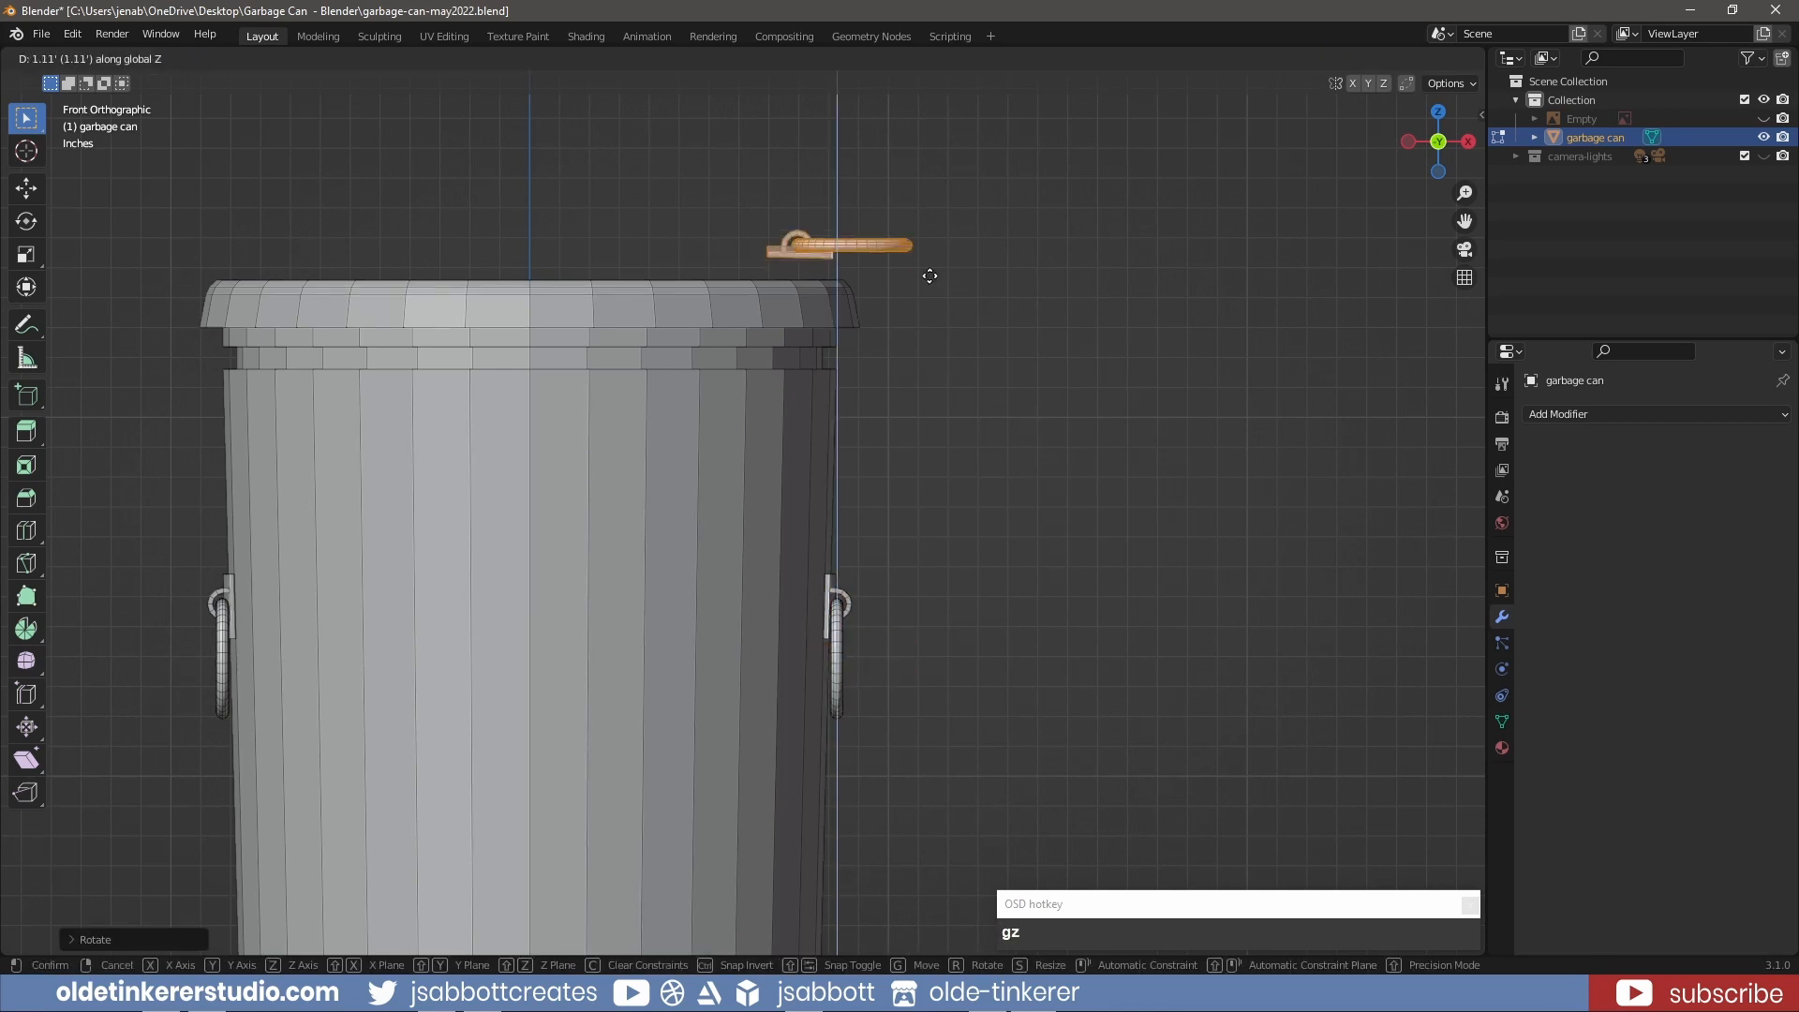
key(Return)
key(KP_7)
key(g)
click(976, 558)
key(shift+g)
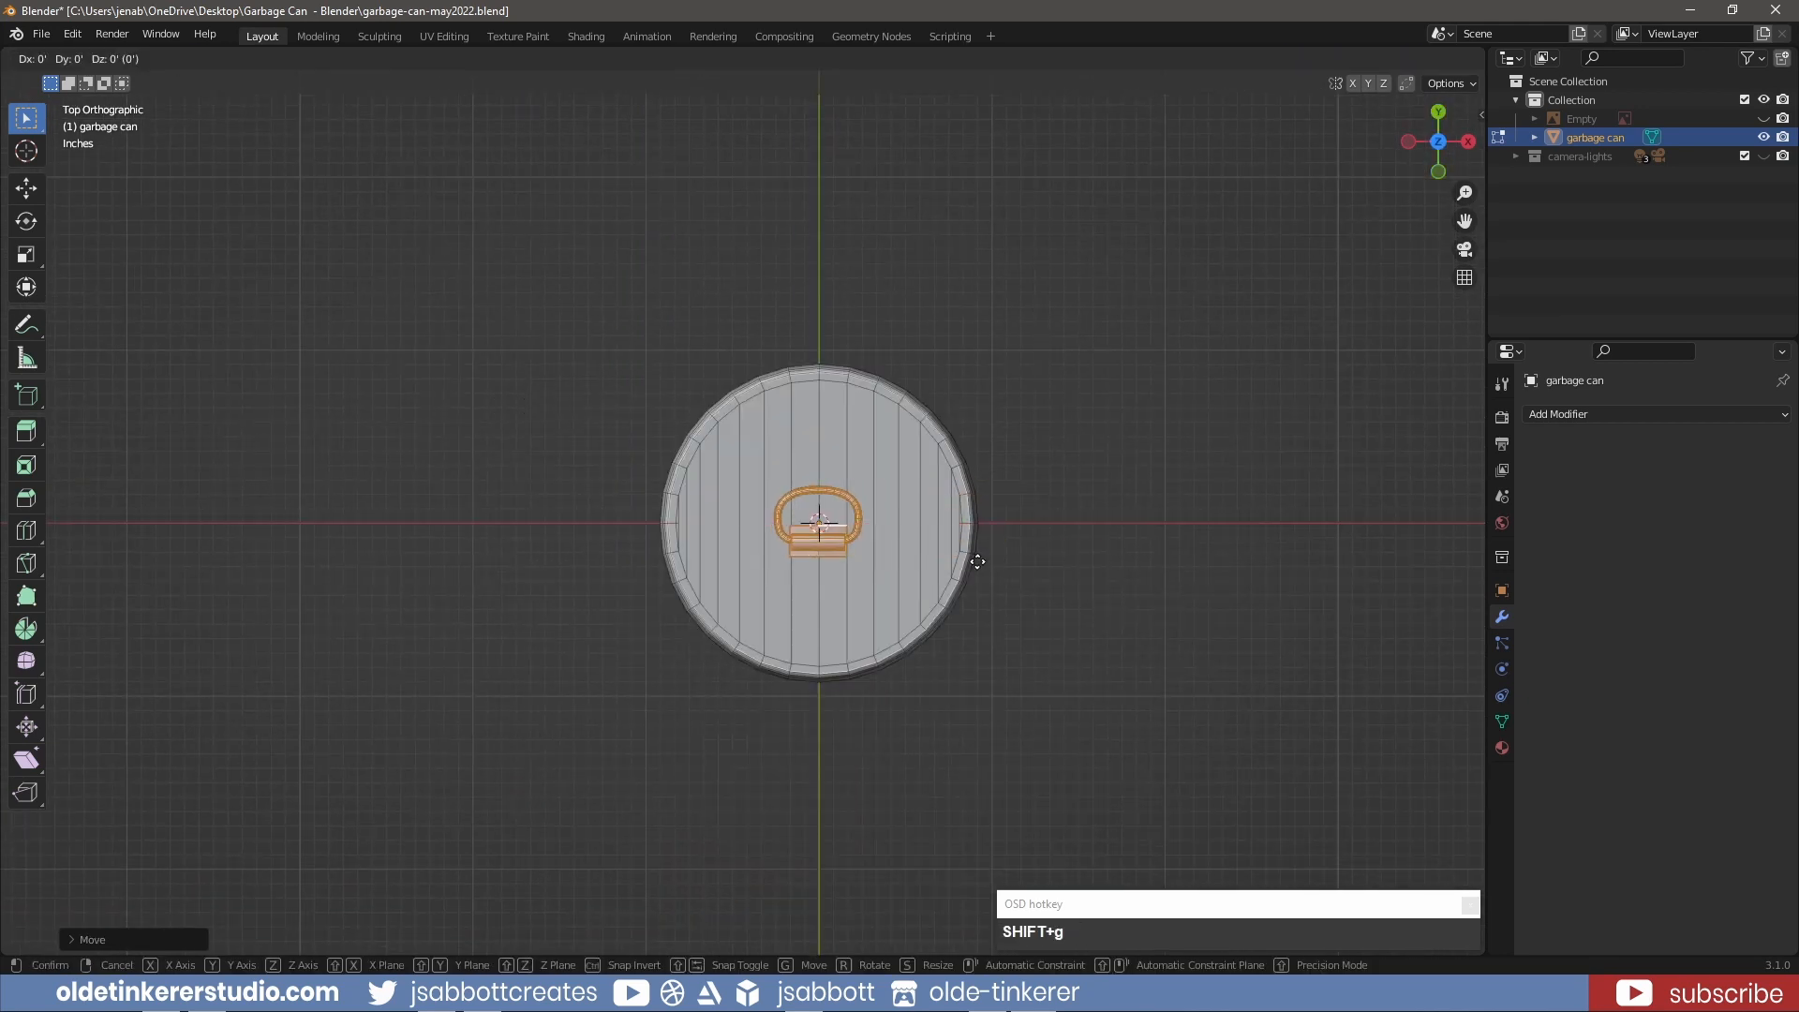
key(y)
click(976, 547)
- Rotate the lid handle 180° about Z and shift it along Y to recentre it on the lid
key(r)
key(z)
key(KP_1)
key(KP_8)
key(KP_0)
key(Return)
key(g)
key(y)
click(1114, 657)
- Select the bottom edges of the lid handle's mounting plate and extrude them down into the lid
middle_drag(1113, 657, 879, 551)
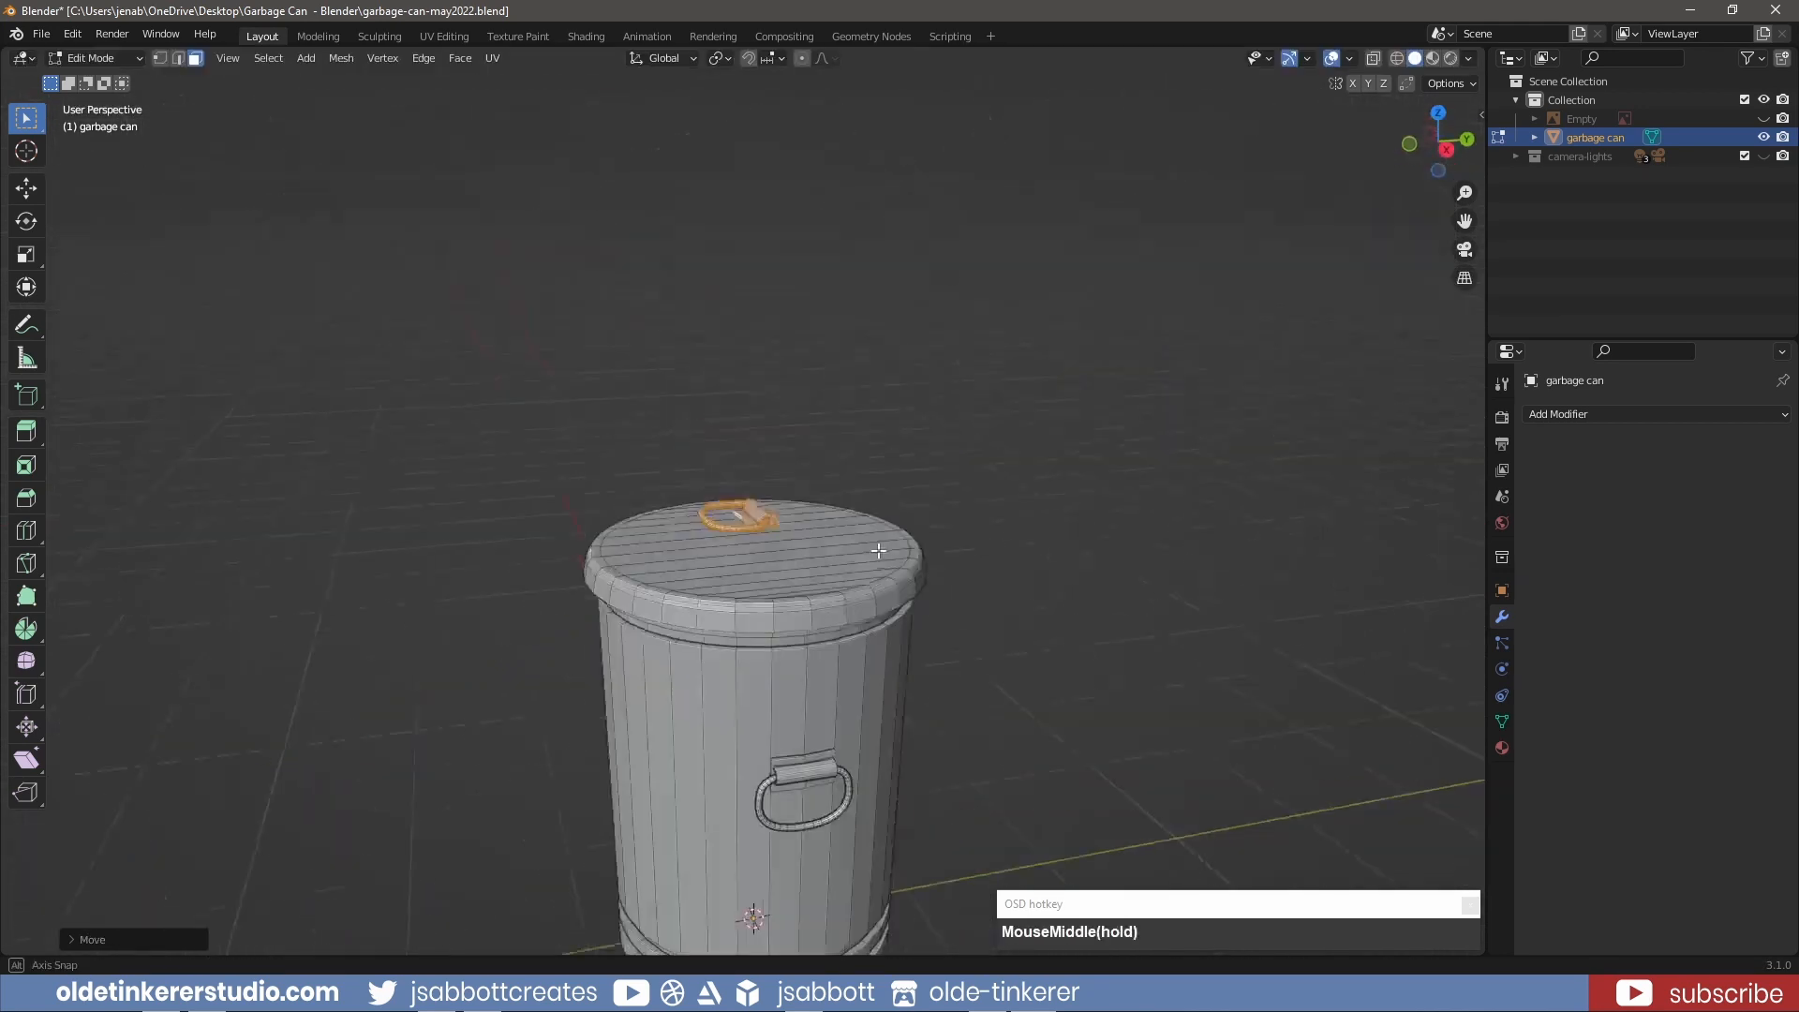
key(KP_3)
key(2)
middle_drag(832, 442, 671, 594)
key(KP_3)
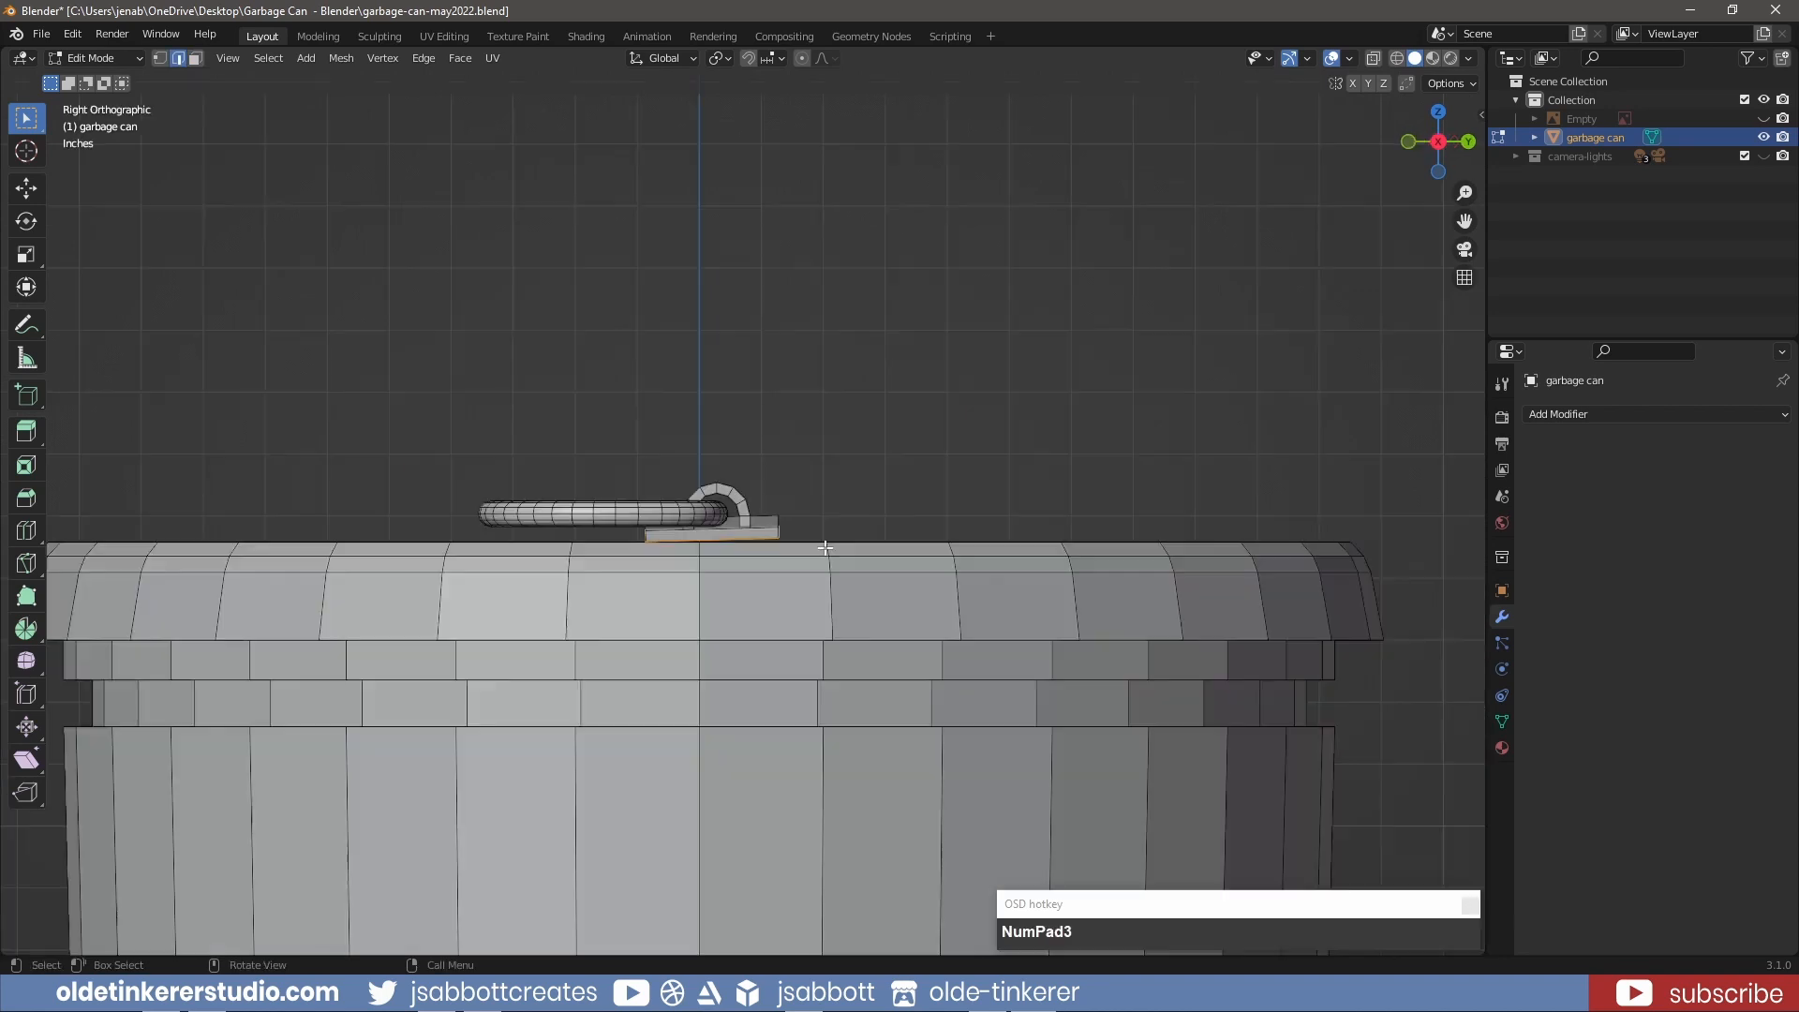
key(e)
click(825, 562)
- Scale the extruded plate edges along Z in wireframe display to level them, and return to solid shading
middle_drag(825, 562, 891, 462)
key(shift+z)
key(s)
key(z)
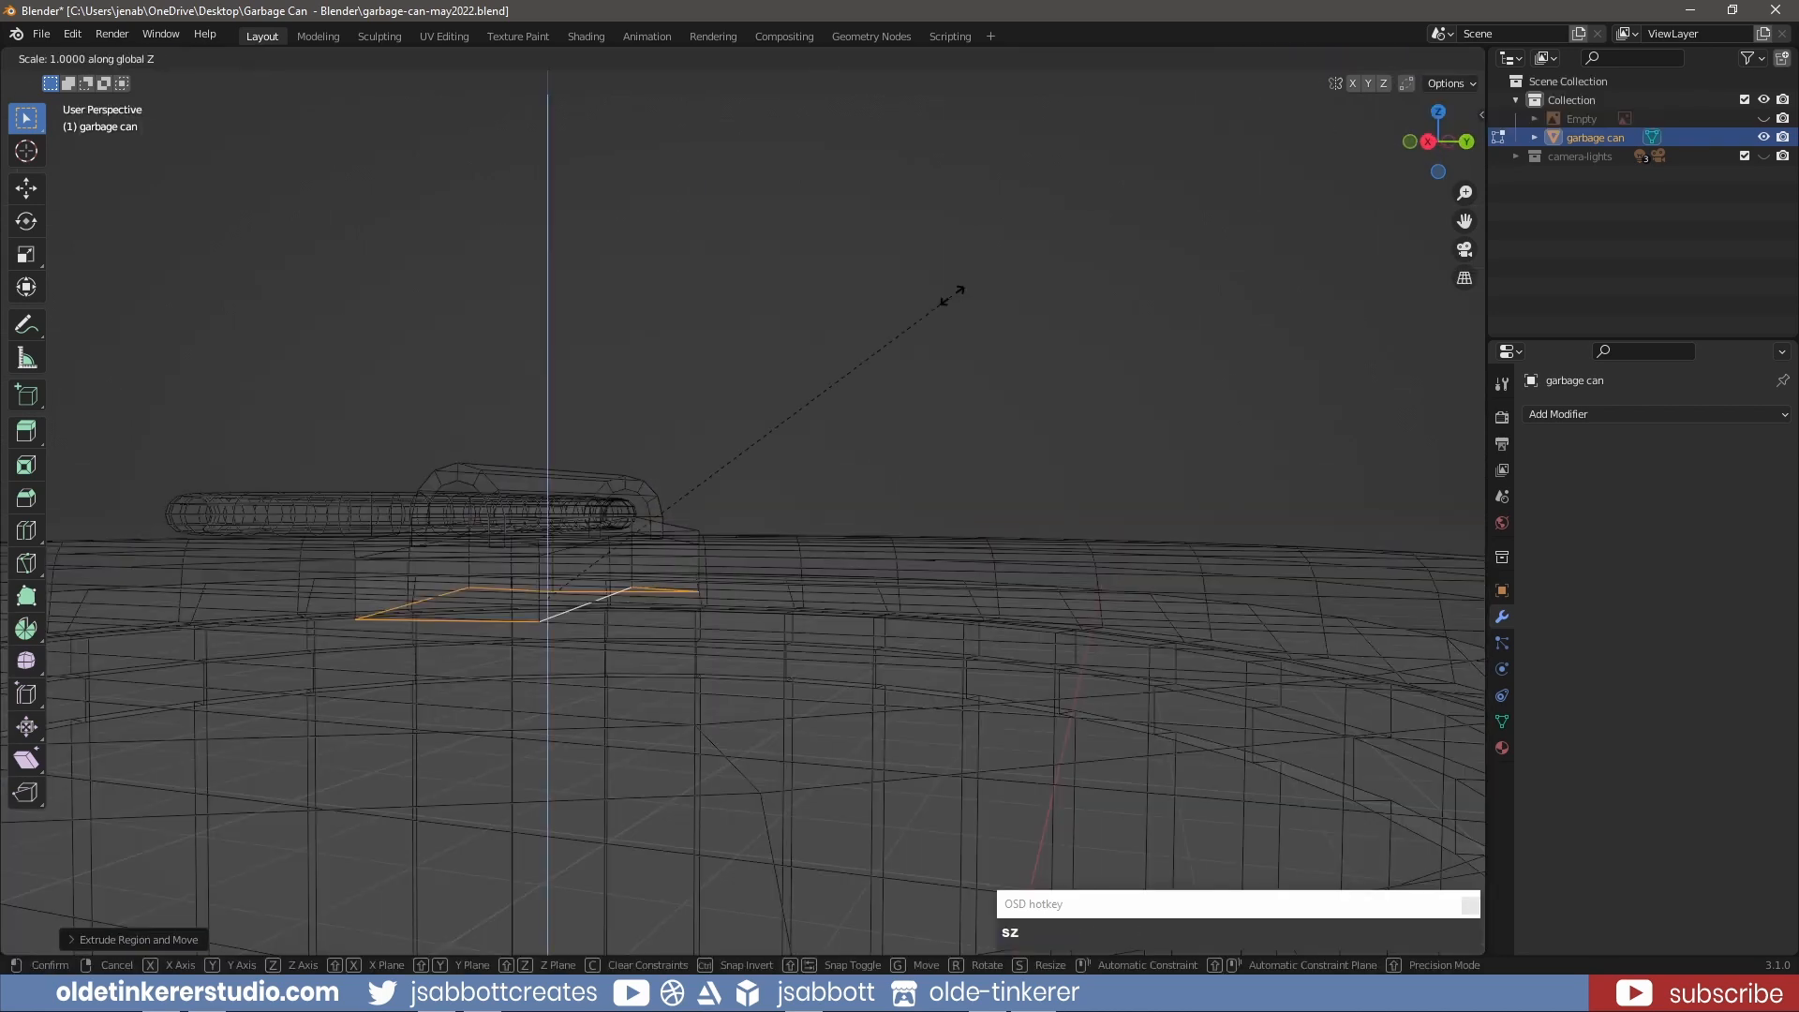
click(953, 297)
key(shift+z)
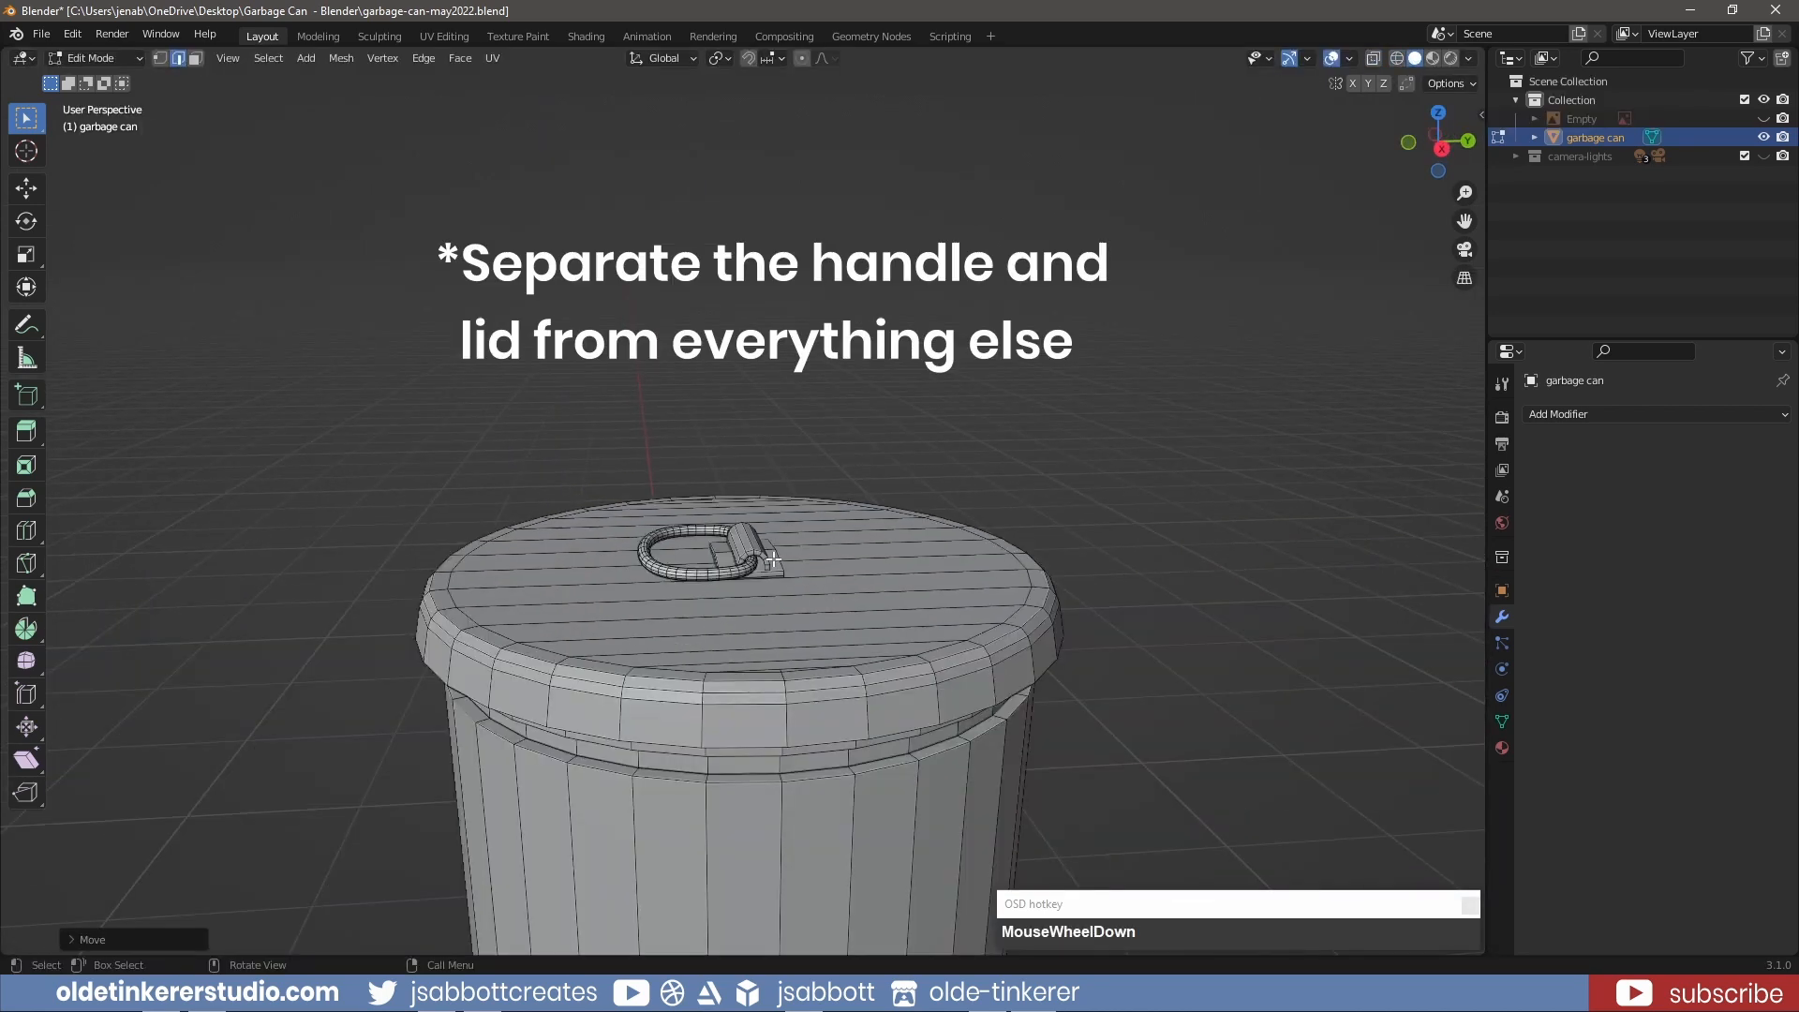
- Select the lid together with its handle, bracket and plate, separate the selection into its own object and leave mesh editing
key(l)
key(3)
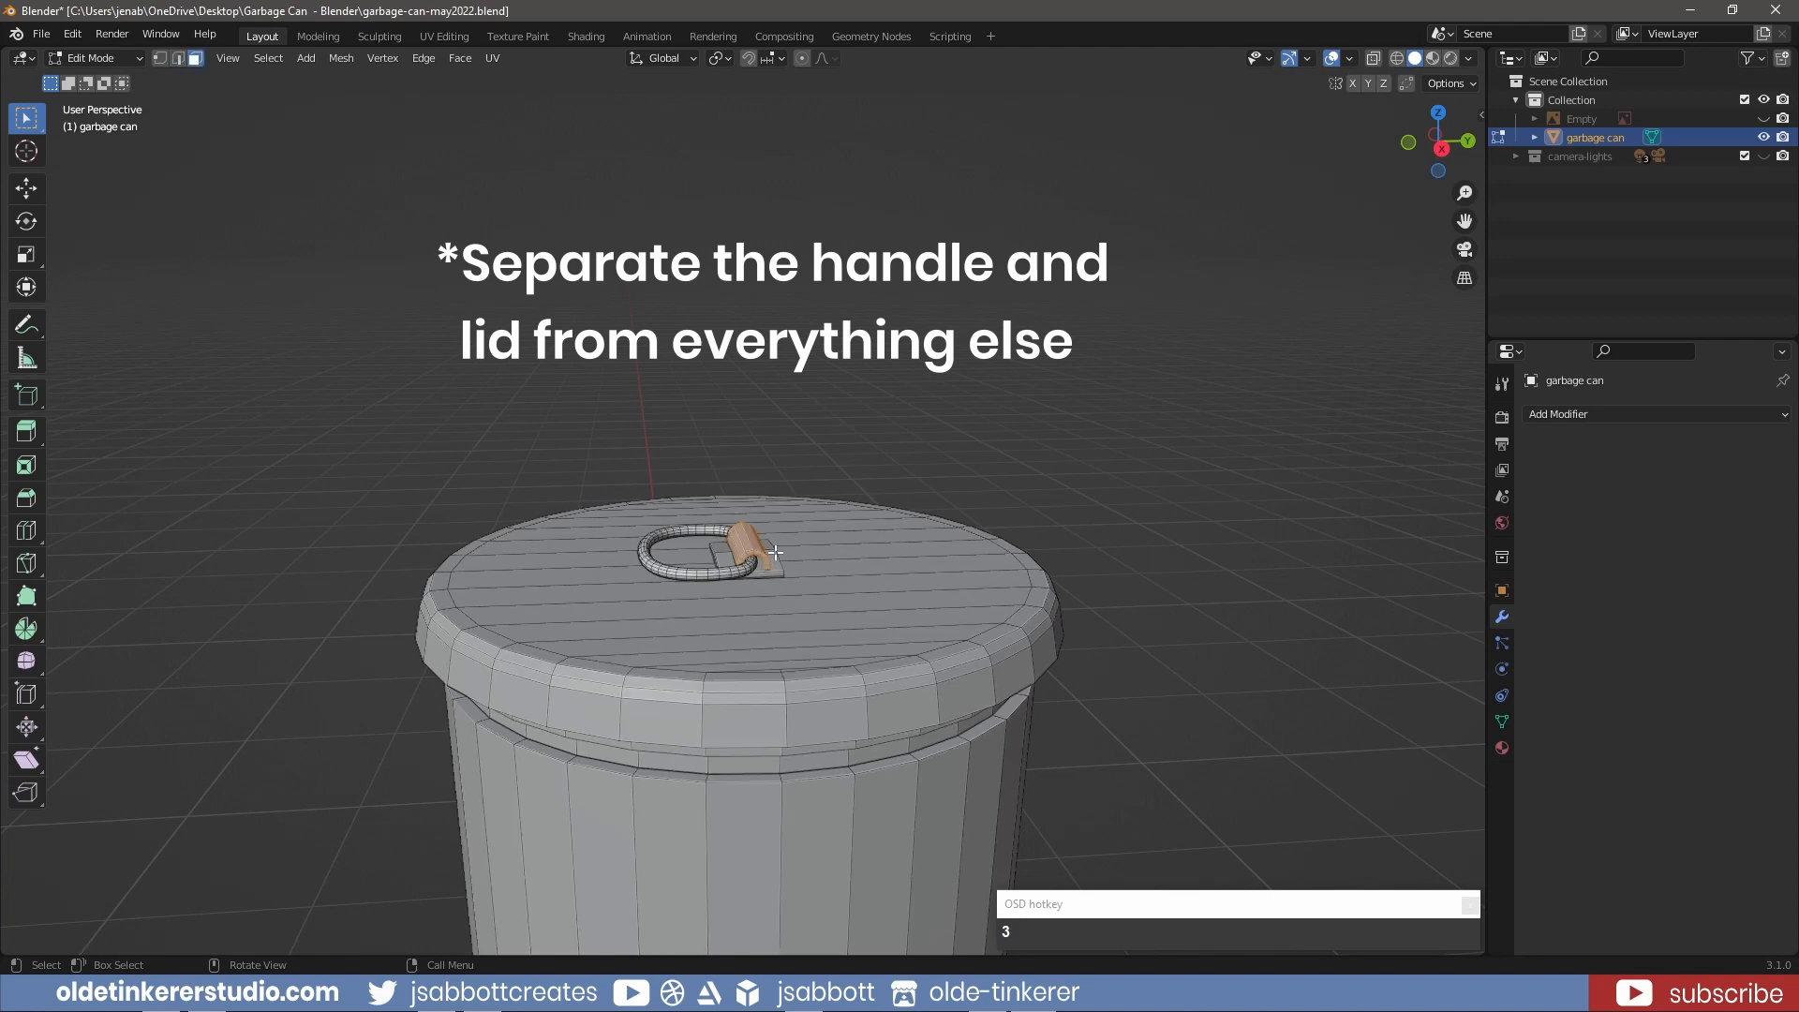
key(l)
key(l)
key(l)
middle_drag(746, 697, 777, 626)
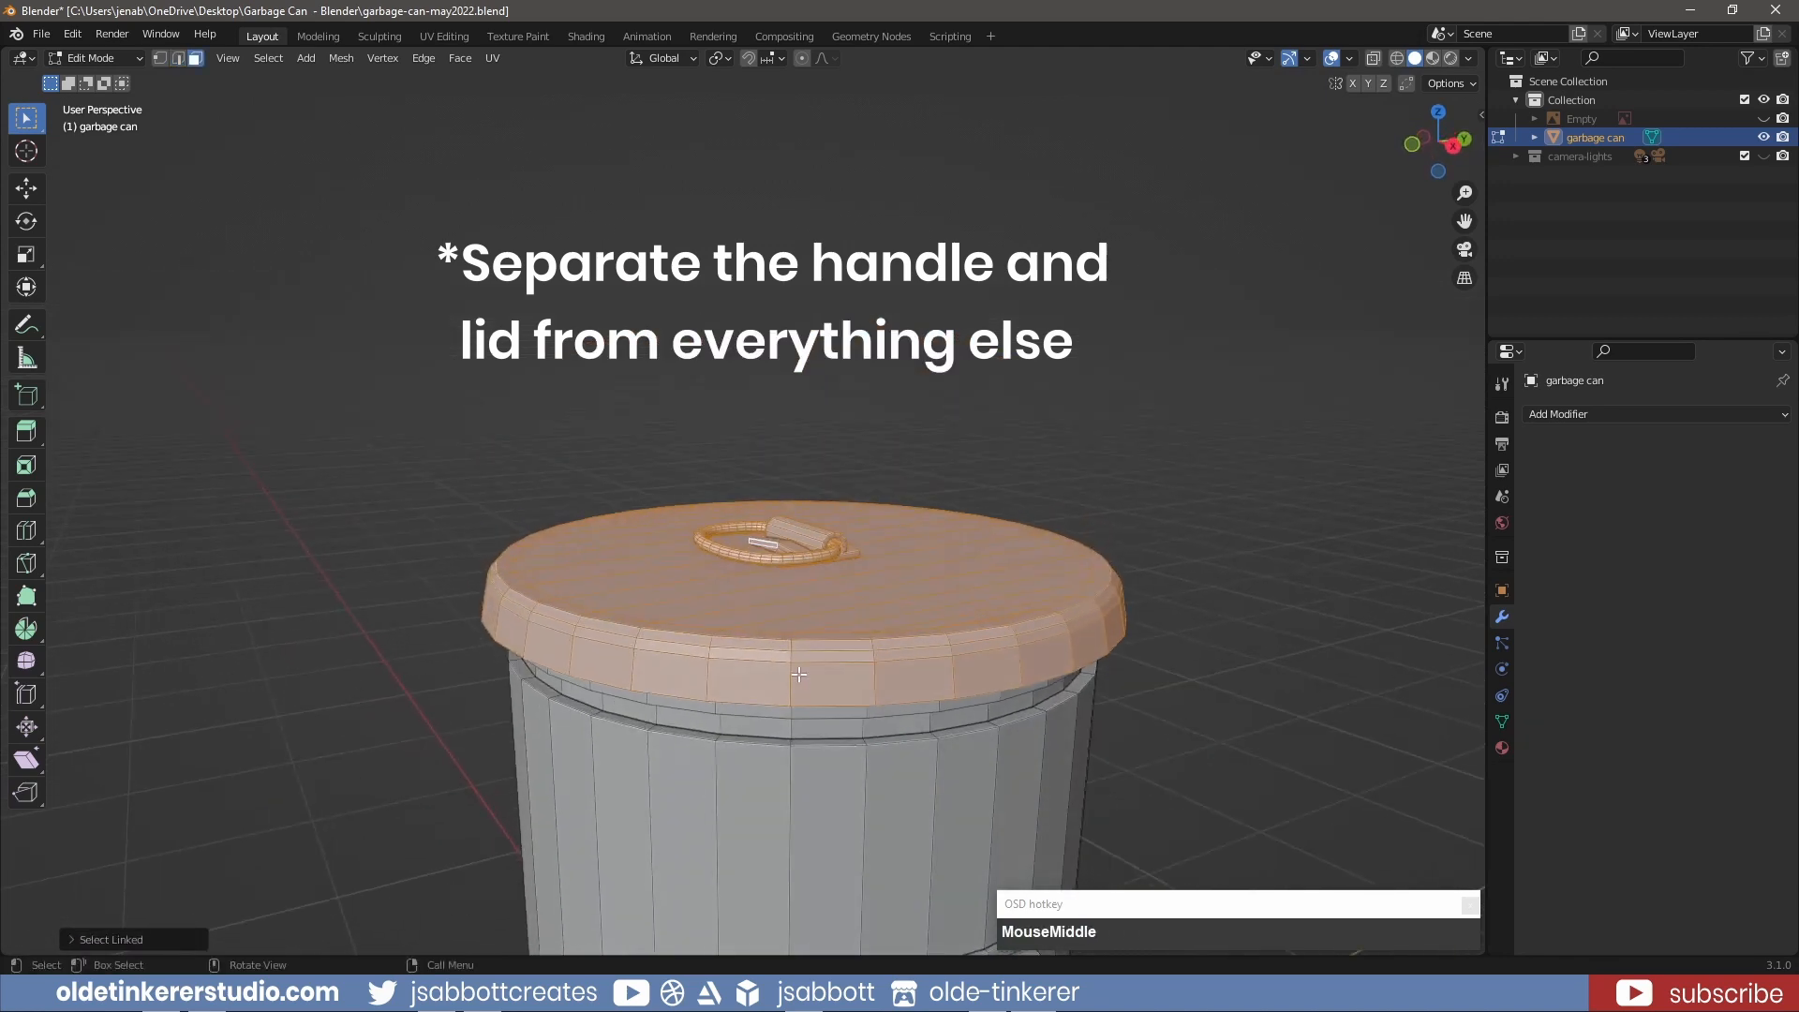
key(p)
click(776, 626)
key(Tab)
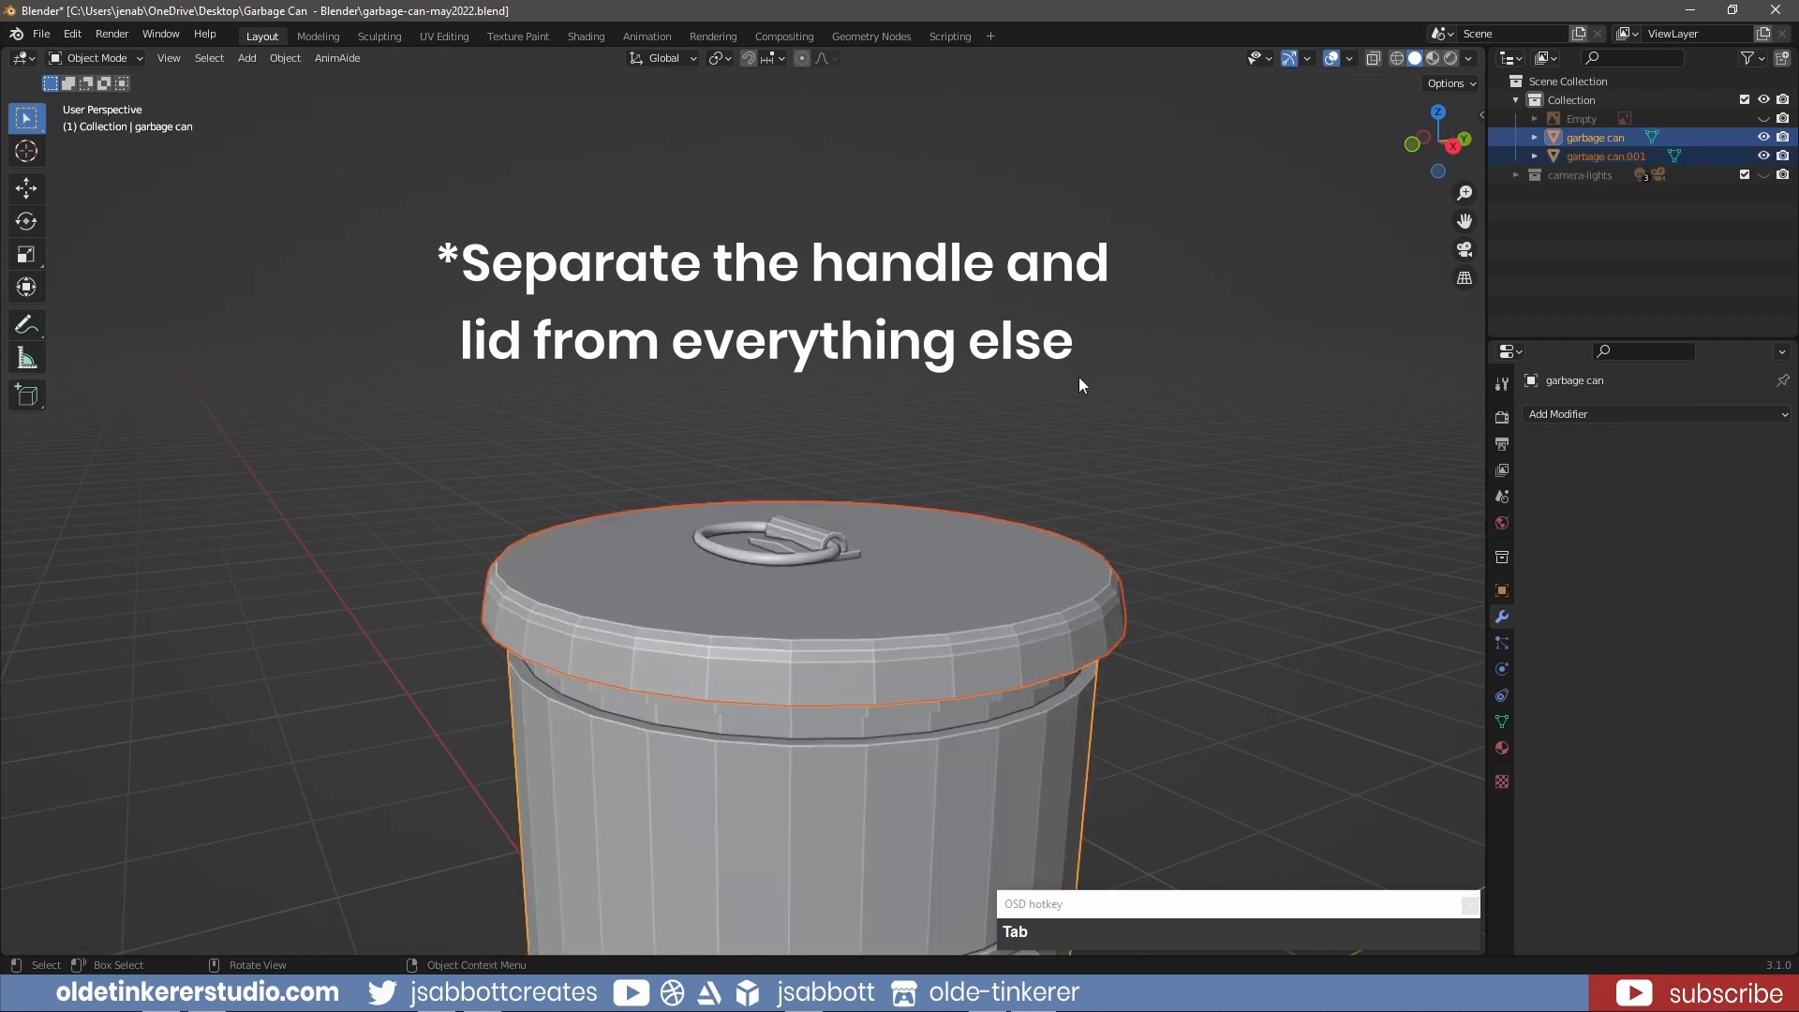
click(1080, 380)
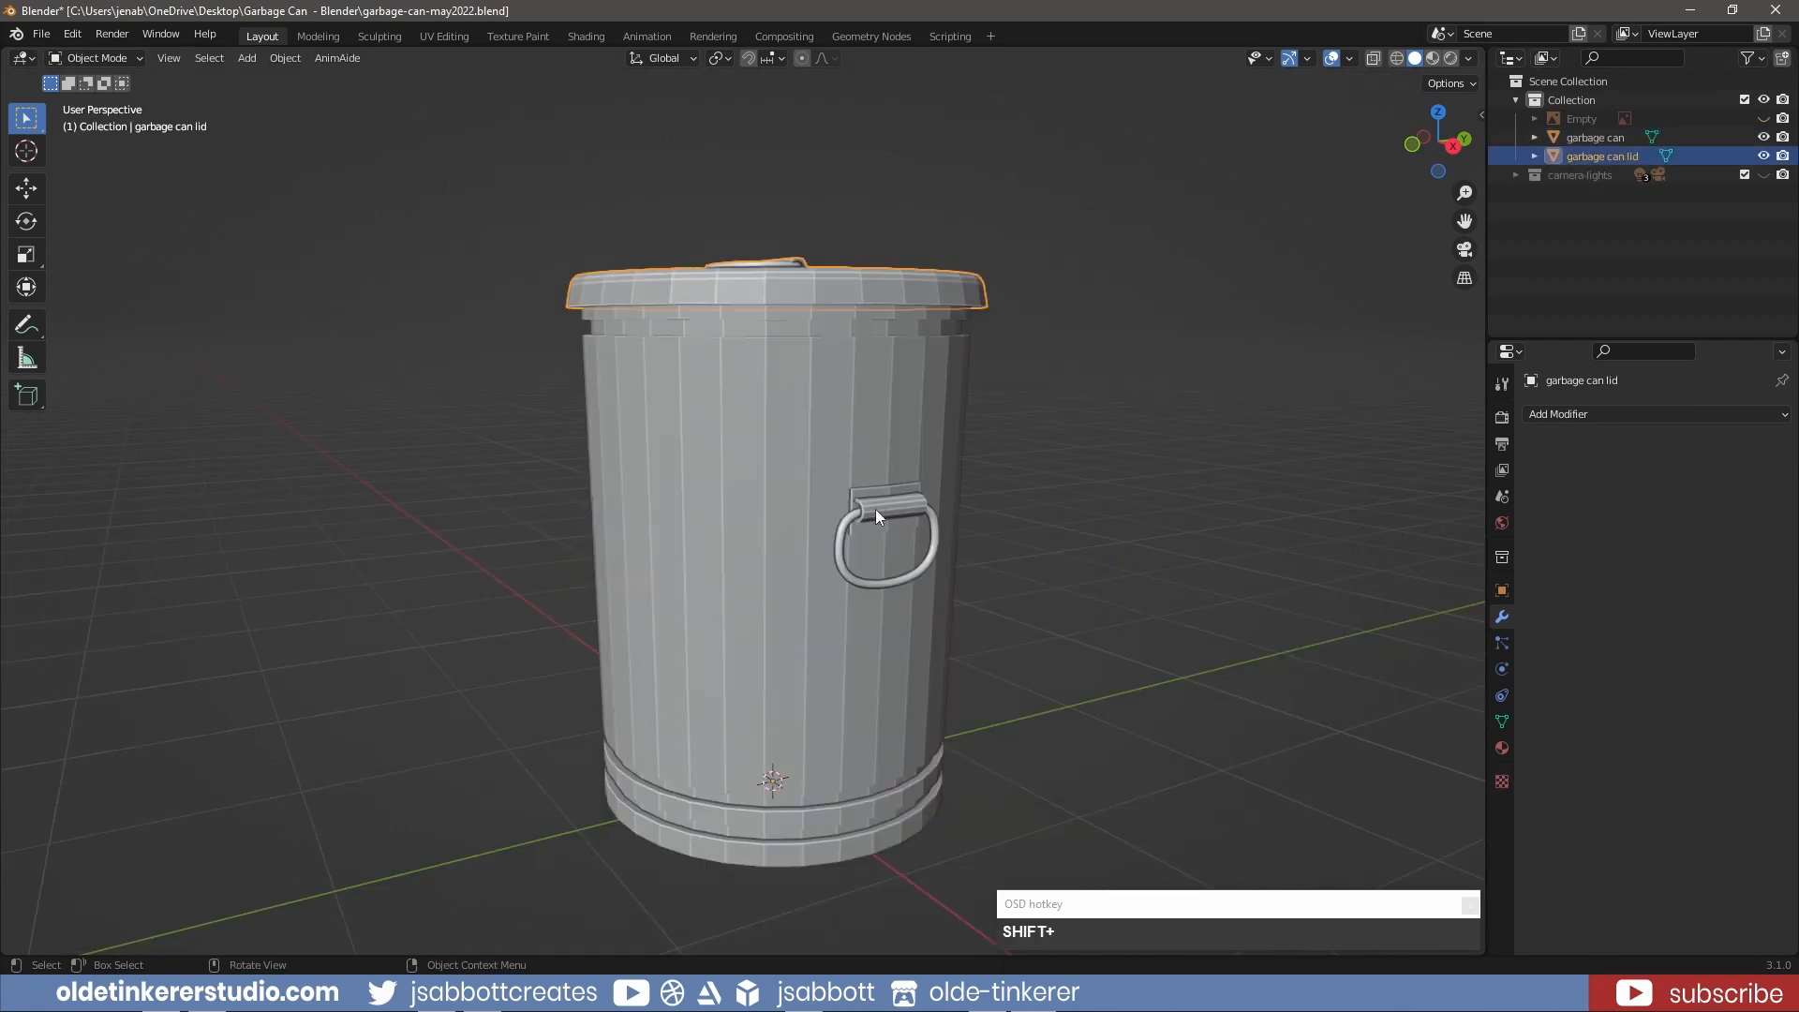
- Select the linked can body faces in the can object and separate them from the side handles
shift+click(876, 509)
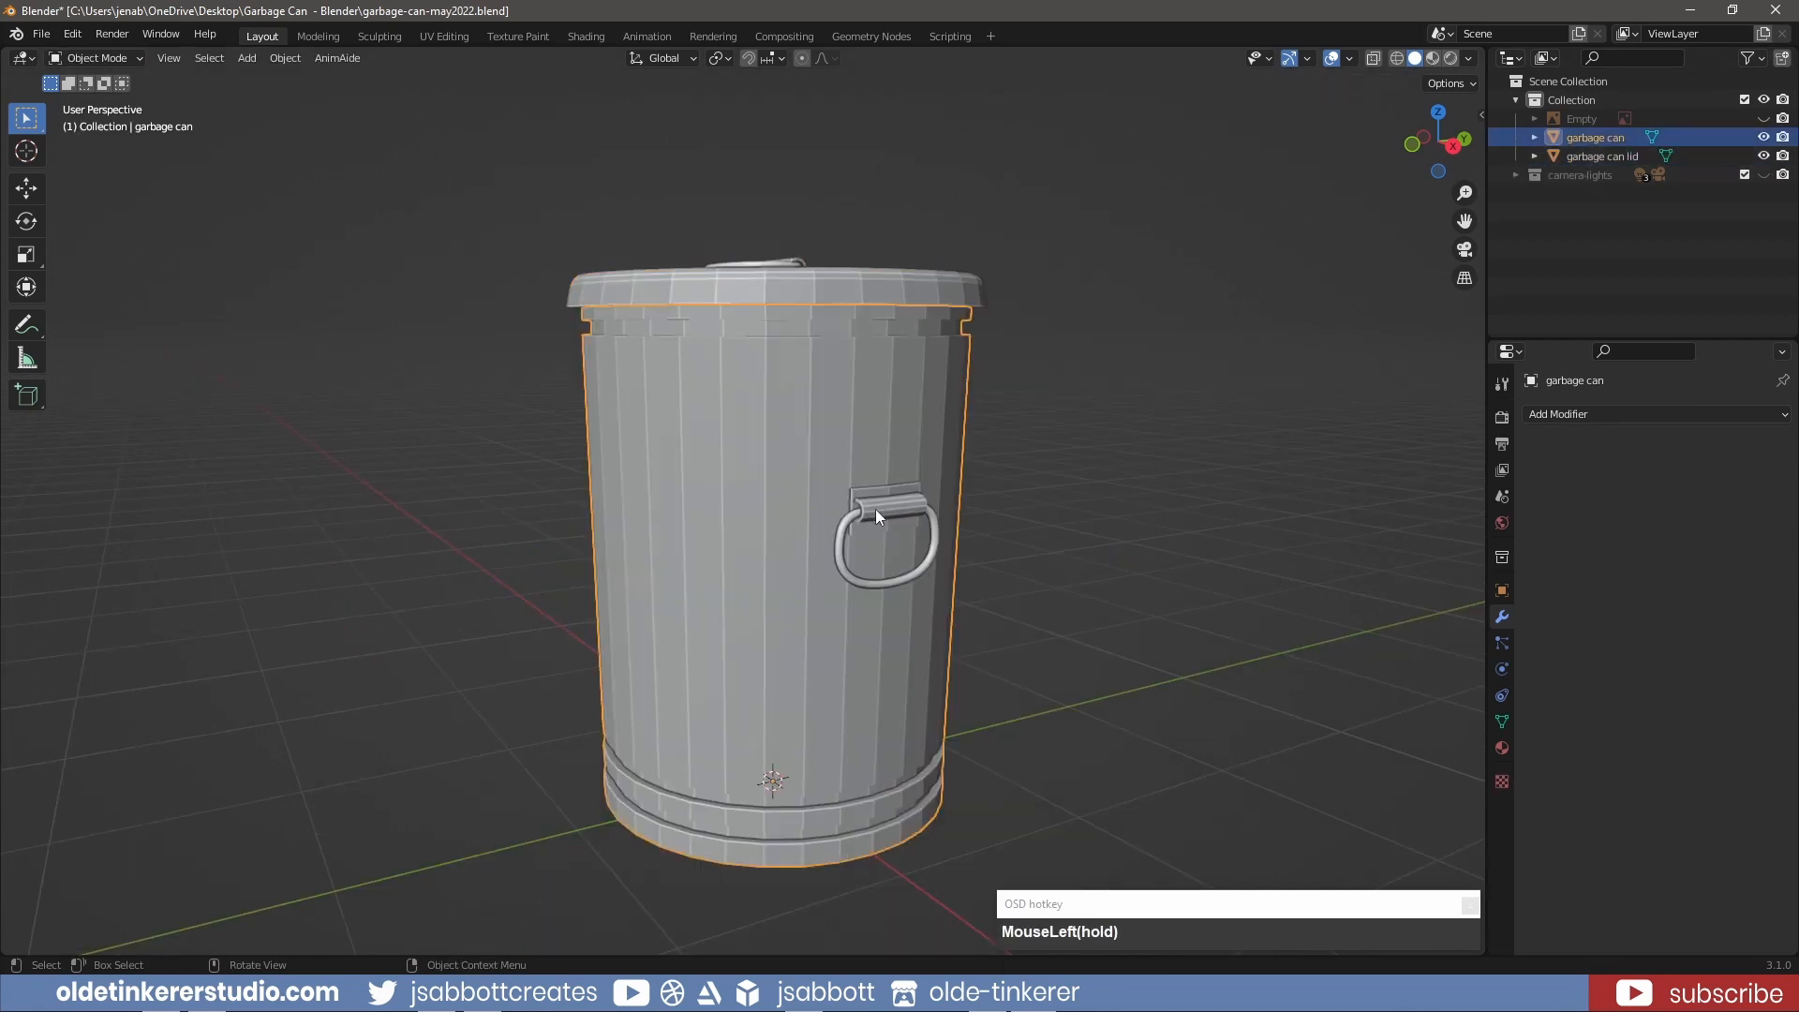
key(Tab)
key(l)
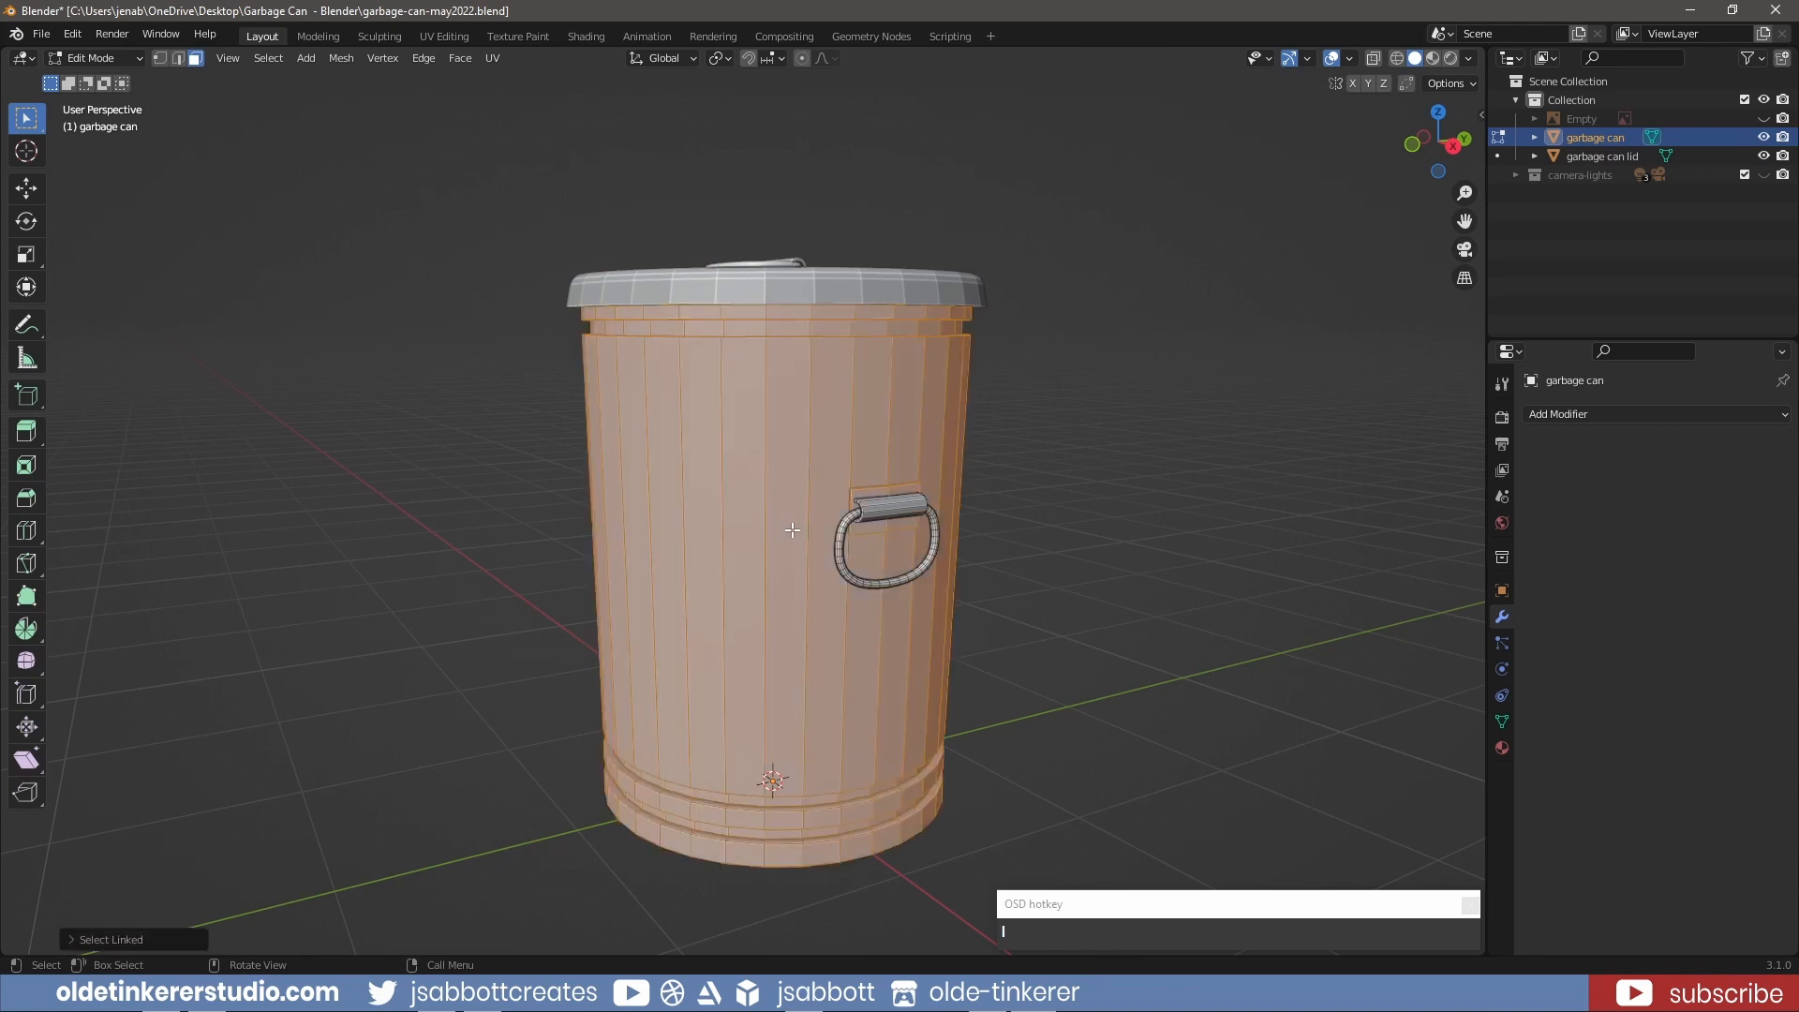
key(p)
click(790, 530)
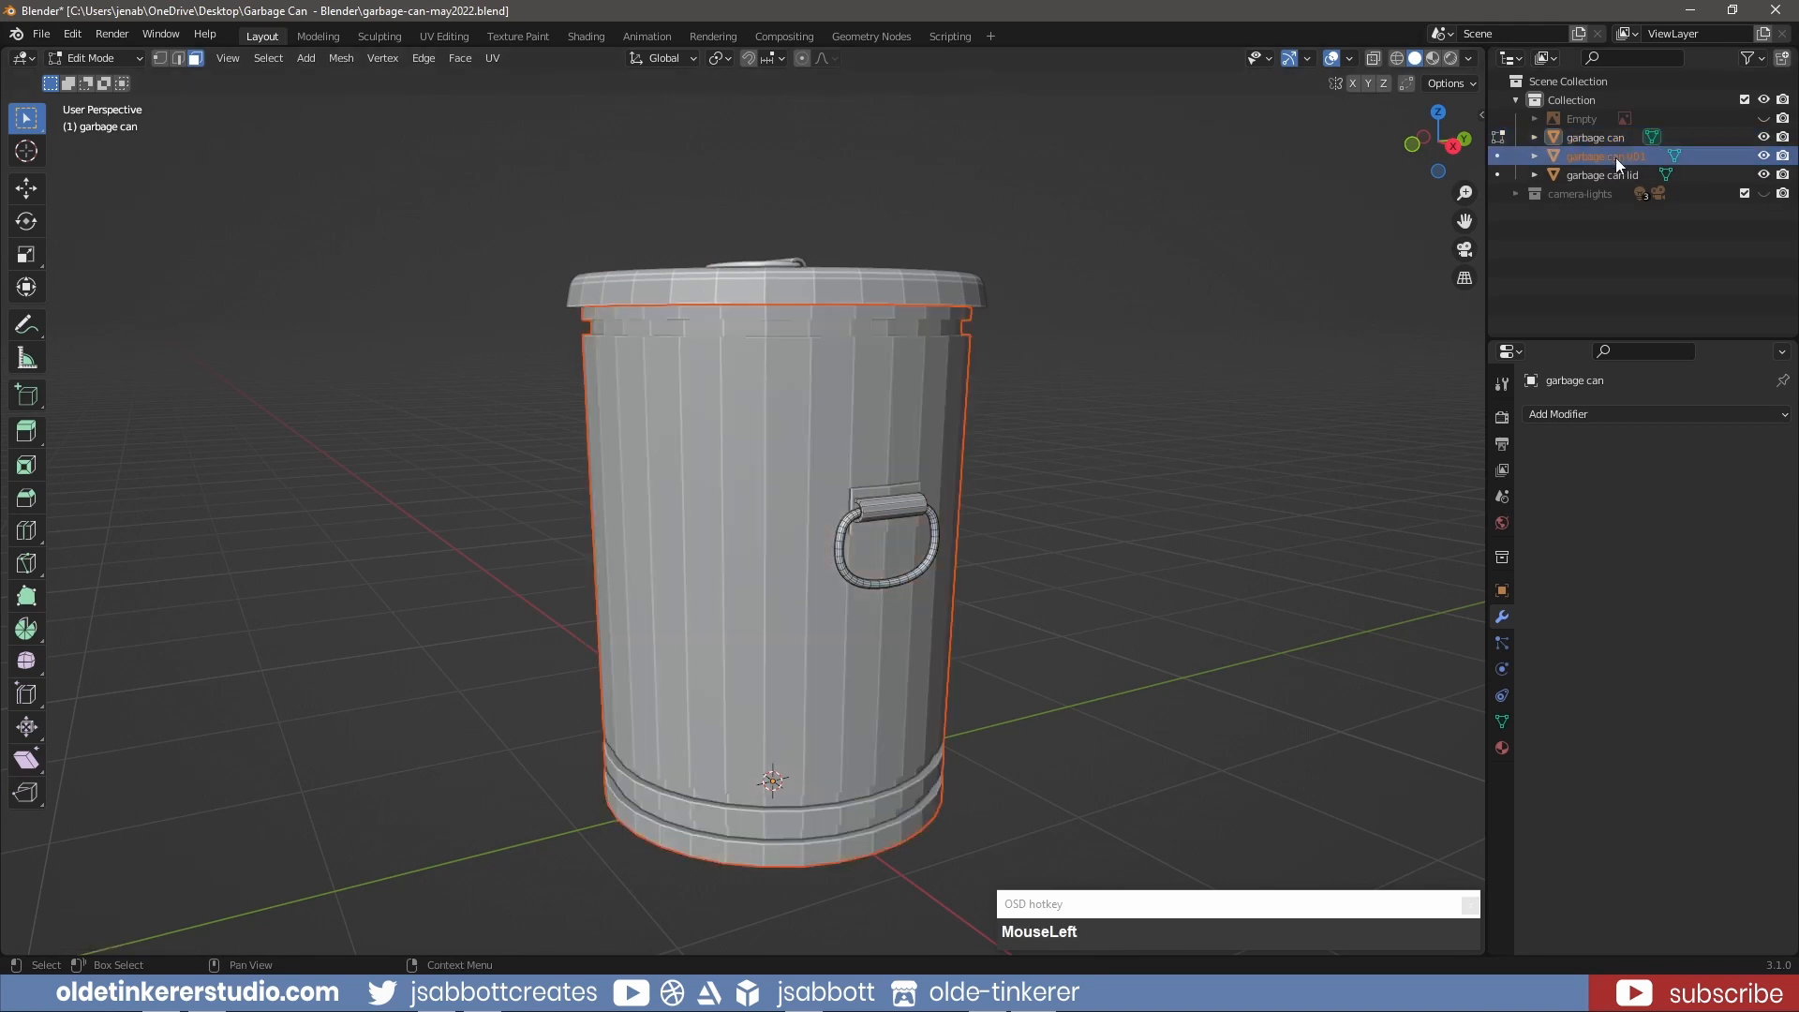
- Name the can body object "garbage can" and the side handles object "garbage can handles"
double_click(1605, 156)
key(Return)
click(1593, 140)
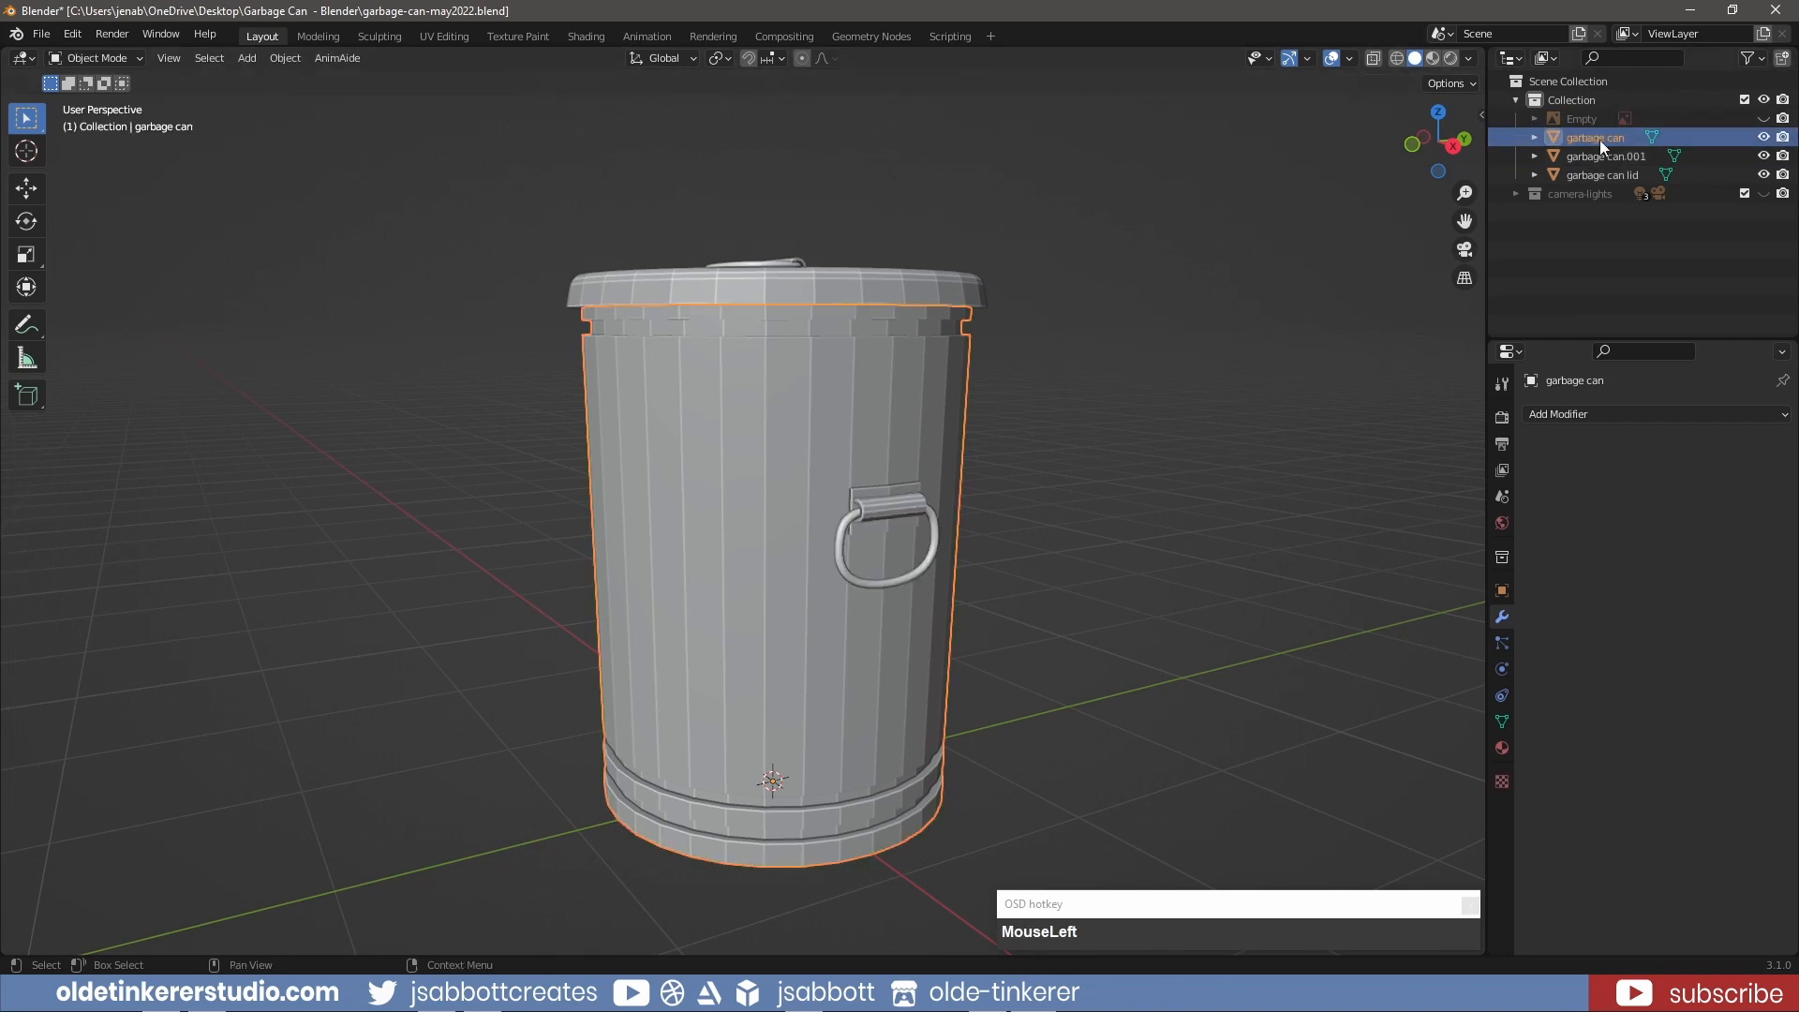
double_click(1605, 157)
click(1657, 157)
key(BackSpace)
key(BackSpace)
key(BackSpace)
key(BackSpace)
text(handles)
key(Return)
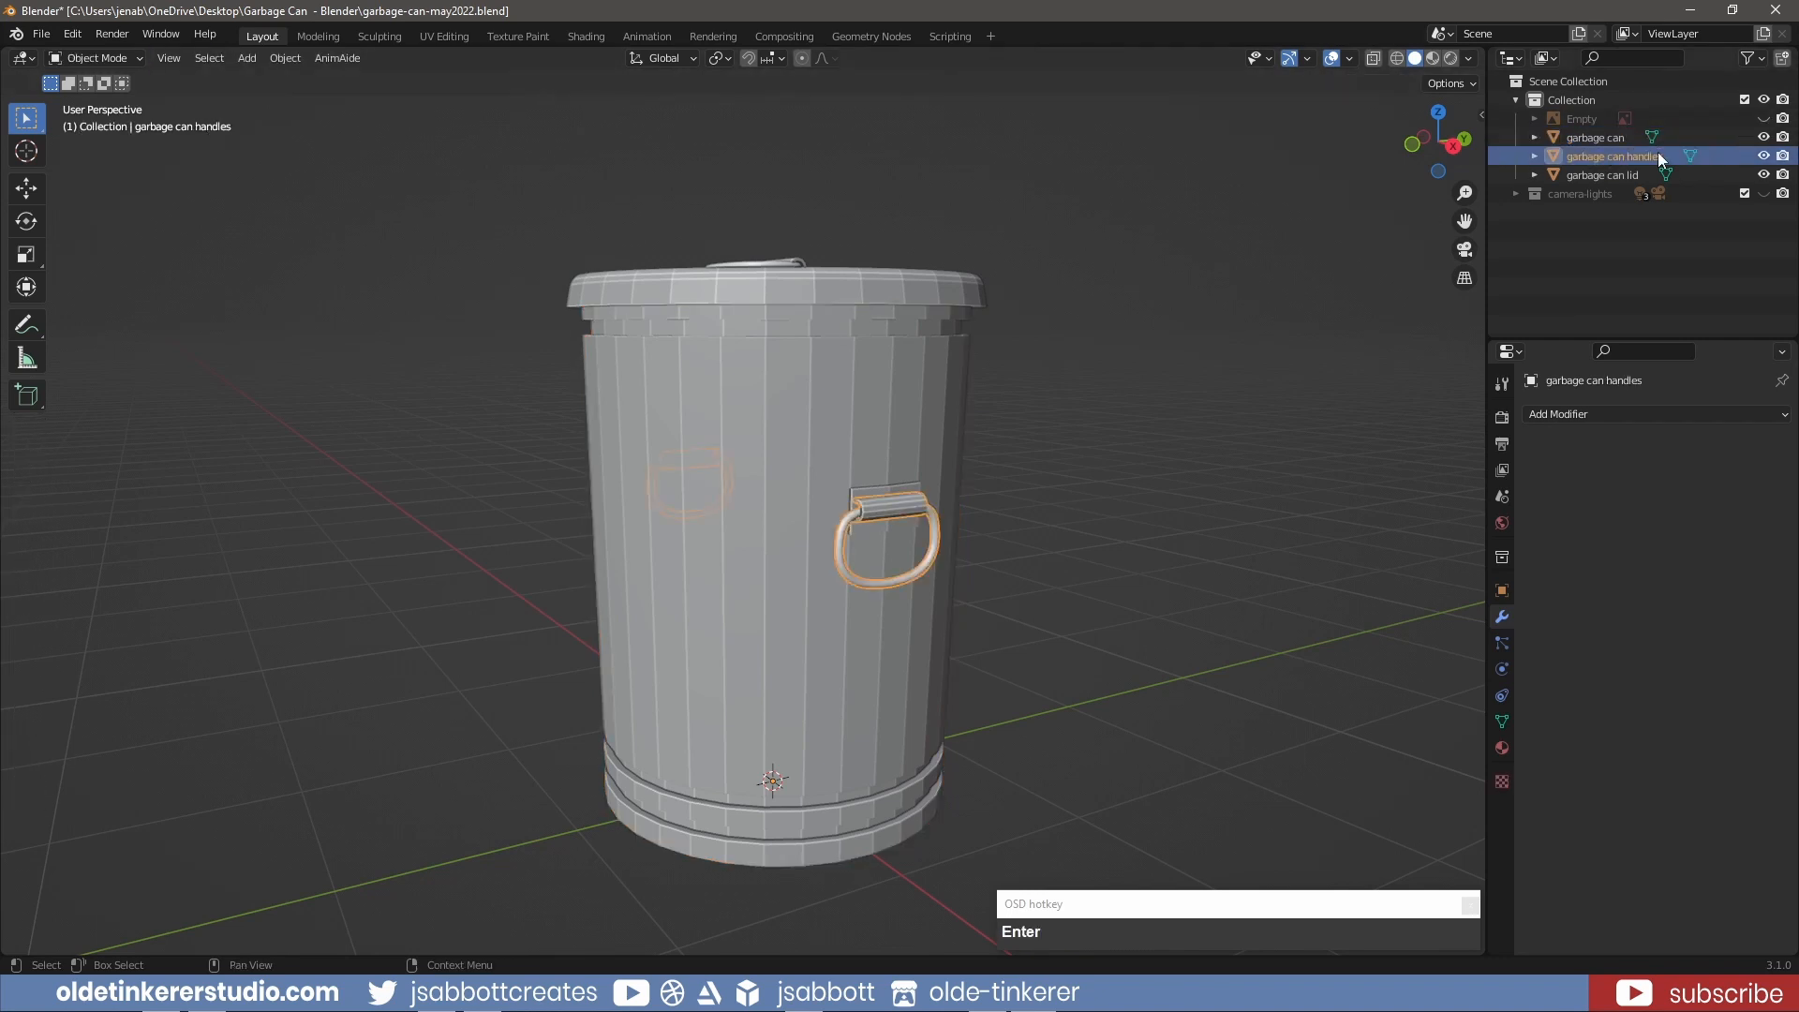
- Select the can, handles and lid objects together and apply their object transforms
click(1617, 139)
click(1616, 155)
click(1611, 178)
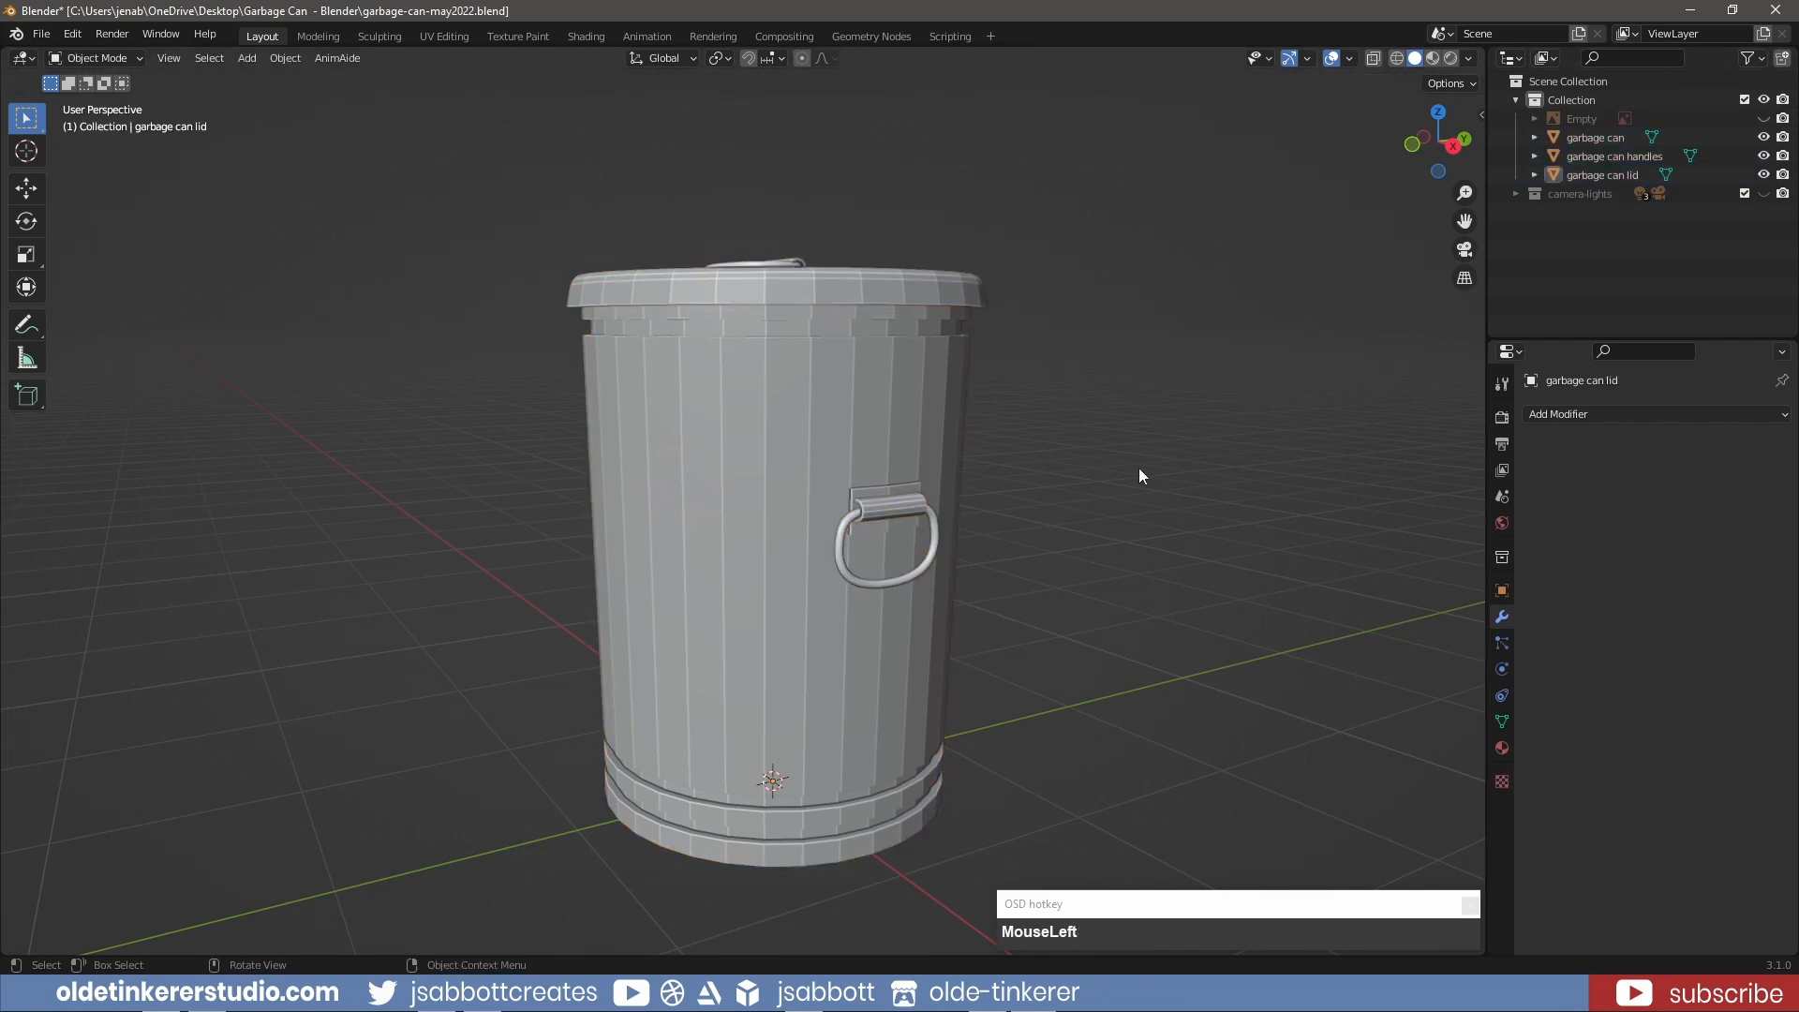
middle_drag(795, 217, 1179, 246)
key(a)
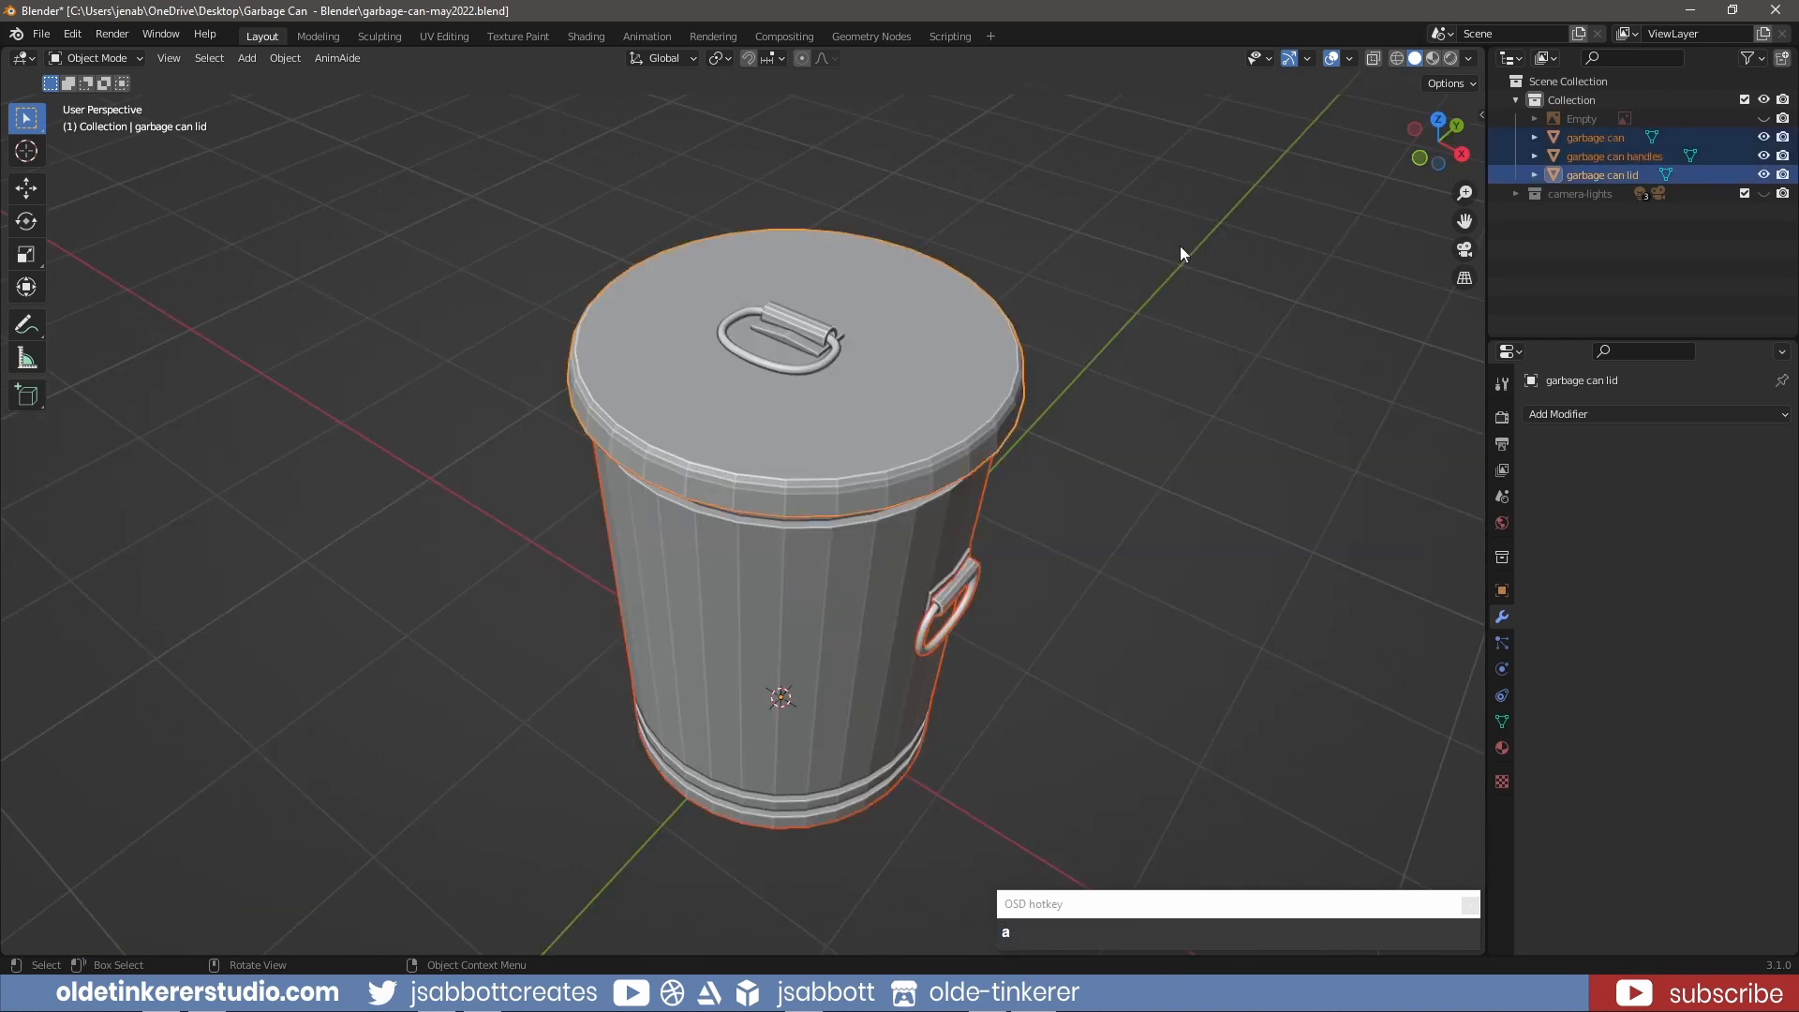
key(ctrl+a)
click(1179, 246)
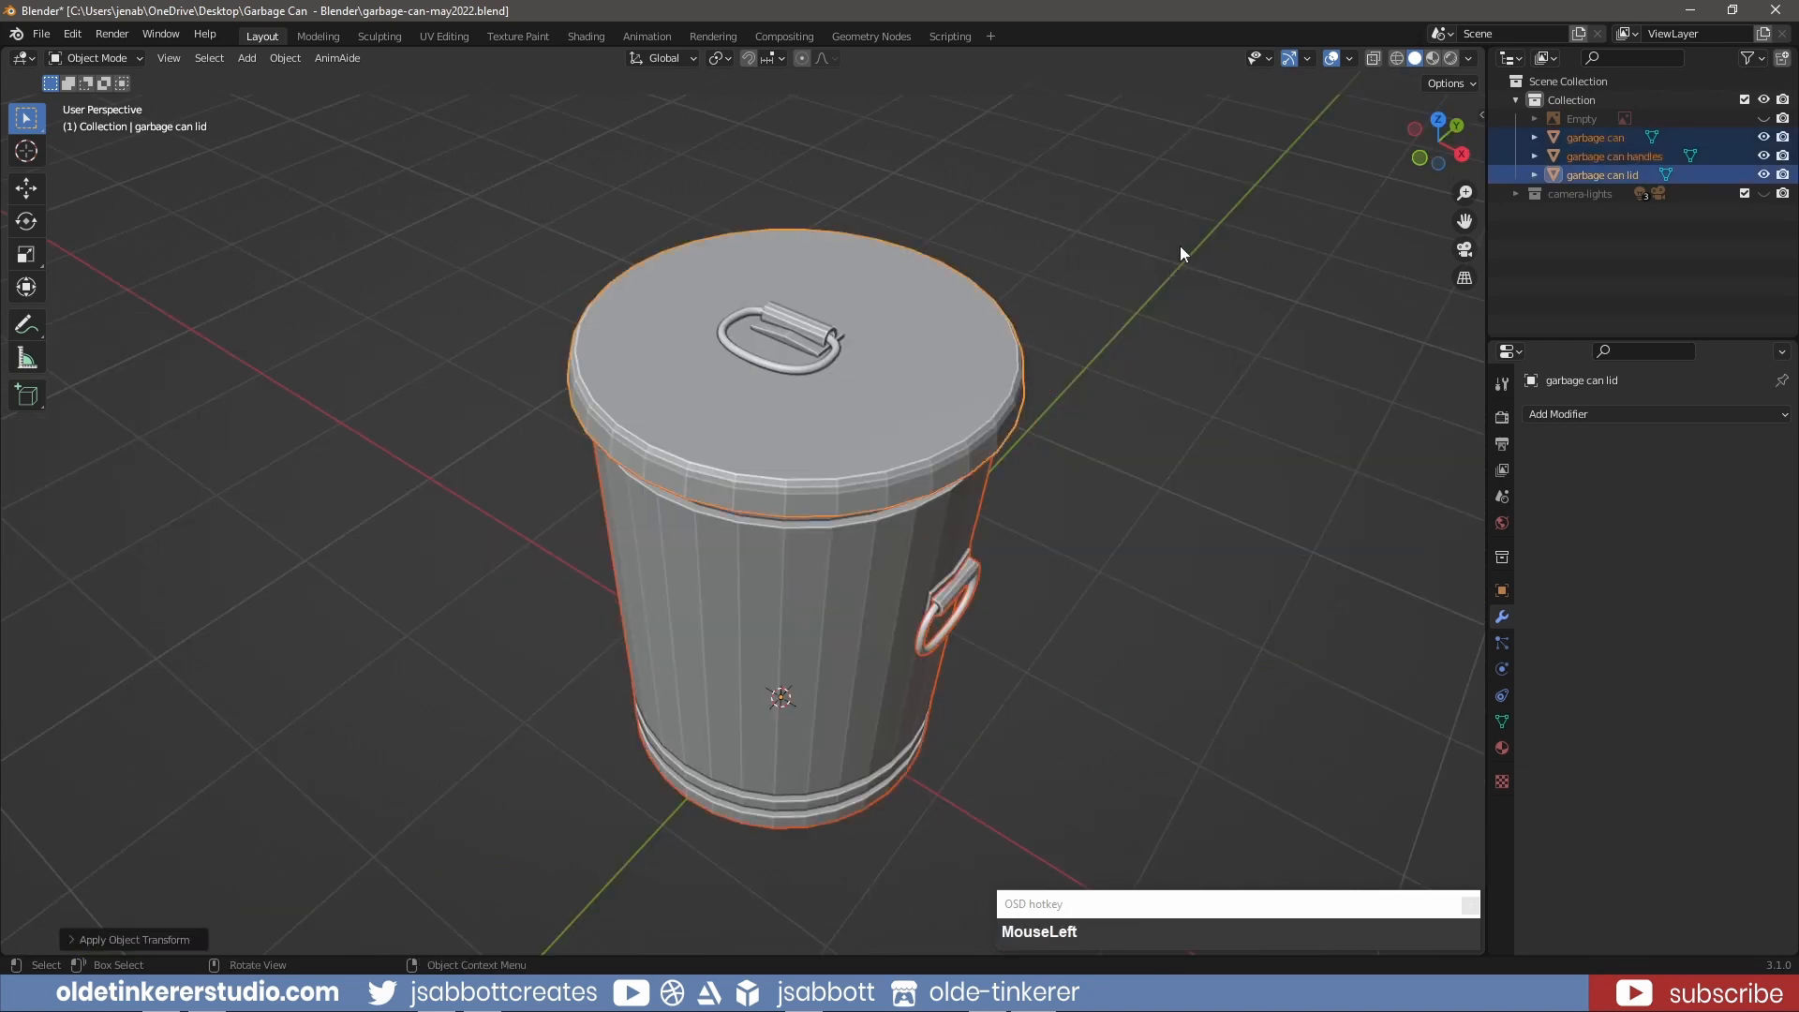
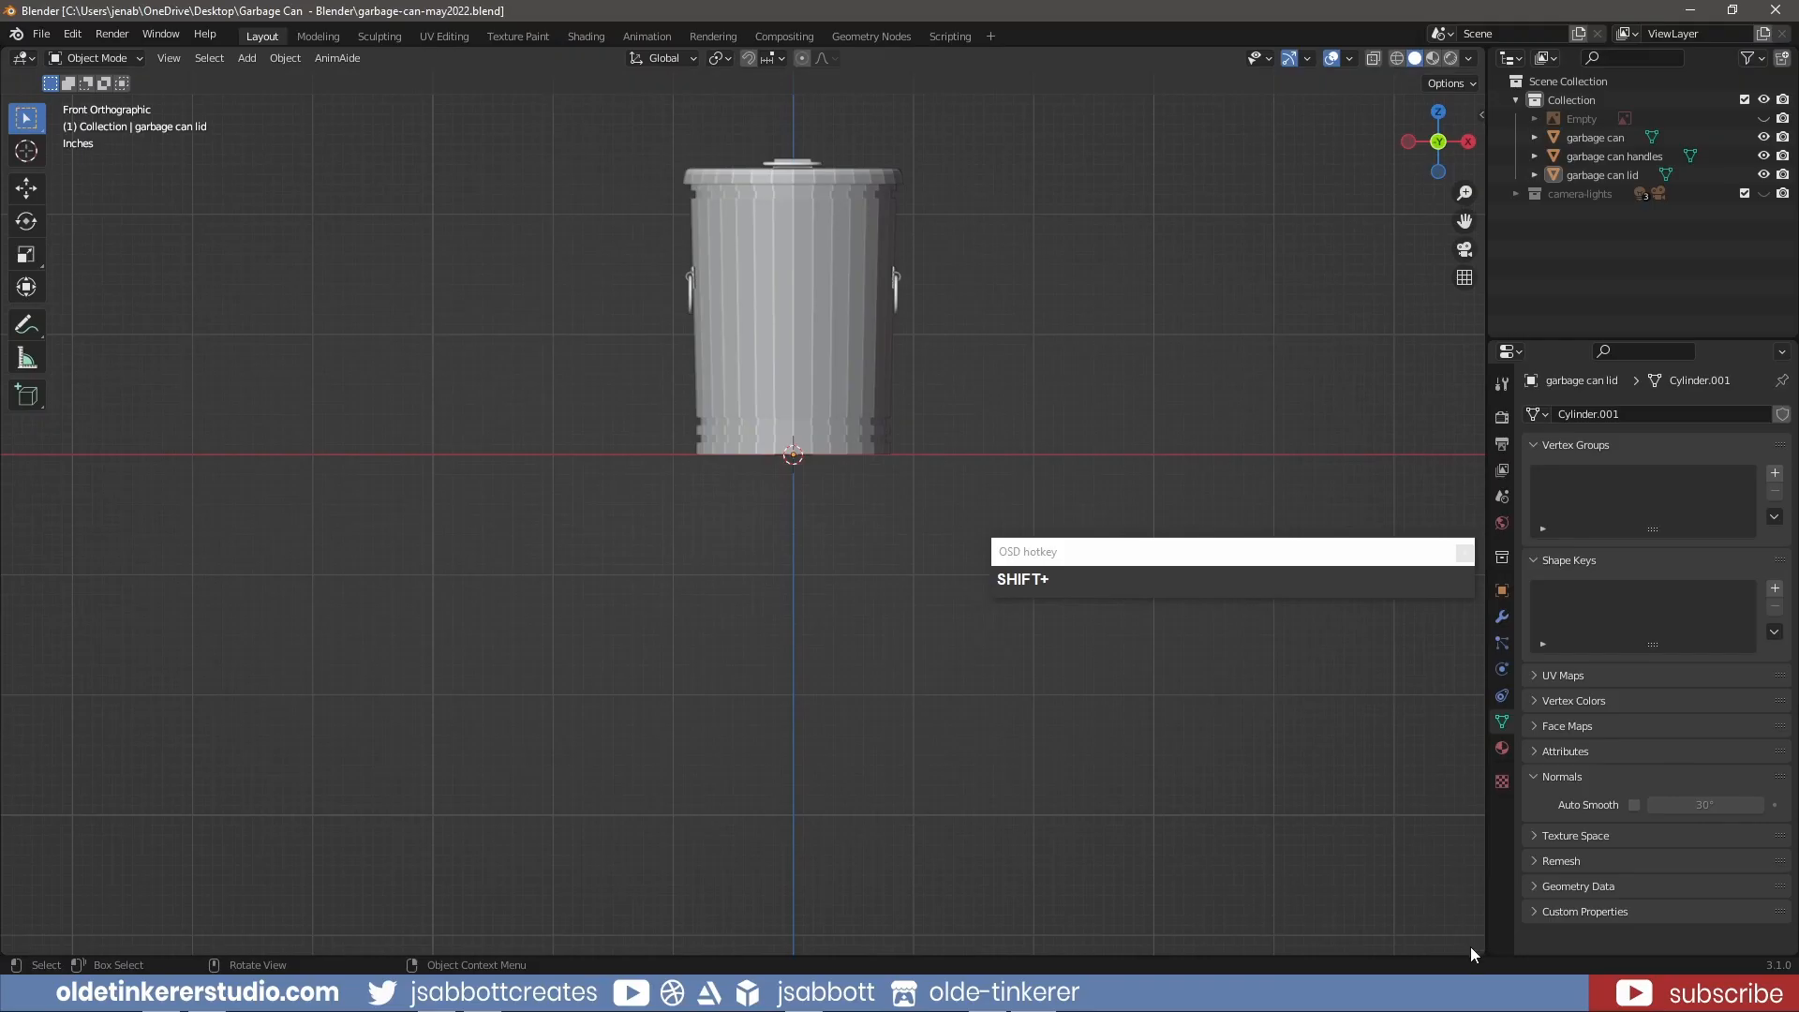
- Split the 3D viewport into upper and lower areas, make the lower one an Image Editor and enlarge it
drag(1475, 952, 1463, 591)
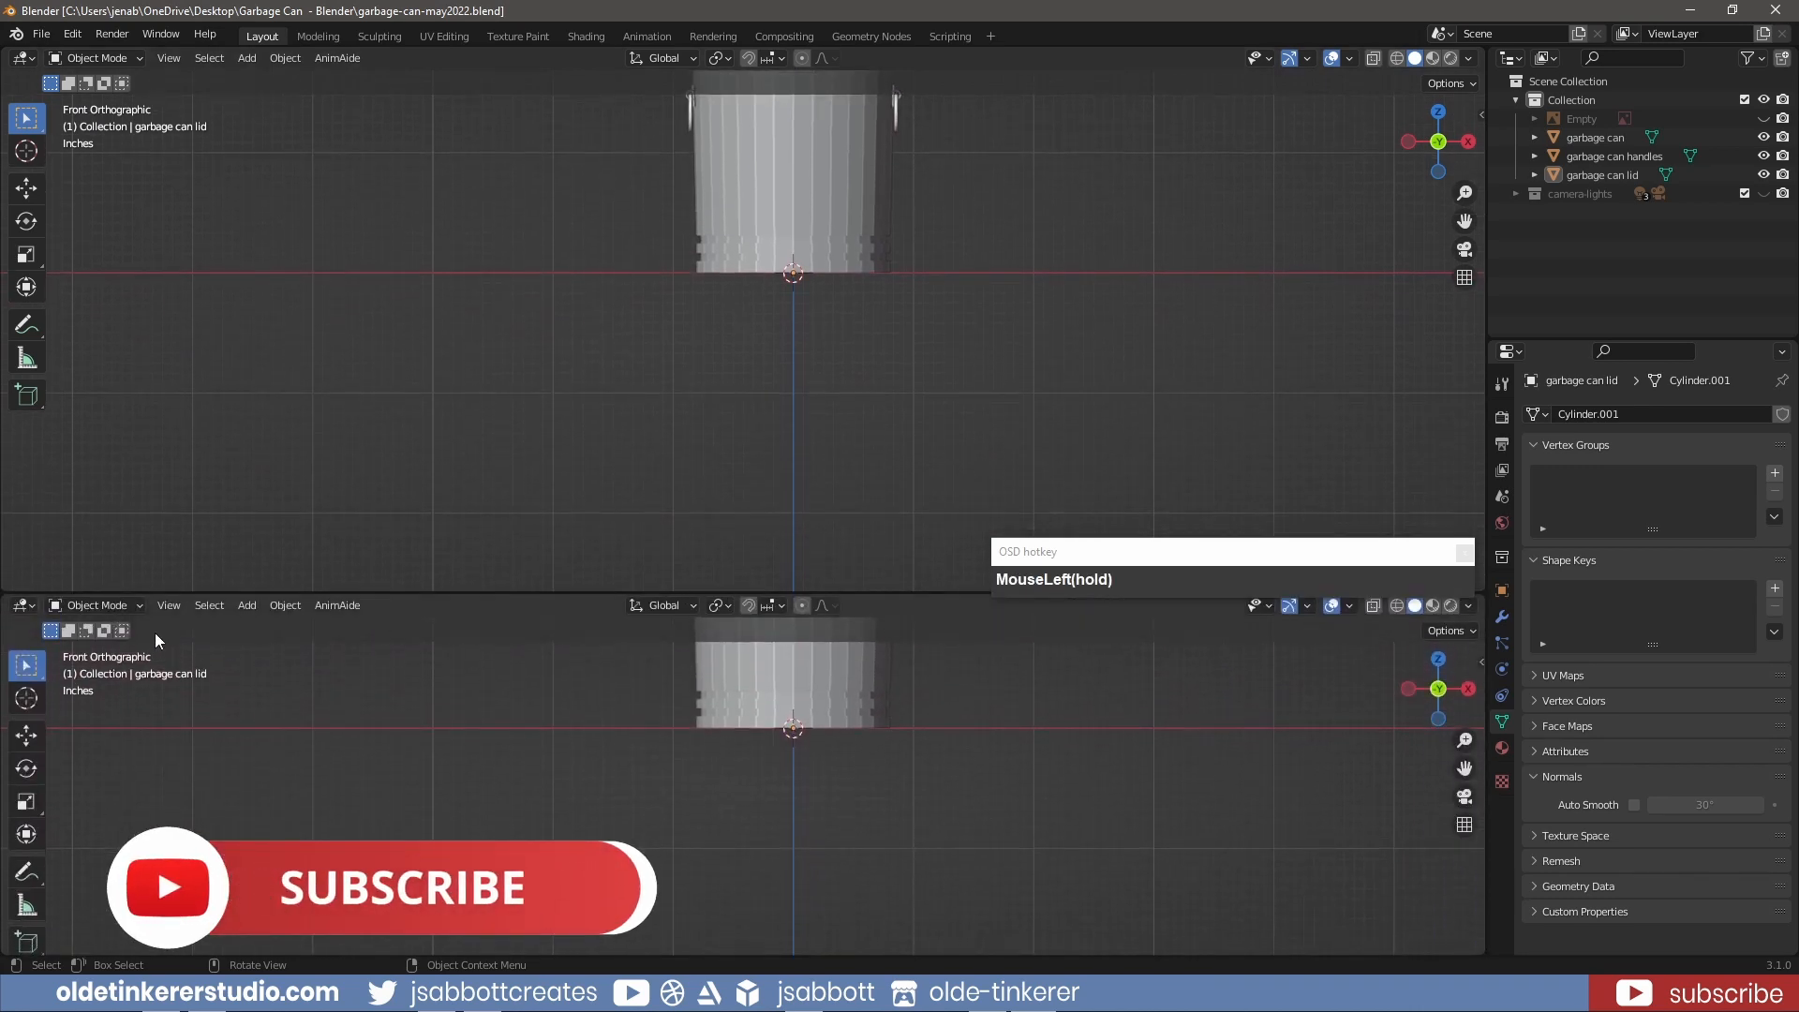
click(23, 605)
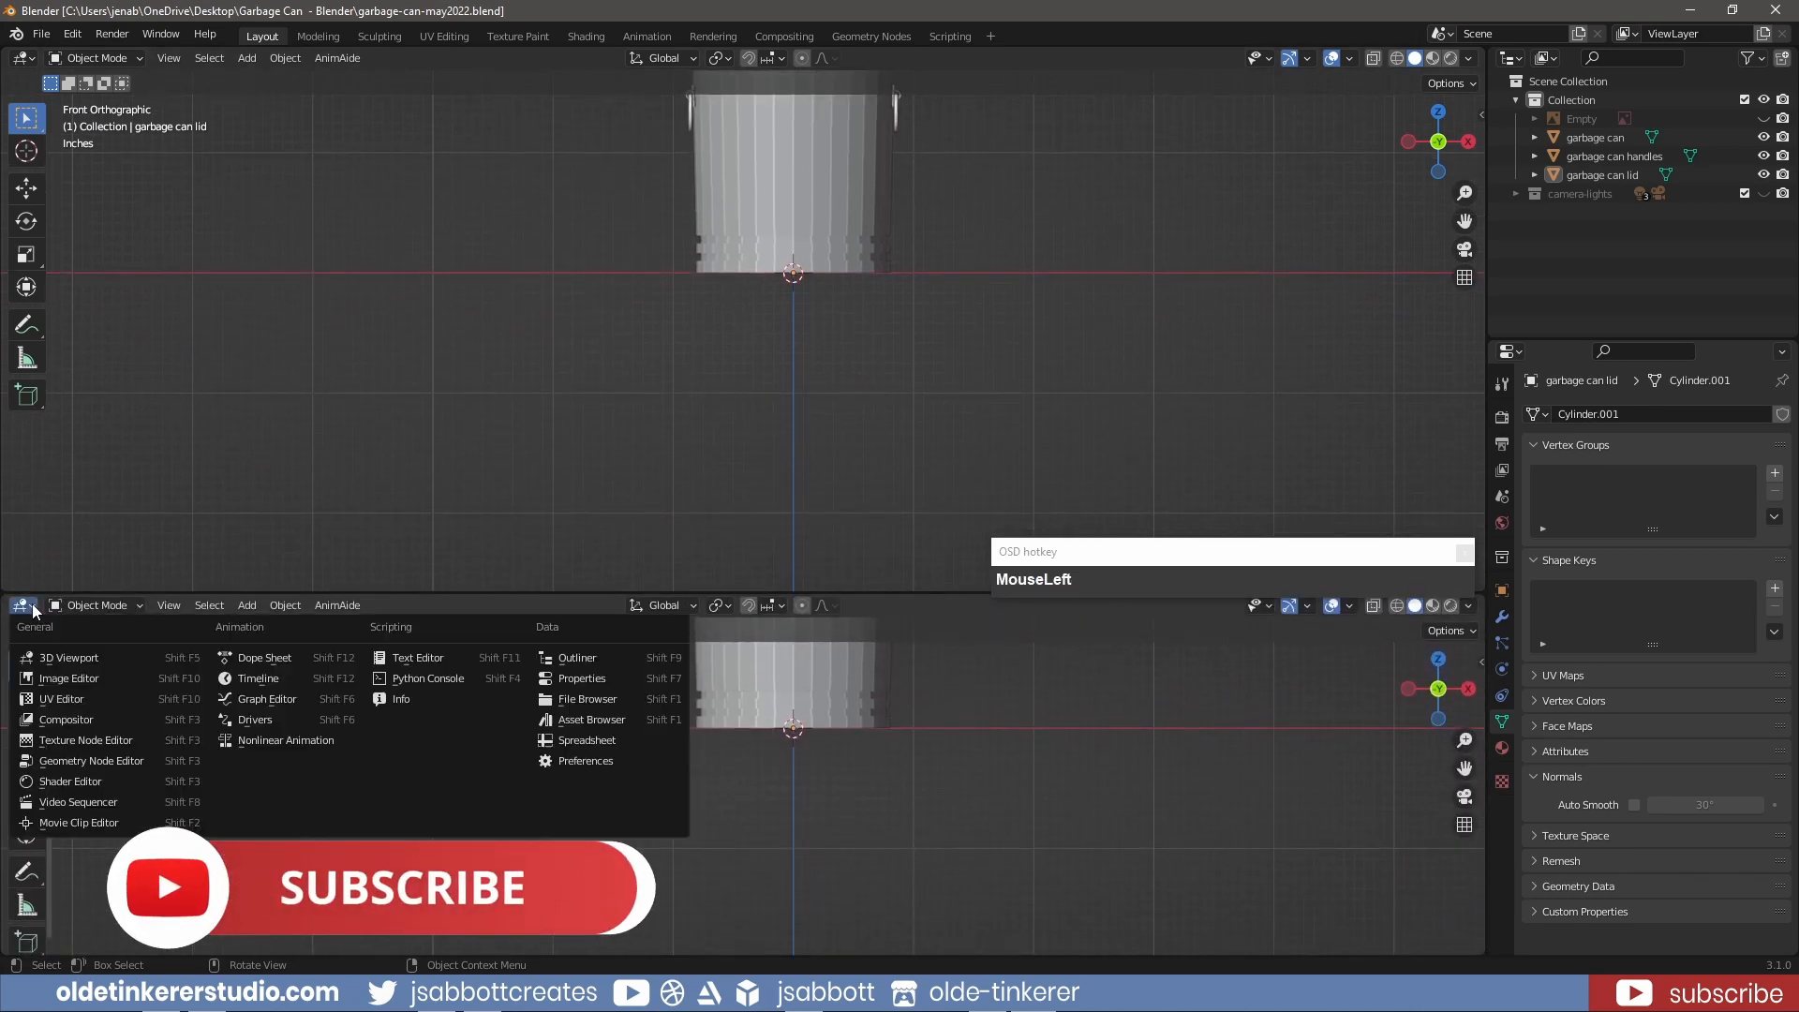
click(58, 679)
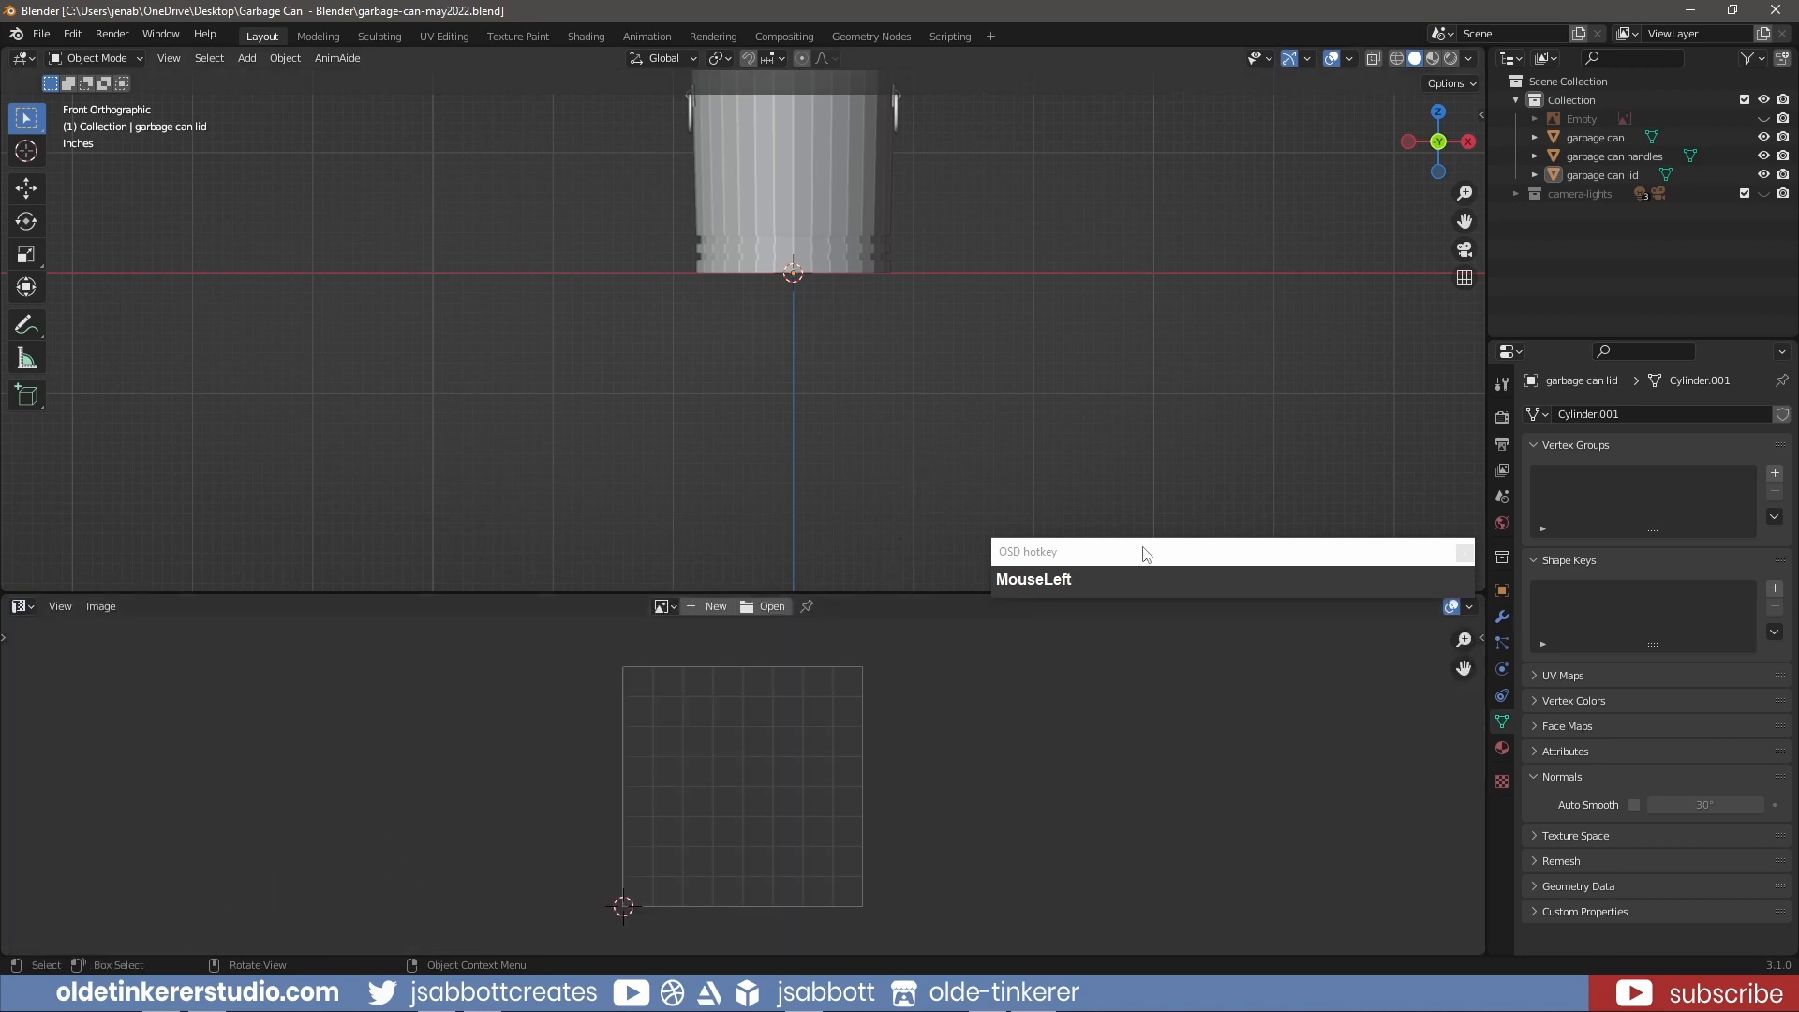
drag(1149, 554, 1165, 397)
drag(992, 593, 999, 471)
shift+middle_drag(820, 154, 821, 368)
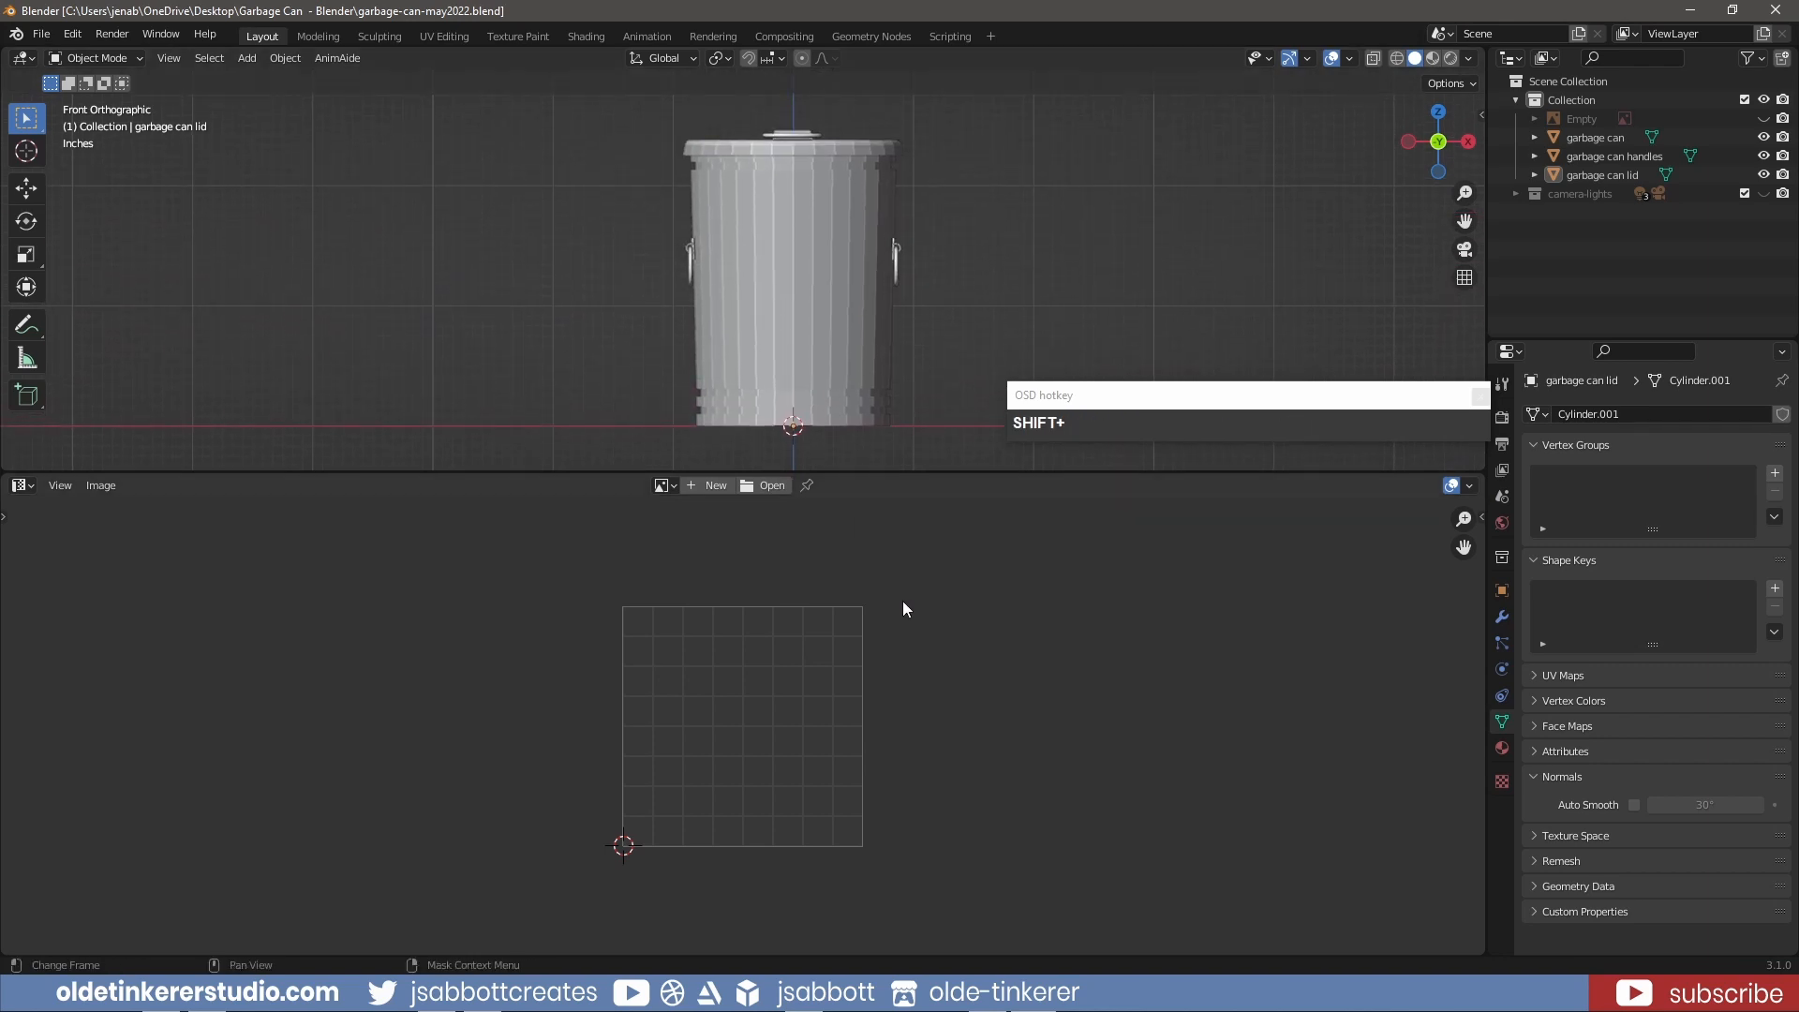
- Create a blank black 1024 × 1024 px image named "garbage-can" in the Image Editor
click(703, 486)
click(726, 518)
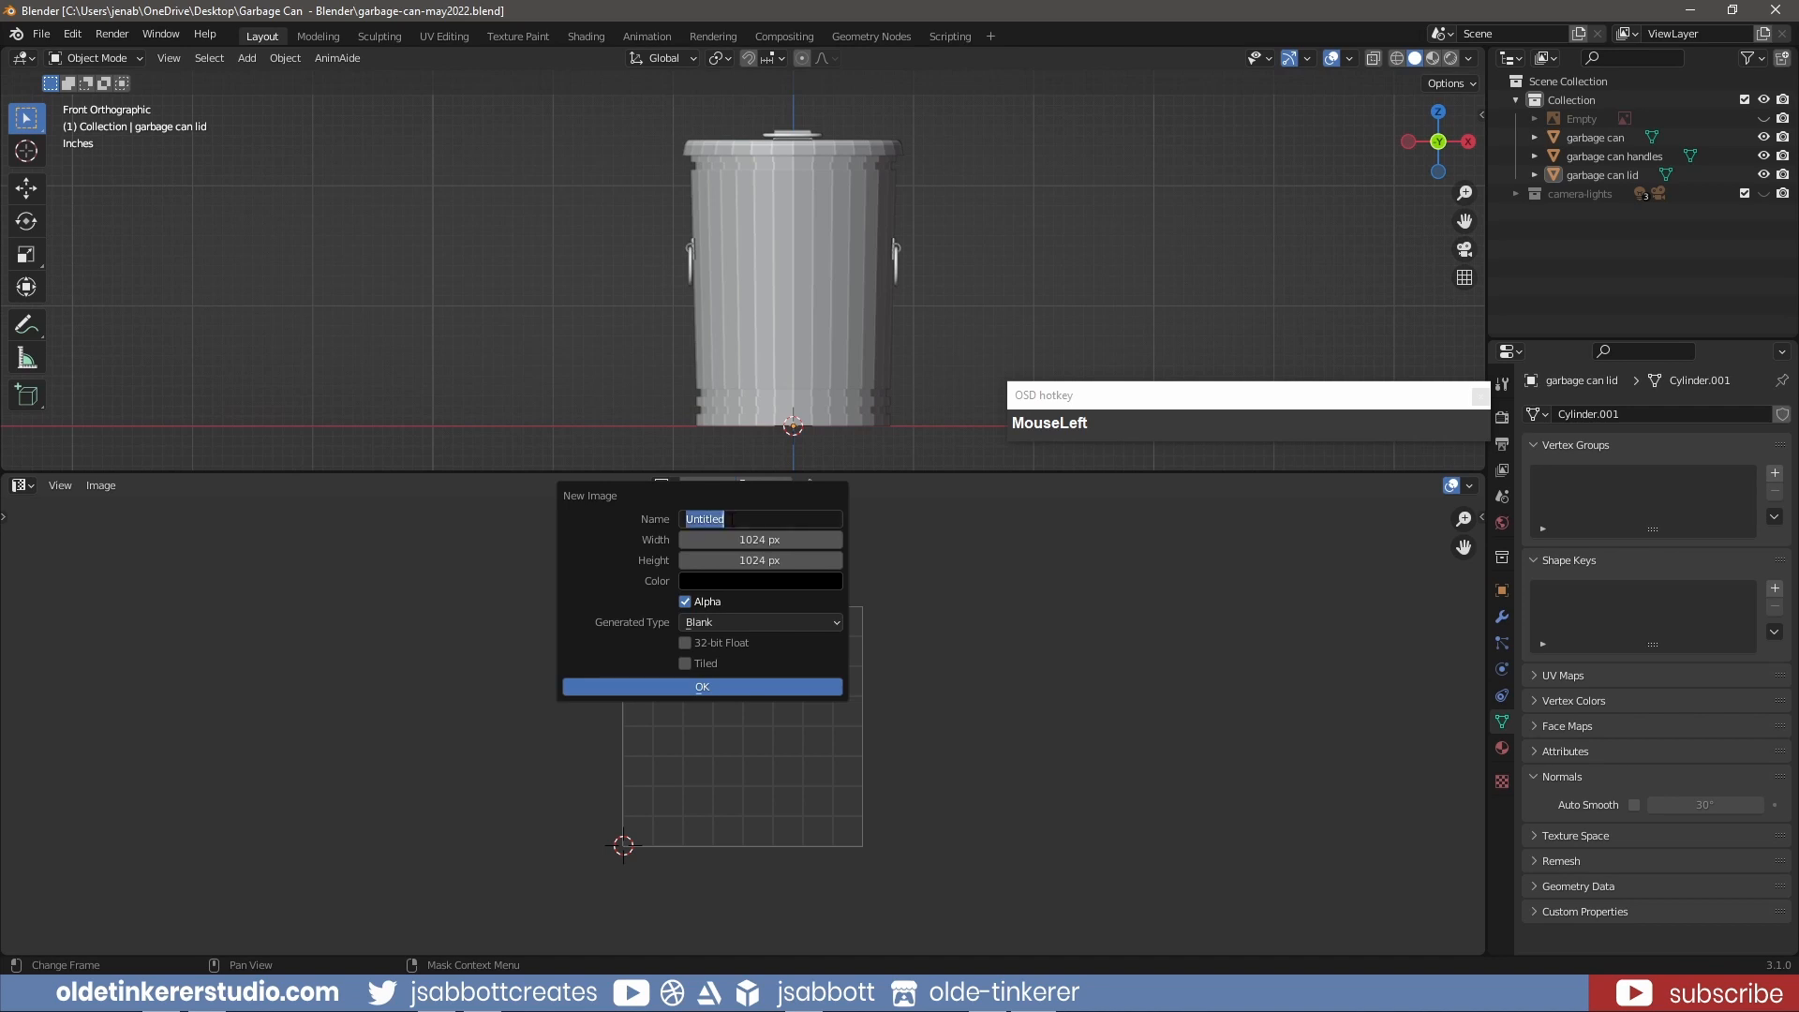
text(garbage-can)
key(Return)
key(Return)
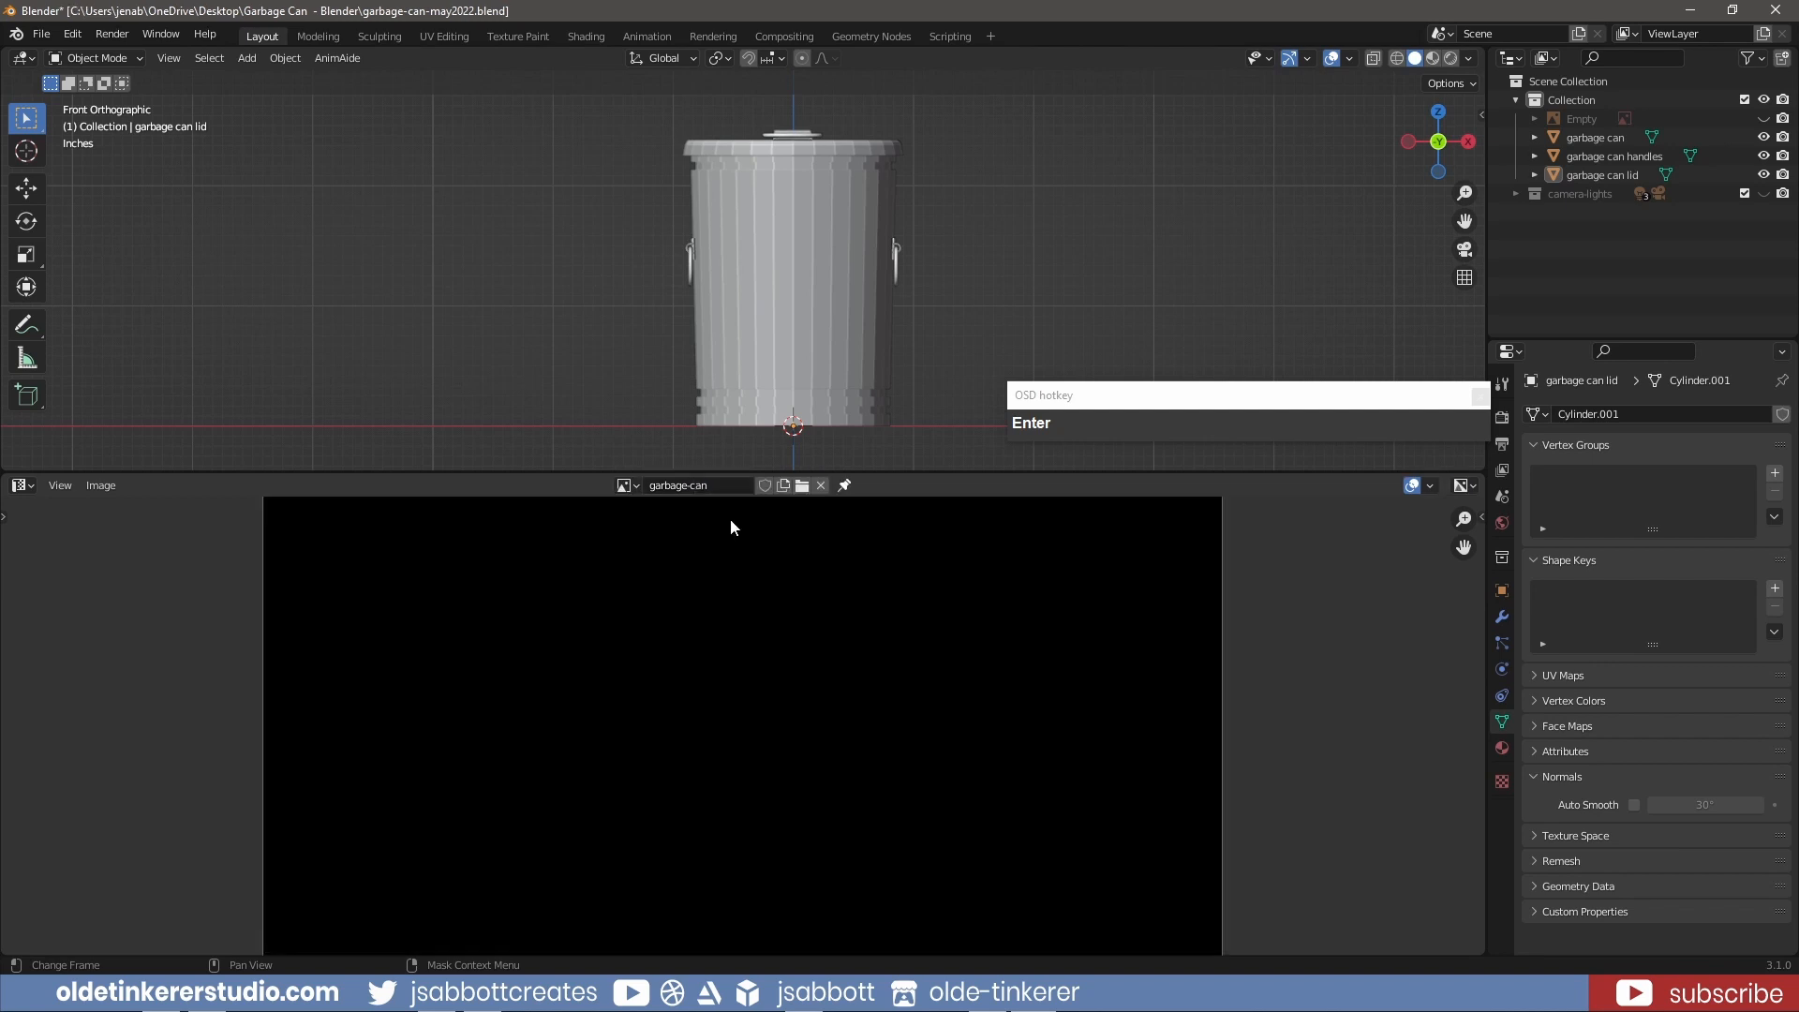
scroll(771, 618, down, 4)
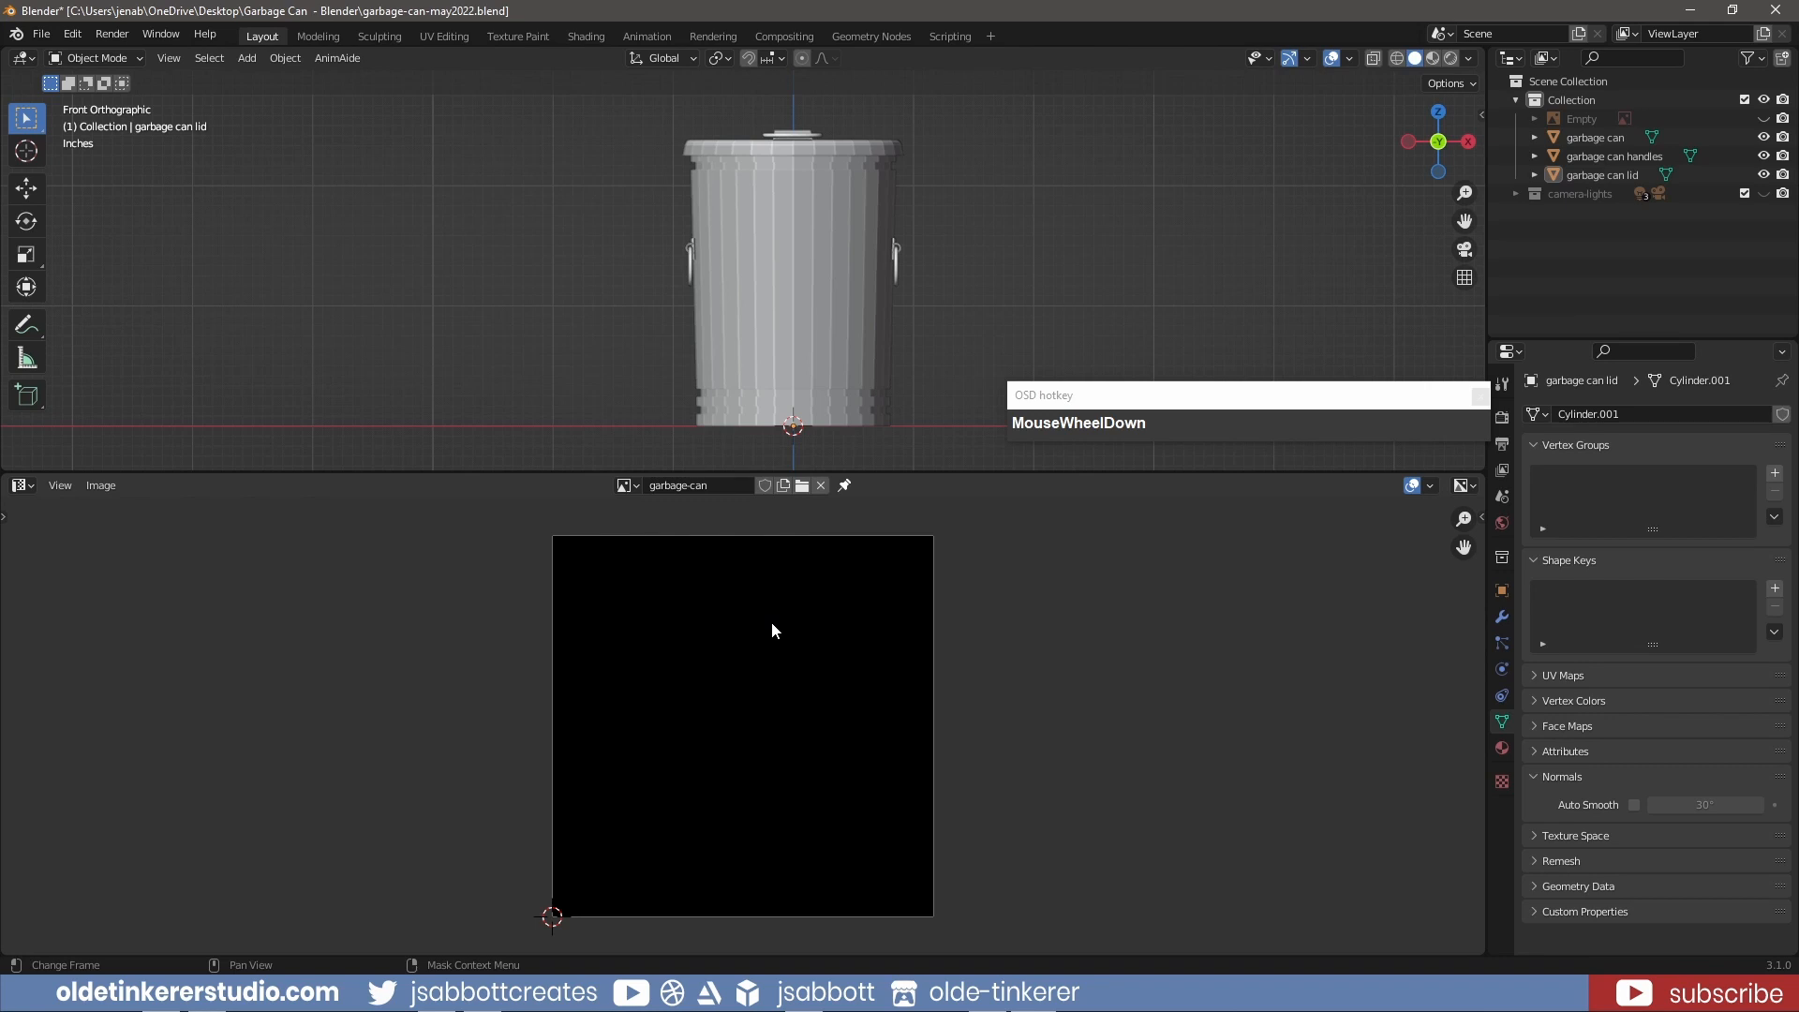
- Put the can, handles and lid objects into Edit Mode together, and hide the handles and lid so only the can body shows
click(1596, 138)
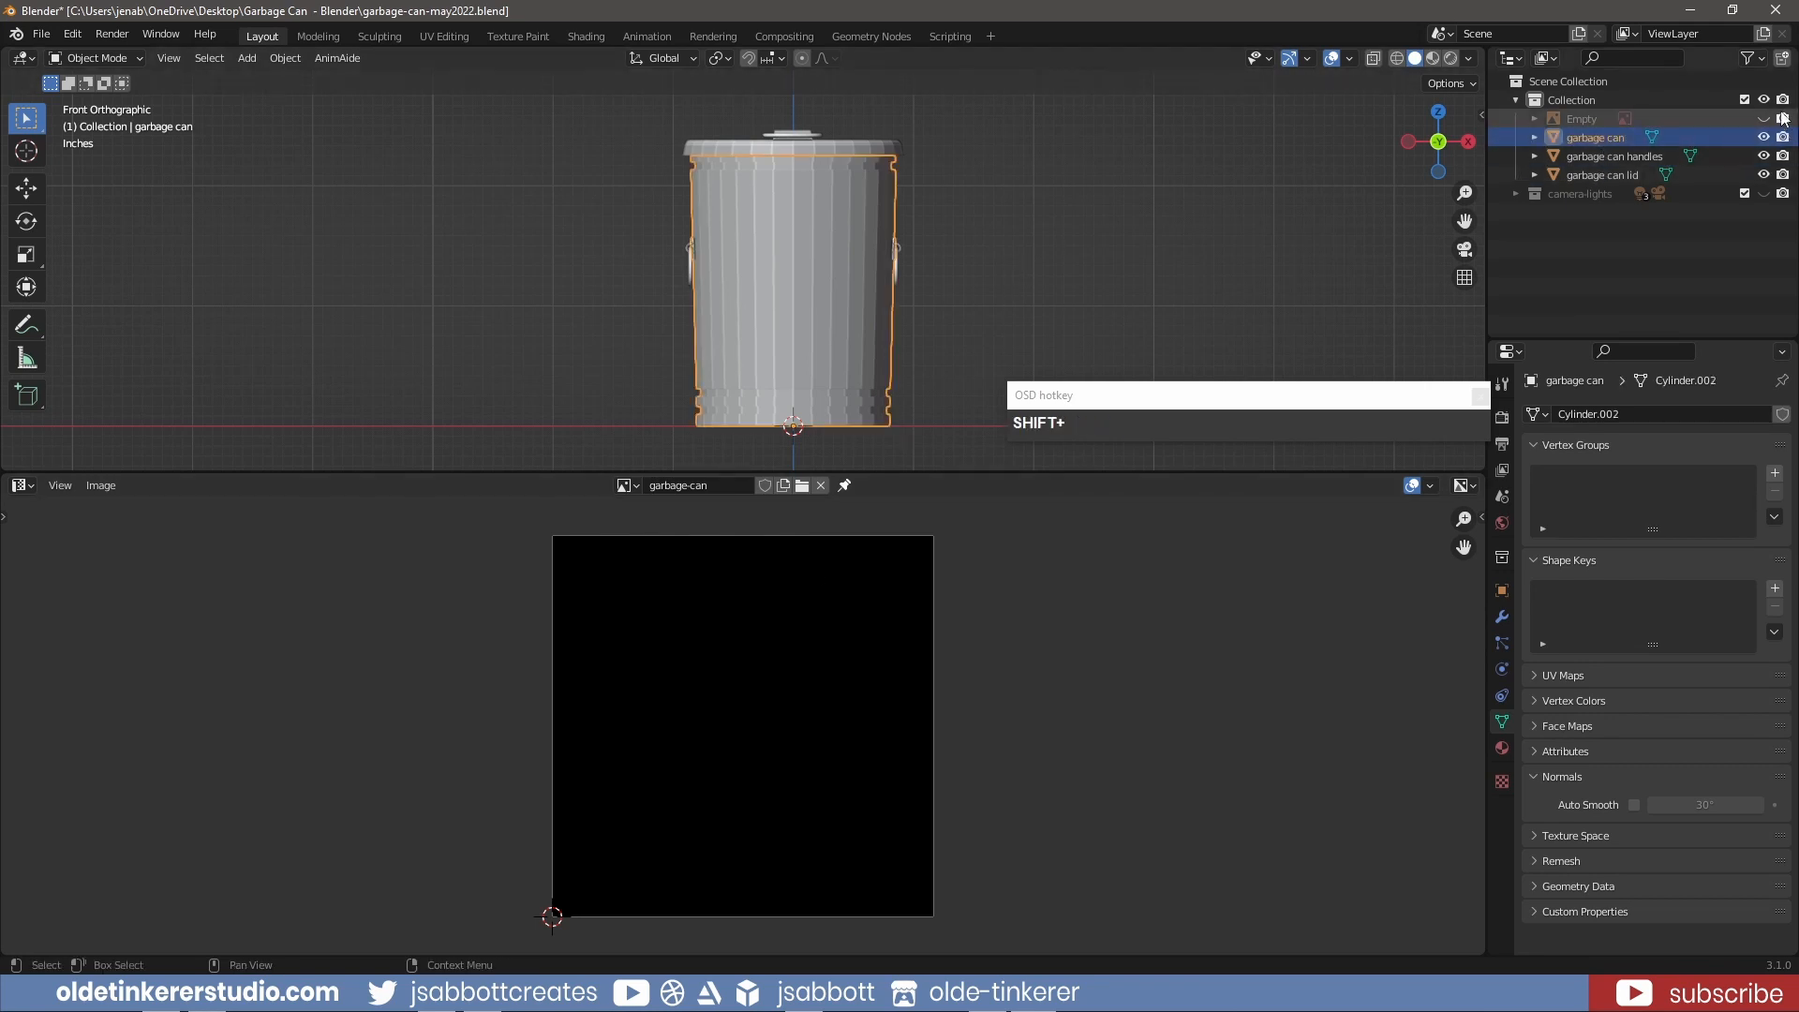
shift+click(1600, 167)
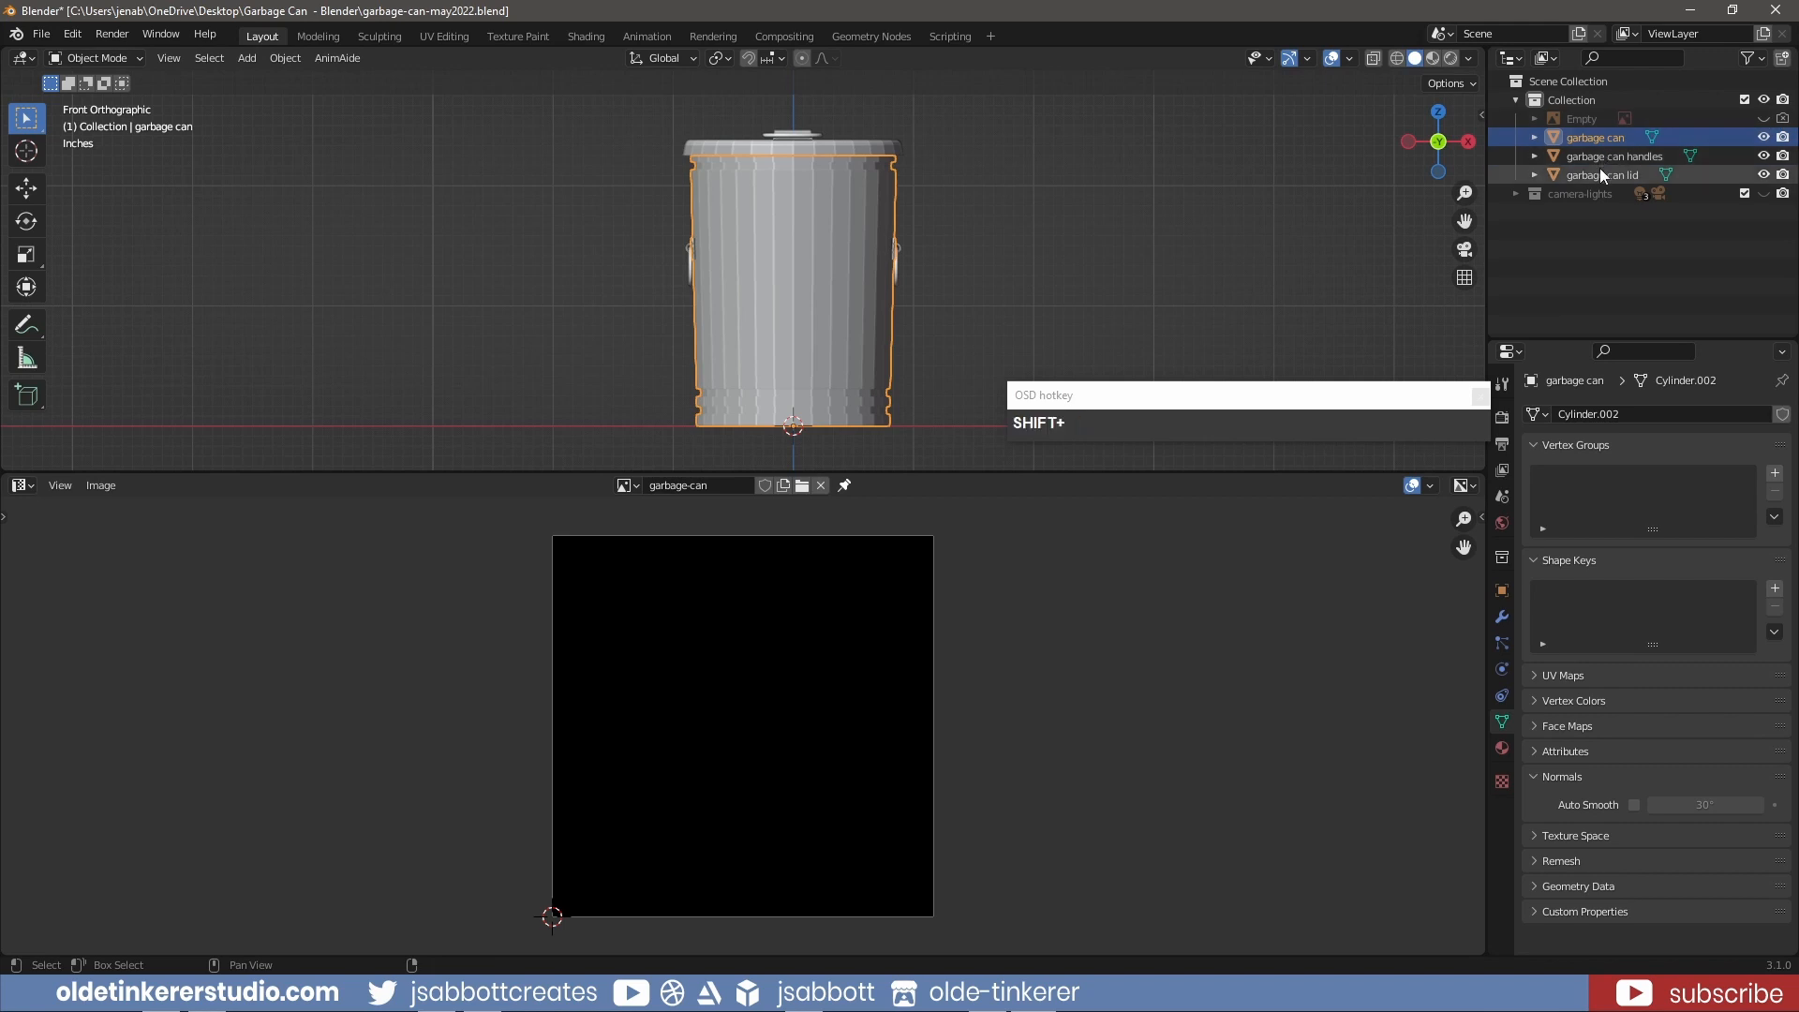
key(Tab)
click(973, 260)
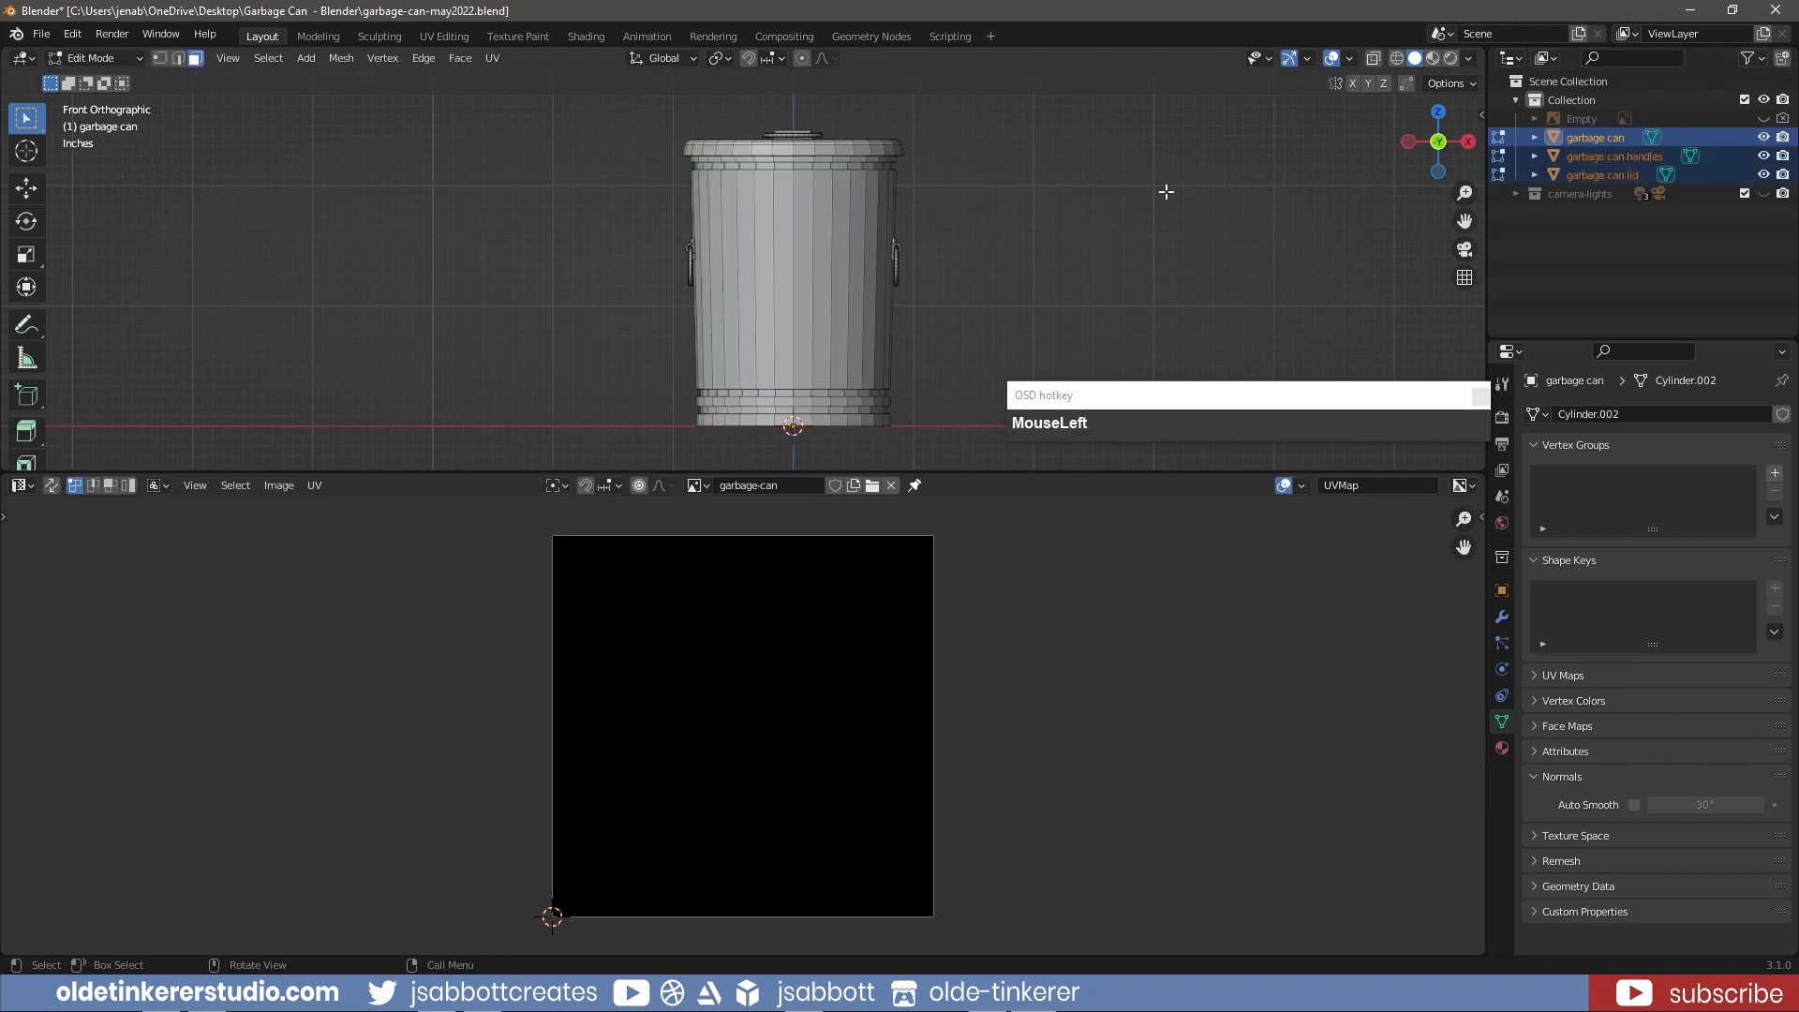
click(1765, 157)
click(1765, 175)
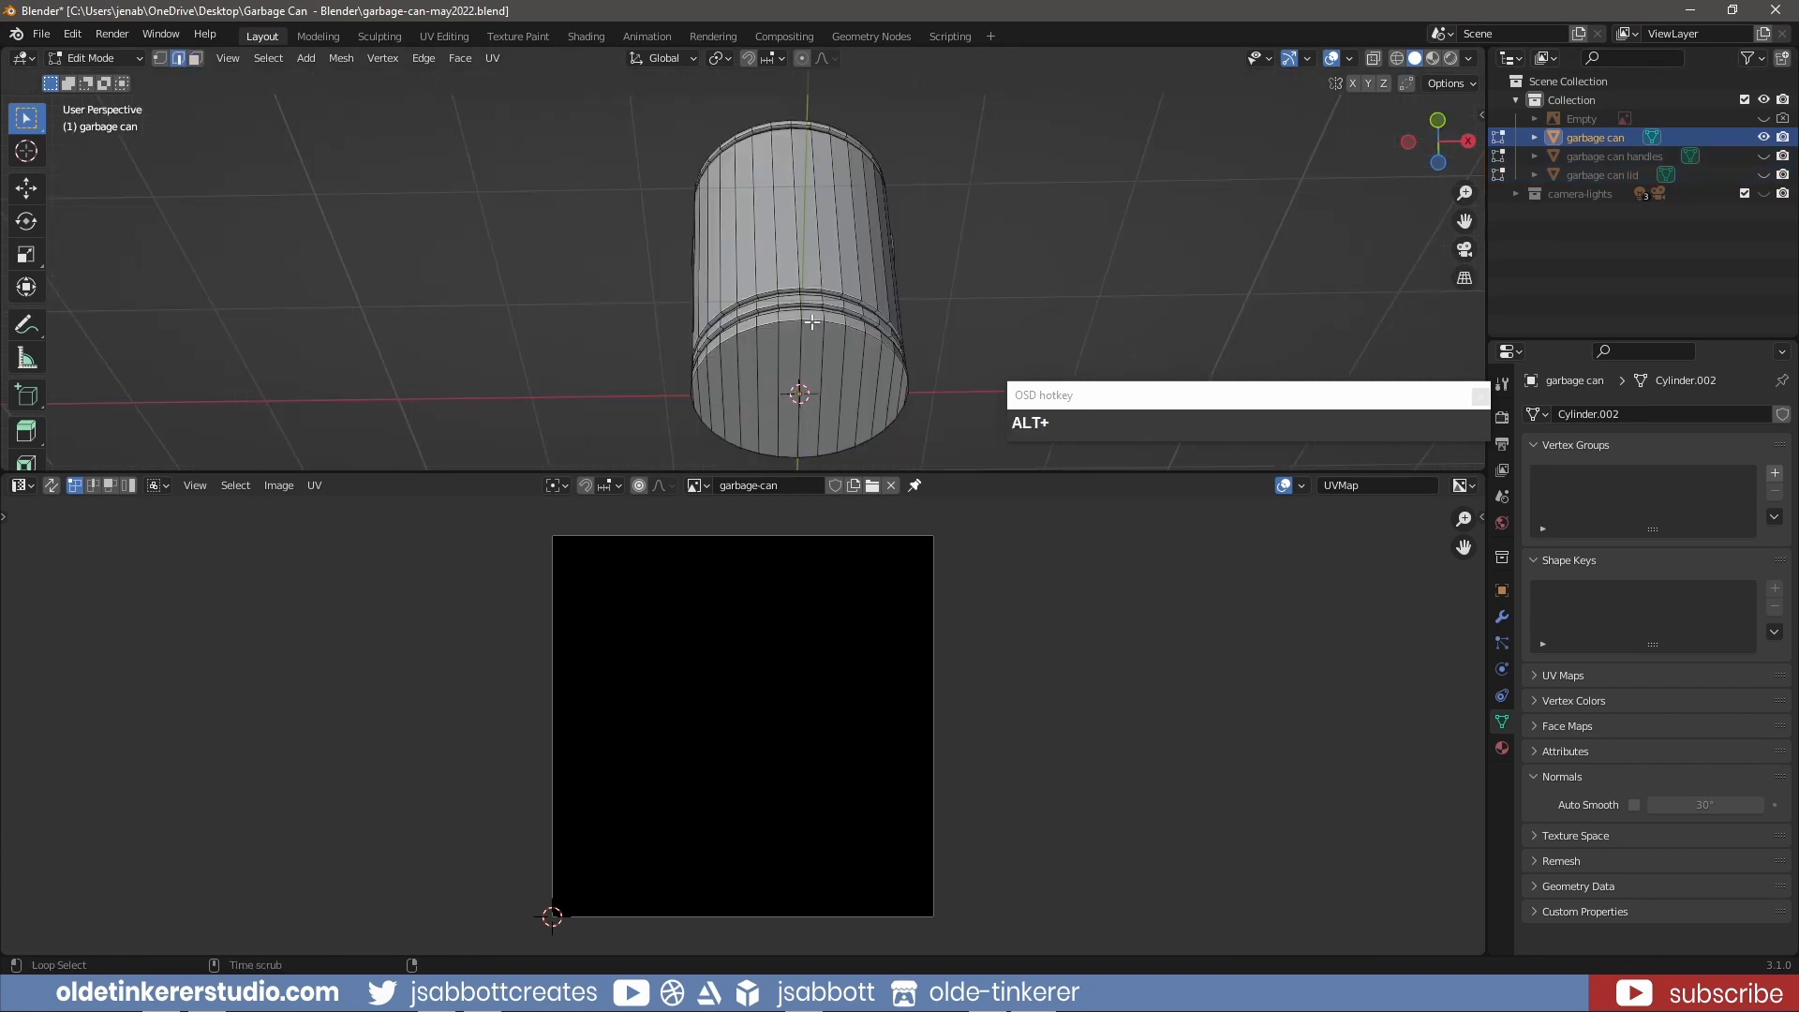
- Select the edge loop around the can's base together with the edge loop around its top rim
alt+click(812, 323)
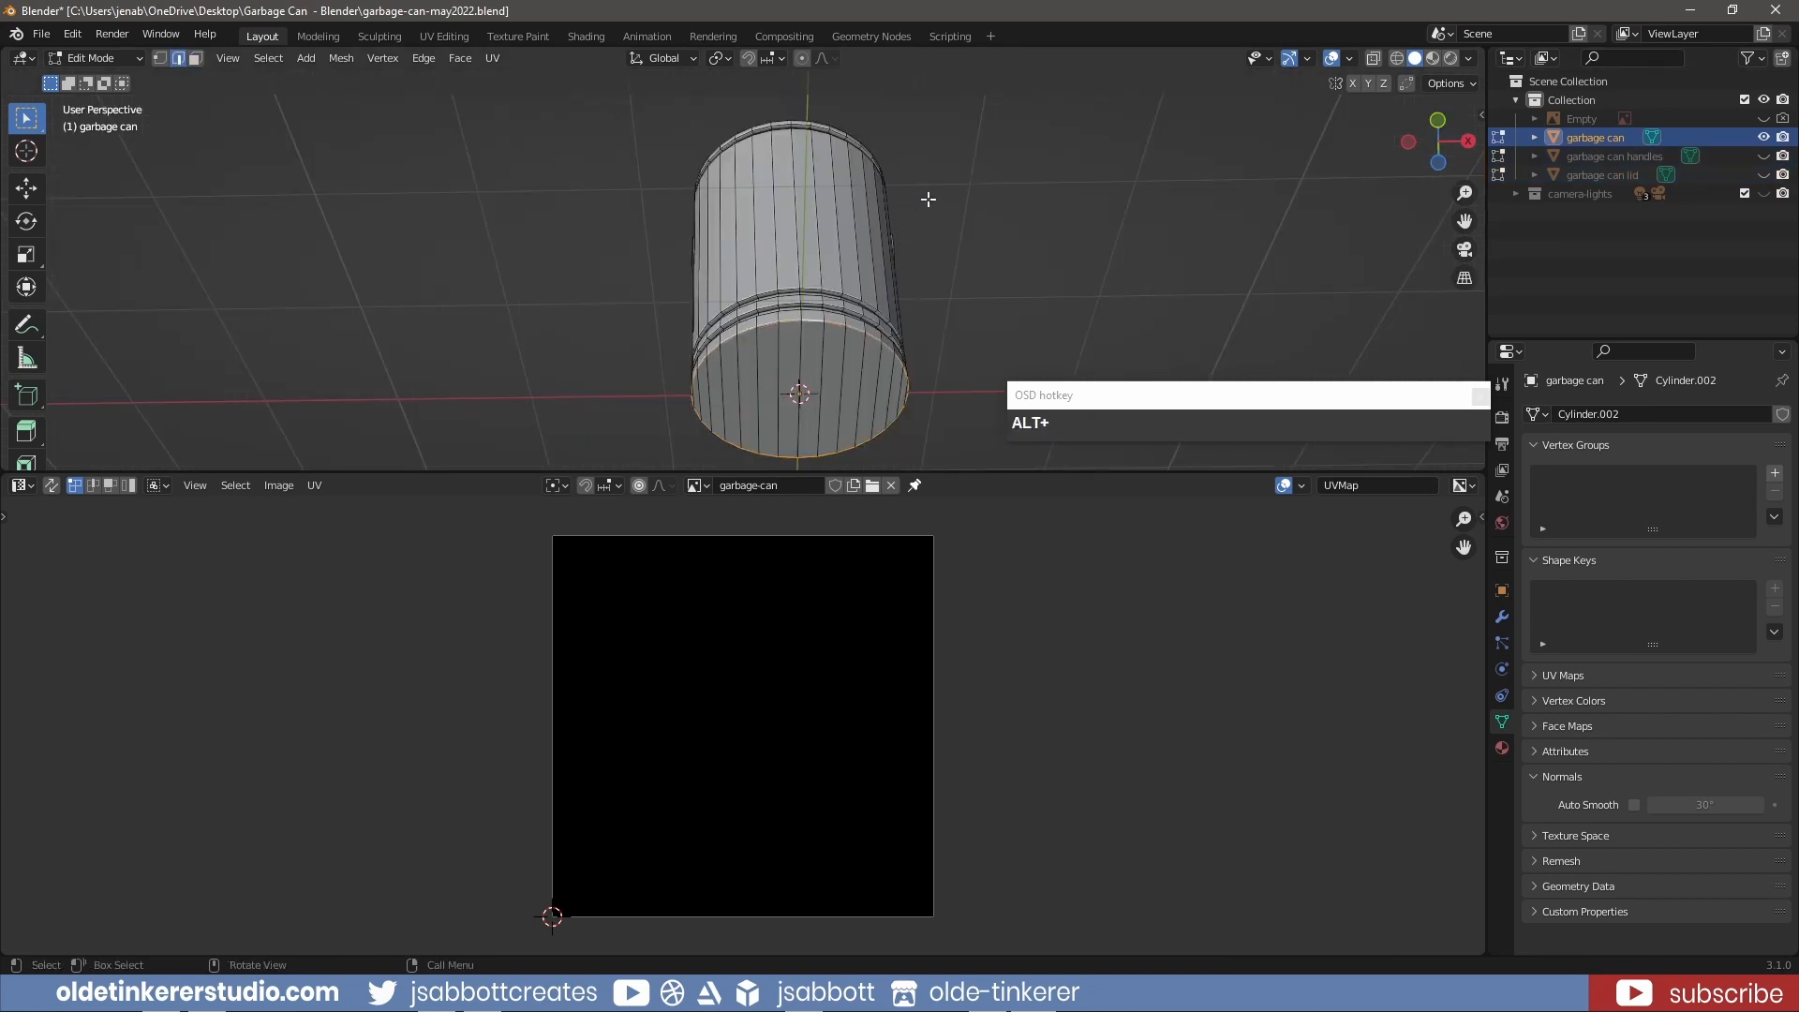
middle_drag(940, 175, 928, 365)
scroll(941, 322, up, 2)
scroll(942, 323, up, 1)
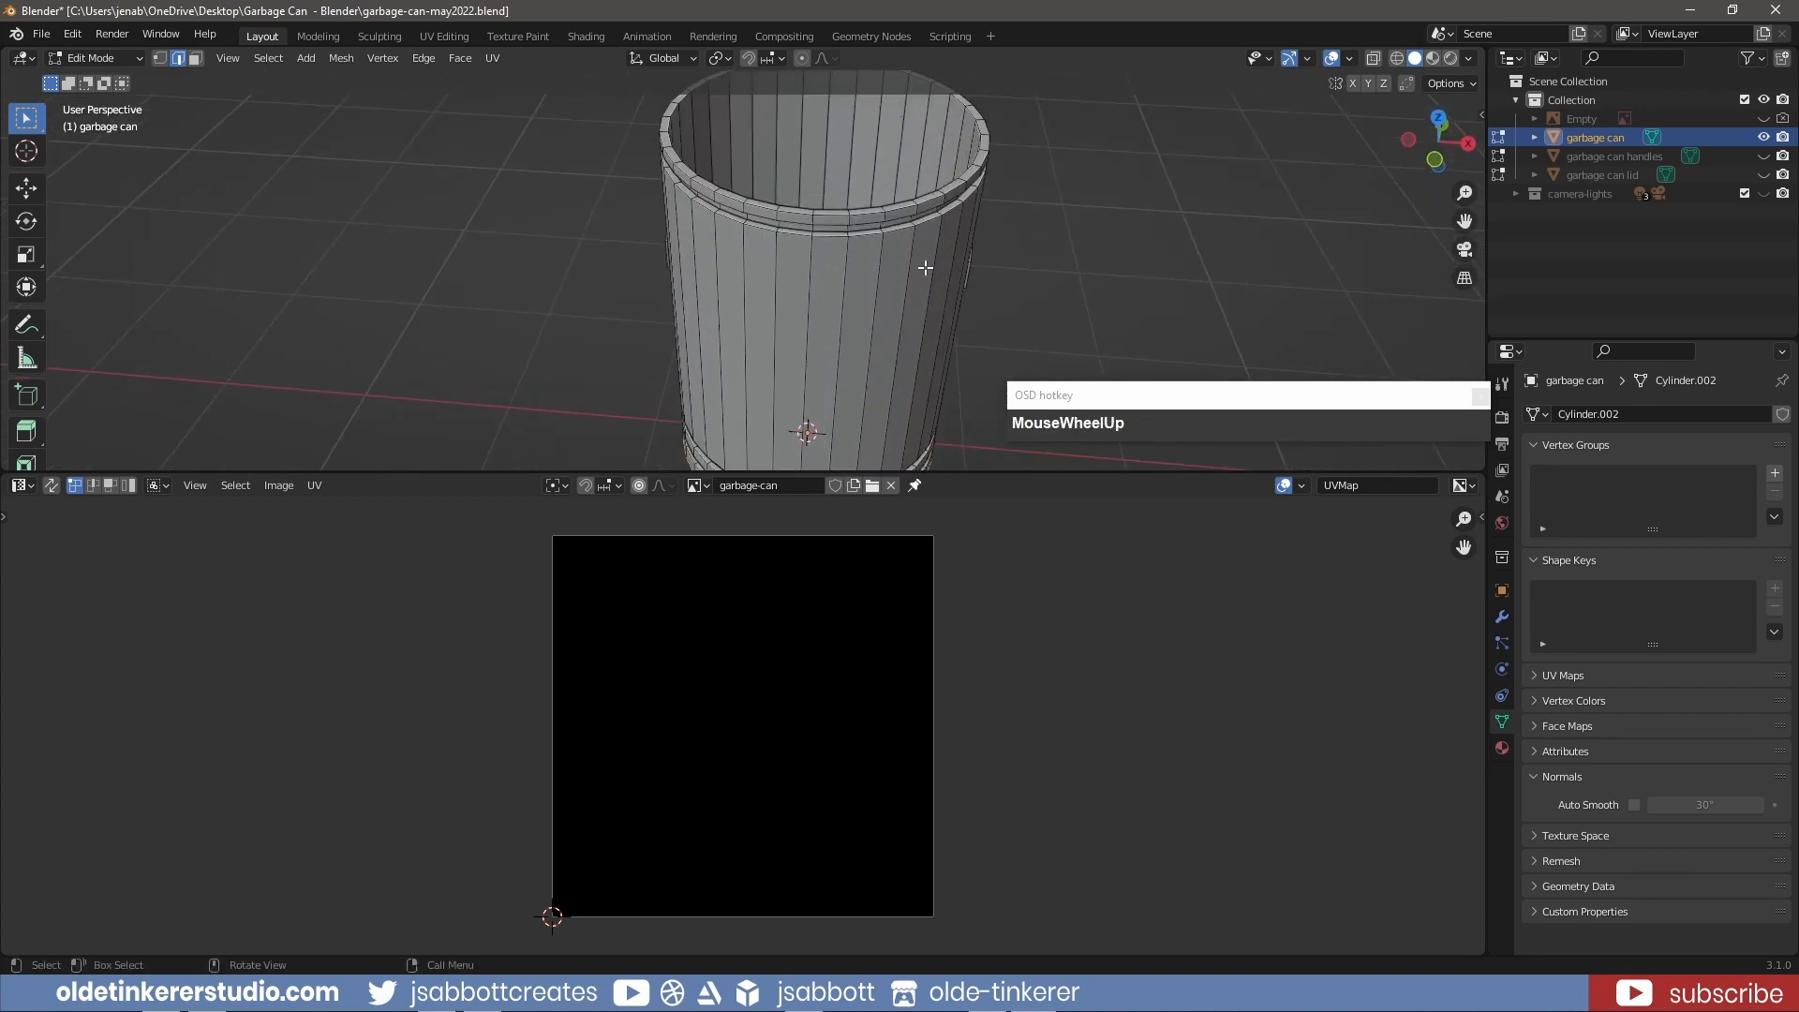
alt+shift+click(860, 217)
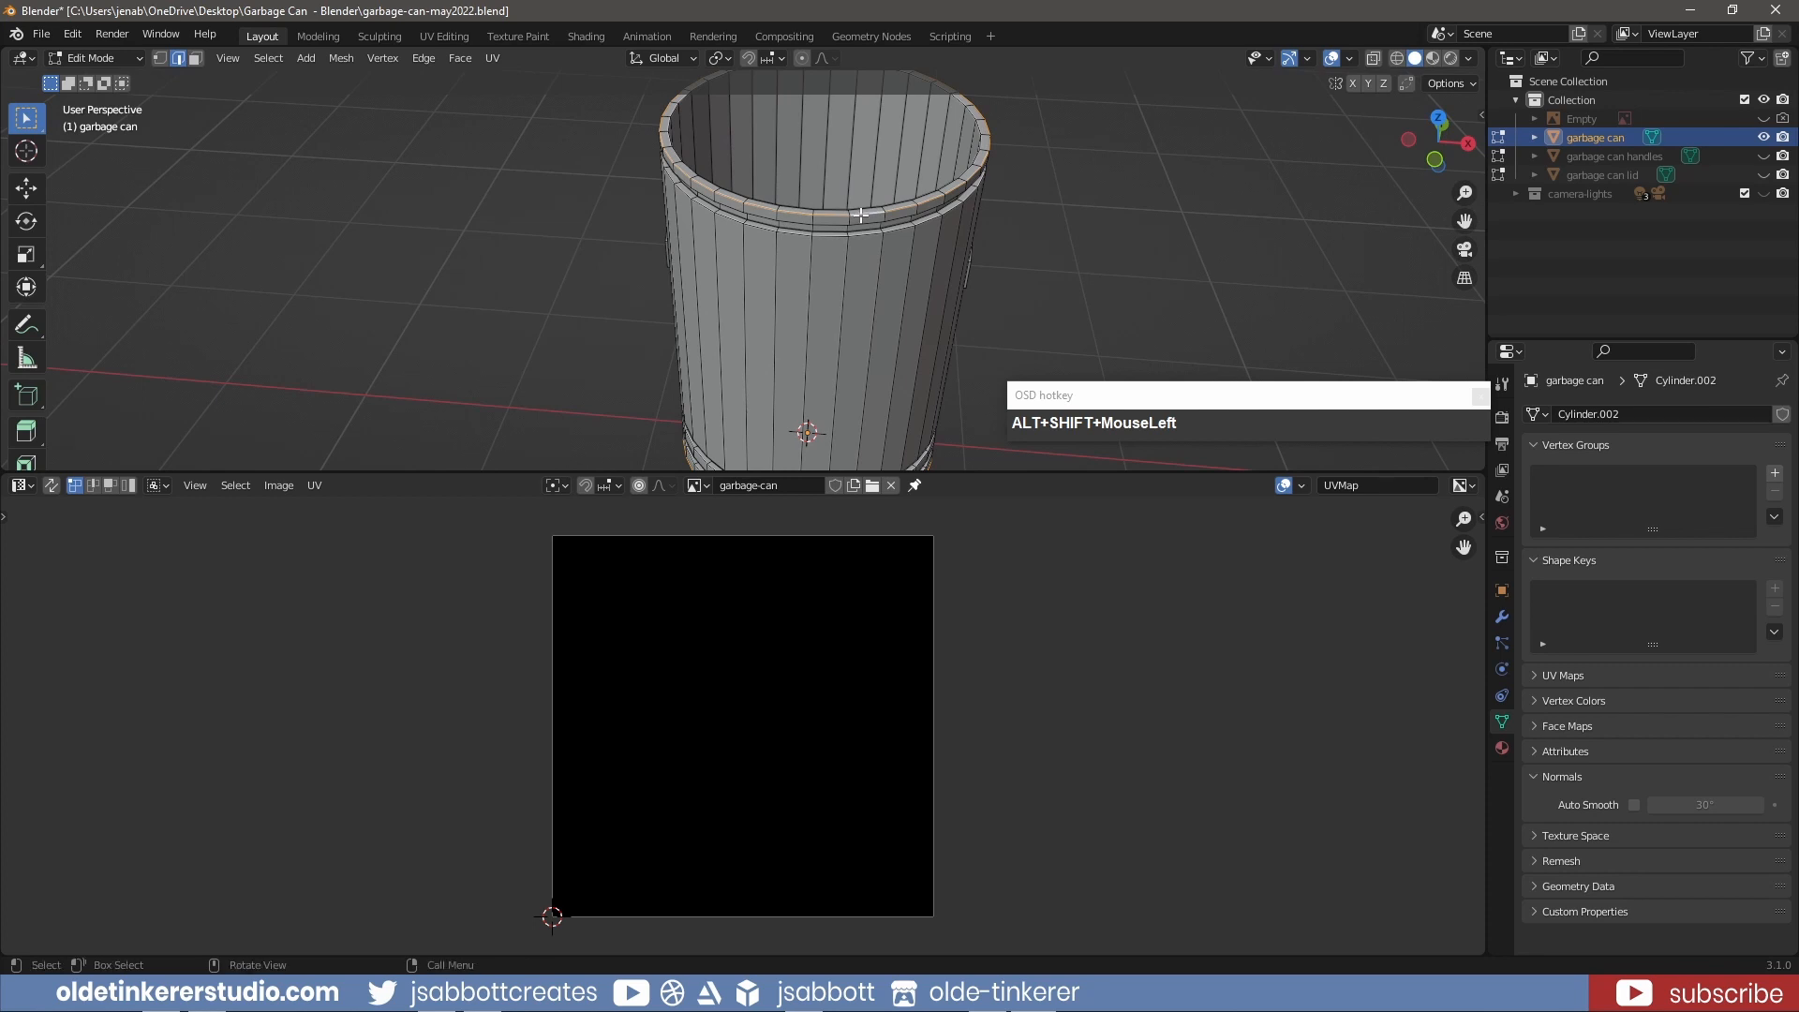
- Add the vertical line of edges running up the middle of the can's back to the selection
key(ctrl+KP_1)
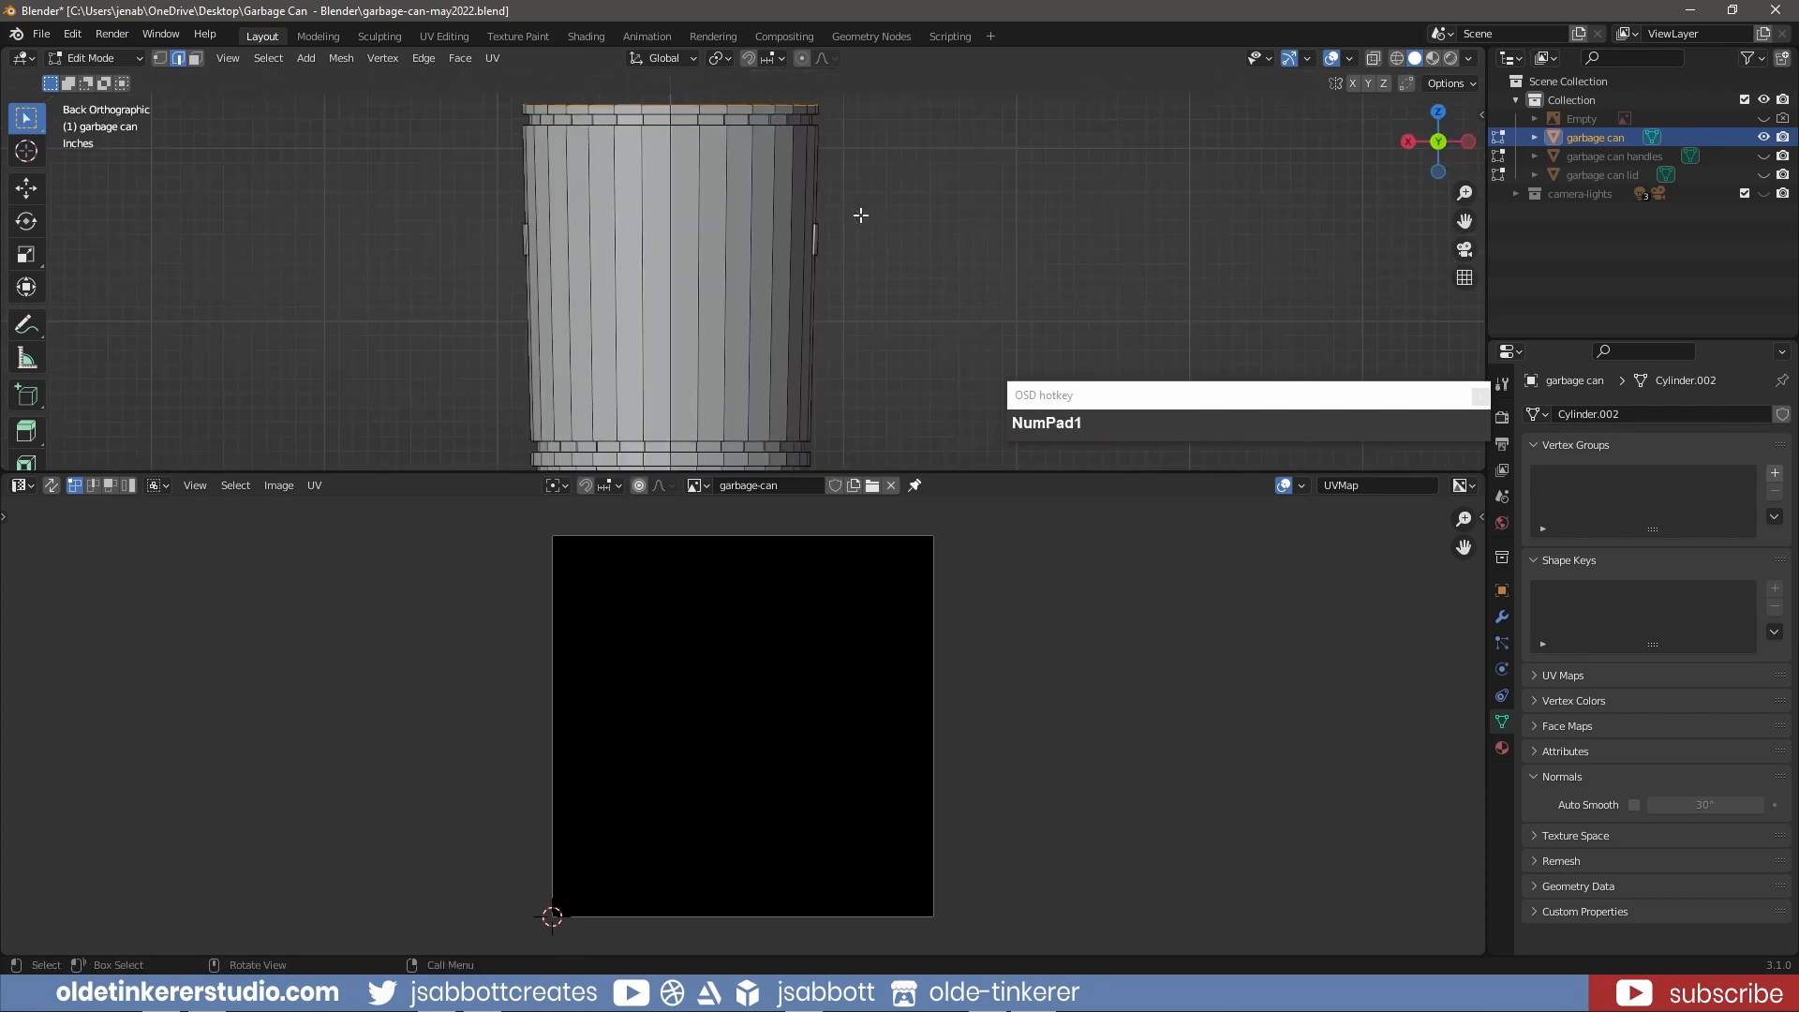
scroll(864, 242, down, 1)
shift+middle_drag(831, 345, 884, 293)
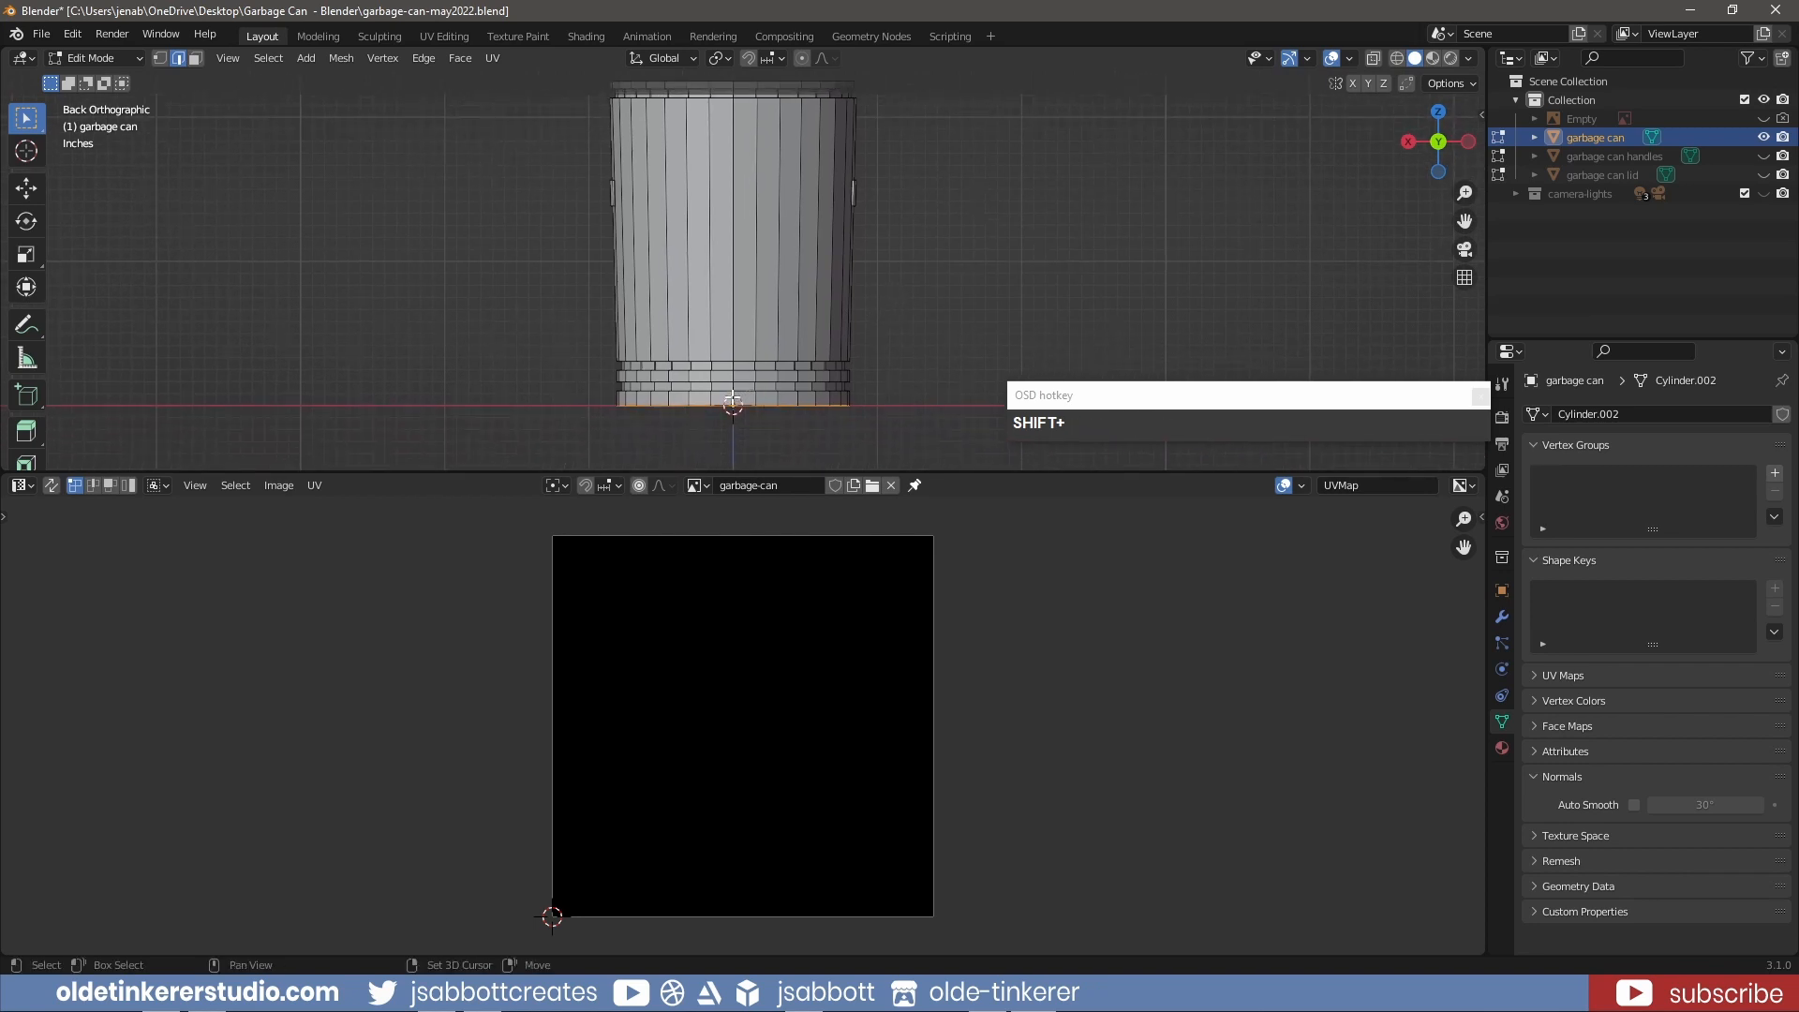
shift+click(732, 399)
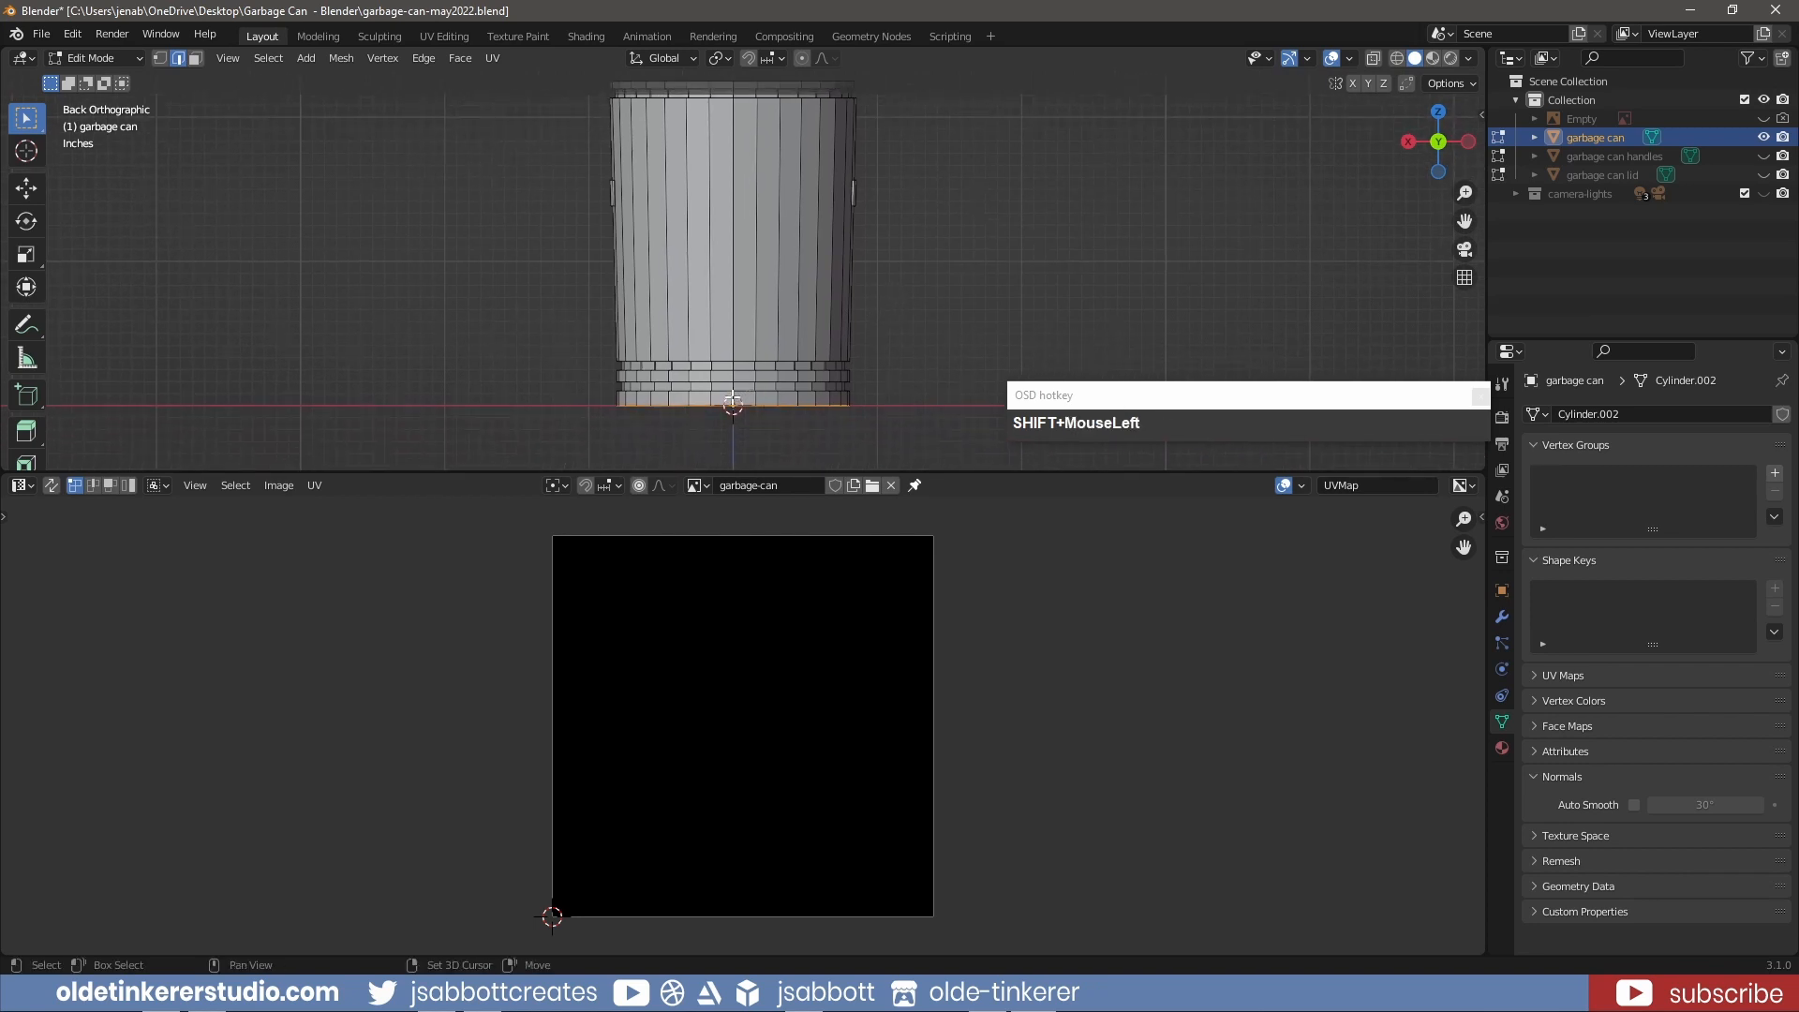
alt+shift+click(733, 349)
scroll(809, 298, up, 1)
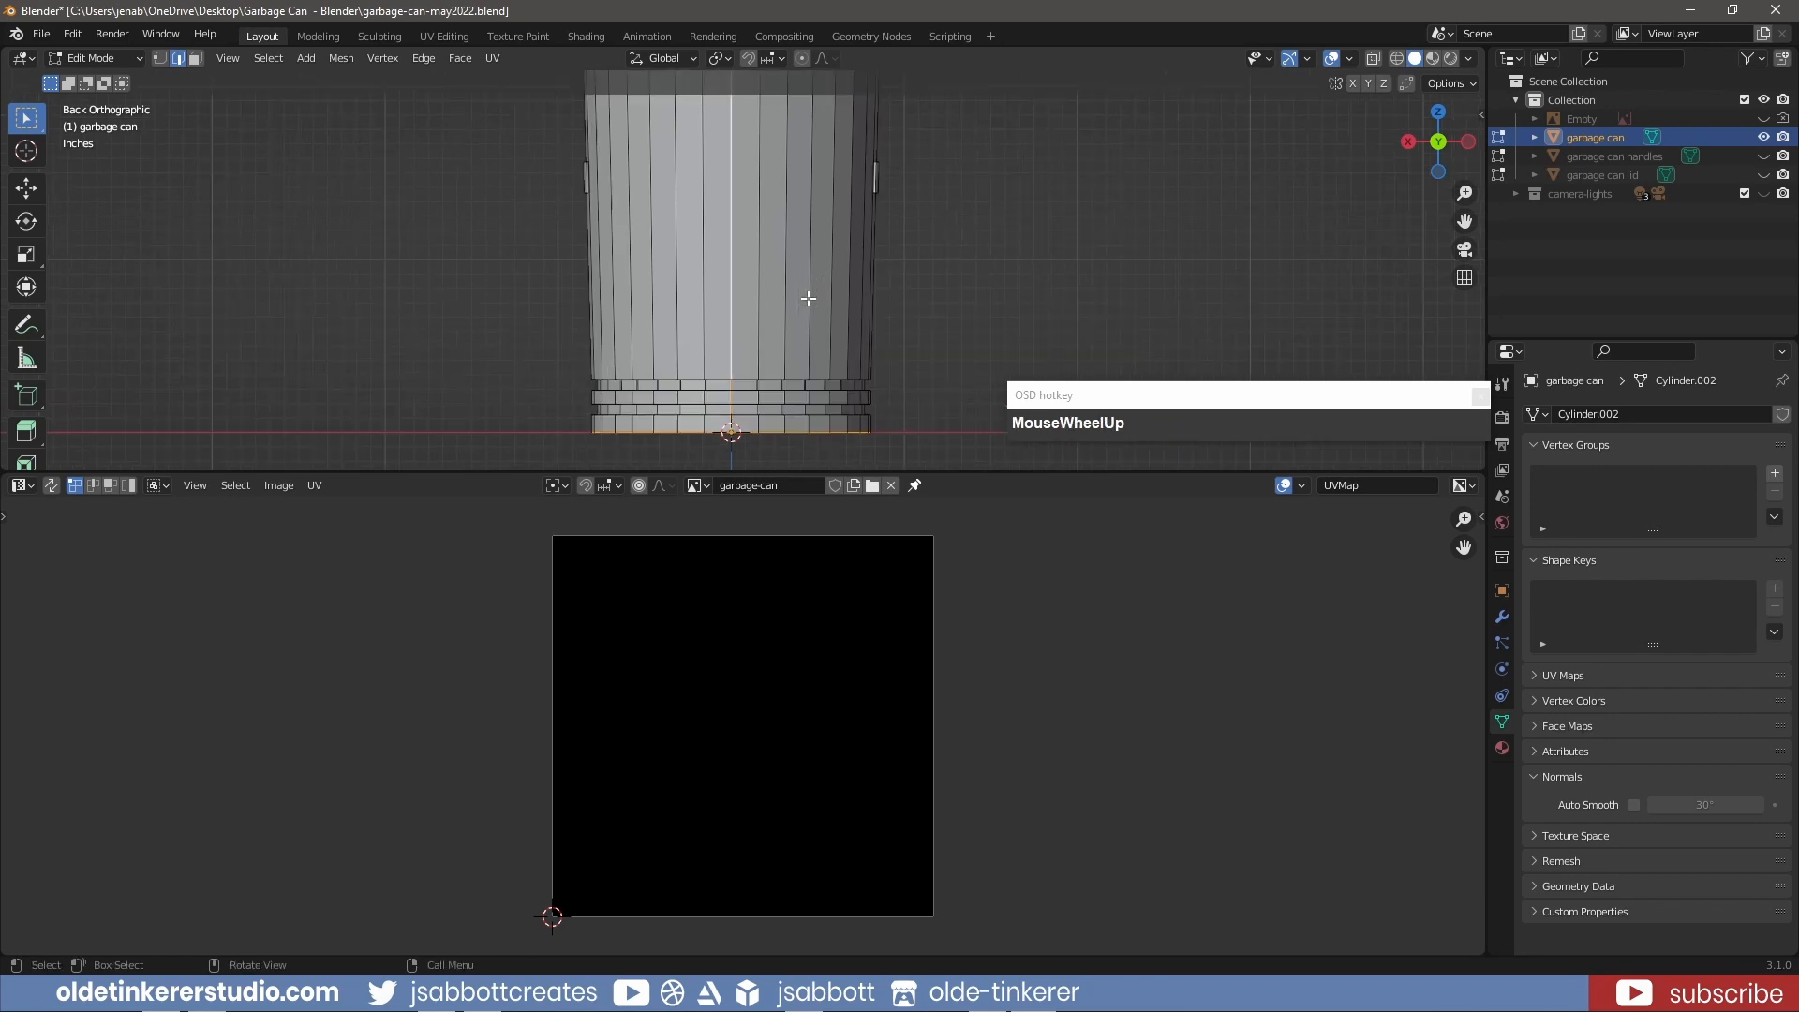
- Enlarge the 3D viewport, add the remaining edges along the back line inside and outside the can, and mark the whole selection as seams
drag(808, 471, 807, 655)
middle_drag(778, 412, 811, 253)
shift+middle_drag(812, 253, 749, 468)
alt+shift+click(655, 272)
middle_drag(655, 272, 923, 257)
shift+click(684, 393)
middle_drag(675, 449, 779, 454)
shift+middle_drag(780, 454, 788, 251)
scroll(788, 251, up, 3)
shift+click(769, 555)
shift+click(767, 537)
middle_drag(767, 539, 769, 408)
key(ctrl+KP_1)
scroll(763, 374, down, 5)
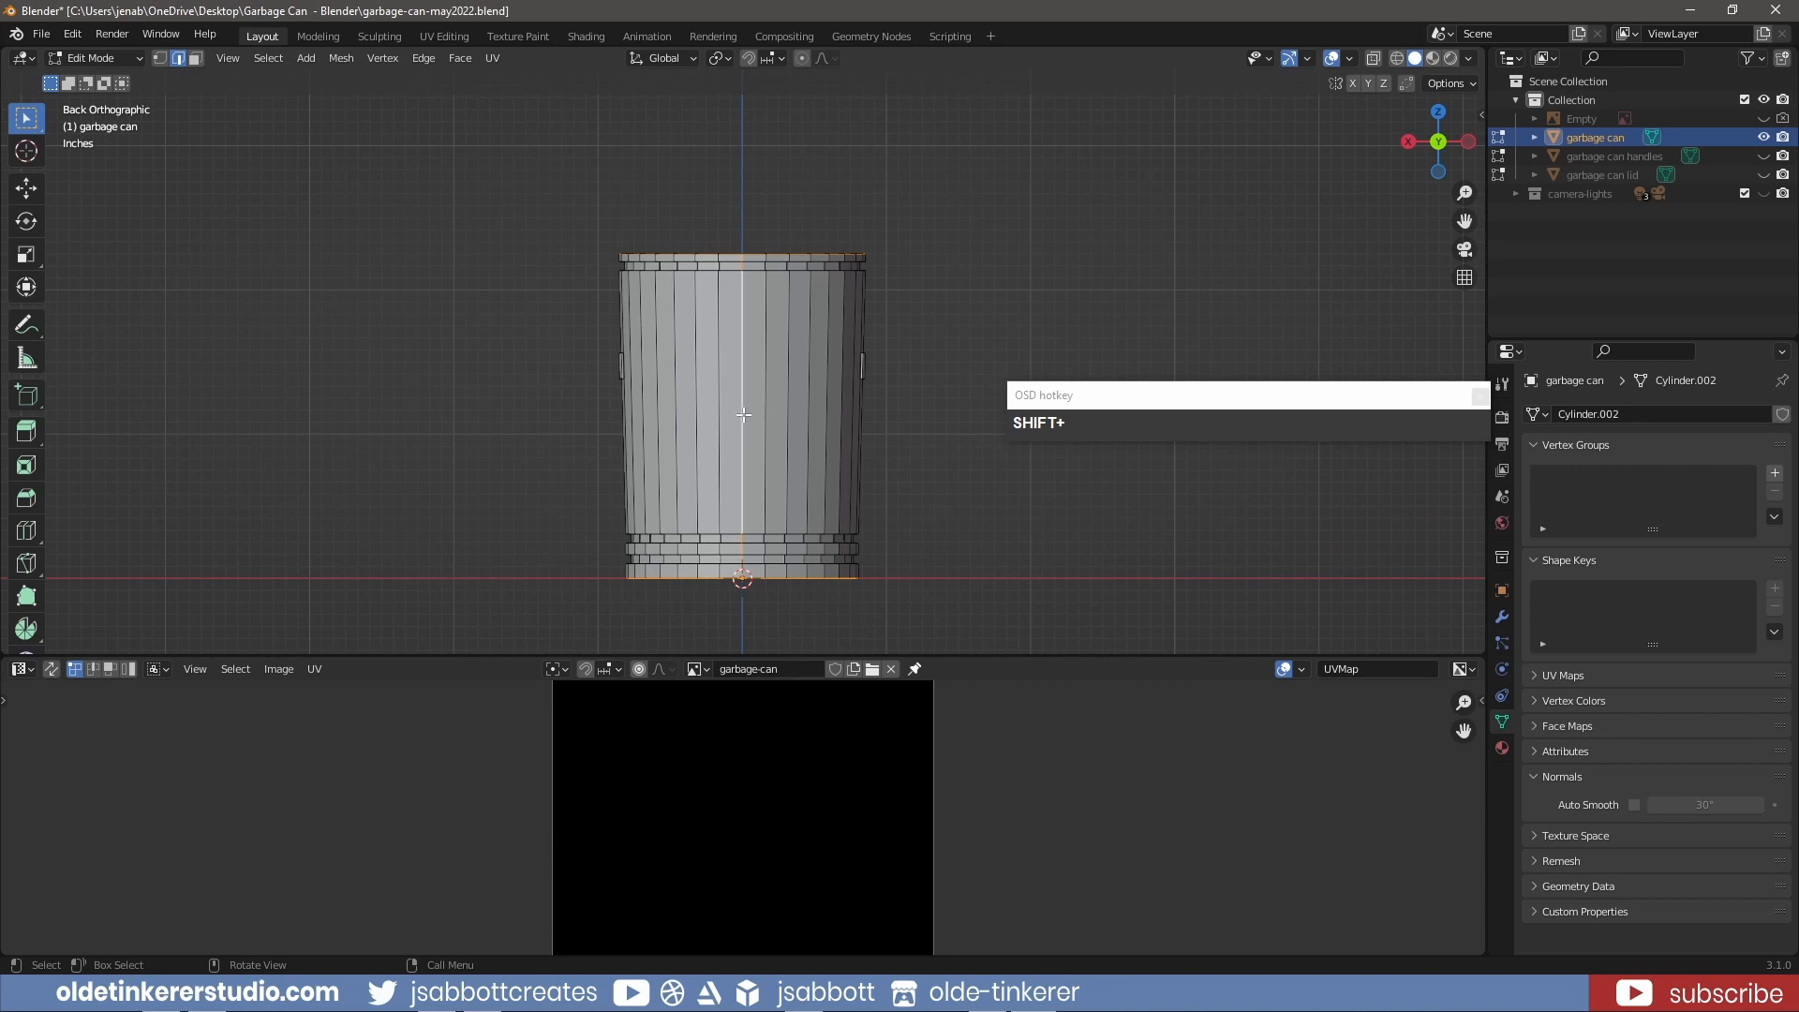
right_click(744, 414)
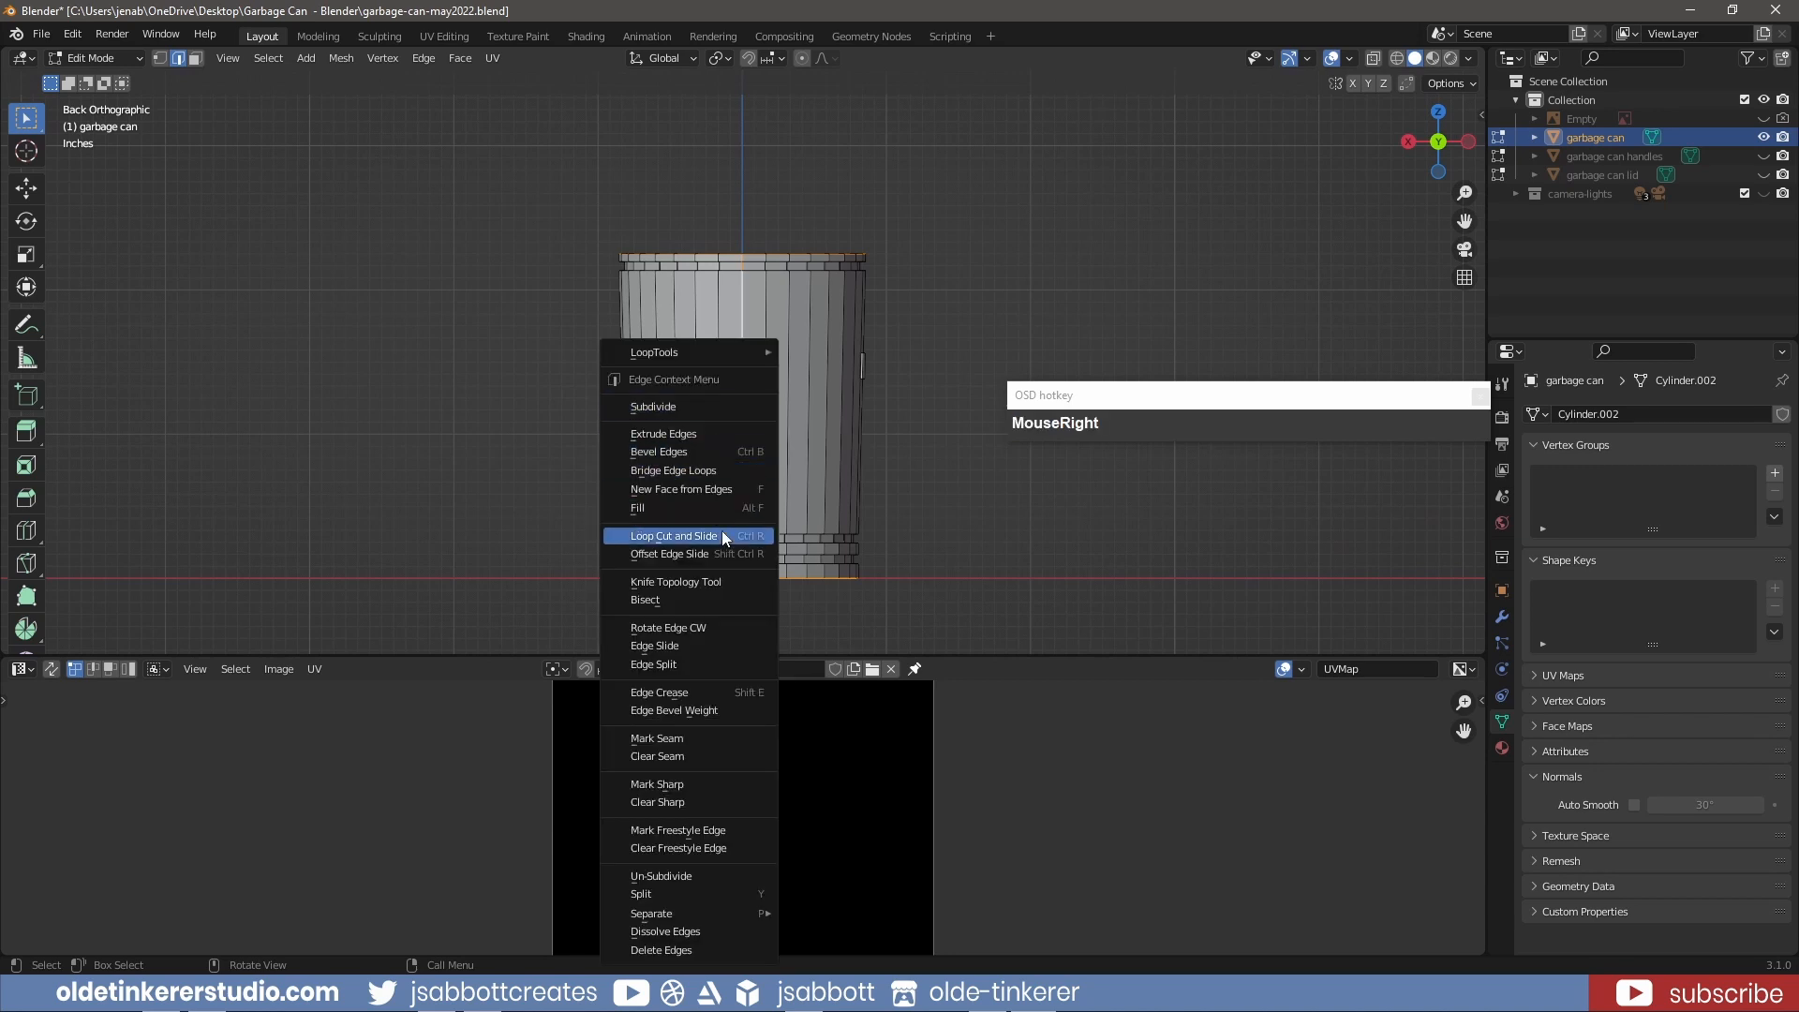
click(684, 738)
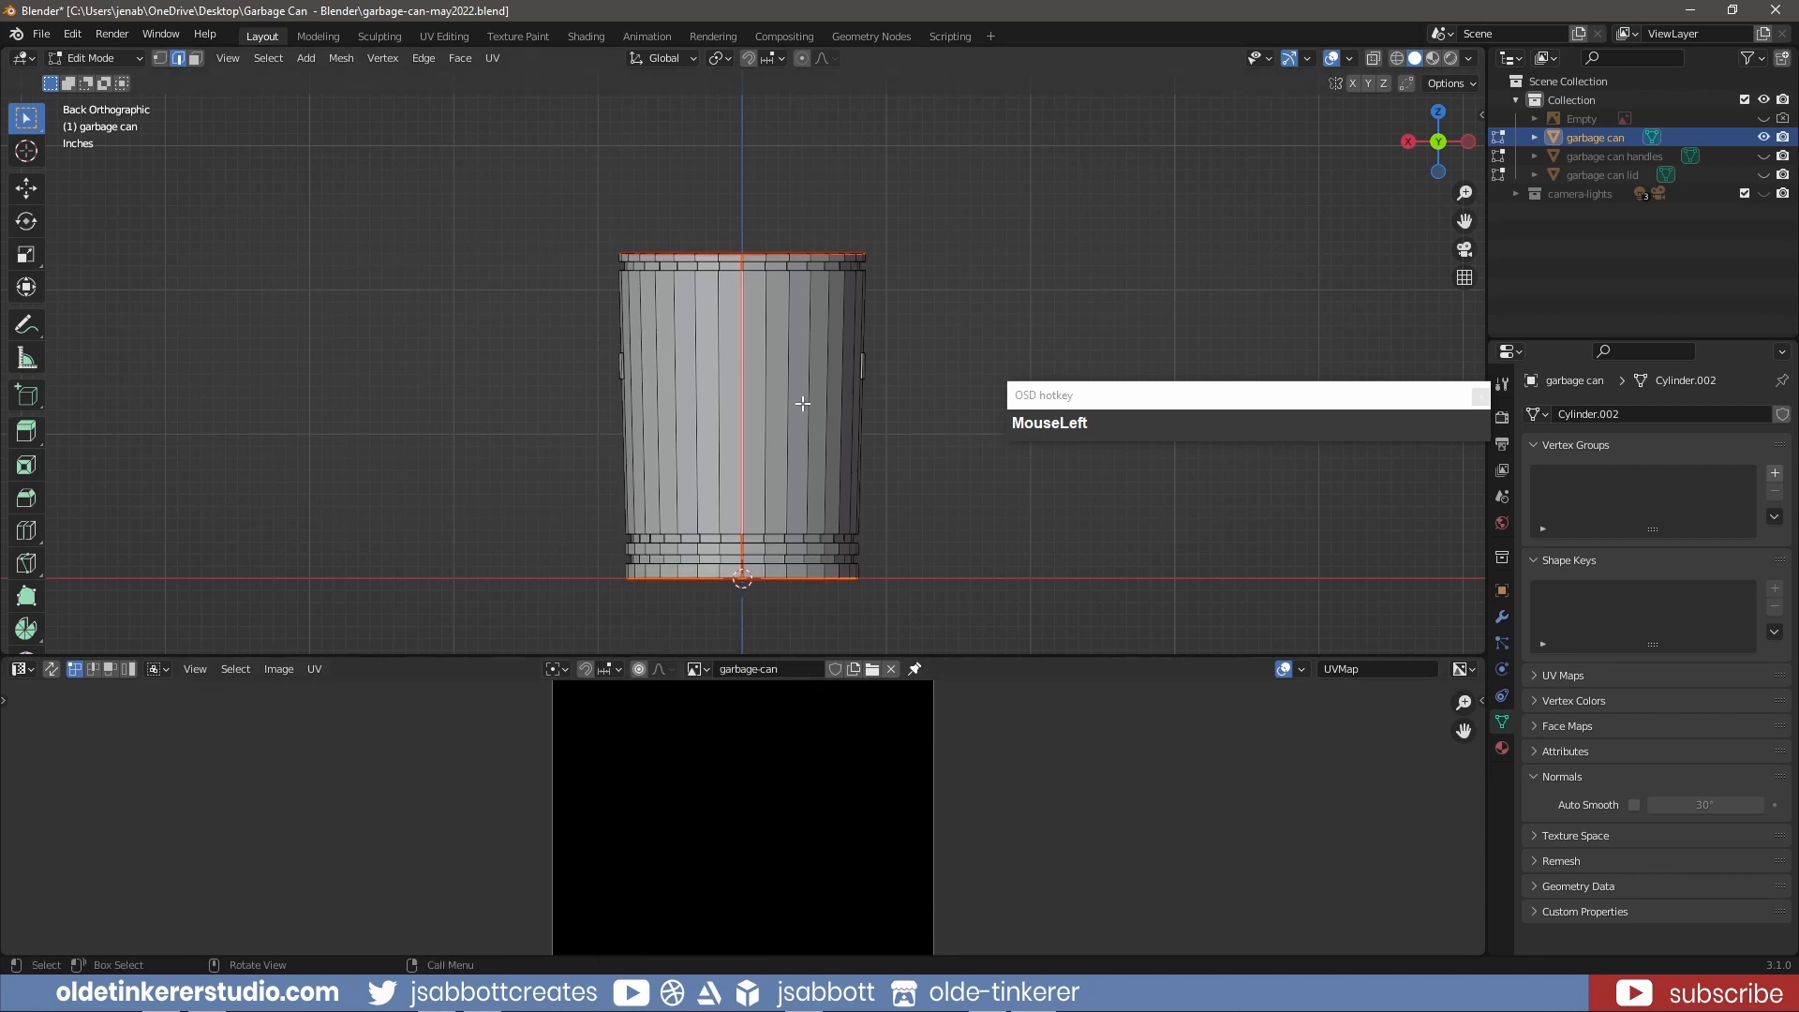
- Select the entire can mesh, enlarge the UV area again and unwrap the can
key(a)
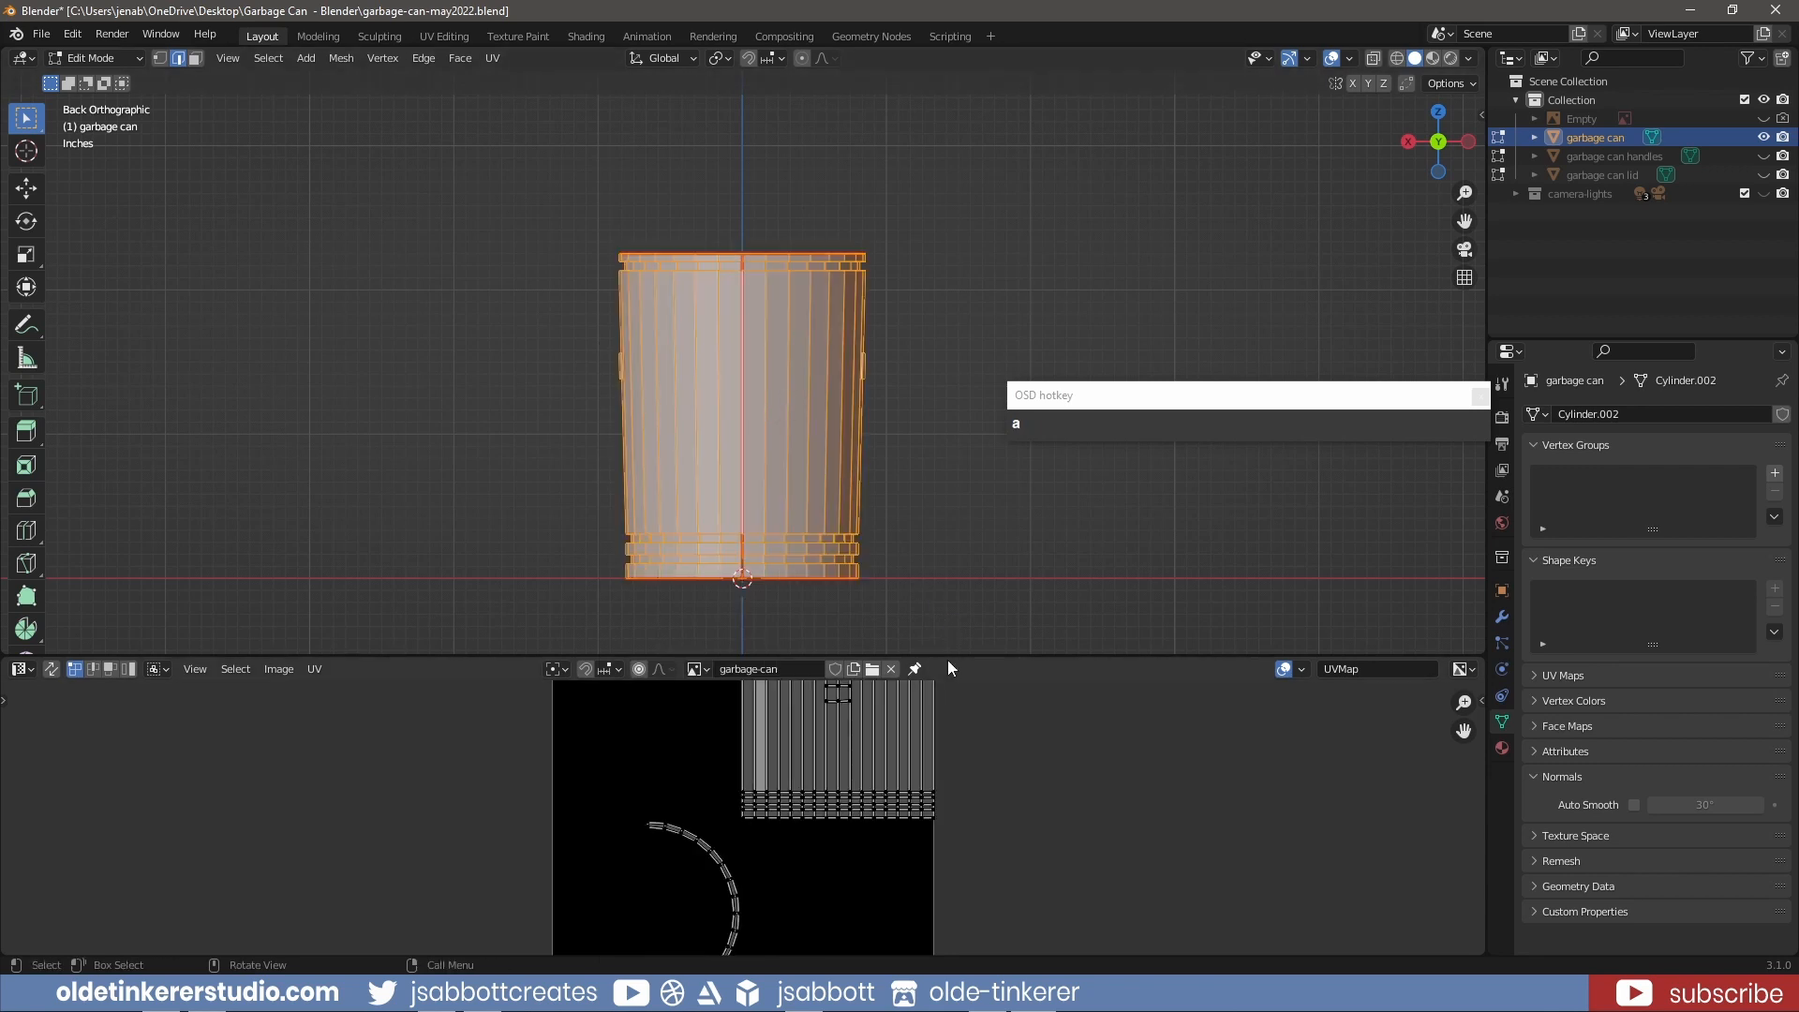
drag(947, 658, 946, 474)
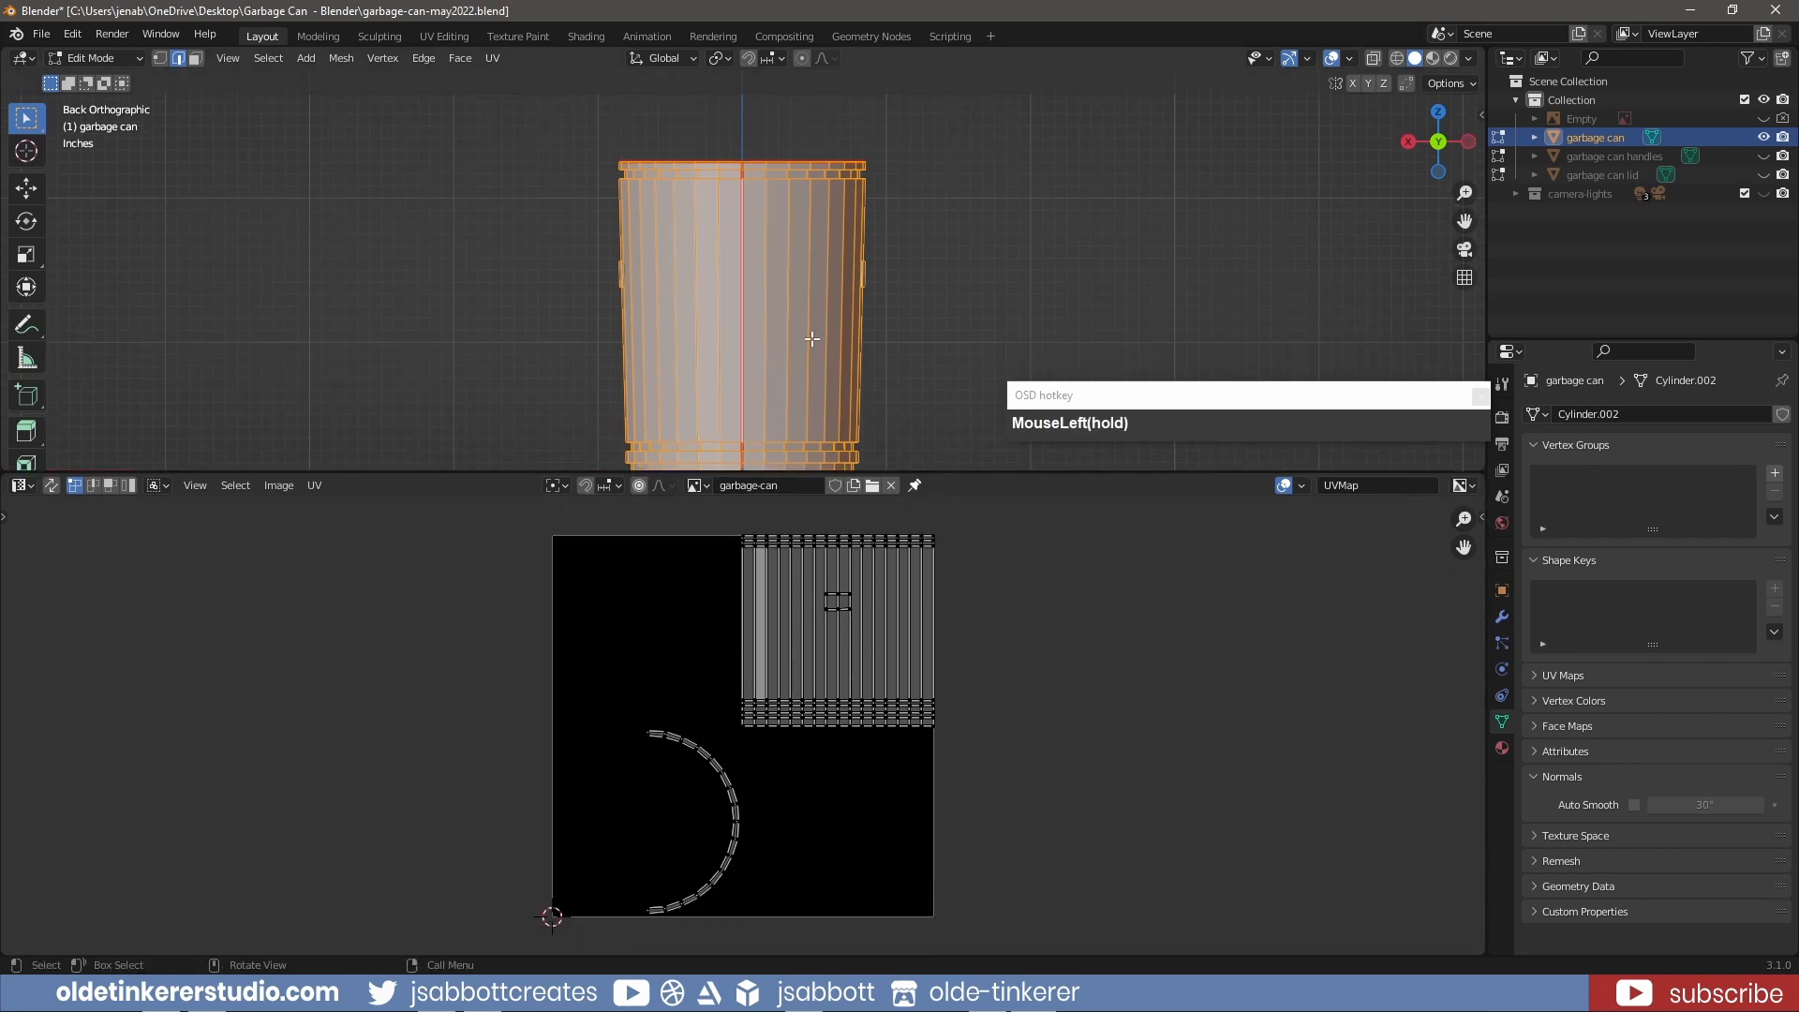
key(u)
click(789, 283)
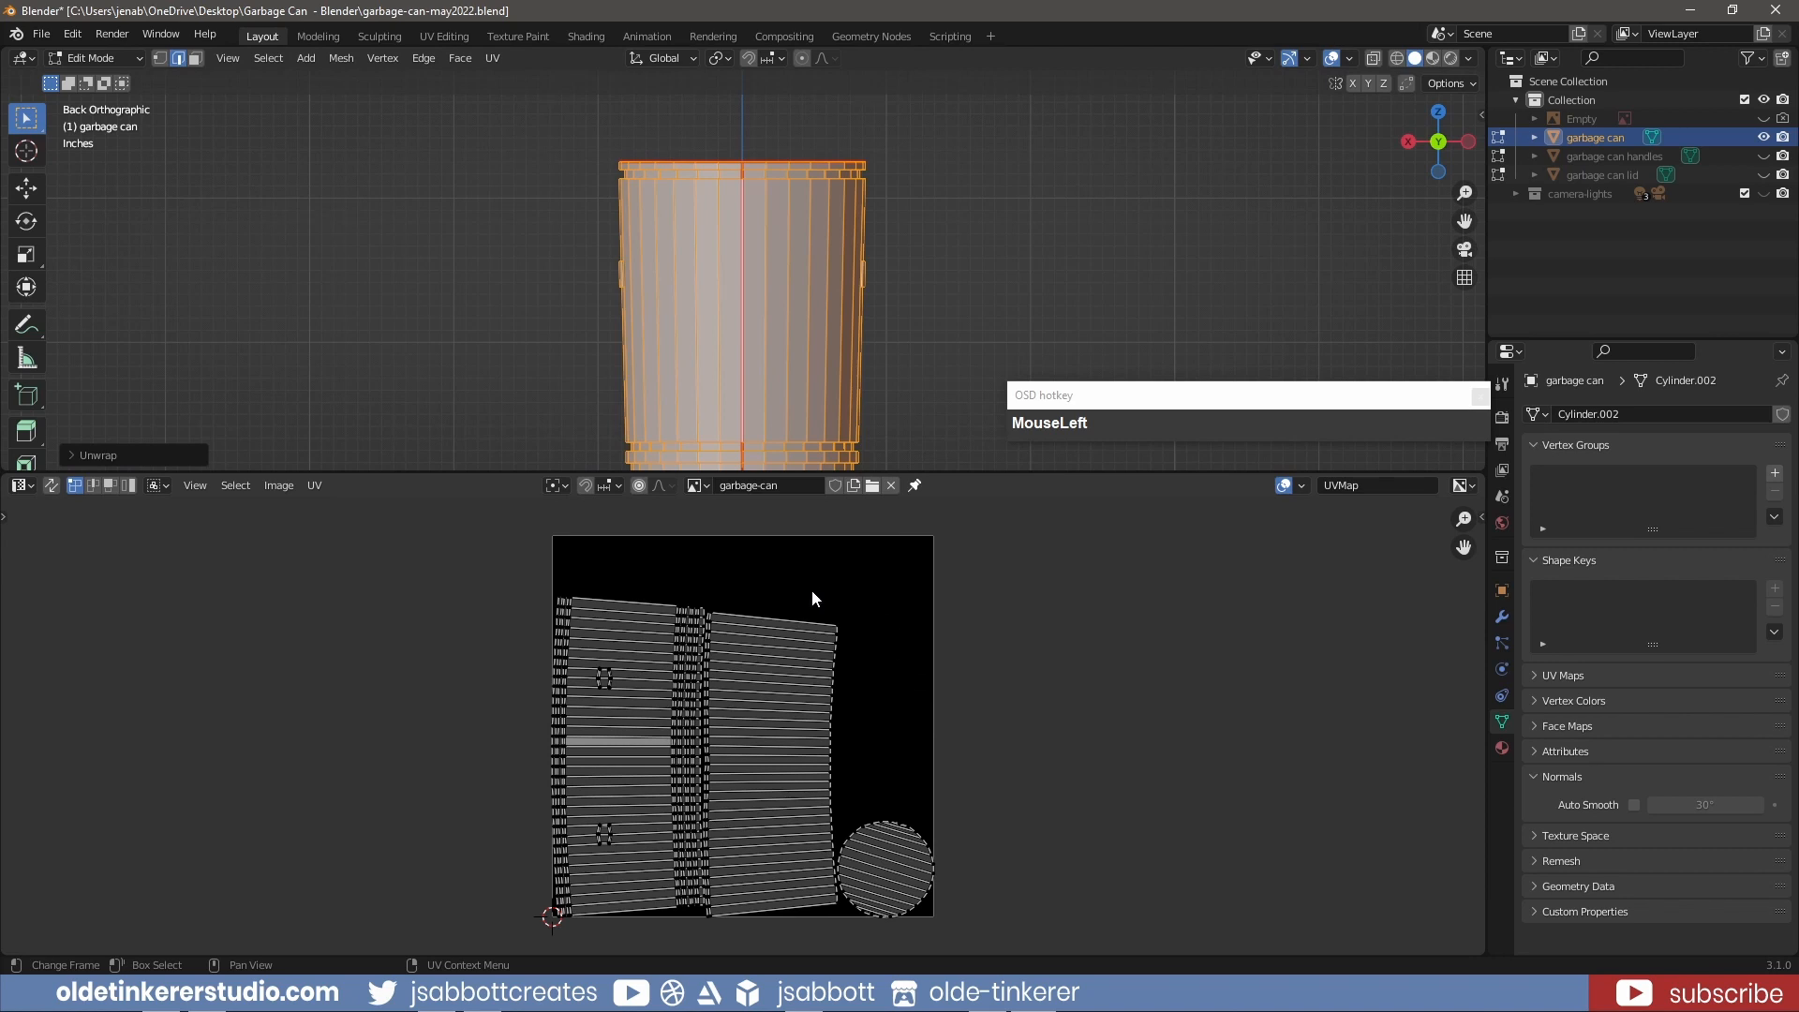
- Select all the can's UV islands and move them along X until they lie beside the garbage-can image
drag(484, 587, 984, 929)
key(g)
key(x)
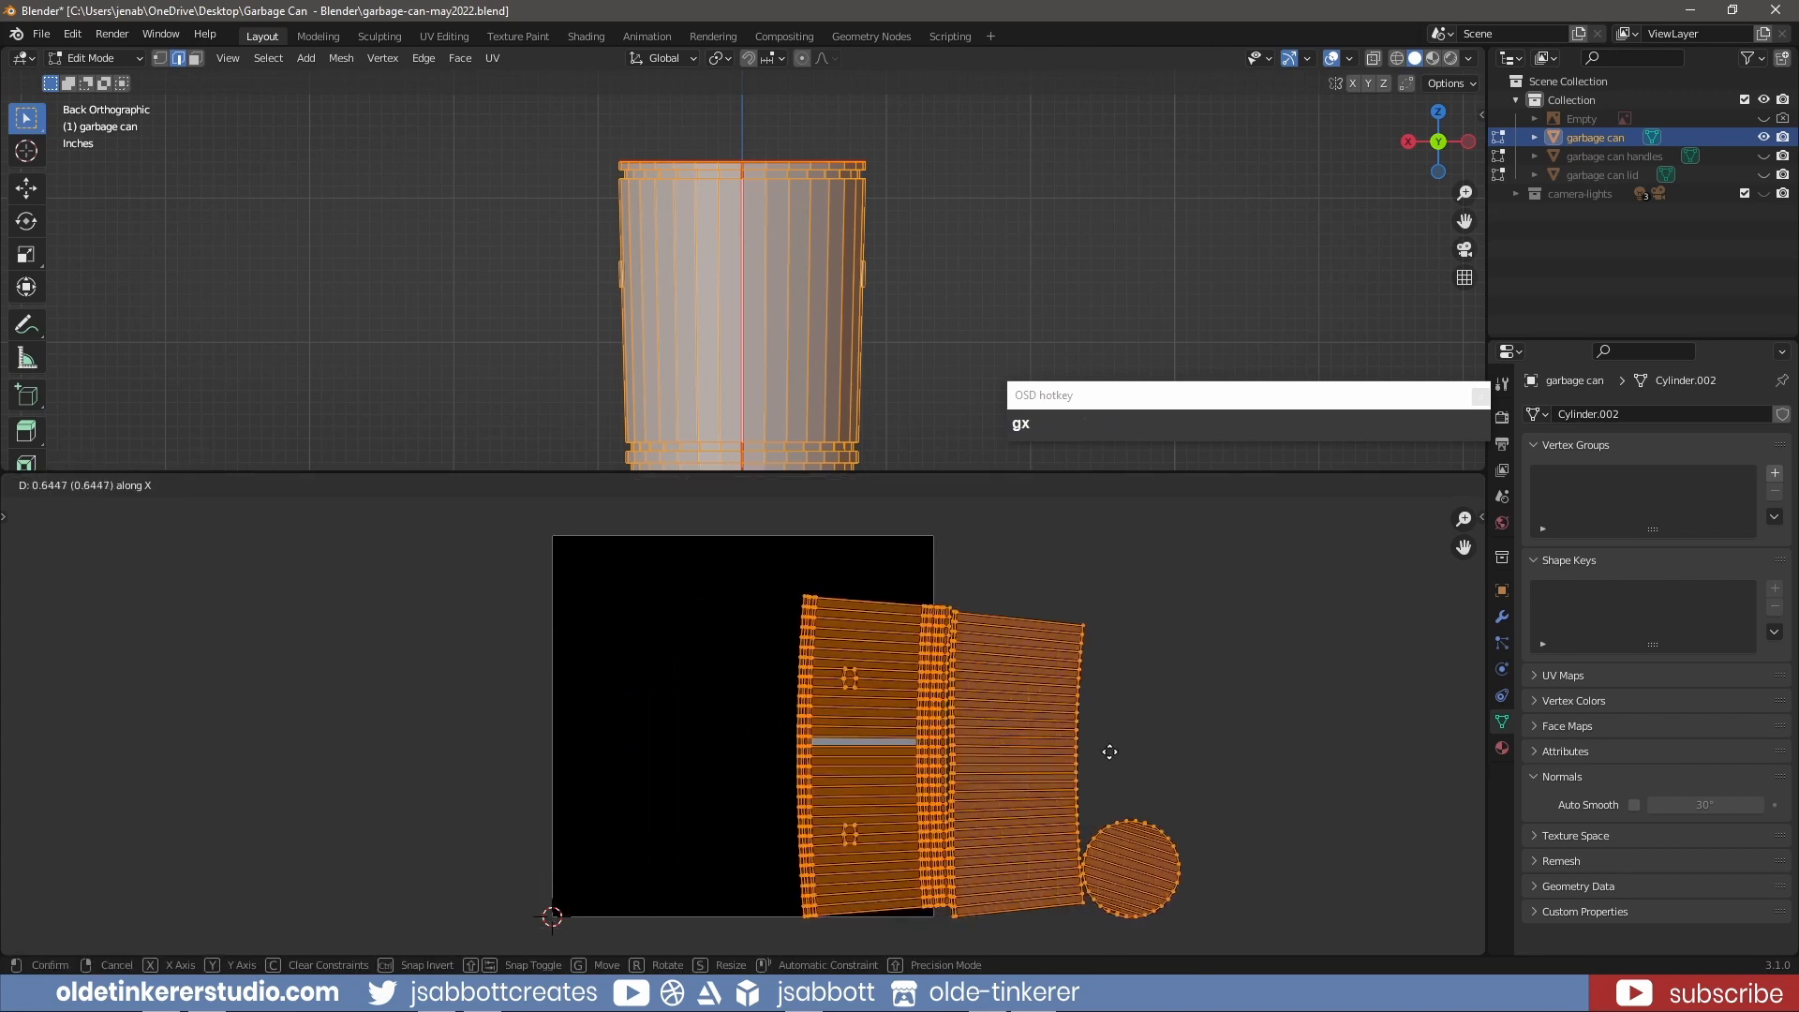
click(1280, 743)
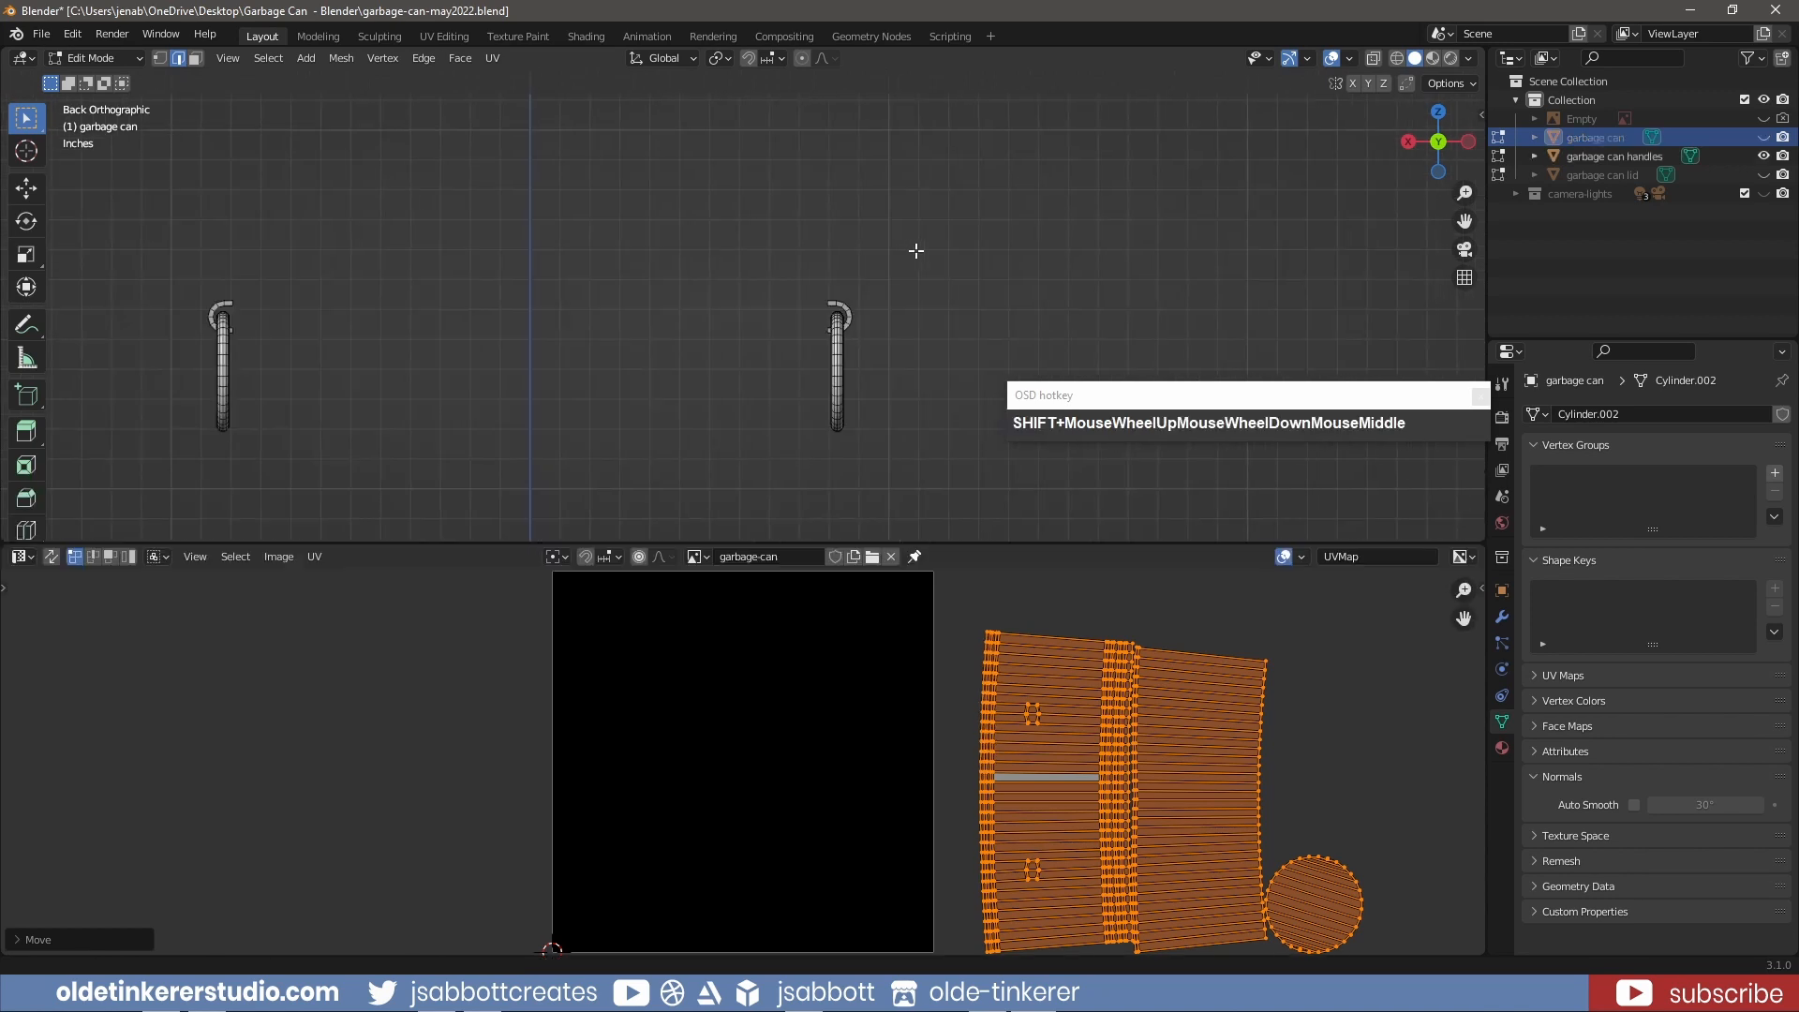
- Select the end edge loops of the brackets on both side handles
middle_drag(899, 232, 890, 273)
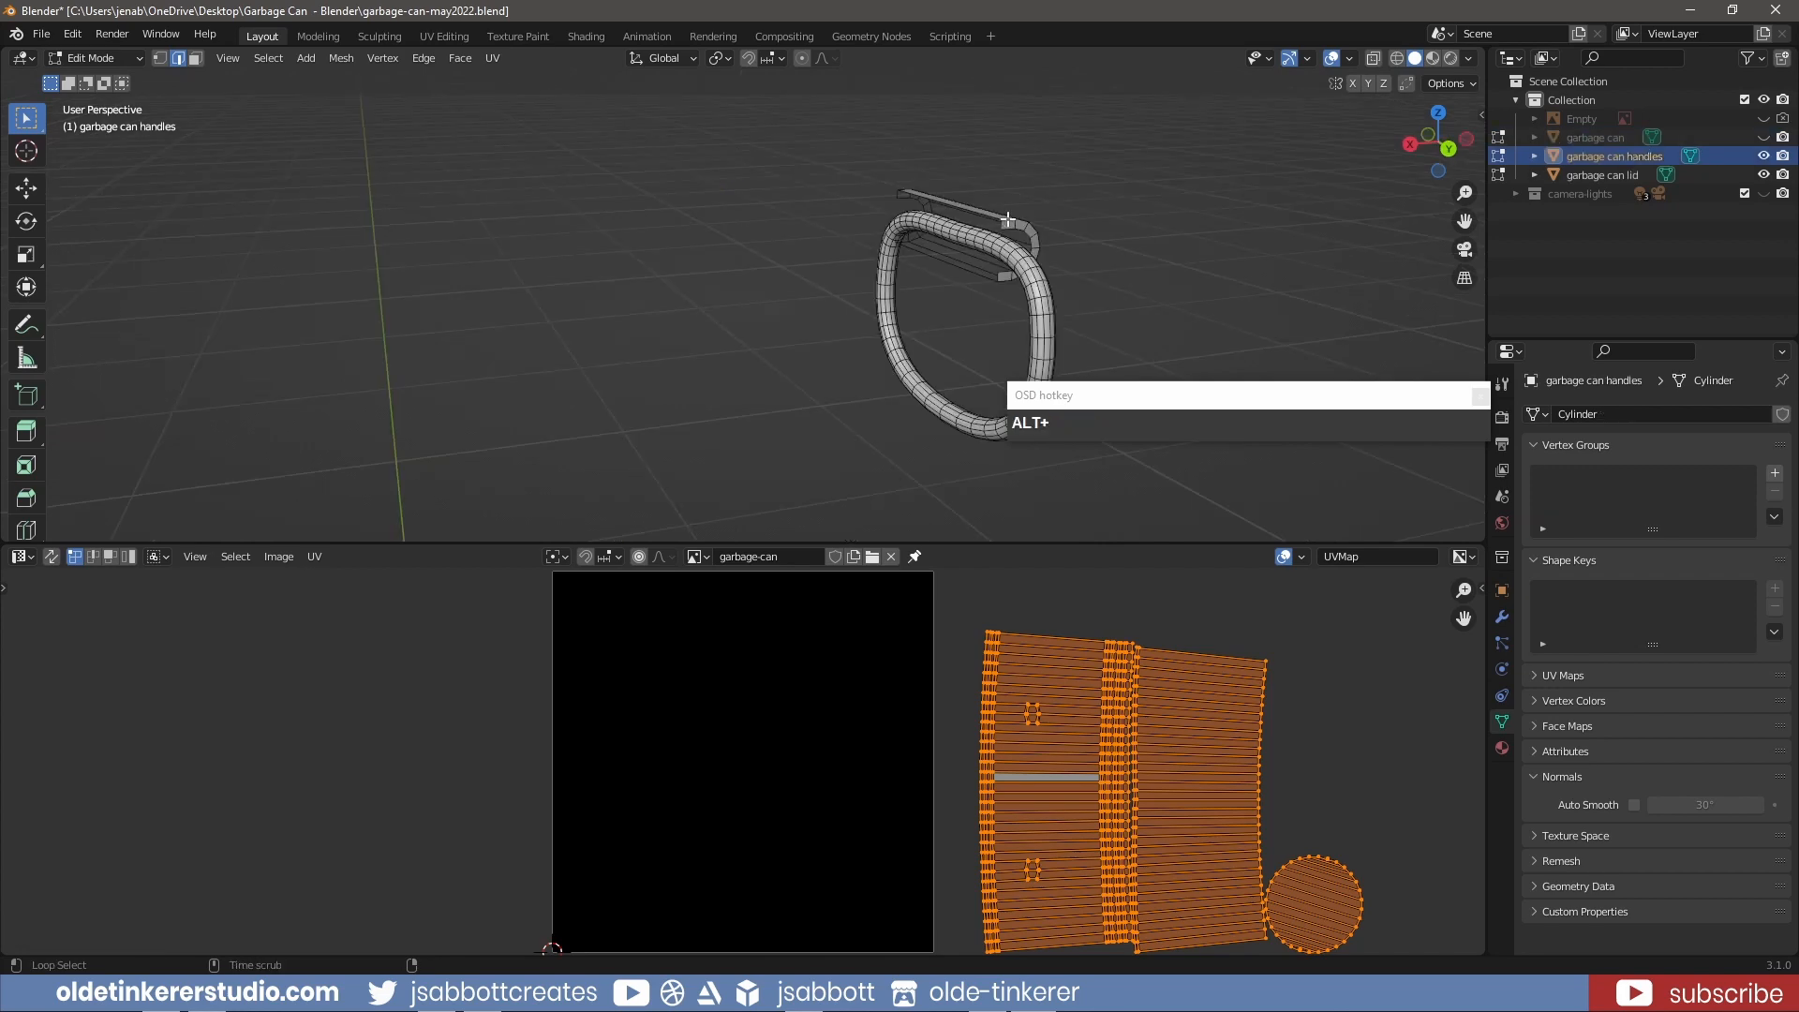
alt+click(1008, 222)
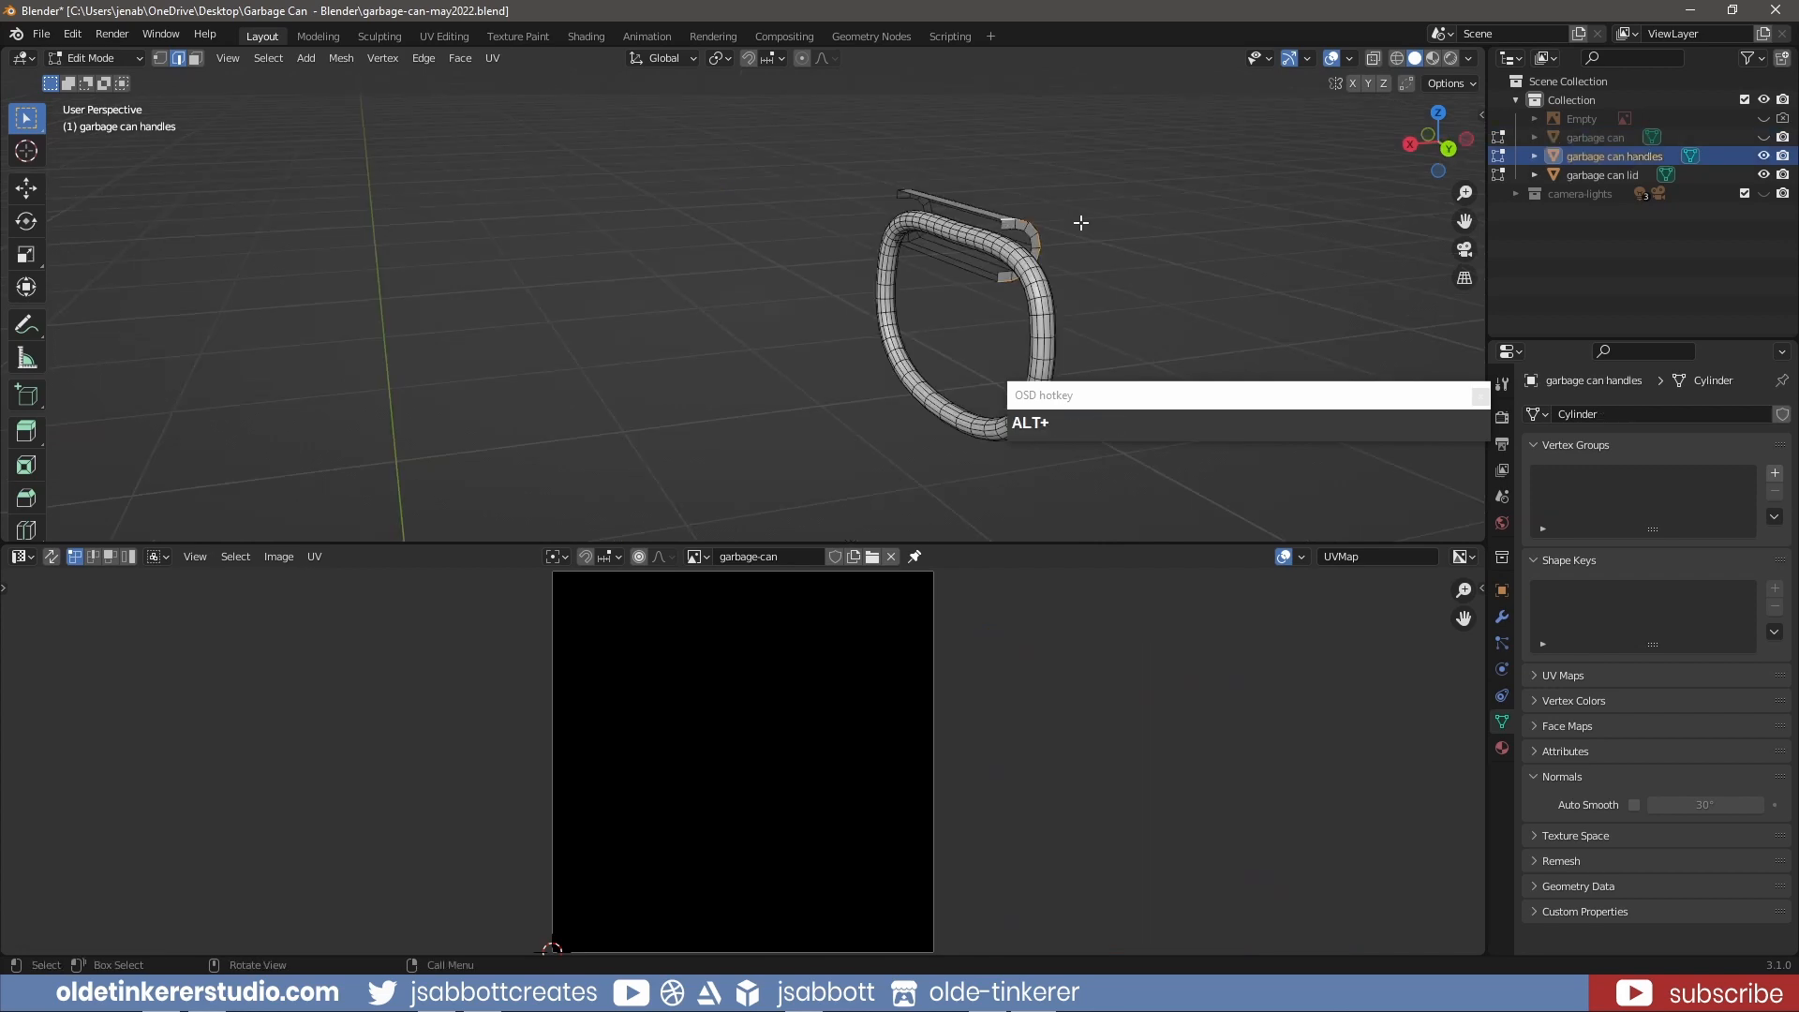
middle_drag(1081, 222, 797, 213)
alt+shift+click(600, 173)
shift+middle_drag(683, 173, 1067, 231)
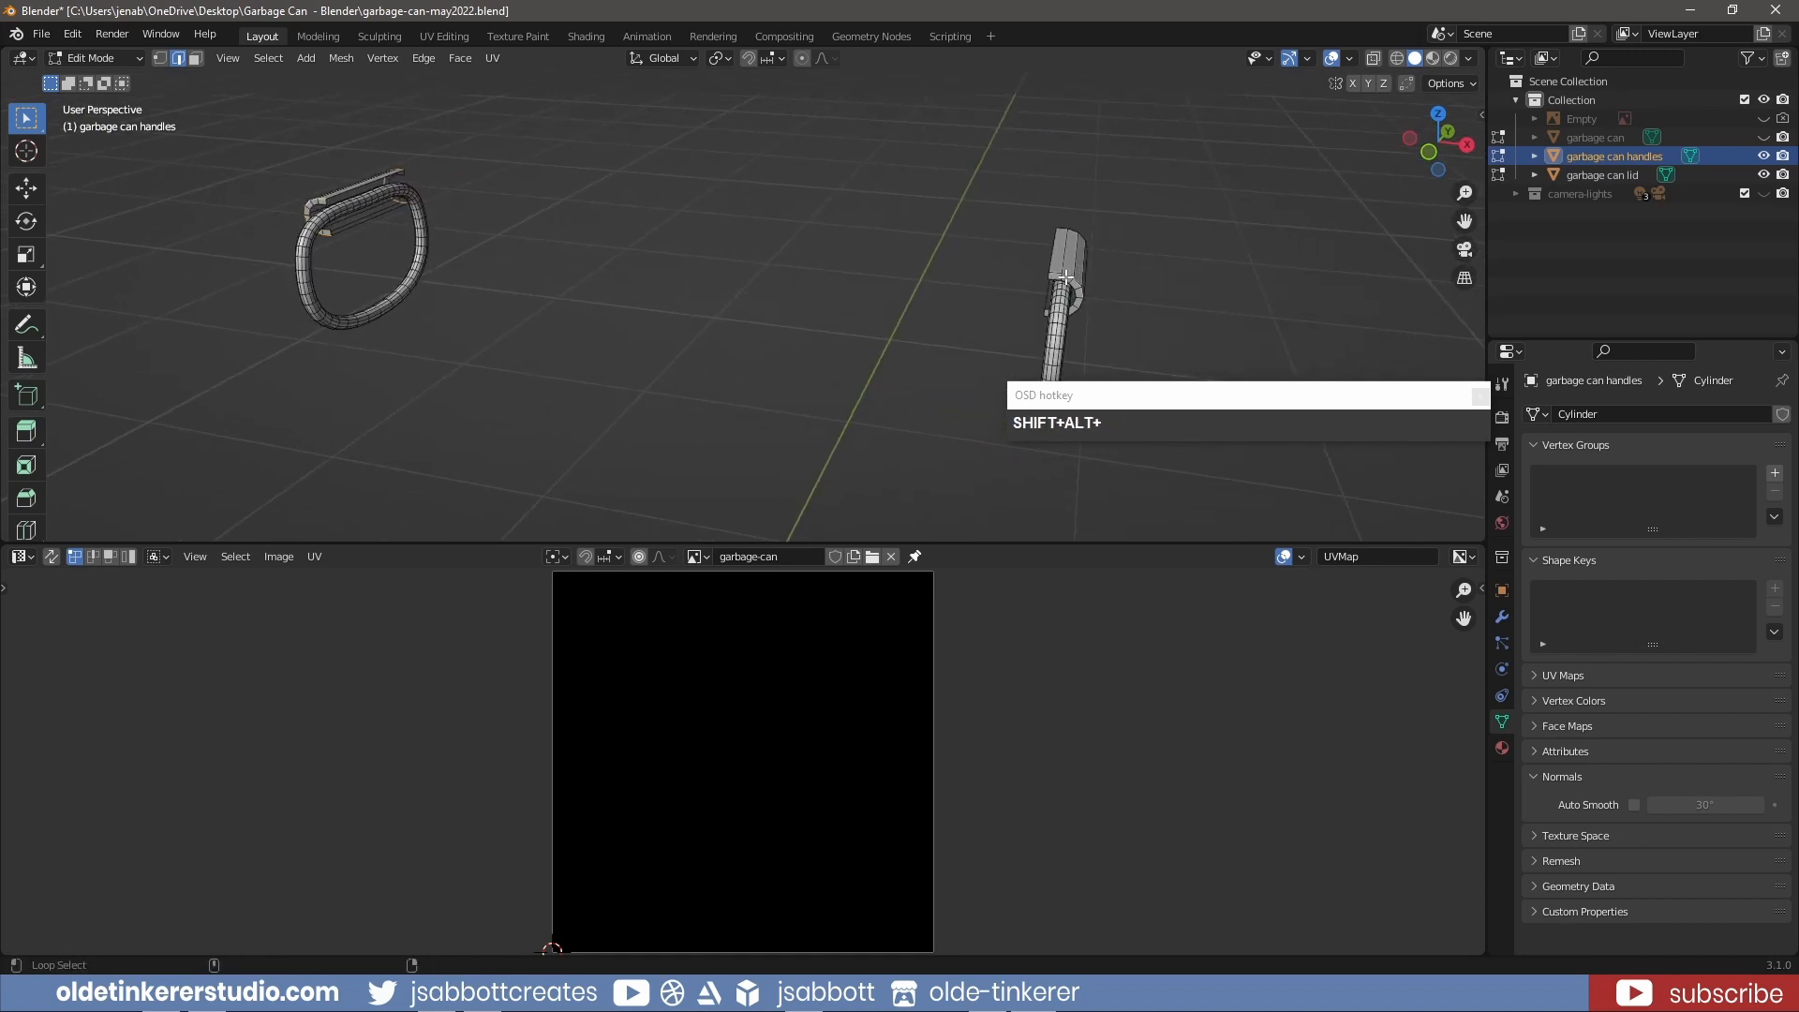
alt+shift+click(1067, 232)
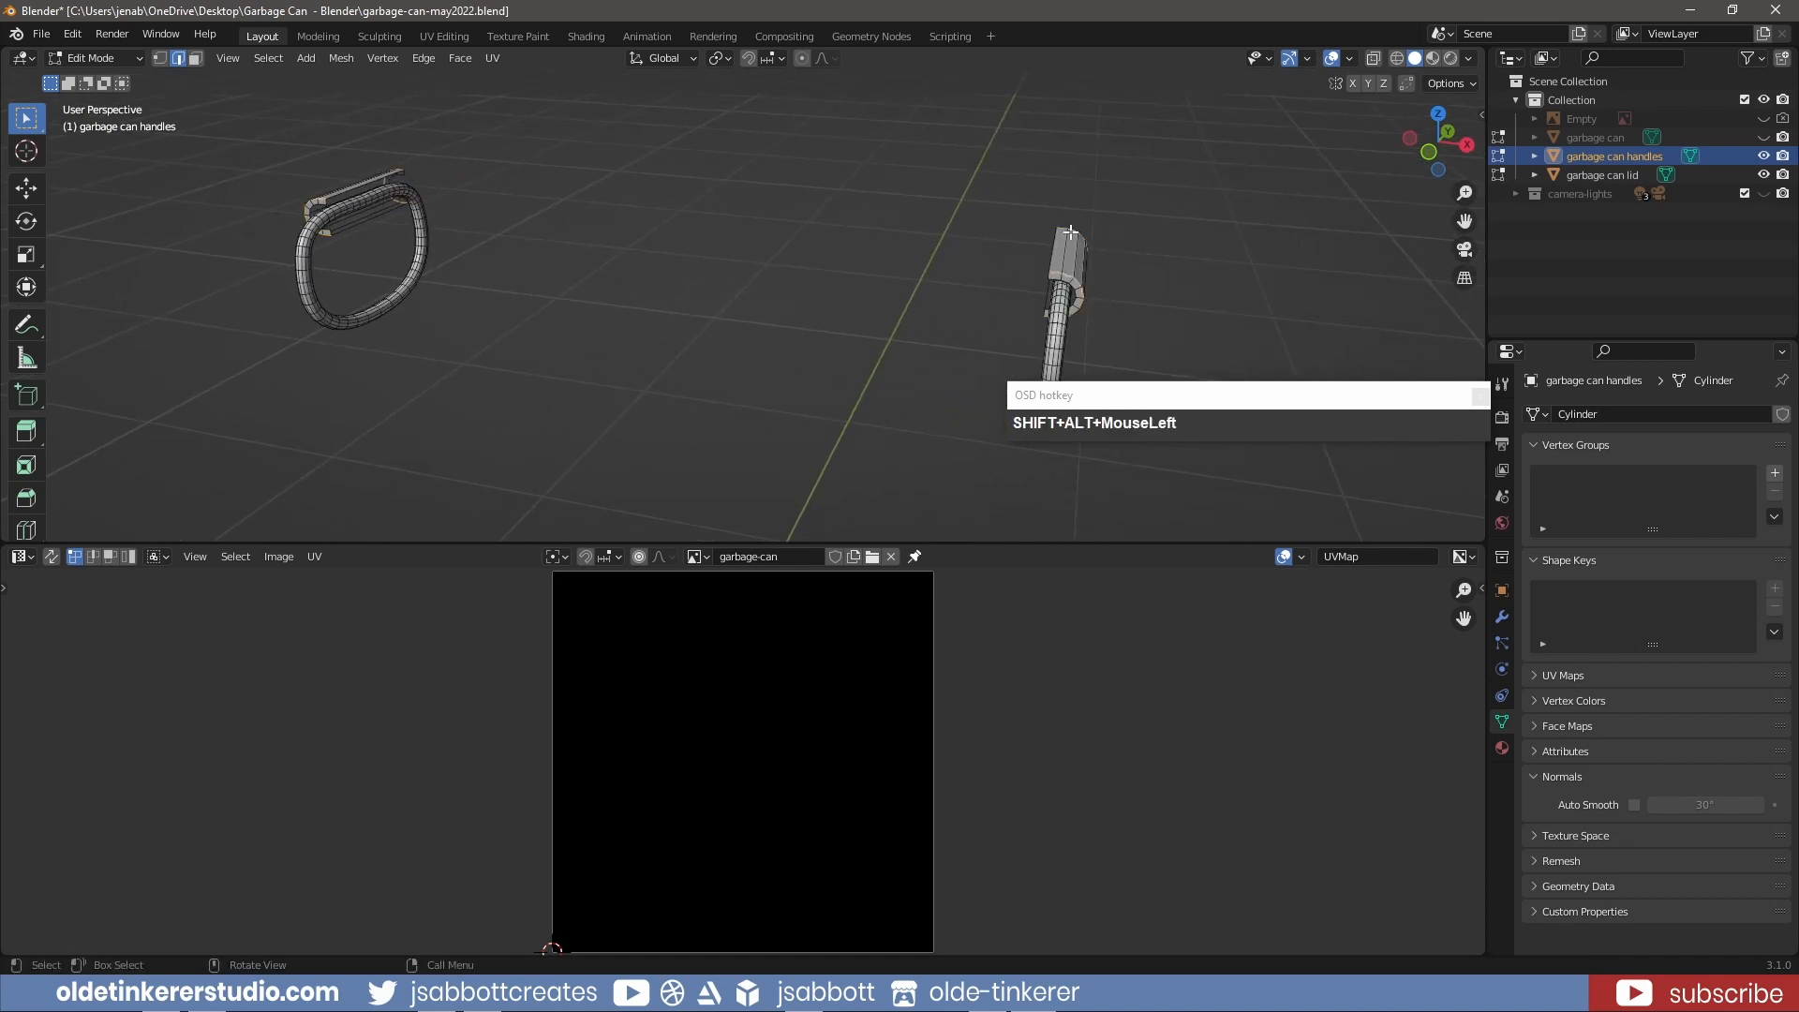
- Add a lengthwise edge on the side handle brackets to the selection and mark the selected edges as seams
middle_drag(826, 301, 472, 313)
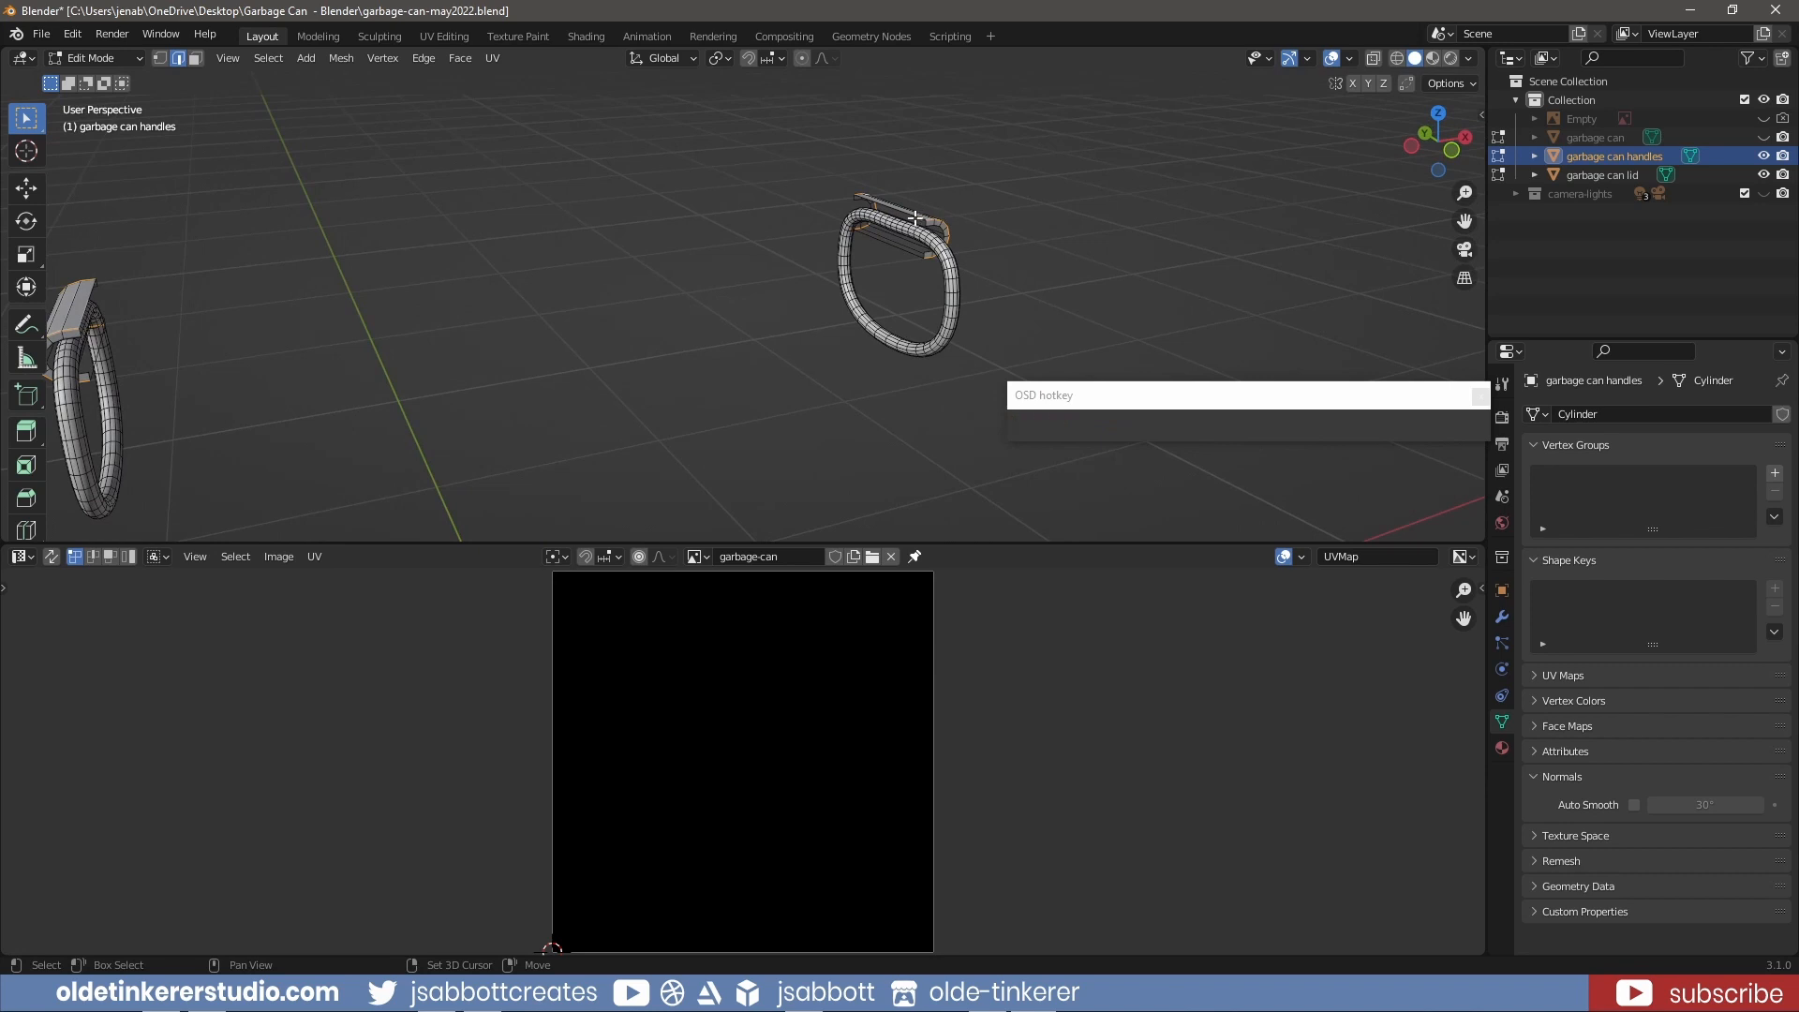
shift+click(90, 302)
shift+middle_drag(218, 302, 431, 278)
right_click(335, 274)
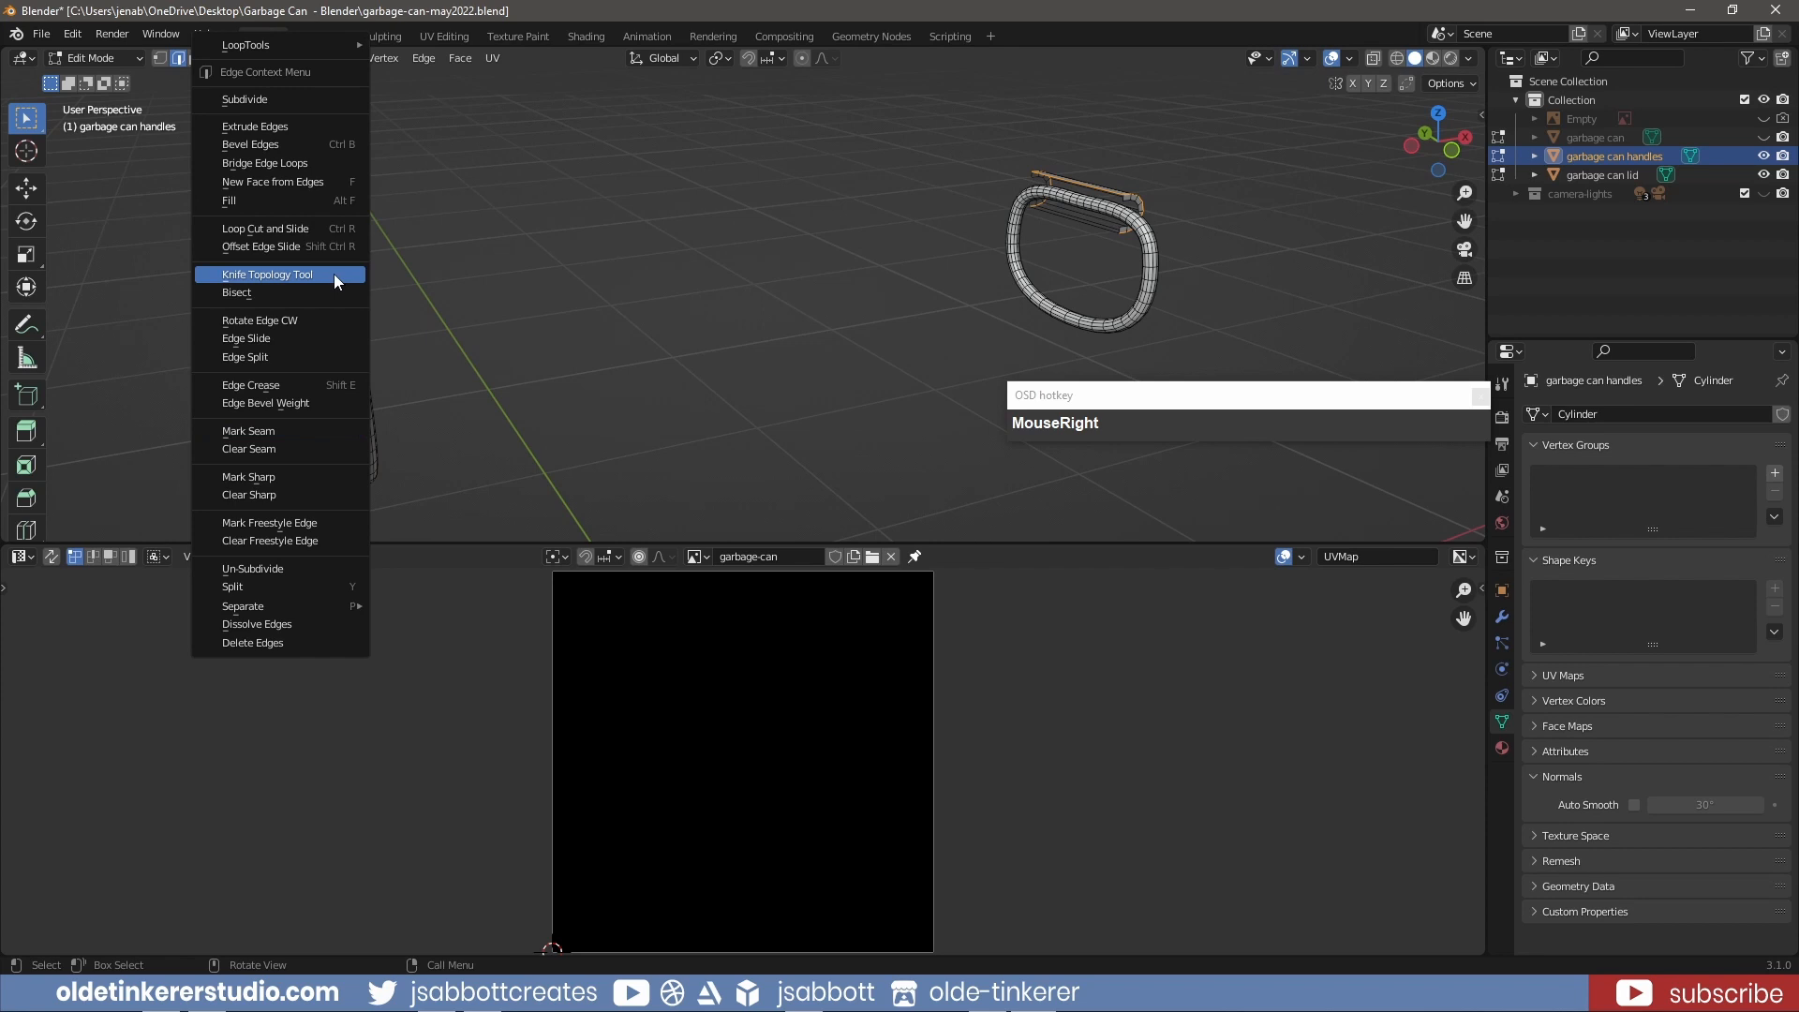
click(286, 433)
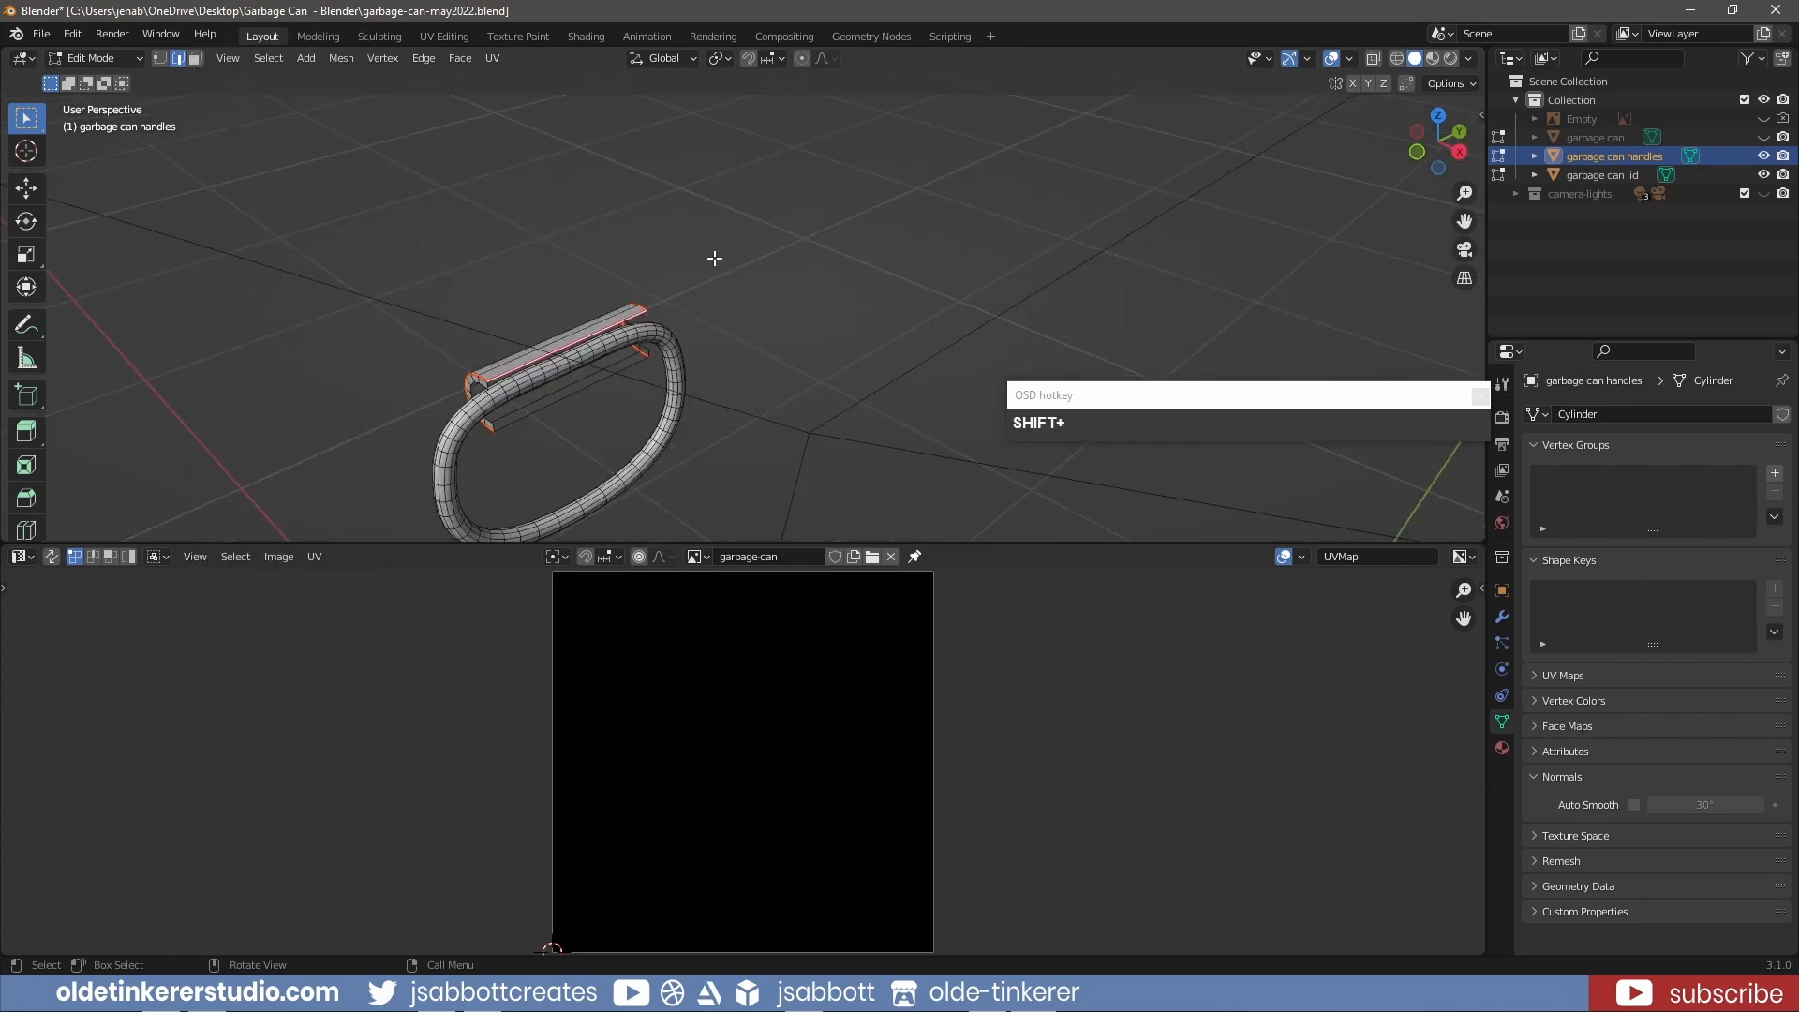
- Mark the edges for splitting the side handles' rings as seams and select all visible geometry
alt+click(569, 361)
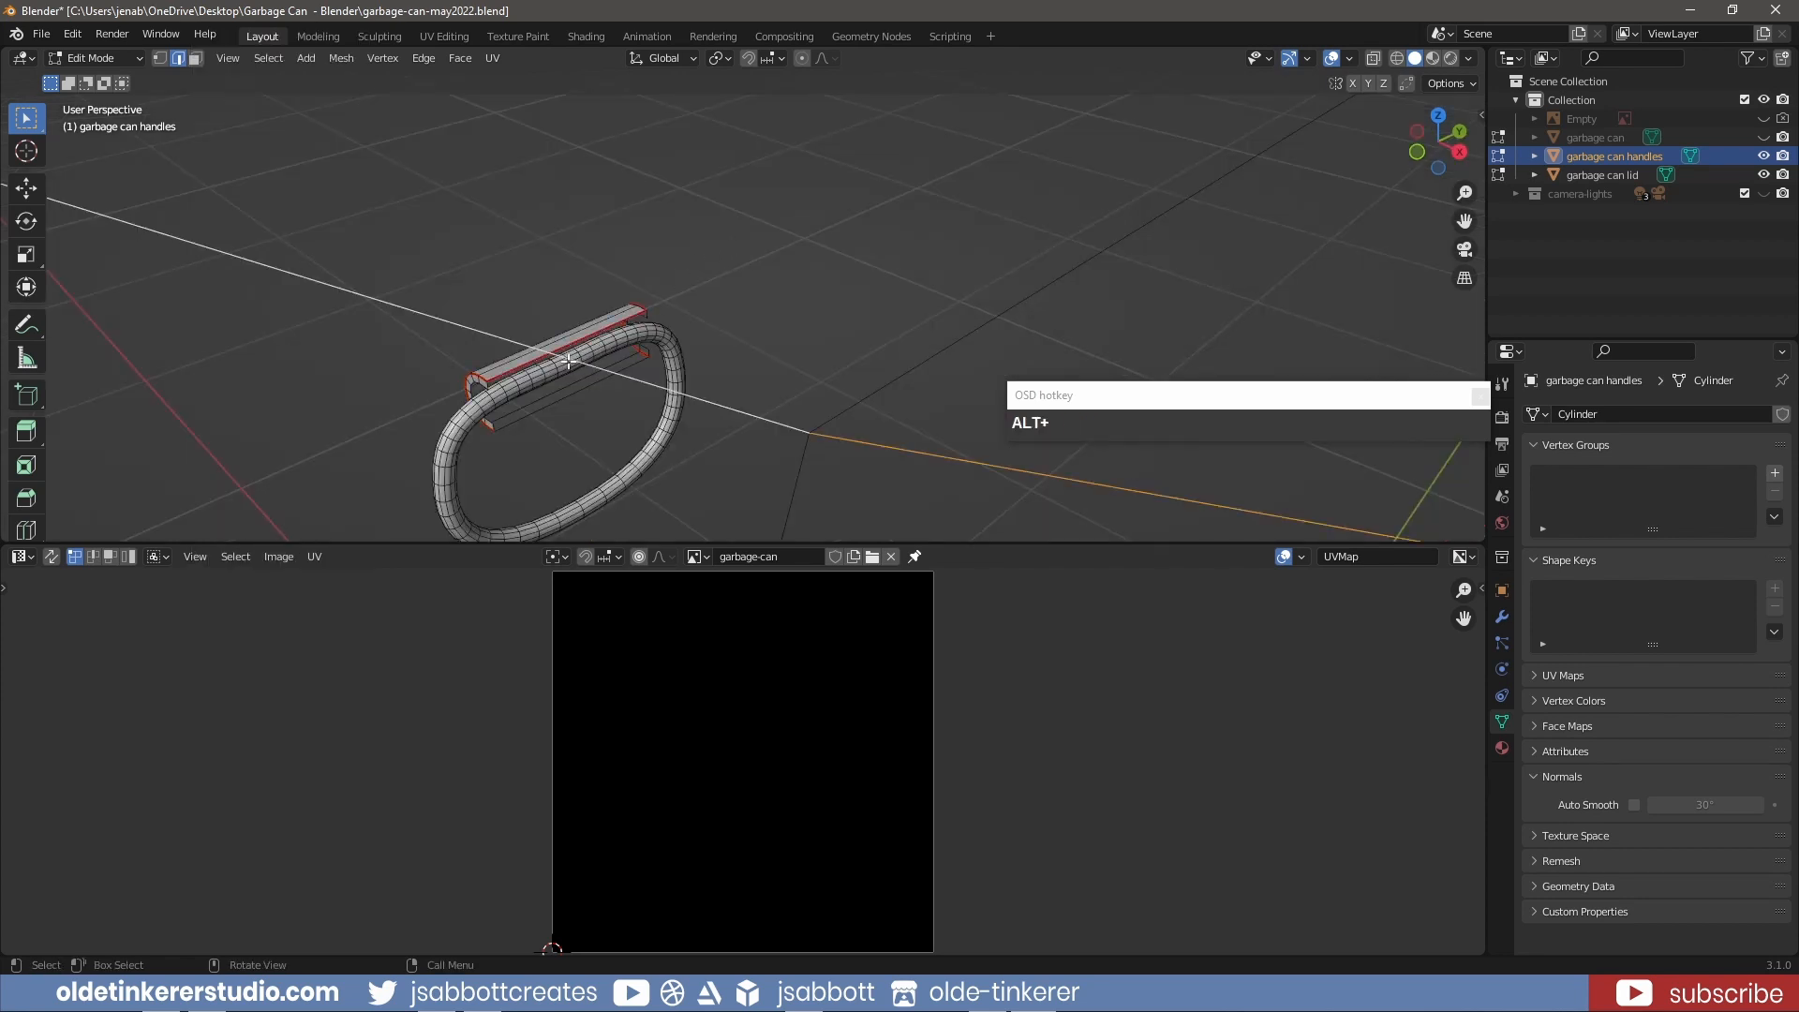
middle_drag(803, 313, 783, 283)
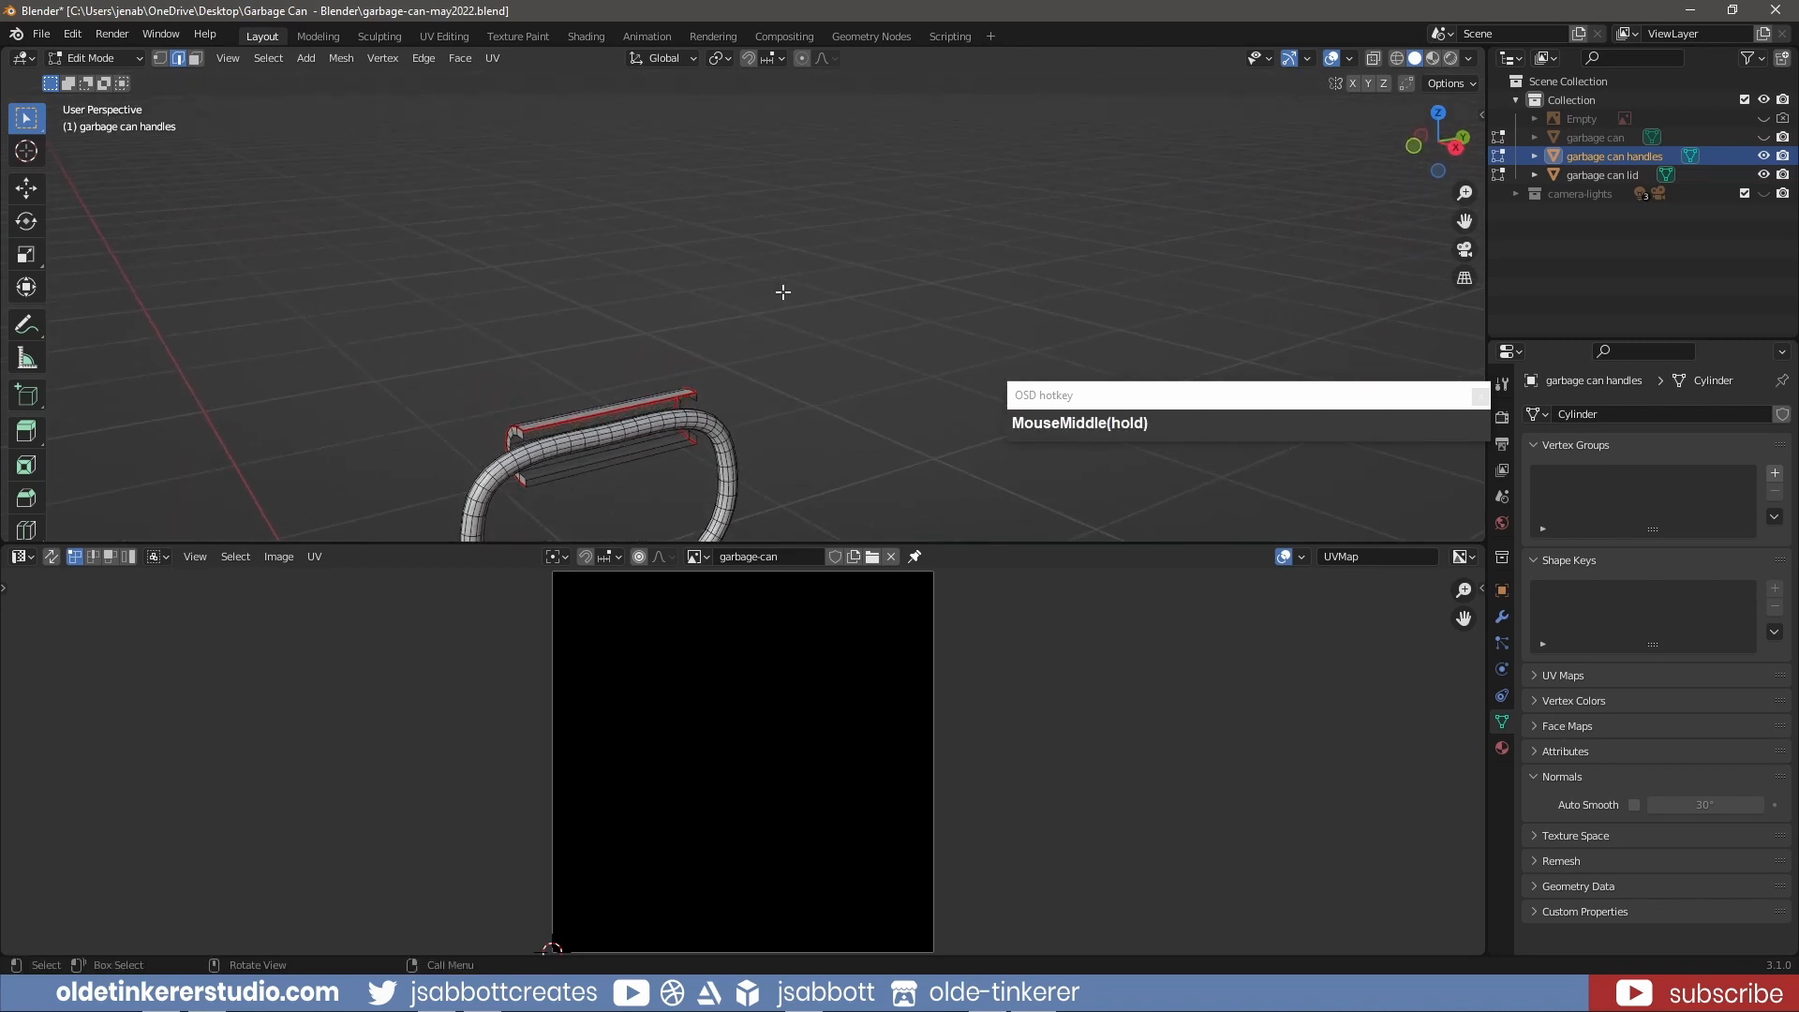
right_click(611, 435)
click(610, 434)
middle_drag(691, 410, 972, 395)
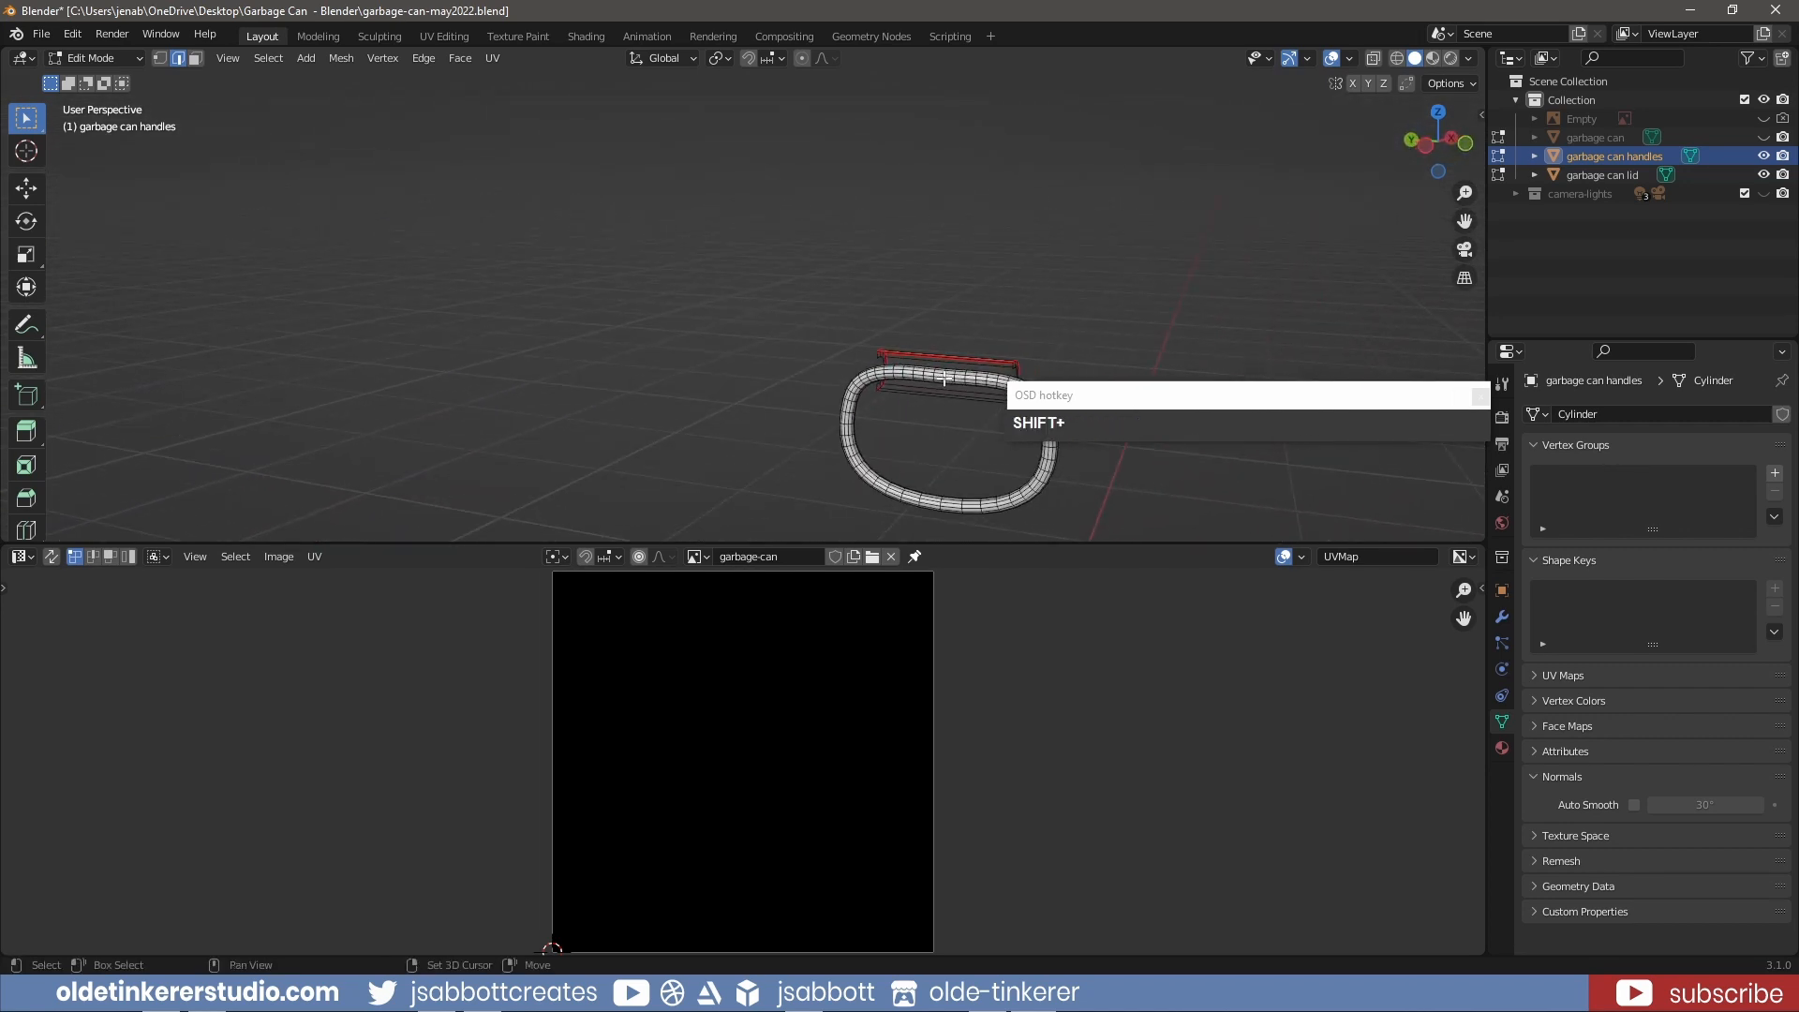
right_click(942, 384)
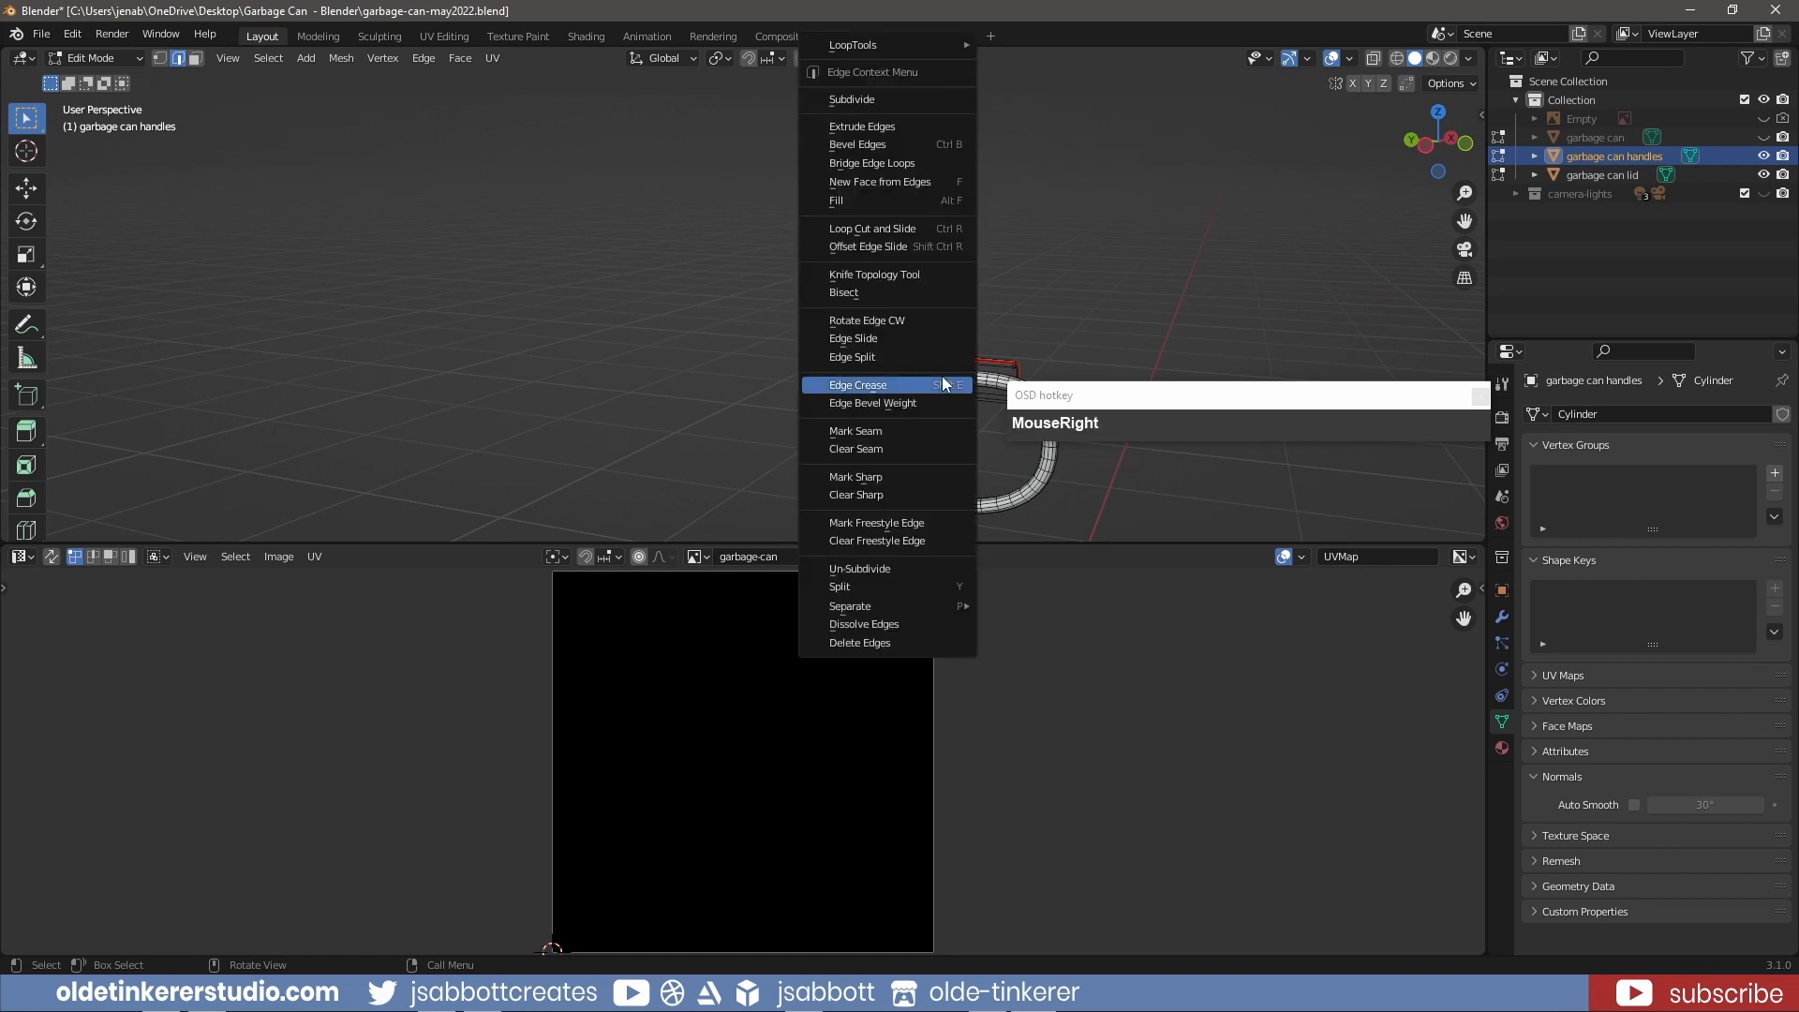
click(903, 429)
key(a)
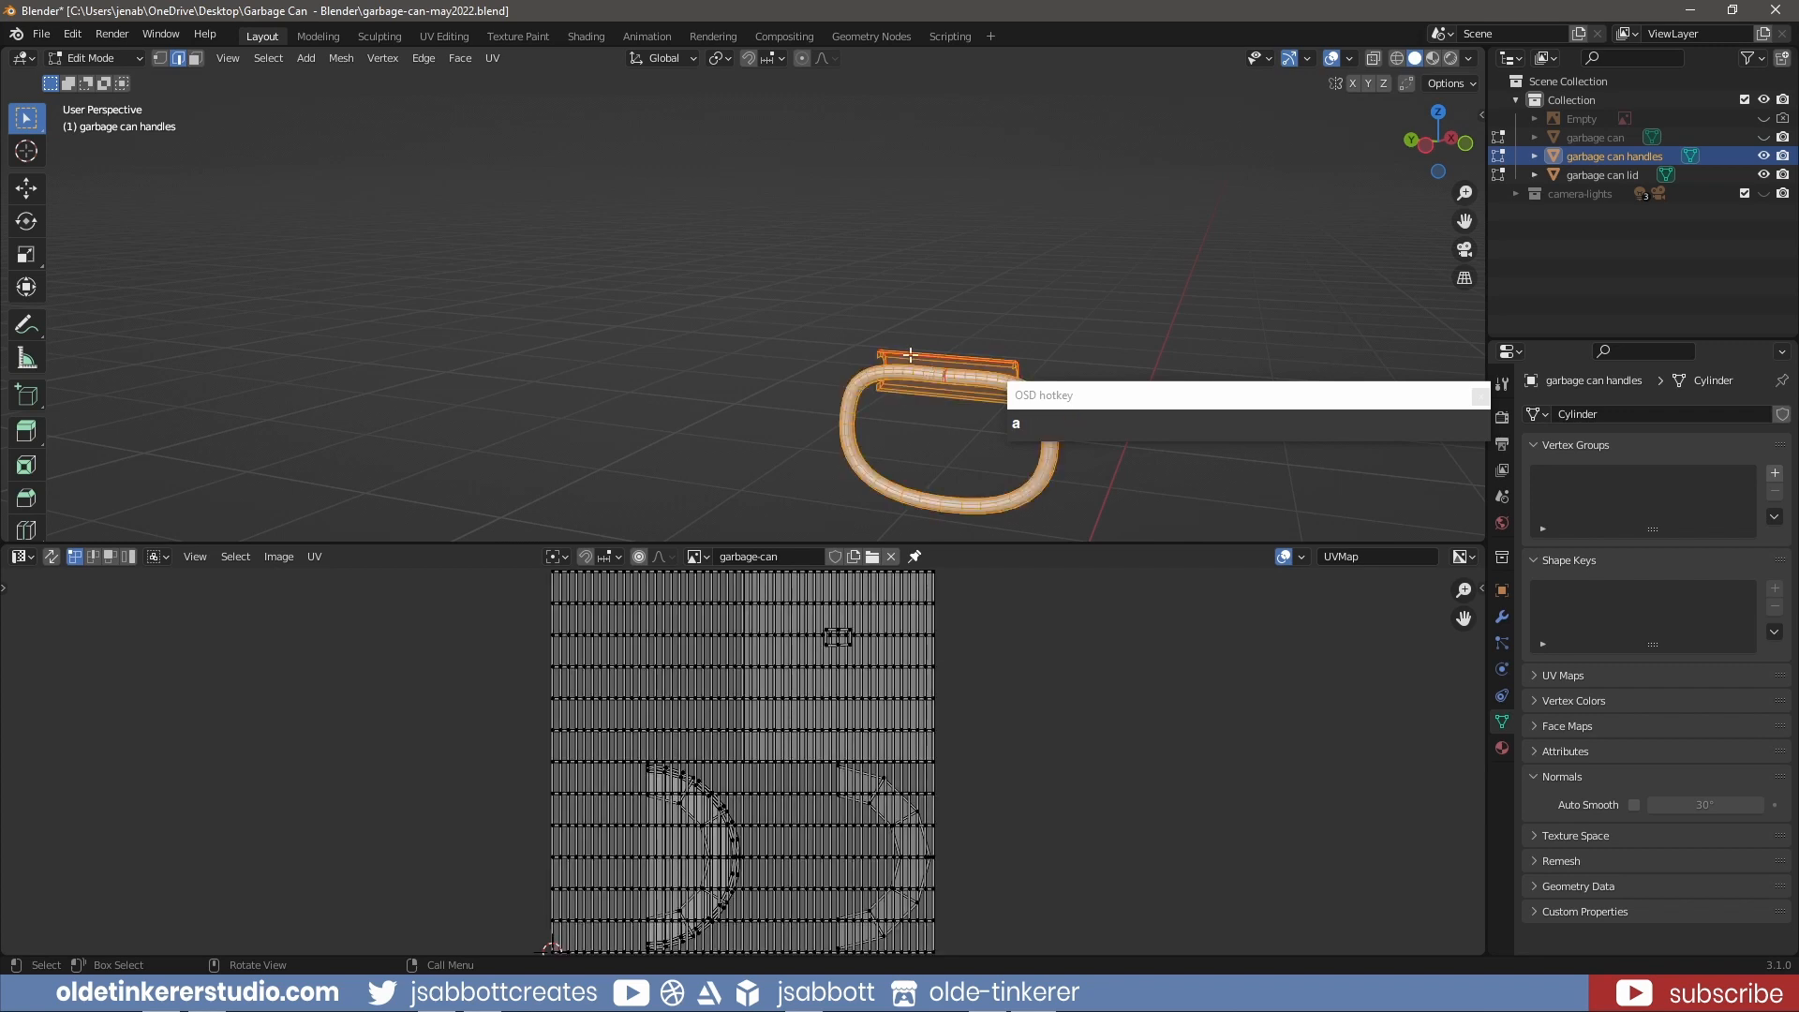
- Select the end edge loops of the lid handle's bracket and hide the lid's main body
scroll(888, 346, down, 5)
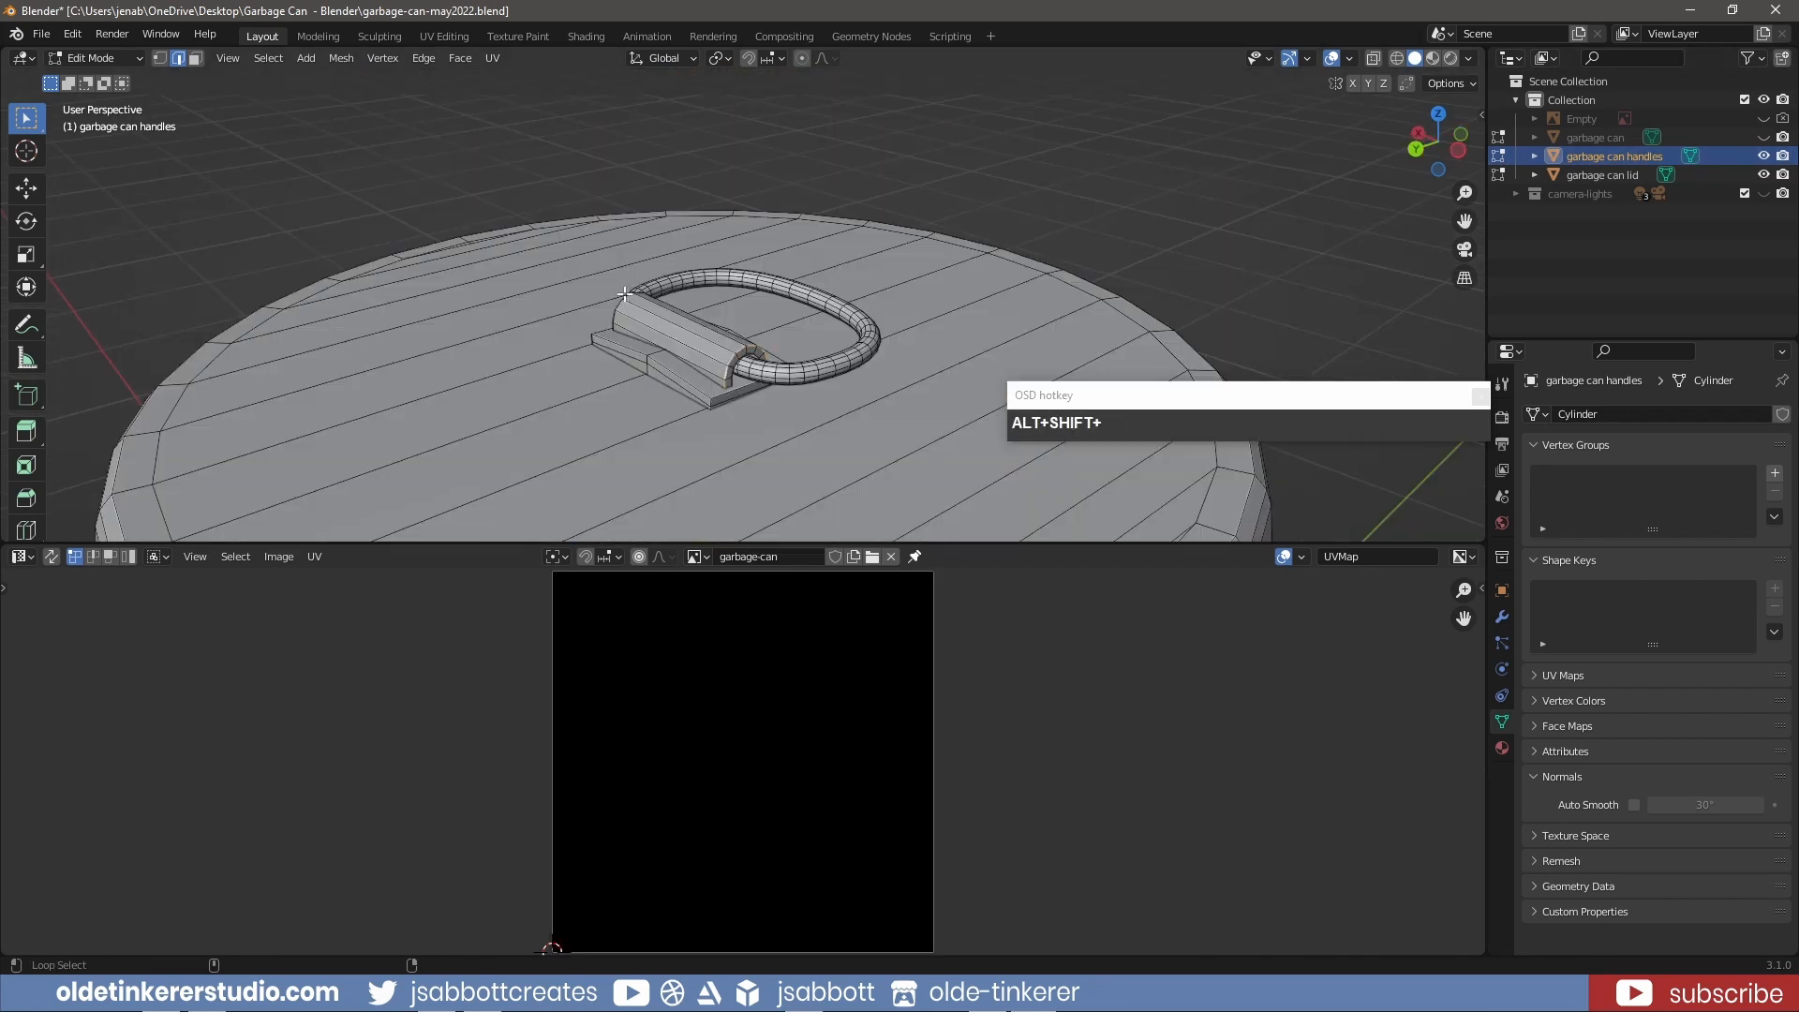
alt+shift+click(624, 294)
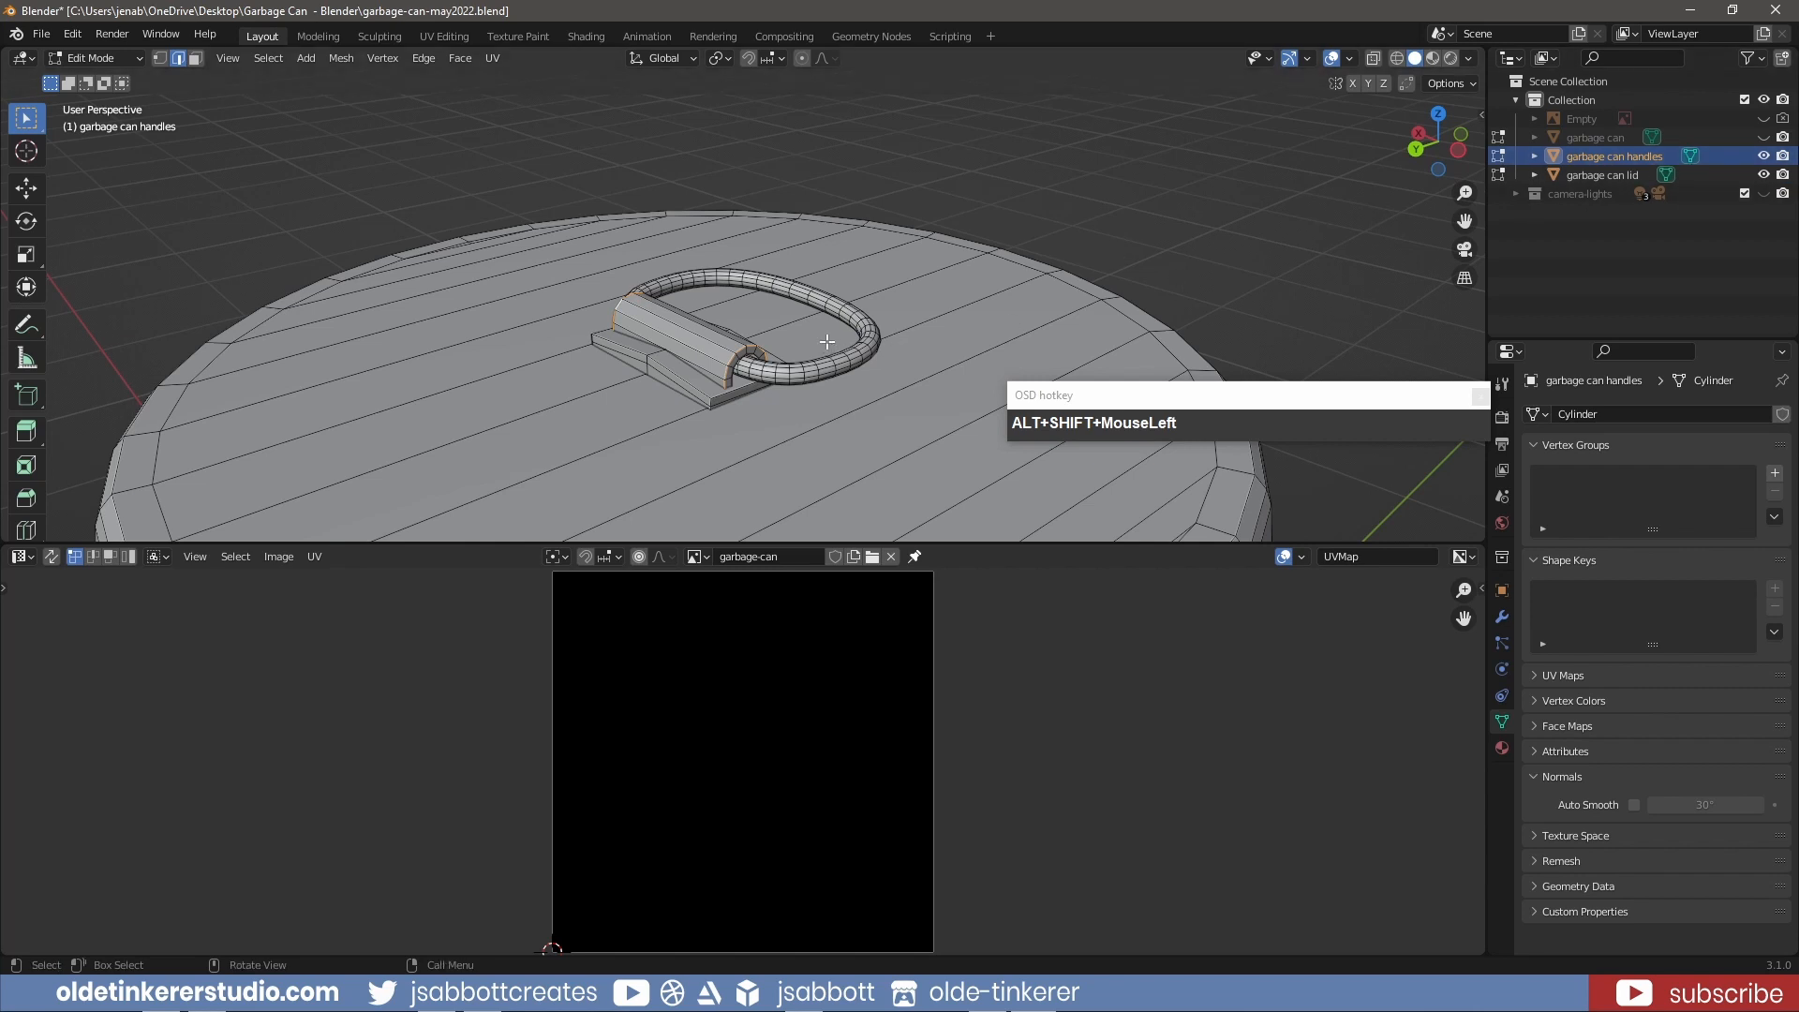
click(893, 393)
key(ctrl+l)
key(h)
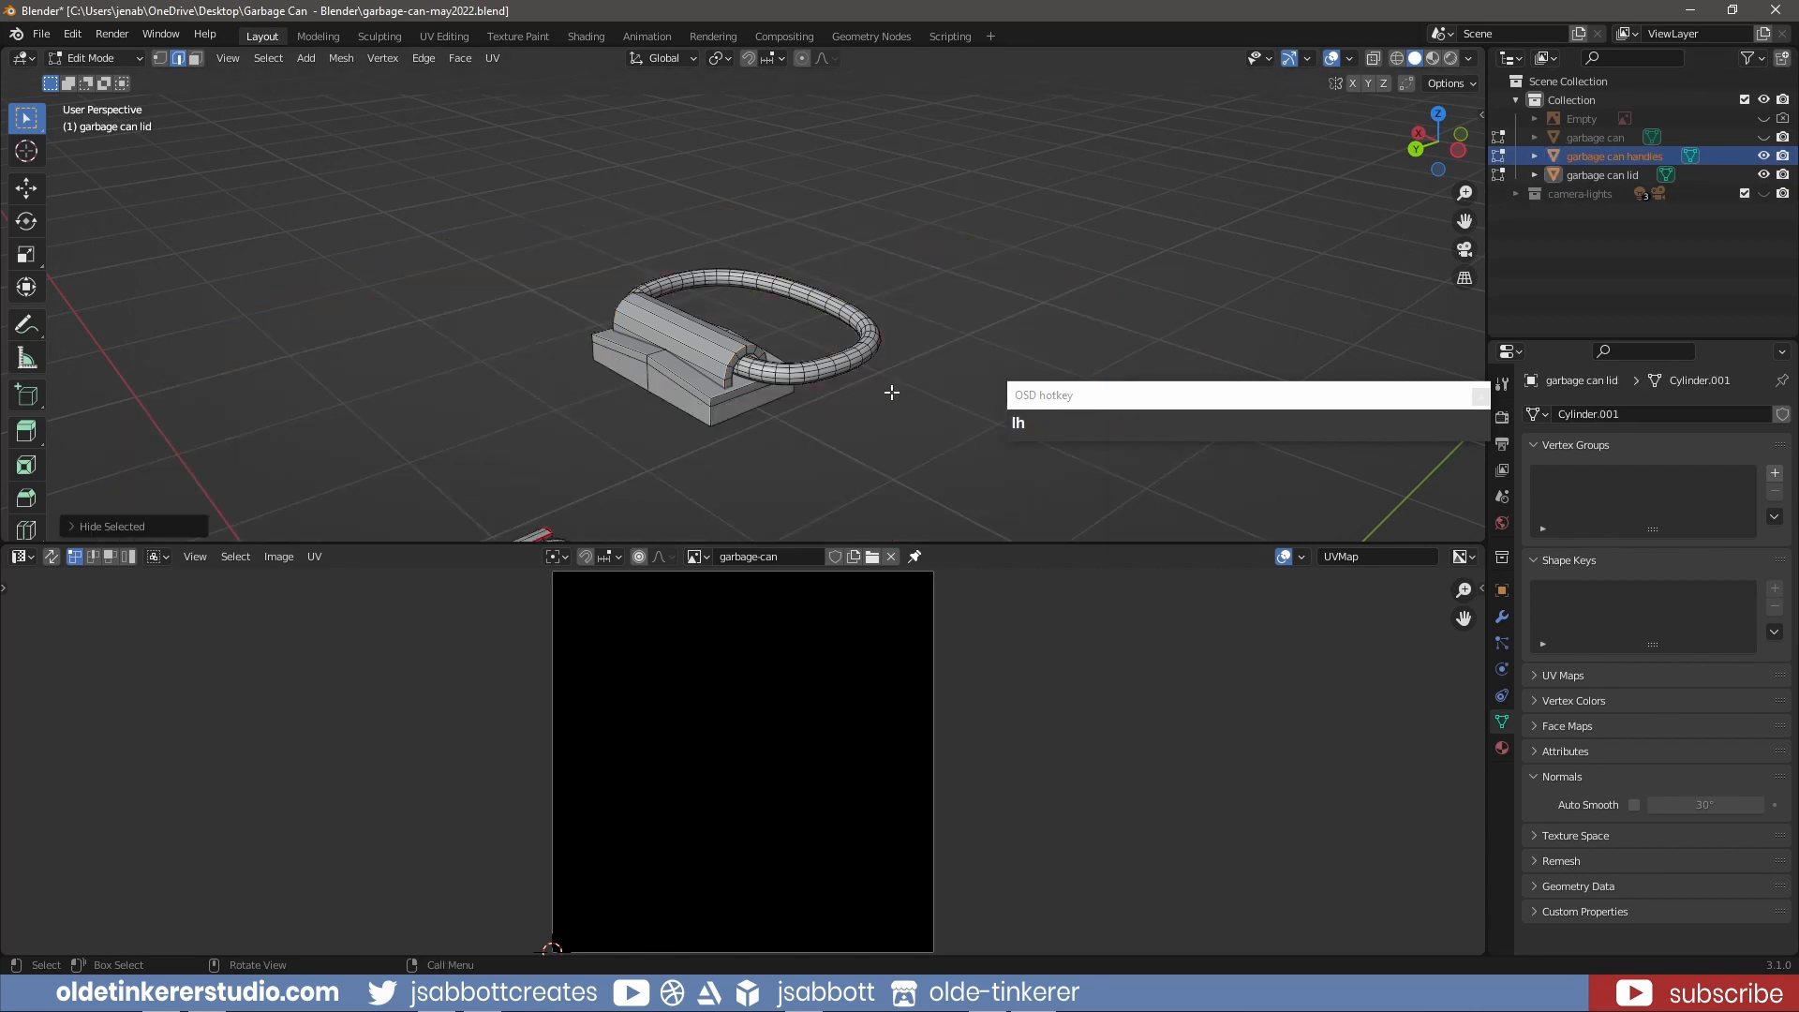
- Select the vertical corner edges of the lid handle's base block and mark the selected edges as seams
key(l)
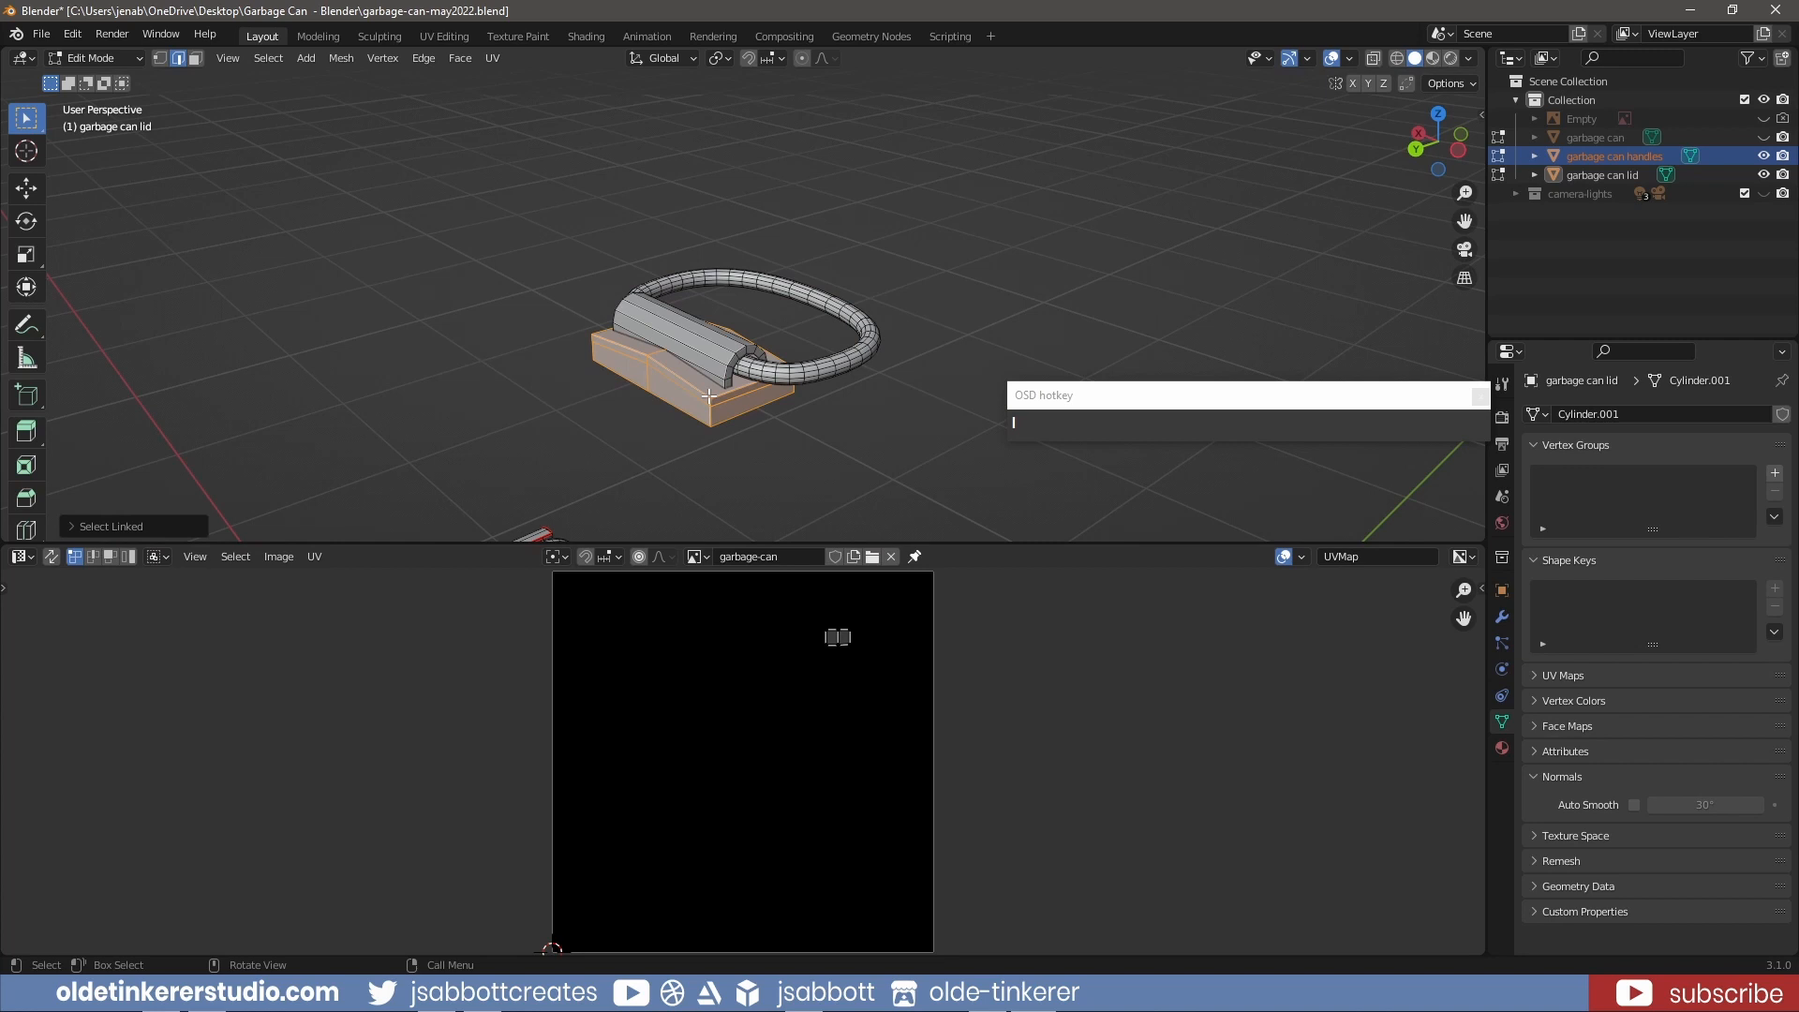
click(710, 417)
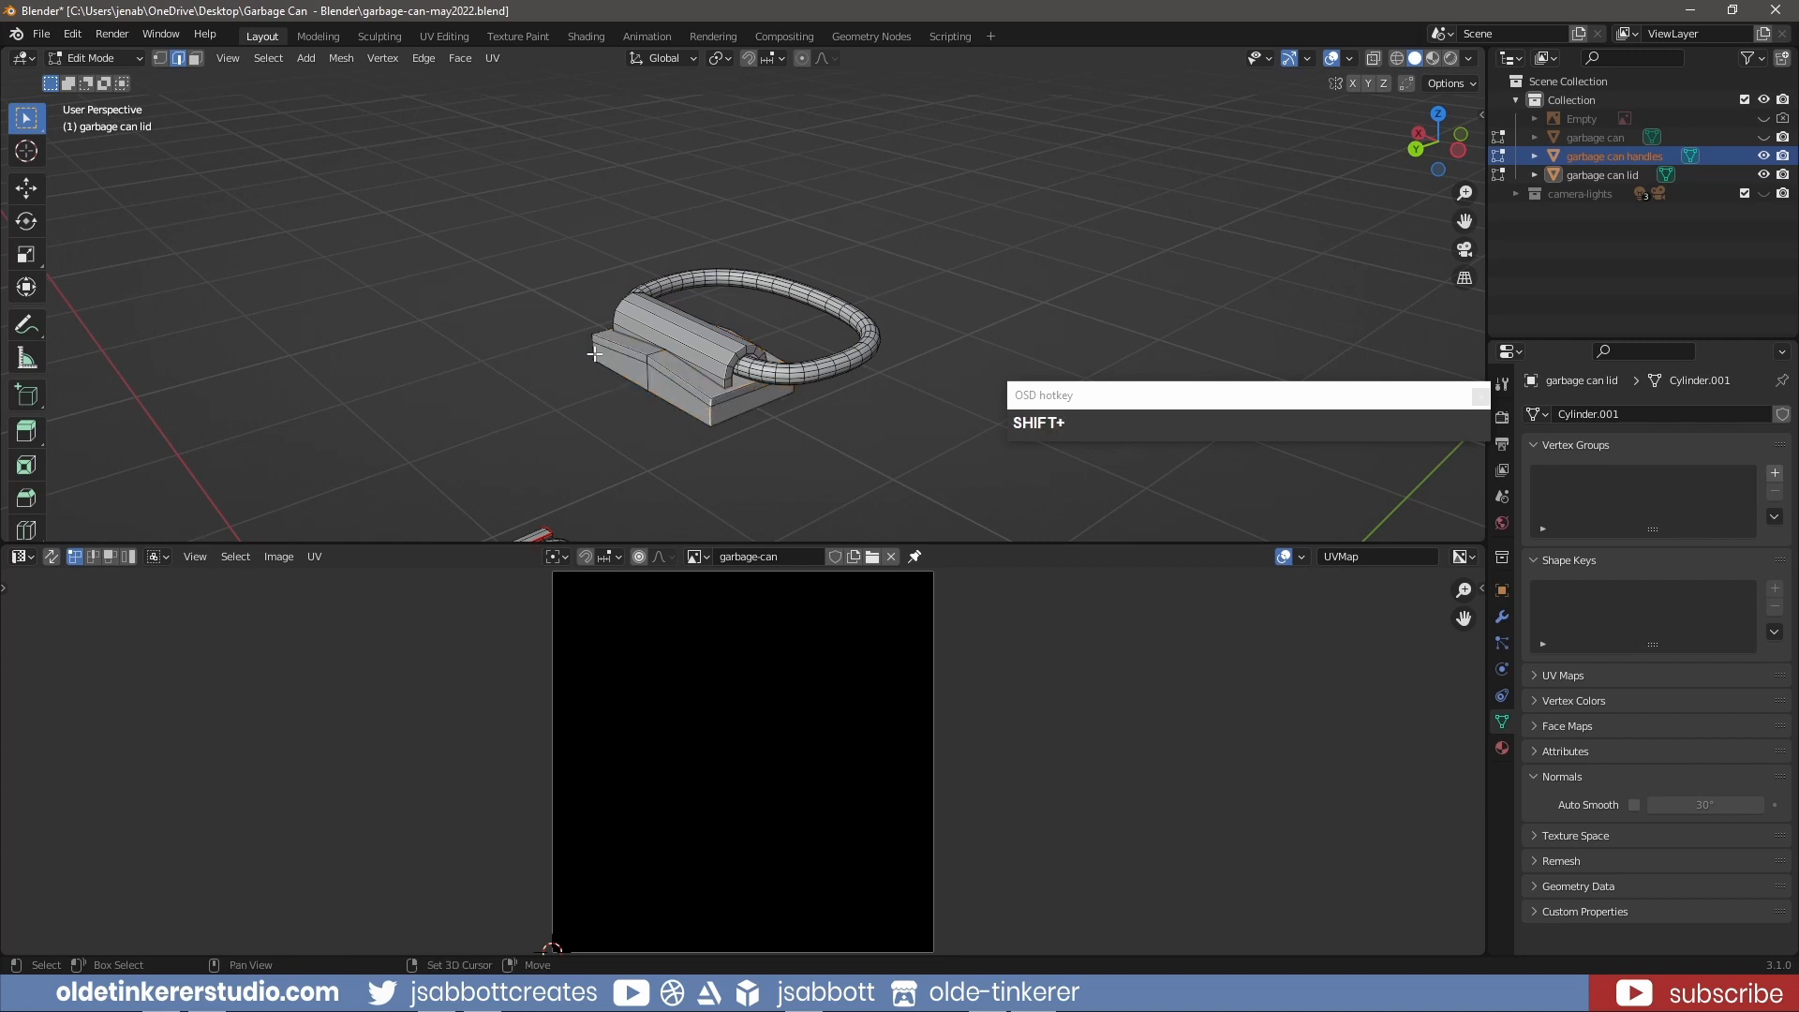
middle_drag(593, 345, 600, 302)
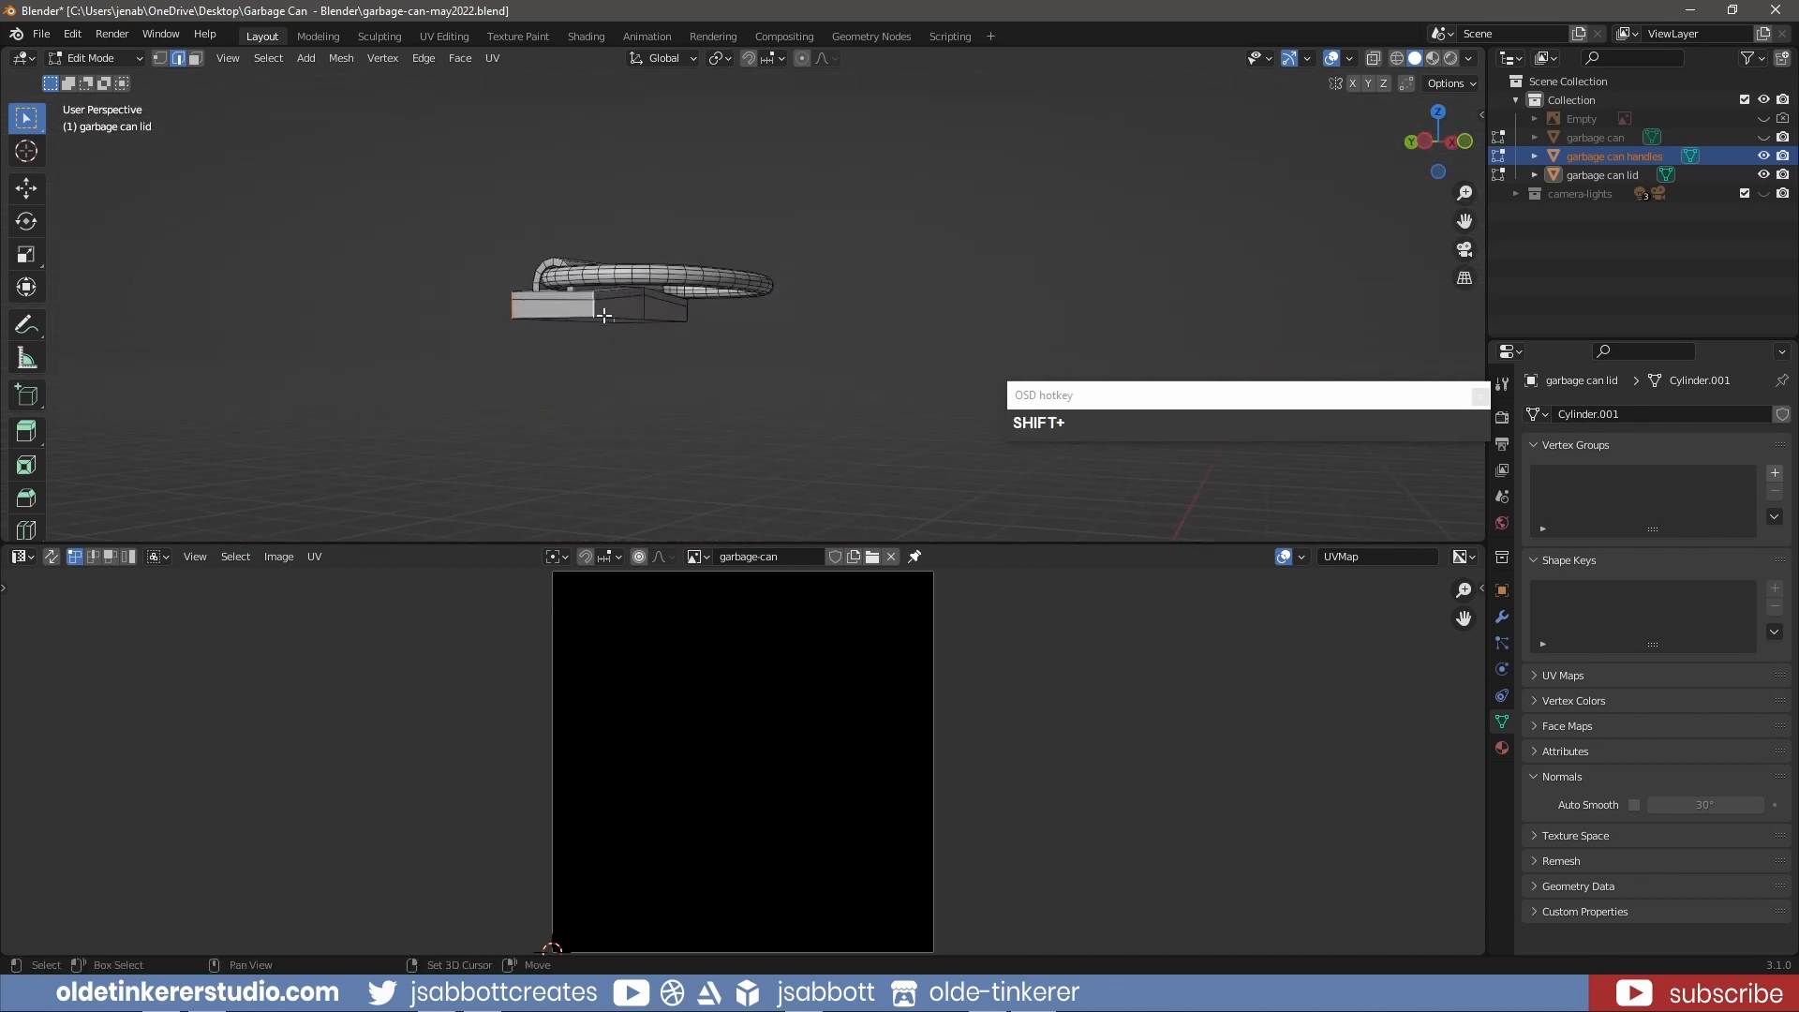
middle_drag(594, 309, 764, 341)
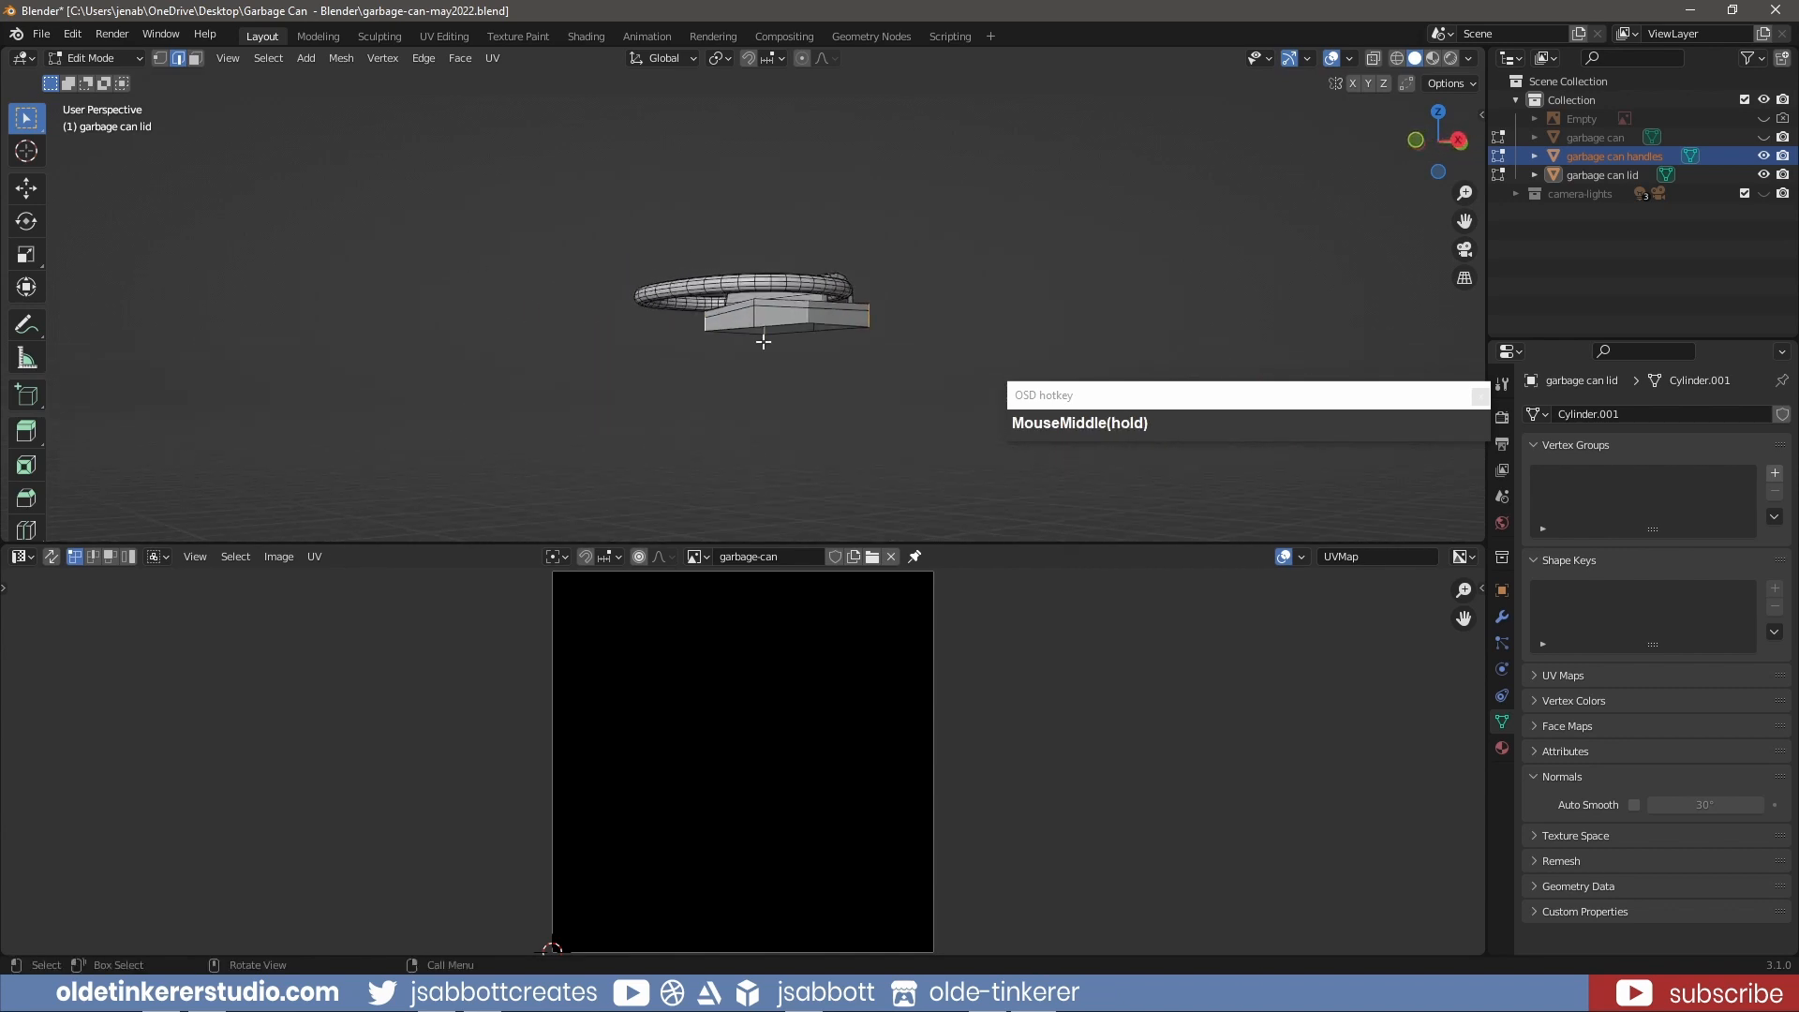
right_click(810, 319)
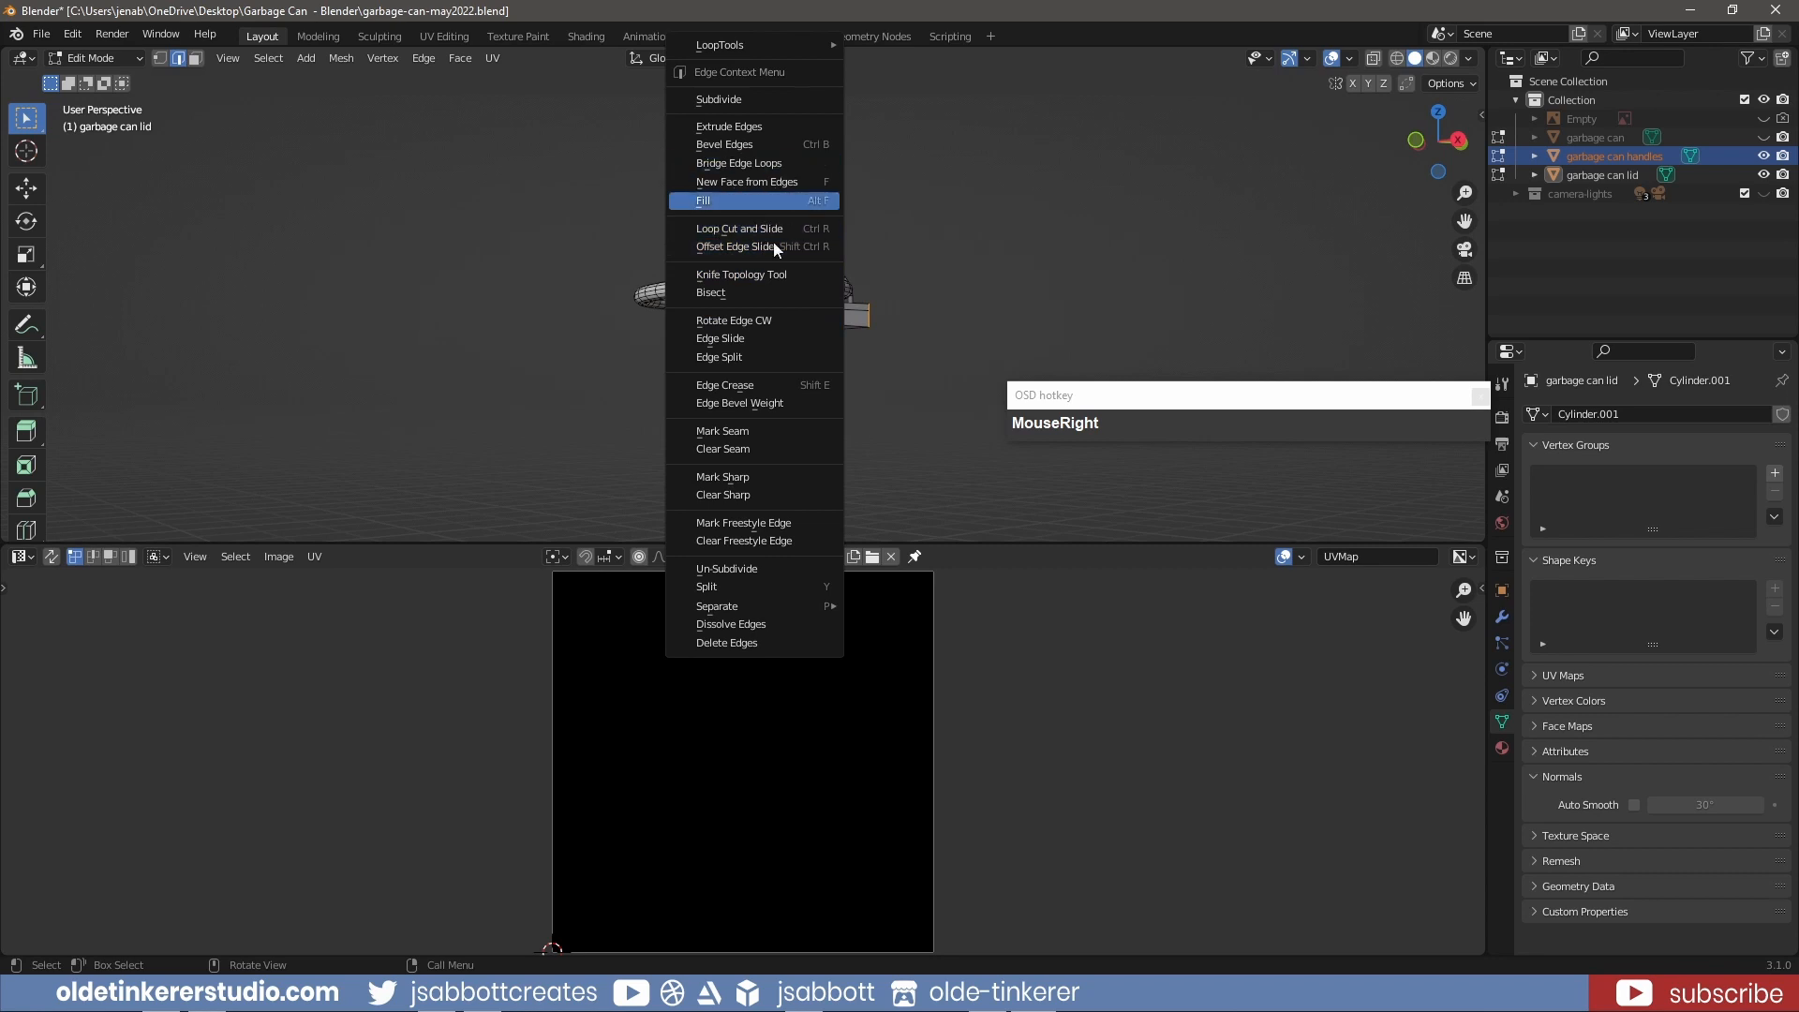
click(767, 430)
- Select a lengthwise edge of the lid handle's bracket and the splitting edge loops on its ring, and mark them as seams
middle_drag(813, 258, 827, 342)
alt+shift+click(849, 241)
middle_drag(891, 250, 773, 531)
scroll(772, 532, up, 5)
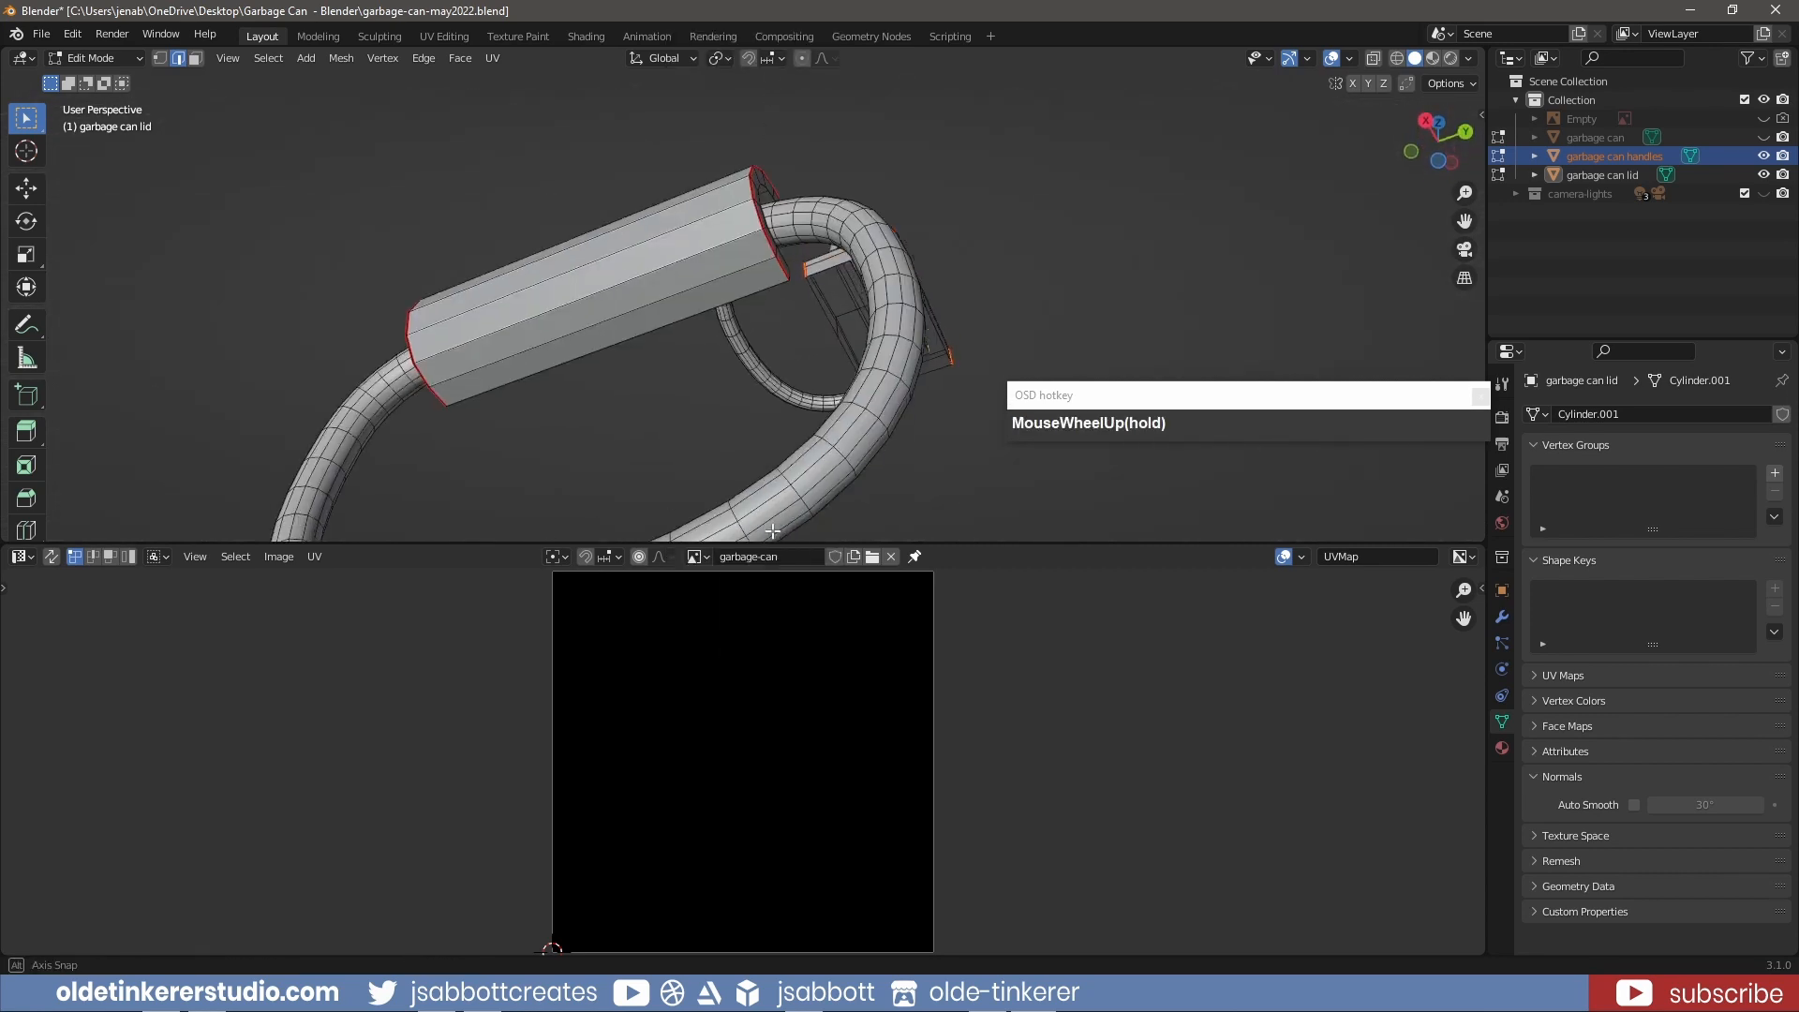
scroll(773, 531, up, 3)
alt+shift+click(914, 272)
middle_drag(914, 271, 800, 259)
shift+click(856, 187)
alt+click(857, 188)
alt+click(856, 189)
right_click(856, 191)
click(834, 430)
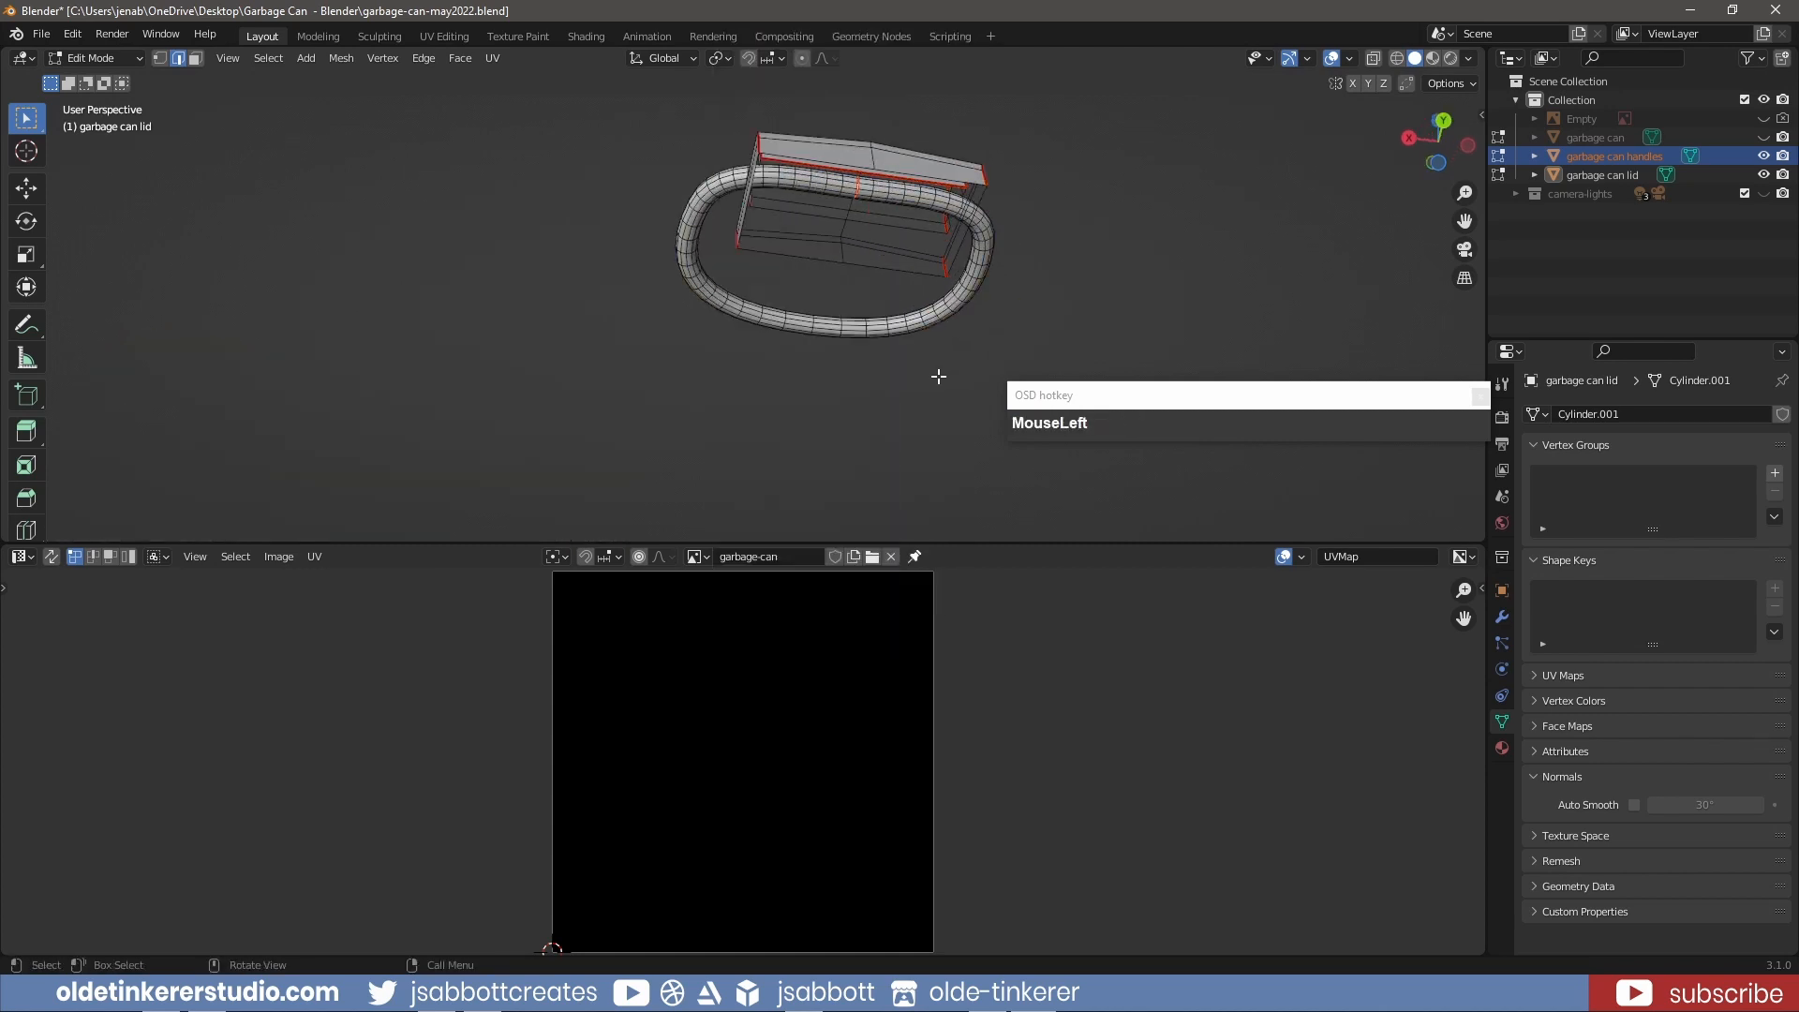
- Select all visible handle geometry and unwrap it
scroll(938, 376, down, 4)
key(a)
middle_drag(811, 369, 863, 421)
scroll(863, 421, down, 2)
key(u)
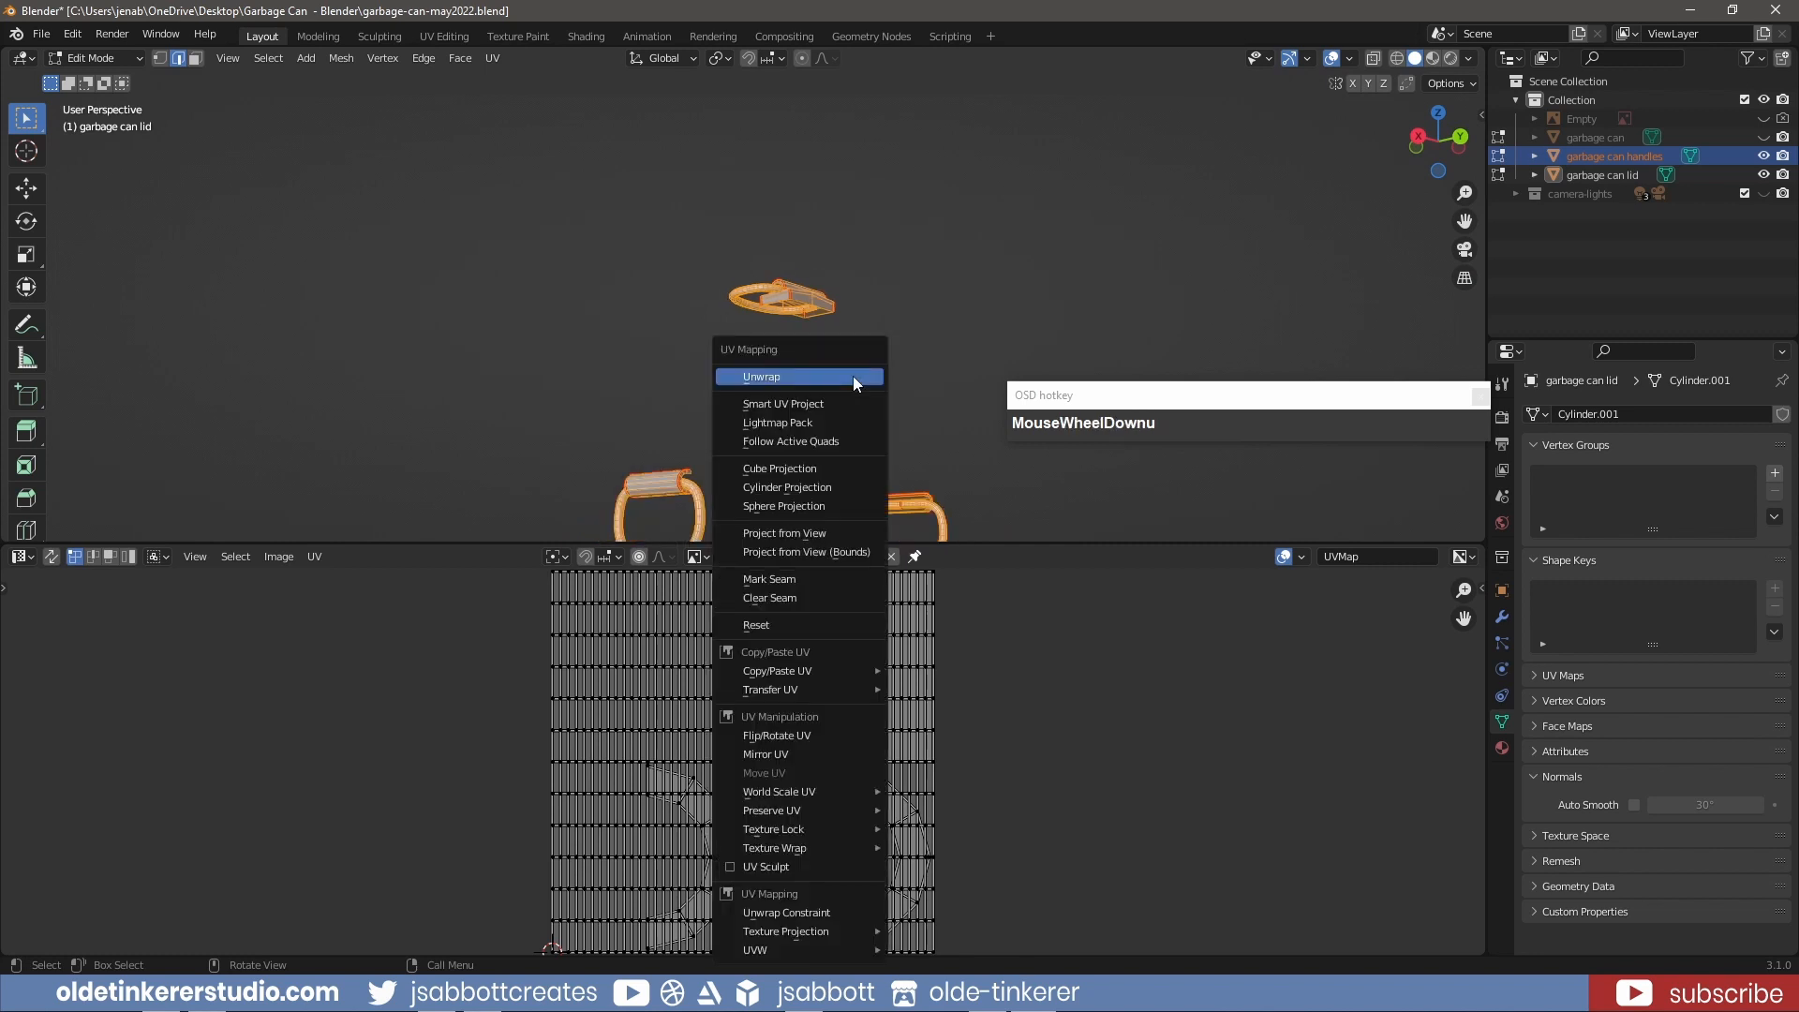
click(852, 375)
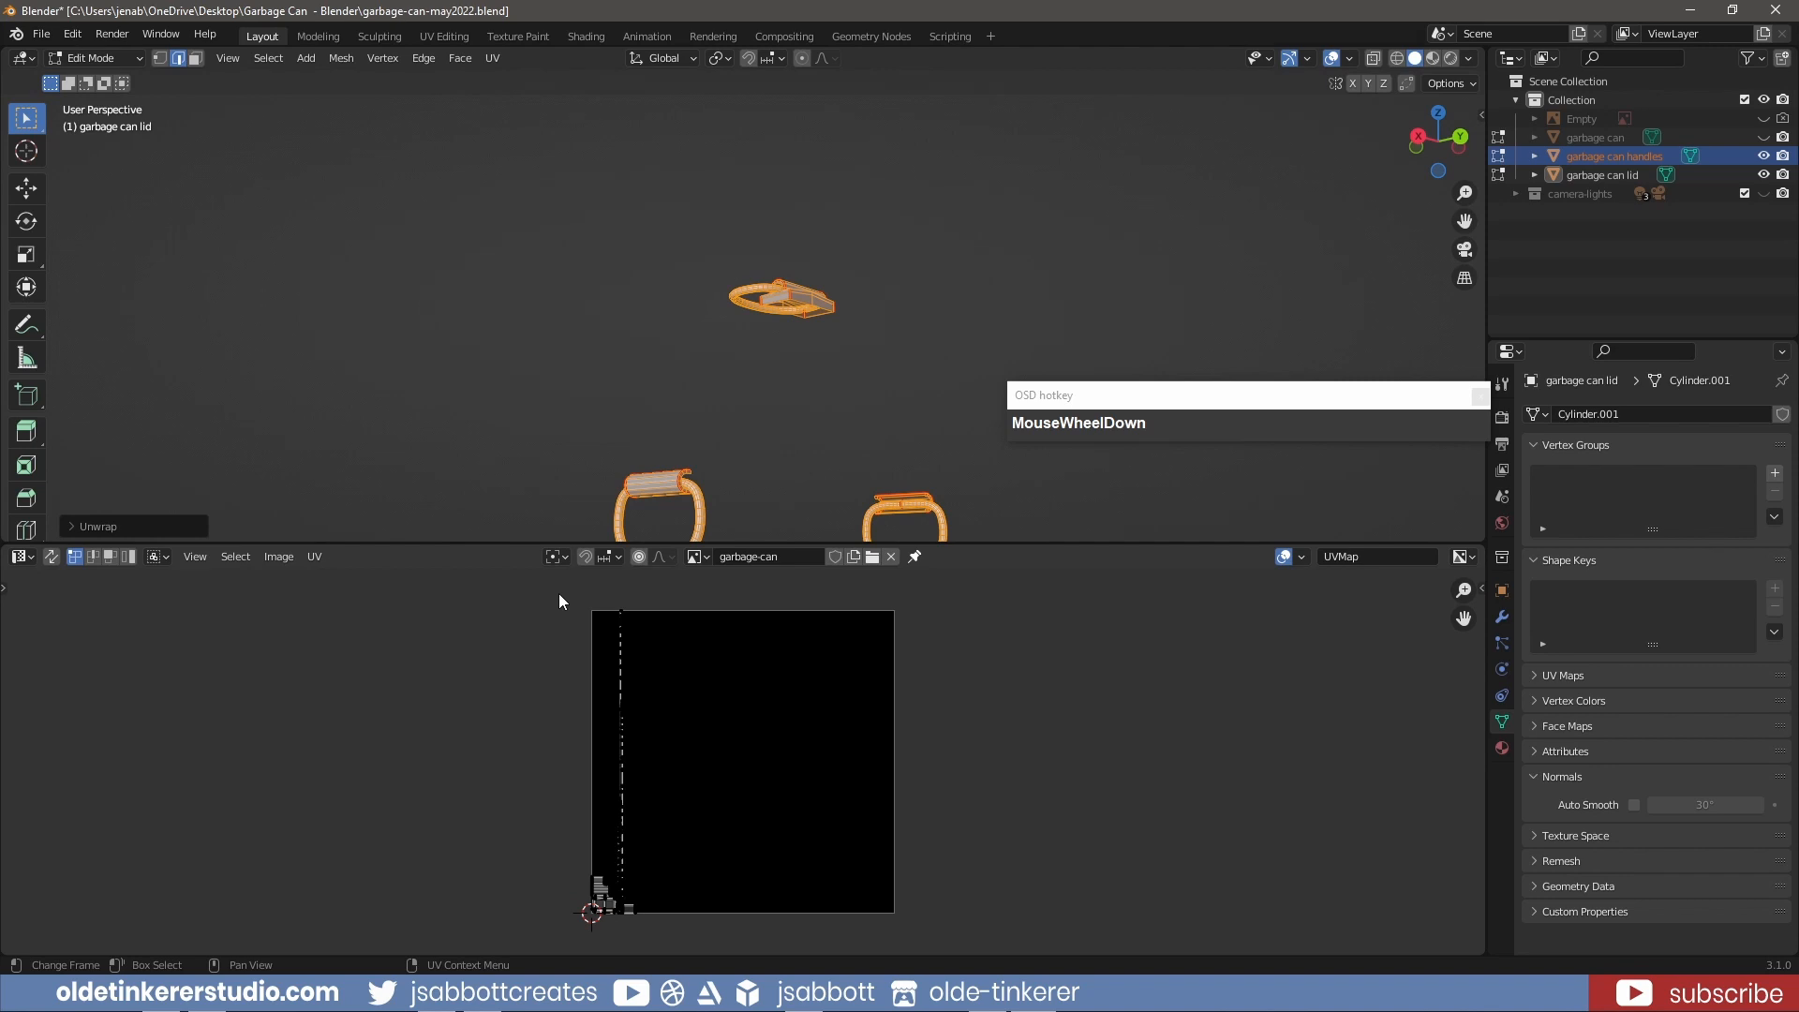
- Select all the handles' UV islands and move them about -0.28 along X, outside the garbage-can image
drag(559, 594, 698, 923)
key(g)
key(x)
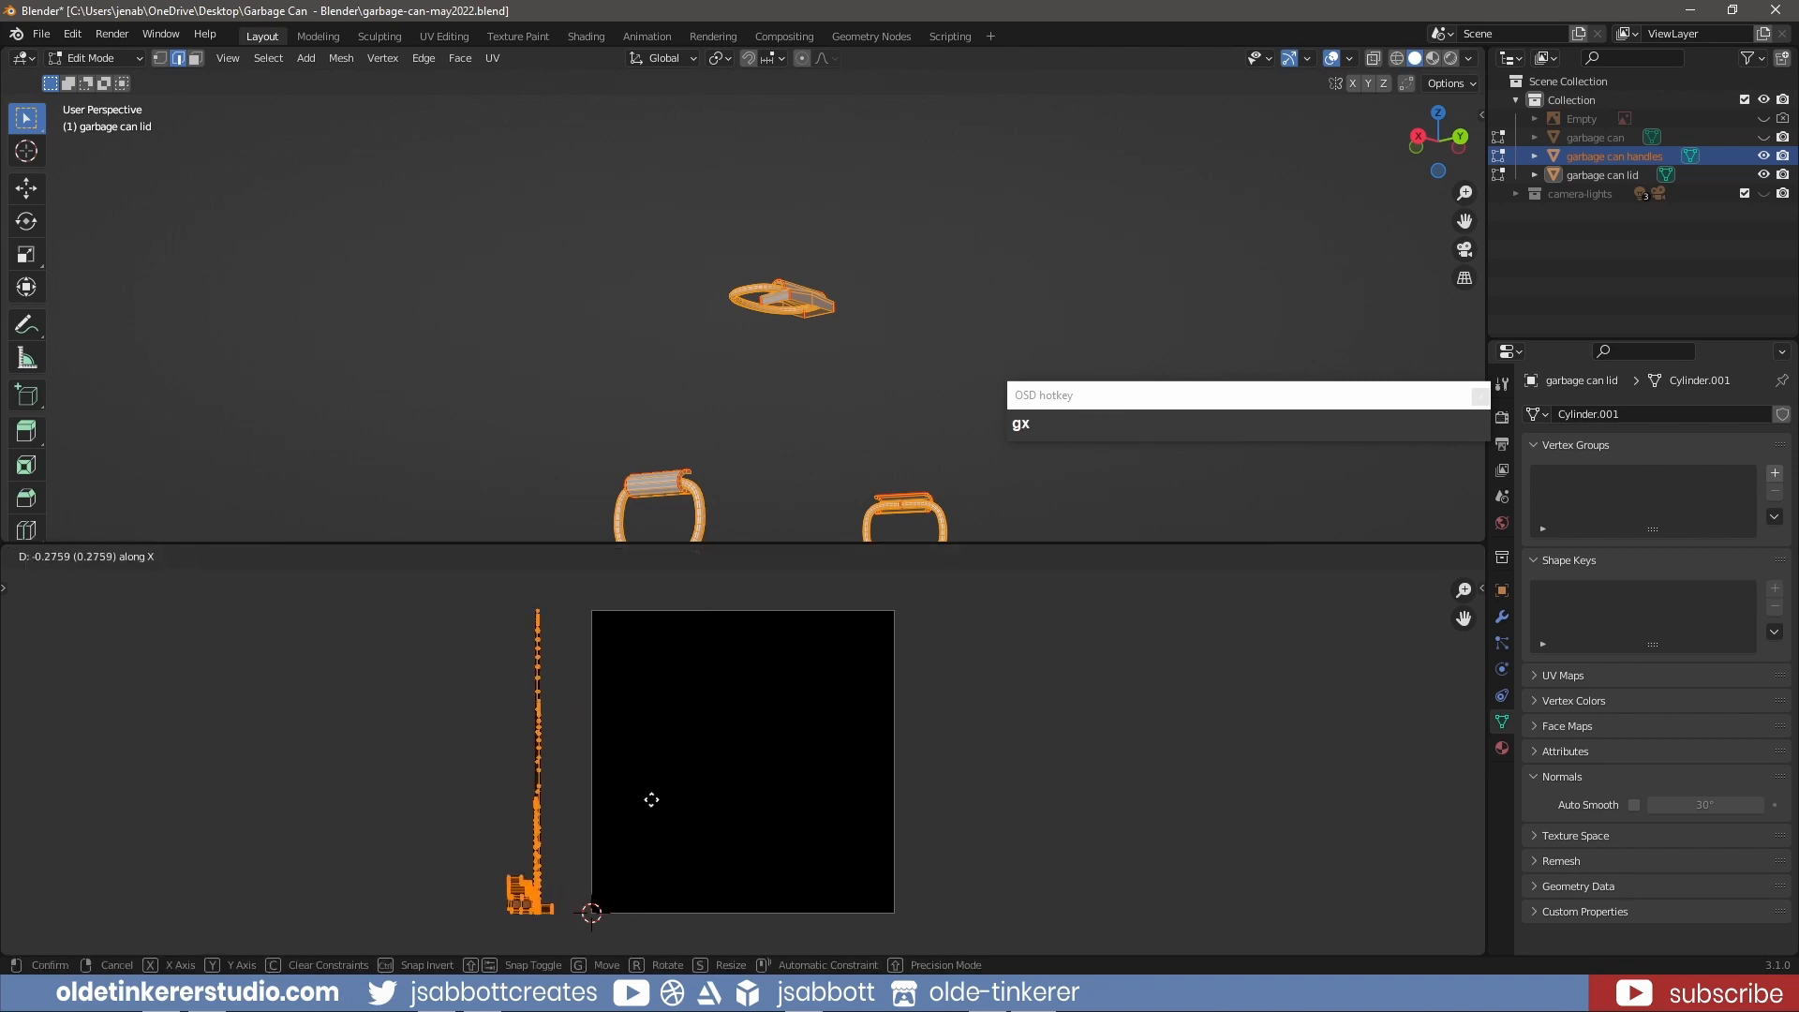
click(650, 799)
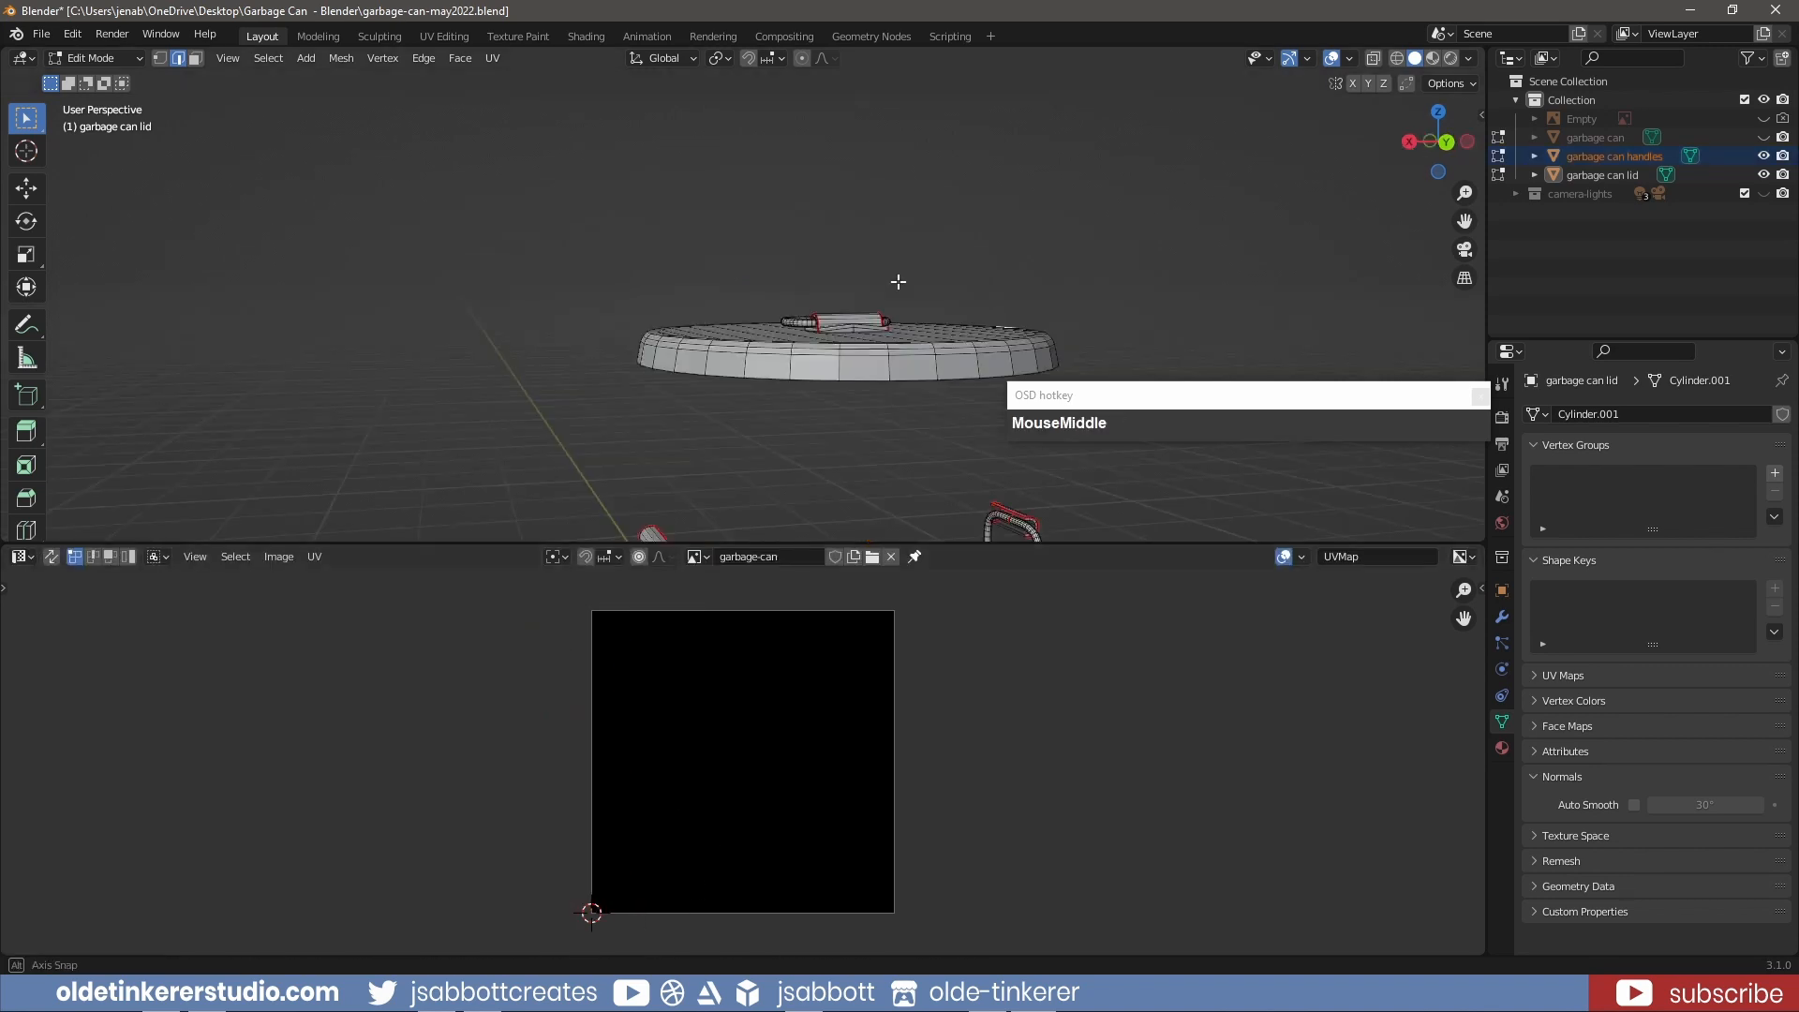
- Select the lid's lower rim edge loop and a vertical rim edge at the back, and mark them as seams
alt+click(905, 380)
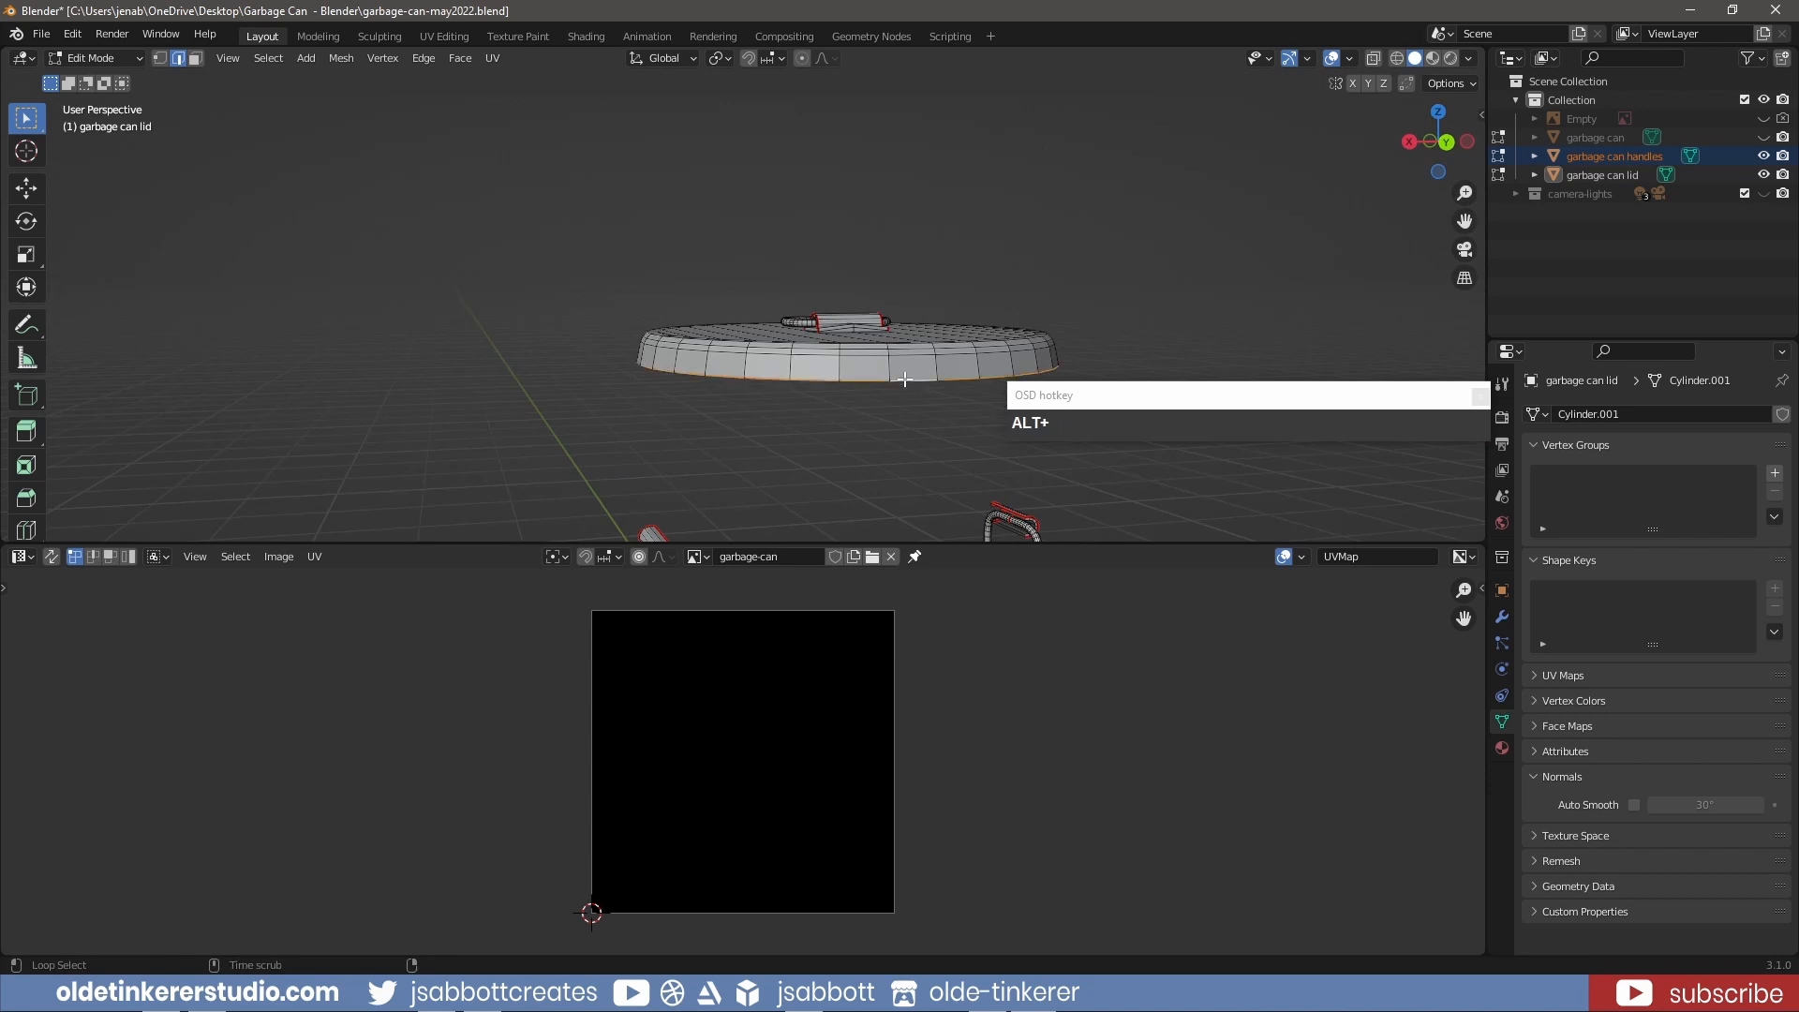
key(ctrl+KP_1)
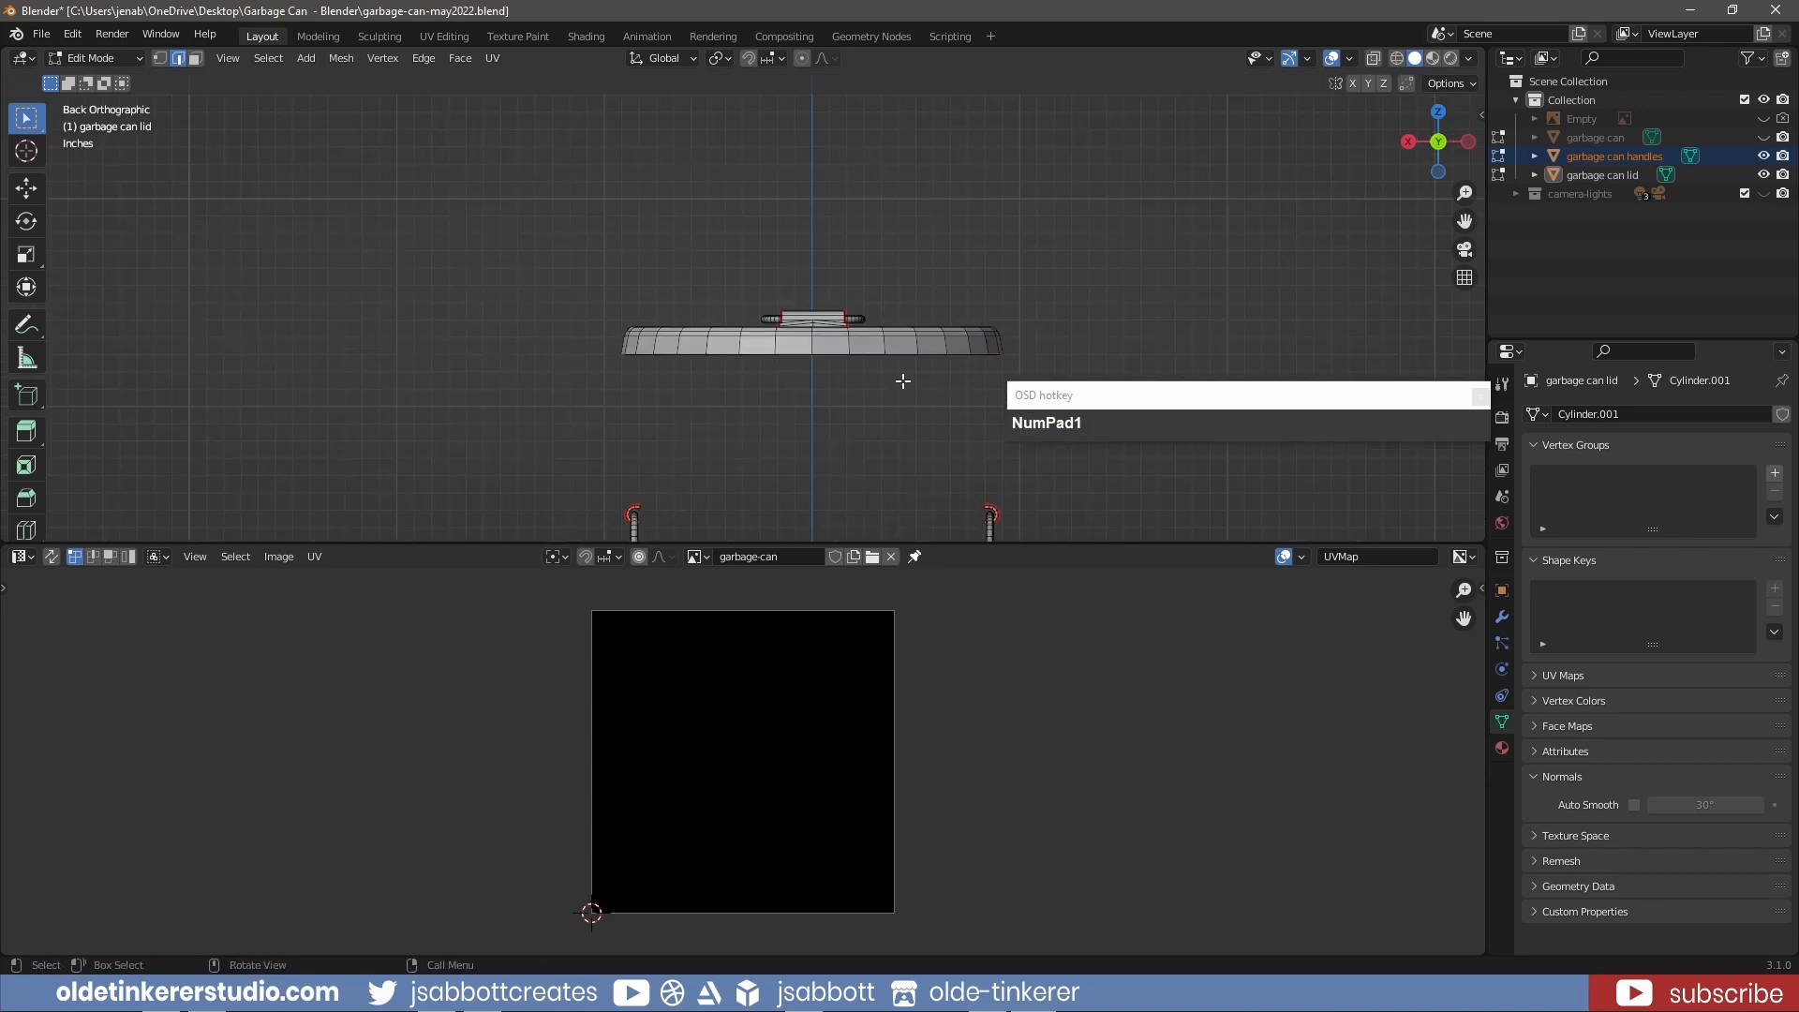
middle_drag(889, 352, 846, 379)
key(shift)
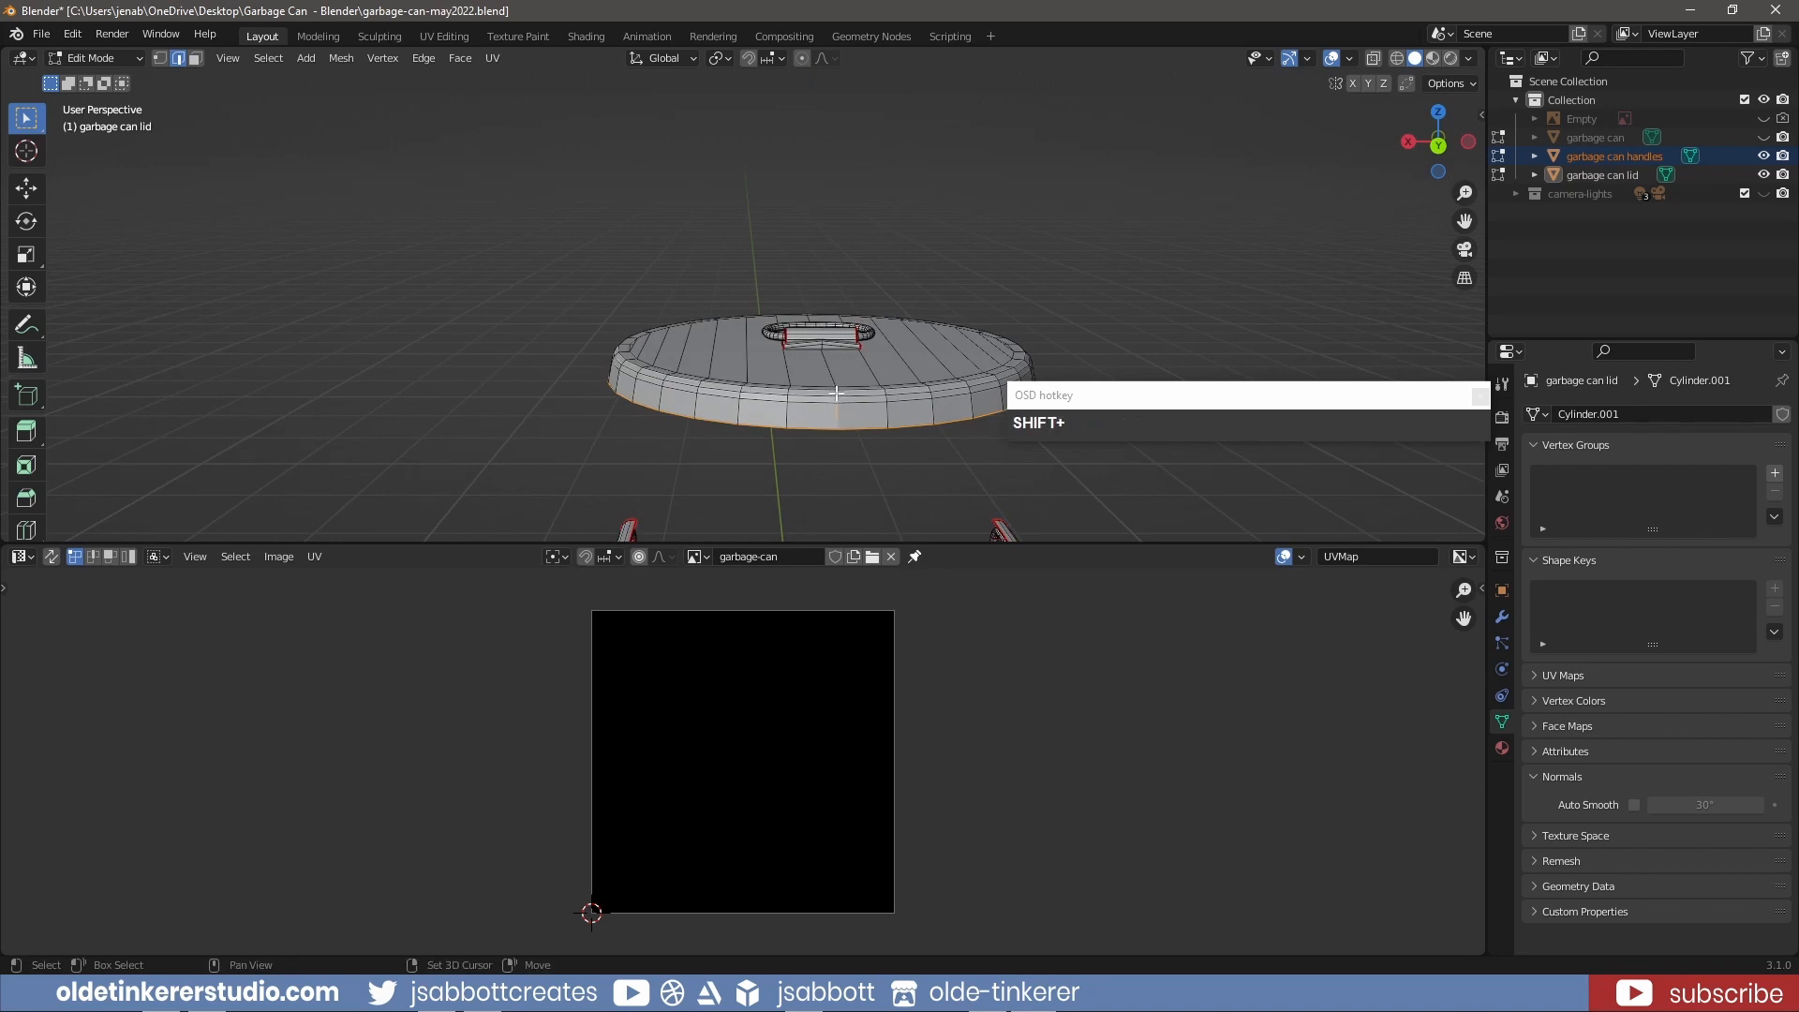
right_click(836, 392)
click(805, 432)
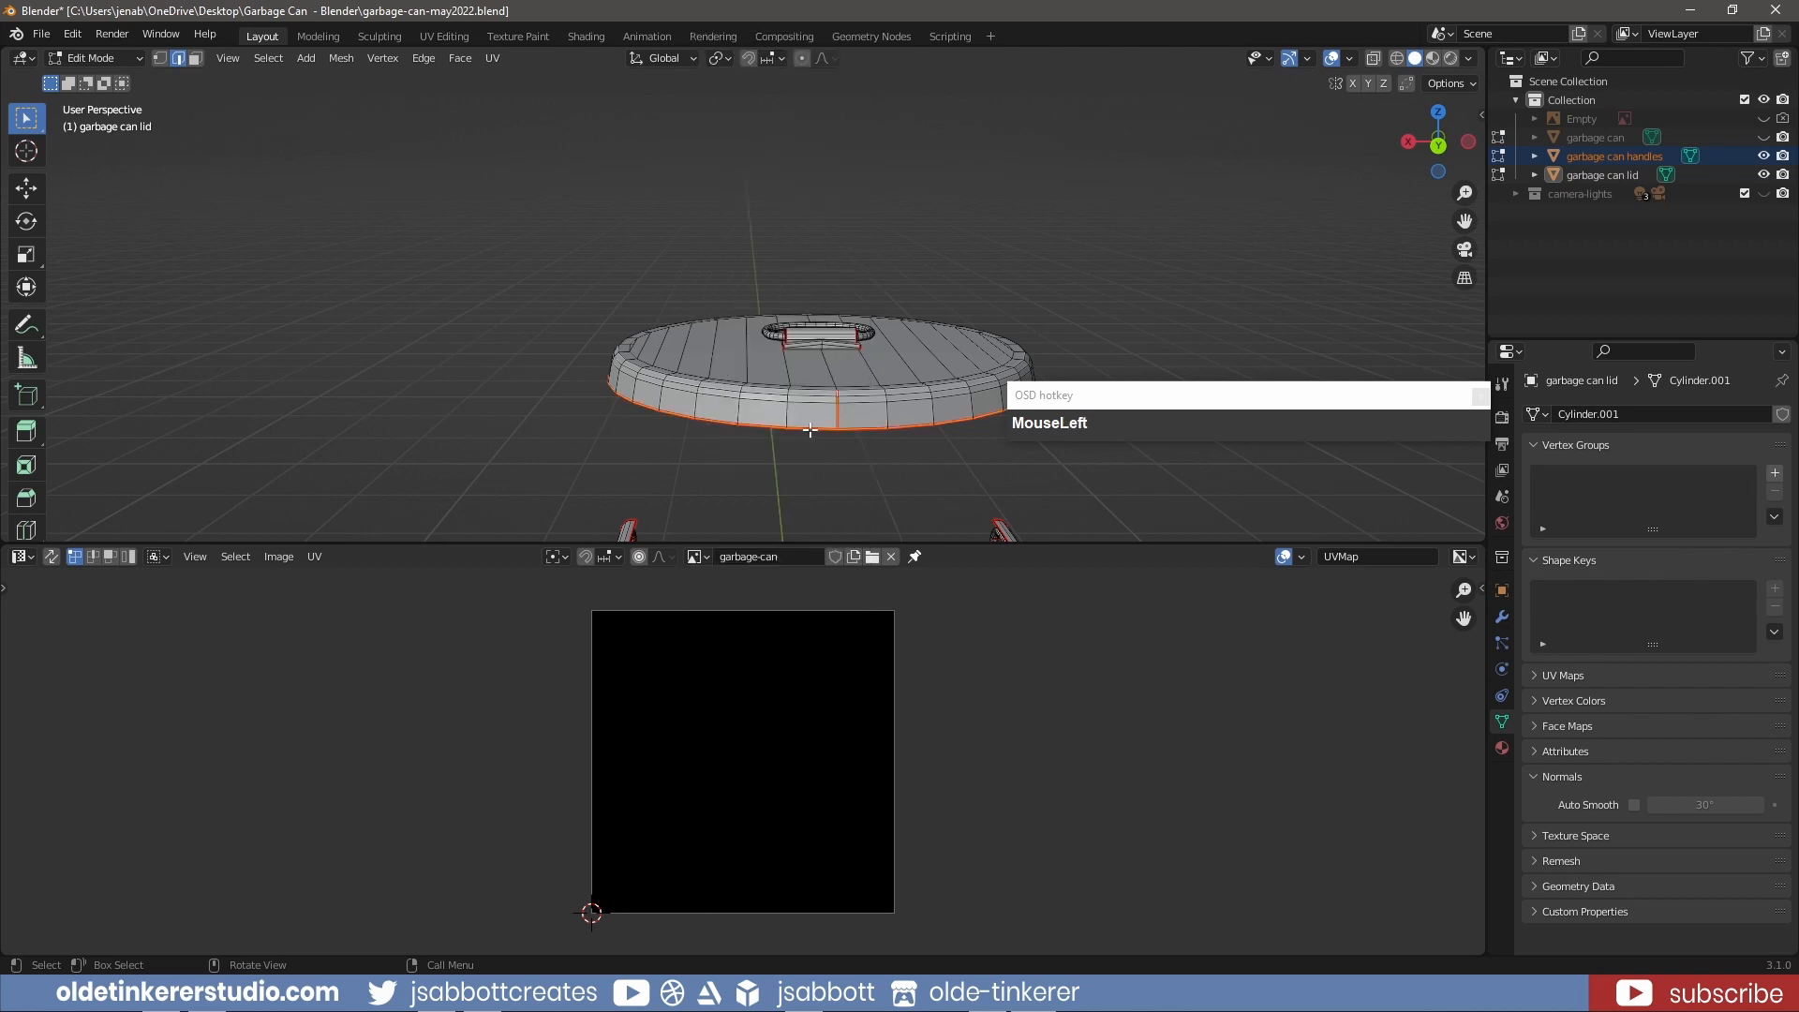
- Select the lid's linked geometry and unwrap it
key(l)
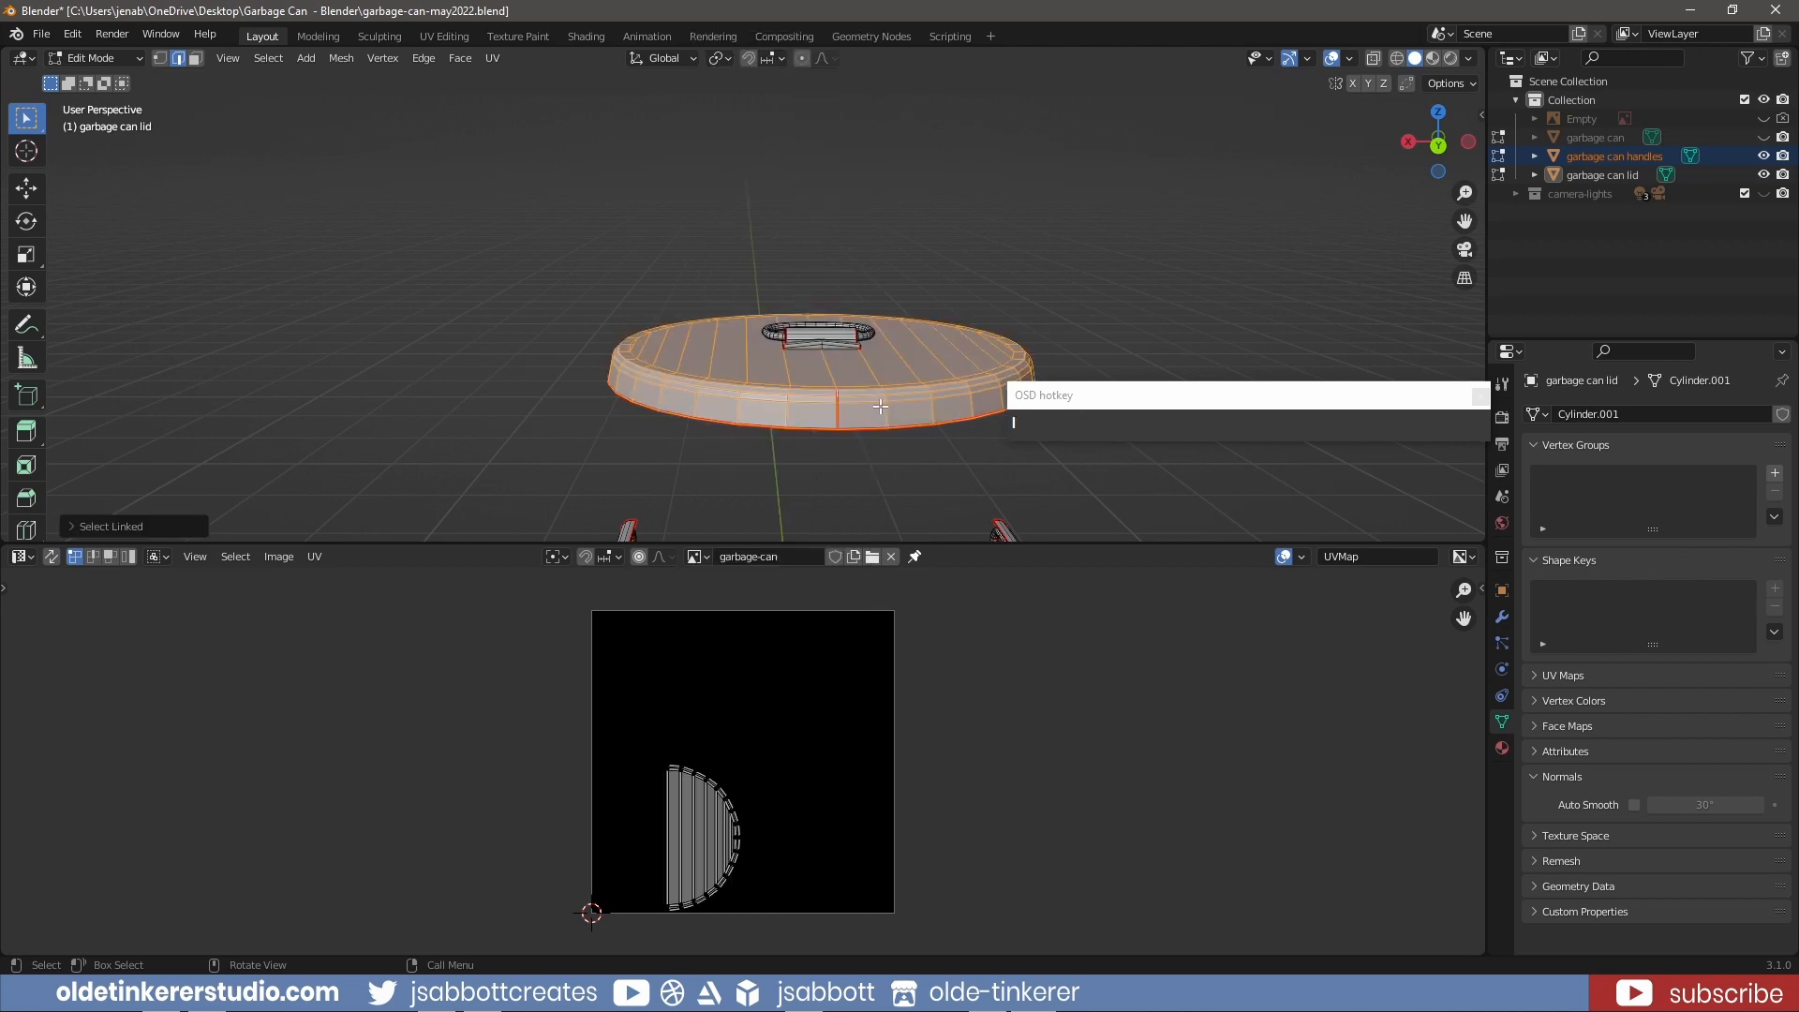
key(u)
click(877, 381)
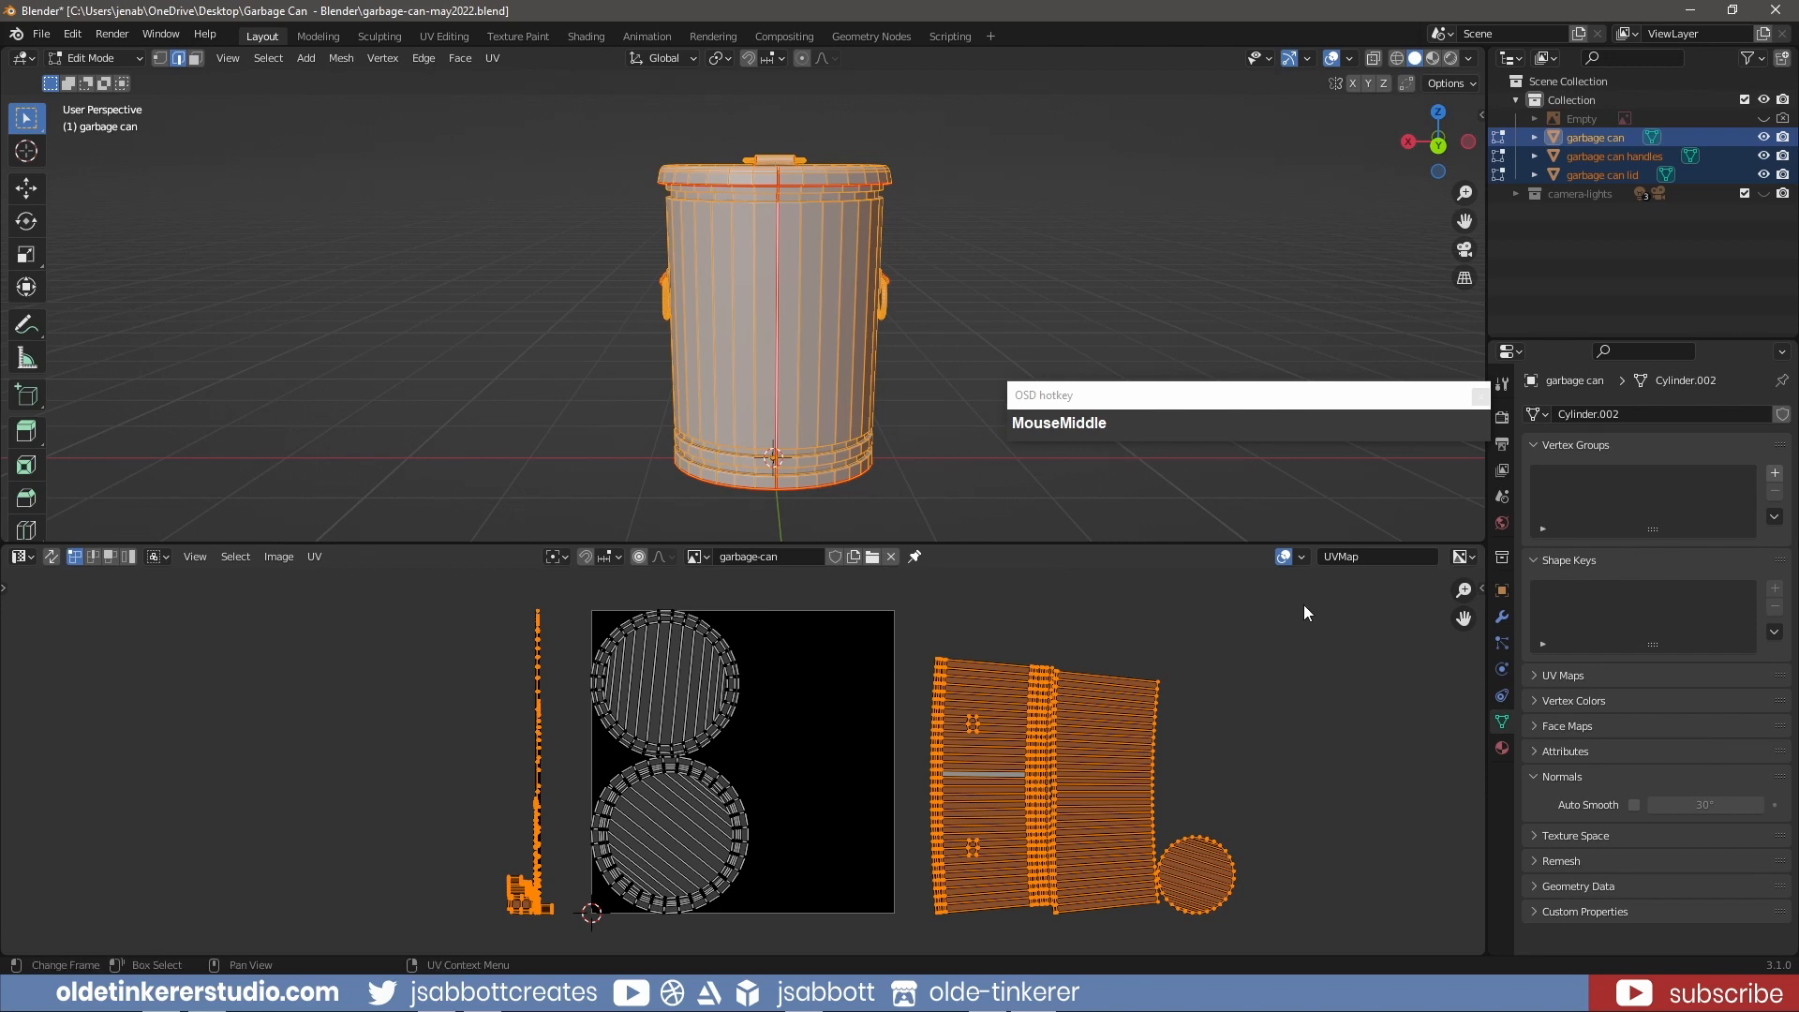
- Turn on Display Stretch to examine the angle distortion of the UV islands, and turn the overlay off again
click(1301, 558)
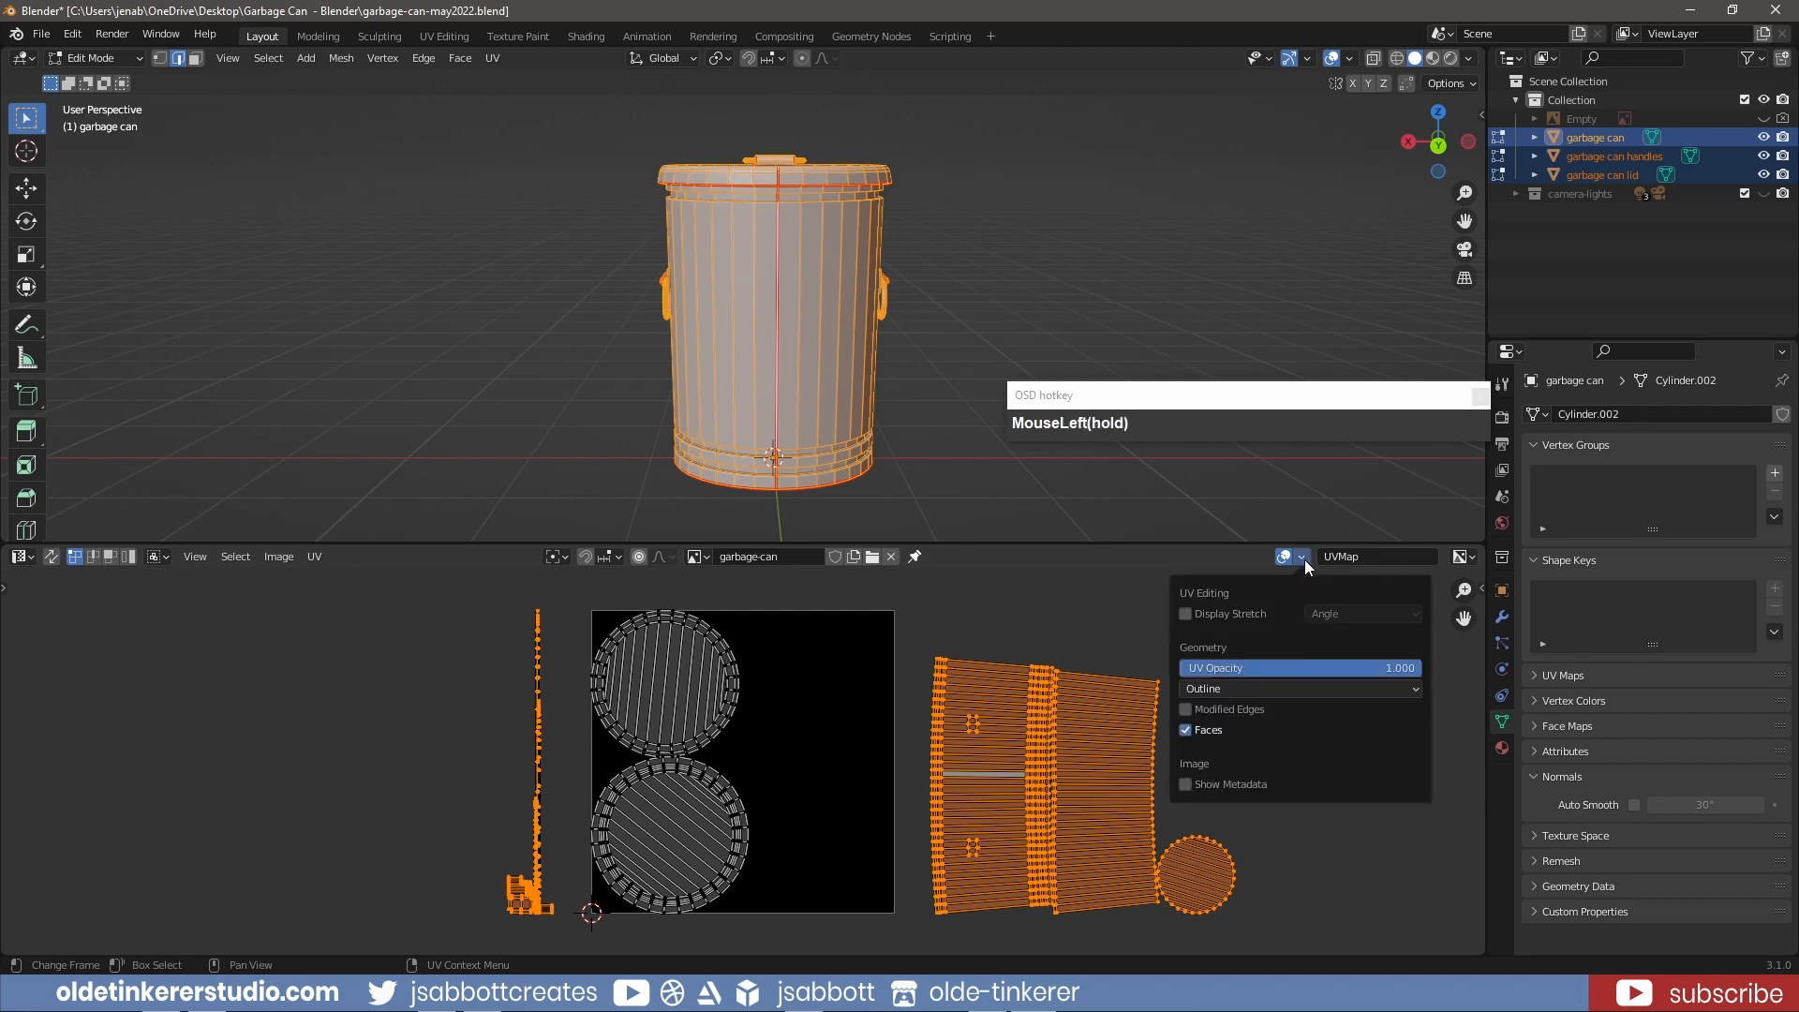
click(1186, 615)
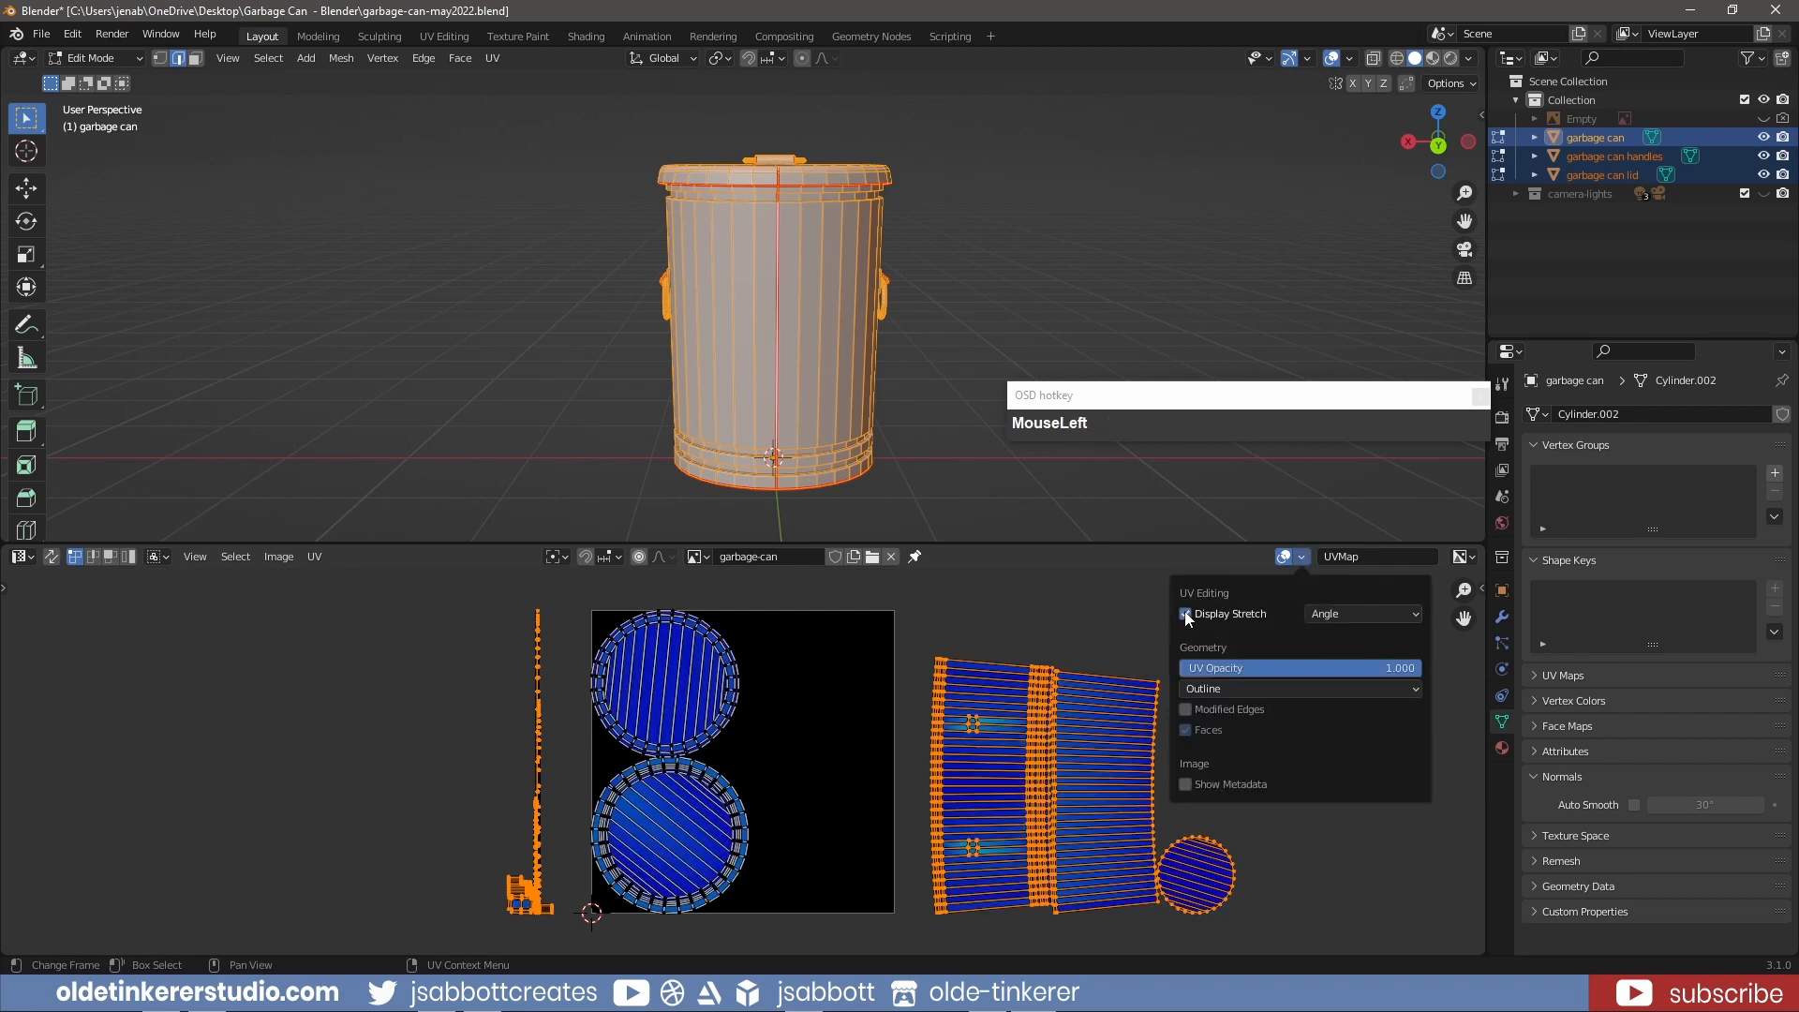
click(1029, 611)
middle_drag(1029, 611, 997, 626)
click(1301, 558)
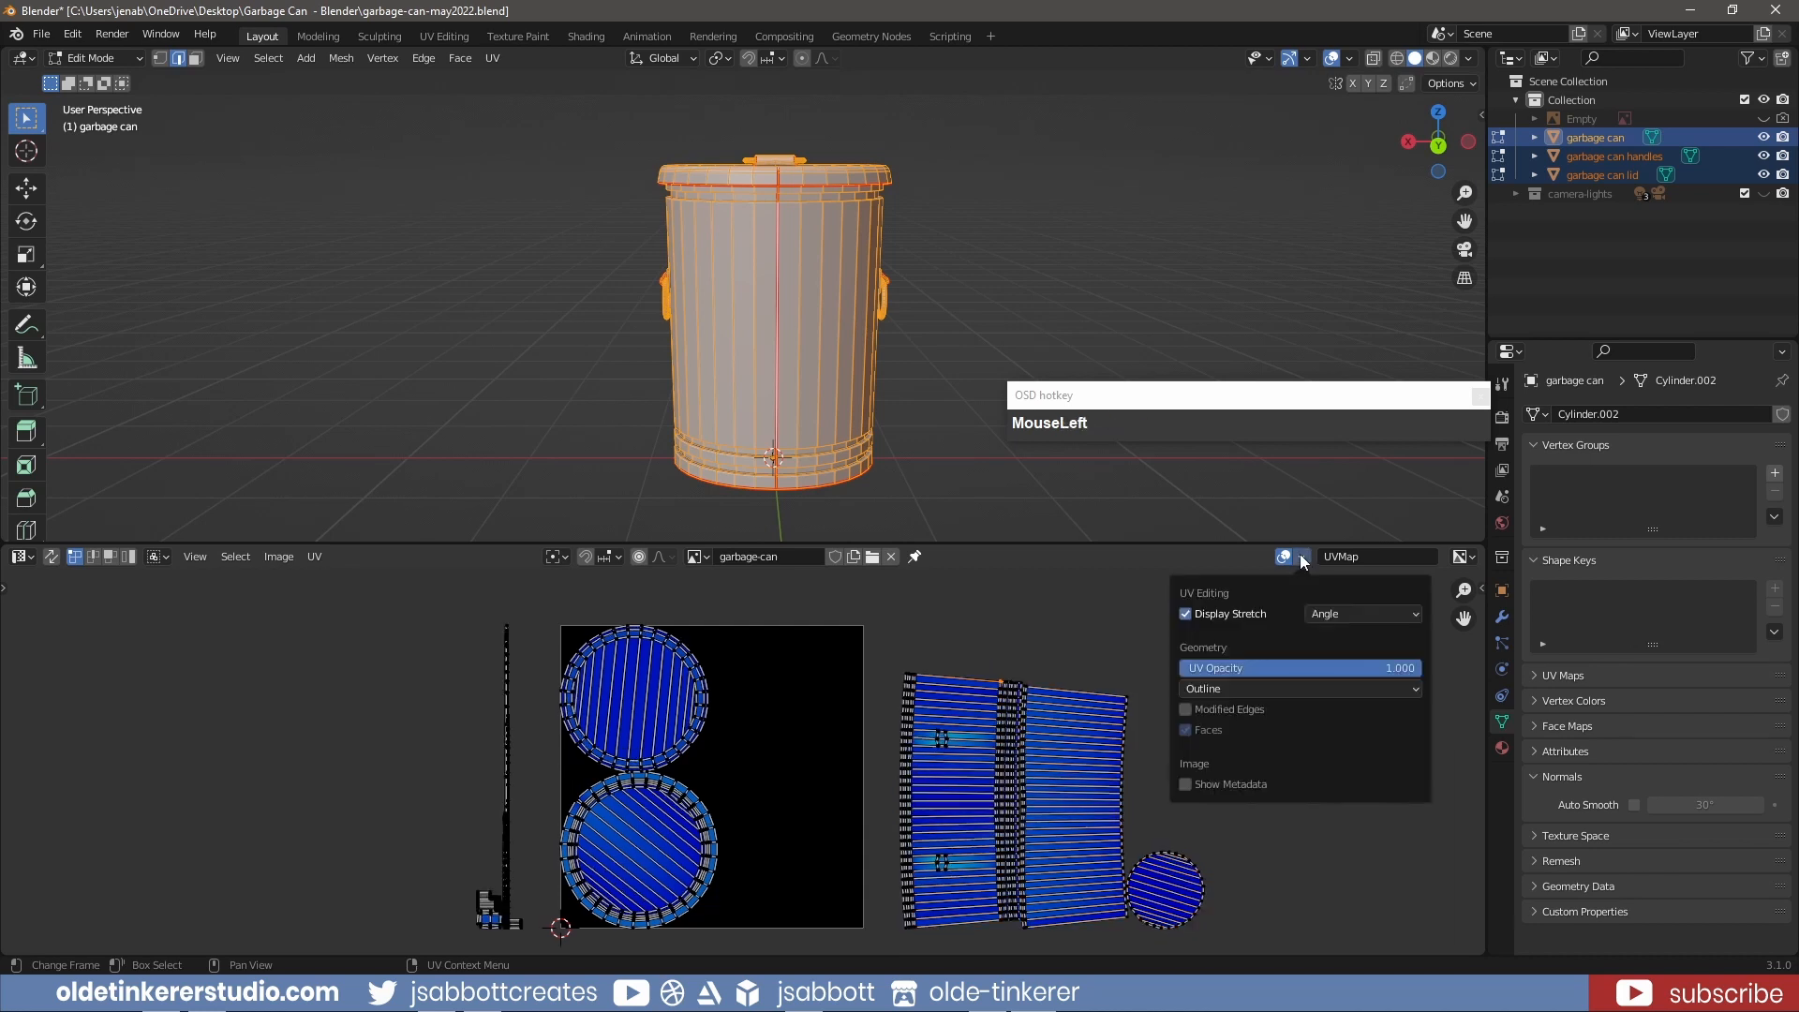
click(1187, 615)
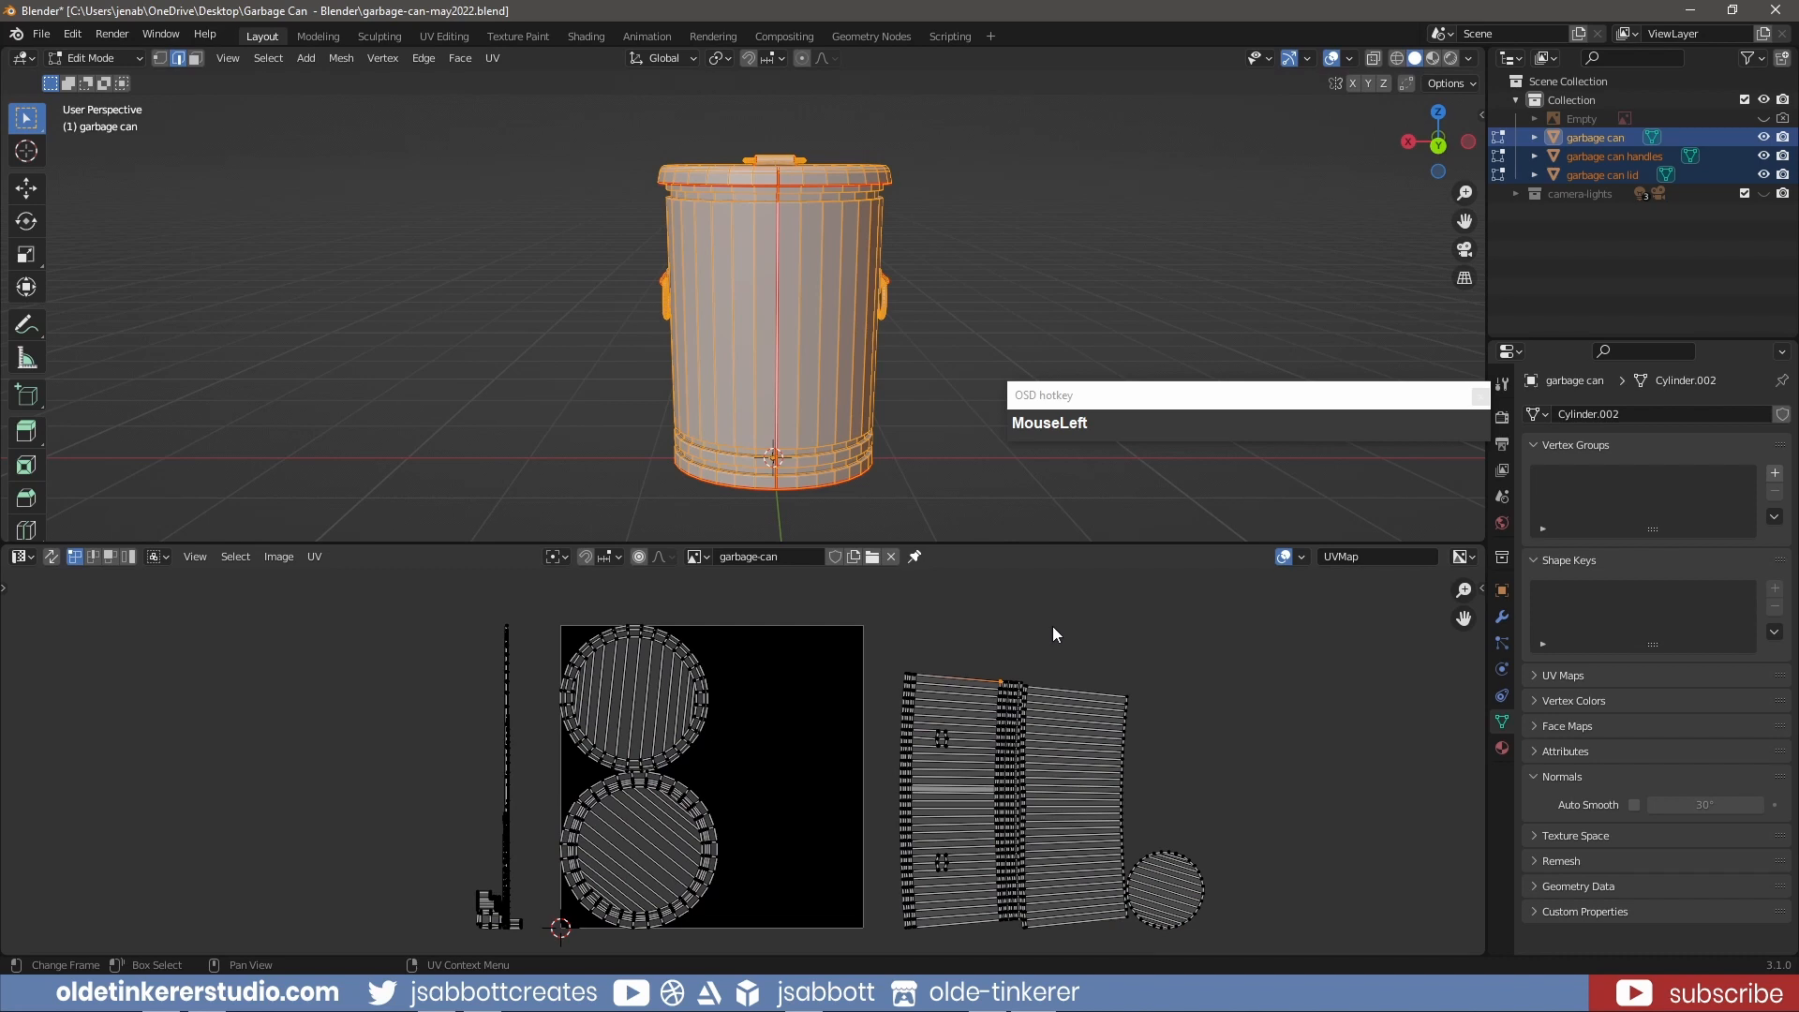
- Select all UV islands of the can, handles and lid and pack them into the garbage-can image
key(a)
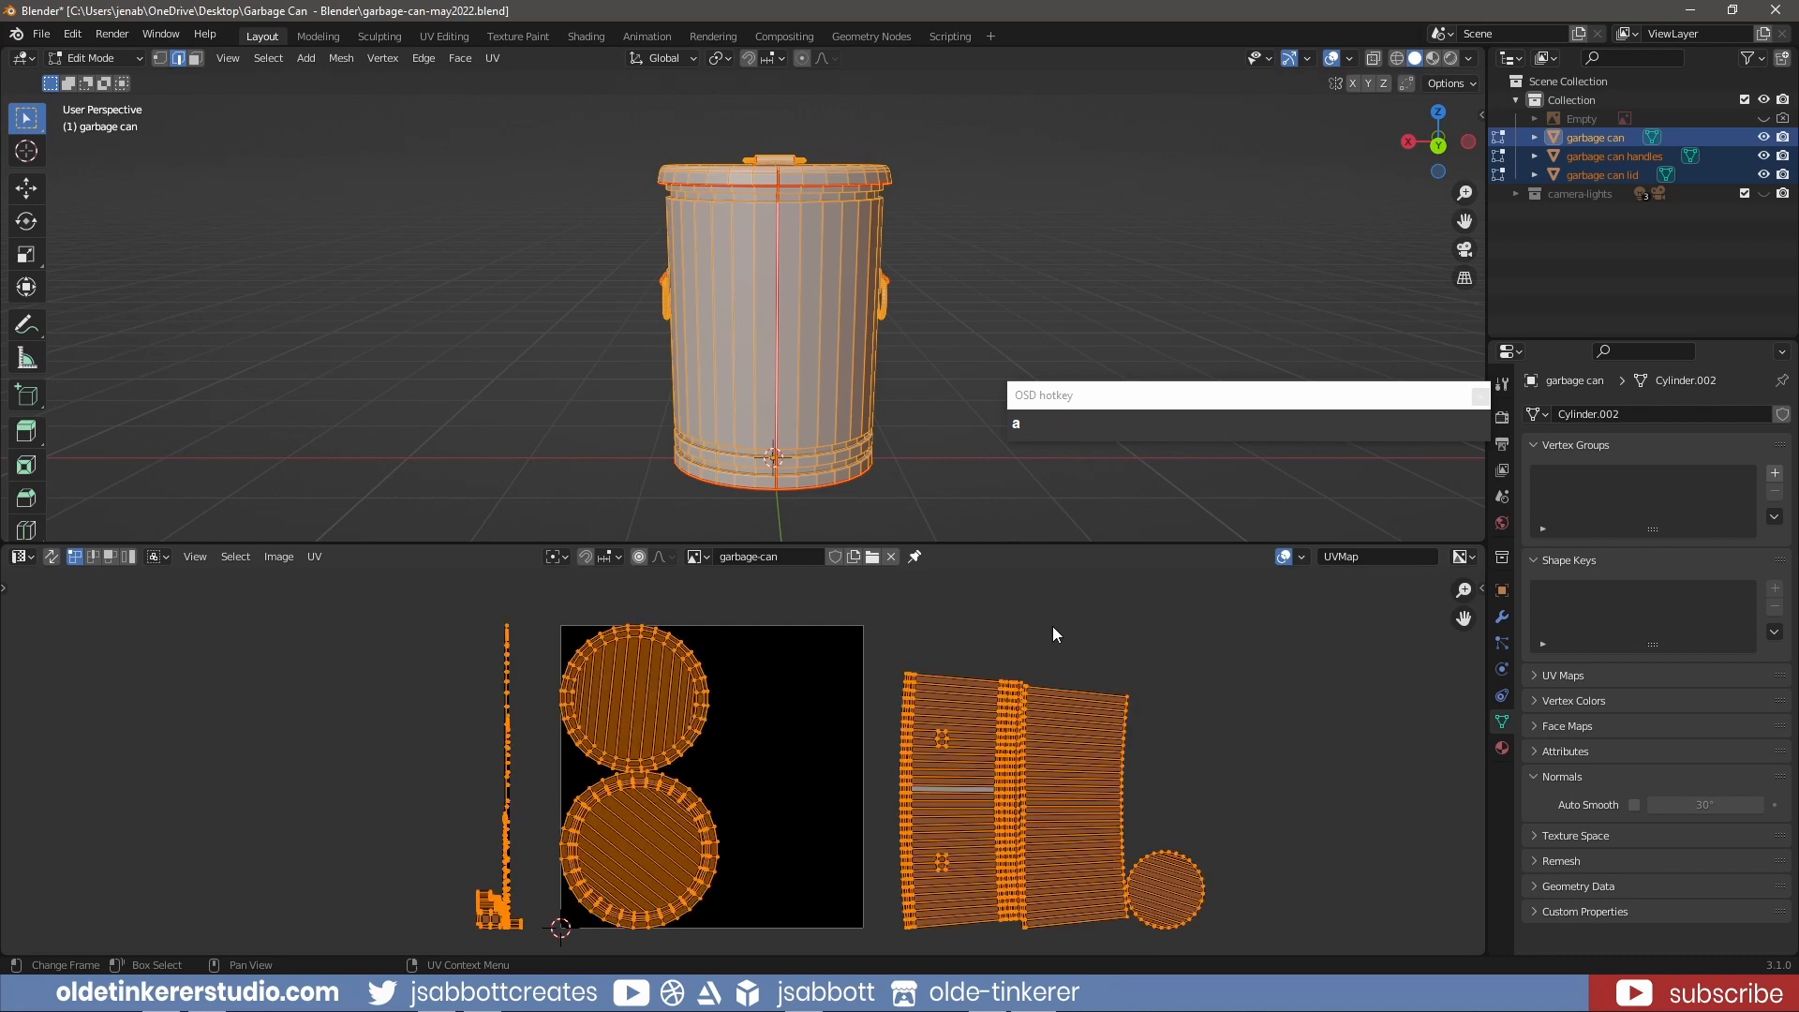
click(314, 557)
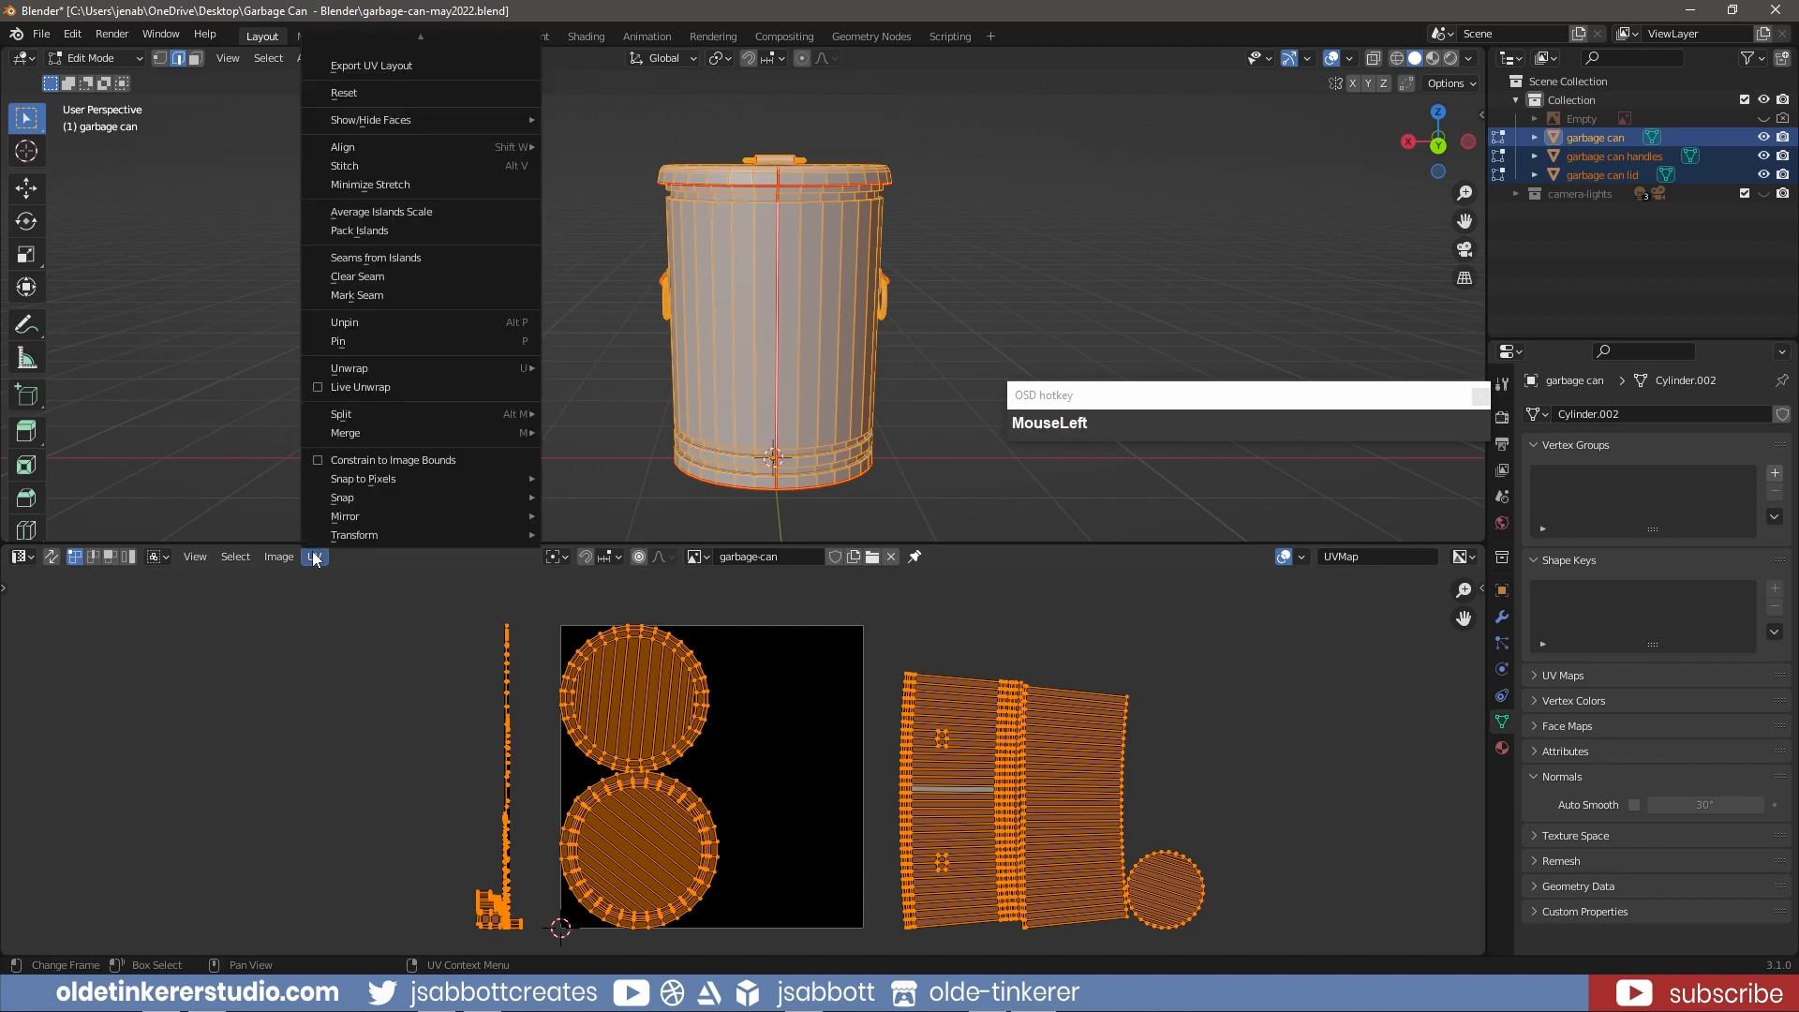
click(381, 232)
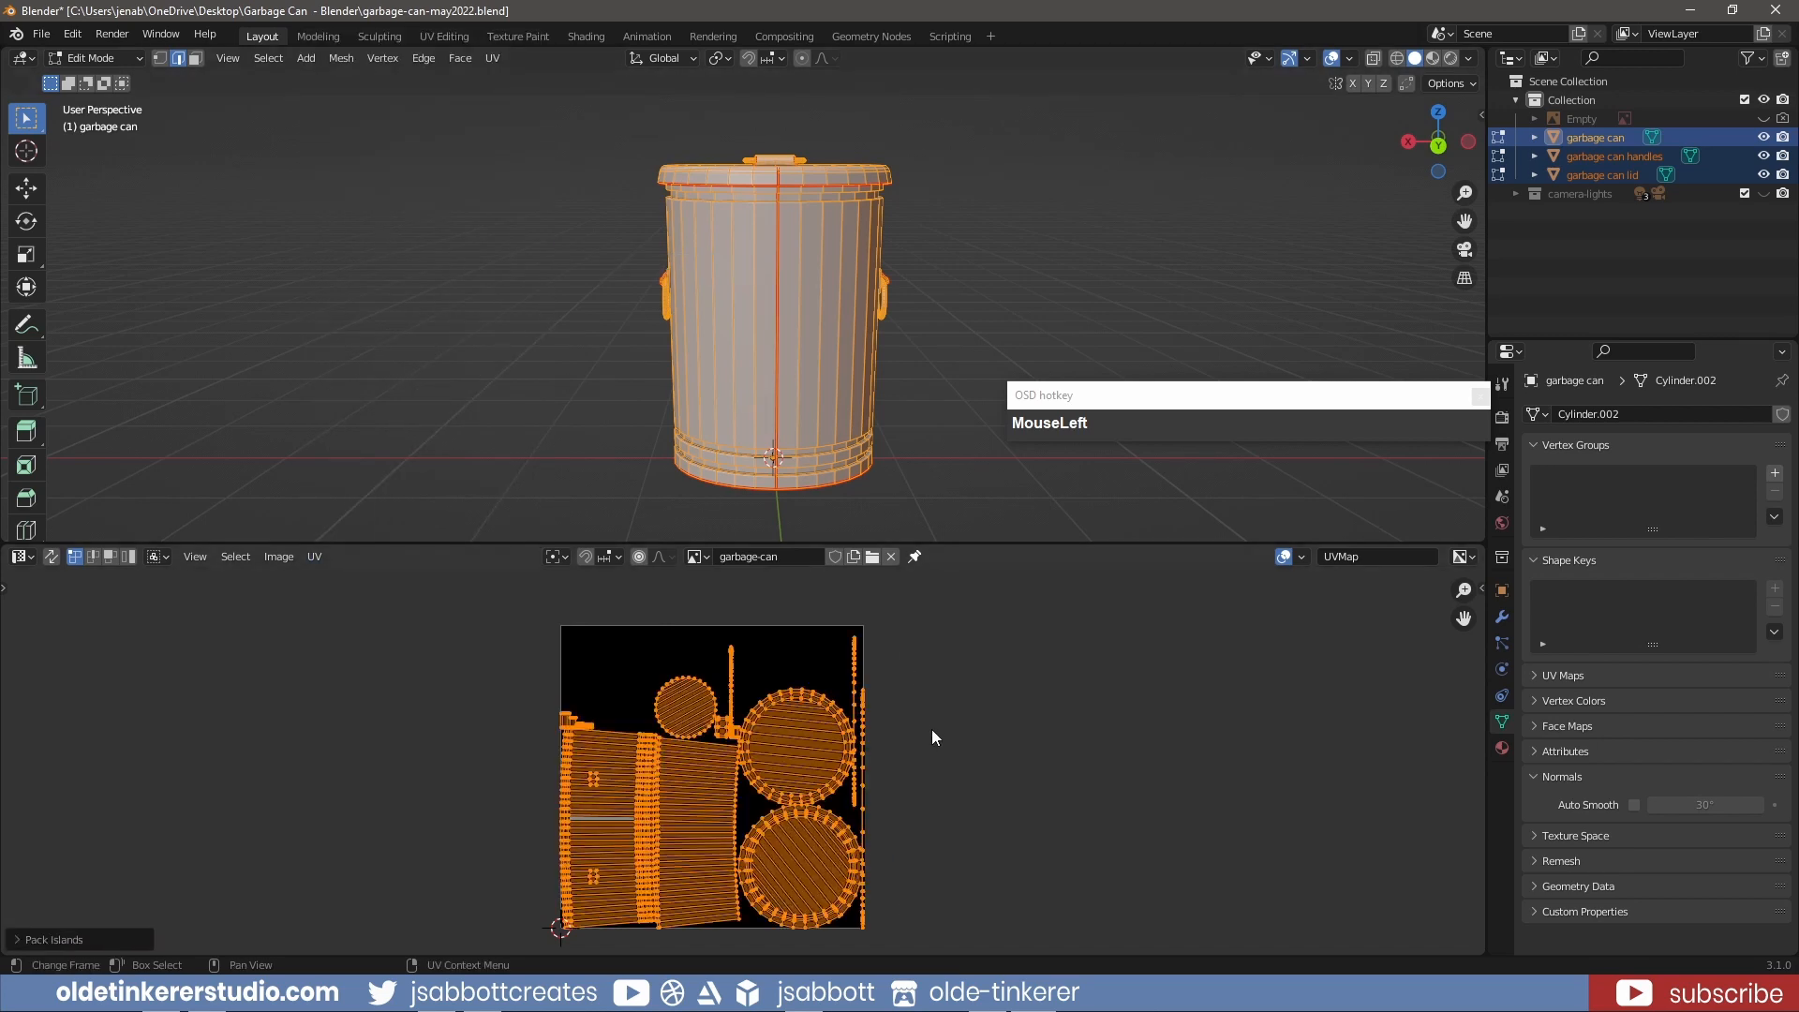
- Enlarge the UV editor, scale all packed islands to about 0.97, and move them slightly upward along Y to leave a margin
scroll(931, 729, up, 2)
drag(980, 545, 927, 246)
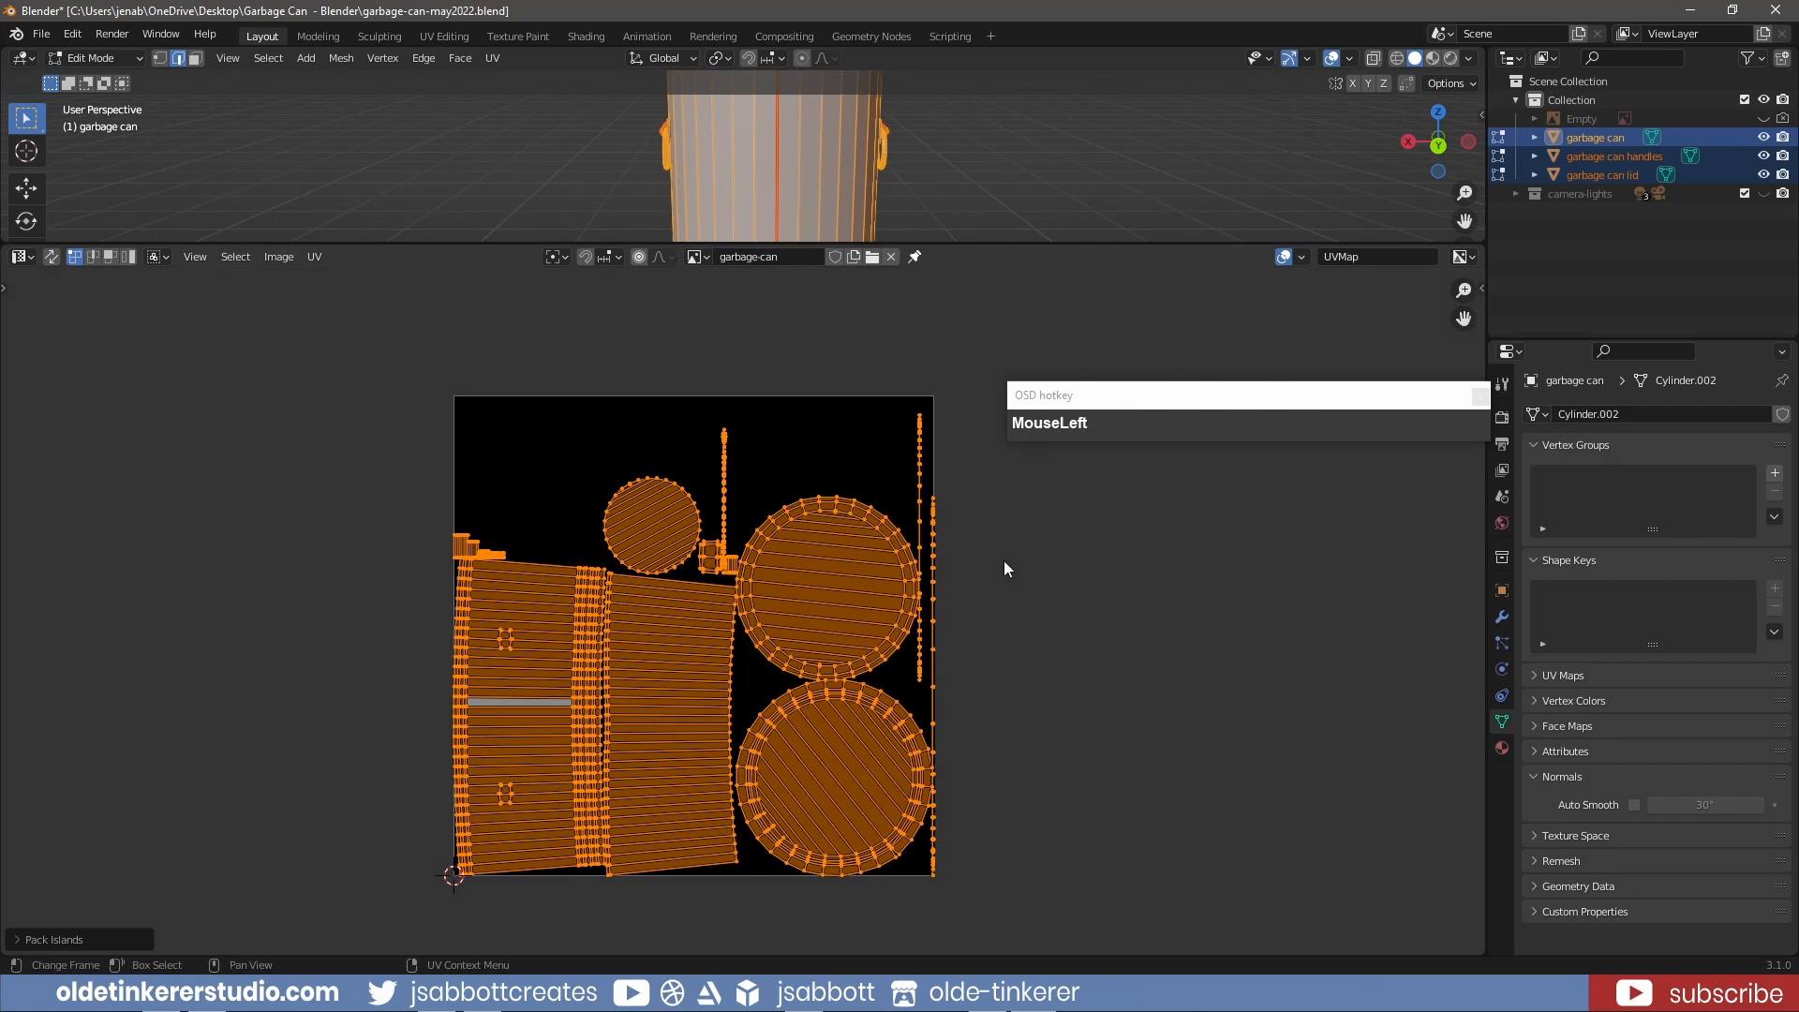
scroll(1004, 567, up, 1)
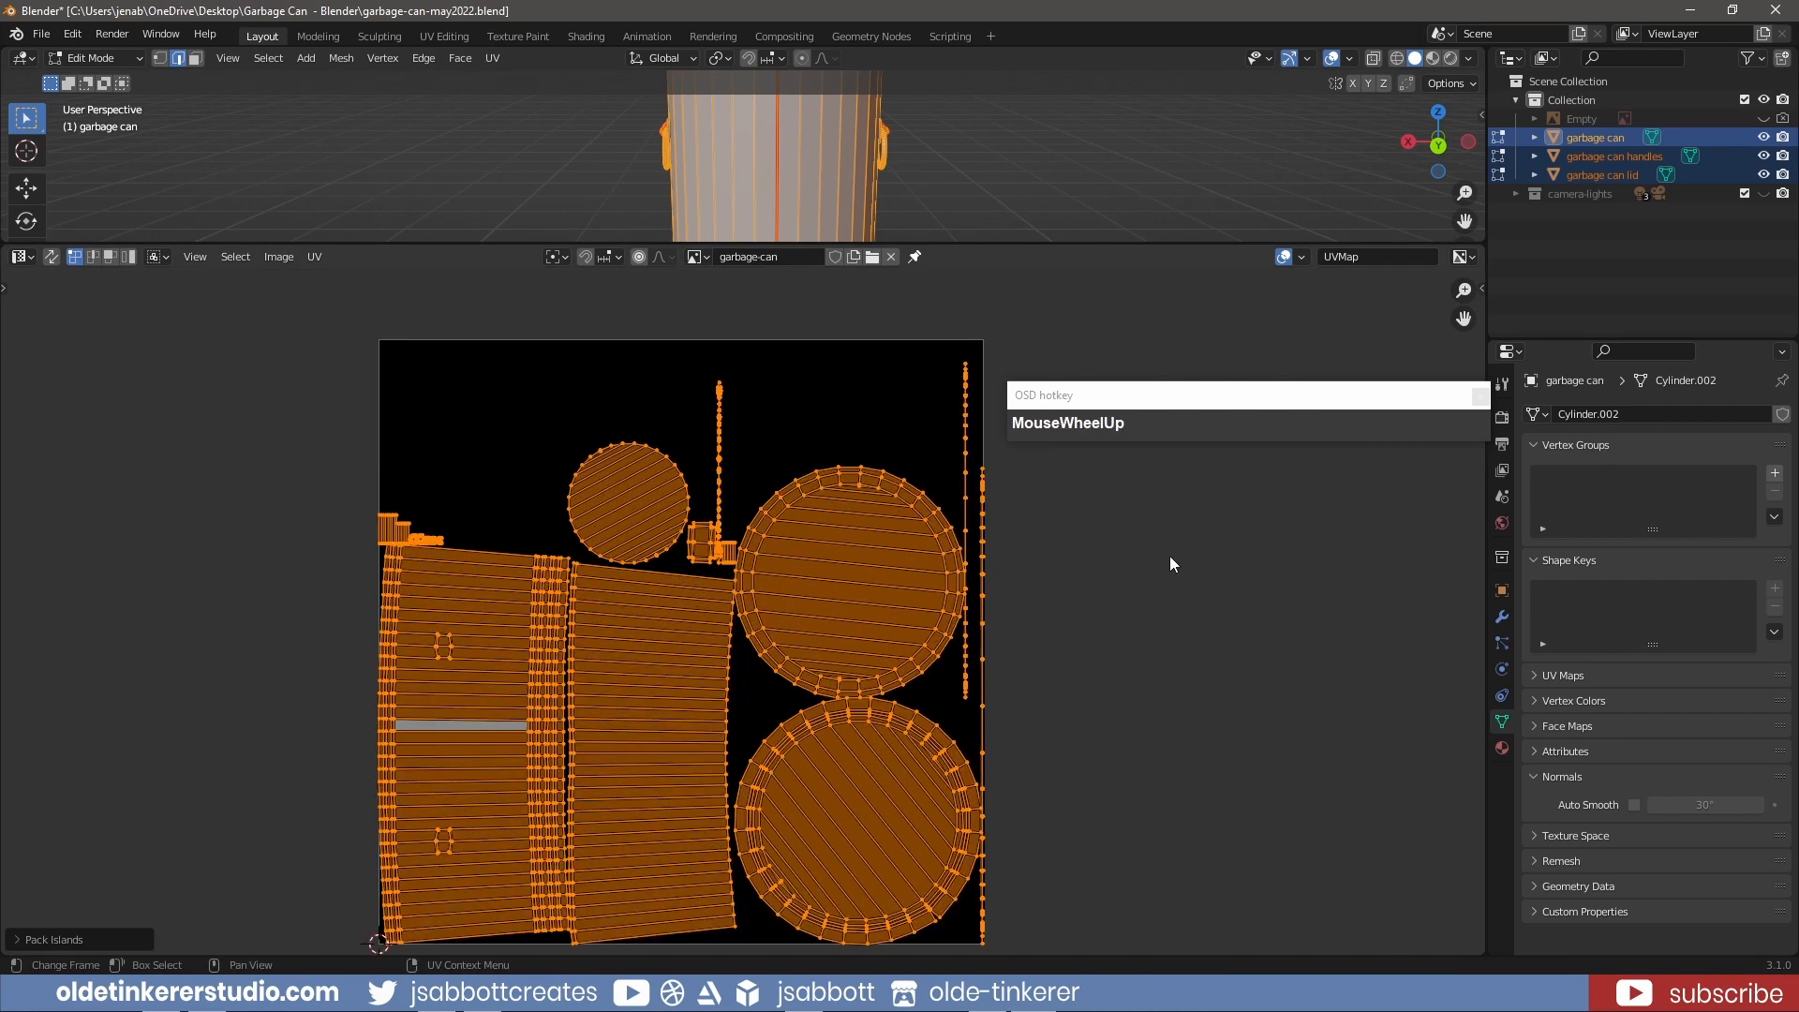
key(s)
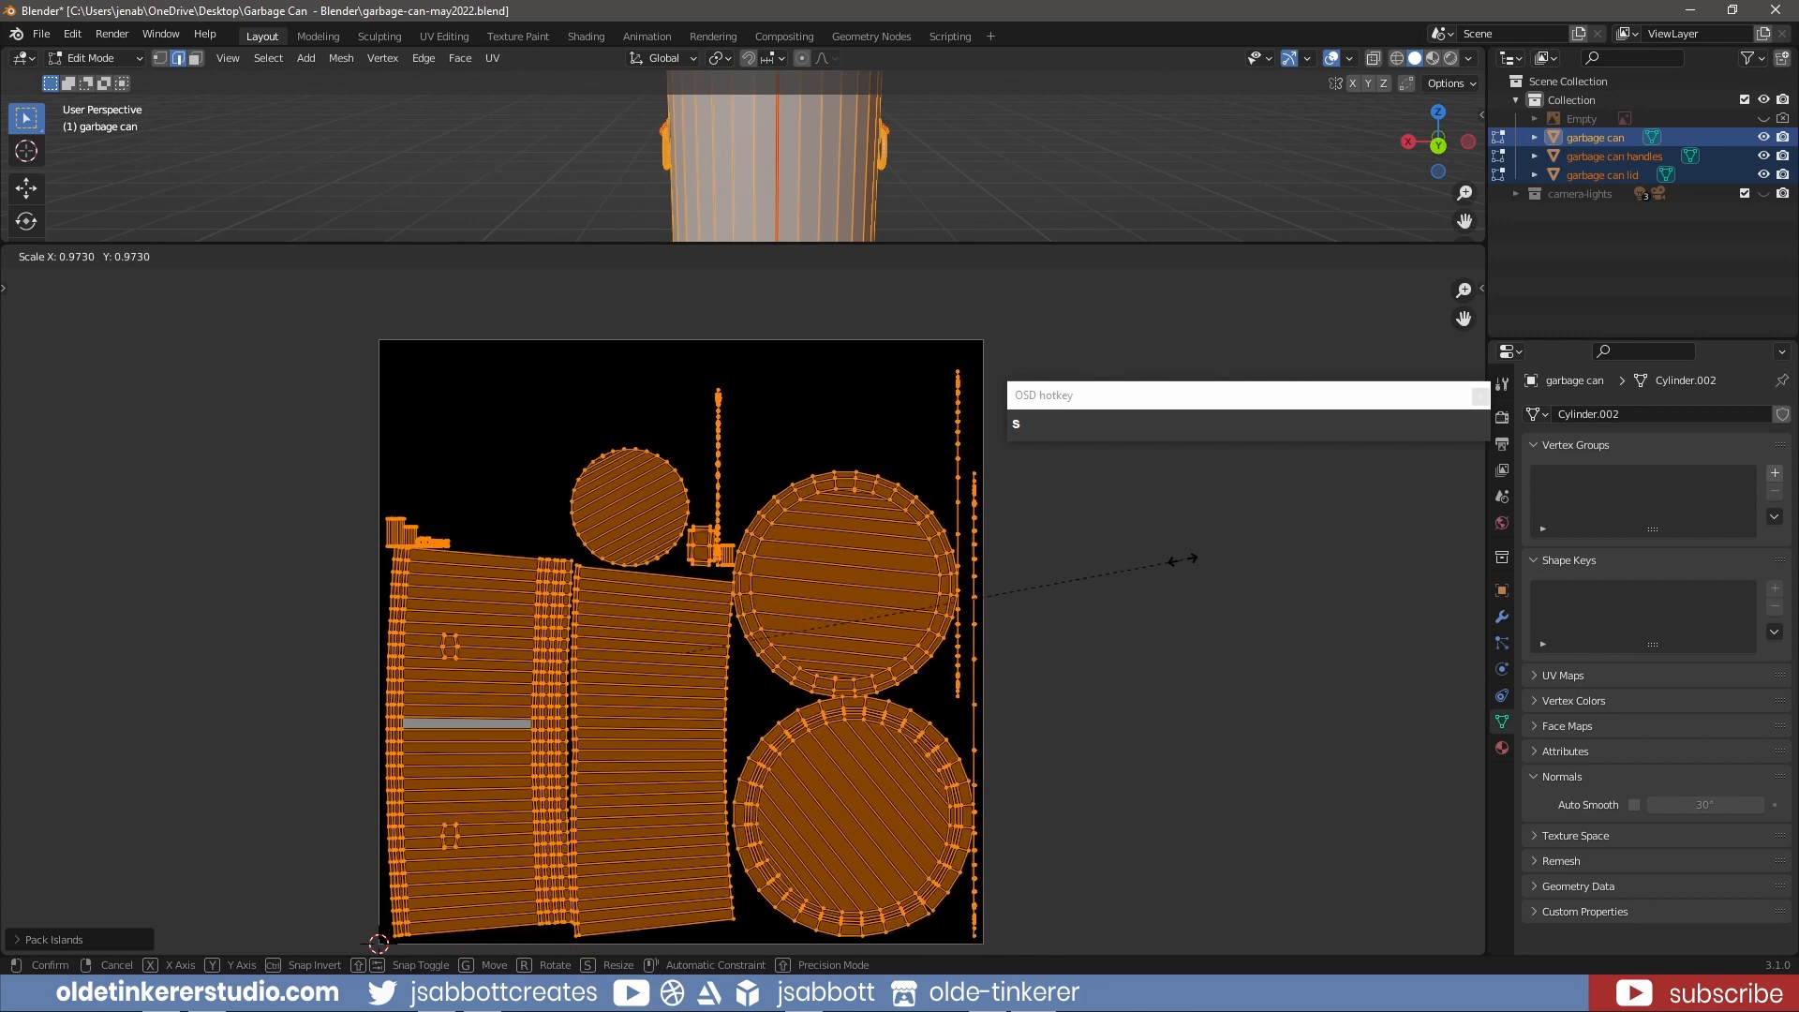
click(1182, 564)
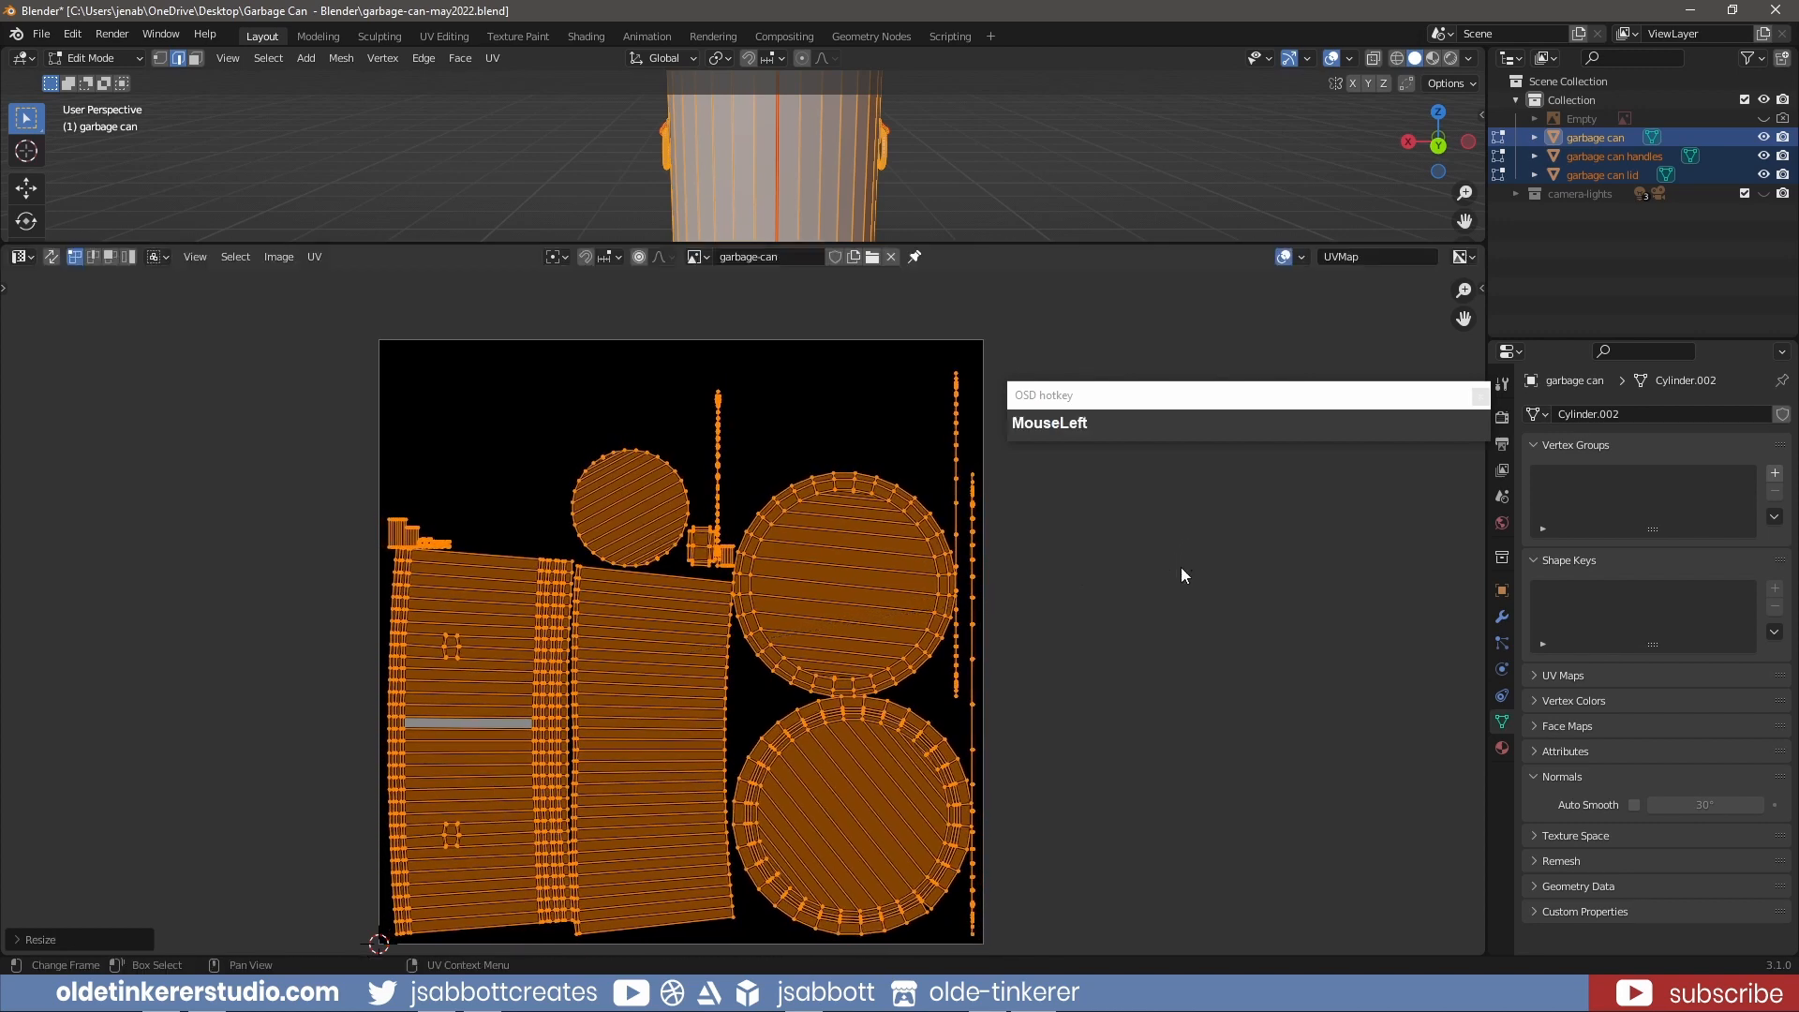
key(g)
key(y)
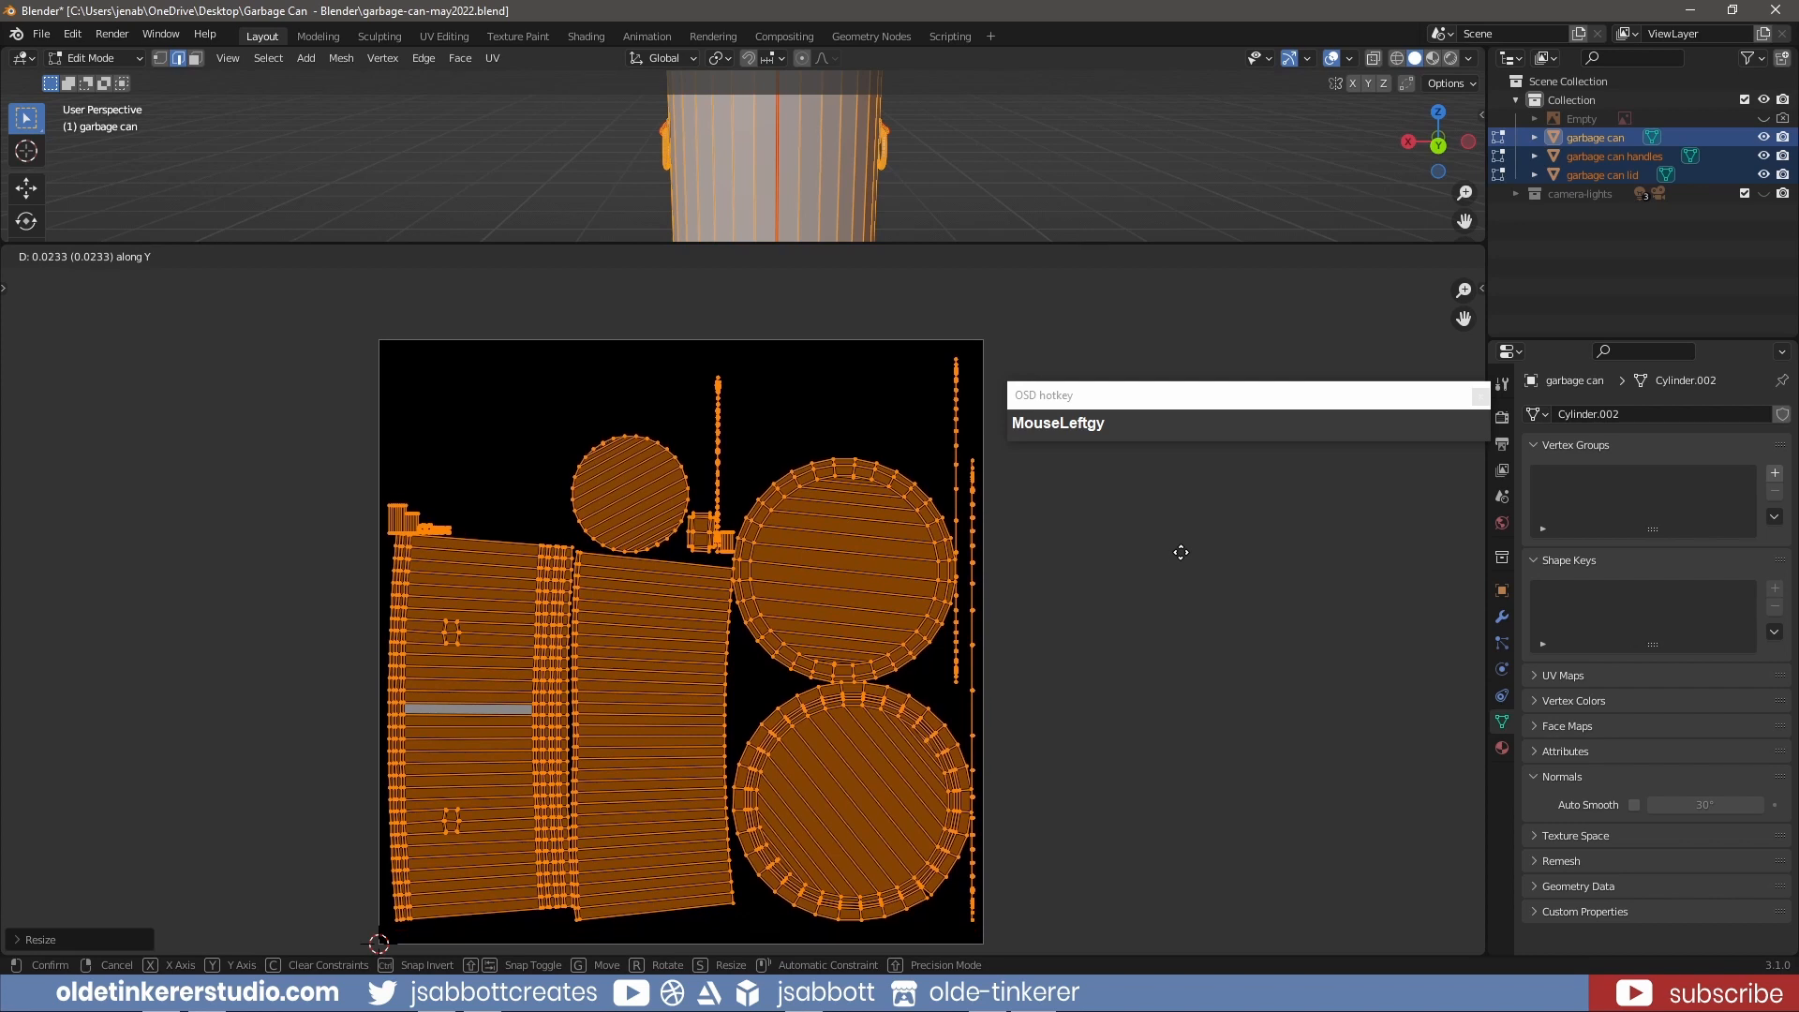
click(1182, 558)
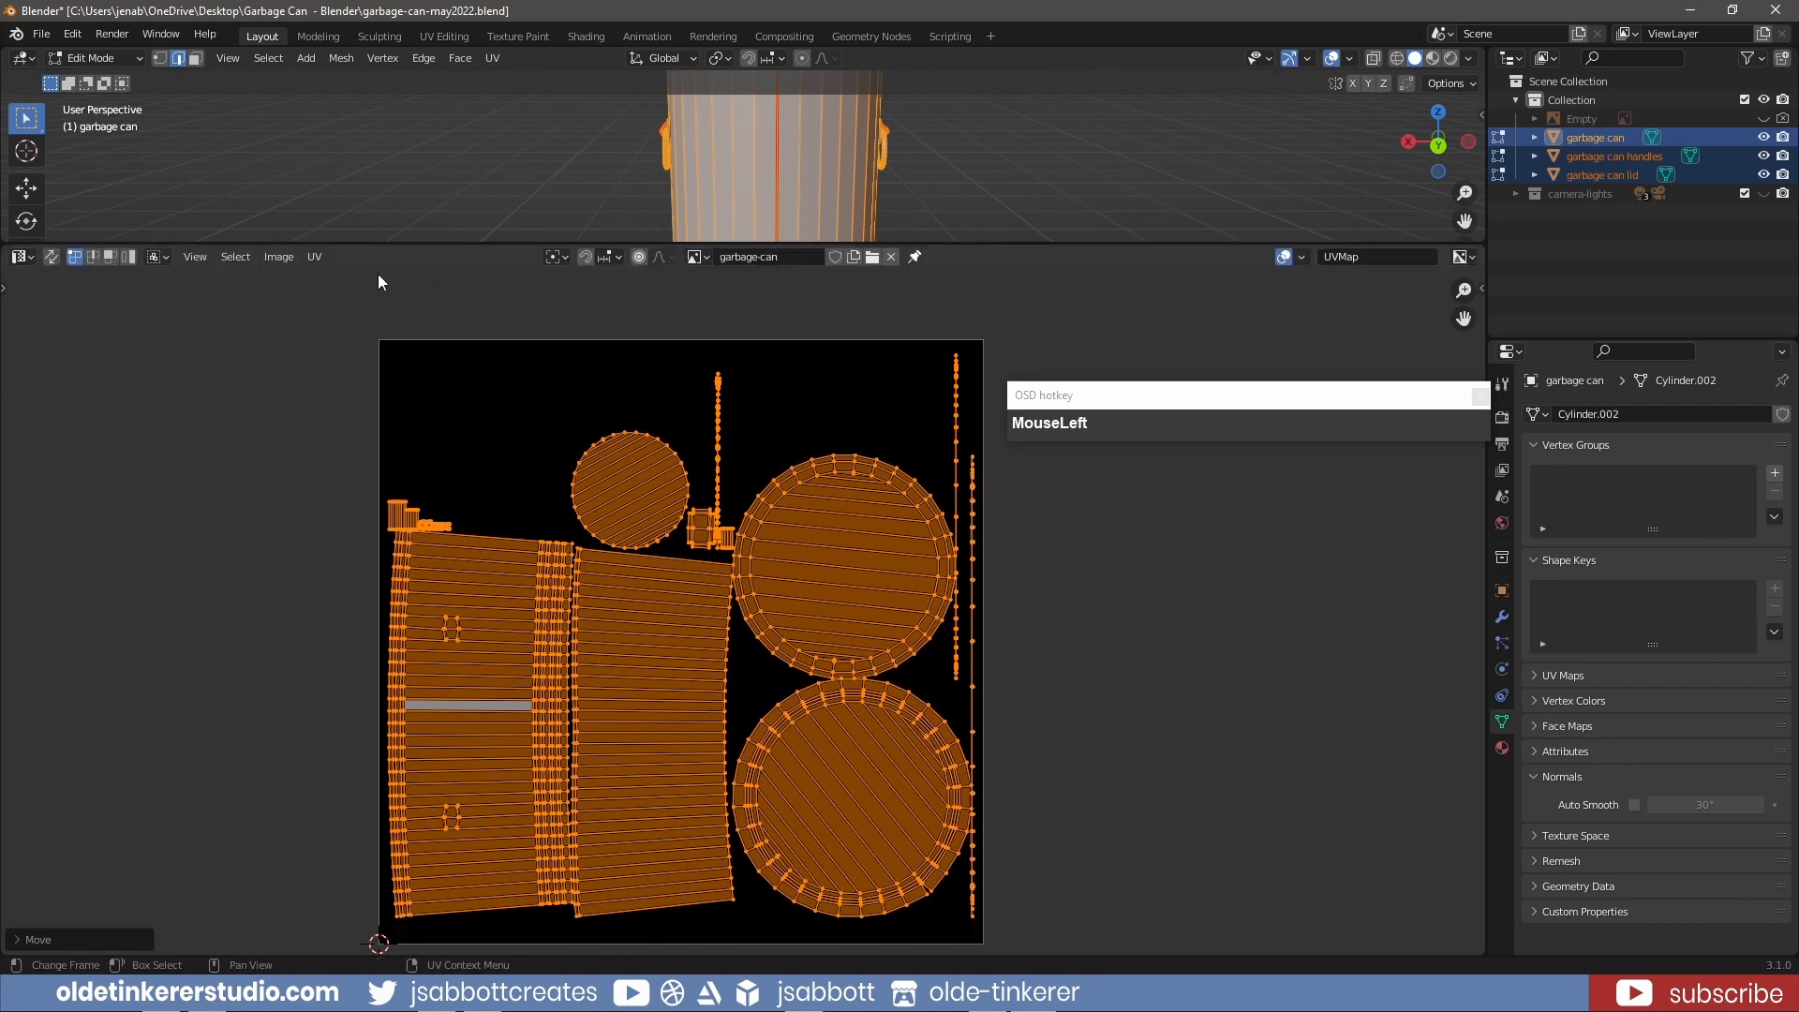
- Switch the UV editor area to the Shader Editor and name the garbage can's new material metal
click(315, 258)
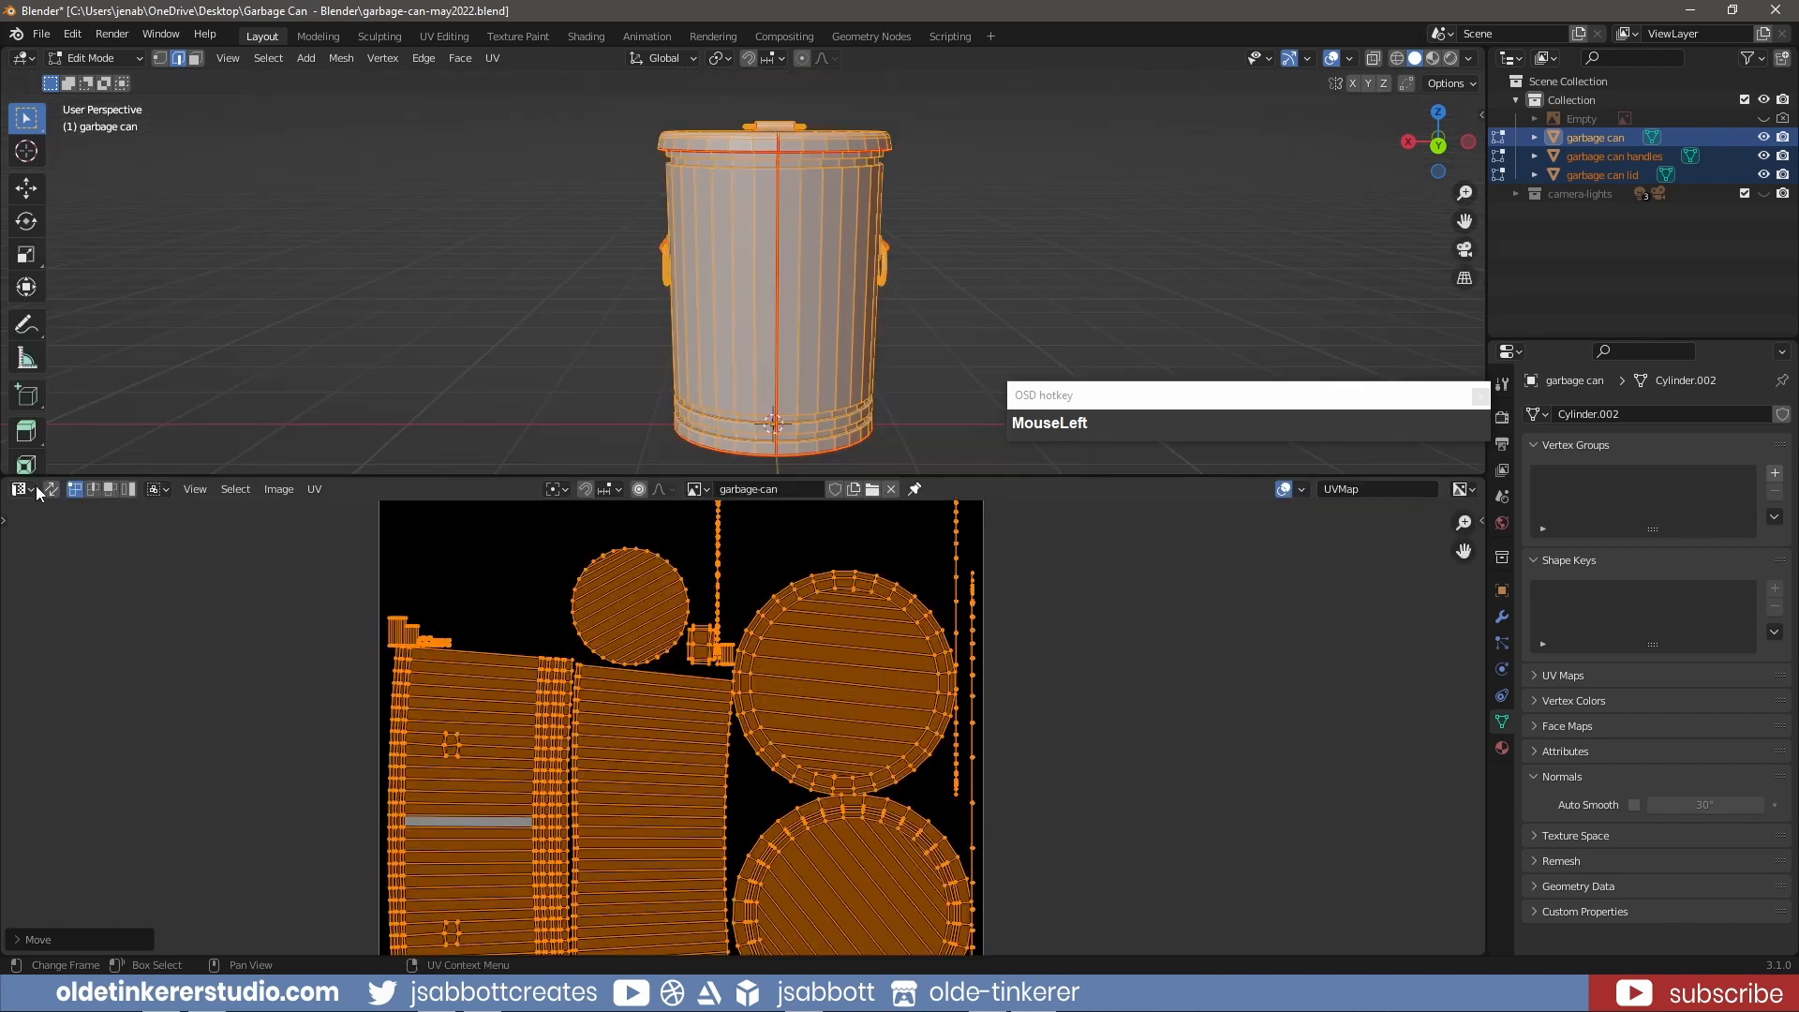
click(31, 487)
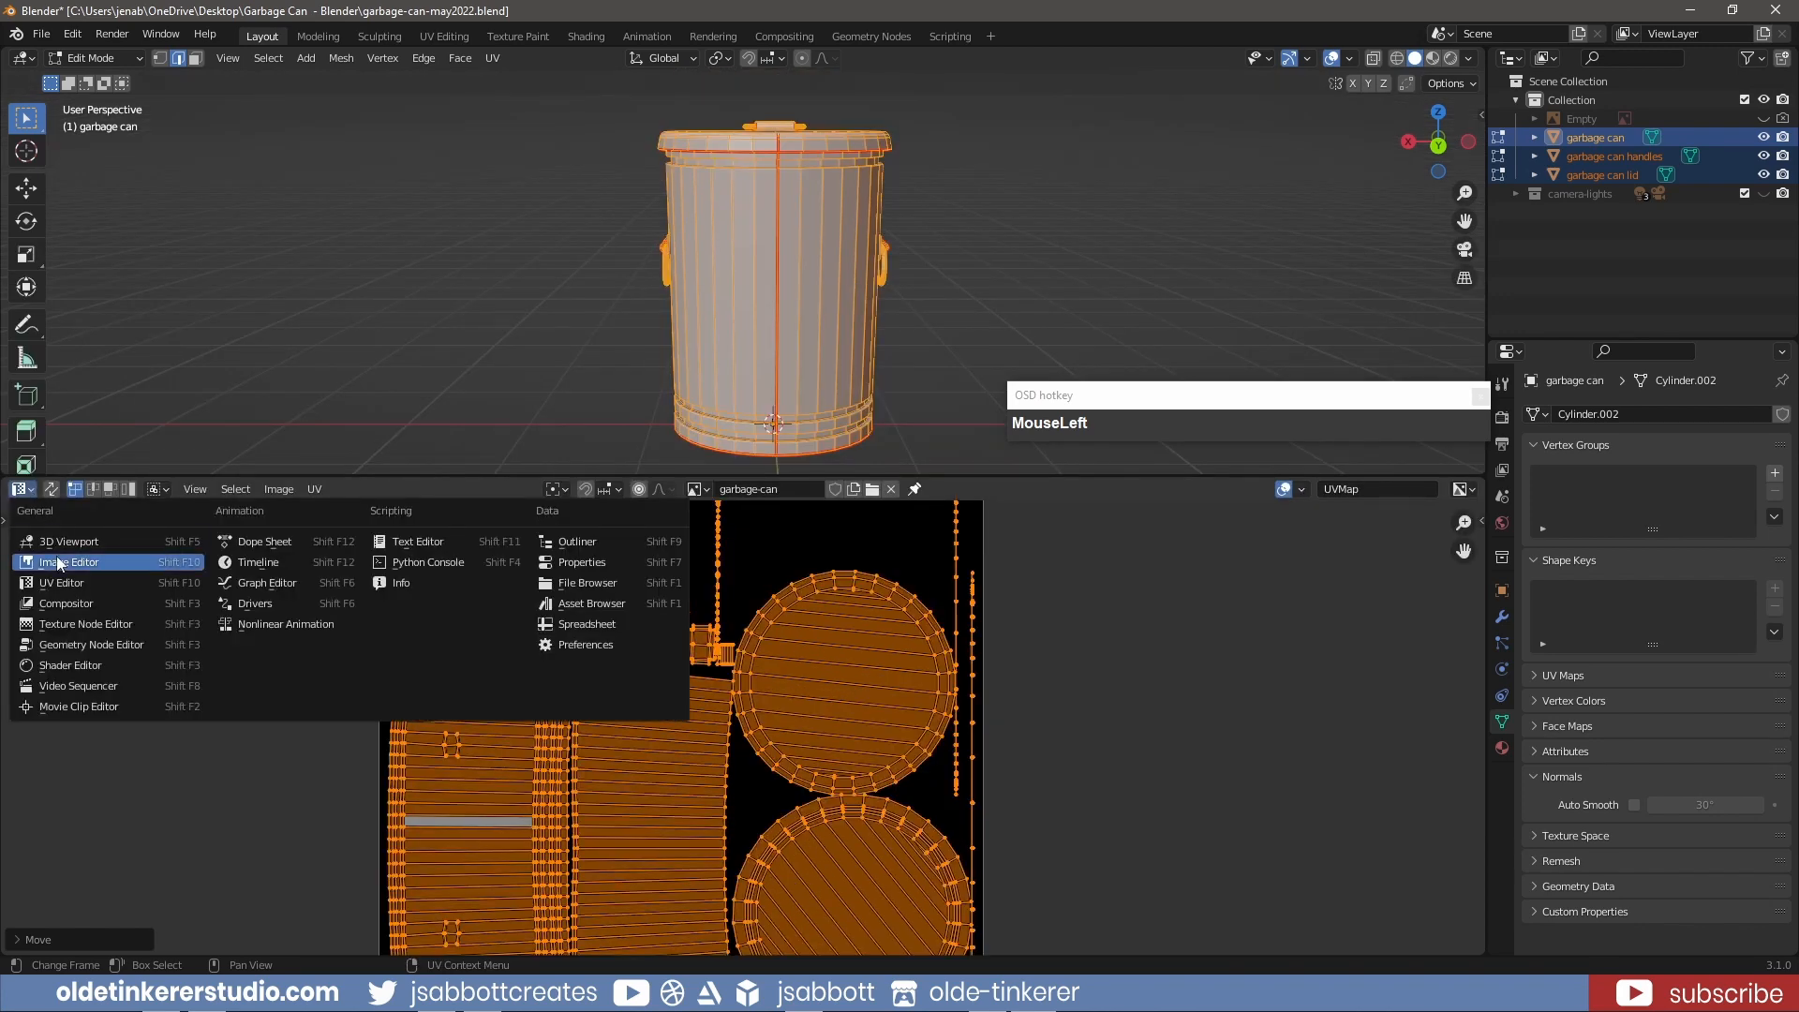
click(70, 665)
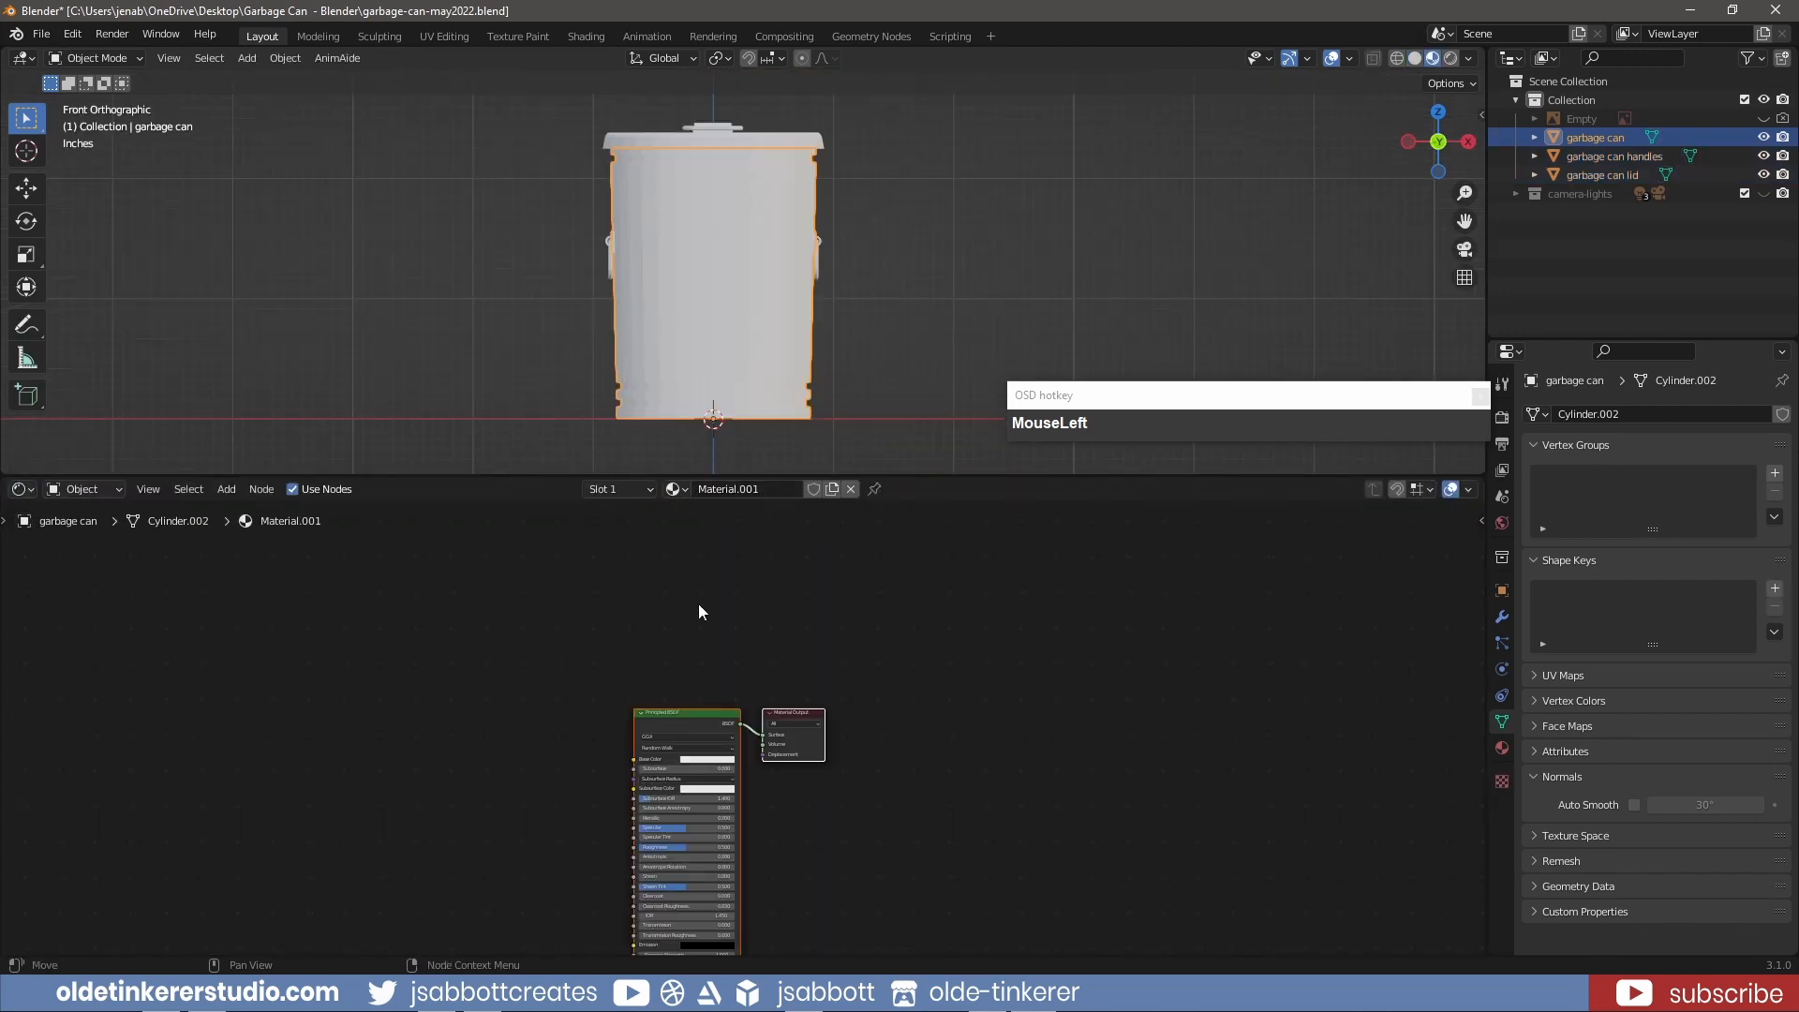
text(metal)
key(Return)
scroll(504, 790, up, 4)
shift+middle_drag(428, 811, 734, 648)
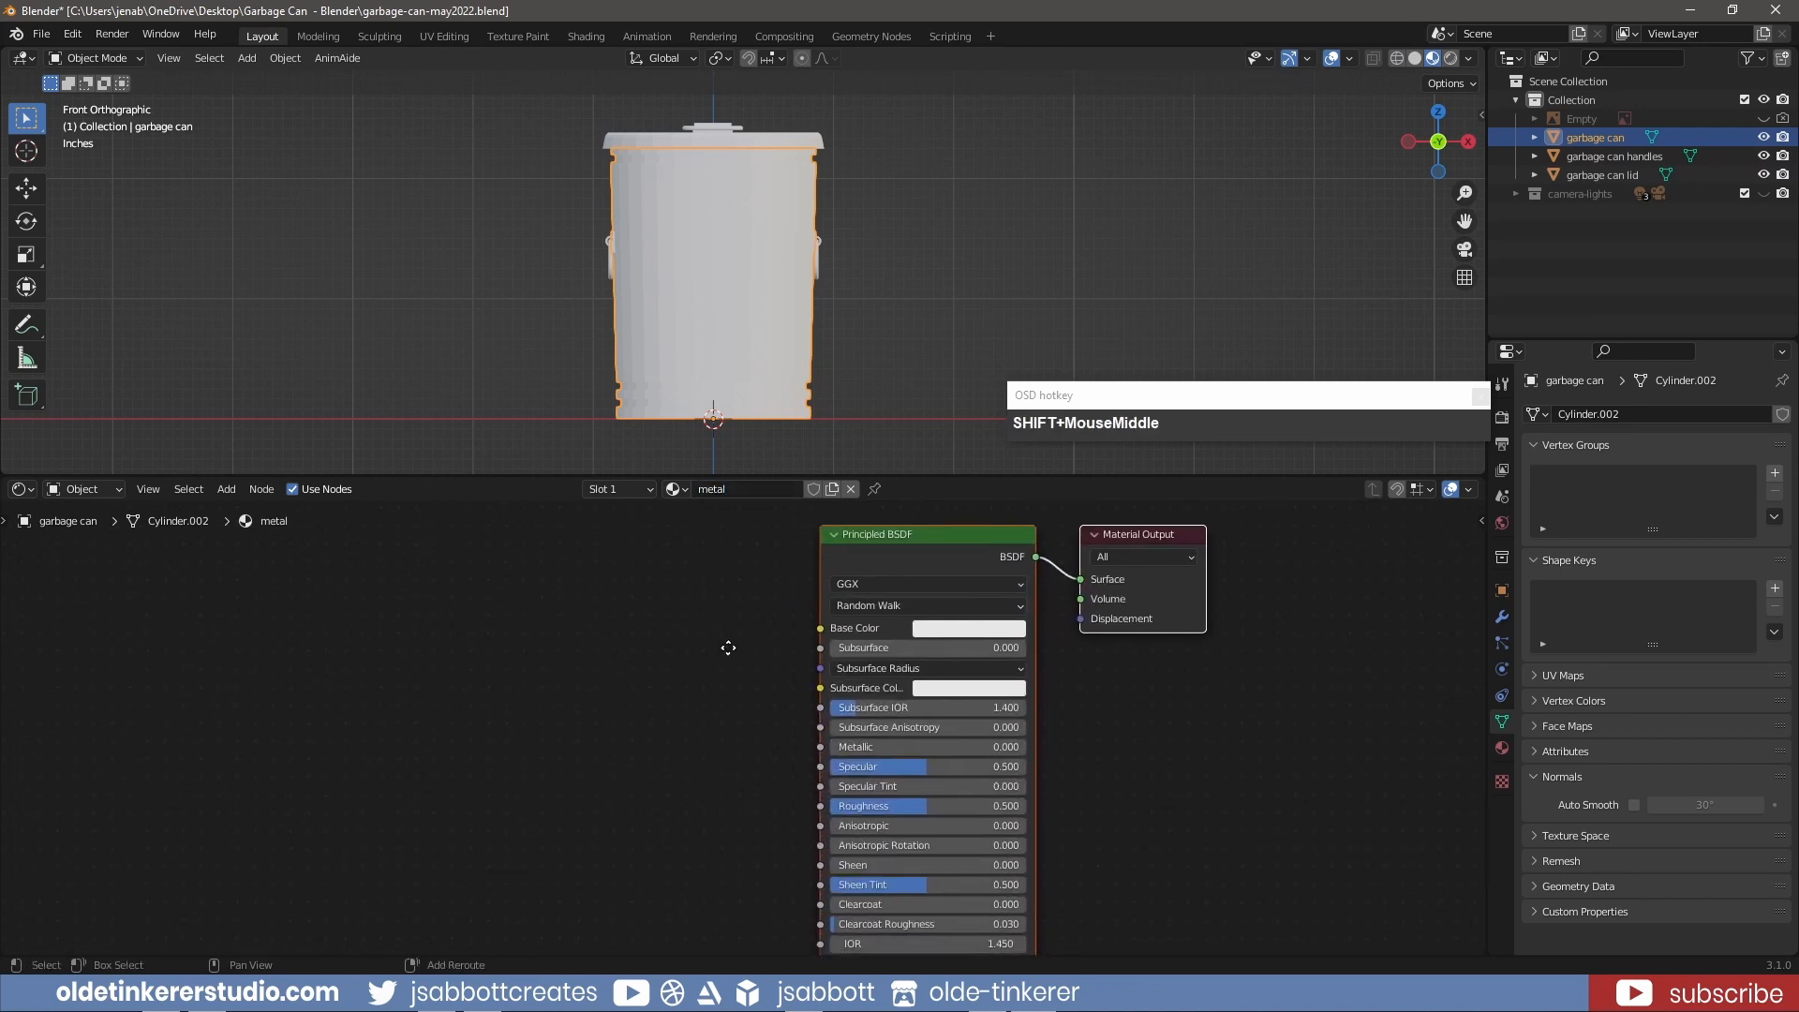
- Darken the Base Color of the metal material's Principled BSDF to a medium grey
click(976, 628)
drag(1162, 398, 1132, 250)
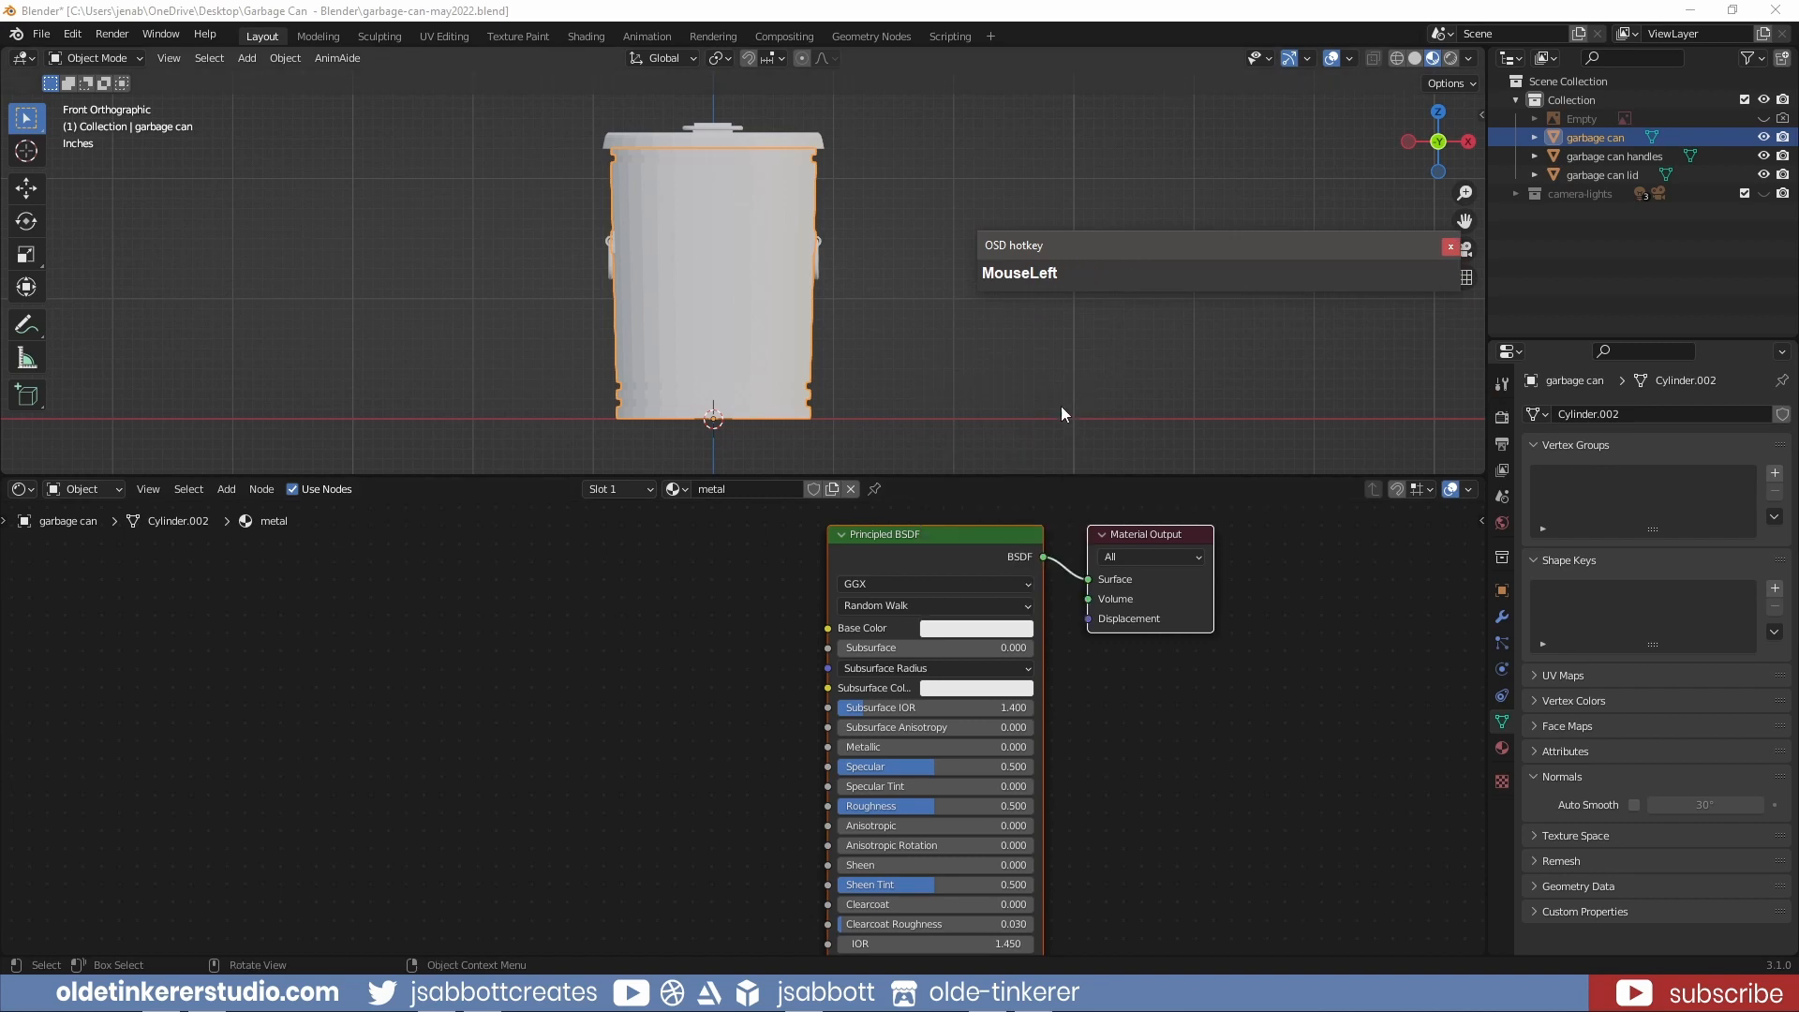
click(976, 628)
drag(994, 583, 925, 583)
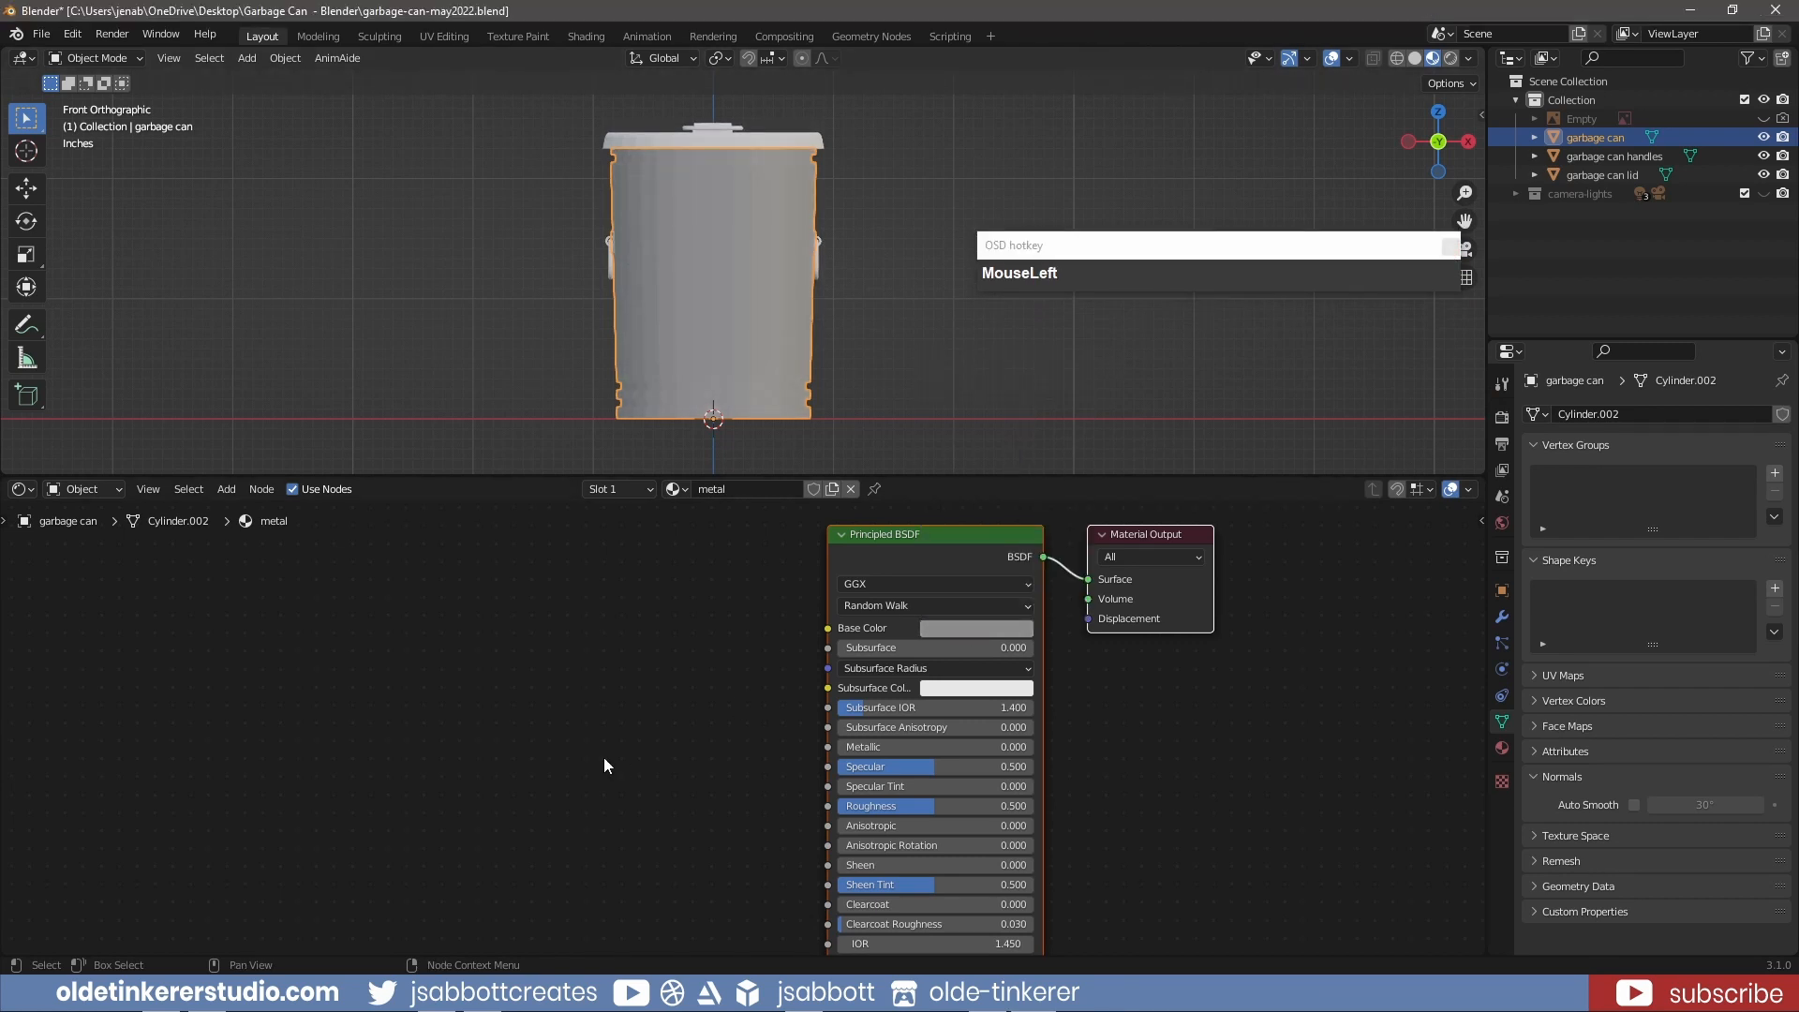
- Add a Noise Texture node to the metal material in the empty space before the Principled BSDF
key(shift+a)
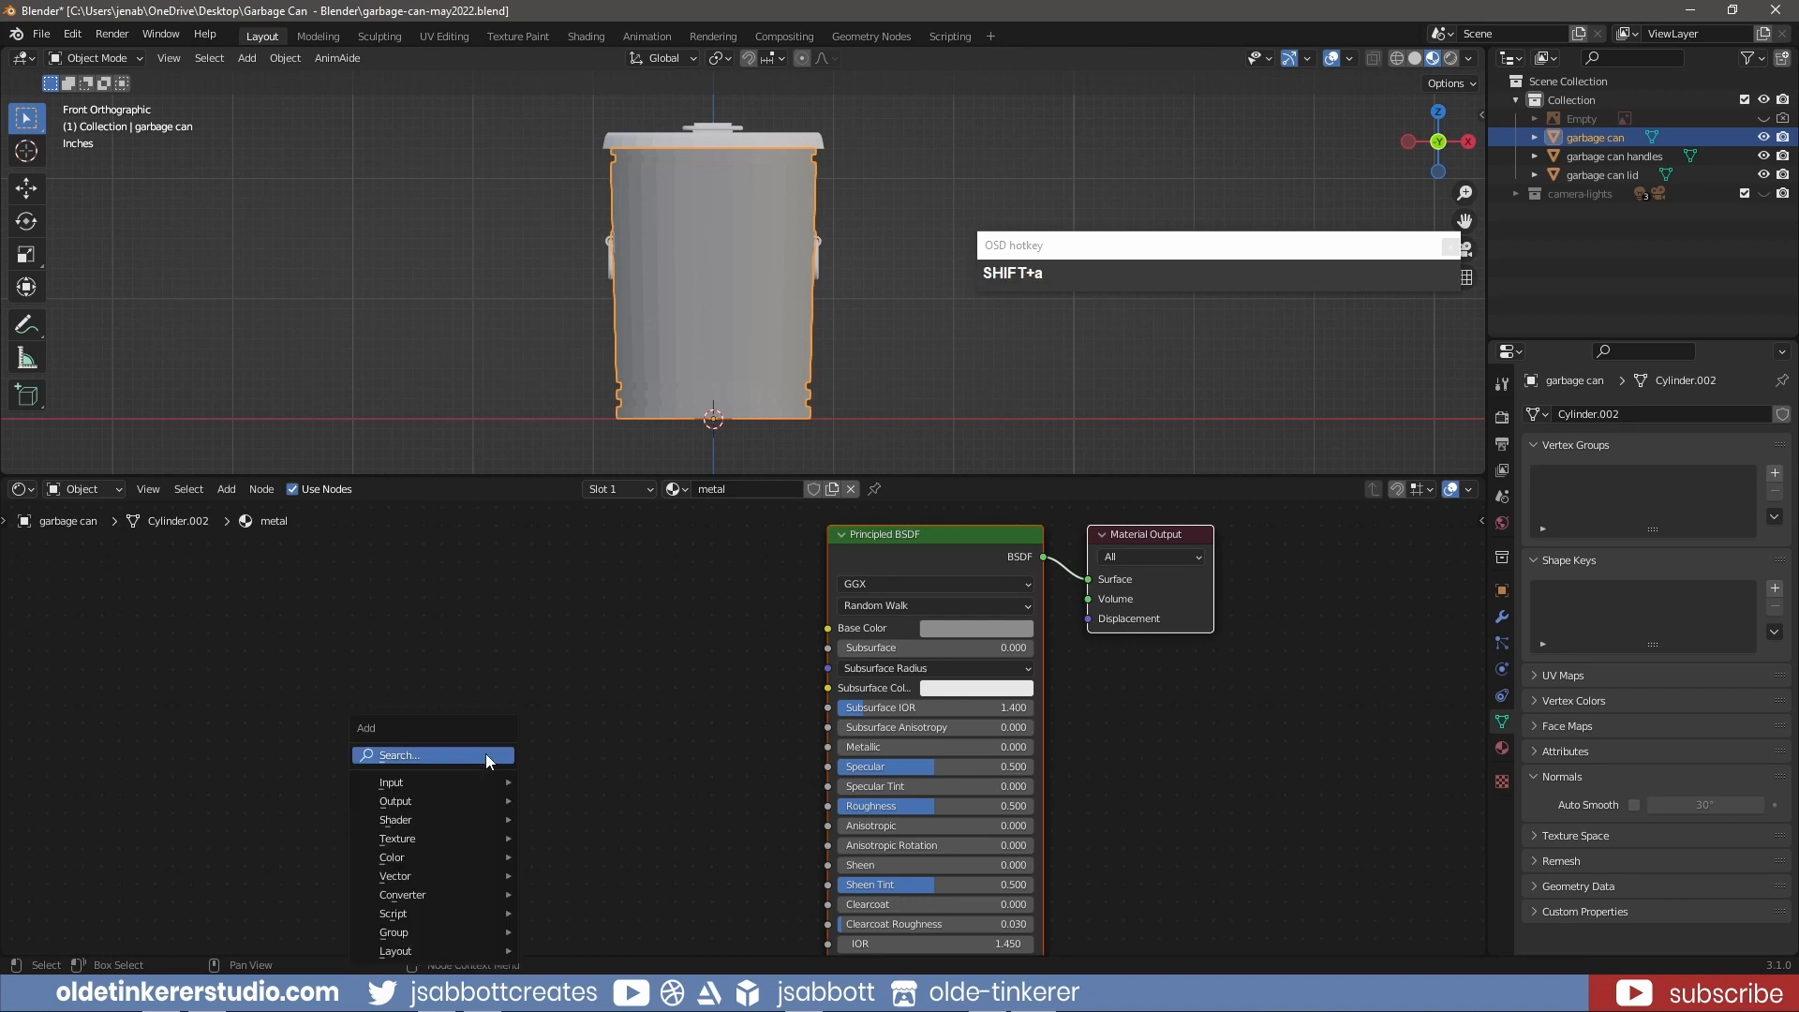
mouse_move(470, 806)
mouse_move(469, 840)
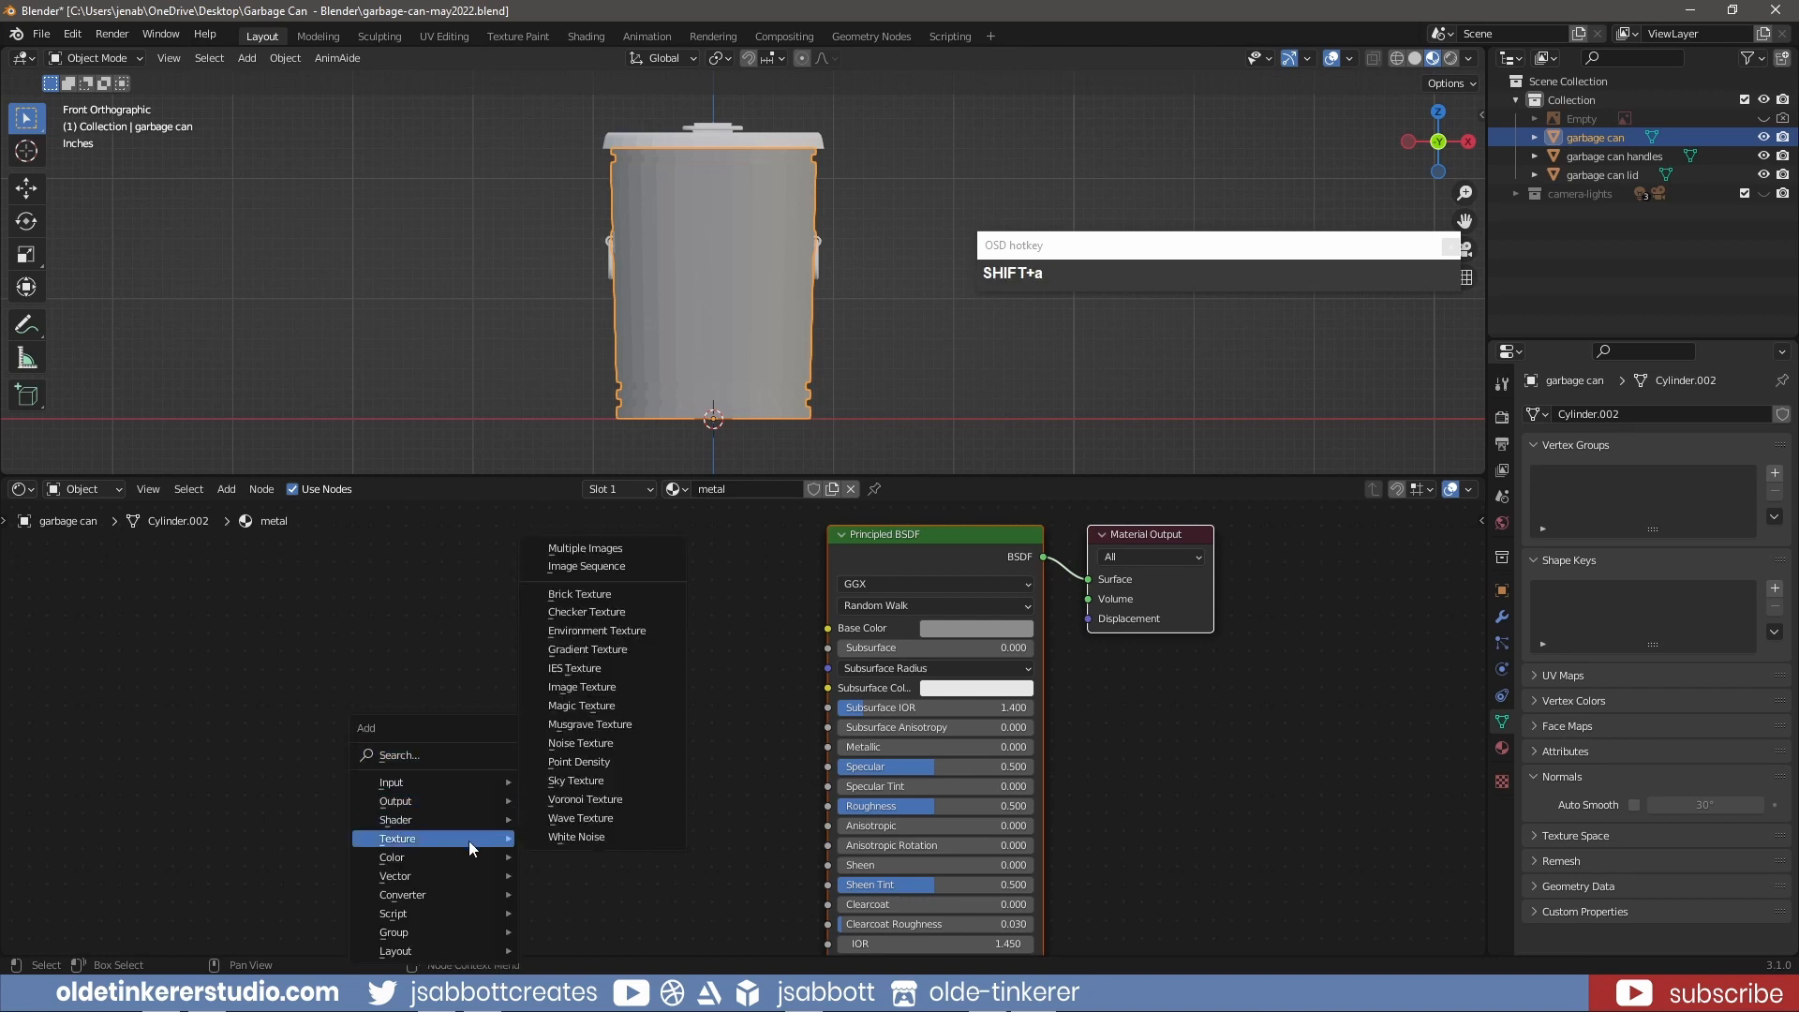
click(607, 745)
click(386, 546)
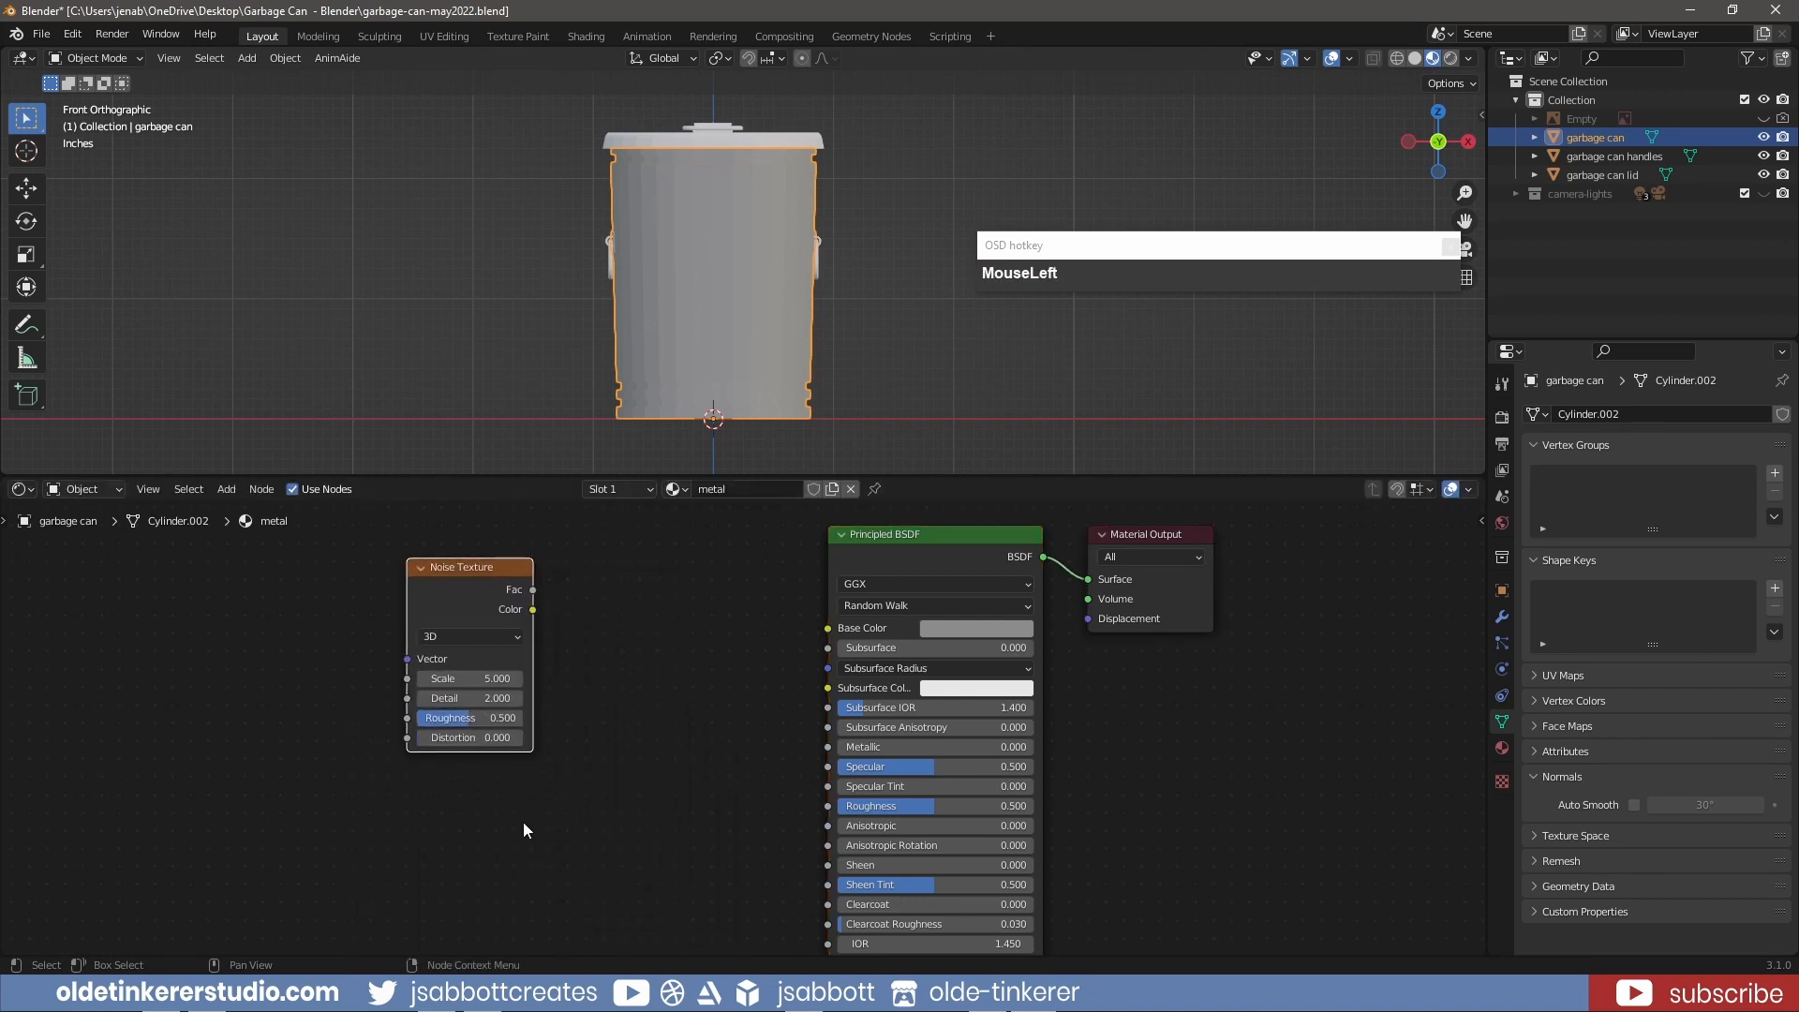
- Add a Voronoi Texture node directly below the Noise Texture node
key(shift+a)
mouse_move(523, 823)
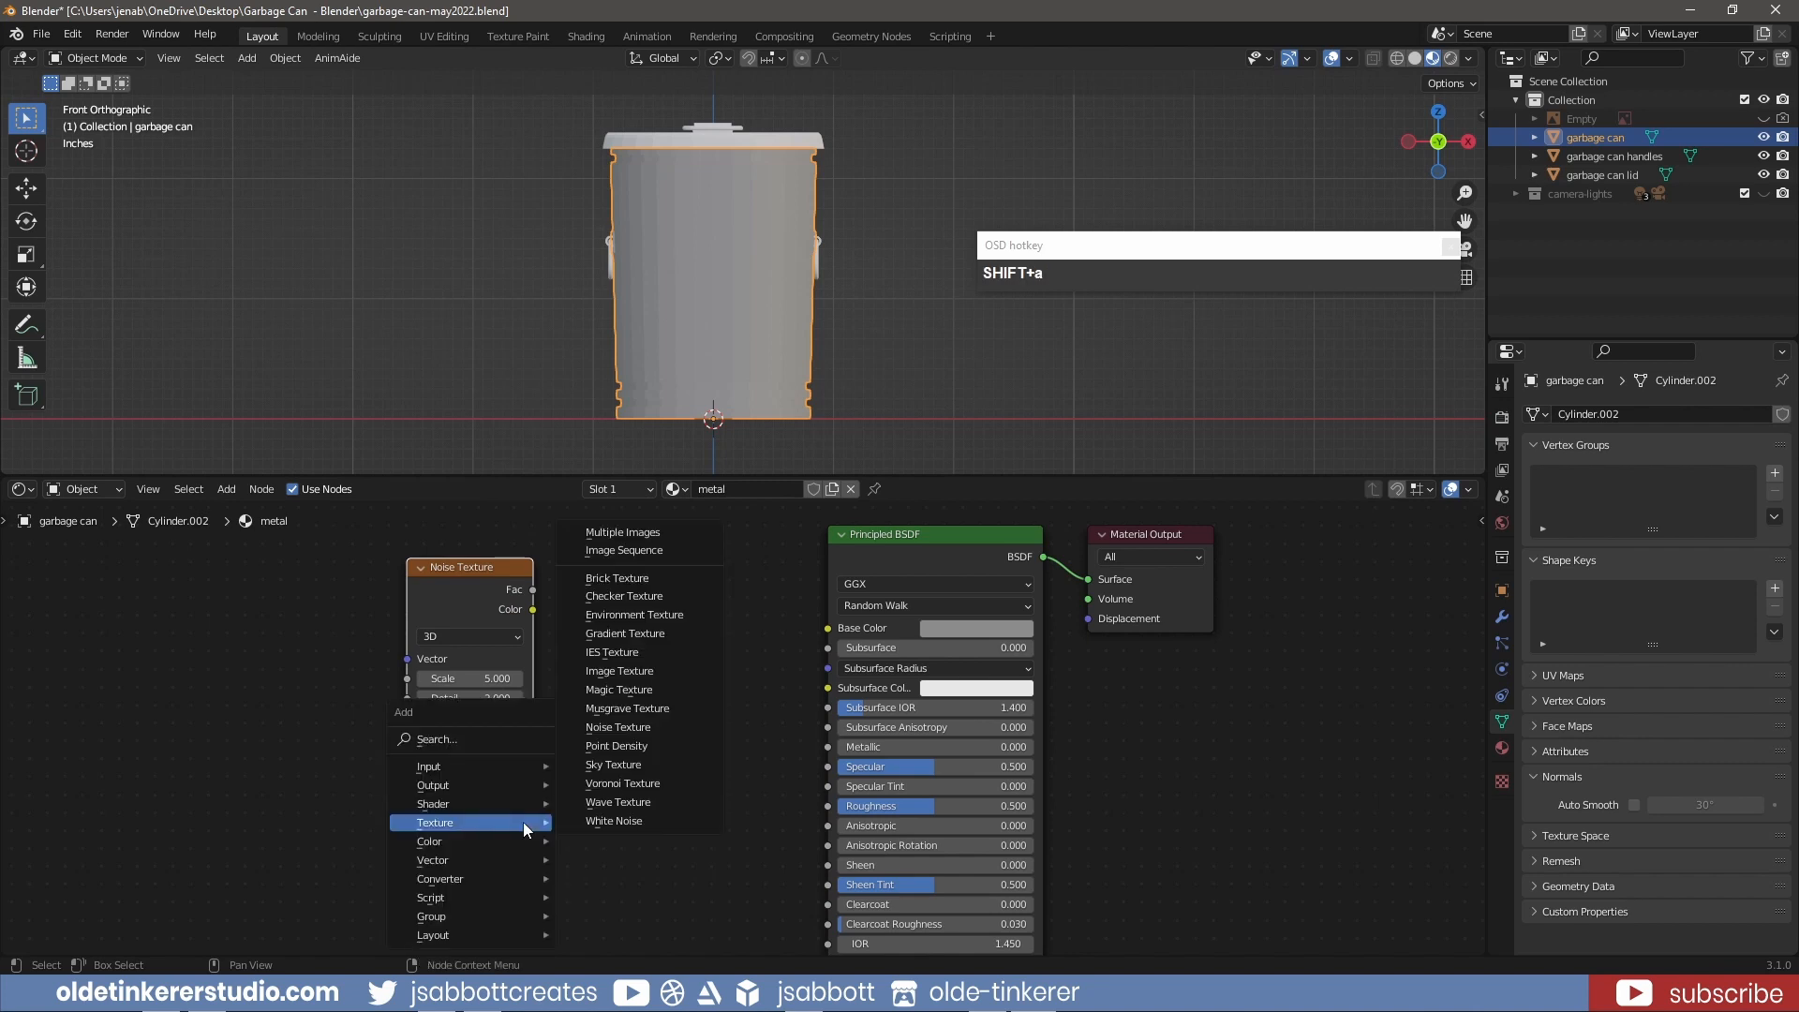
click(622, 783)
click(409, 767)
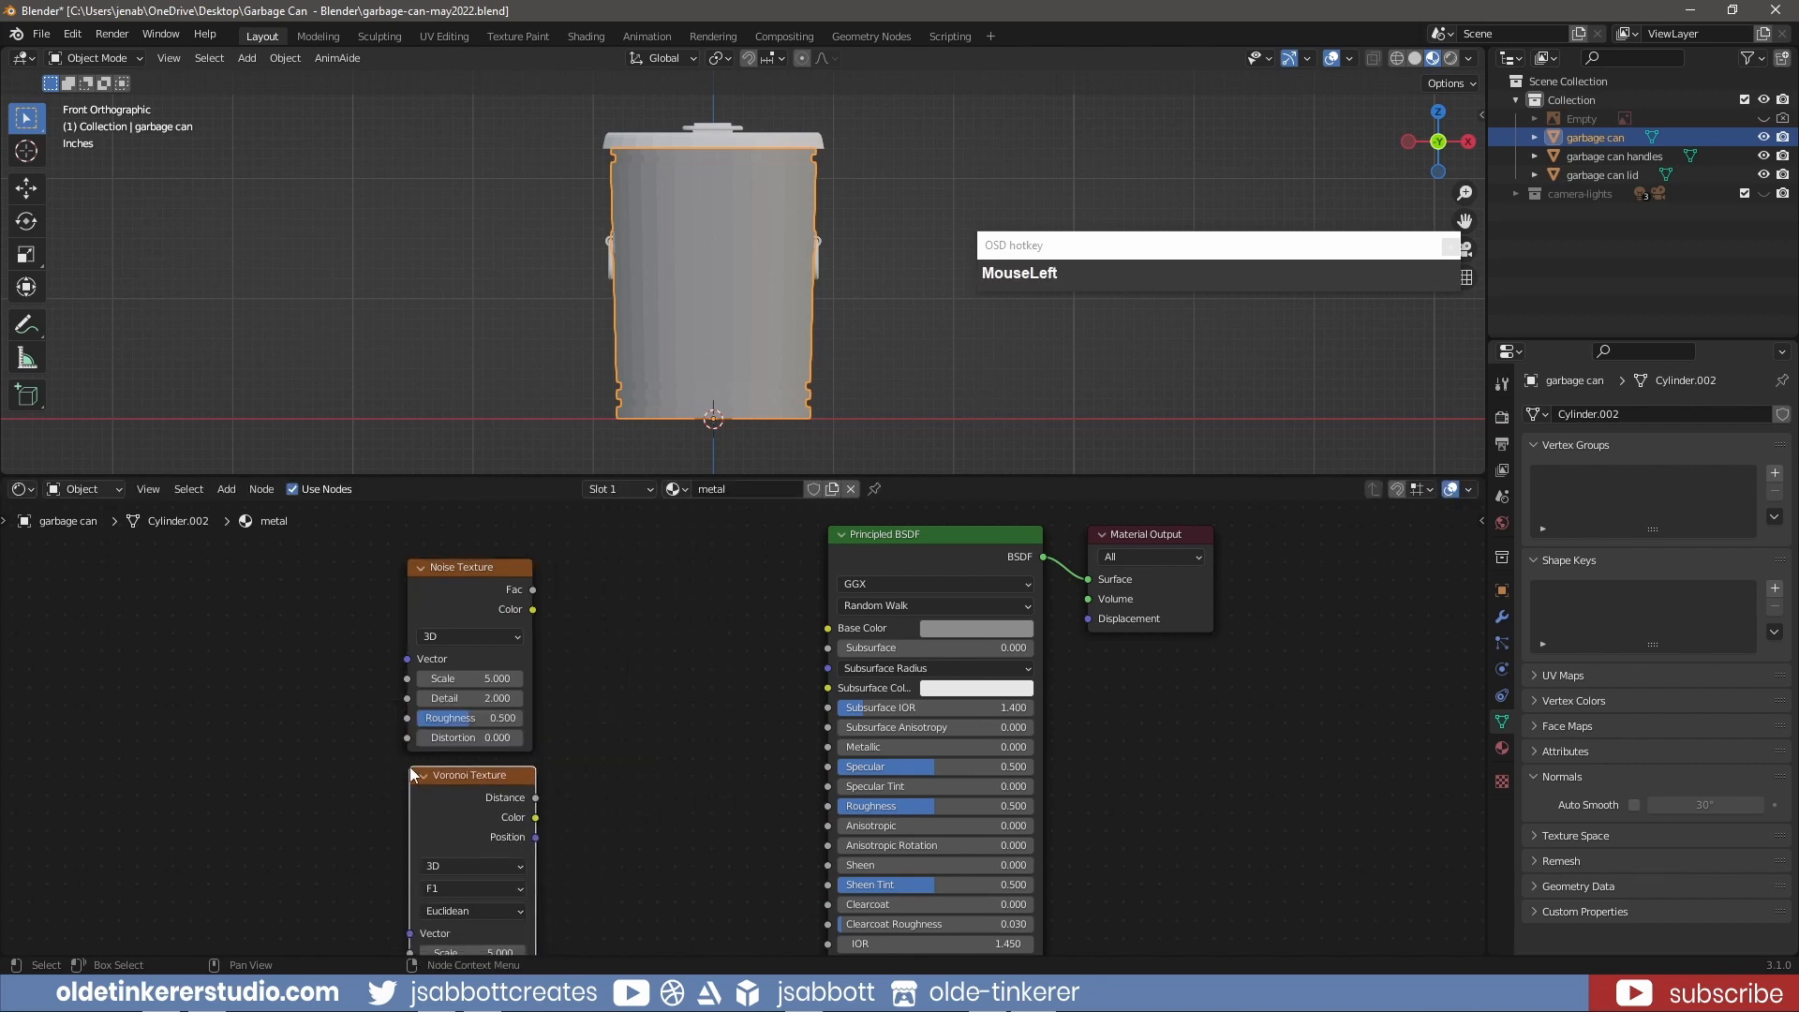
- Add a MixRGB node, feed it the Noise color as Color1 and Voronoi color as Color2, and connect its output to the Principled BSDF's Roughness
scroll(617, 724, down, 1)
scroll(631, 747, down, 1)
shift+middle_drag(638, 767, 687, 735)
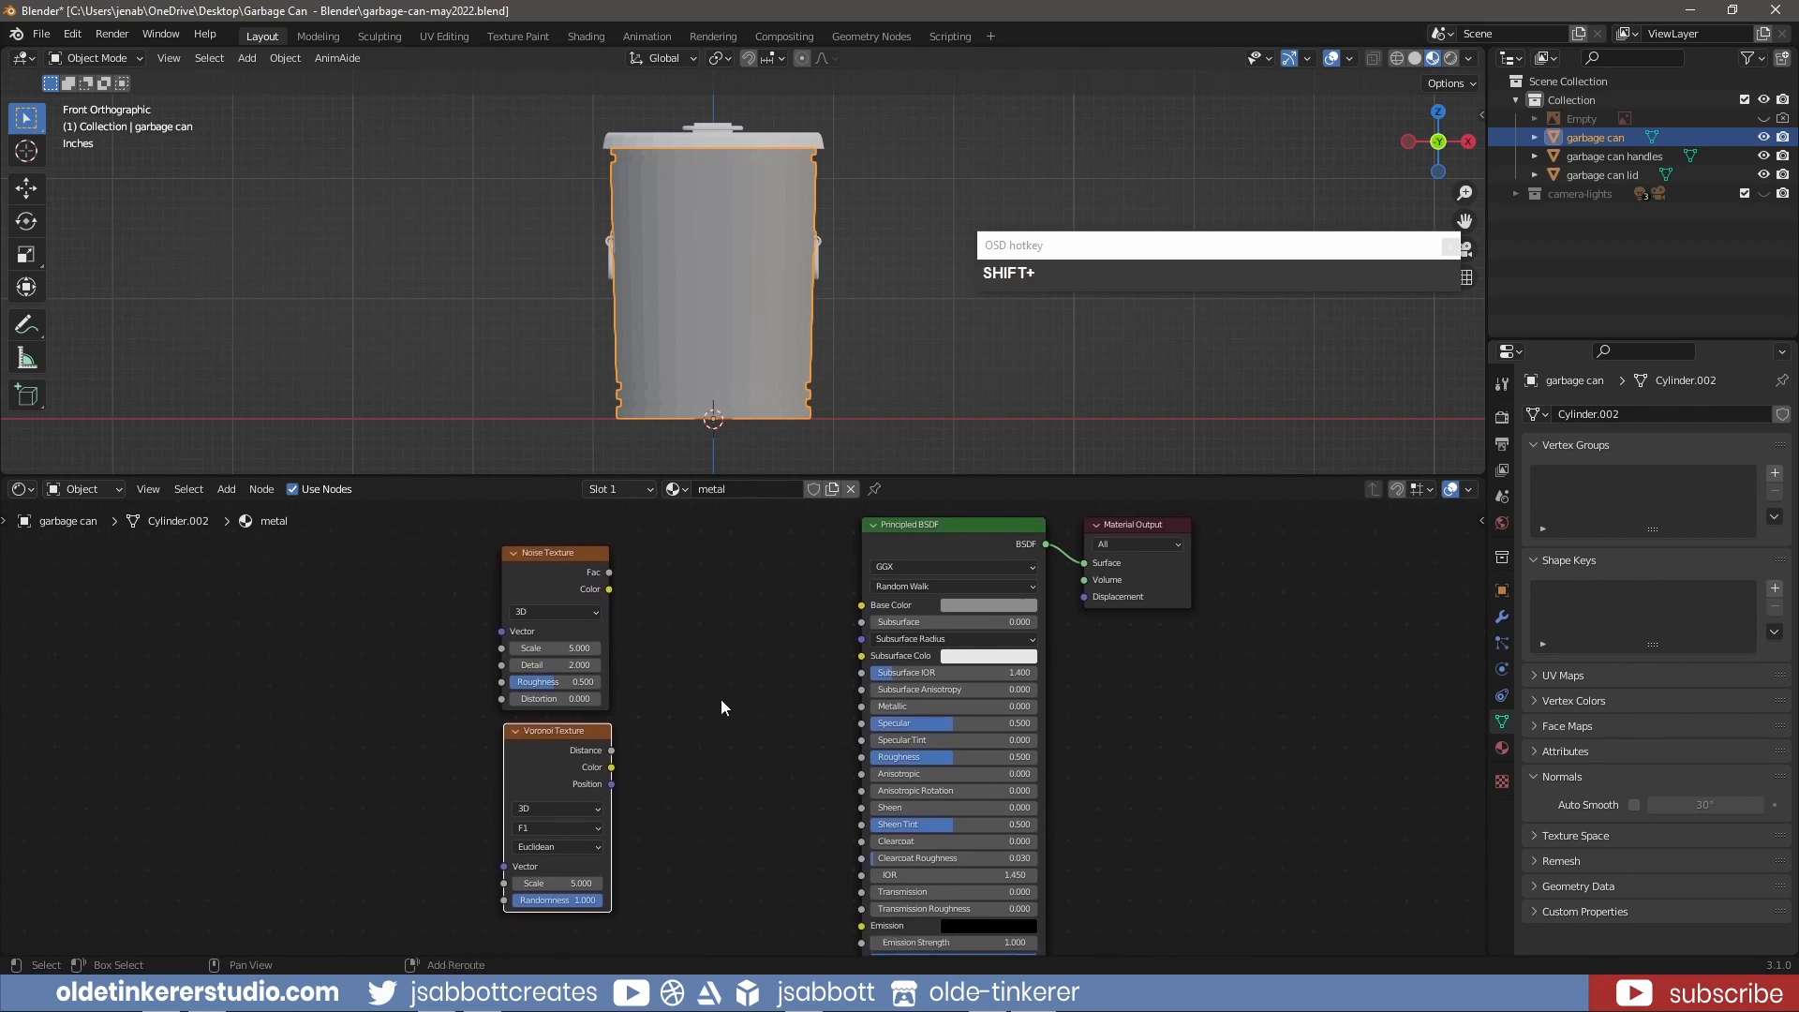
key(shift+a)
mouse_move(720, 684)
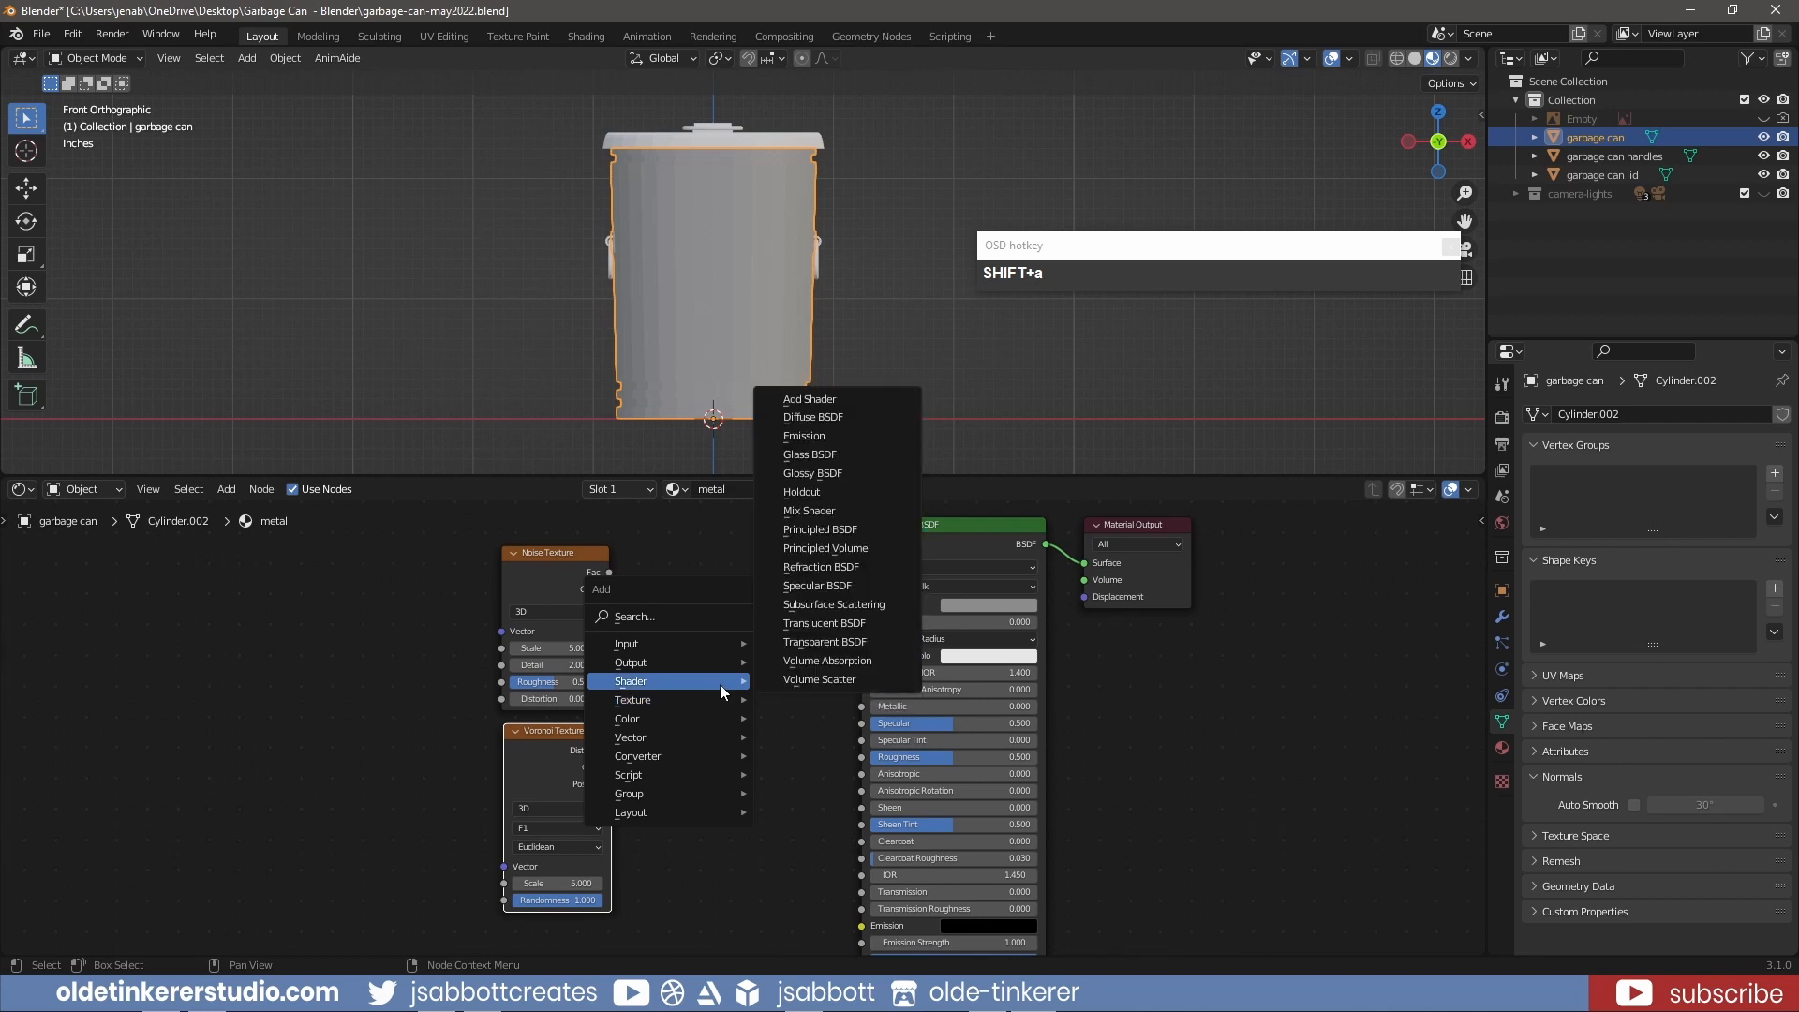
mouse_move(714, 726)
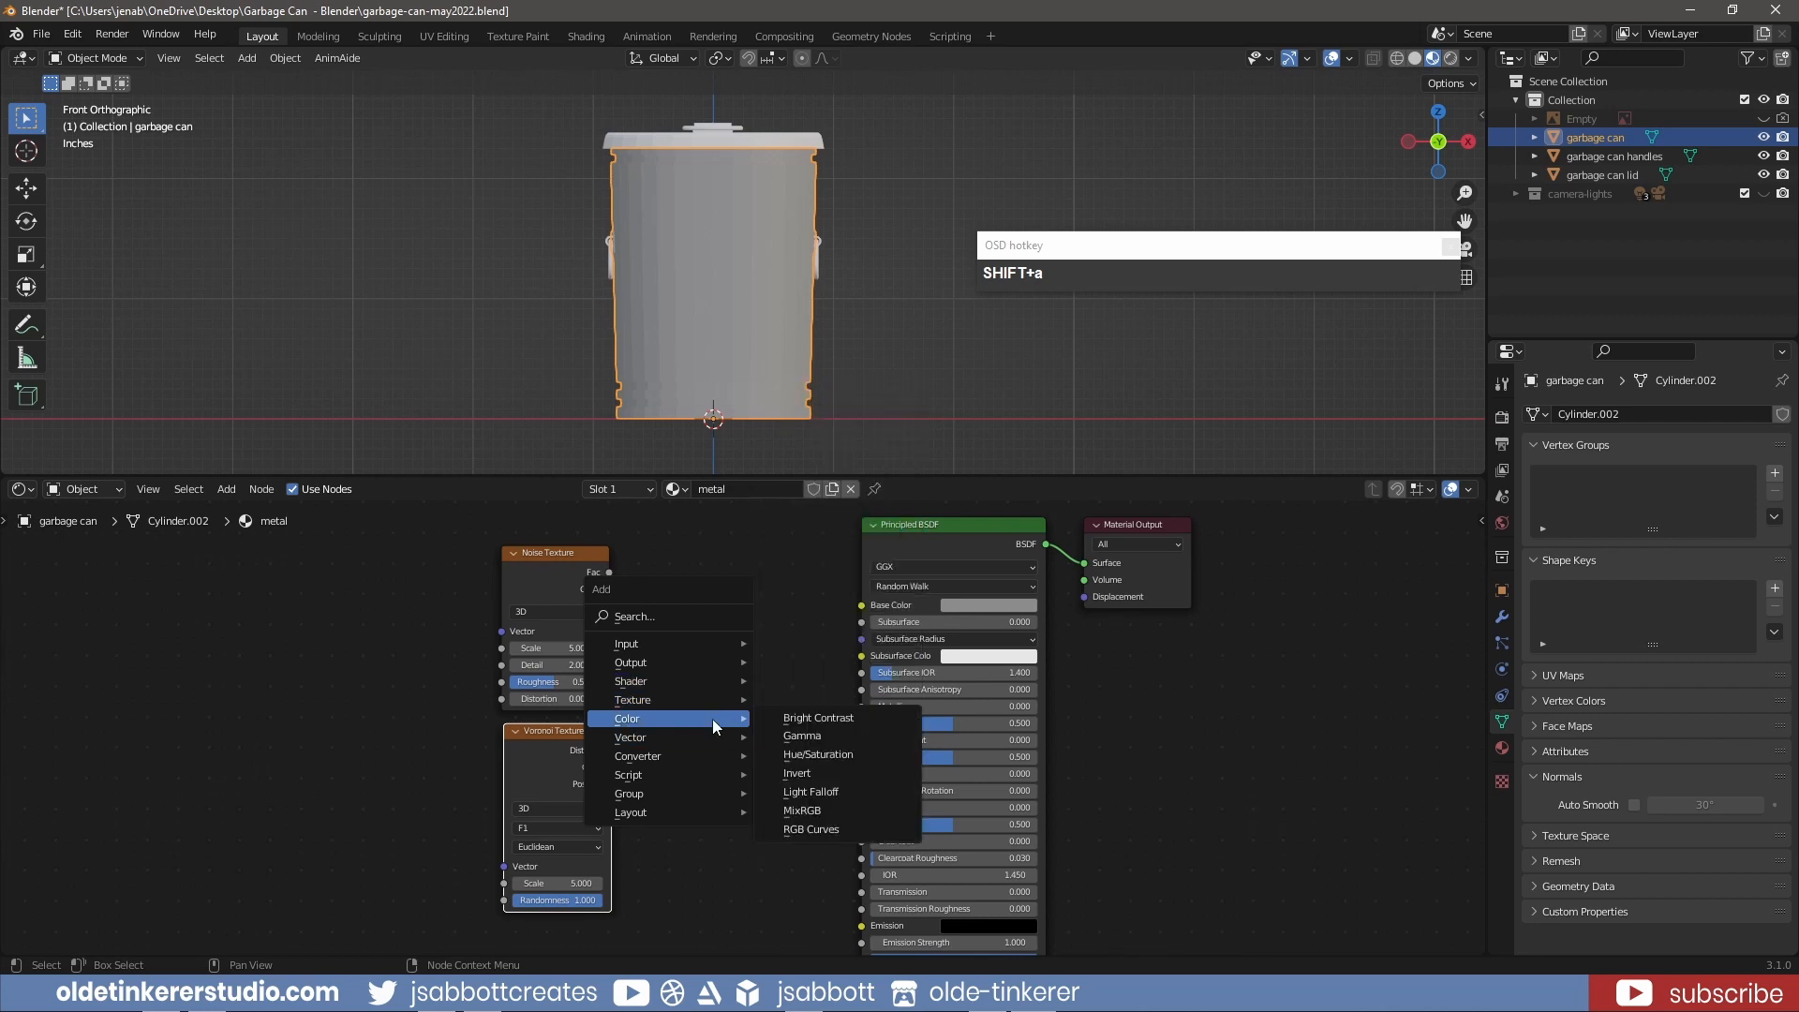
click(806, 811)
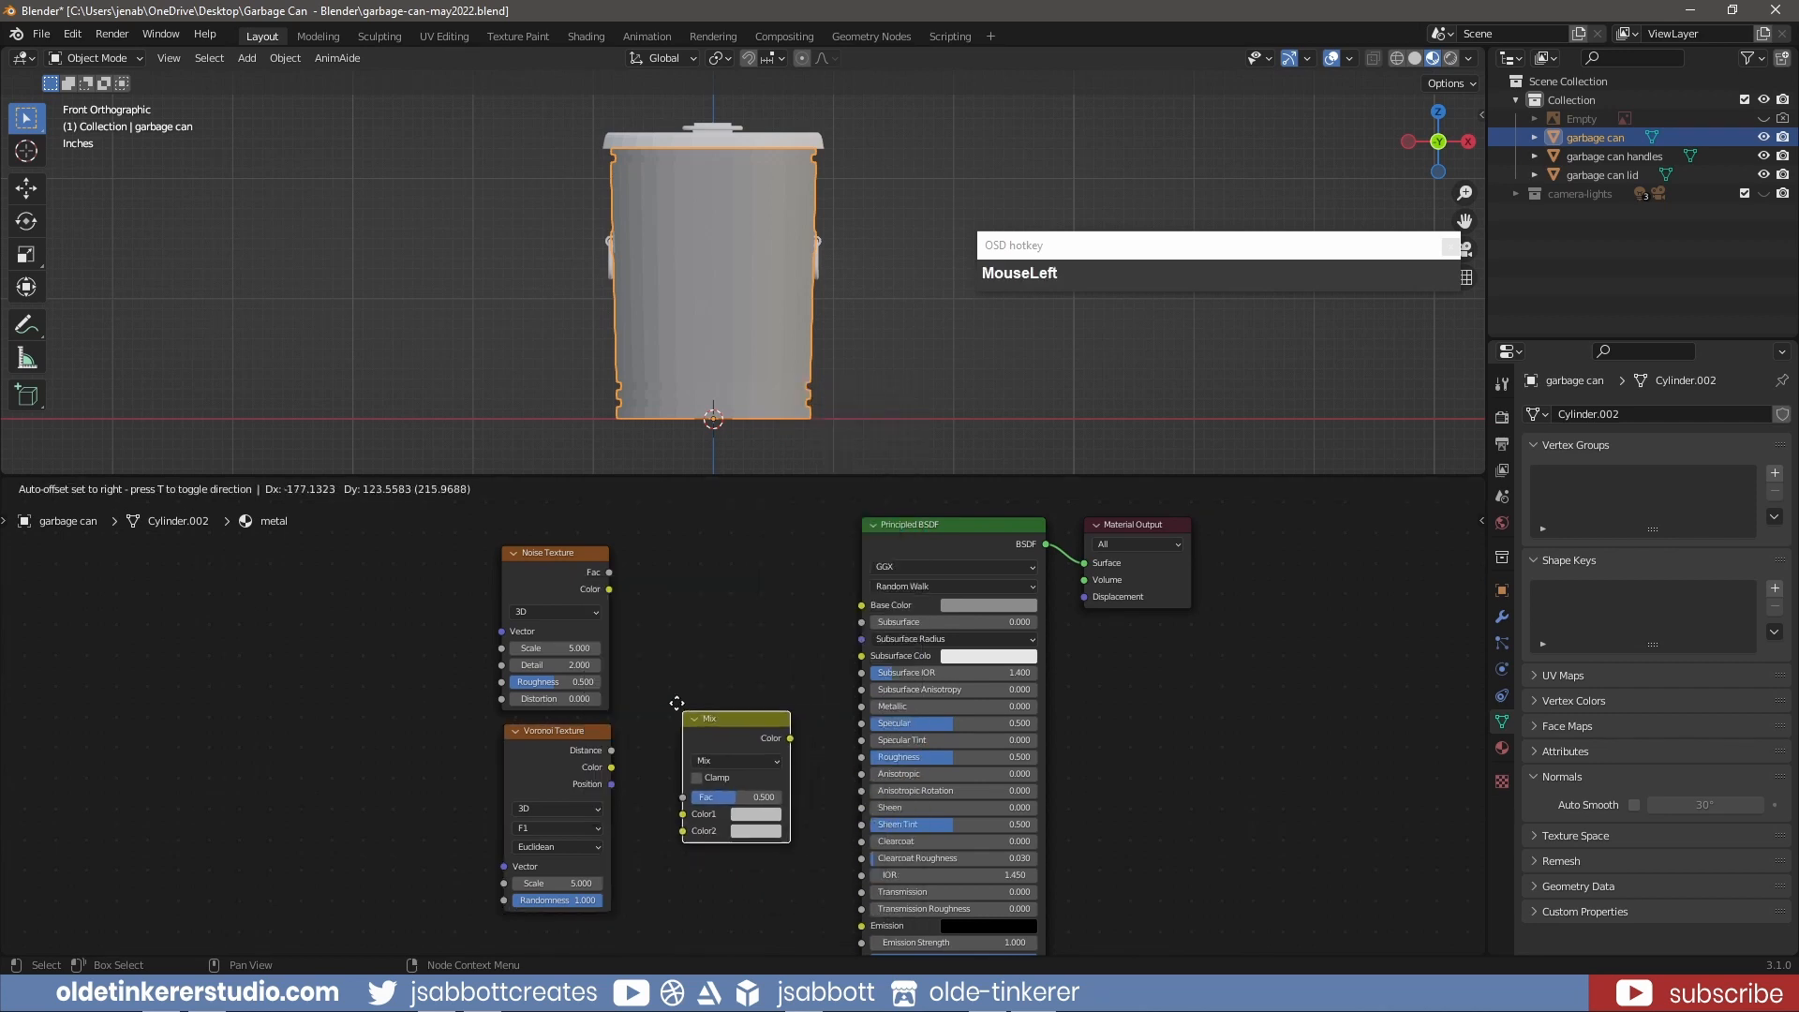
click(668, 633)
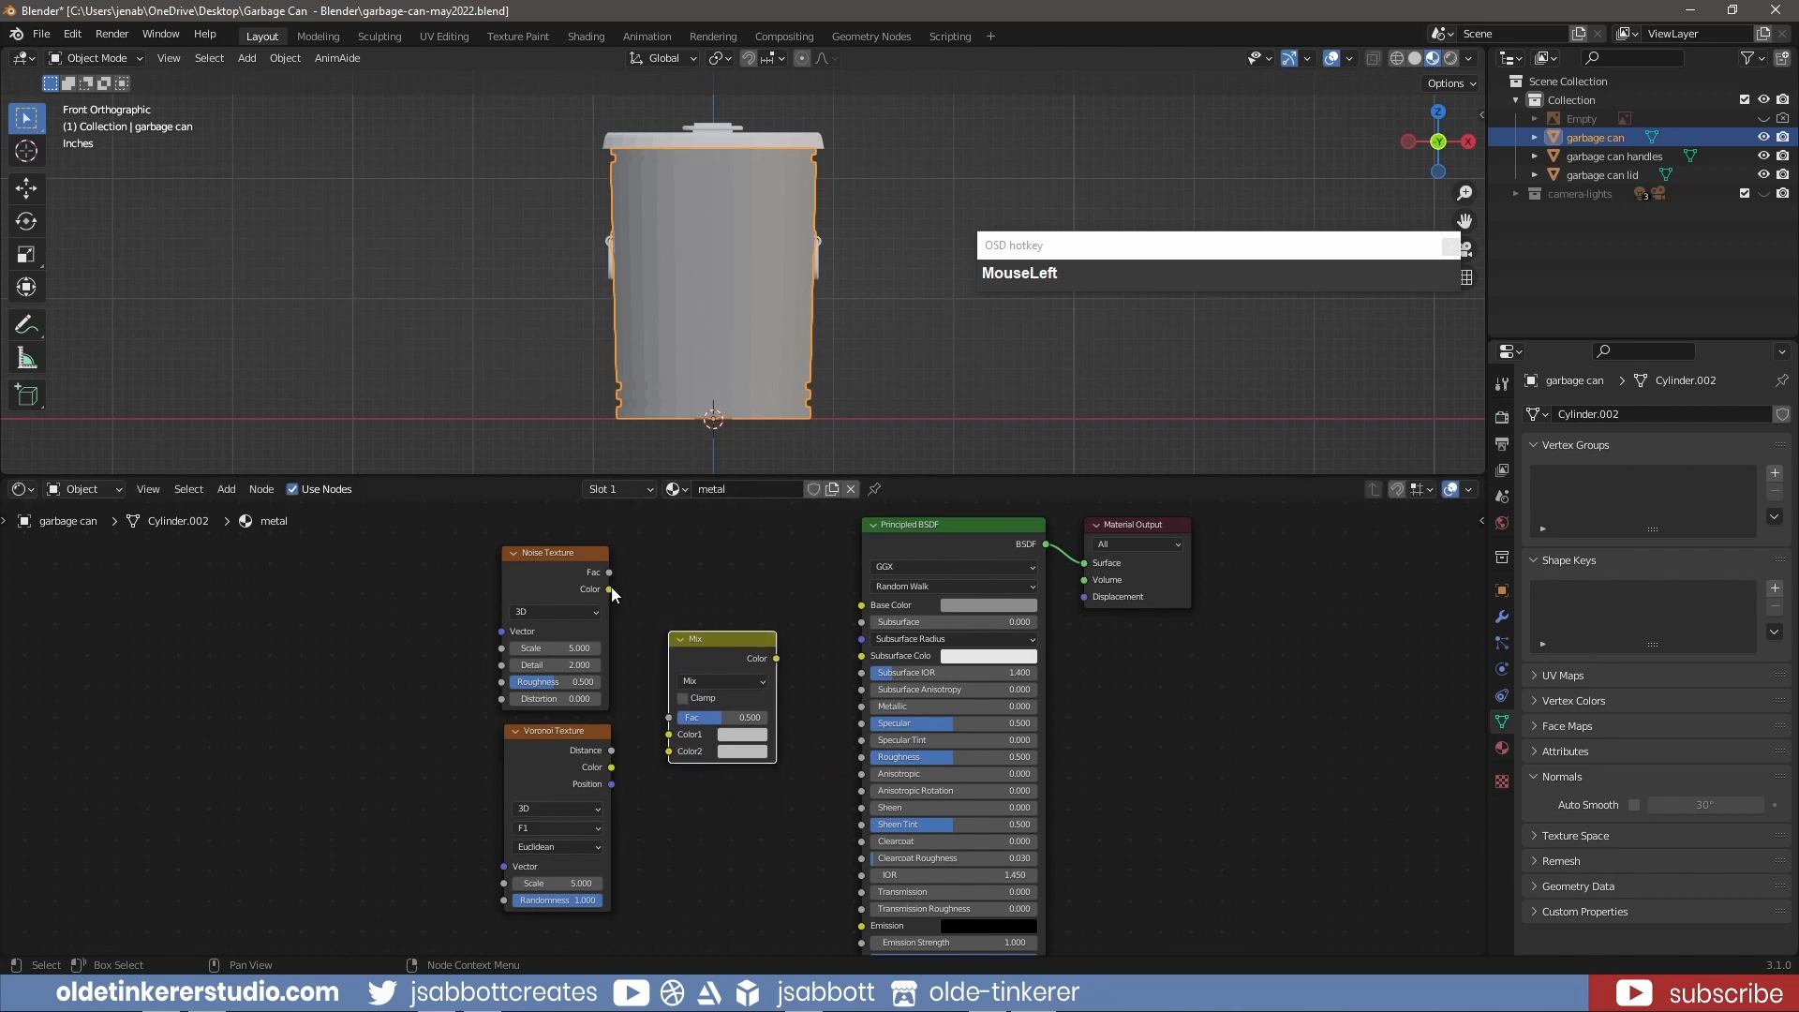
drag(610, 589, 665, 759)
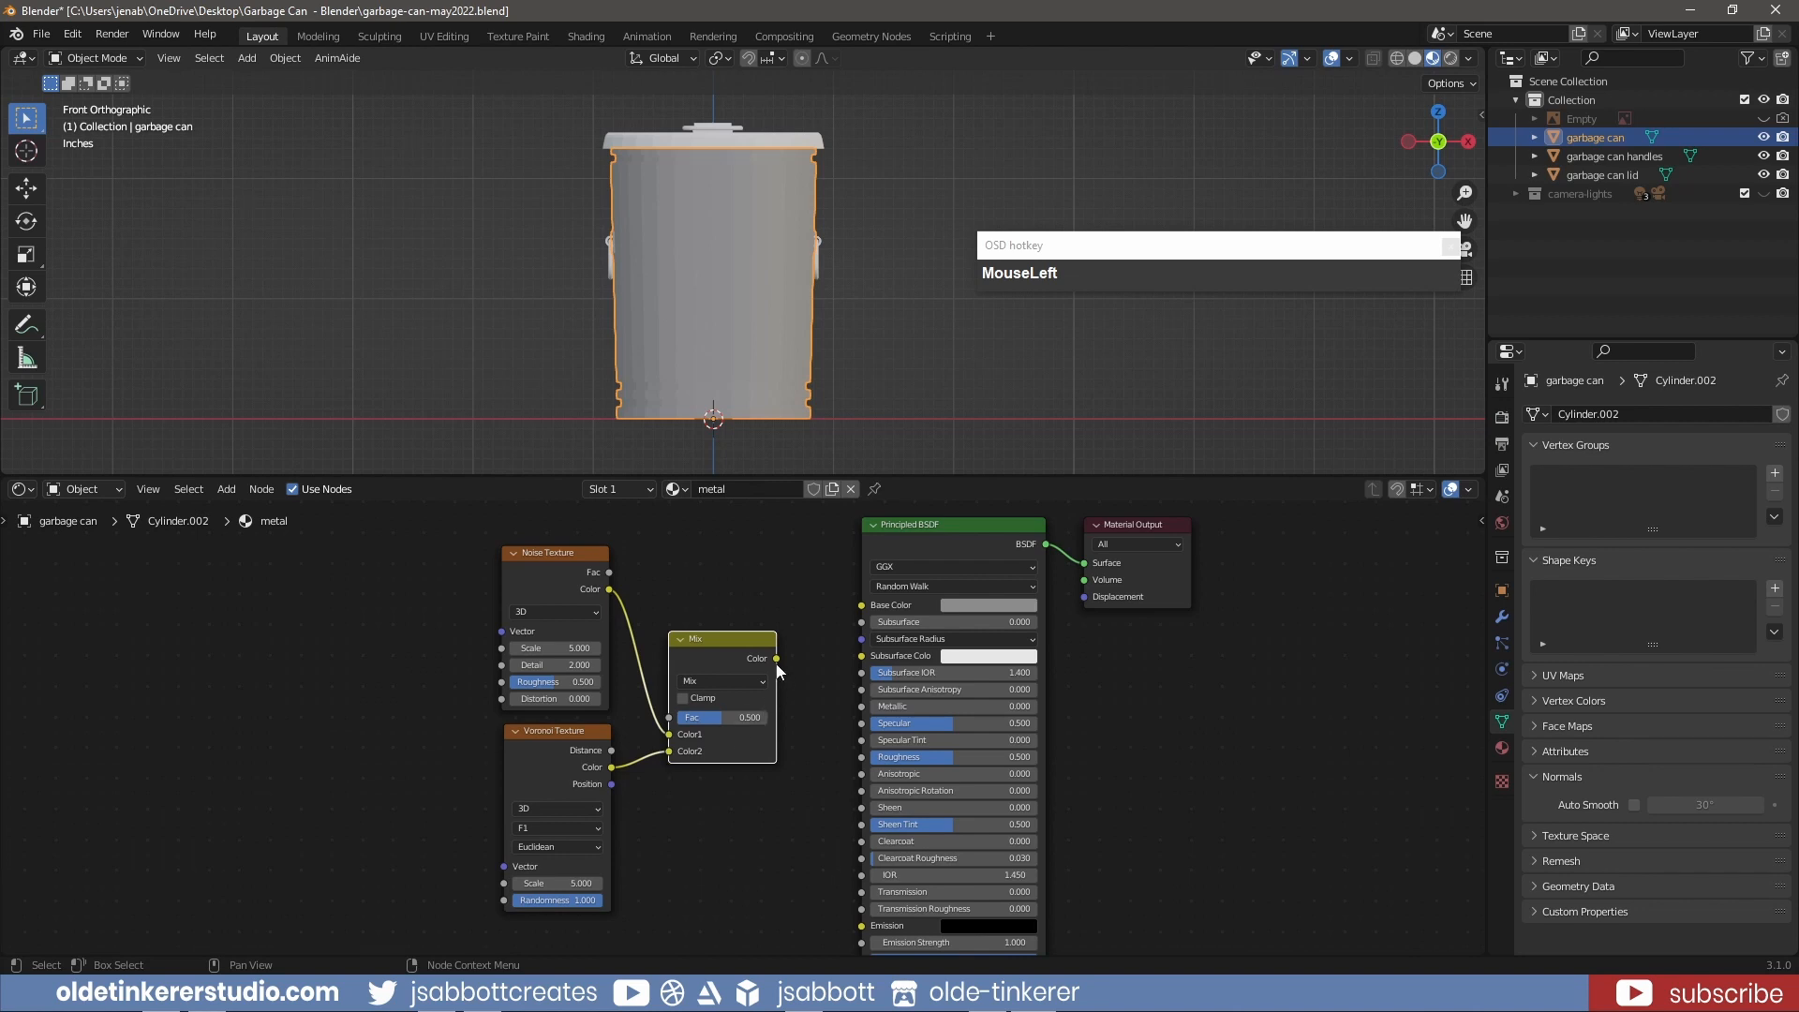
drag(777, 658, 849, 716)
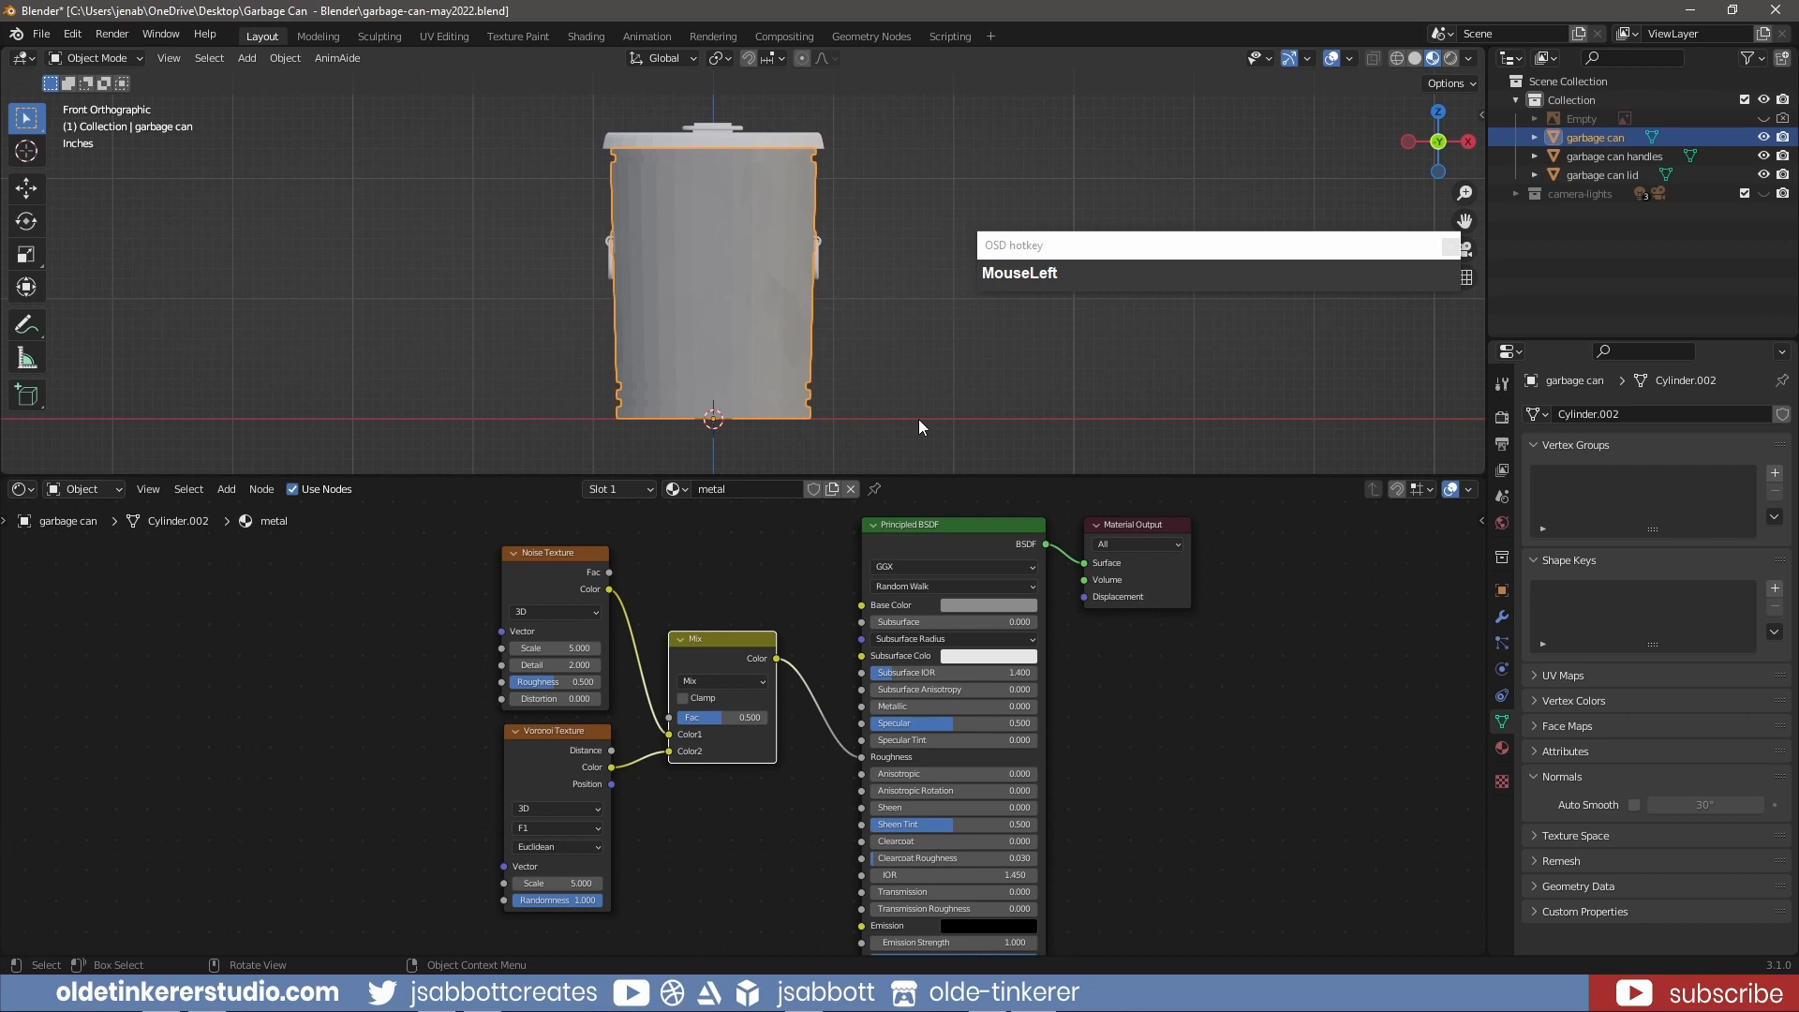
- Set the Principled BSDF's Metallic value to 1
click(923, 707)
text(1)
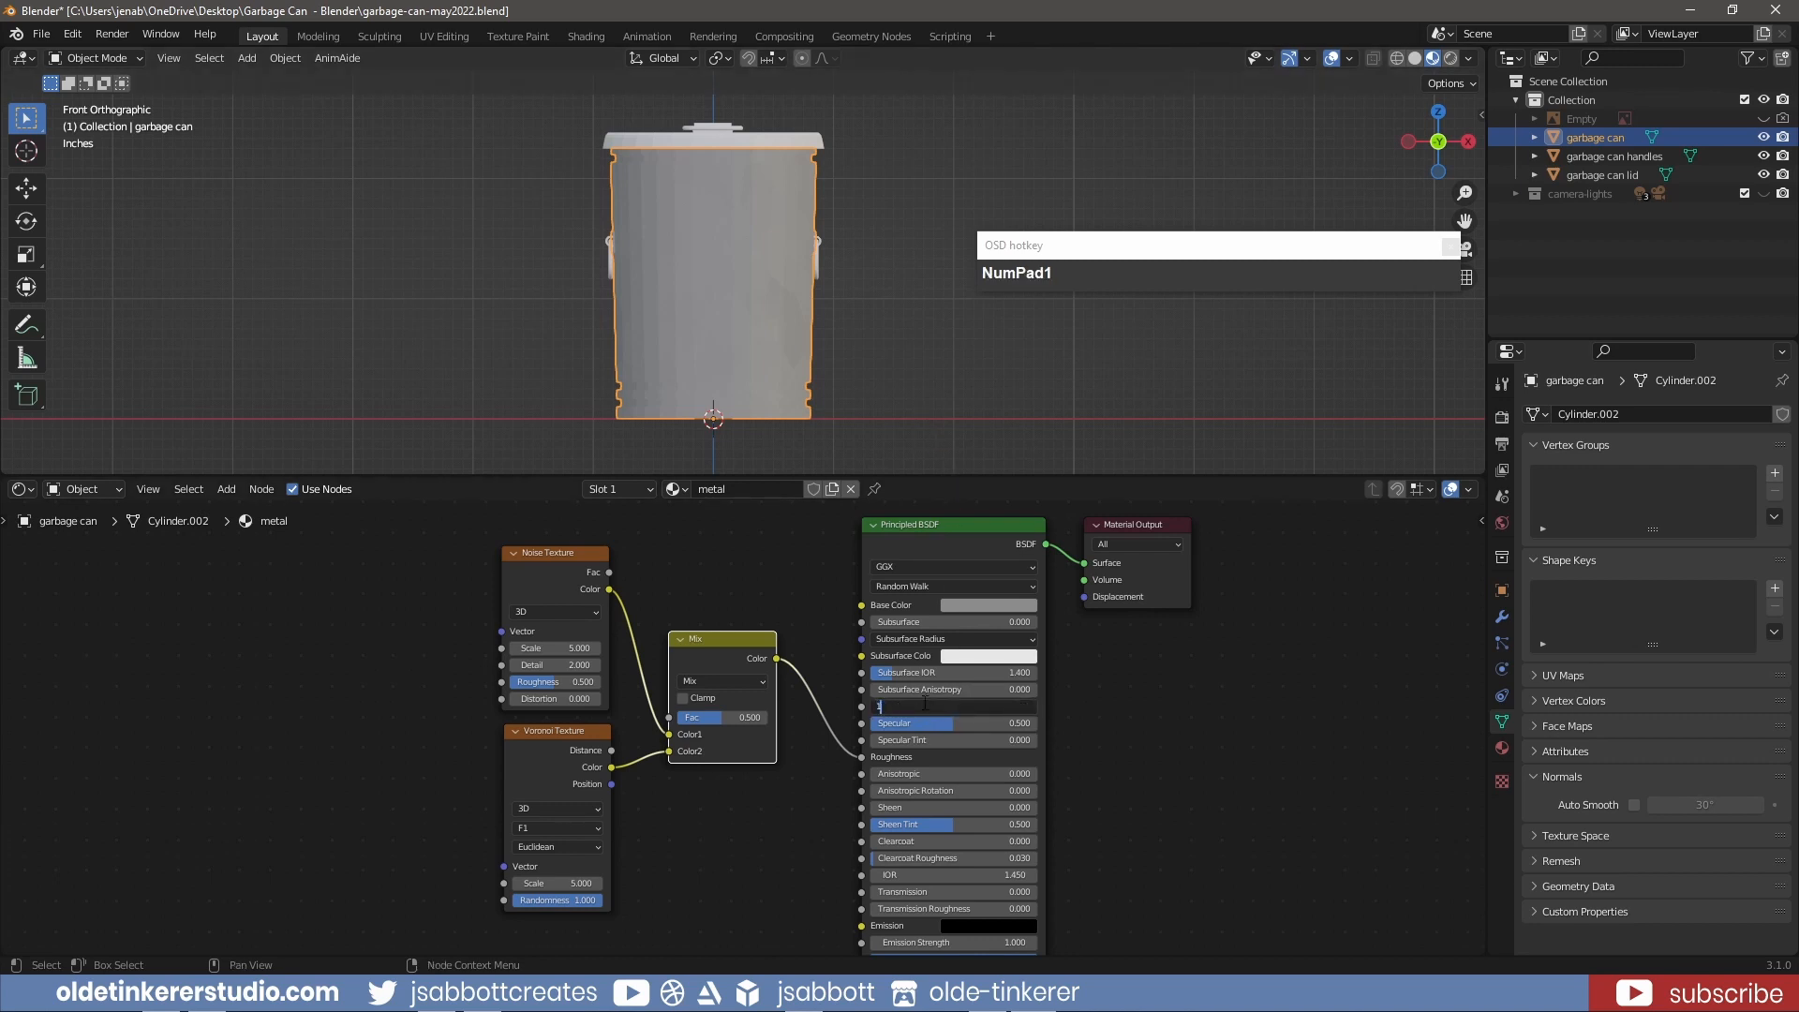
key(Return)
- Move the Noise Texture, Voronoi Texture and Mix nodes together farther from the Principled BSDF to make room between them
drag(755, 868, 412, 630)
key(g)
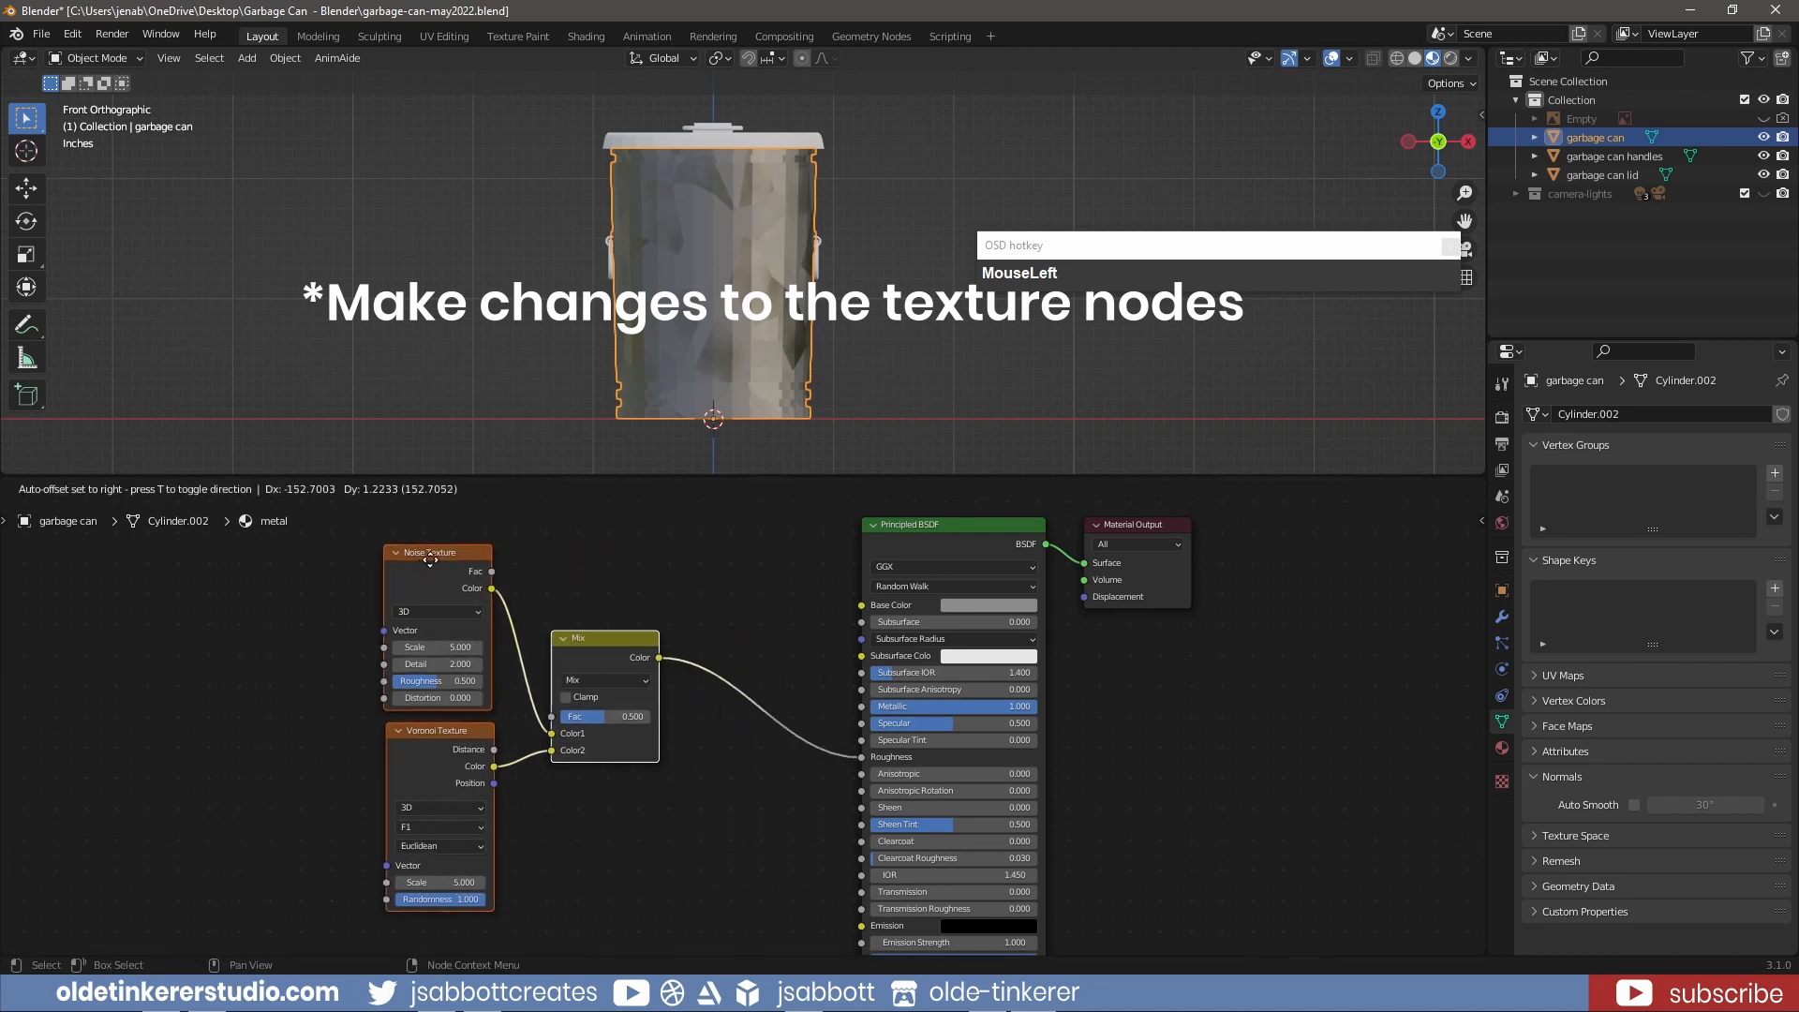
click(211, 638)
click(204, 640)
- Set the Scale of both the Noise Texture and Voronoi Texture nodes to 500
click(348, 649)
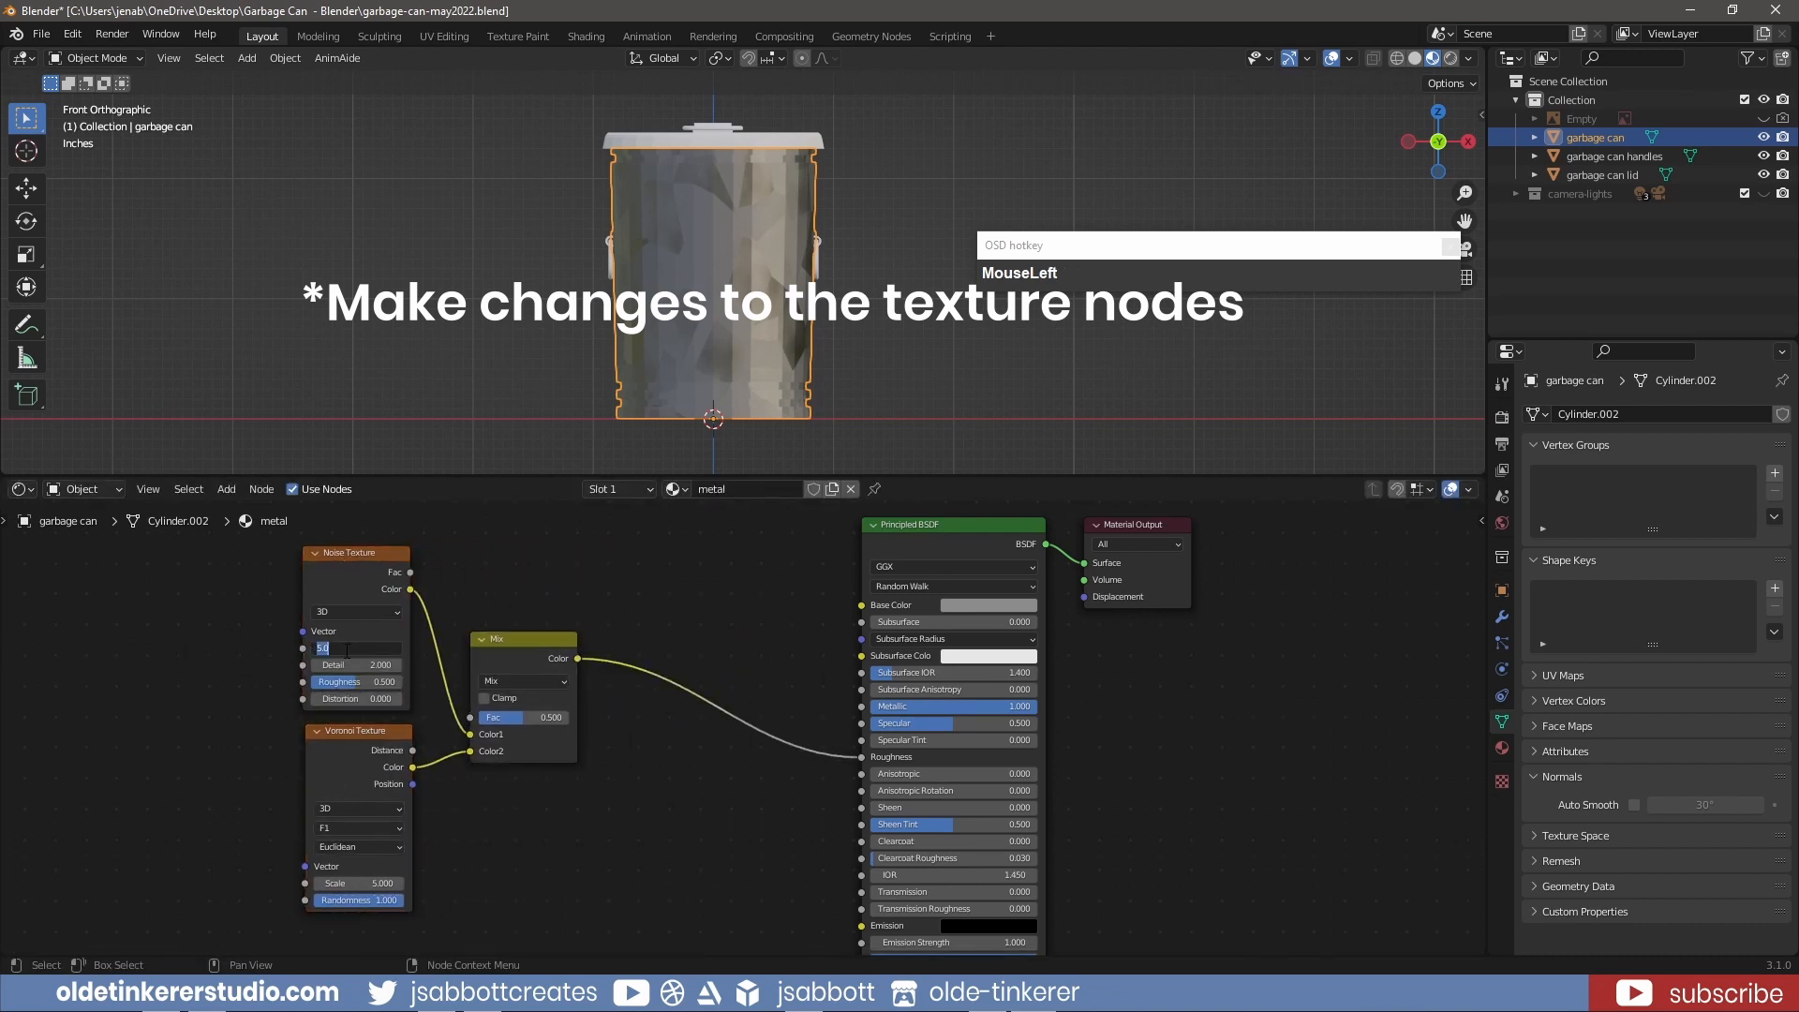
text(500)
key(Tab)
click(356, 647)
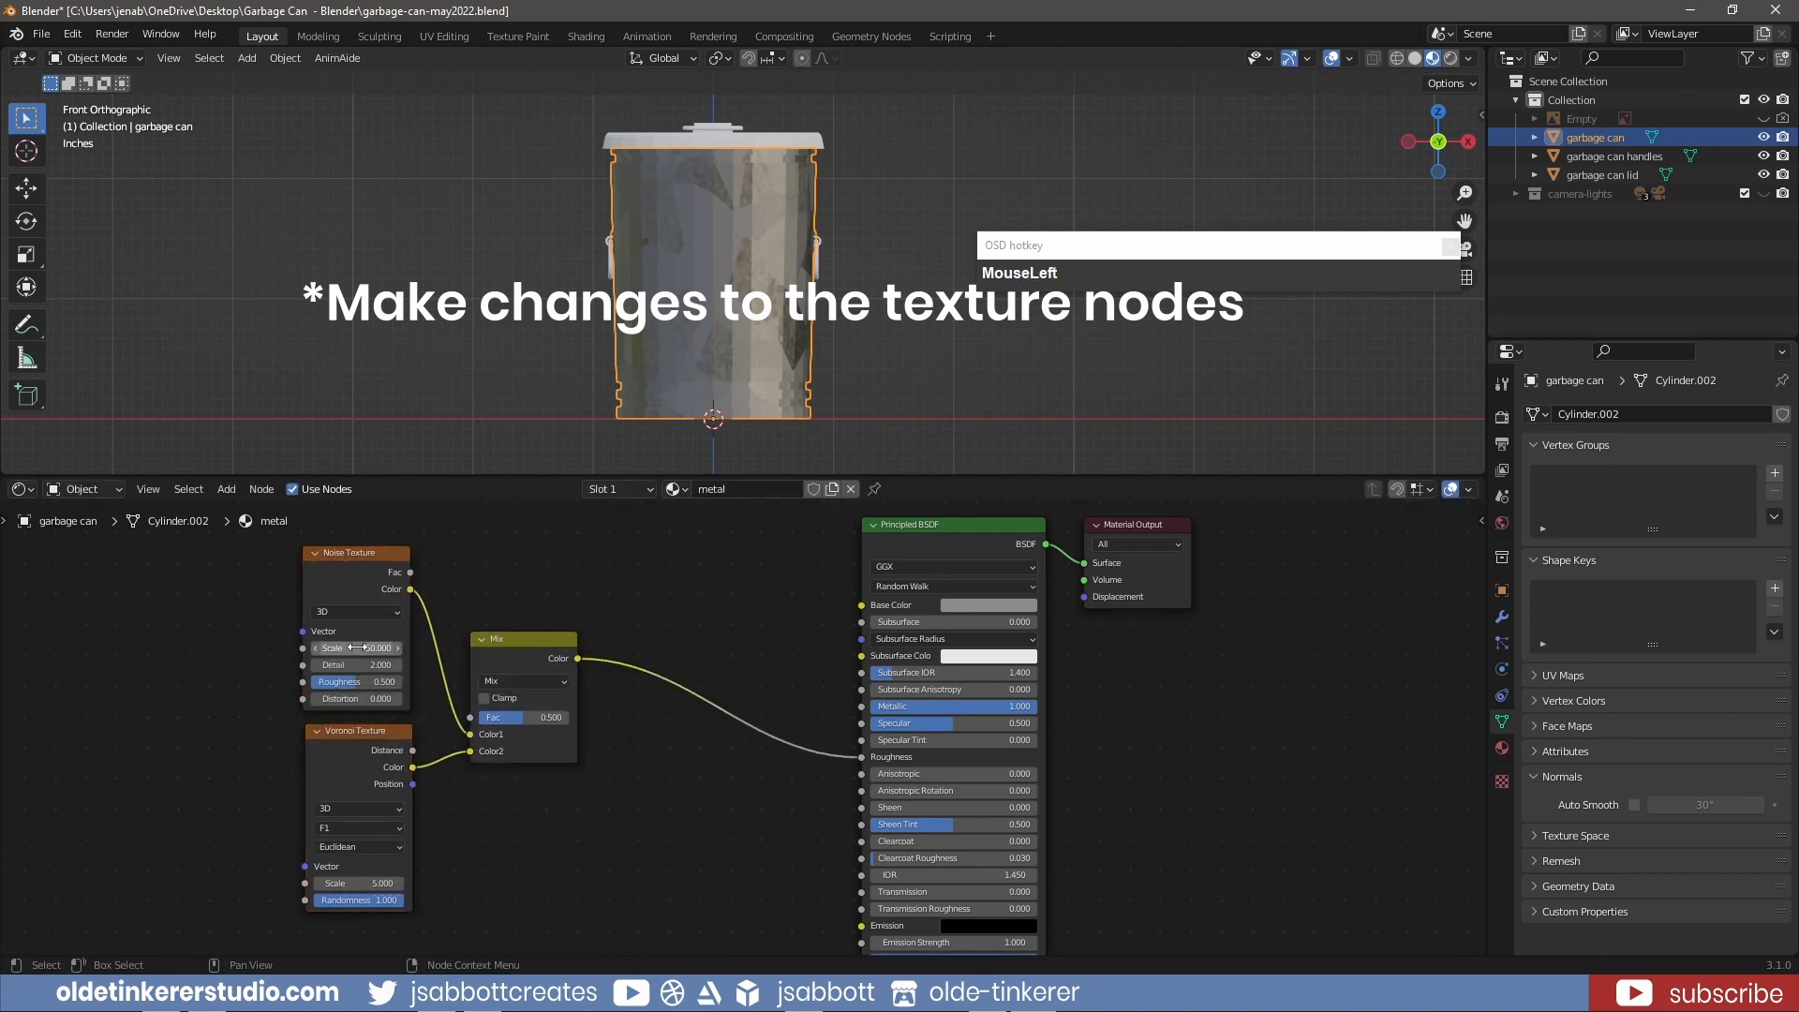
key(Tab)
double_click(373, 883)
text(500)
key(Tab)
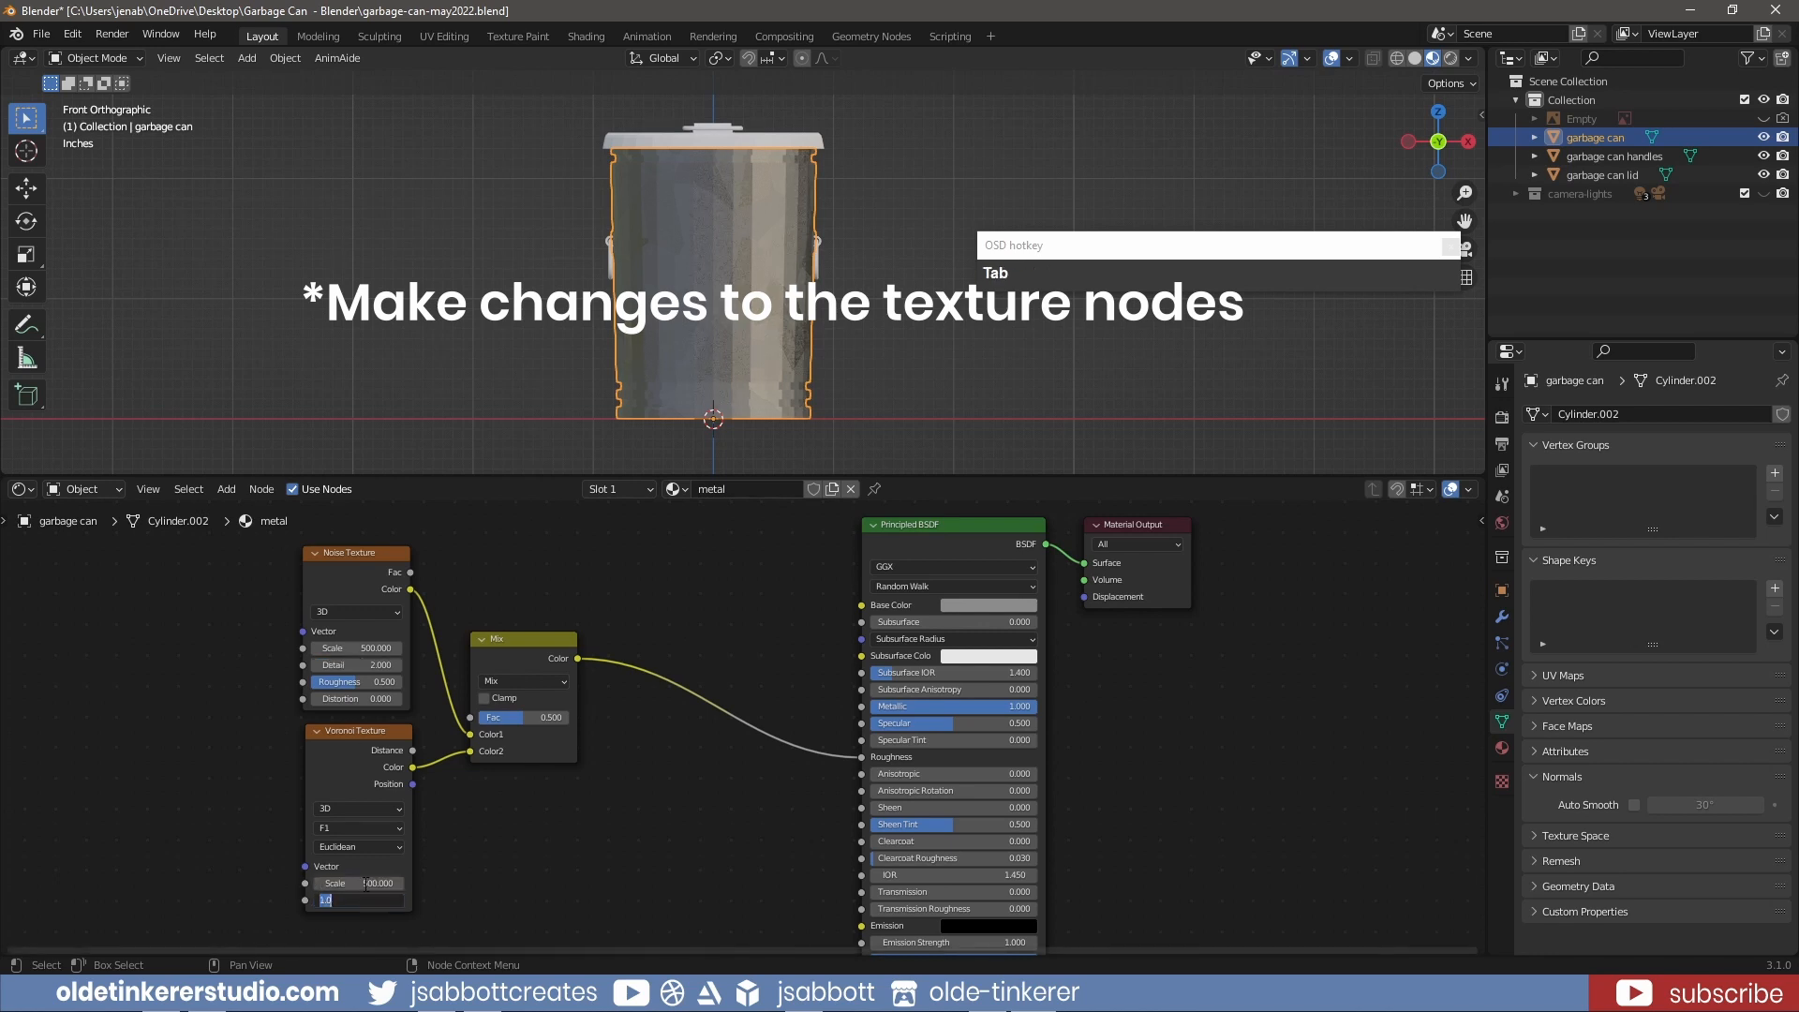
- Check the grain up close on the can and set the Scale of the Noise Texture and Voronoi Texture nodes to 750
scroll(860, 347, up, 1)
click(860, 347)
scroll(860, 347, up, 5)
double_click(370, 648)
text(750)
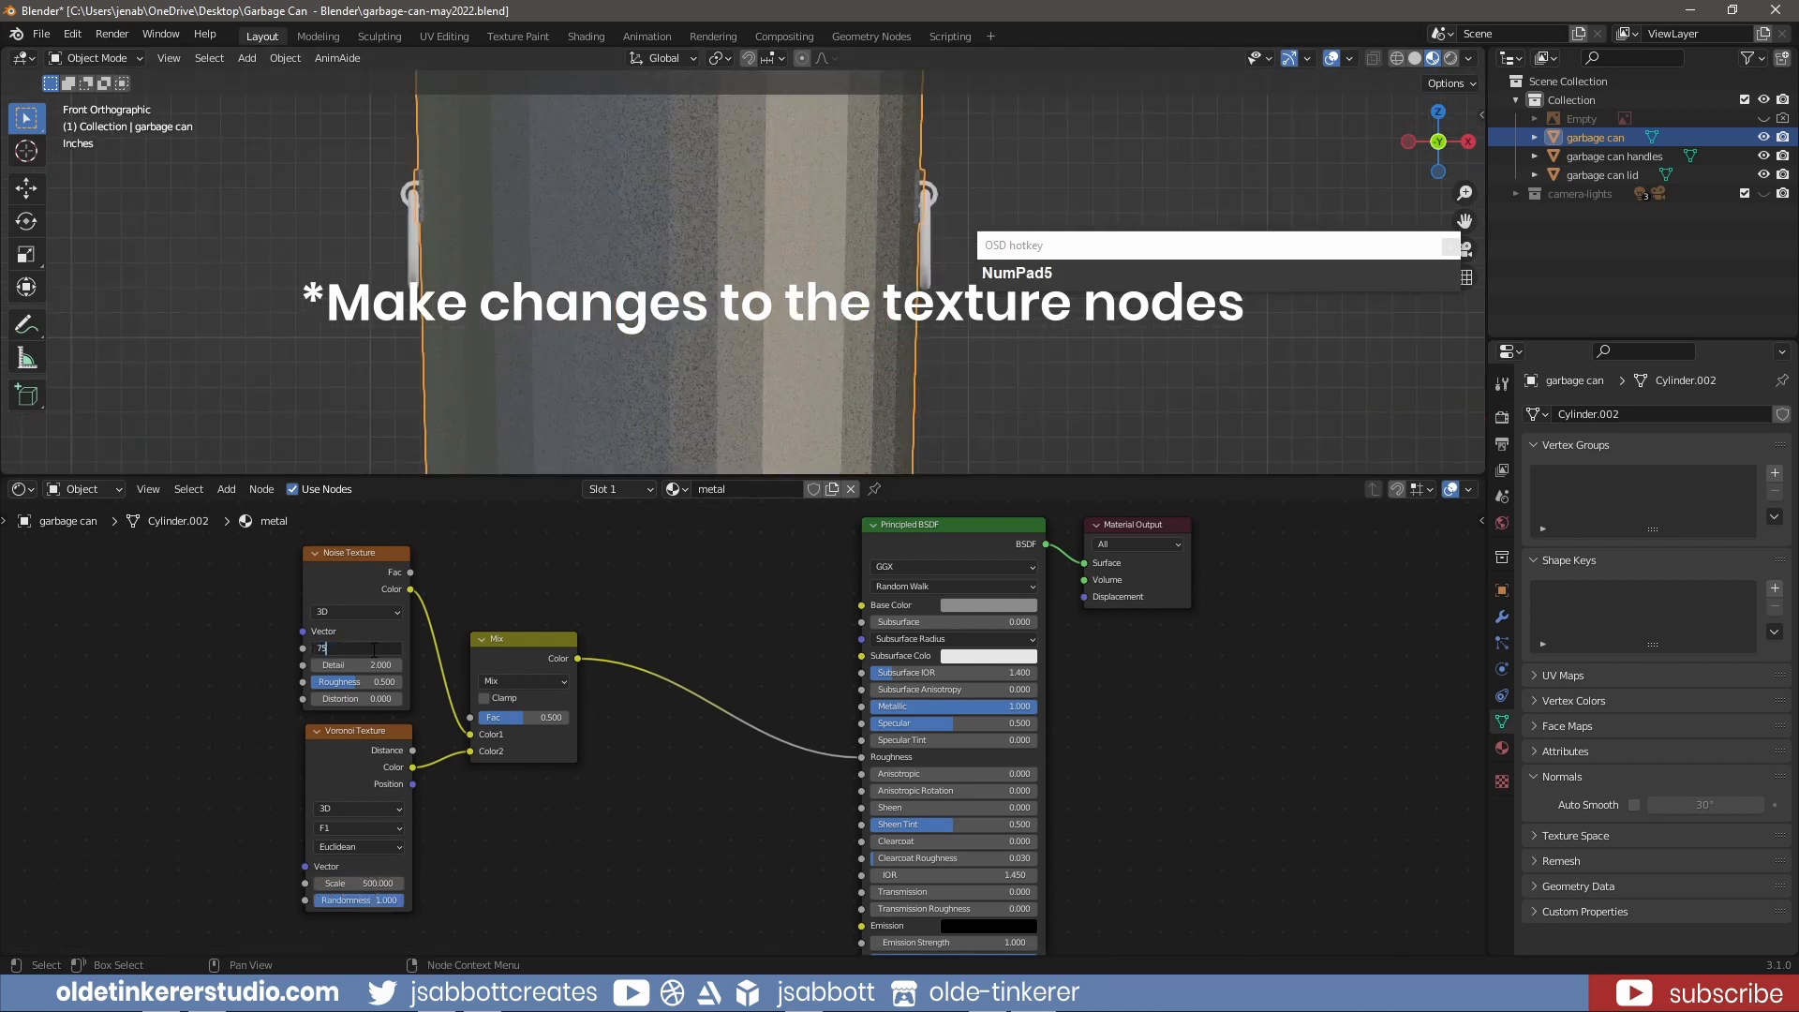
key(Tab)
double_click(373, 884)
text(750)
key(Tab)
click(523, 720)
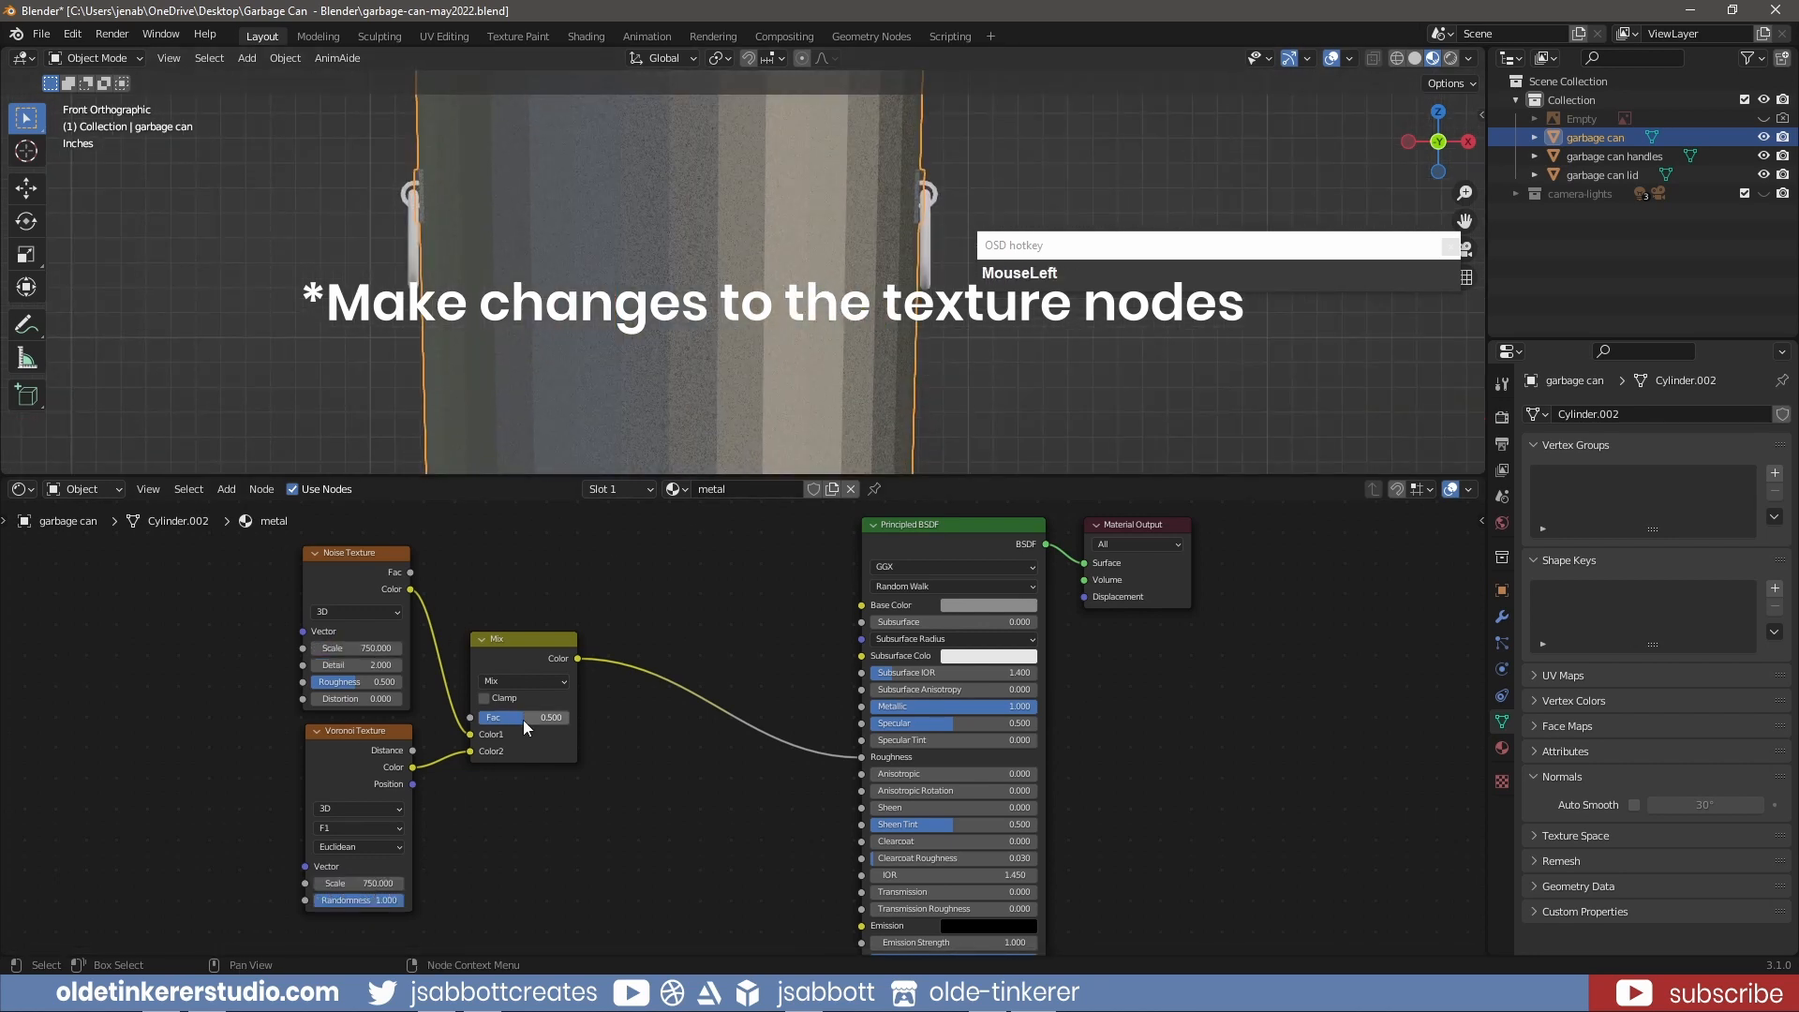
- Insert a ColorRamp node on the link between the Mix node and the Principled BSDF's Roughness
scroll(708, 272, down, 4)
key(shift+a)
mouse_move(607, 873)
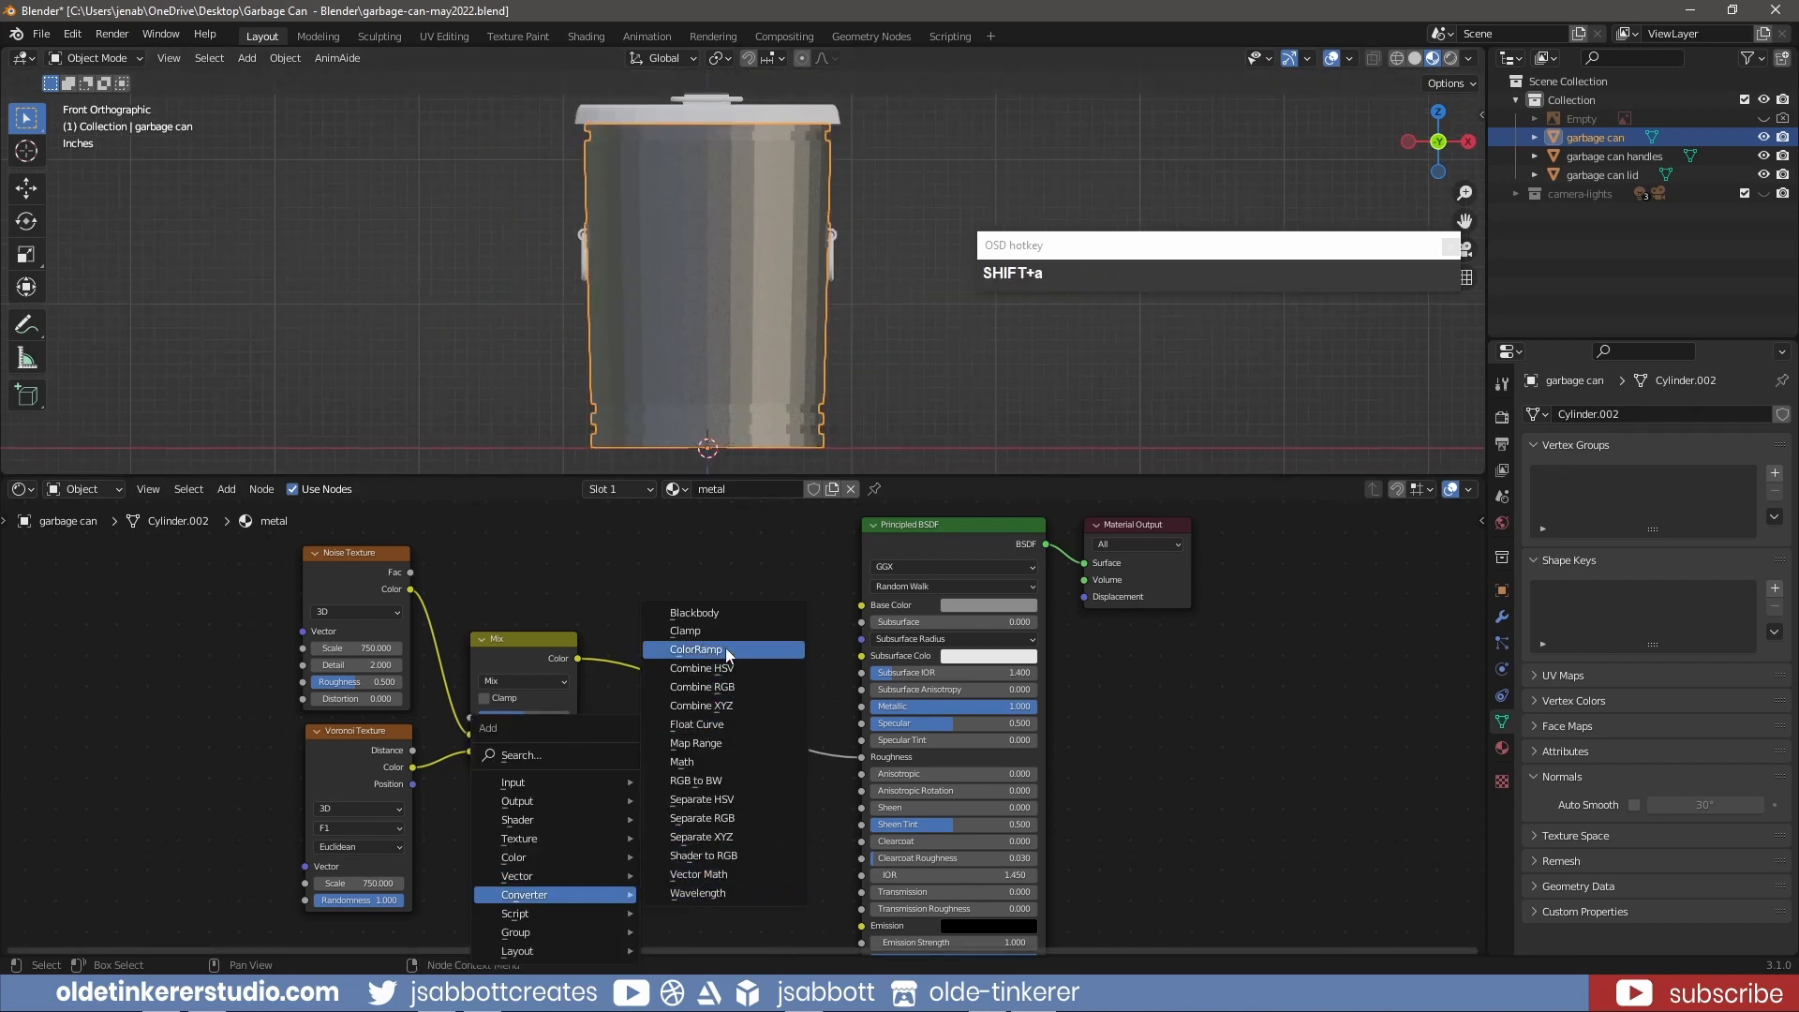
click(695, 650)
click(634, 642)
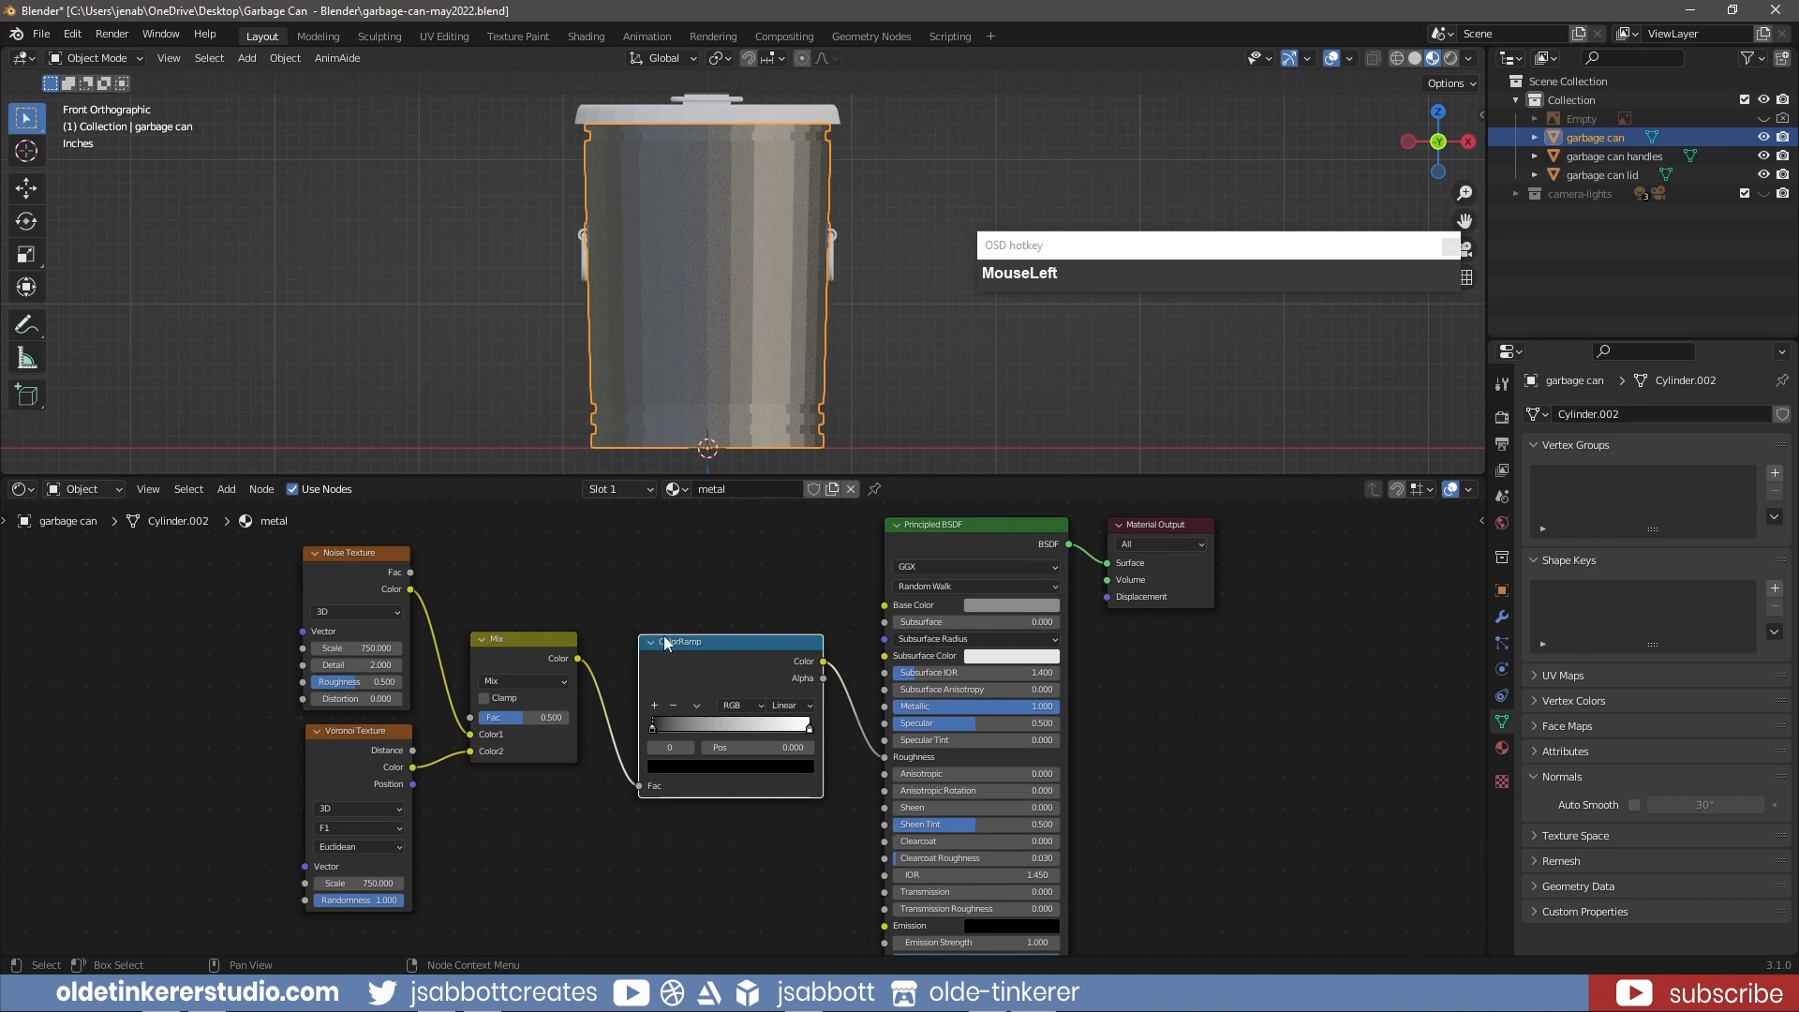
- Adjust the ColorRamp stops, keeping the black stop at the start and moving the white stop to position 0.755
click(810, 730)
mouse_move(810, 731)
mouse_down()
mouse_move(692, 726)
mouse_move(813, 727)
mouse_up()
mouse_move(654, 727)
mouse_down()
mouse_move(746, 728)
mouse_move(647, 728)
mouse_up()
drag(811, 730, 771, 729)
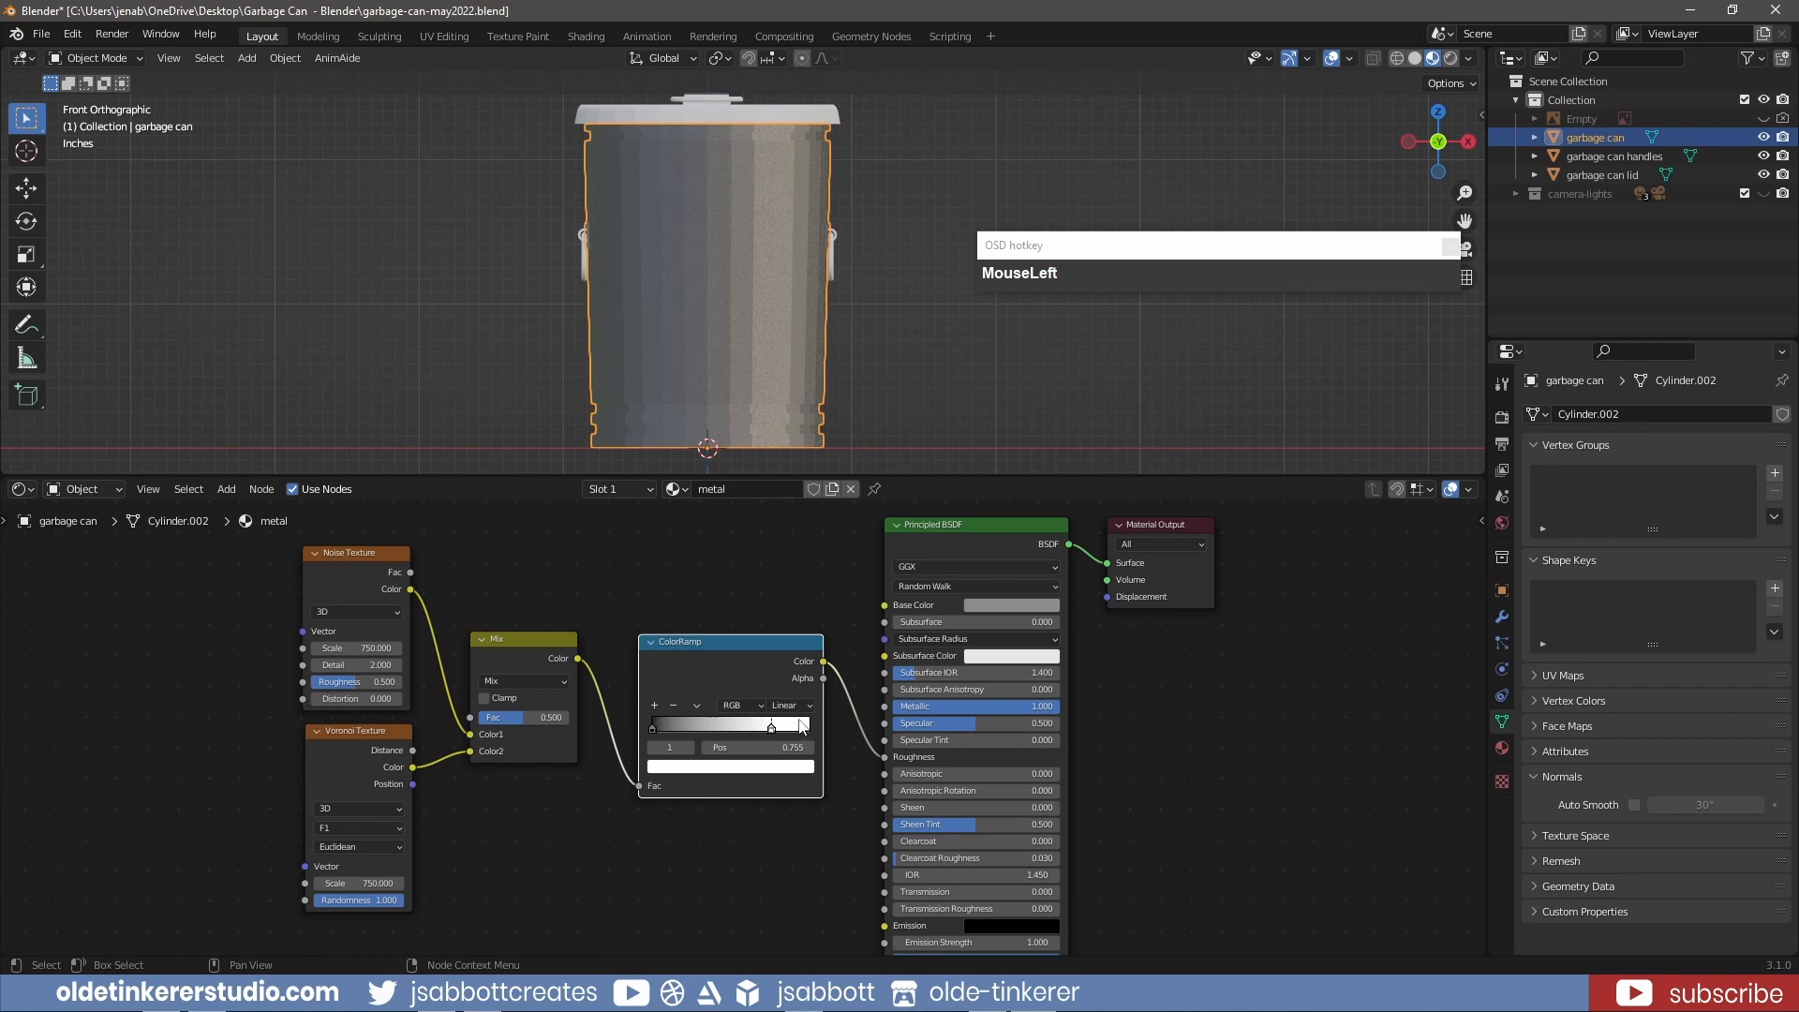
- Assign the existing metal material to the garbage can handles and the garbage can lid
click(1619, 156)
click(702, 488)
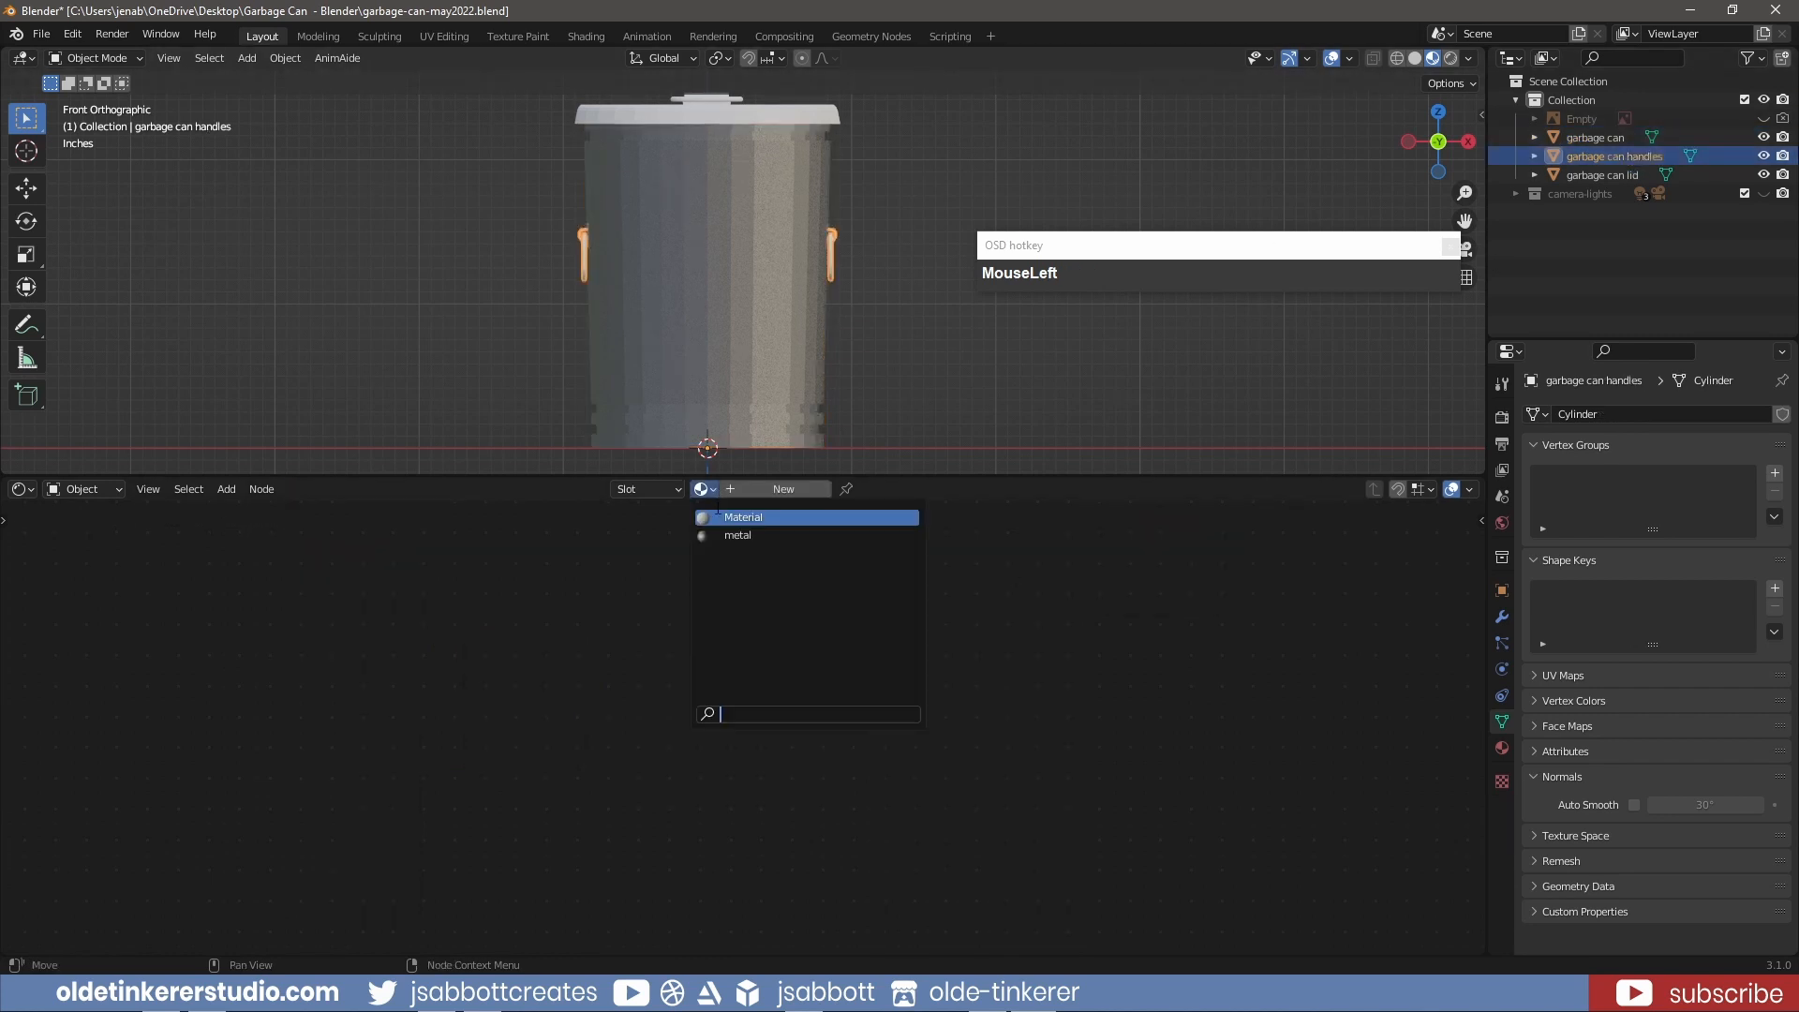
click(741, 535)
click(1616, 175)
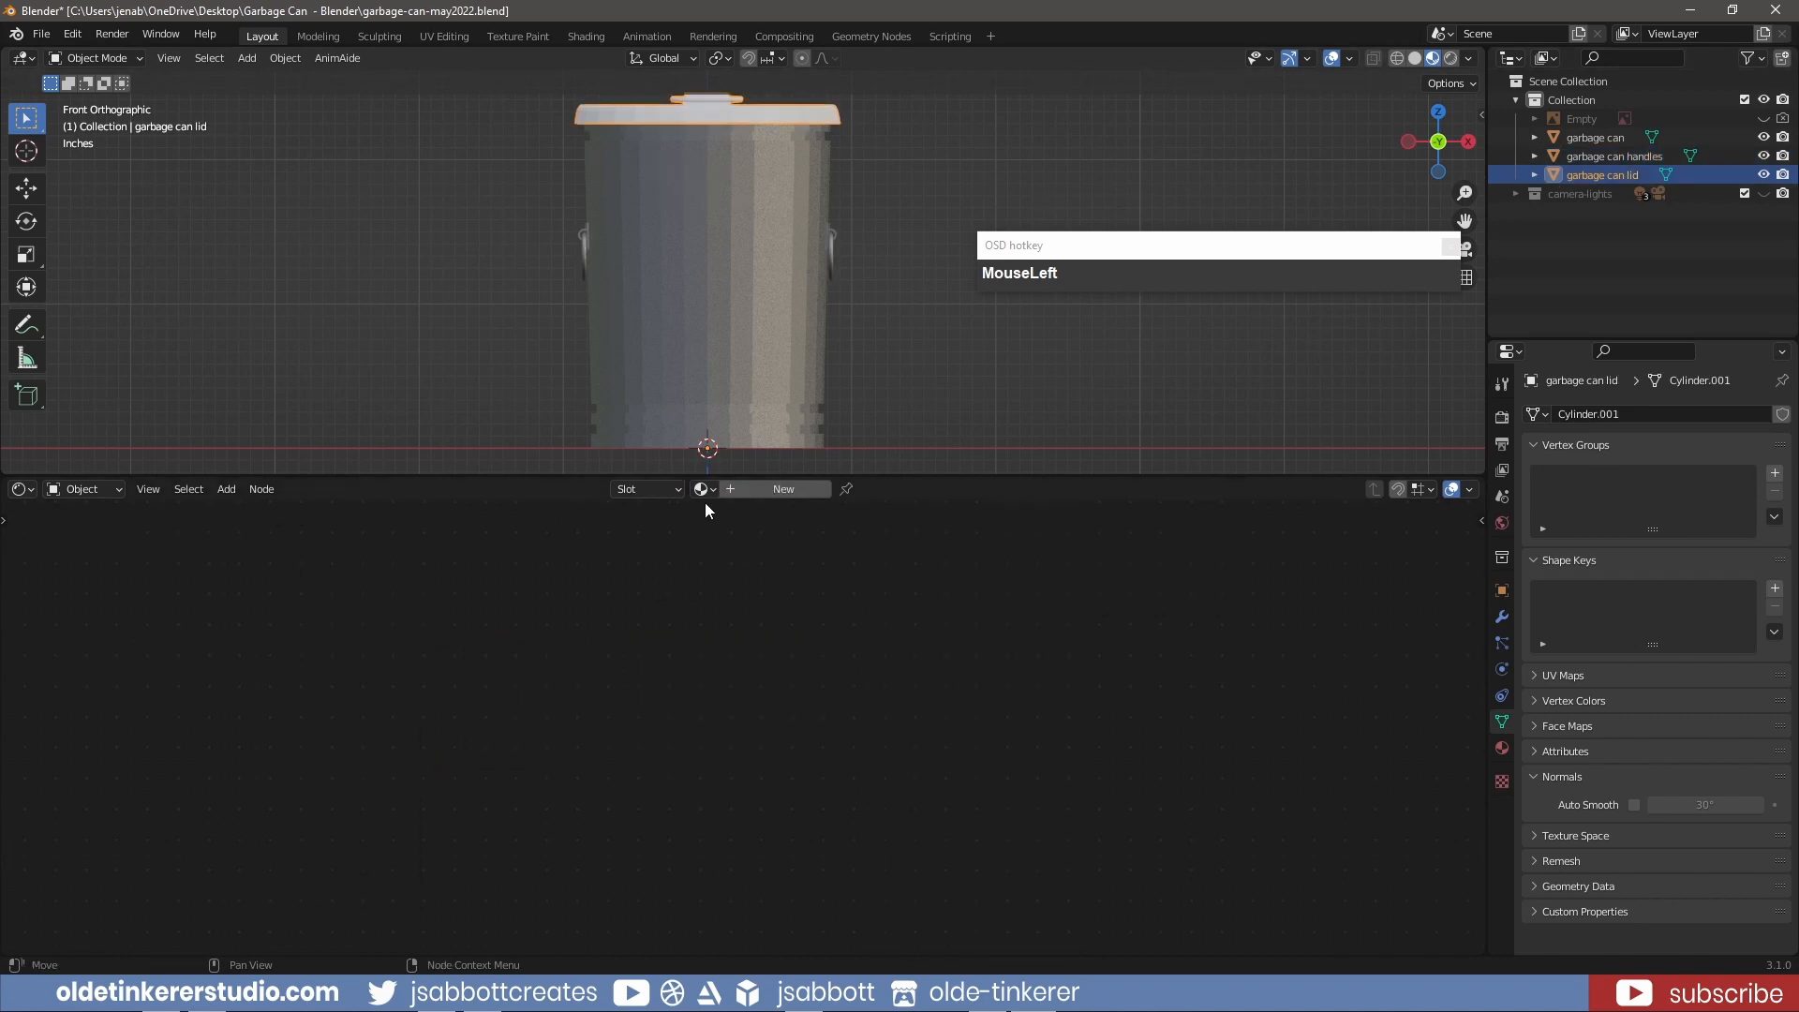
click(701, 488)
click(740, 535)
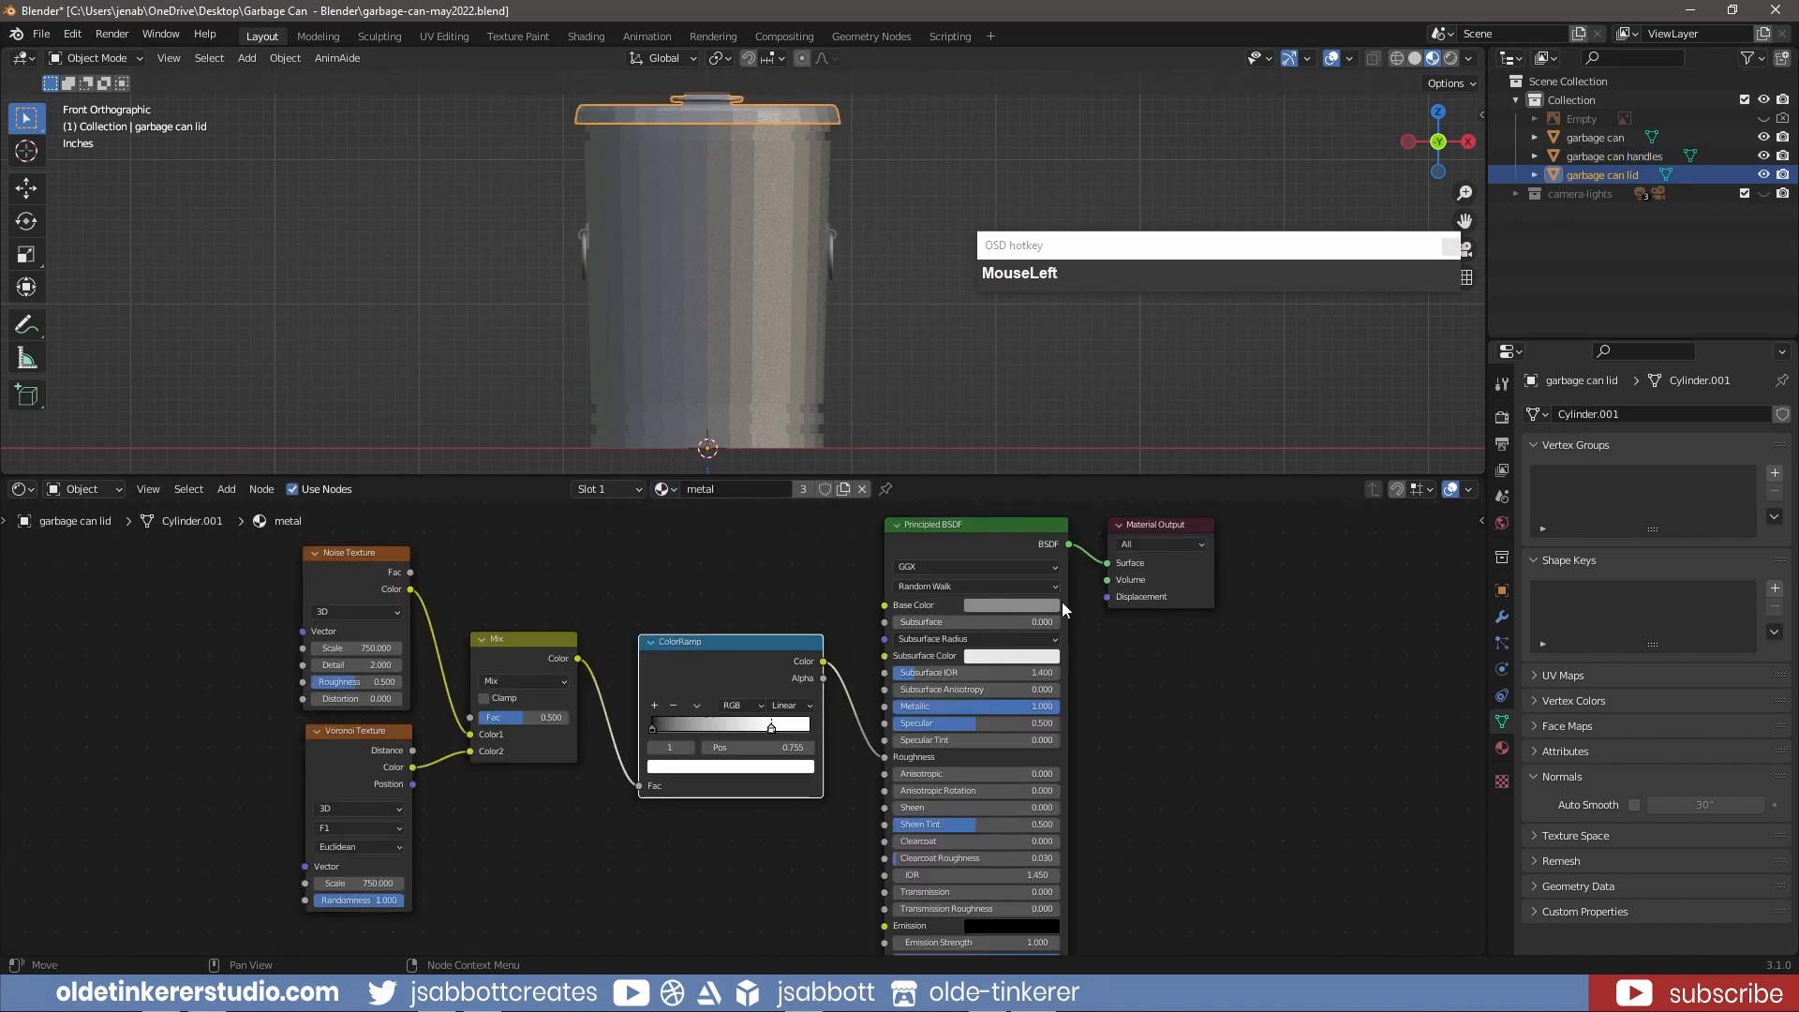
- Enlarge the 3D viewport and join the garbage can handles into the garbage can object
key(ctrl+space)
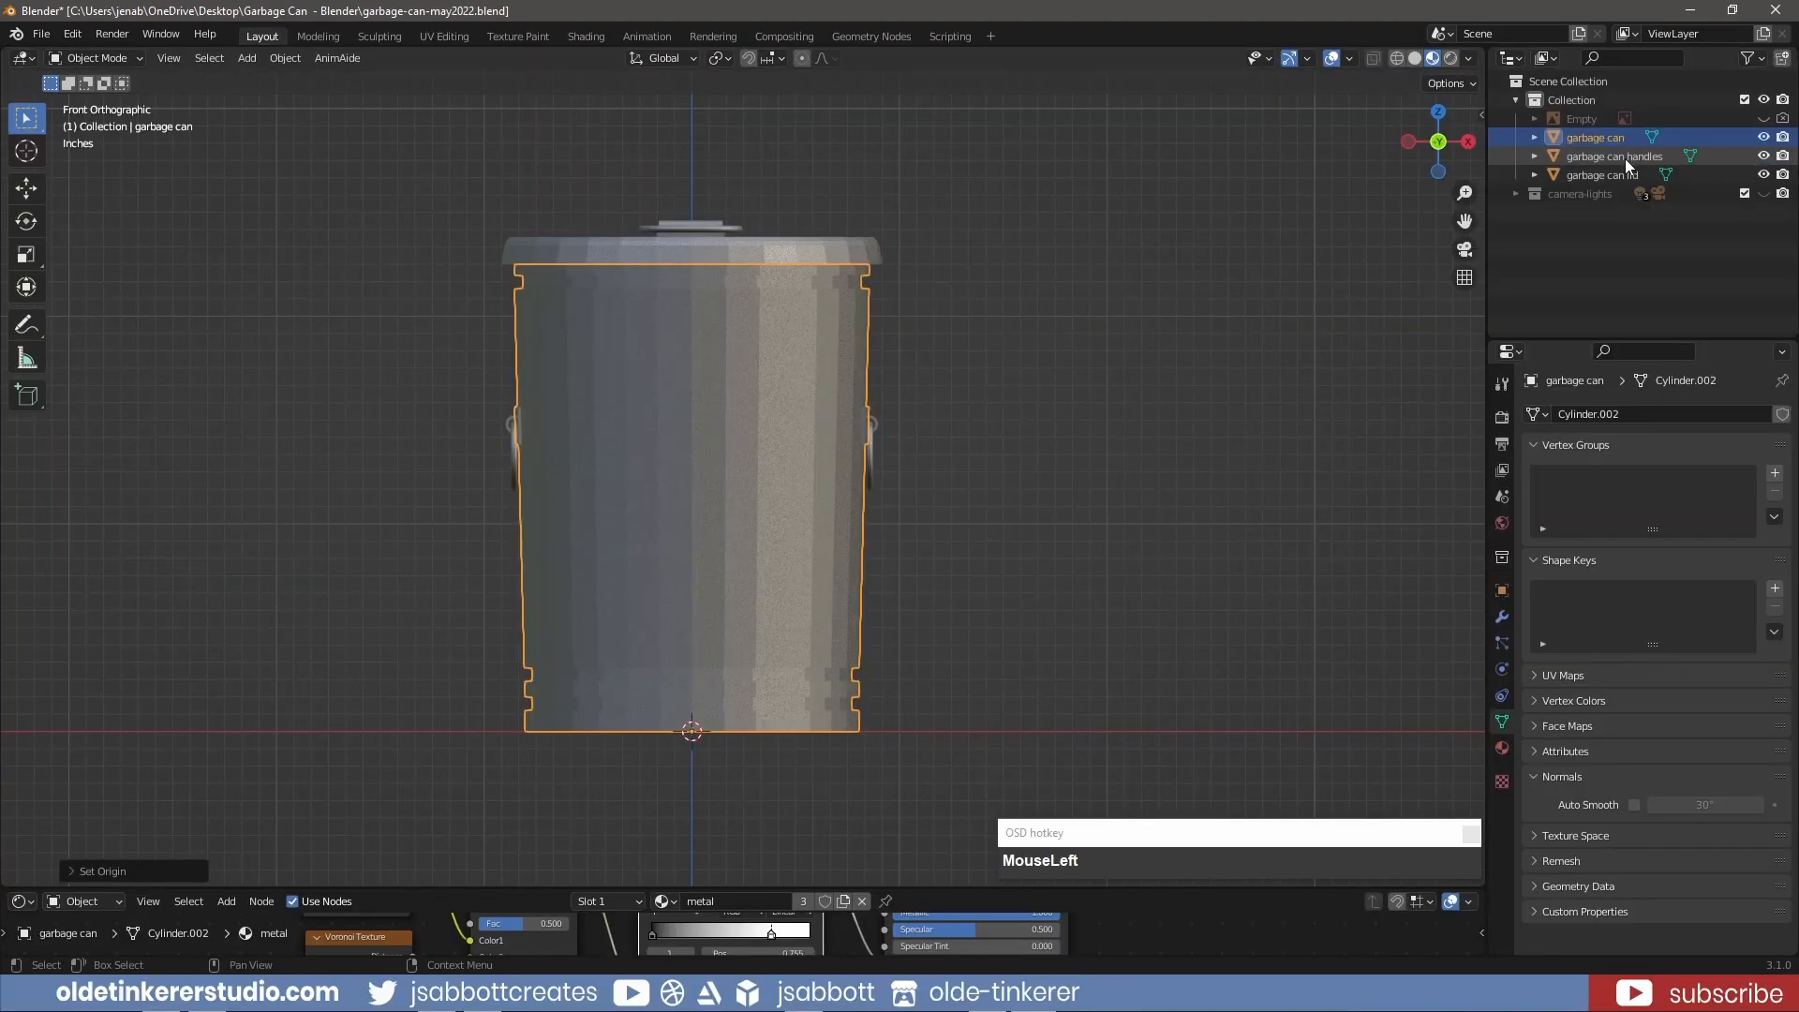
click(1624, 159)
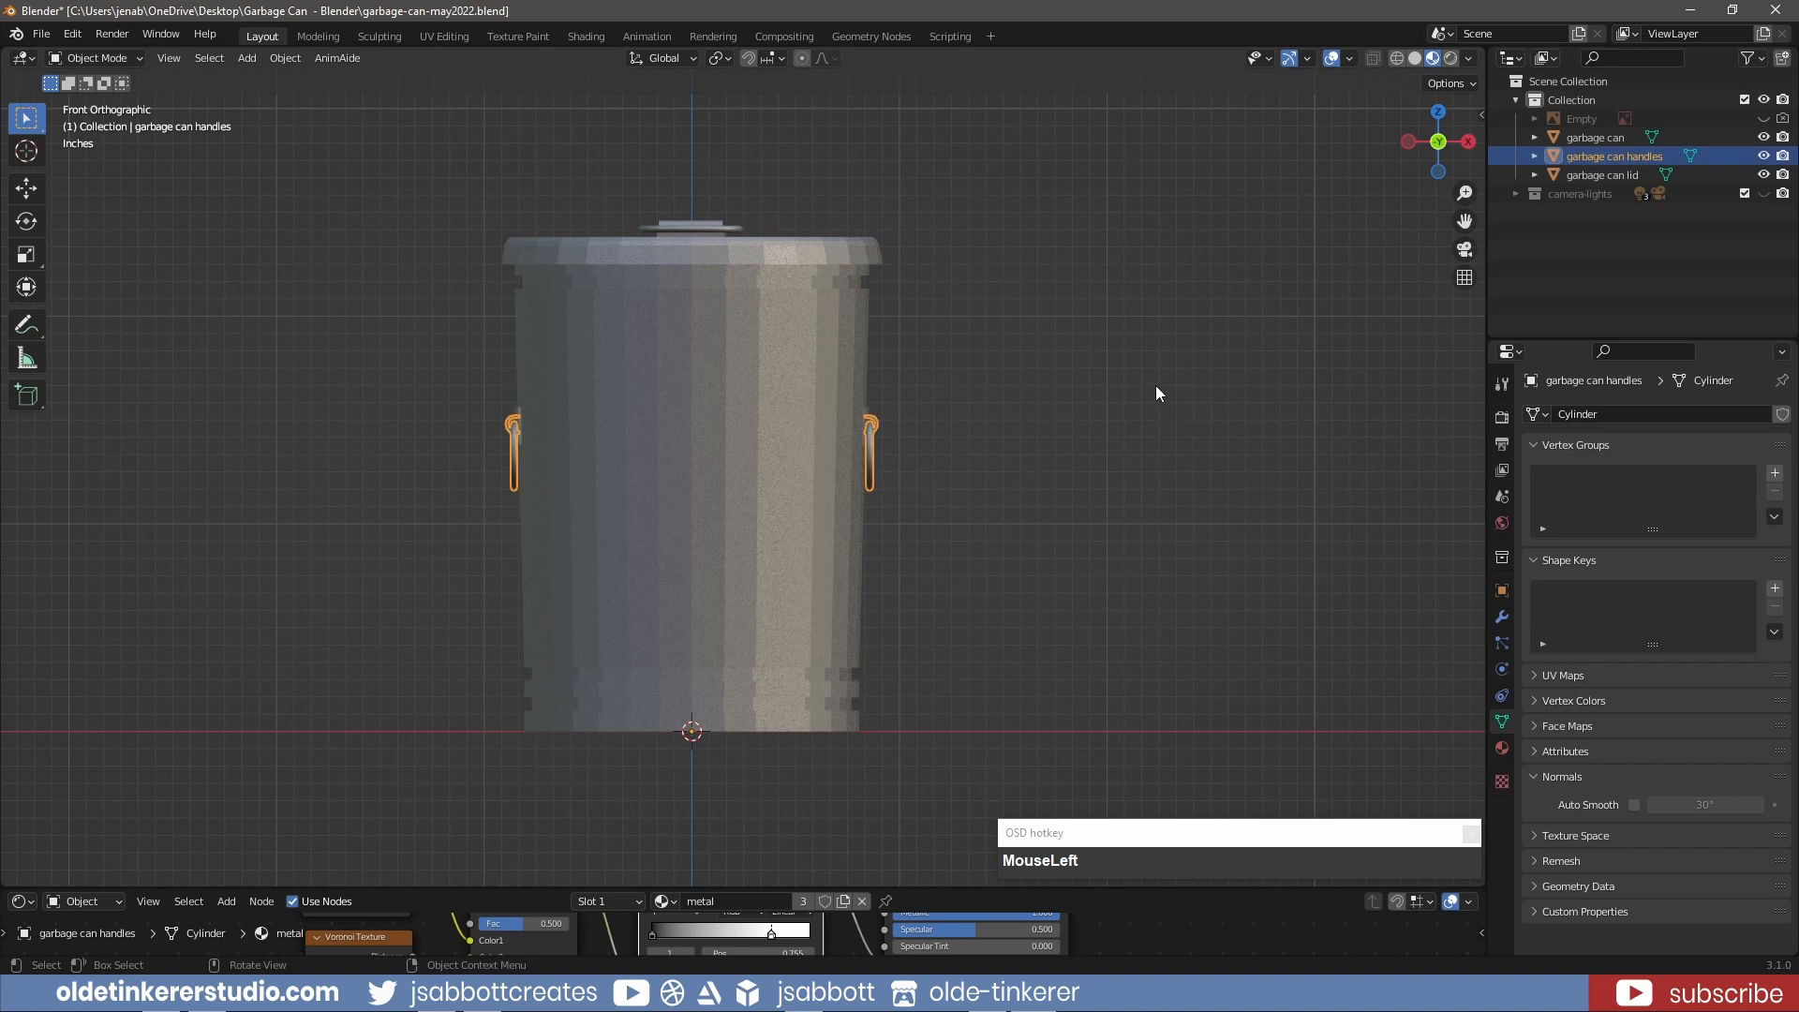
shift+click(700, 443)
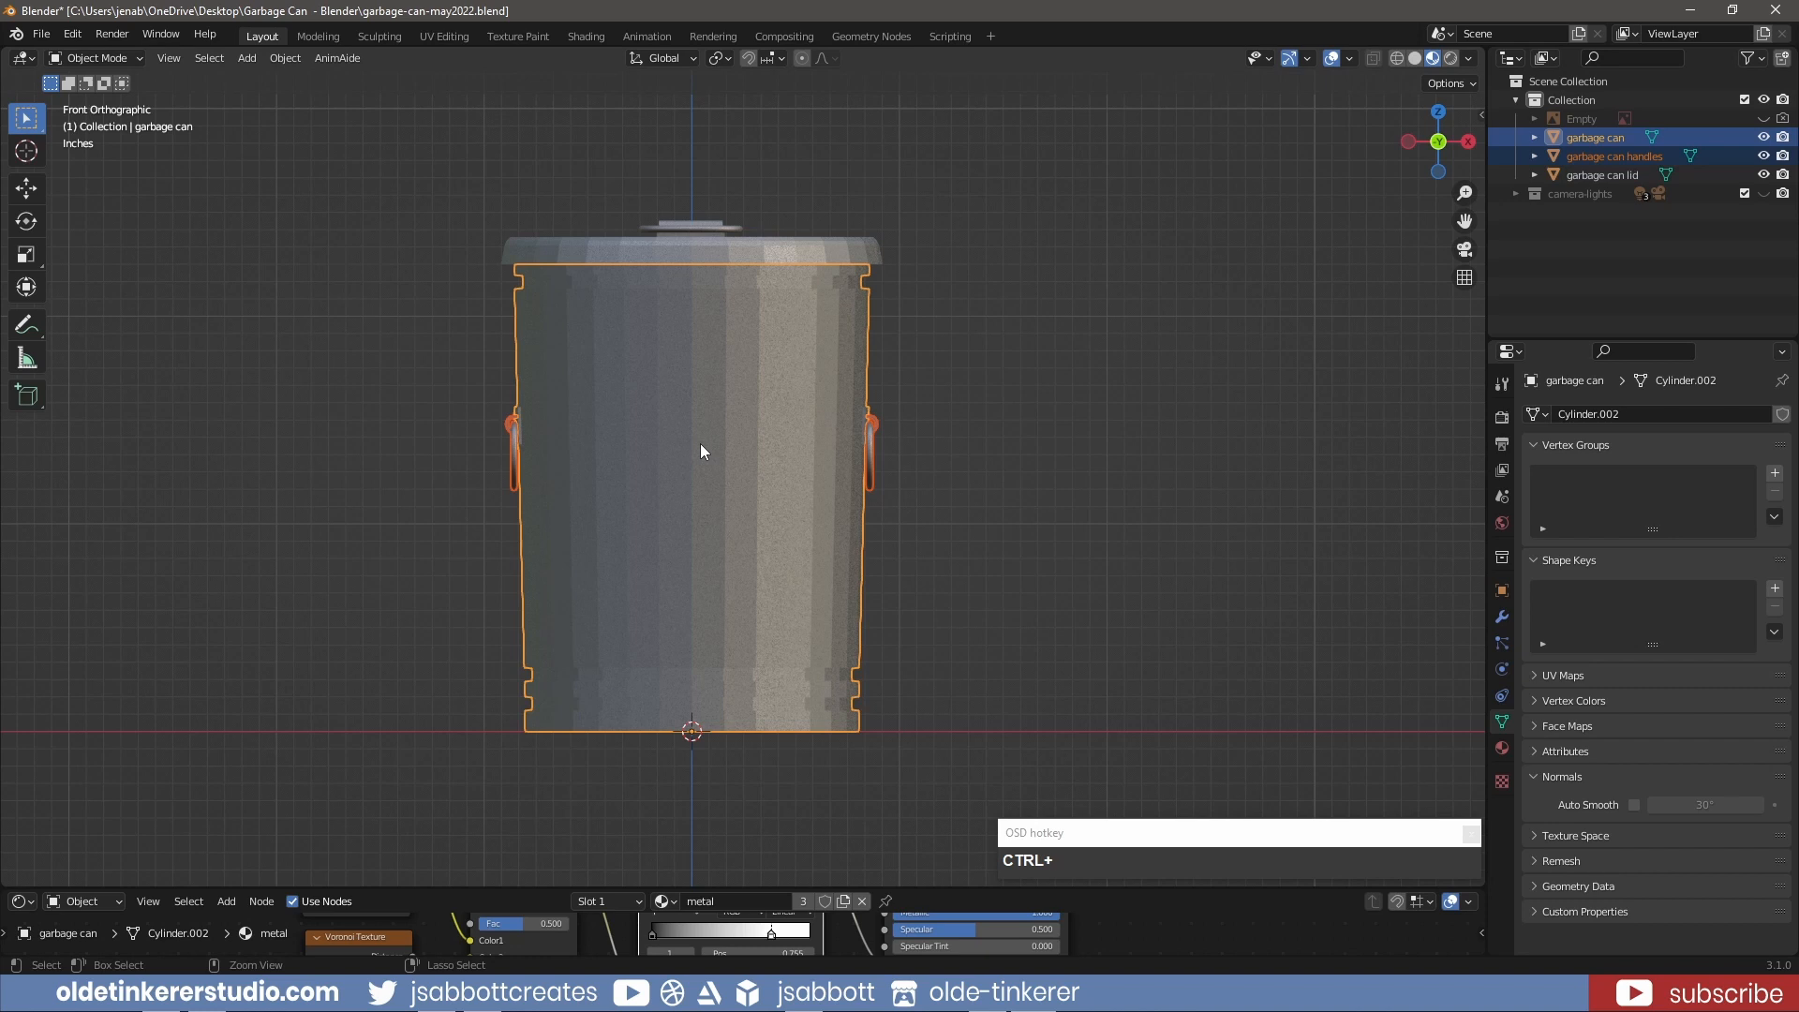
key(ctrl+j)
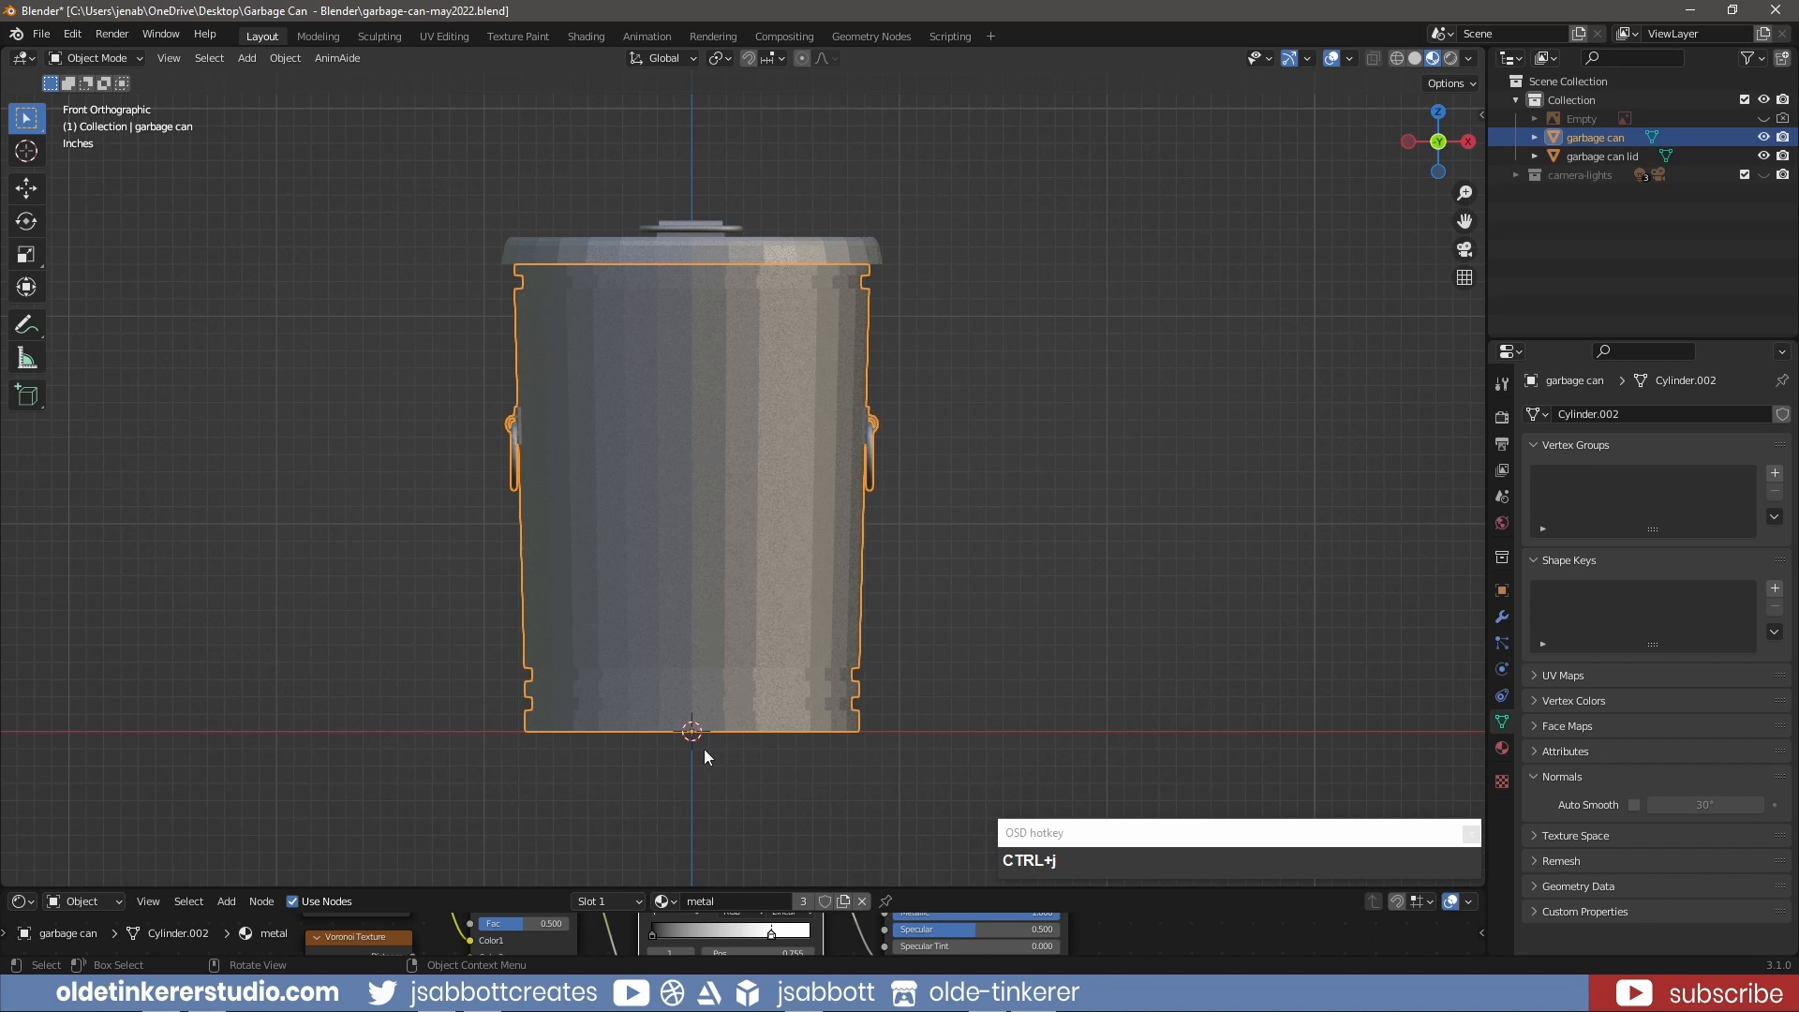
- Set the joined garbage can's origin to the 3D cursor at the centre of its base
right_click(666, 500)
mouse_move(666, 492)
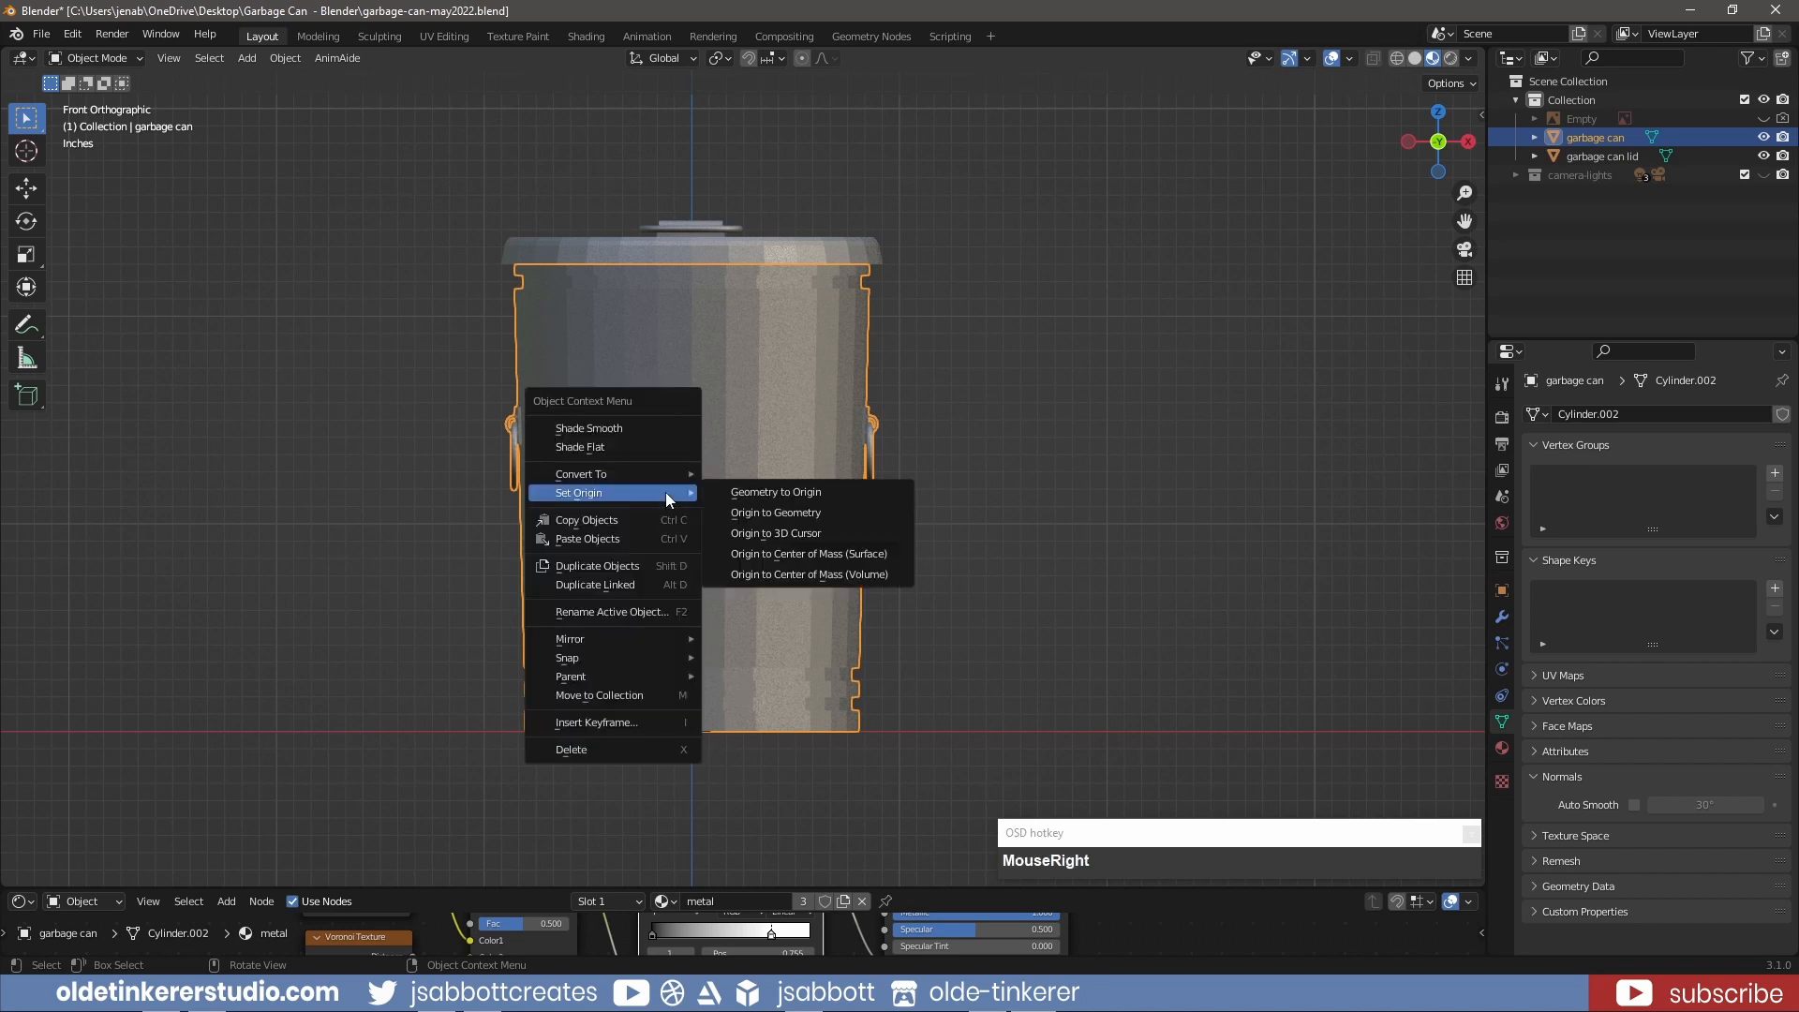
click(795, 531)
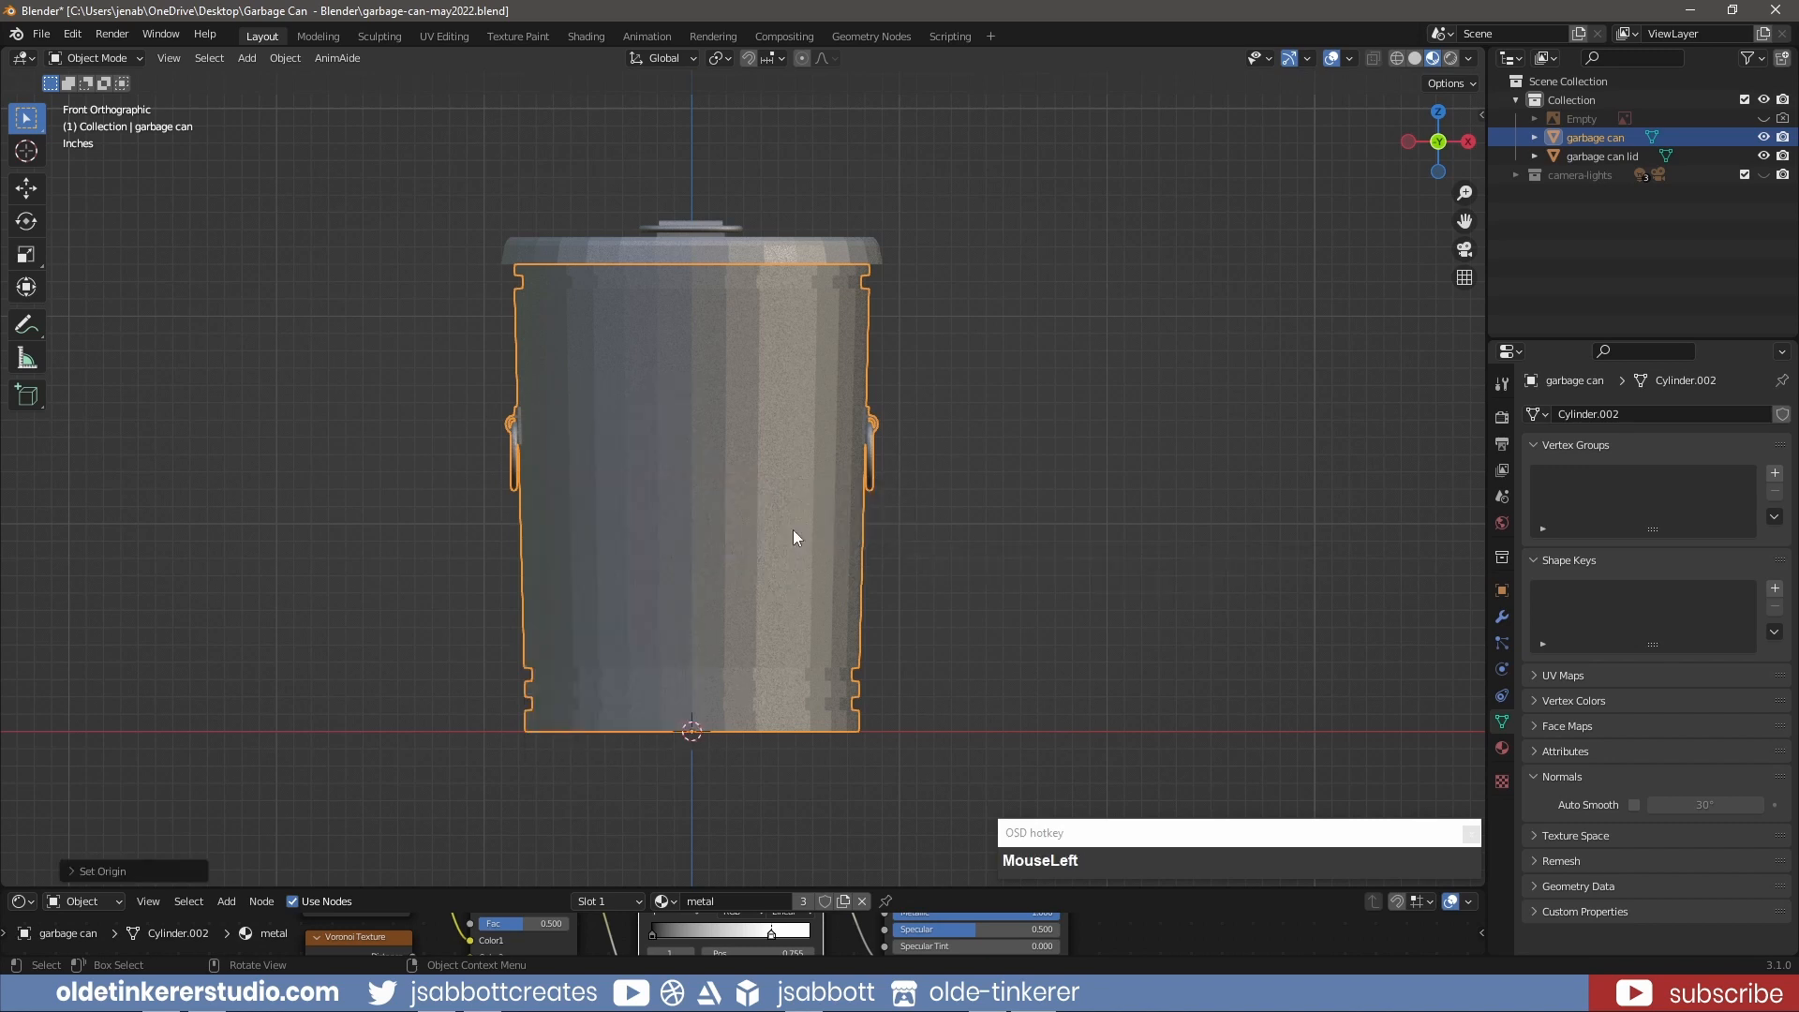
- Hide the garbage can and place the 3D cursor at the centre of the lid's underside
click(694, 534)
key(ctrl+KP_7)
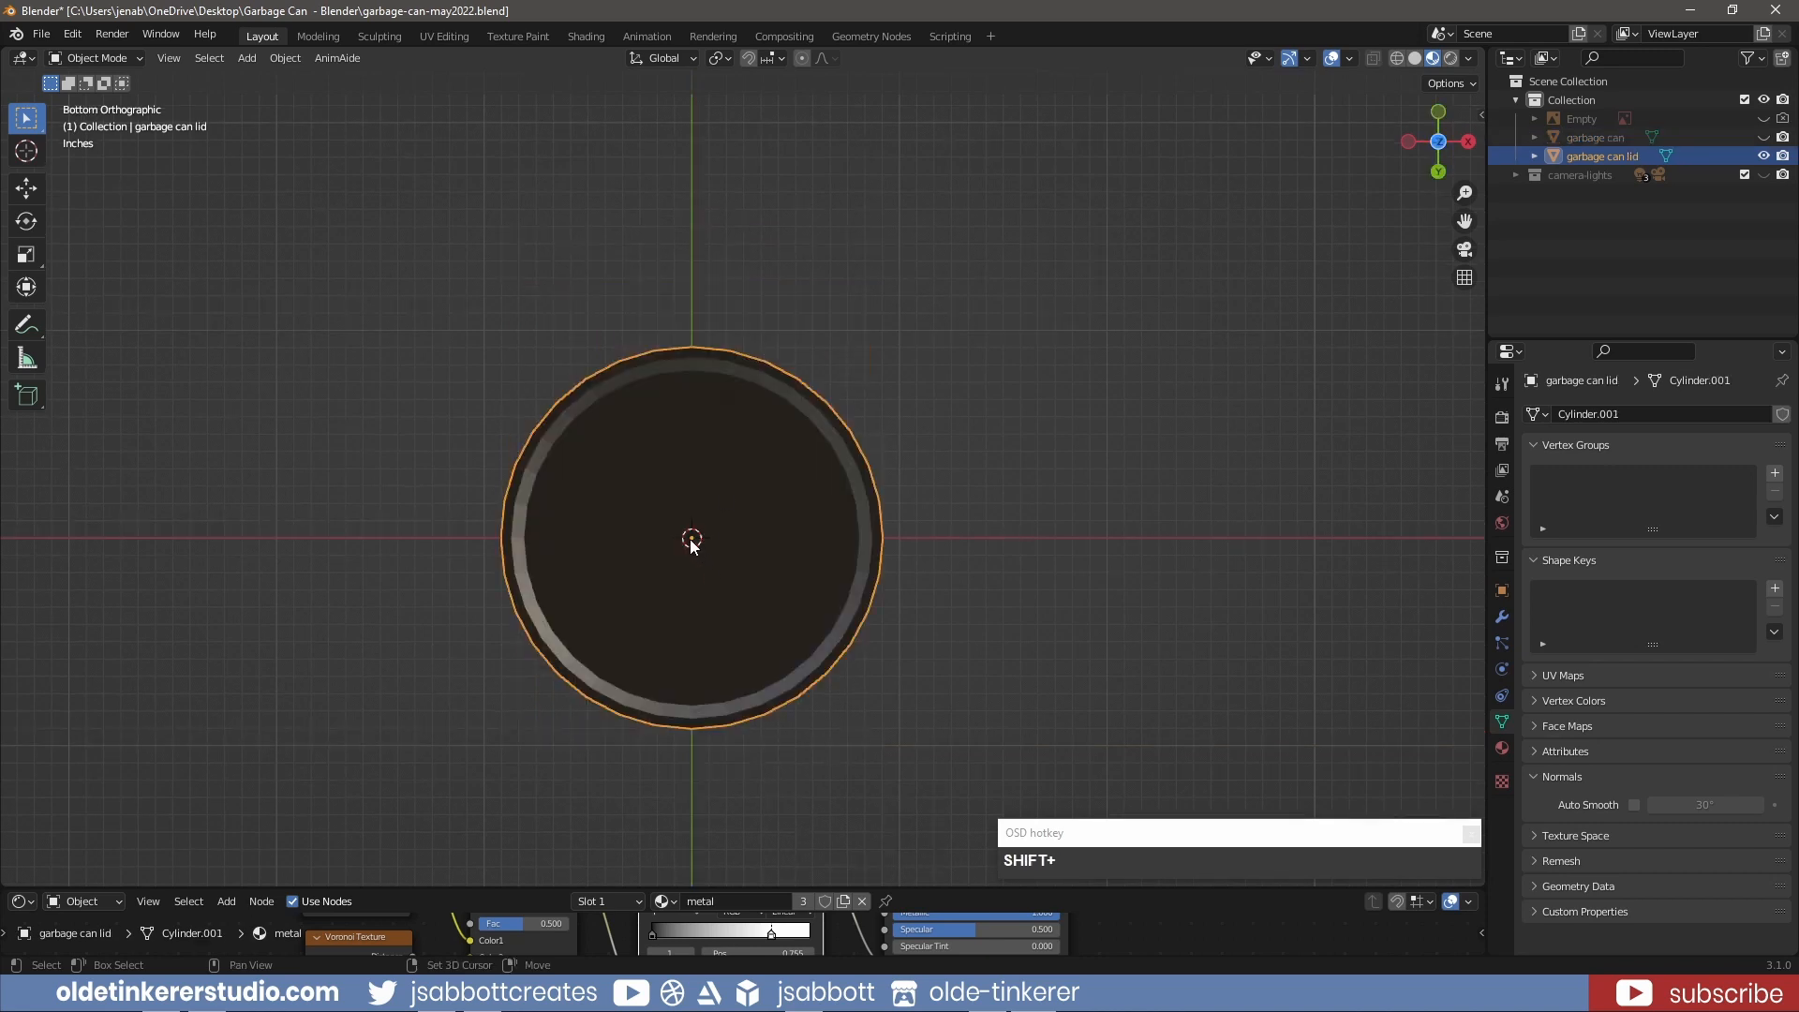
shift+right_click(694, 541)
middle_drag(733, 497, 771, 545)
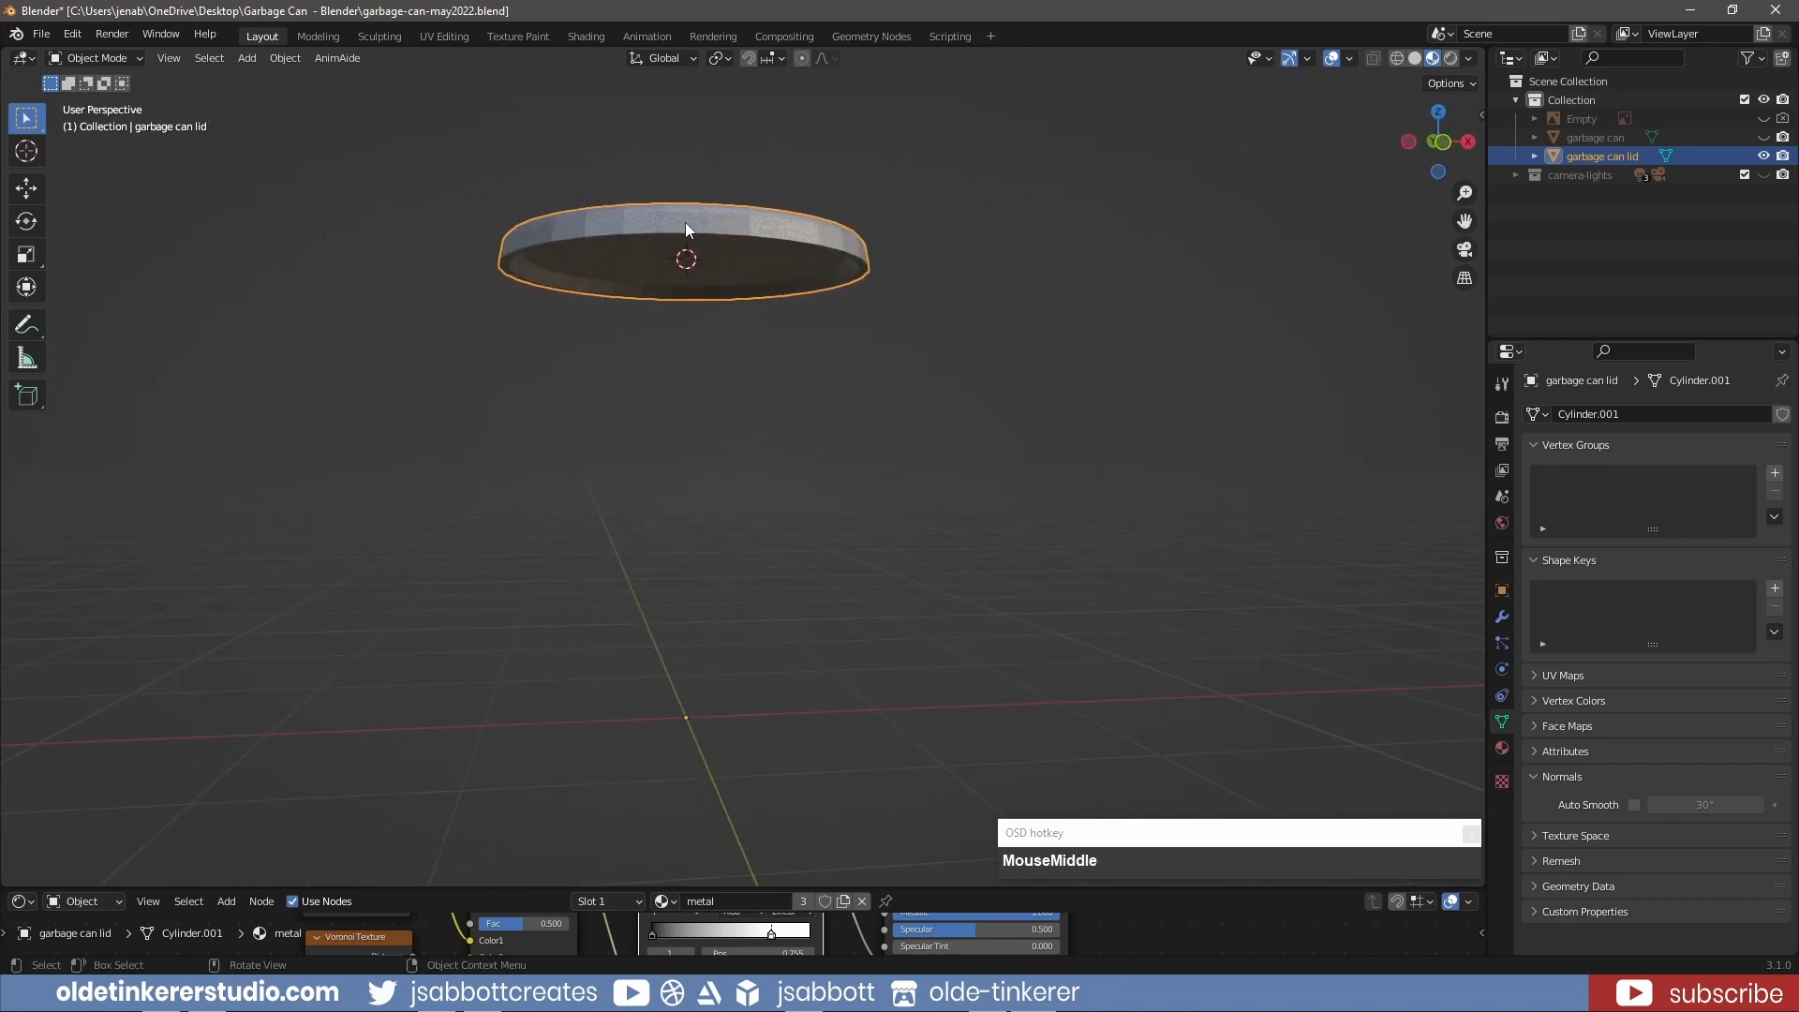
- Set the garbage can lid's origin to the 3D cursor and unhide the garbage can
right_drag(686, 222, 823, 255)
click(824, 262)
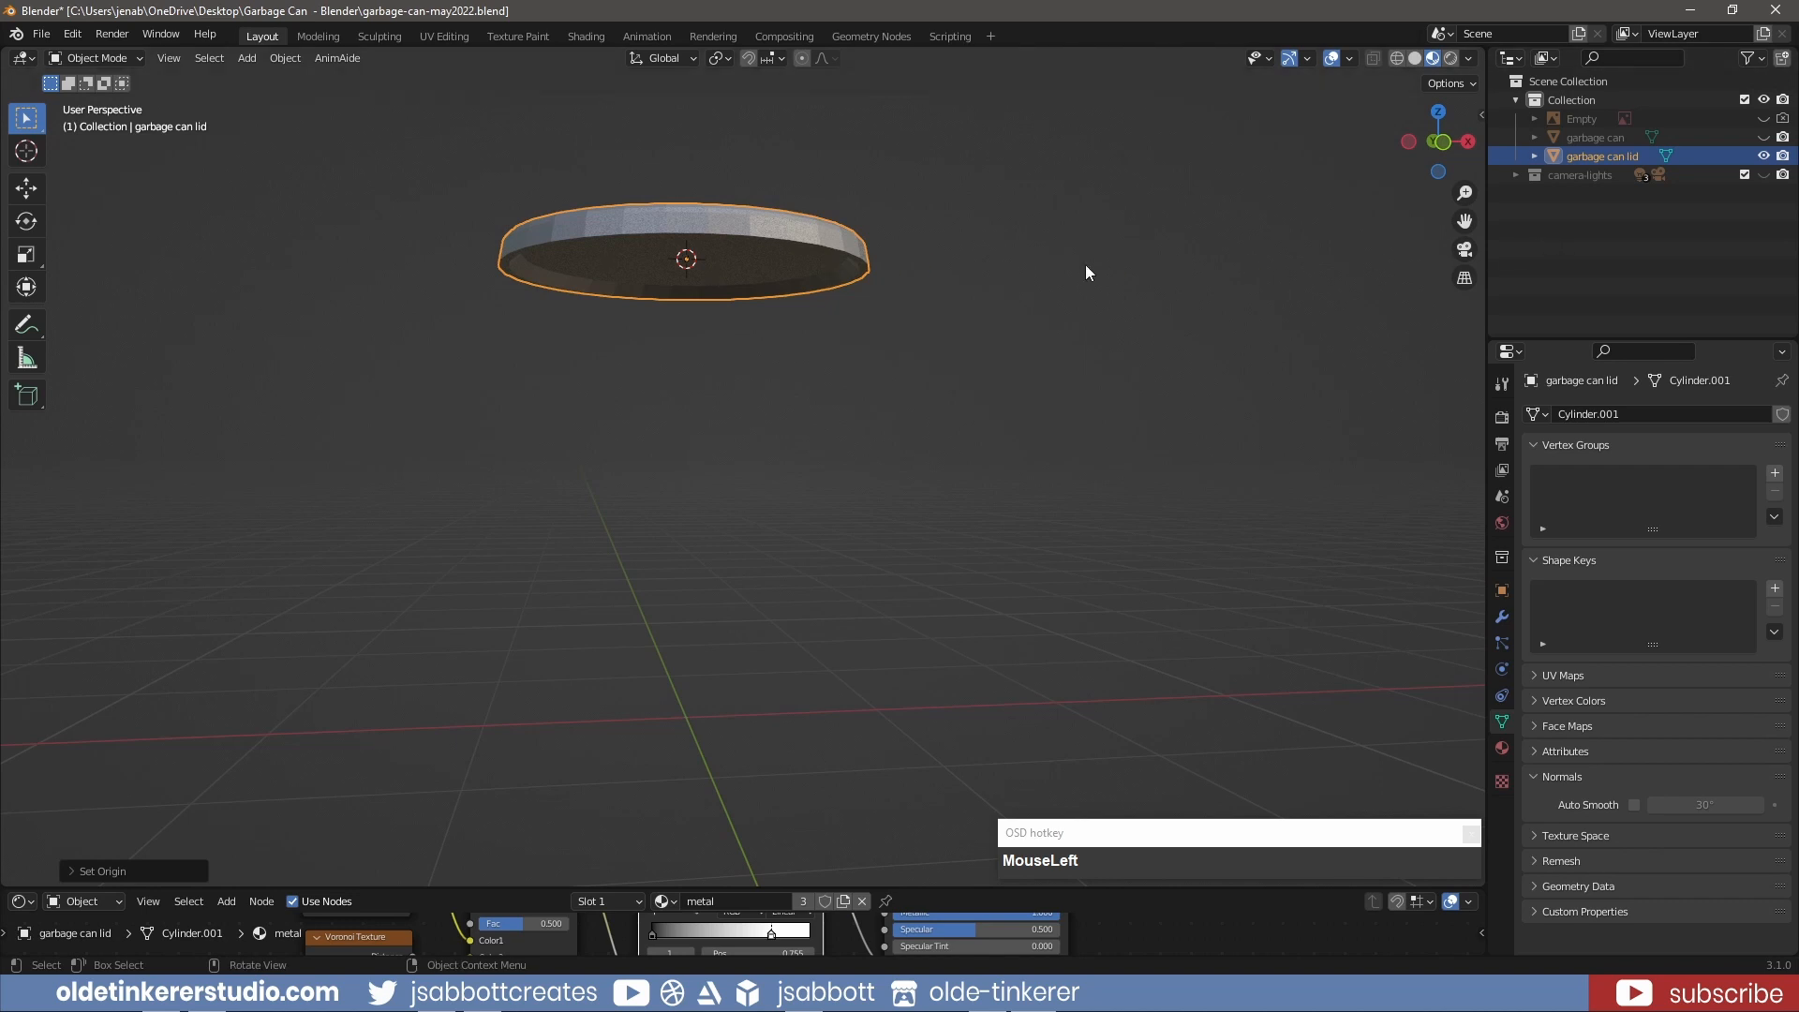
click(1766, 137)
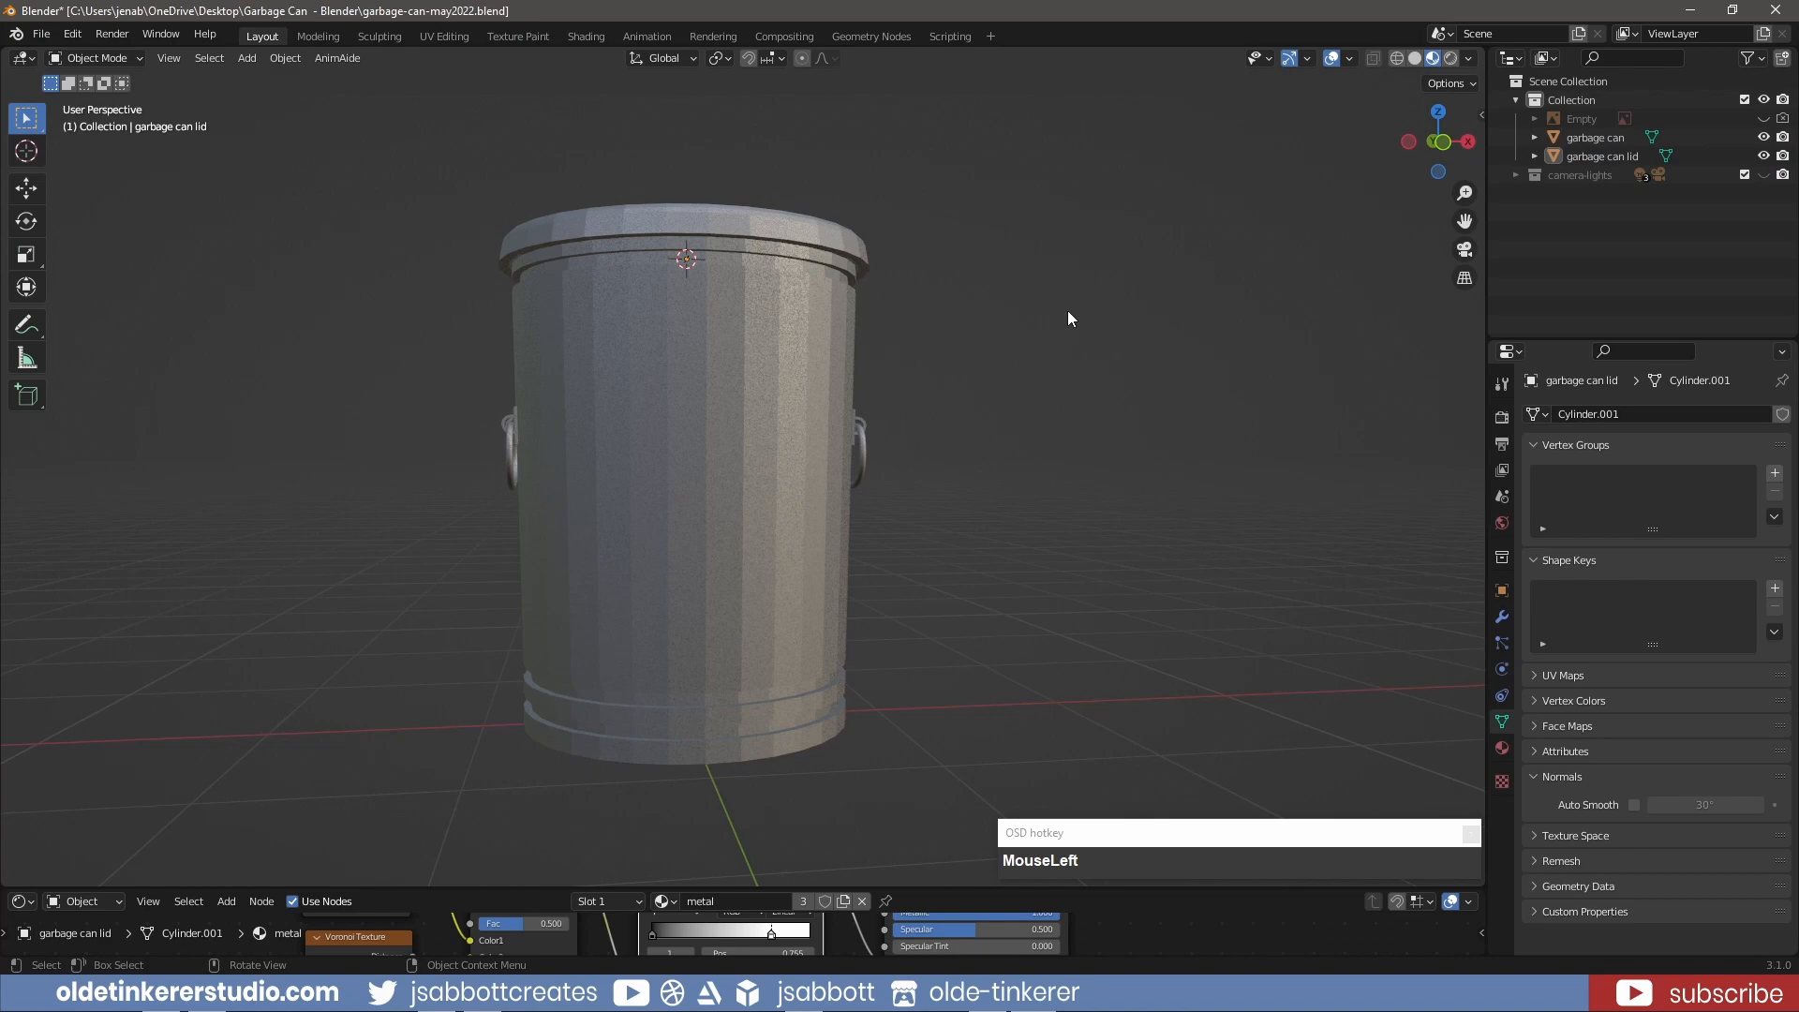
middle_drag(1066, 311, 970, 380)
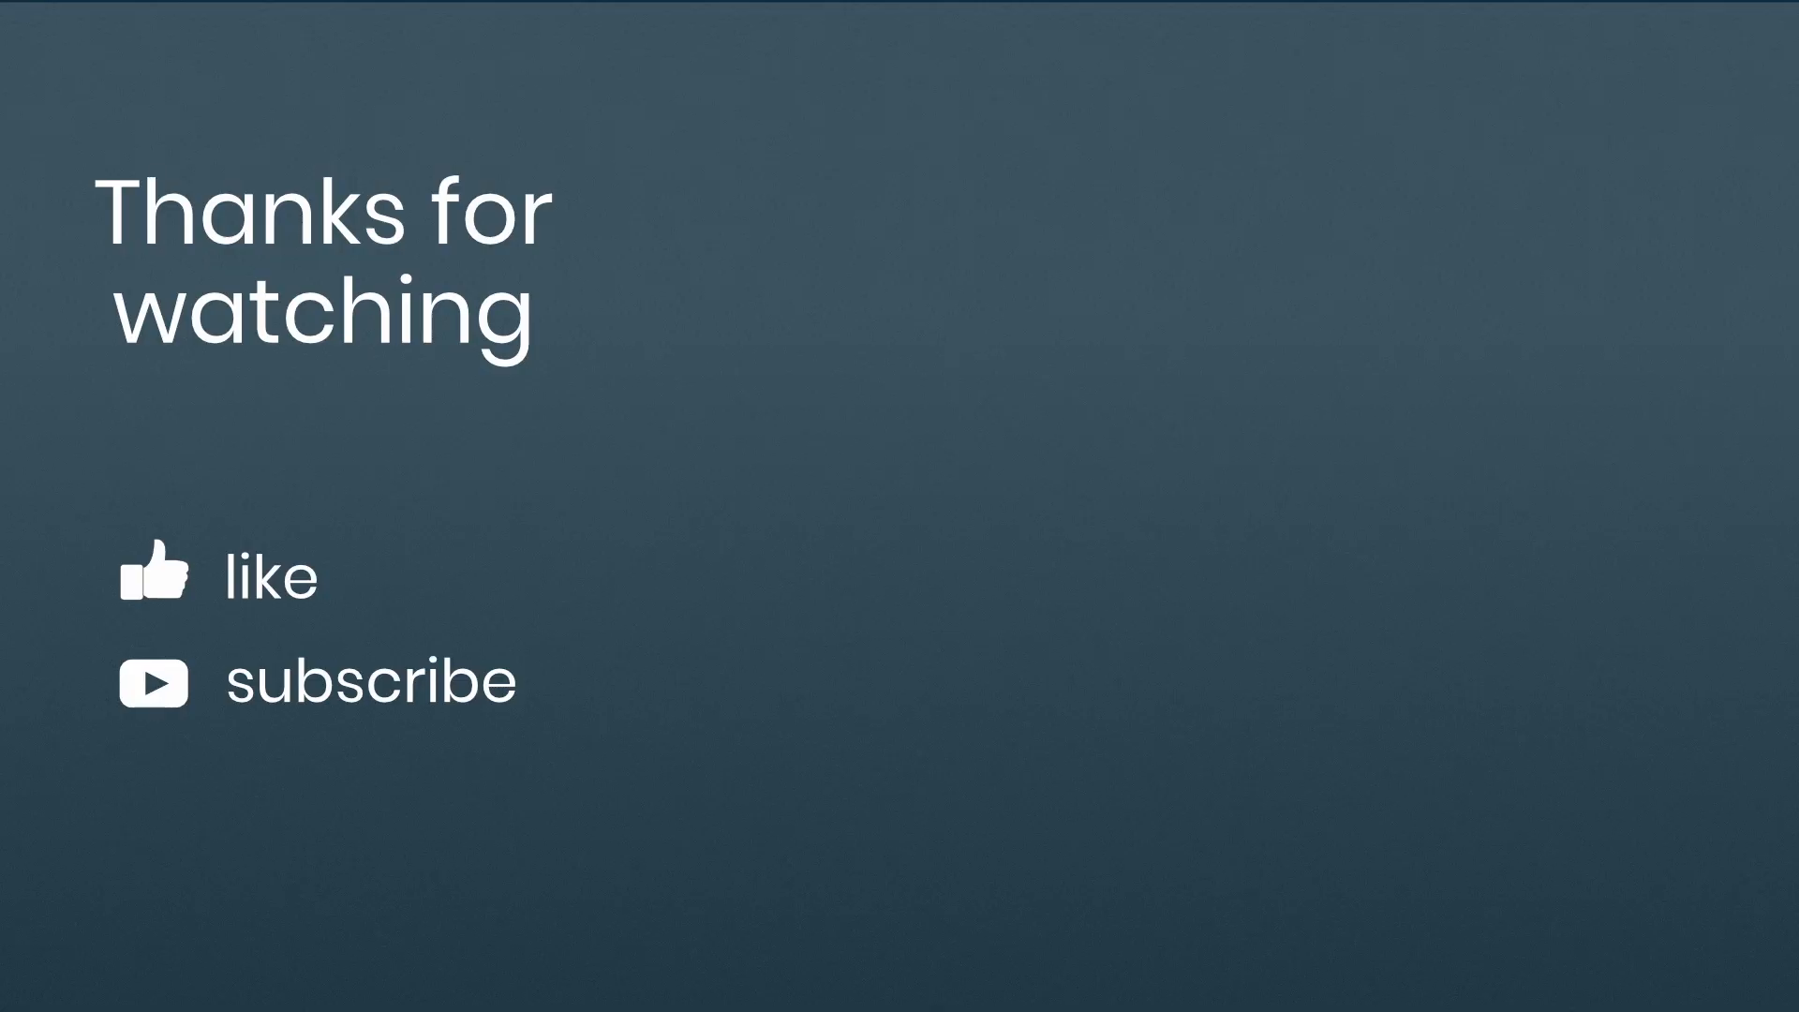